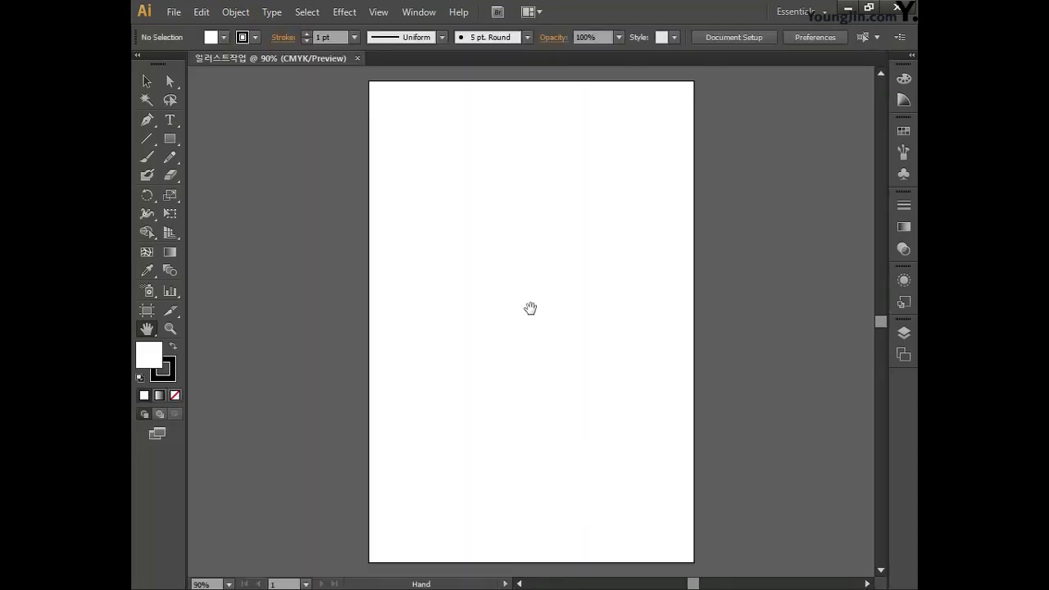
Step: Create a 160 mm by 240 mm rectangular grid with 3 horizontal and 3 vertical dividers
left_click(145, 141)
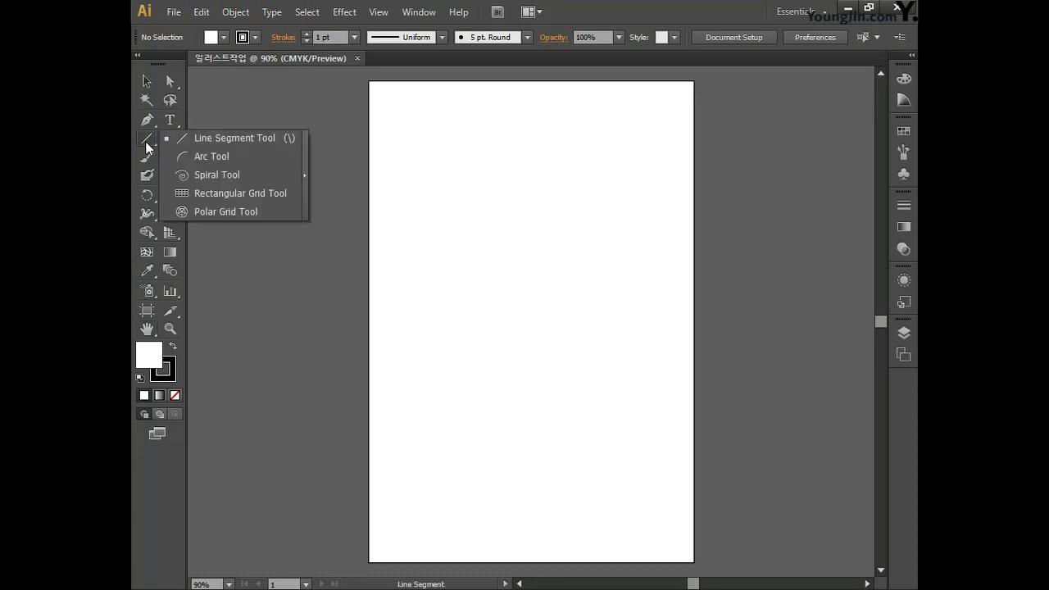
left_click(241, 193)
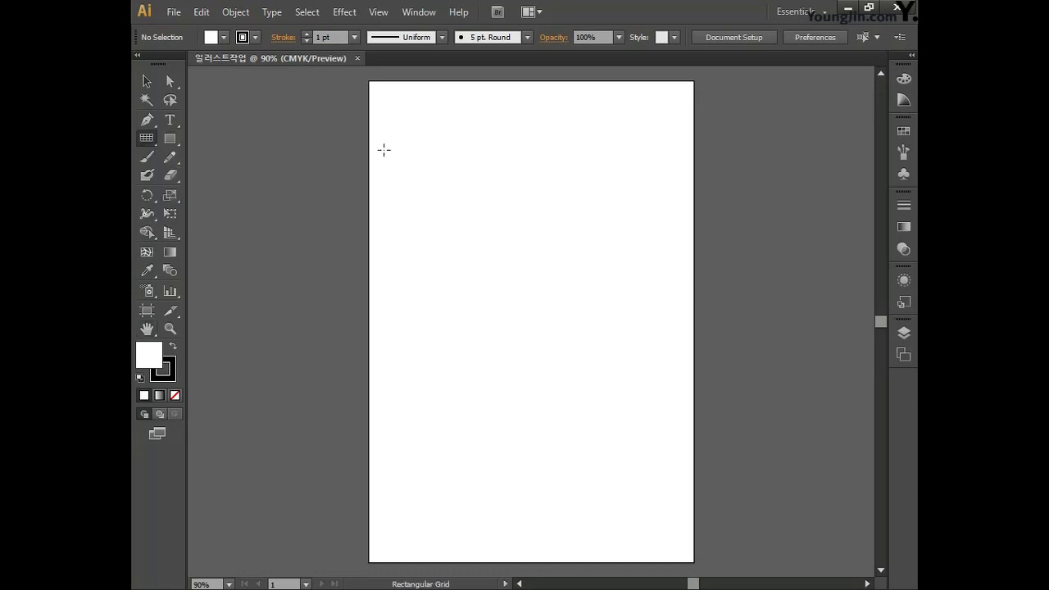
left_click(384, 100)
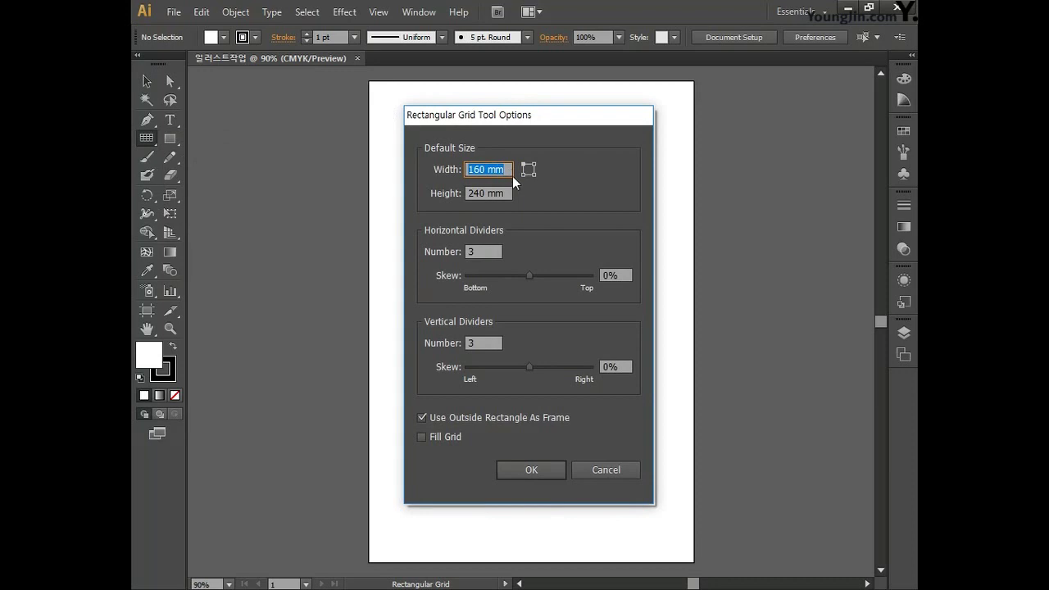
type("160")
key("Tab")
type("240")
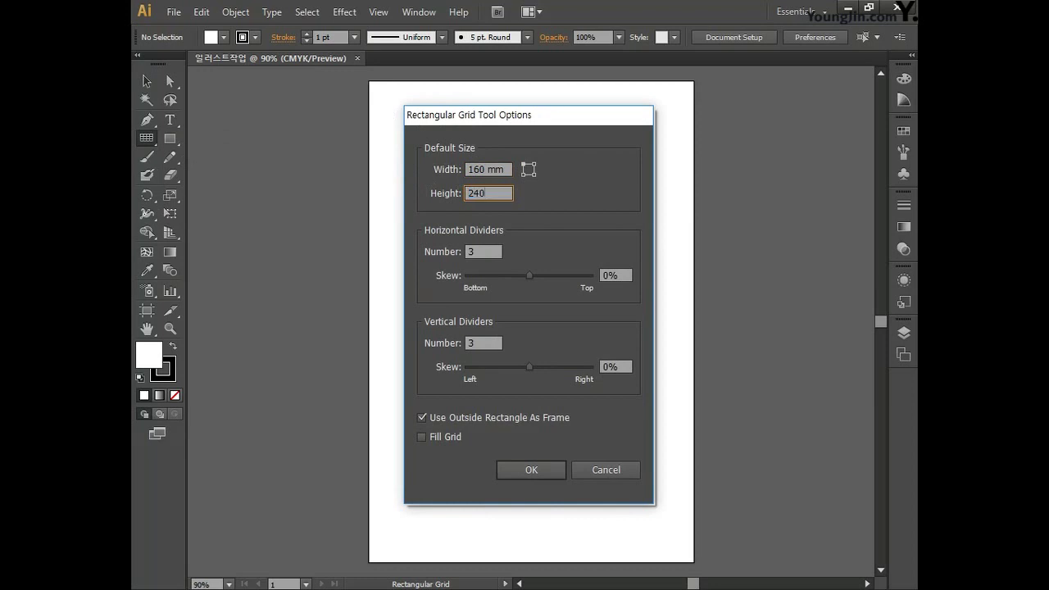
left_click(484, 254)
left_click(478, 342)
type("3")
left_click(514, 466)
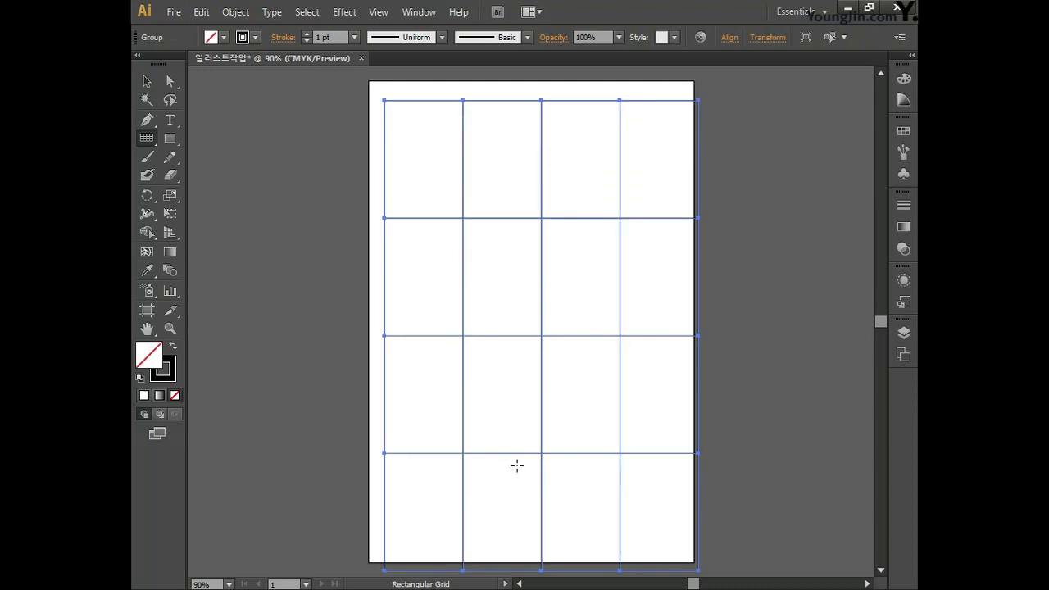
Step: Center the grid horizontally and vertically on the artboard, then deselect it
left_click(732, 38)
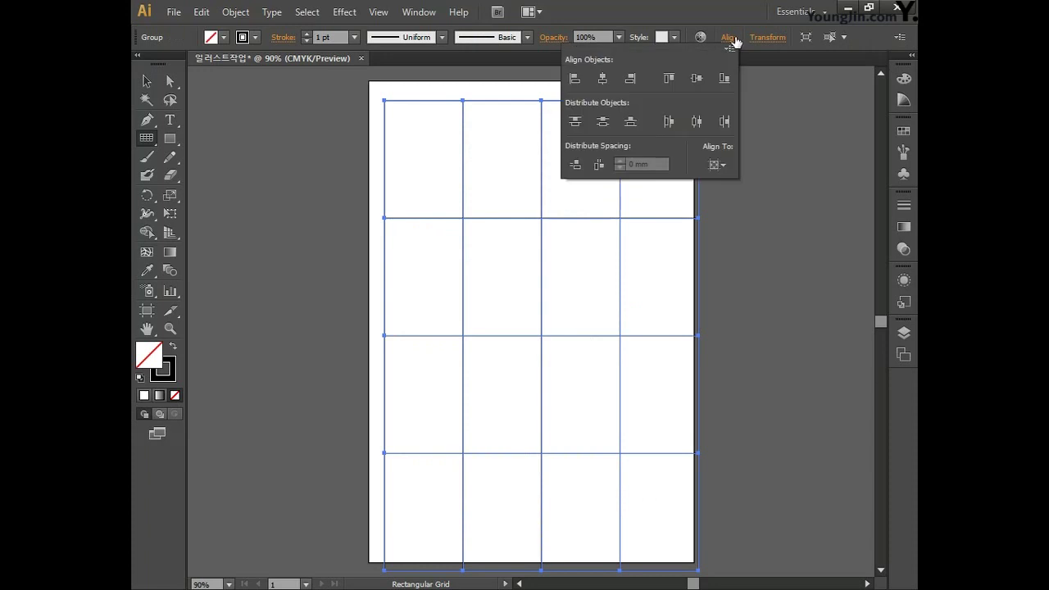
left_click(718, 165)
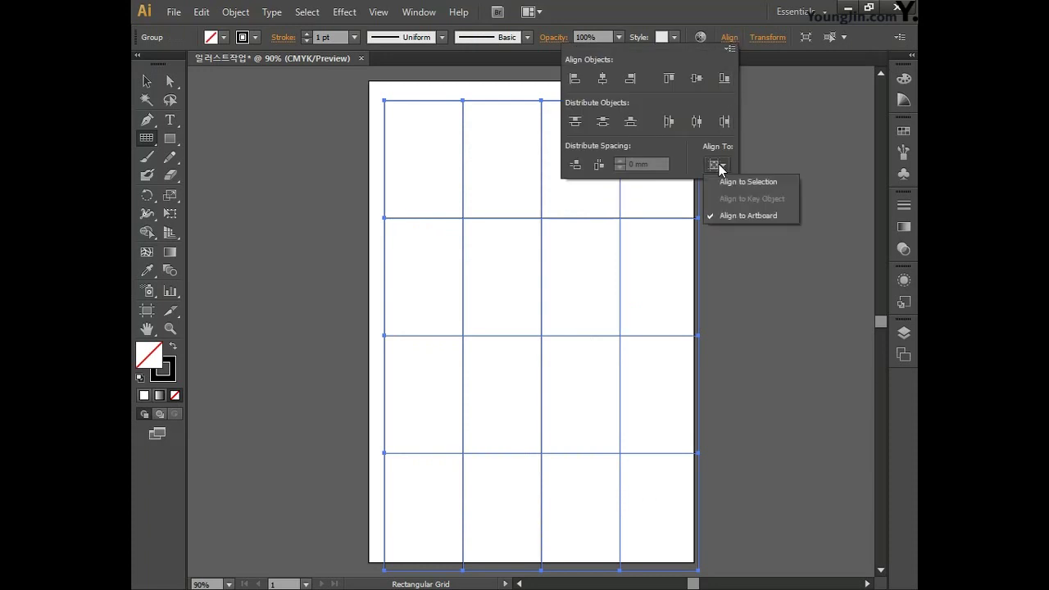
left_click(732, 215)
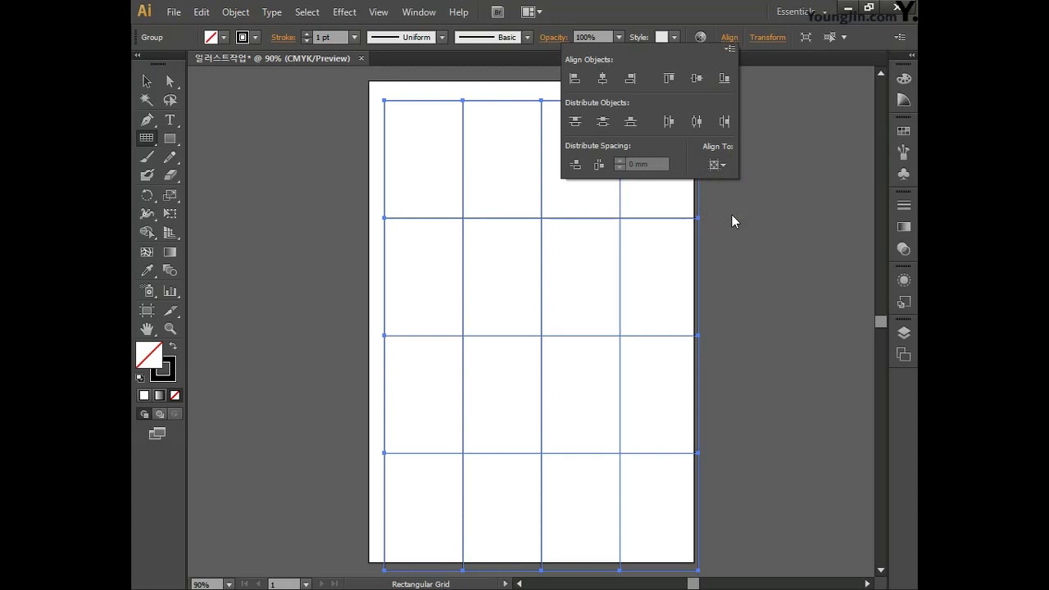
left_click(604, 78)
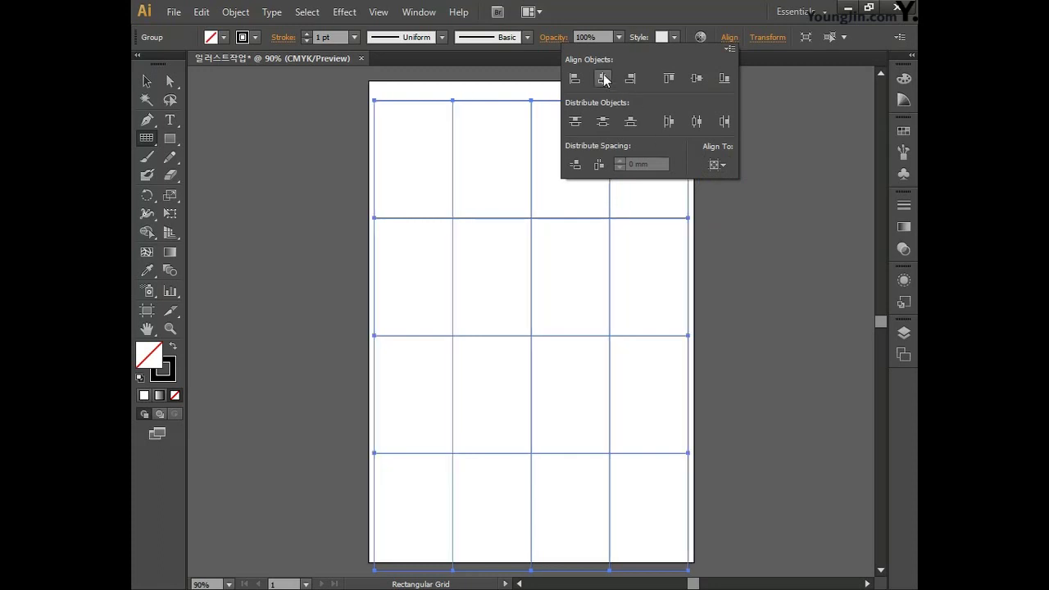
left_click(696, 79)
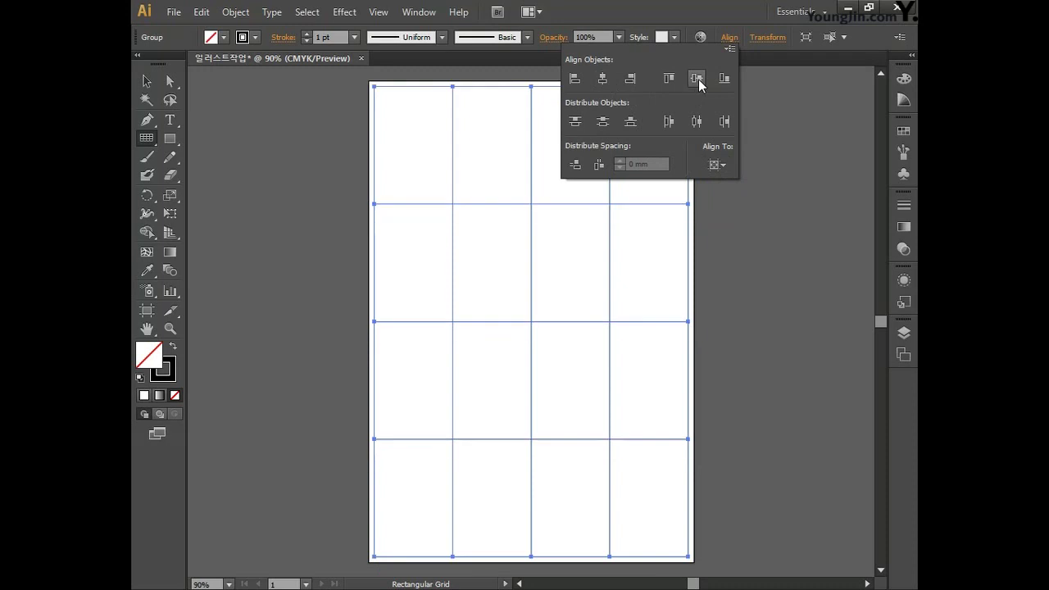
left_click(147, 80)
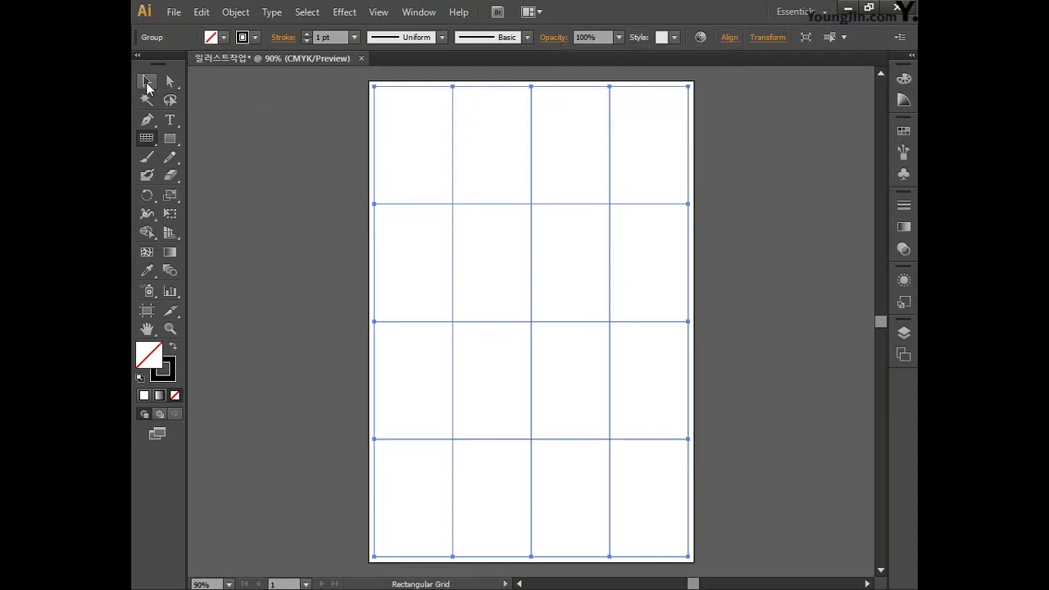
left_click(291, 168)
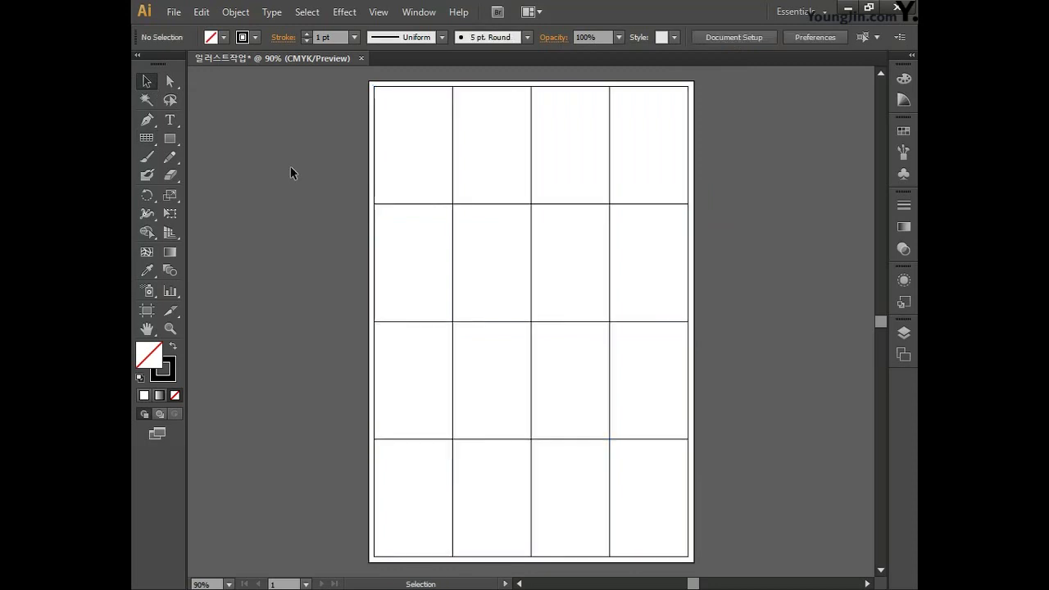
Step: Draw seven parallel diagonal line segments across the grid, each descending rightward through cell corners from the top or left edge
left_click_drag(146, 137, 205, 140)
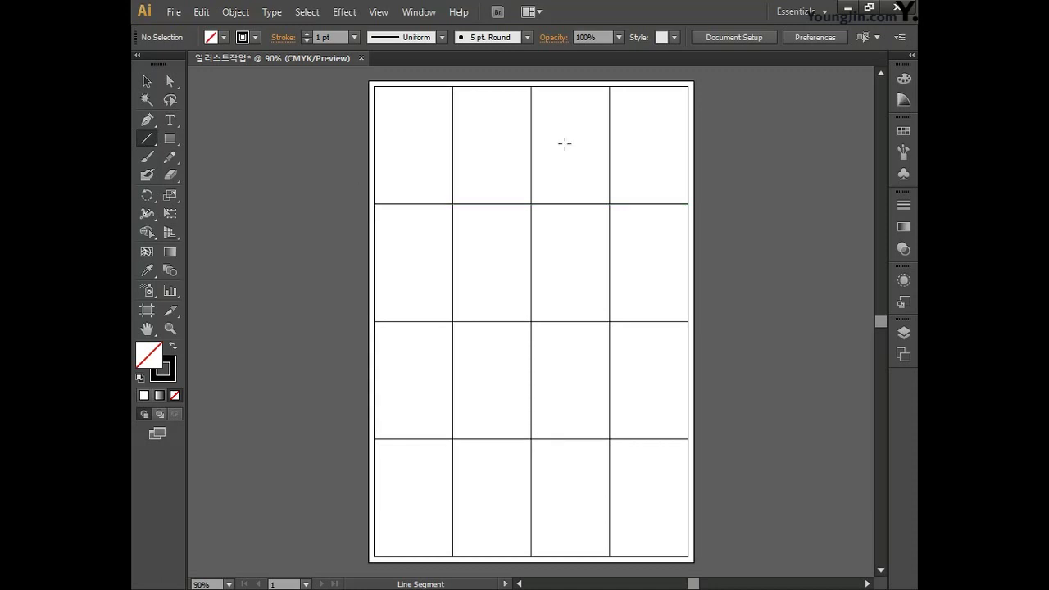
left_click_drag(610, 87, 686, 203)
left_click_drag(531, 87, 687, 321)
mouse_move(453, 87)
left_mouse_down()
mouse_move(653, 405)
mouse_move(687, 438)
left_mouse_up()
left_click_drag(374, 86, 687, 557)
left_click_drag(374, 205, 608, 557)
left_click_drag(374, 322, 530, 557)
left_click_drag(374, 439, 451, 556)
Step: Select all the diagonal lines and create a mirrored copy of them across the vertical axis with Reflect
key("ctrl+a")
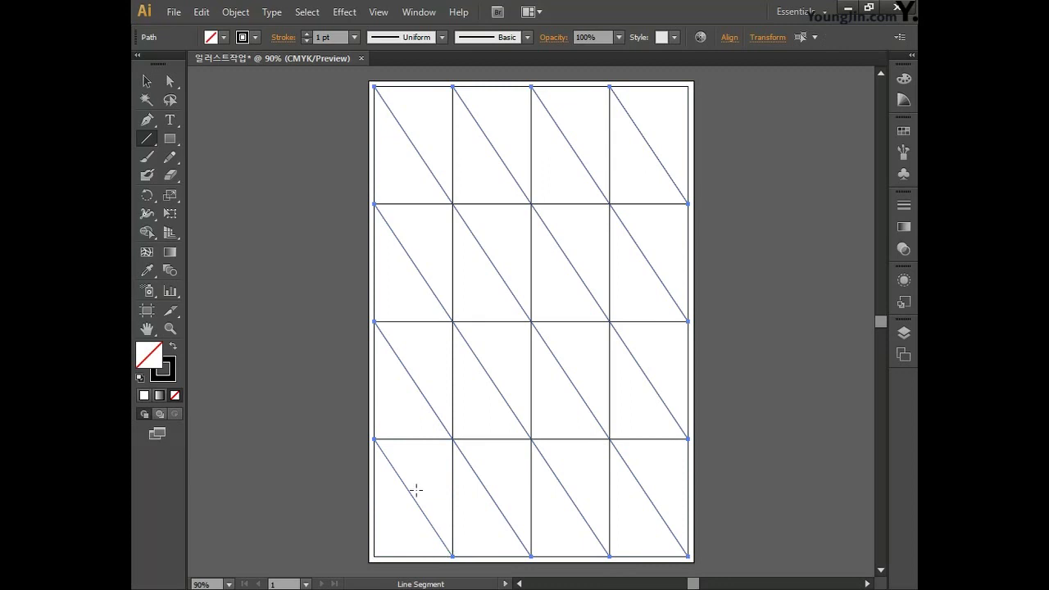
left_click(157, 195)
left_click(201, 214)
double_click(145, 196)
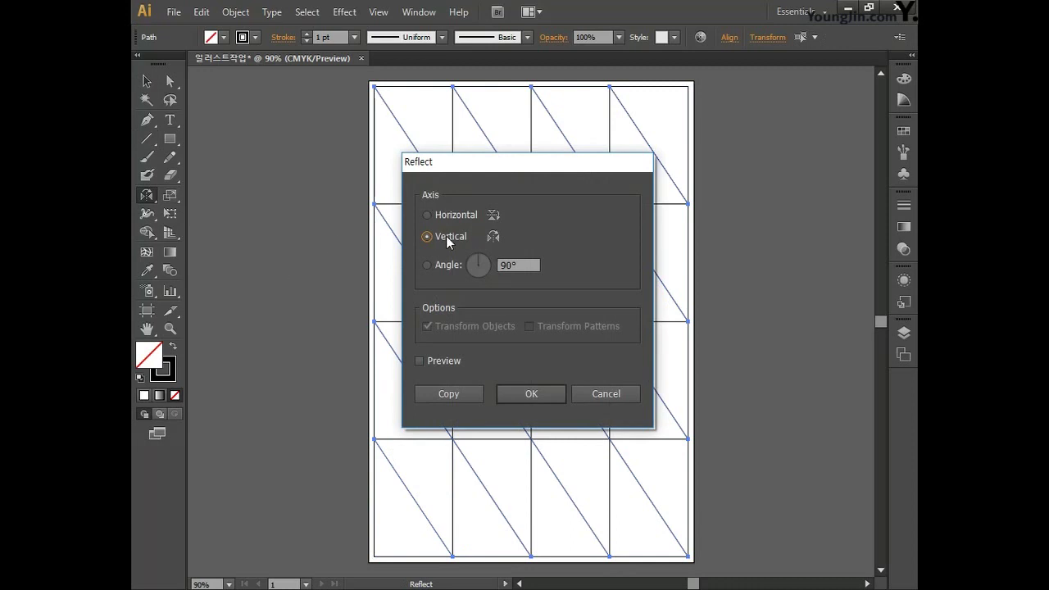
left_click(448, 393)
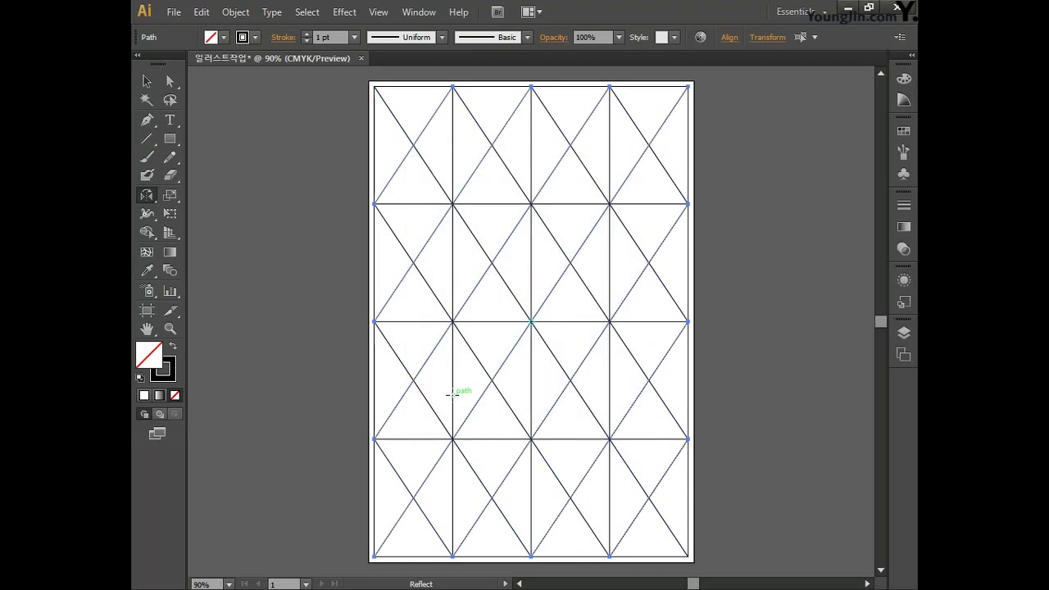
Step: Set the stroke of the grid and all diagonal lines to red ff0000 and group them together
key("v")
left_click(453, 399)
key("o")
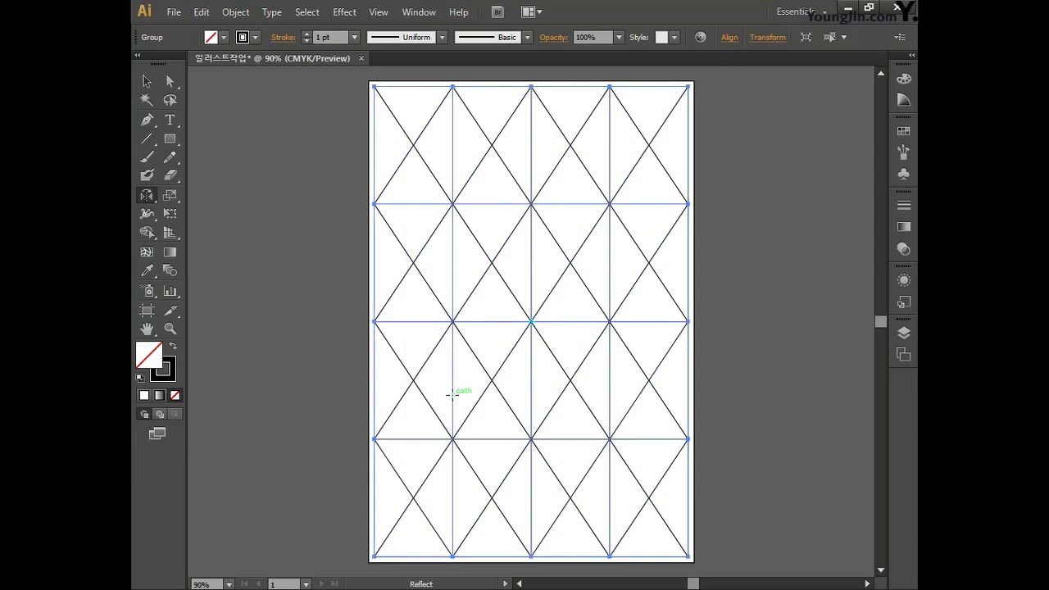
key("ctrl+a")
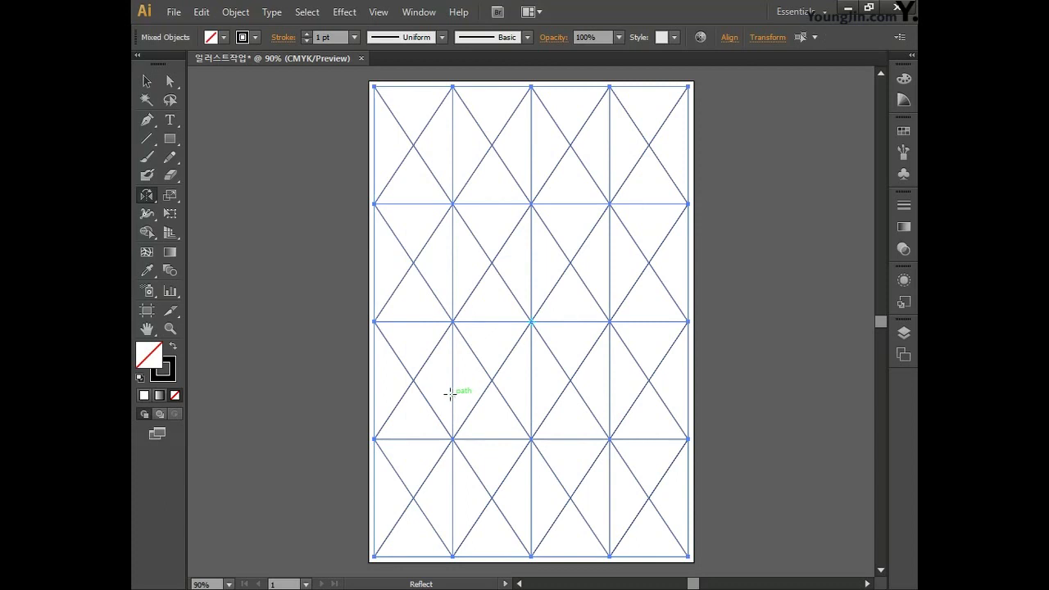
double_click(168, 375)
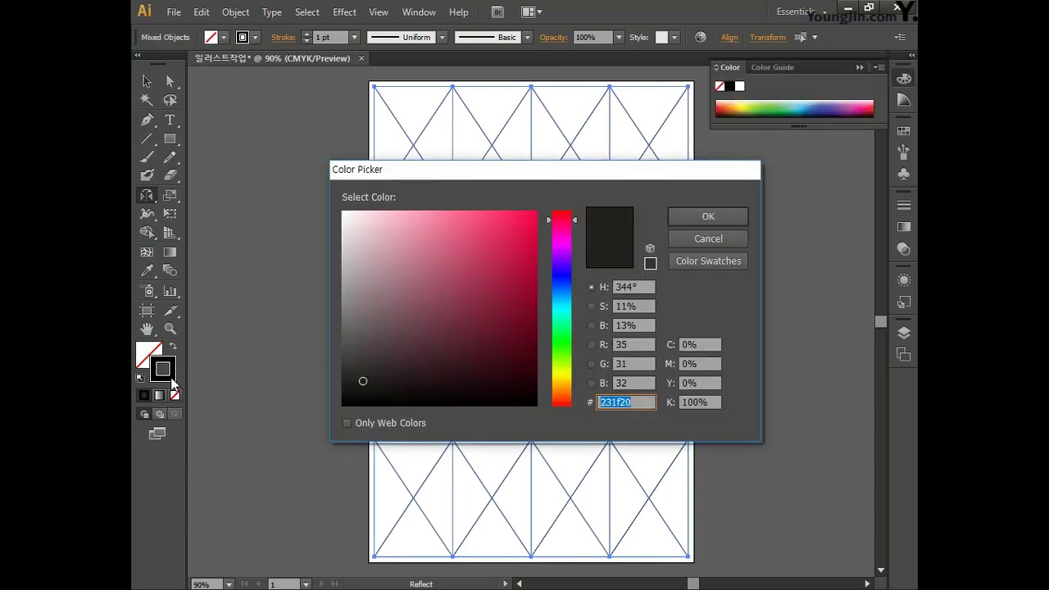
left_click(537, 211)
left_click_drag(576, 220, 579, 204)
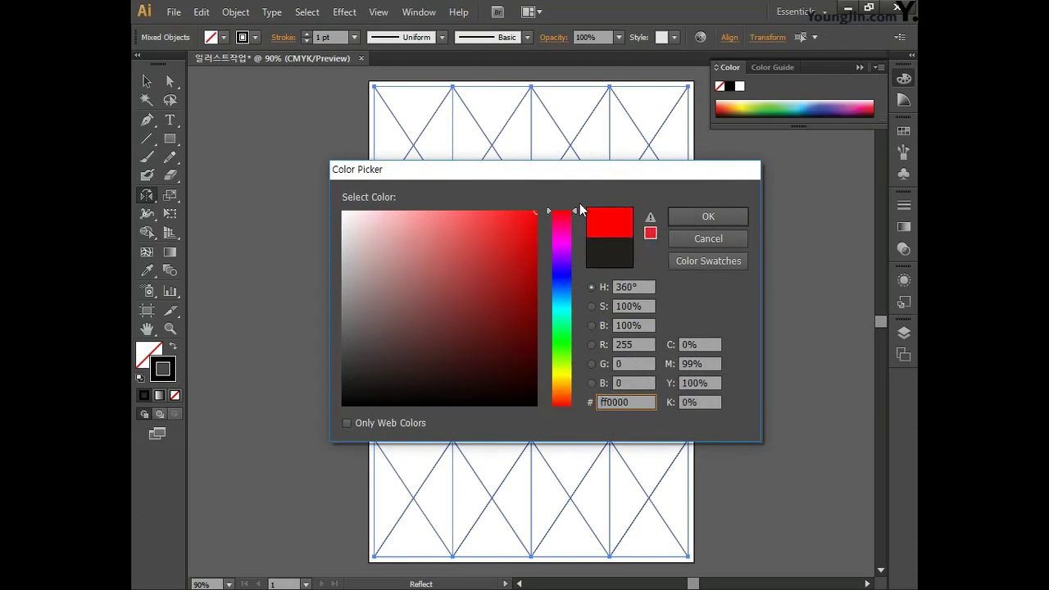
left_click(706, 217)
key("ctrl+g")
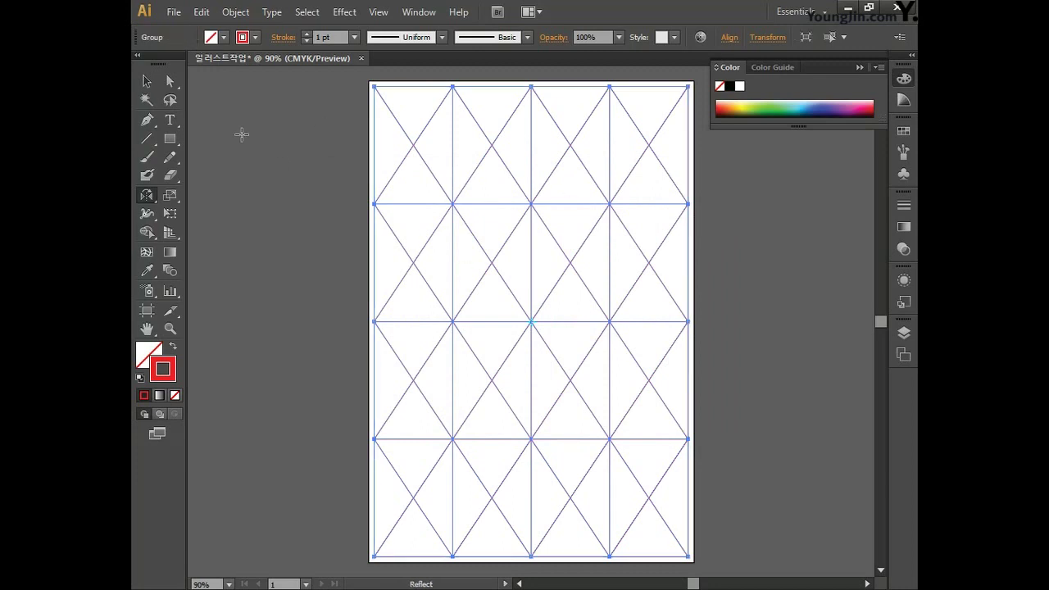
Step: Save the document as 일러스트작업 in Adobe Illustrator (AI) format in the 작업 folder, using the Illustrator CS6 version
left_click(172, 20)
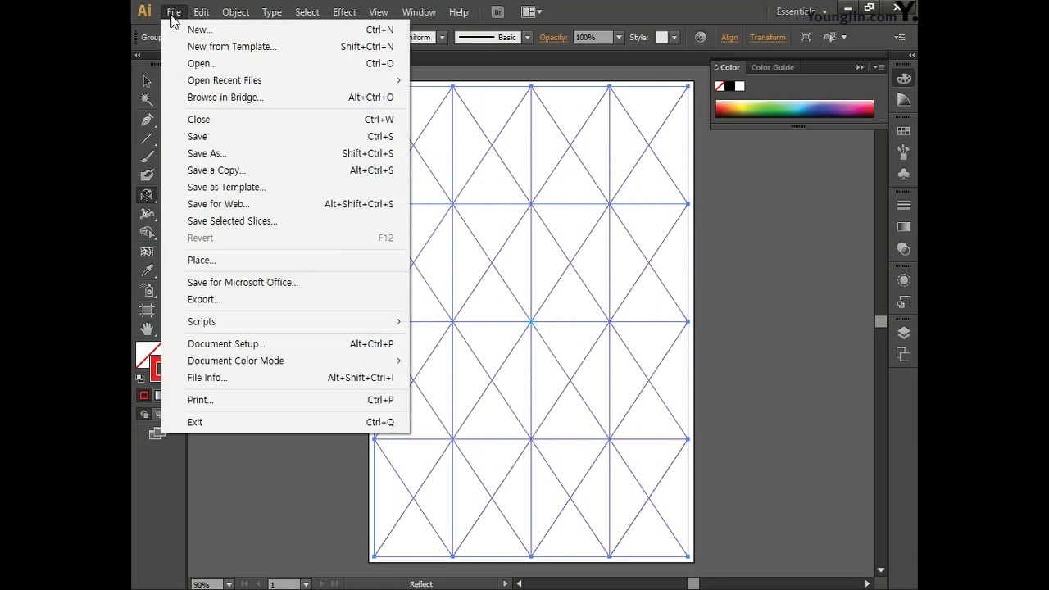
left_click(210, 132)
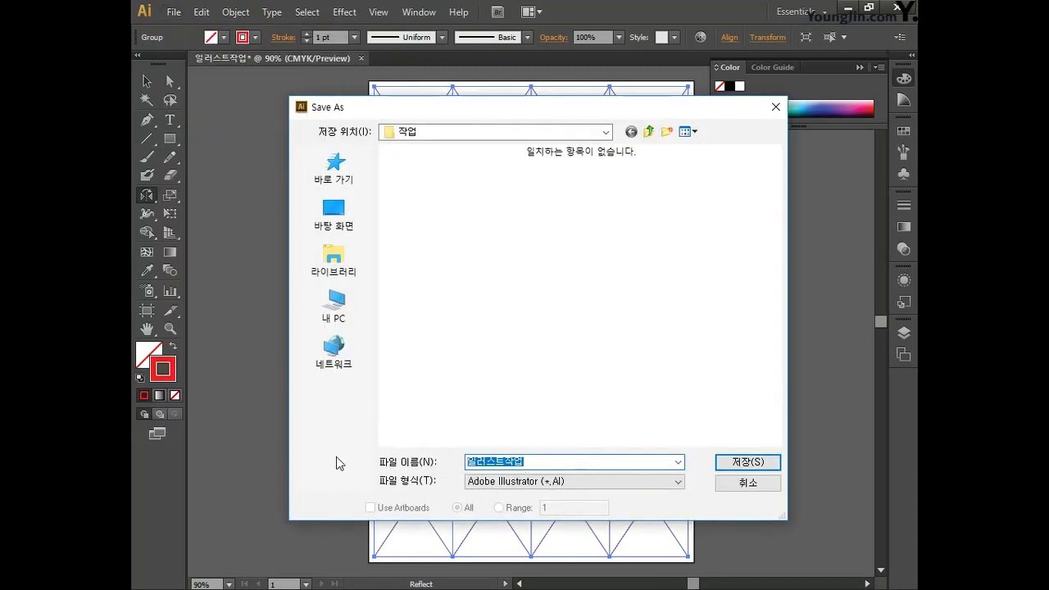
type("dlf")
key("BackSpace")
key("BackSpace")
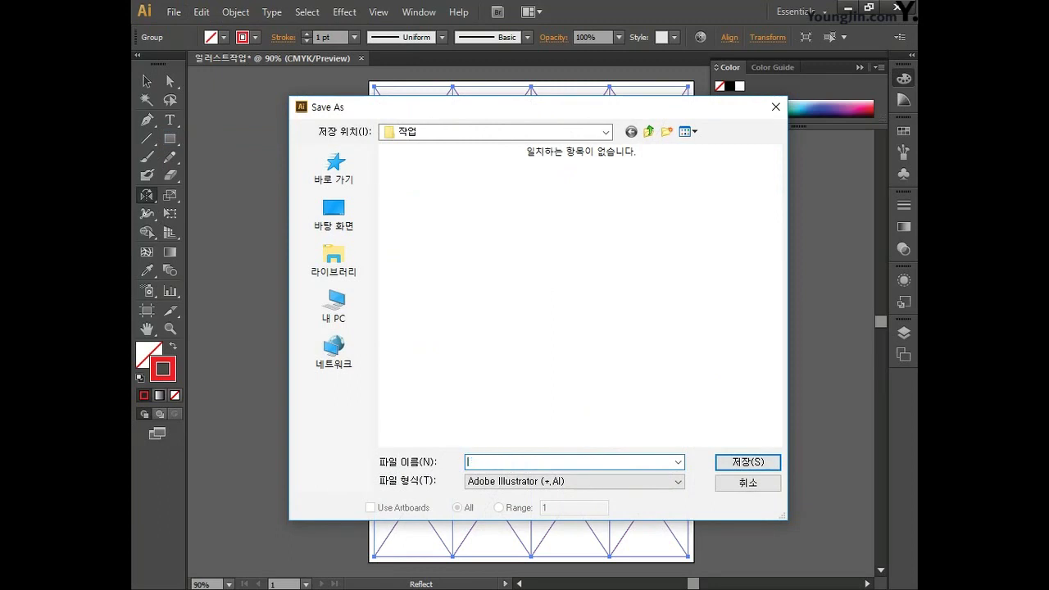
type("일러스트작업")
left_click(732, 465)
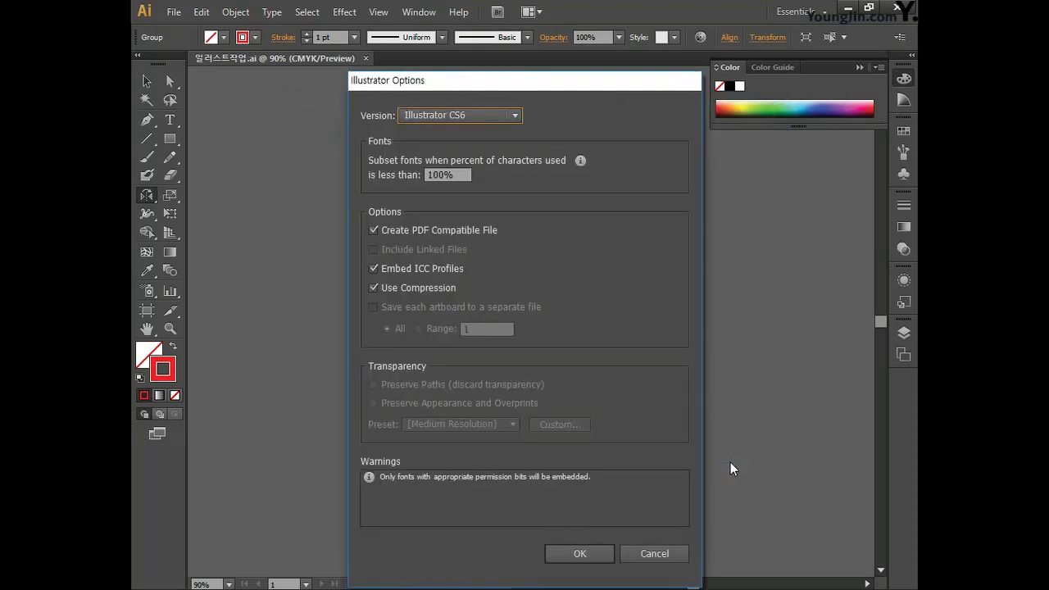
left_click(591, 552)
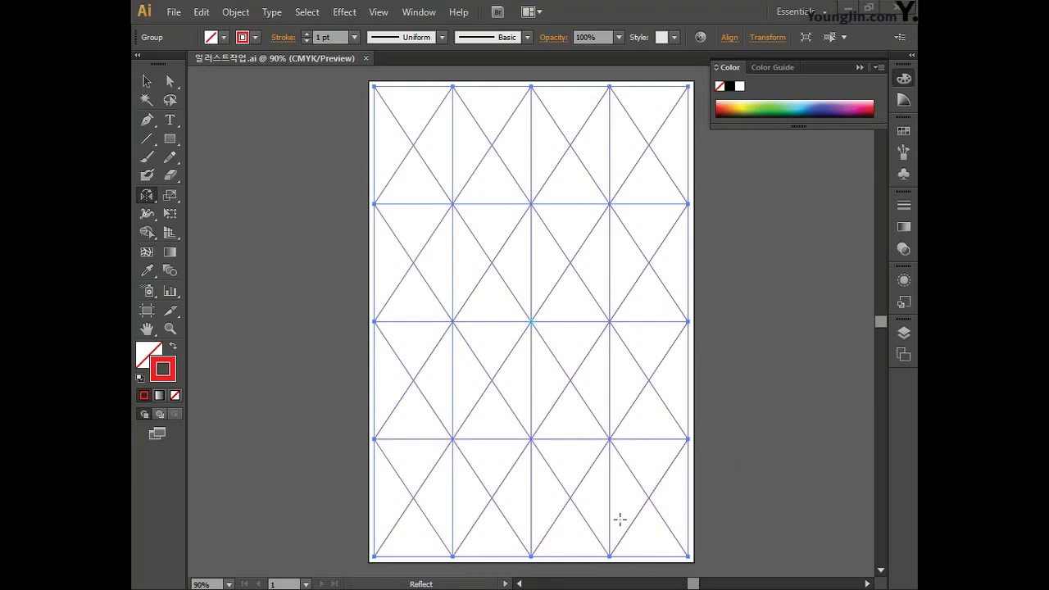
Step: Show the empty canvas area left of the artboard and turn on Overprint Preview
key("space")
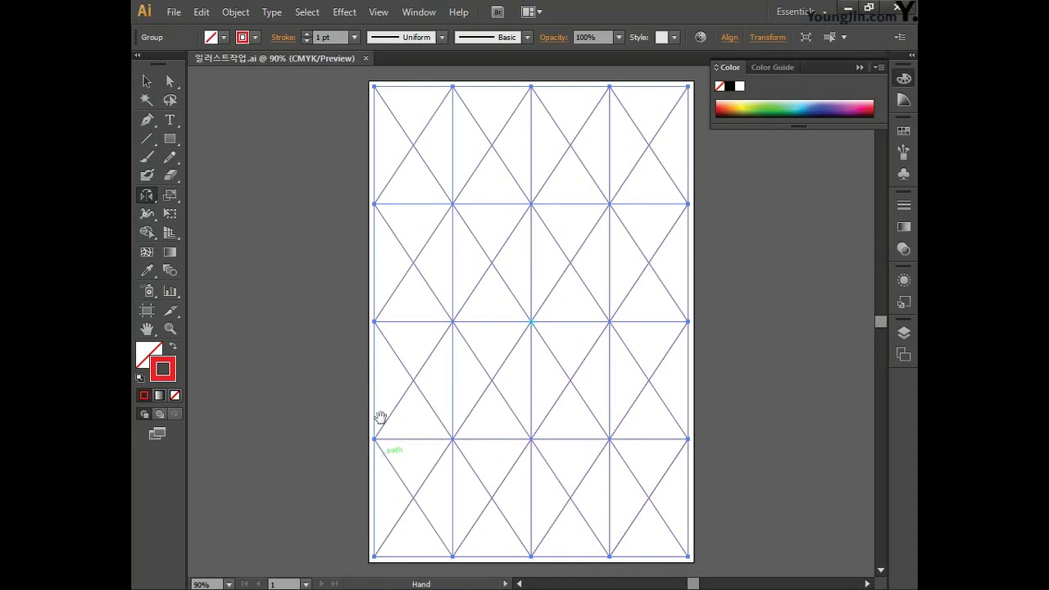
left_click_drag(318, 360, 606, 353)
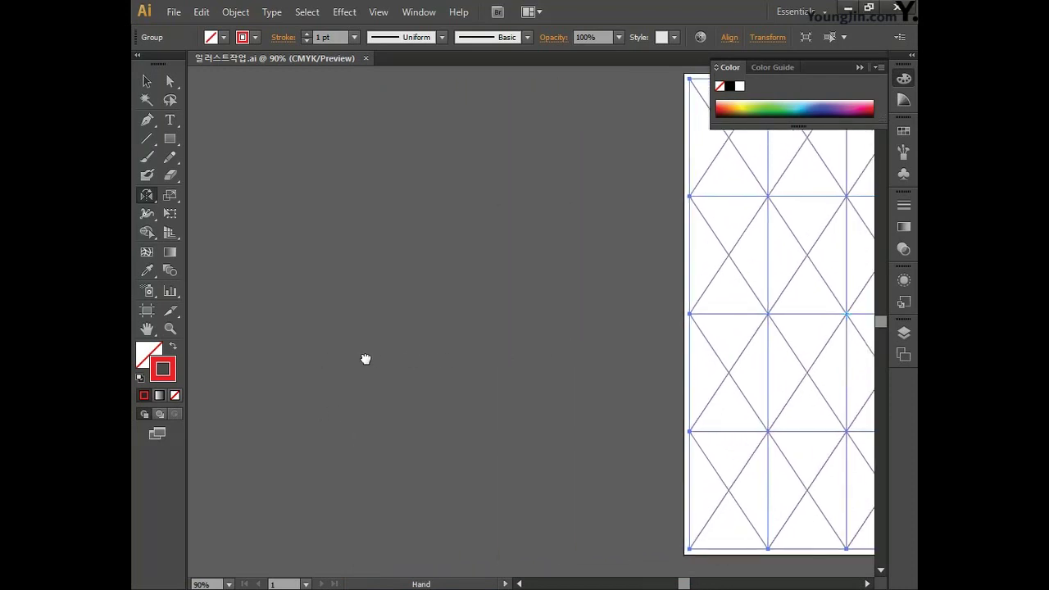
left_click_drag(365, 358, 605, 356)
left_click_drag(477, 353, 487, 352)
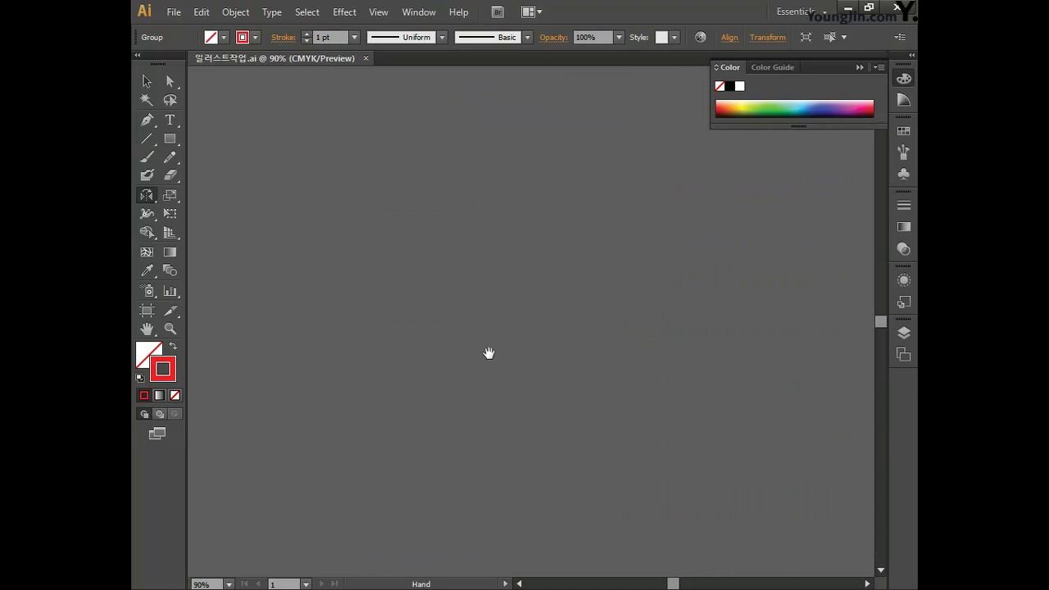
left_click(378, 11)
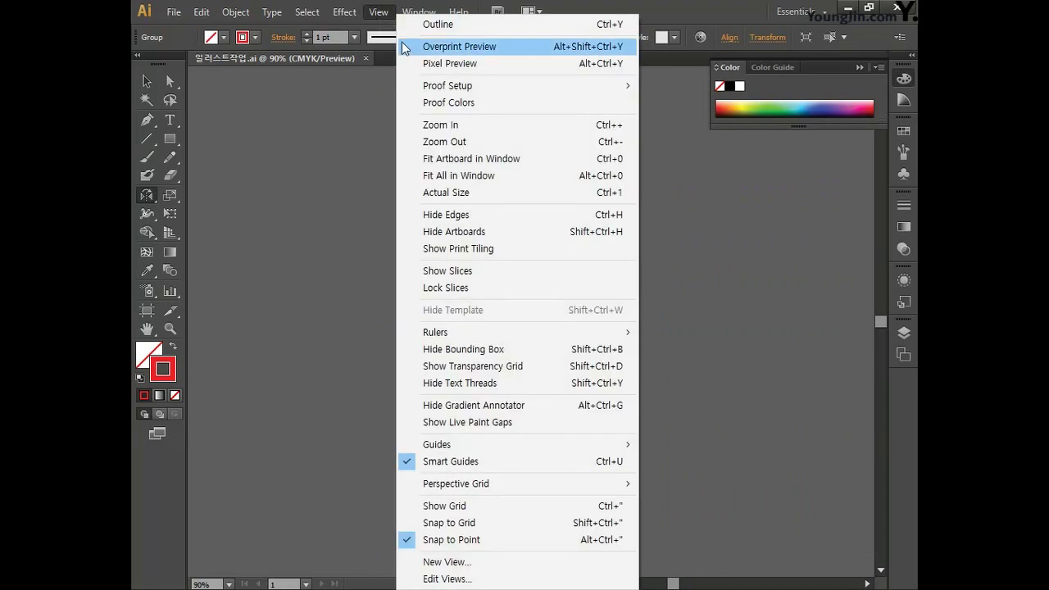
left_click(459, 47)
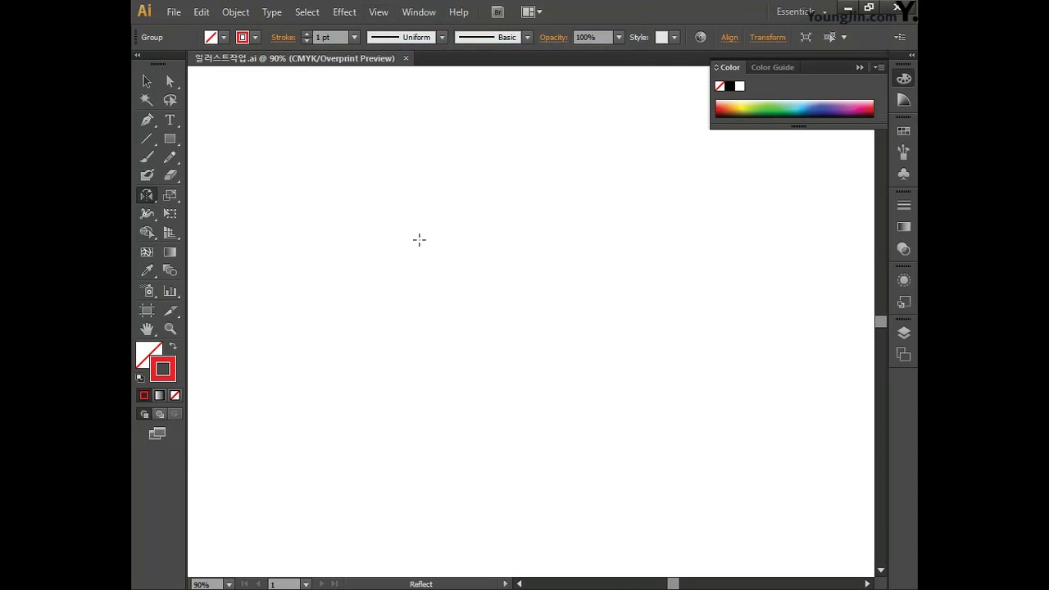
Step: Draw a large, wide ellipse in the empty canvas area and fill it with gray 5b5b5b
left_click(171, 138)
left_click(236, 173)
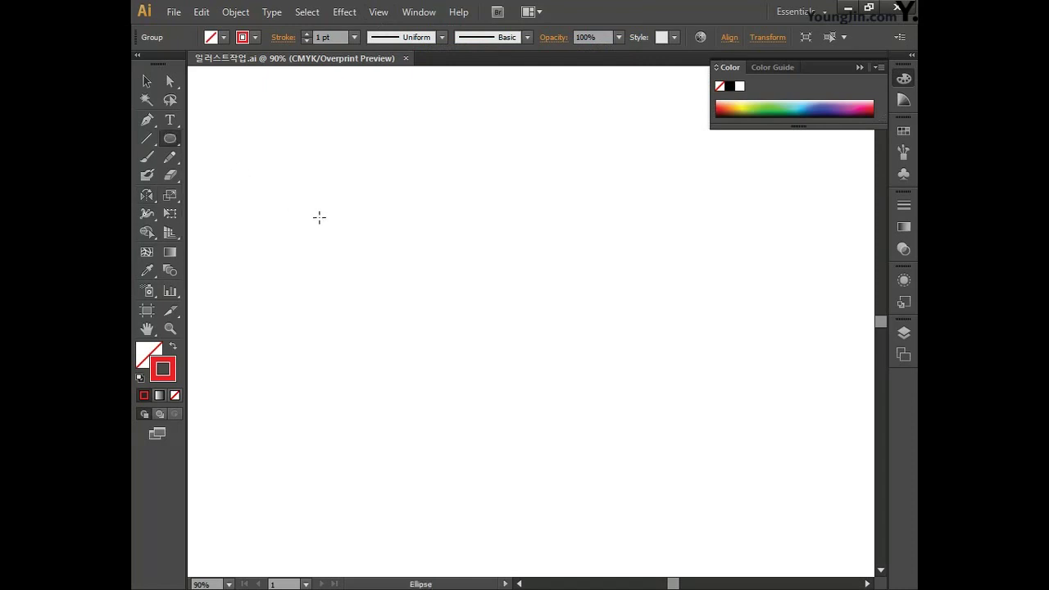
left_click_drag(294, 157, 710, 447)
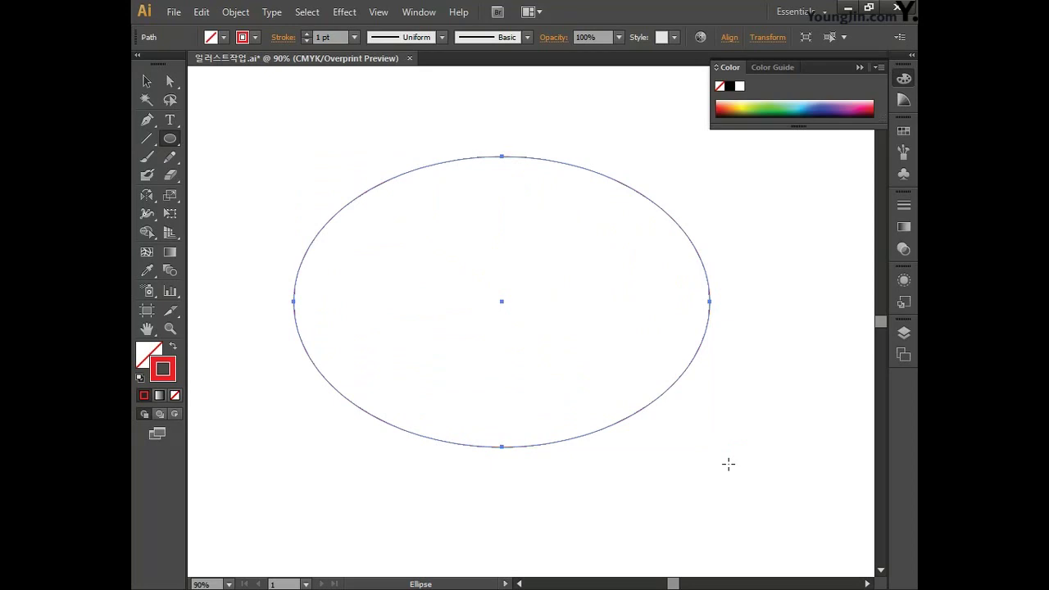
double_click(151, 352)
type("5b5b5b")
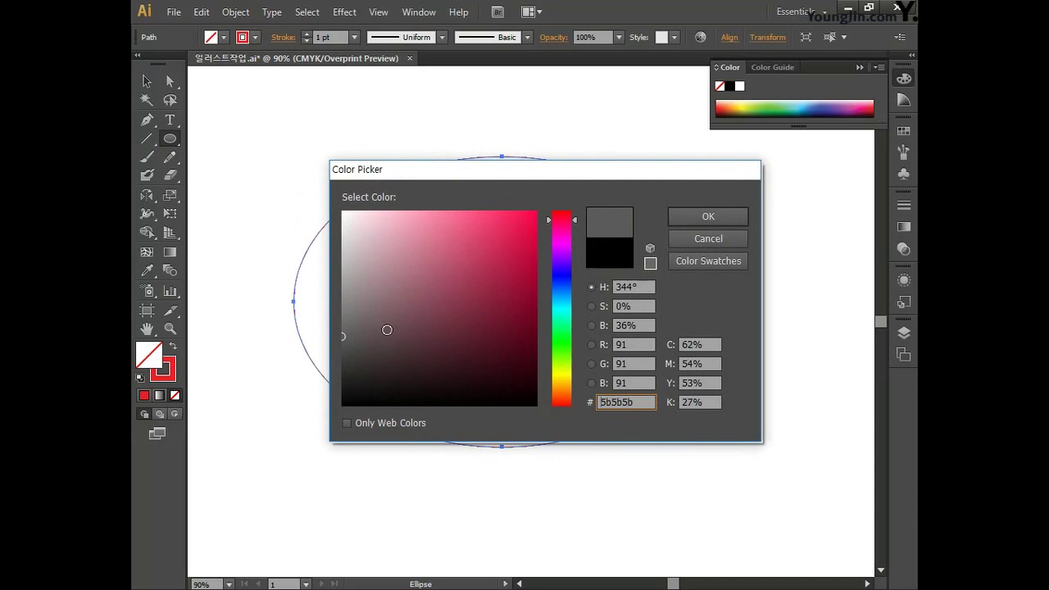
left_click(685, 216)
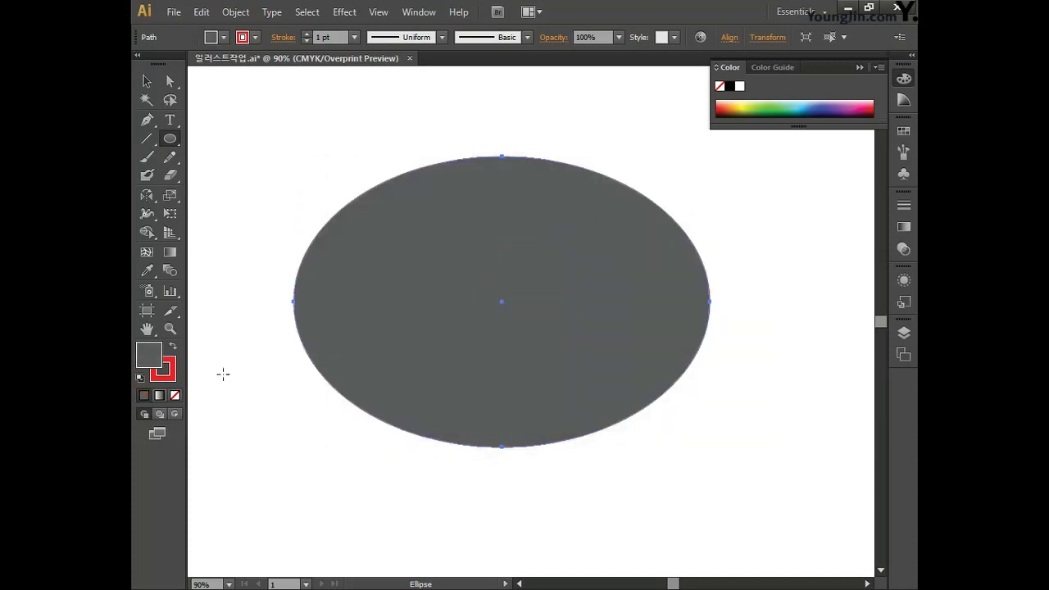
Step: Remove the gray ellipse's stroke and draw a curved, pointed speech-bubble tail over its lower-right edge with the Pen tool
left_click(176, 395)
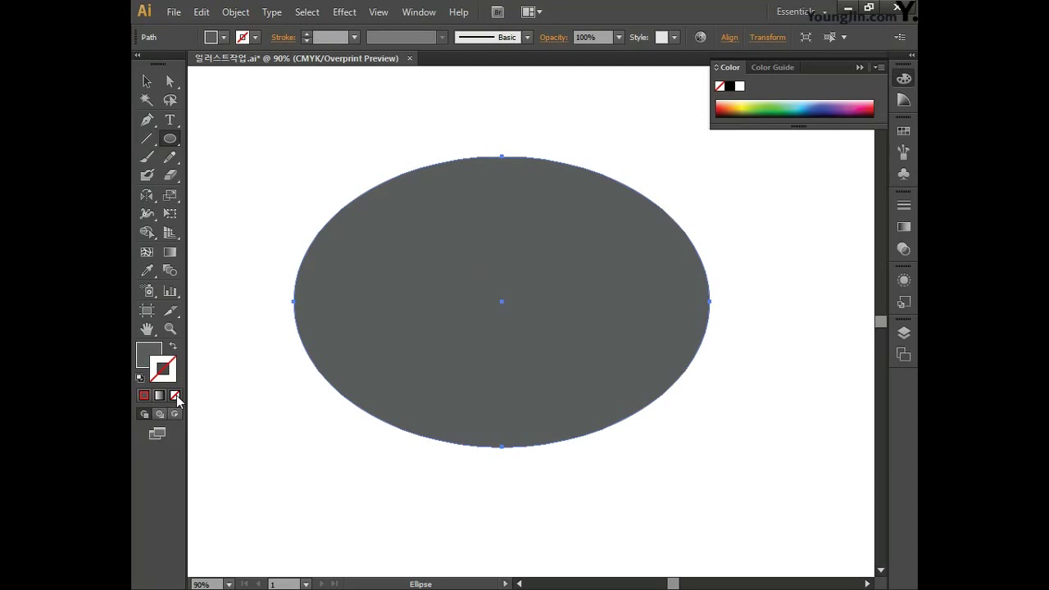
left_click(147, 124)
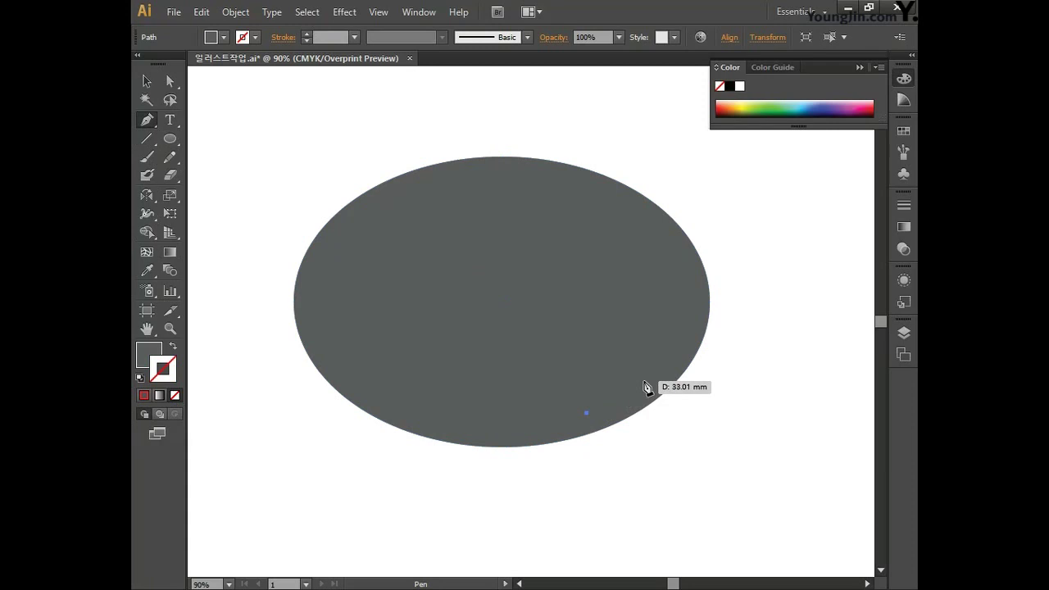
left_click_drag(644, 382, 585, 414)
left_click_drag(697, 467, 740, 483)
left_click_drag(586, 413, 562, 368)
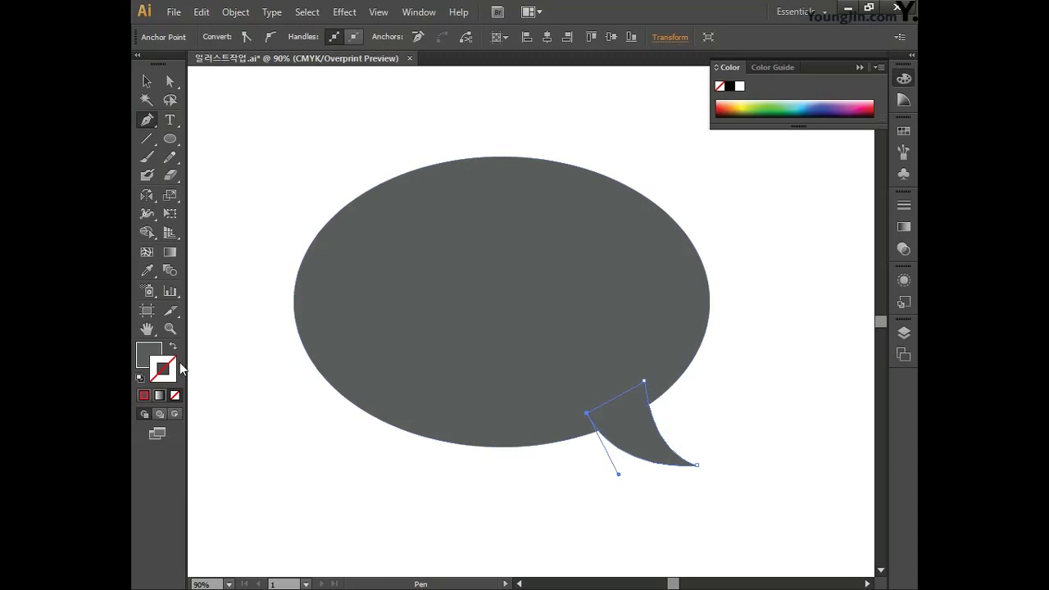
Step: Fill the tail shape with dark red 842d46
double_click(150, 355)
left_click_drag(447, 348, 472, 304)
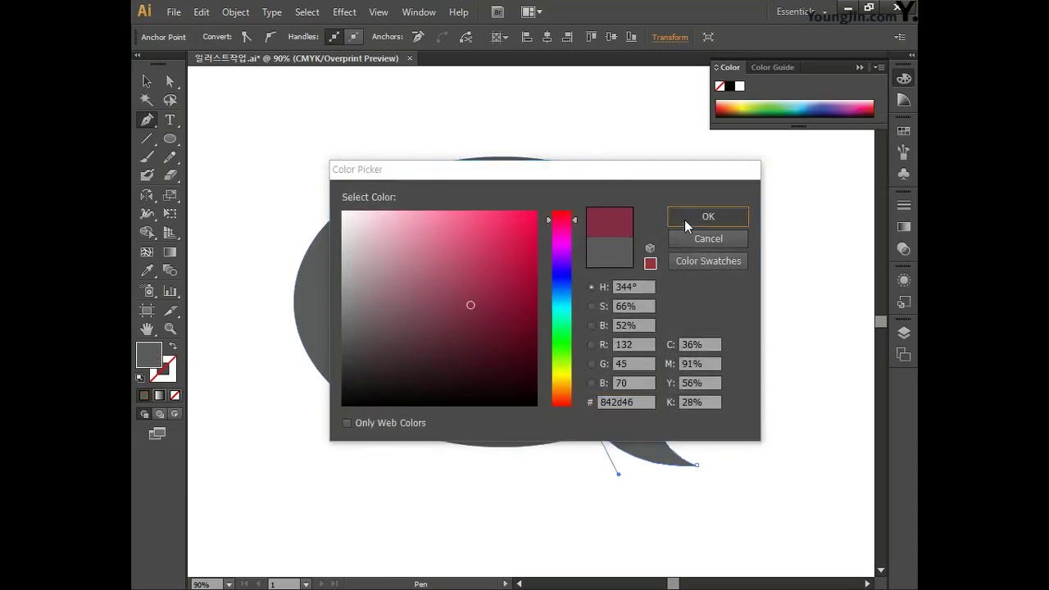
left_click(682, 216)
left_click(168, 373)
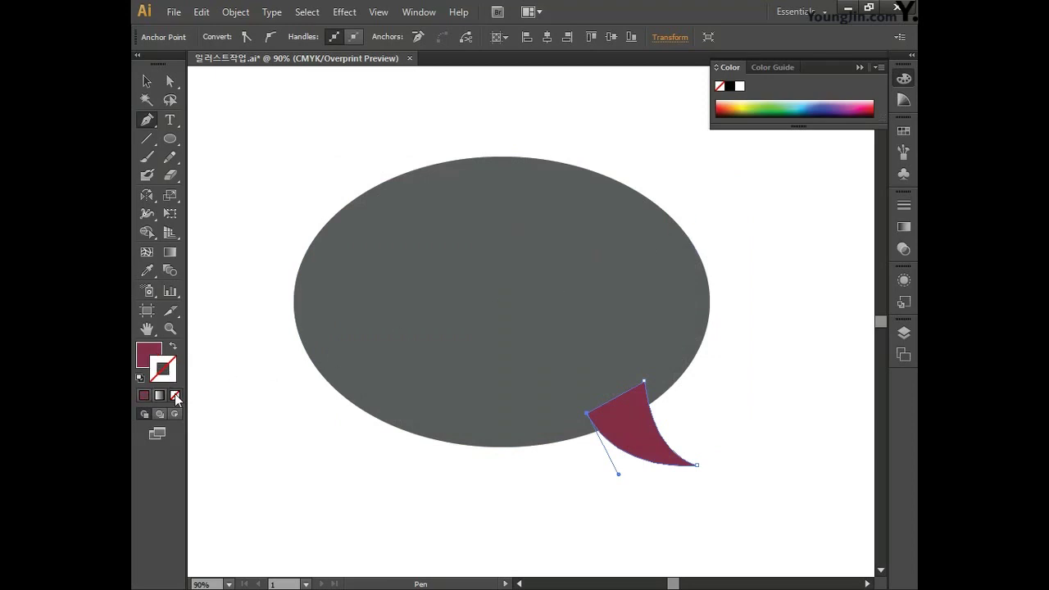
Step: Select the ellipse and the tail and merge them into one speech bubble with Pathfinder's Unite
left_click(149, 85)
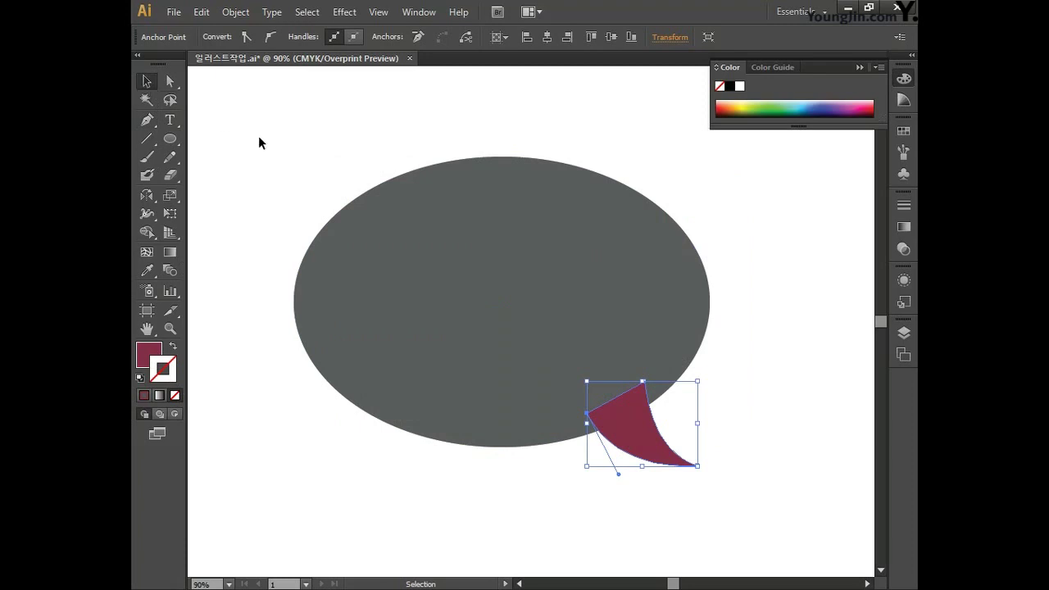
left_click_drag(258, 135, 748, 528)
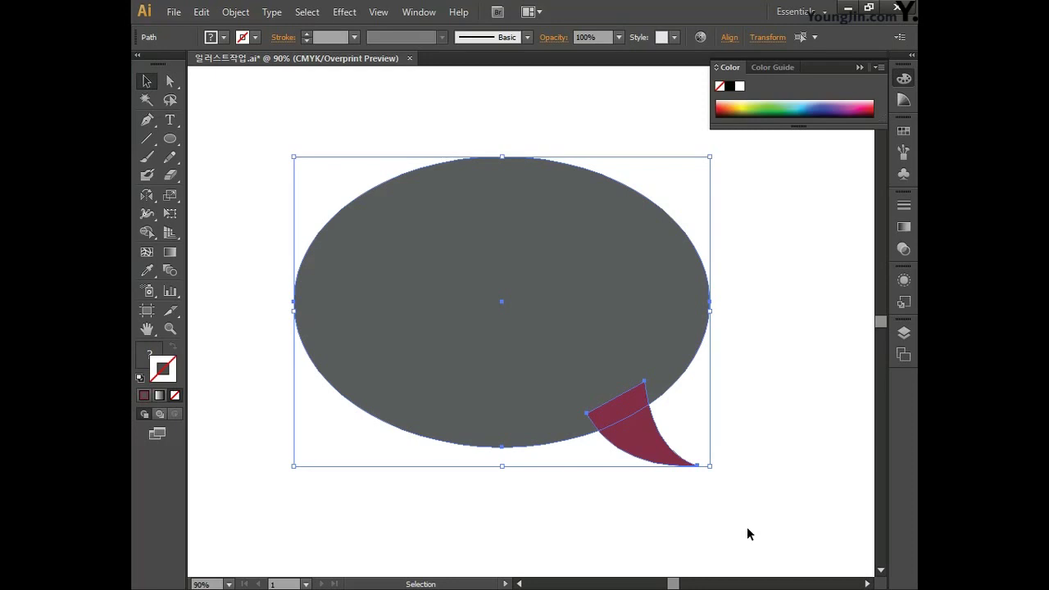
left_click(418, 13)
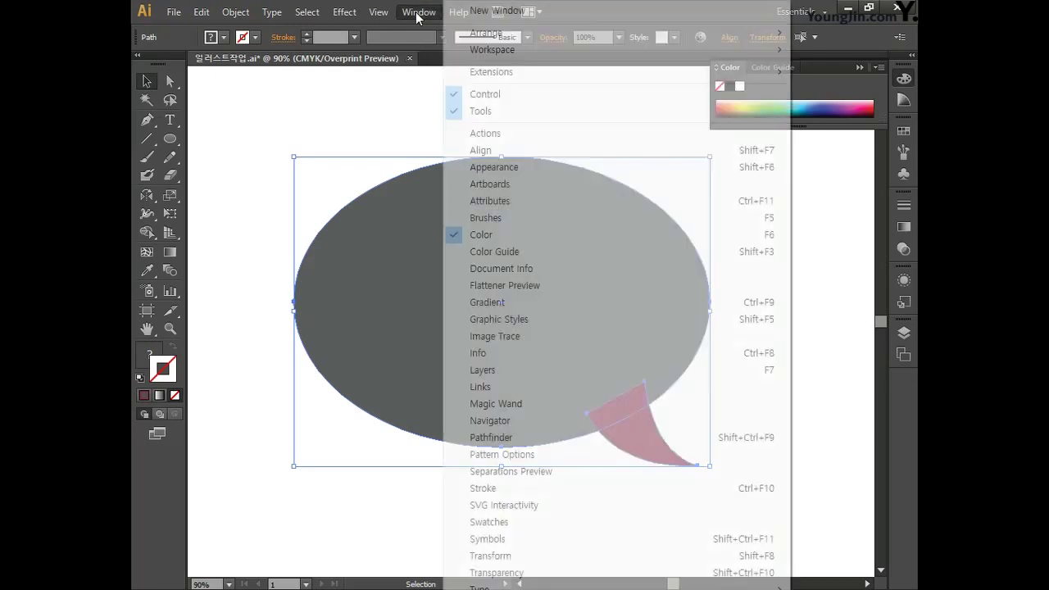
left_click(525, 438)
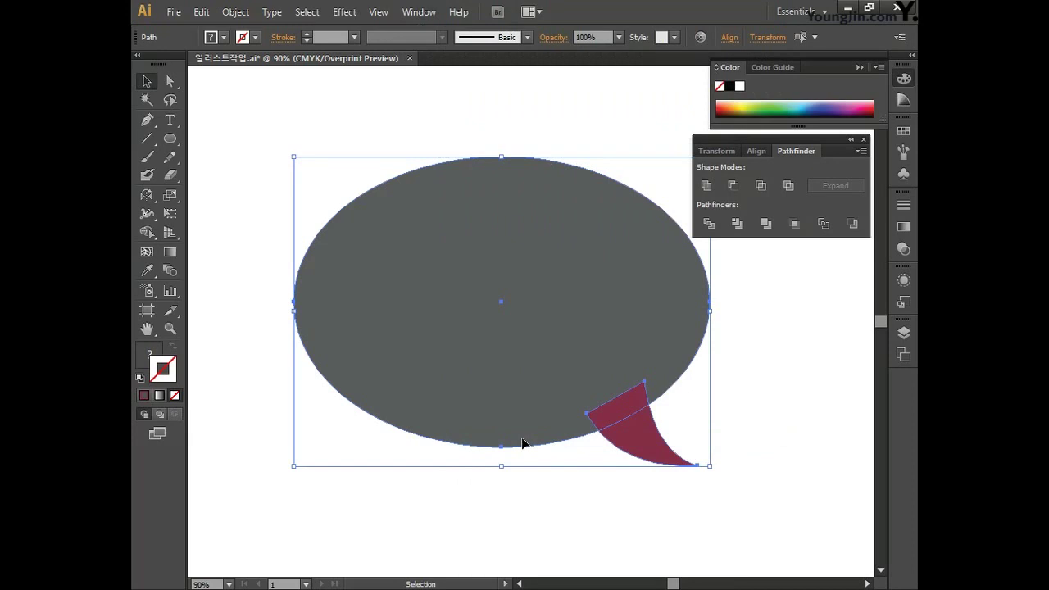
left_click(707, 189)
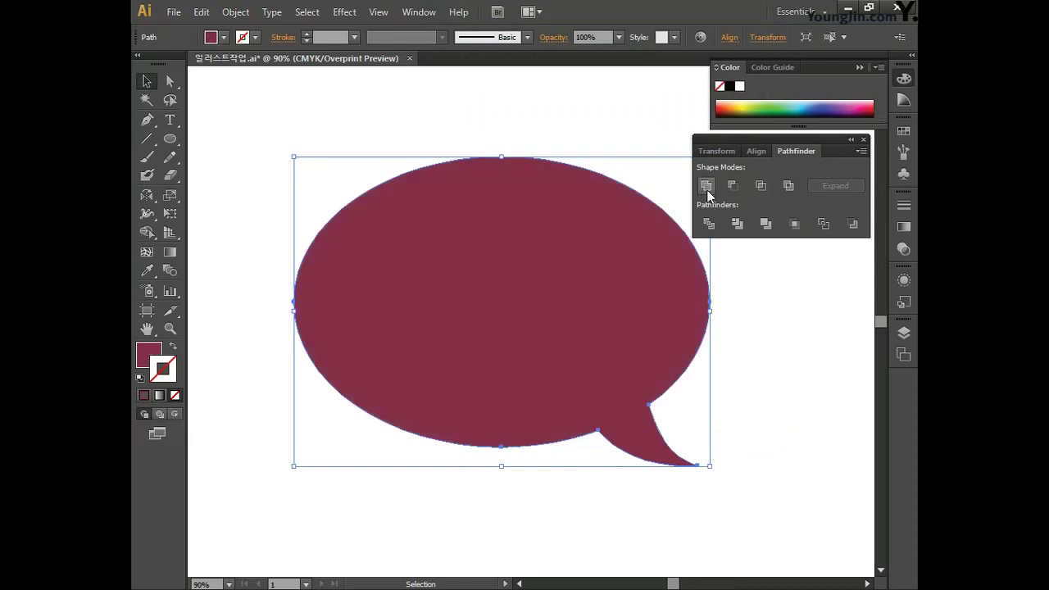
Step: Fill the merged speech bubble with green, using CMYK values C 80, M 0, Y 100, K 0
double_click(153, 359)
left_click(709, 345)
left_click_drag(710, 345, 568, 348)
type("80")
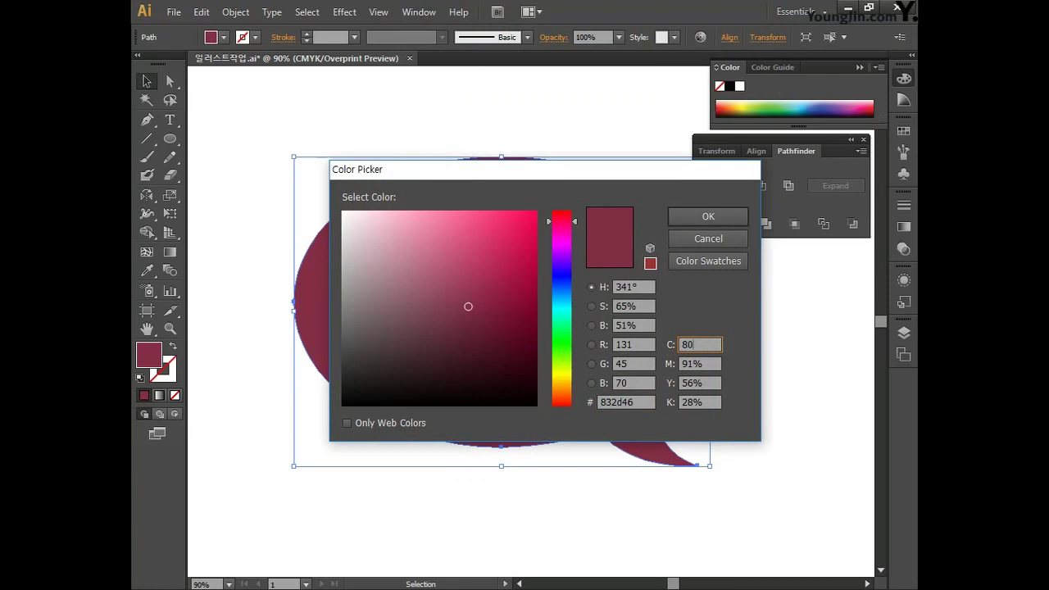
key("Tab")
type("0")
key("Tab")
type("100")
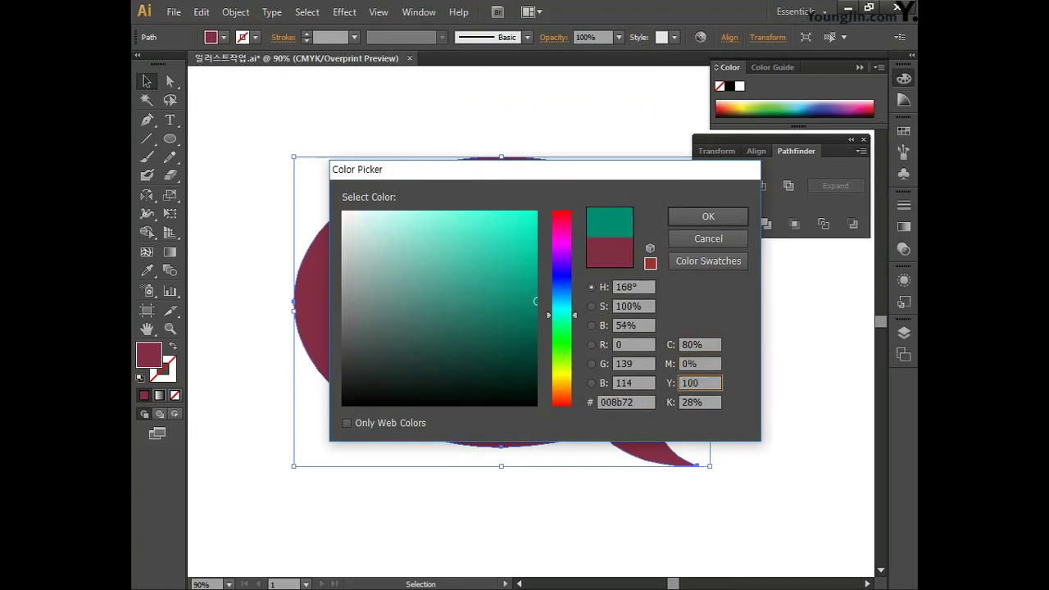
key("Tab")
type("0")
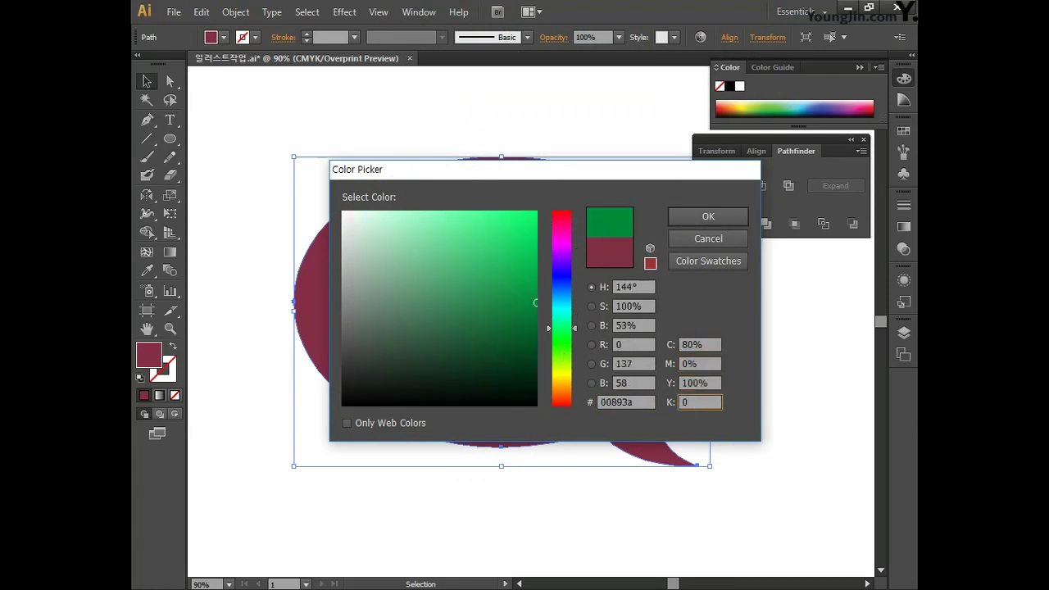
left_click(688, 219)
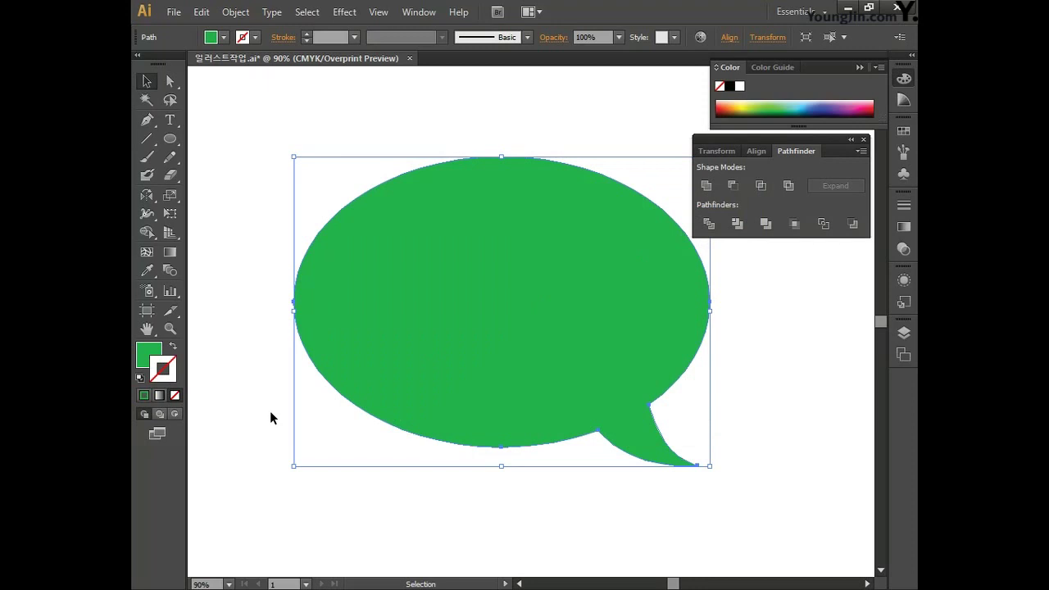
Step: Create an inner copy of the speech bubble with Offset Path at -3 mm, previewing the result
left_click(250, 15)
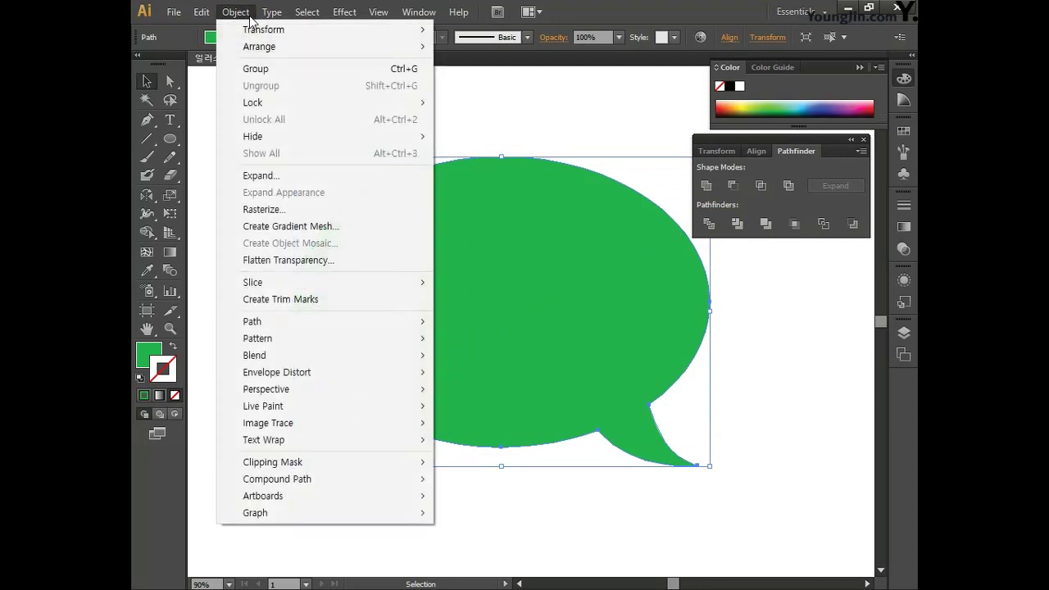
mouse_move(275, 323)
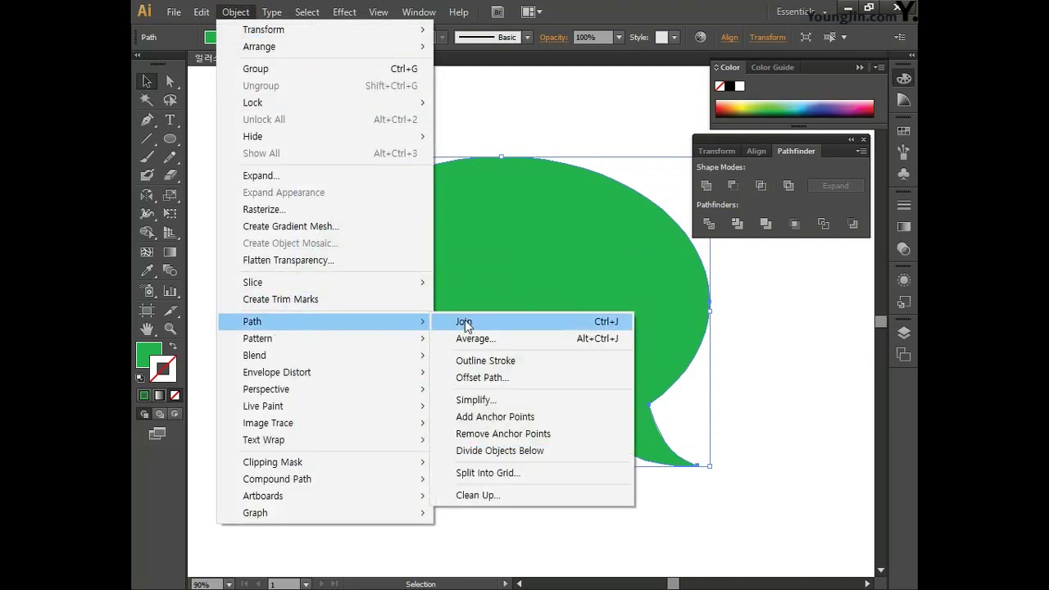
left_click(475, 378)
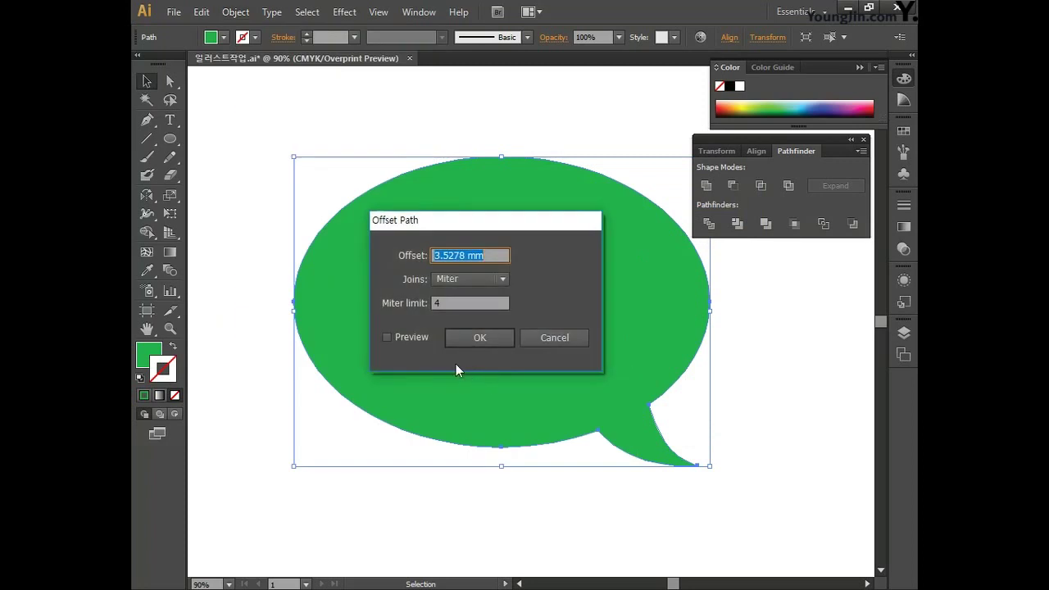
left_click(387, 337)
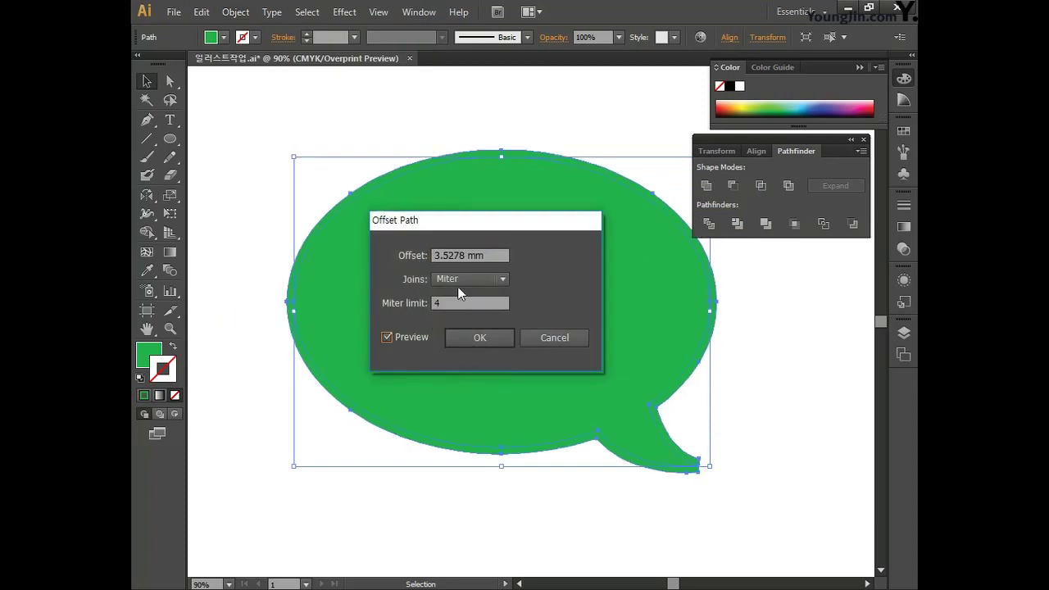
left_click_drag(494, 258, 423, 260)
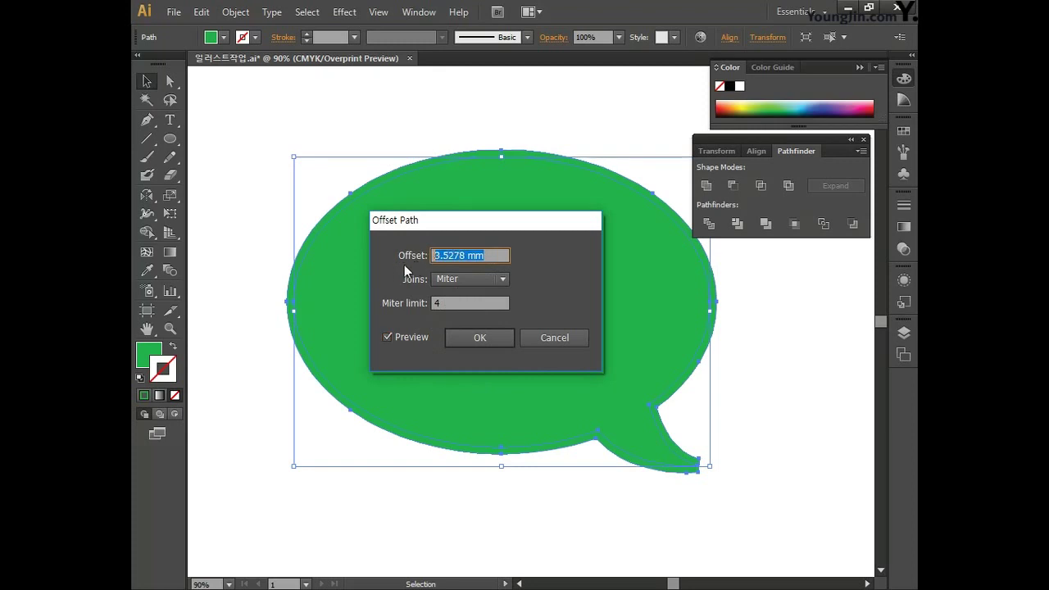
type("-3")
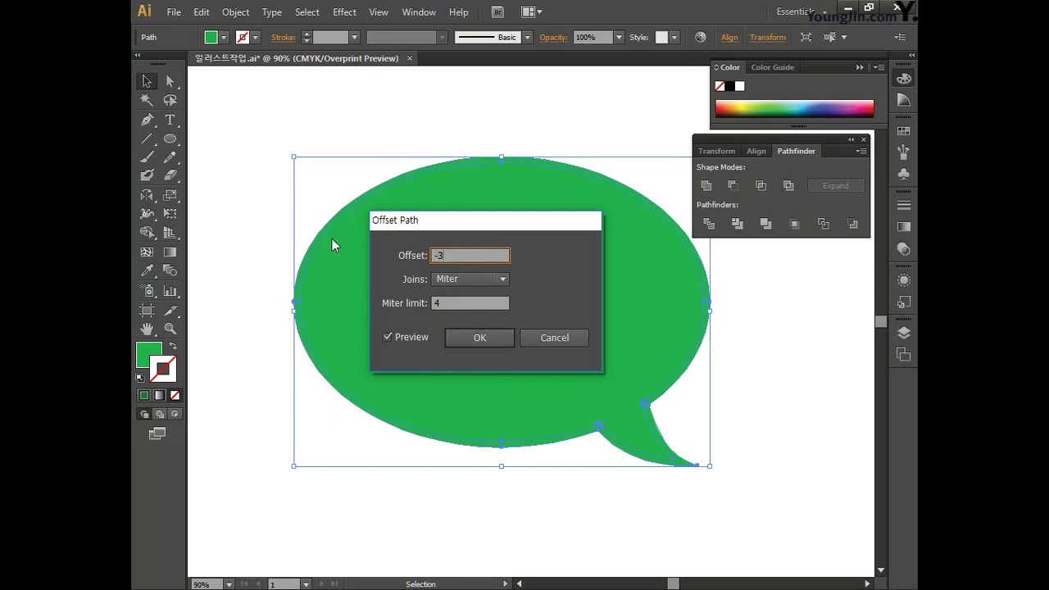
left_click(469, 342)
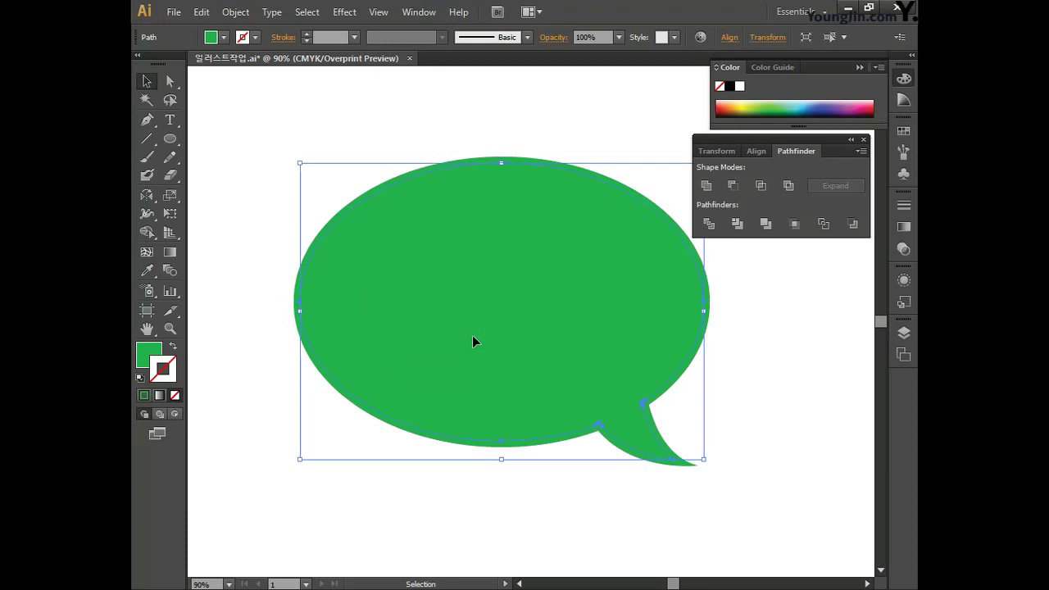
Step: Fill the inner speech bubble with a linear gradient and set the gradient angle to 90°
left_click(422, 141)
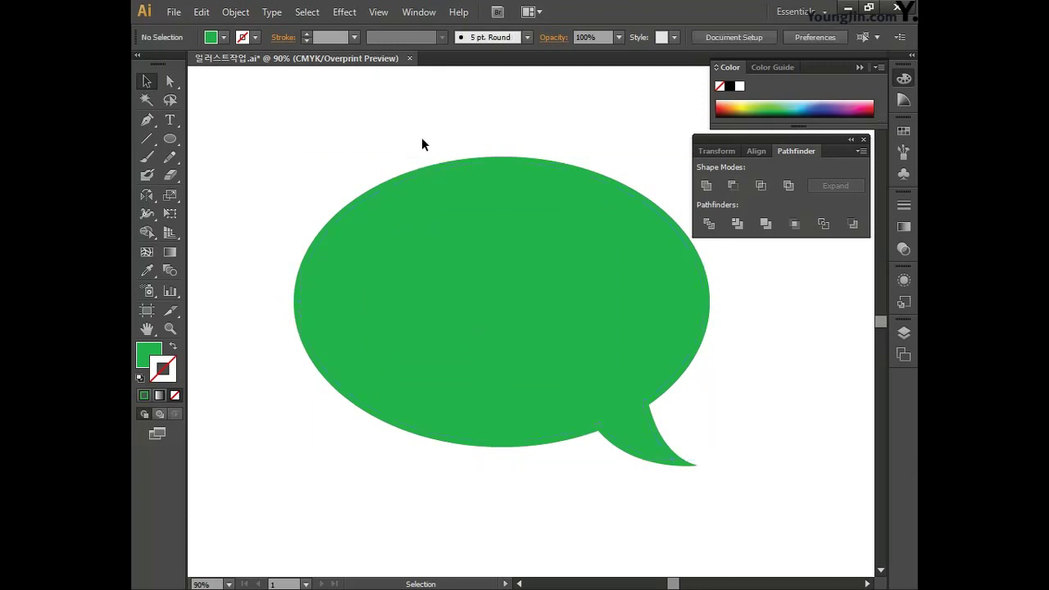
left_click(420, 183)
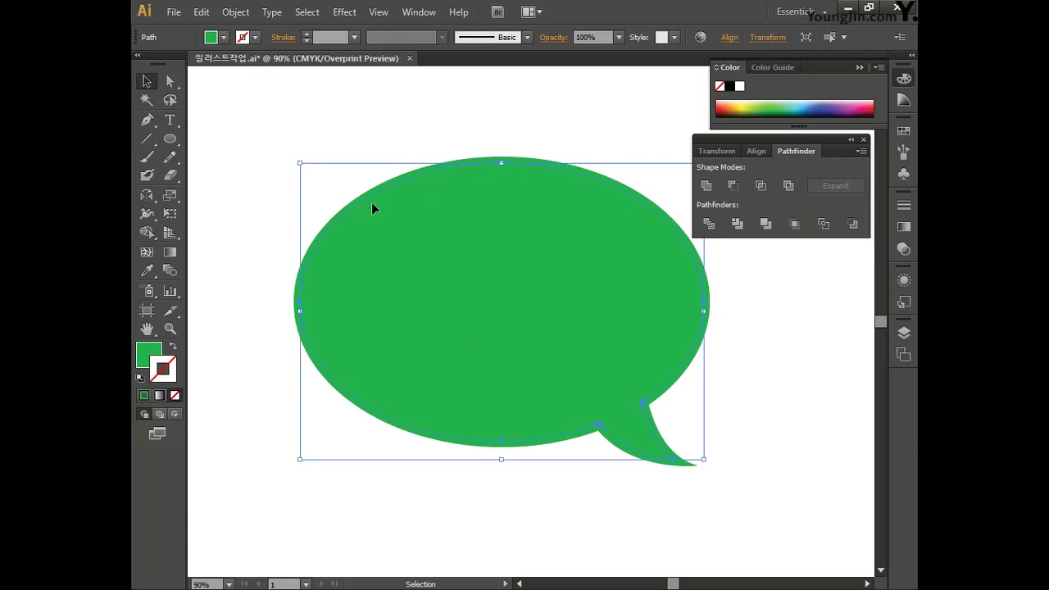
left_click(139, 347)
left_click(169, 256)
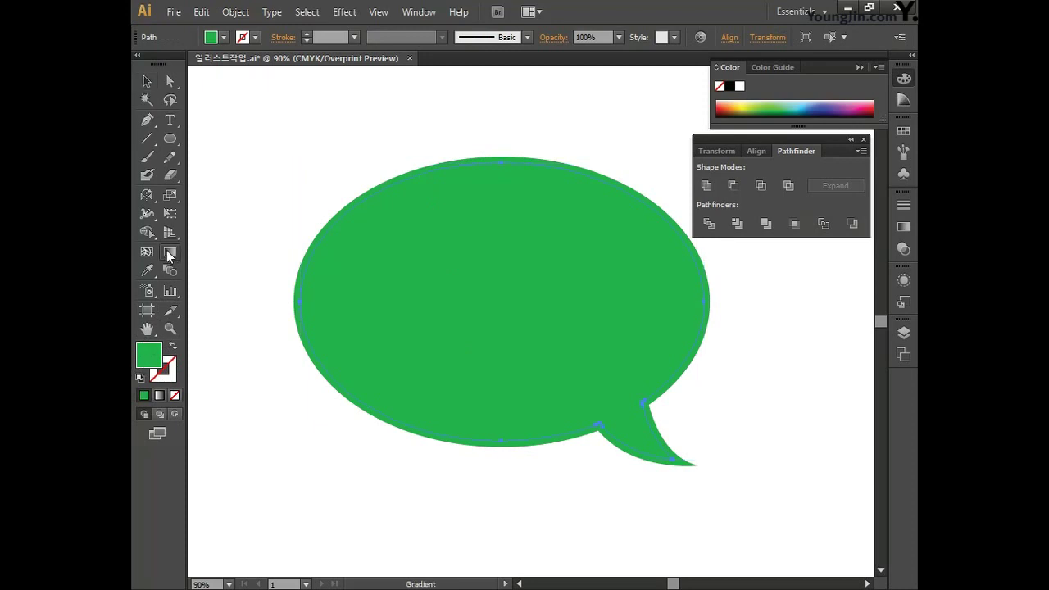
left_click(168, 255)
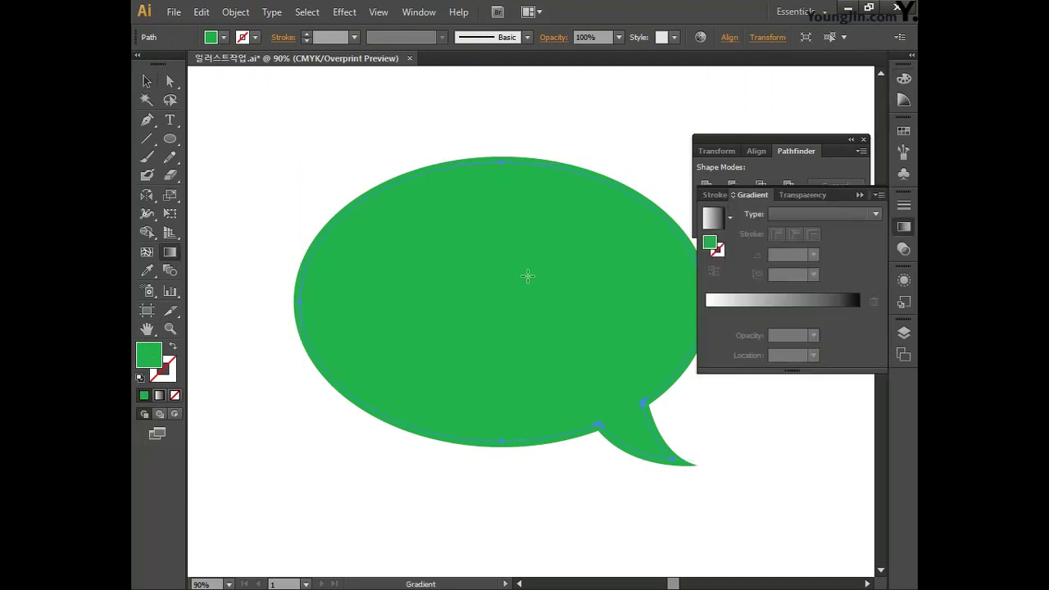
left_click(794, 215)
left_click(794, 228)
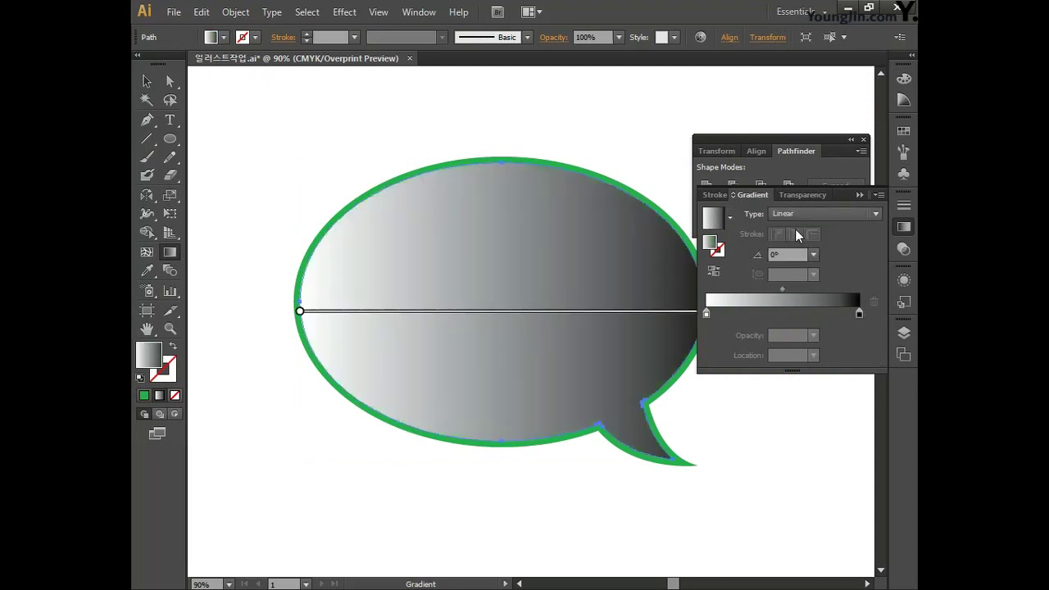
left_click(788, 254)
type("90")
Step: Switch the gradient's white color stop to the CMYK color mode
double_click(705, 315)
left_click(855, 330)
left_click(814, 382)
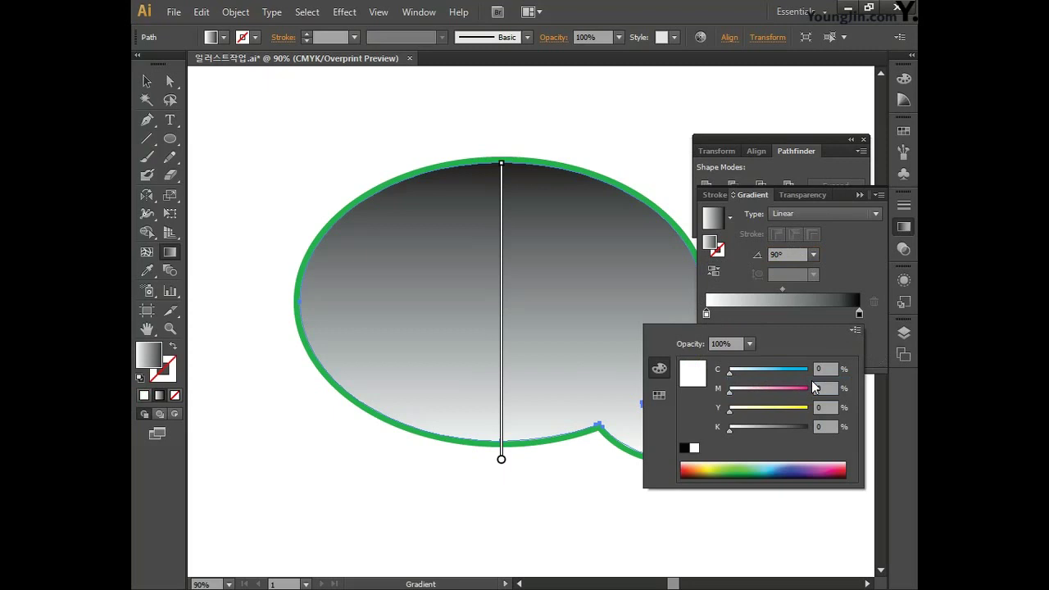
Step: Change the gradient's black color stop to CMYK mode and set it to C 80, M 0, Y 100, K 0
left_click(858, 312)
double_click(859, 313)
left_click(855, 331)
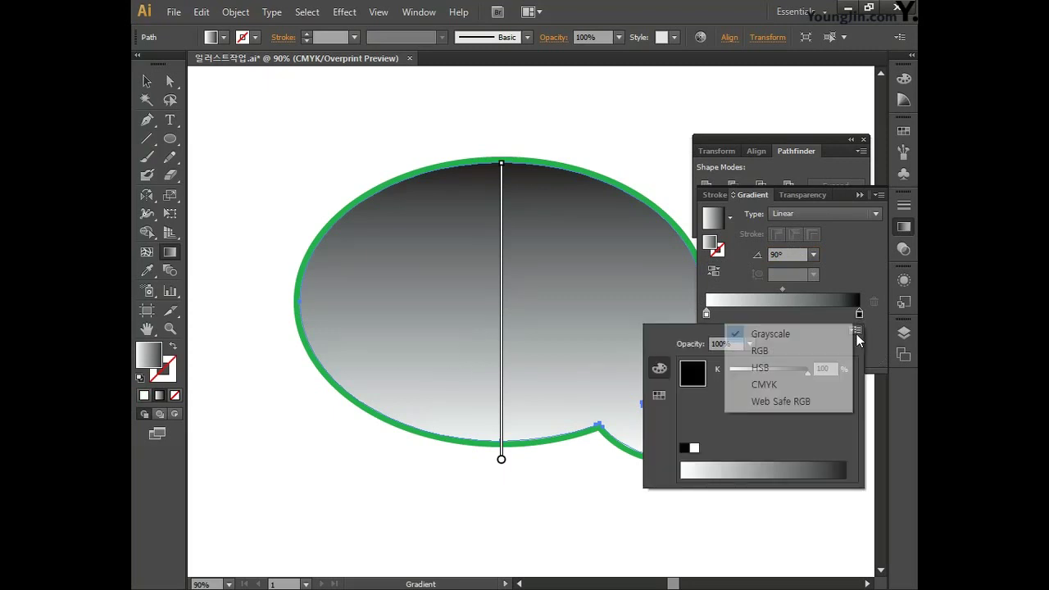
left_click(799, 382)
left_click(826, 369)
type("8")
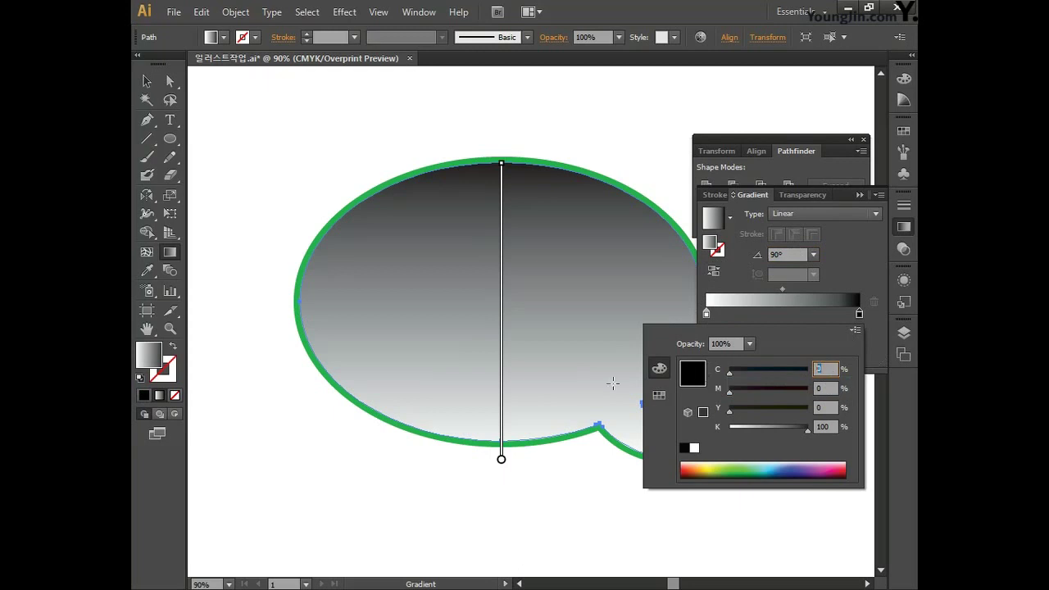
type("0")
key("Tab")
key("Tab")
type("100")
key("Tab")
type("0")
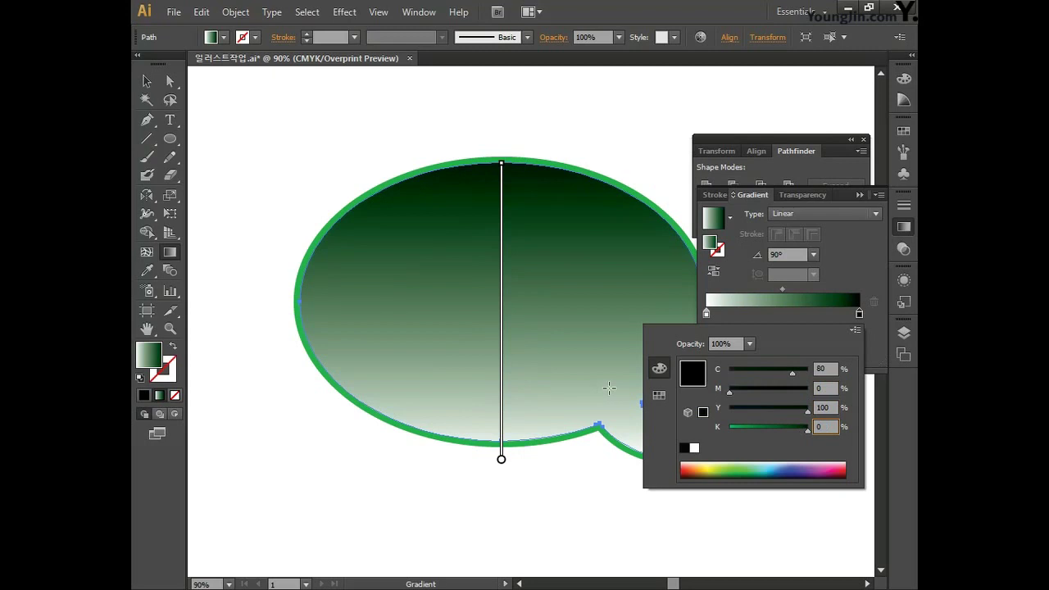
left_click(858, 317)
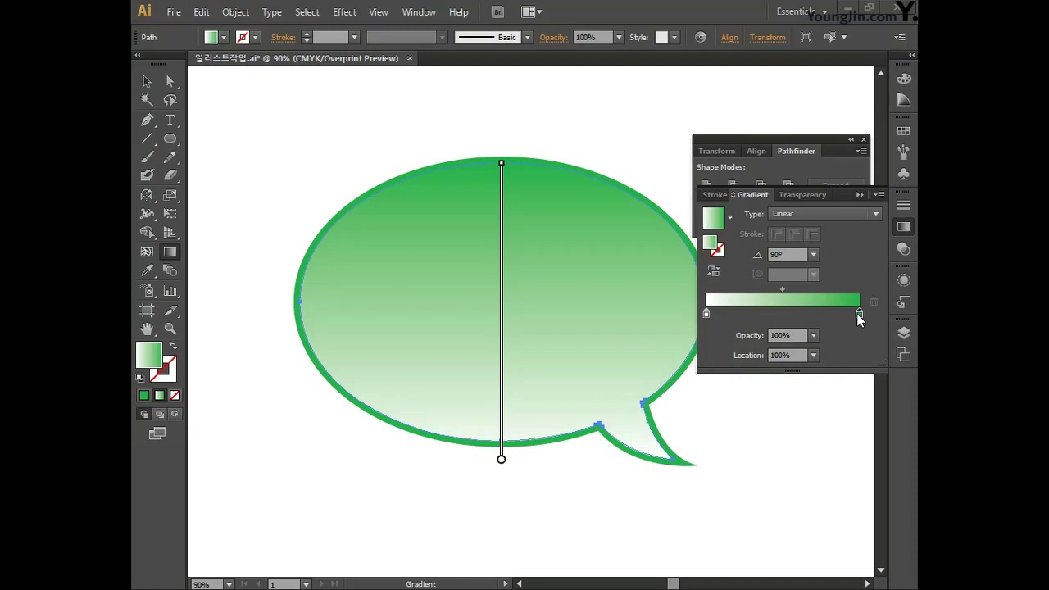
Step: Draw a small highlight ellipse over the bubble's upper-left area and rotate it counterclockwise by about 16° to follow the bubble's edge
left_click(172, 141)
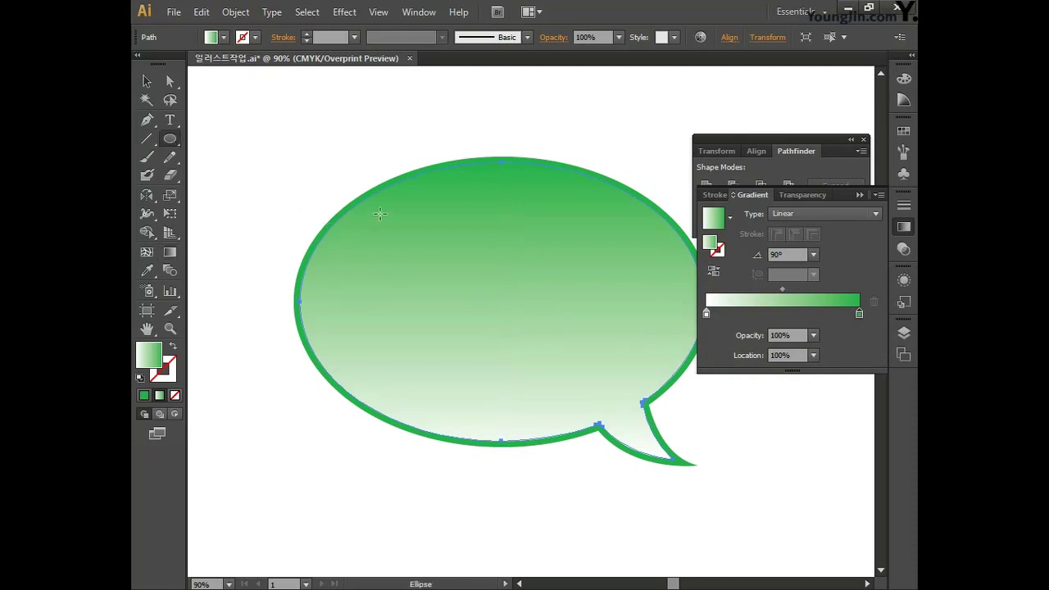
left_click_drag(381, 214, 536, 293)
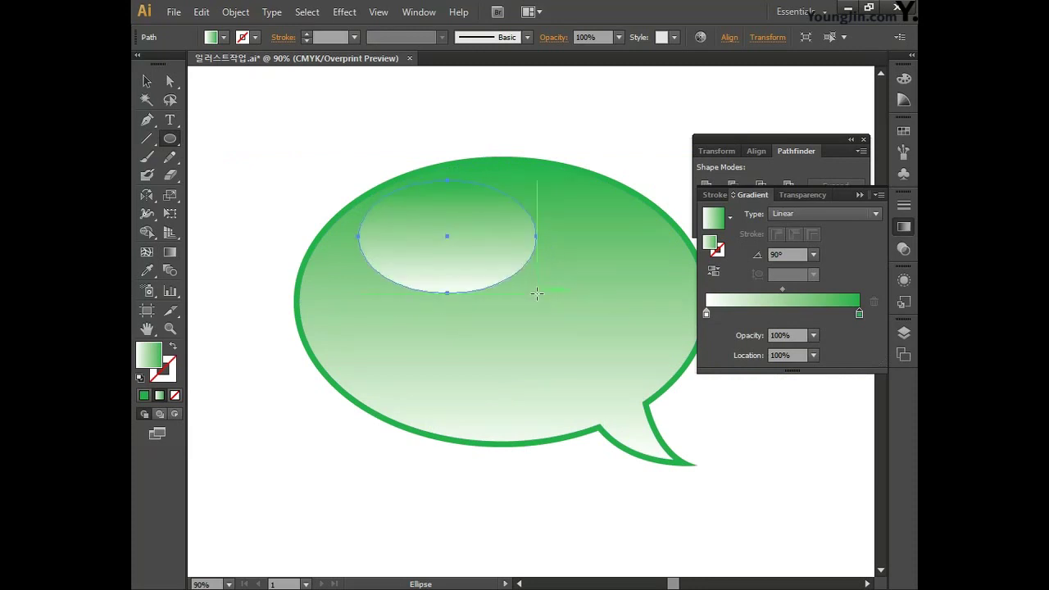
left_click(146, 80)
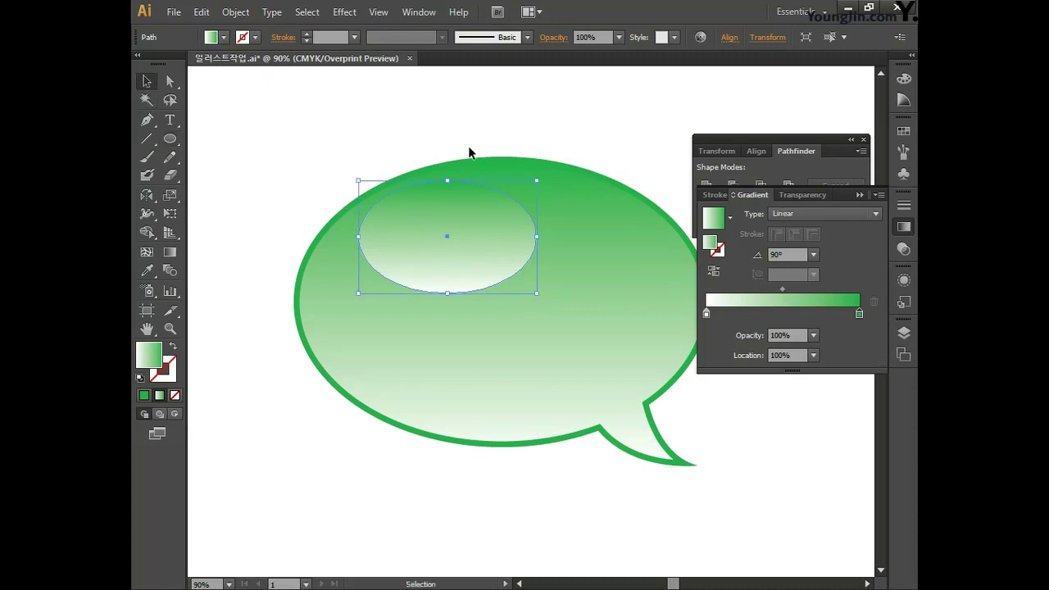
left_click_drag(539, 177, 552, 127)
mouse_move(500, 198)
left_mouse_down()
mouse_move(483, 207)
mouse_move(495, 204)
left_mouse_up()
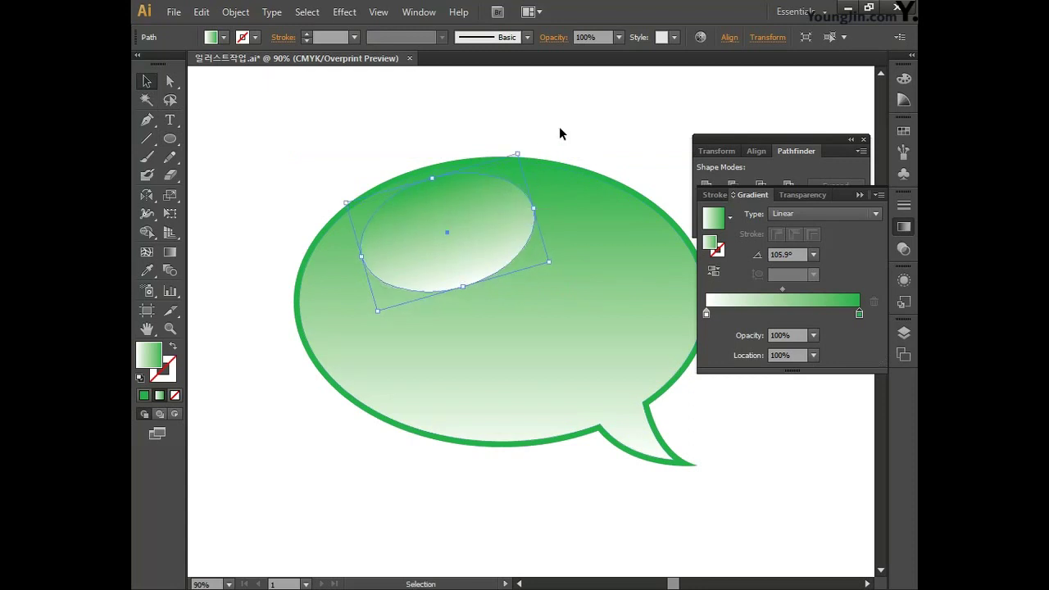
Step: Make the highlight ellipse slightly smaller near the bubble's upper-left edge and set its linear gradient angle to -80°
left_click_drag(463, 286, 486, 276)
left_click_drag(474, 241, 469, 240)
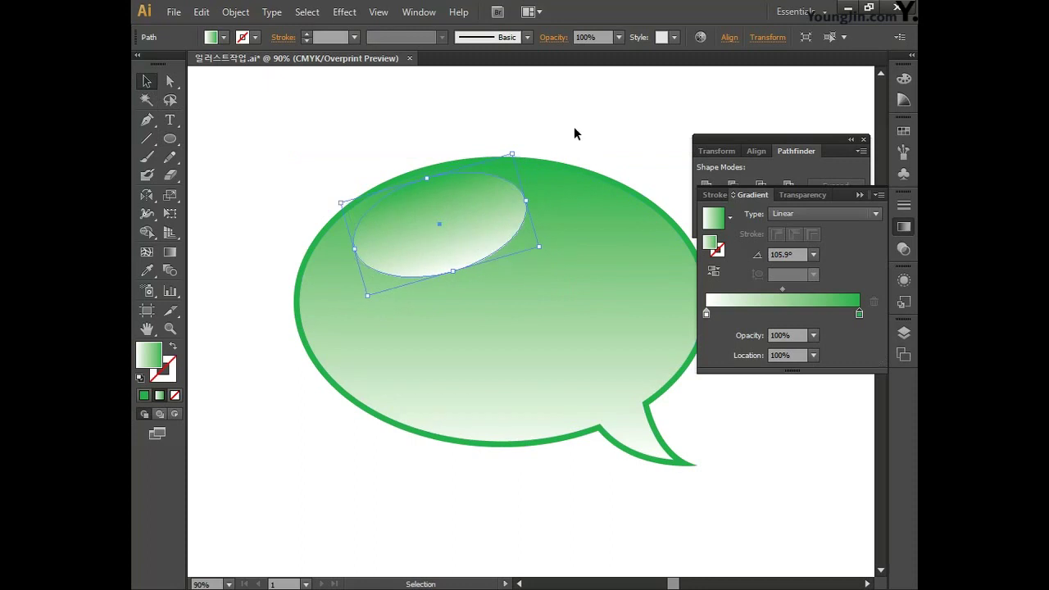
left_click(172, 253)
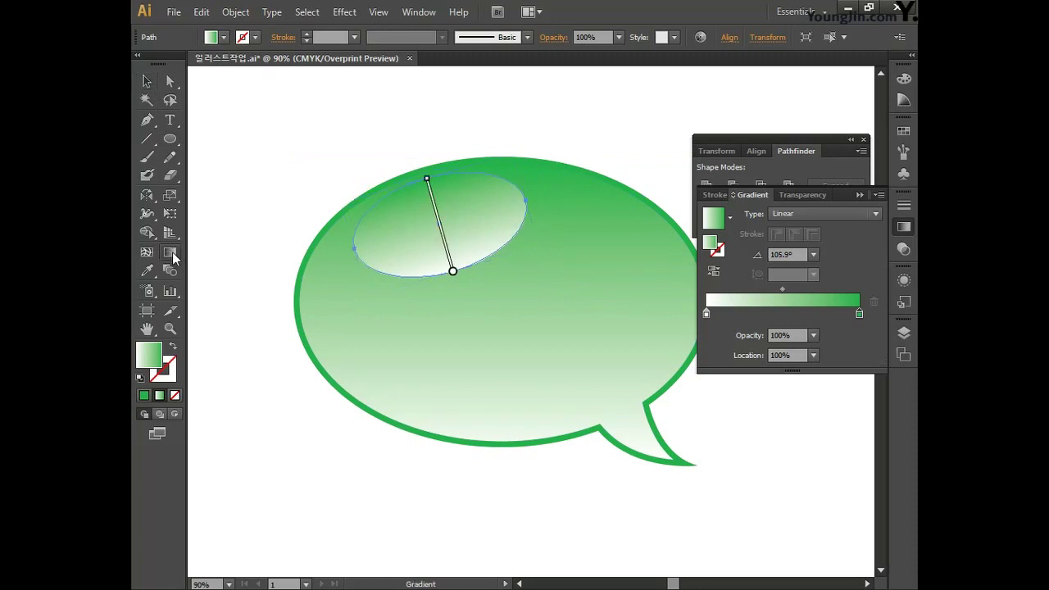
left_click(802, 215)
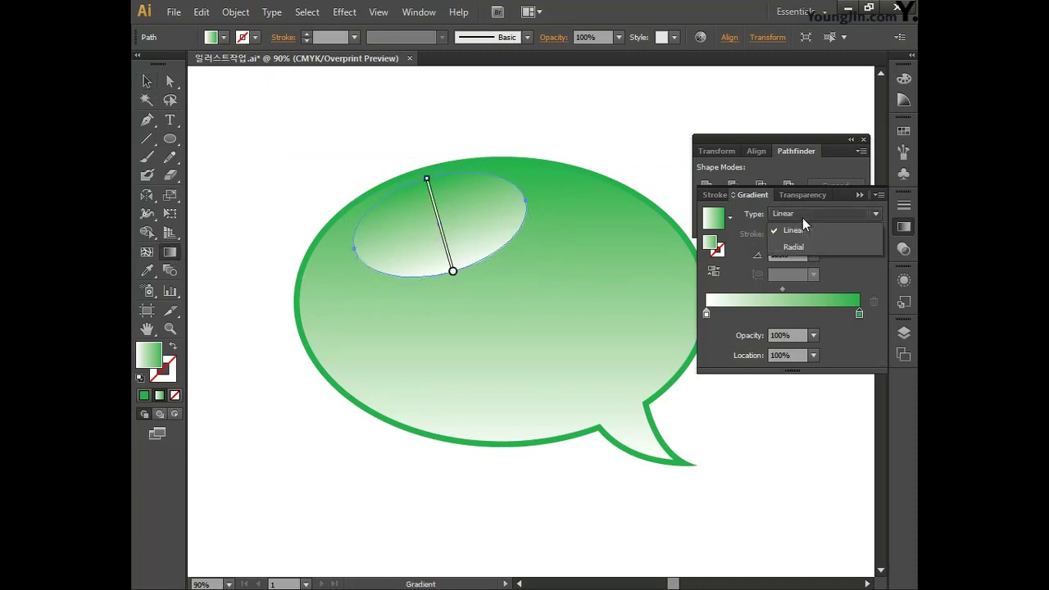
left_click(792, 232)
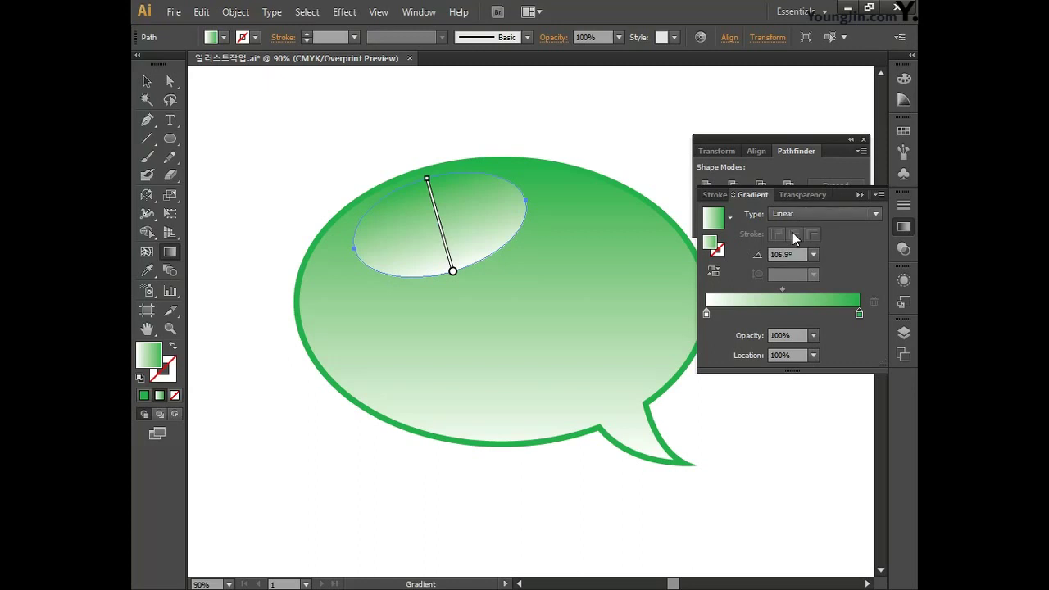
left_click(791, 255)
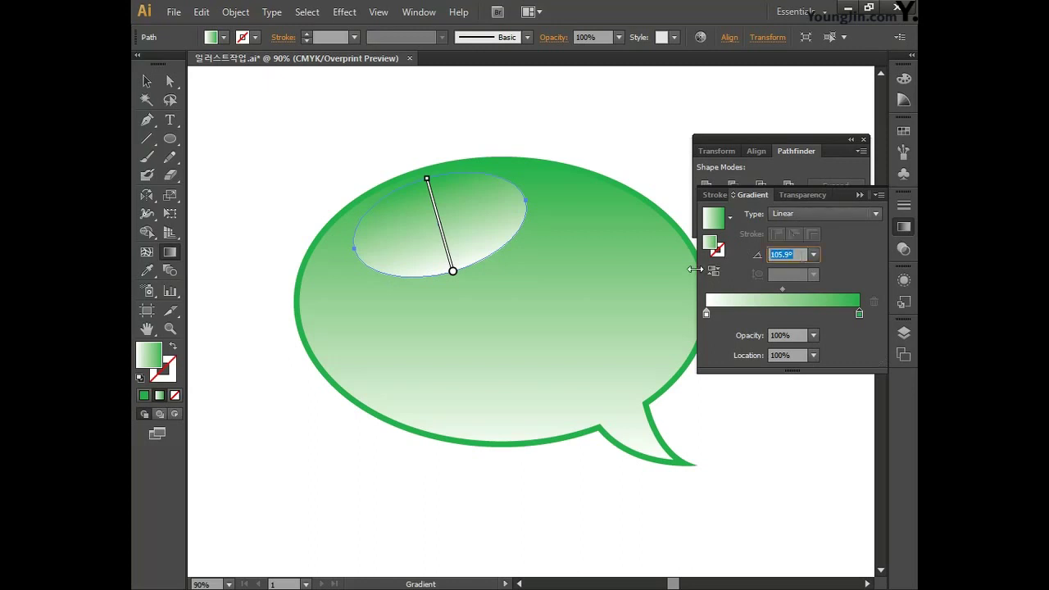
type("-80")
Step: Set the green color stop of the highlight ellipse's gradient to C 50, M 0, Y 70, K 0
double_click(705, 314)
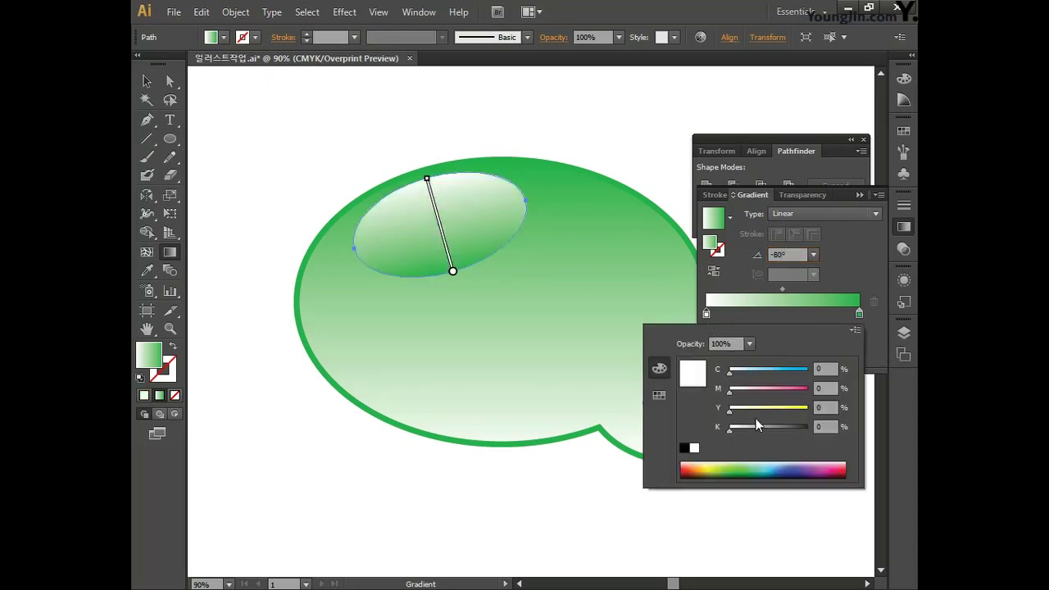
double_click(859, 314)
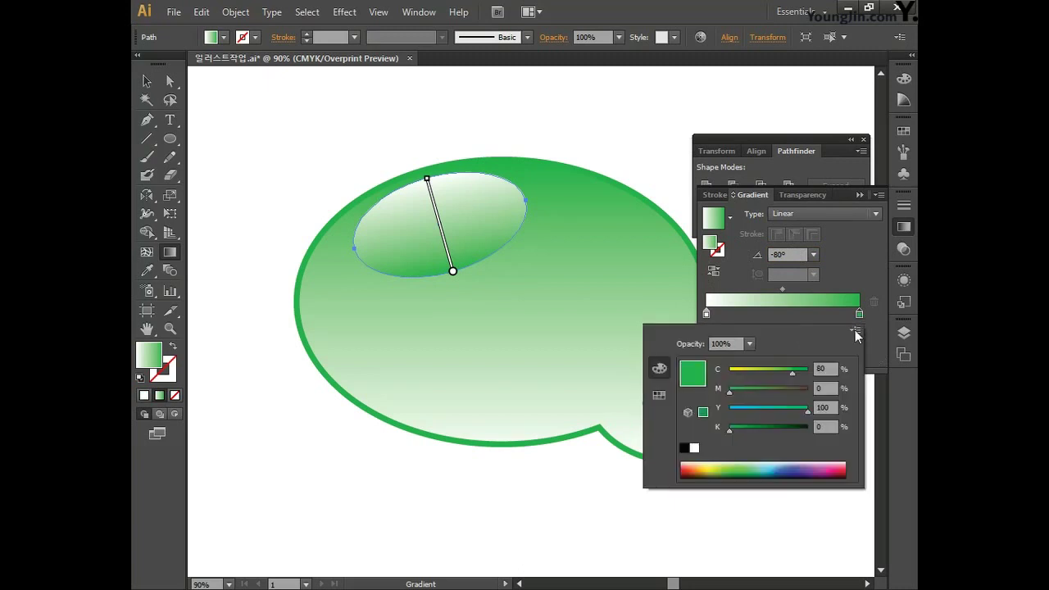
type("50")
key("Tab")
key("Tab")
type("70")
key("Tab")
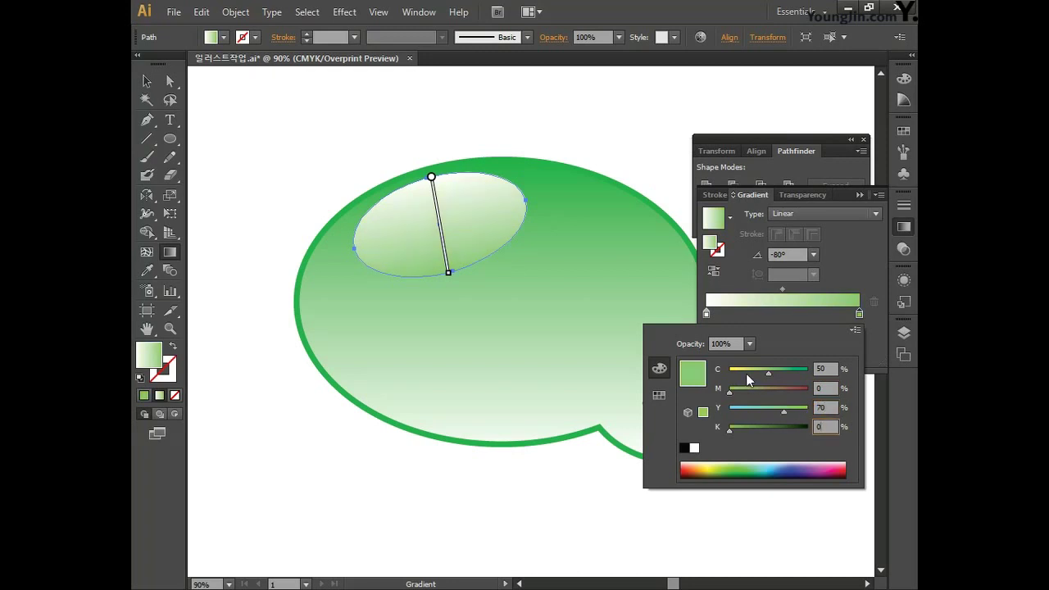
left_click(858, 315)
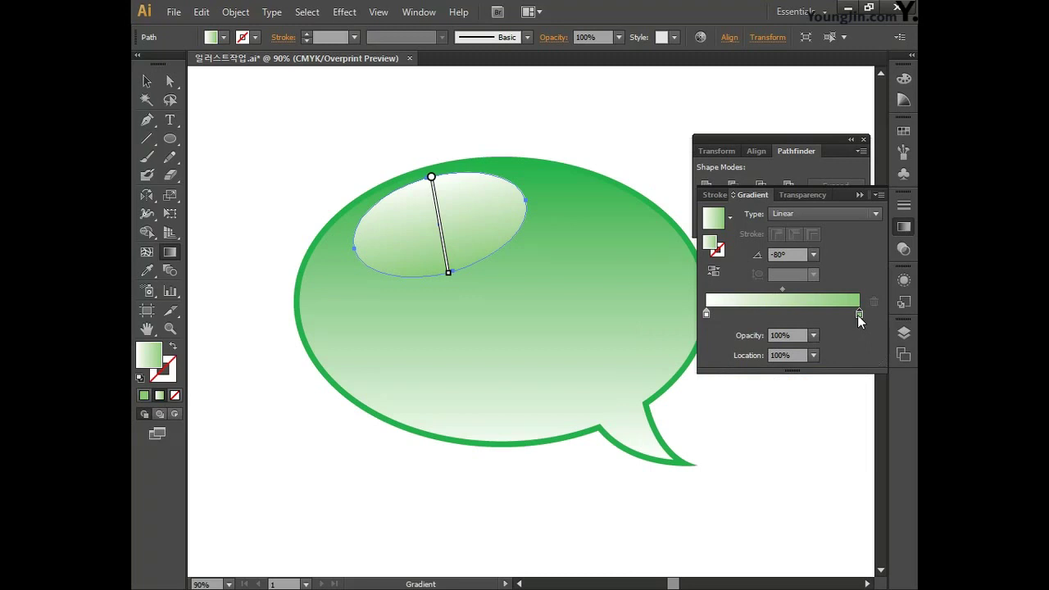
Step: Offset the outer green speech bubble's path outward by 5 mm with Round joins
left_click(150, 85)
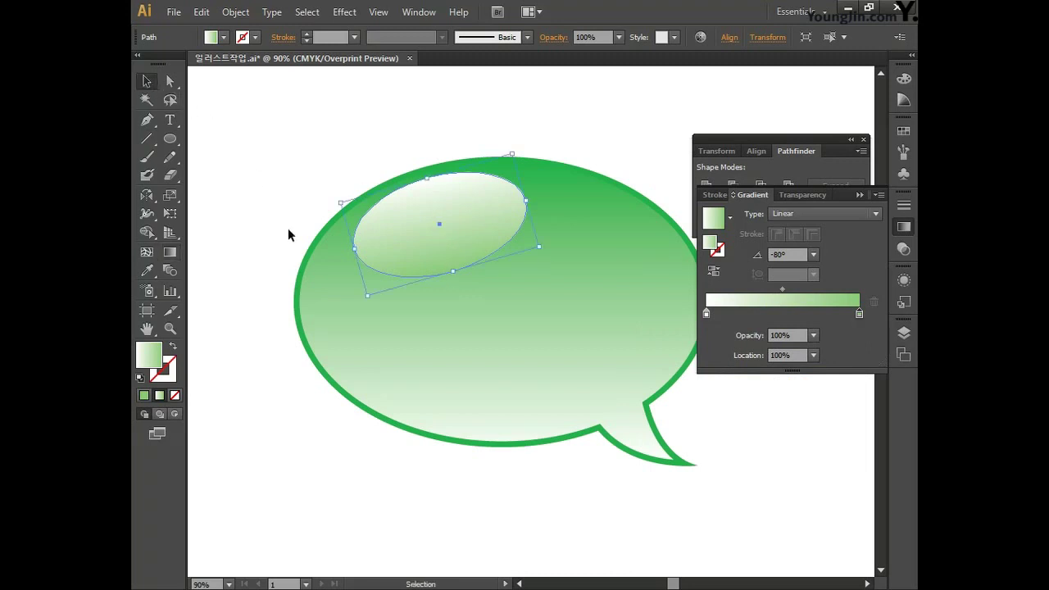
left_click(309, 245)
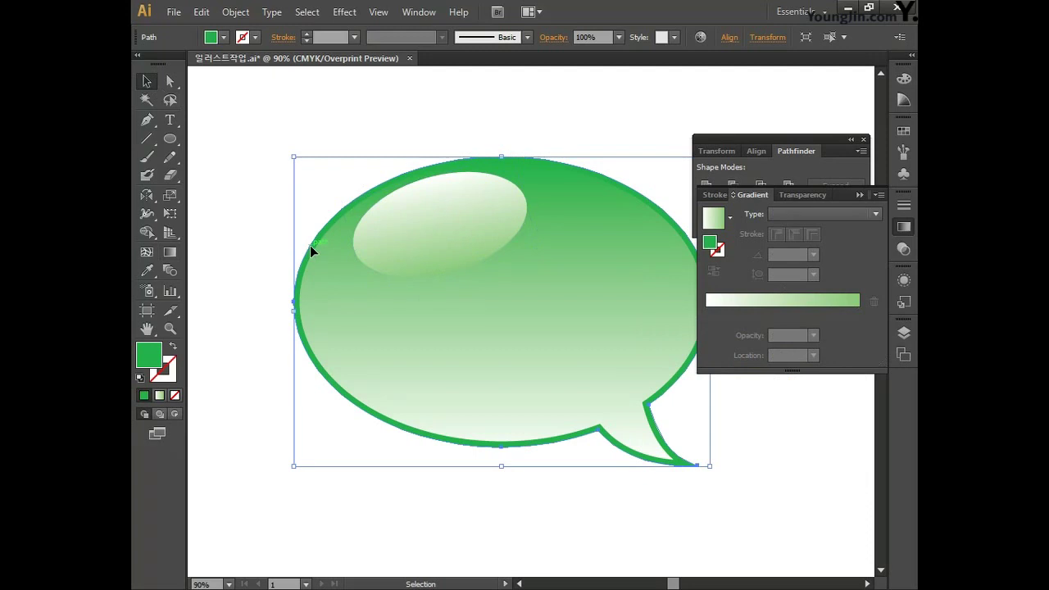
left_click(235, 11)
mouse_move(276, 322)
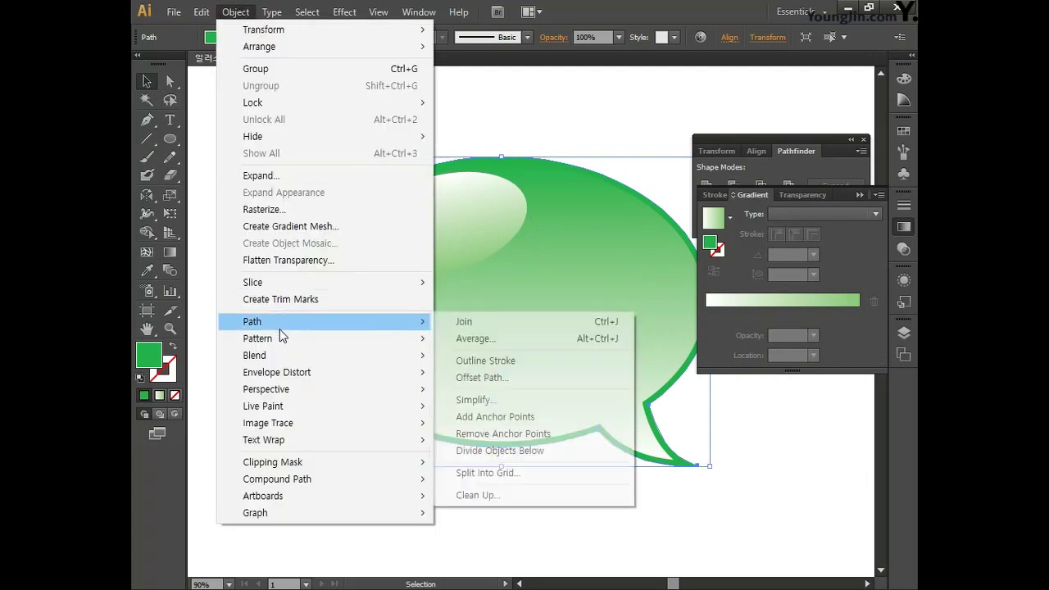
left_click(476, 378)
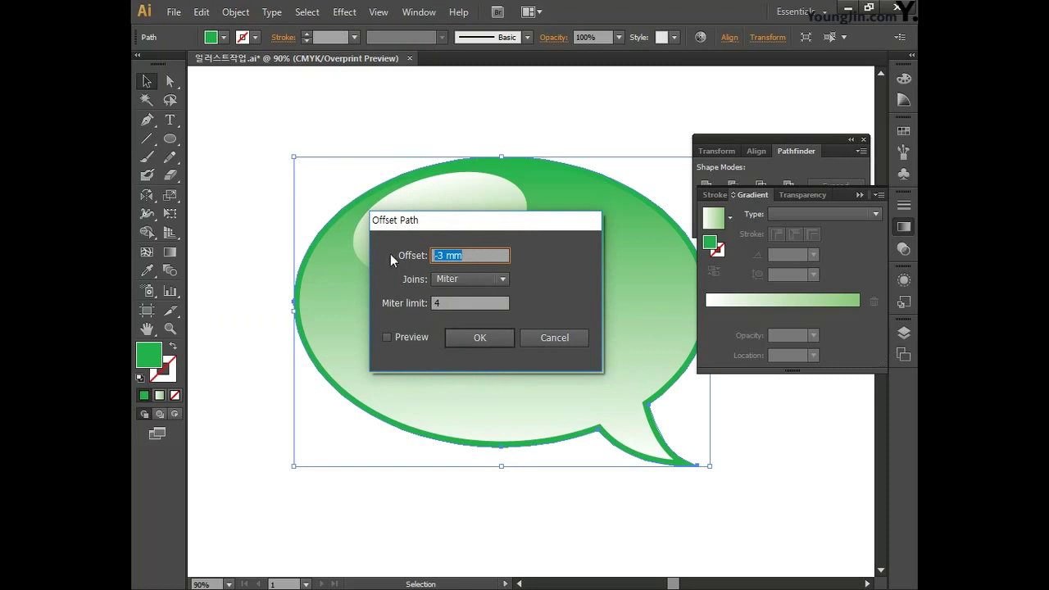
type("2")
left_click(387, 338)
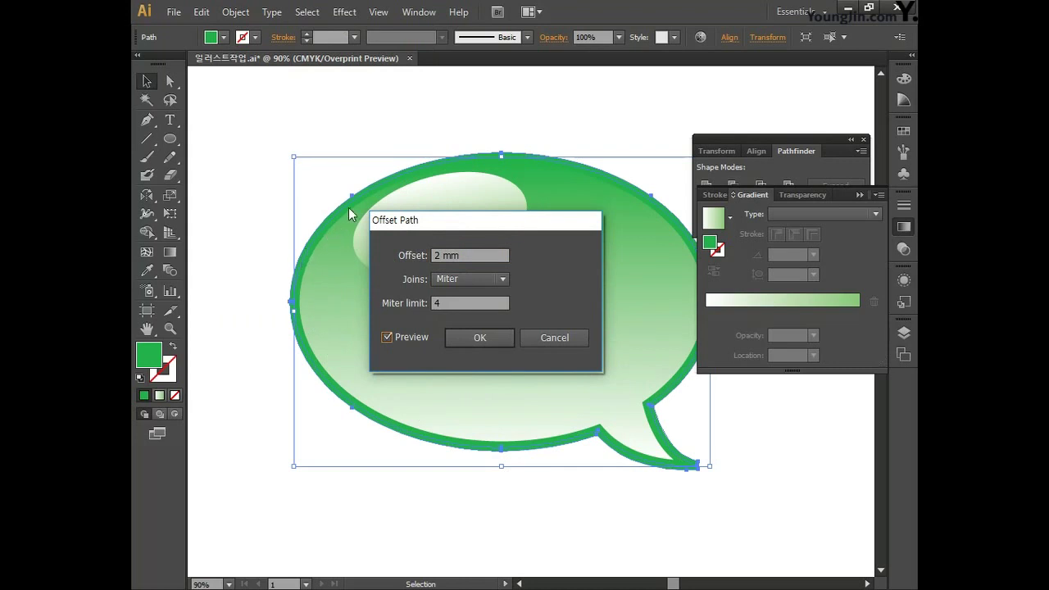
left_click(458, 256)
type("3")
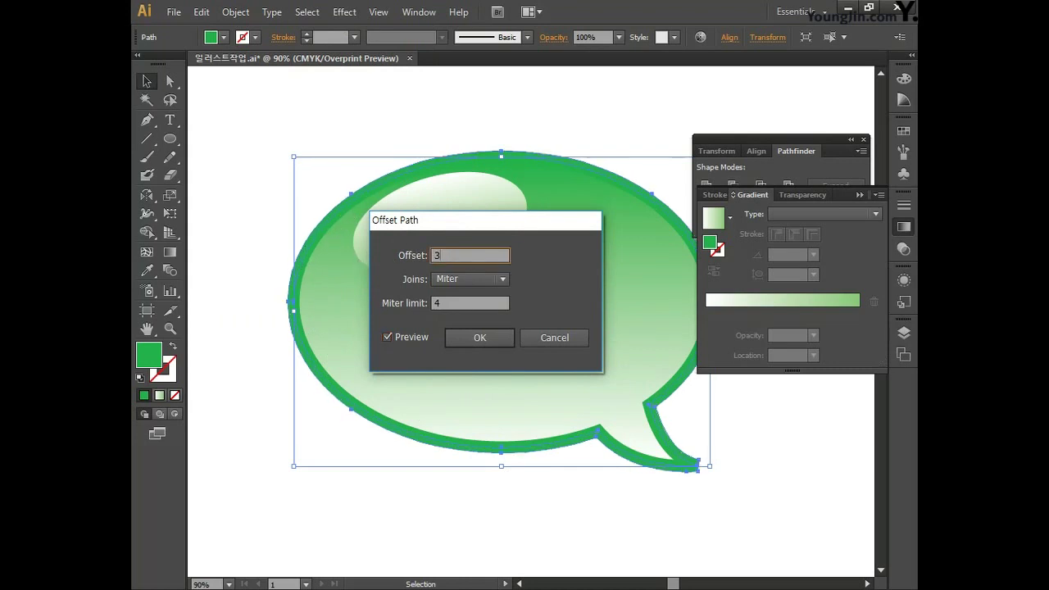
type("5")
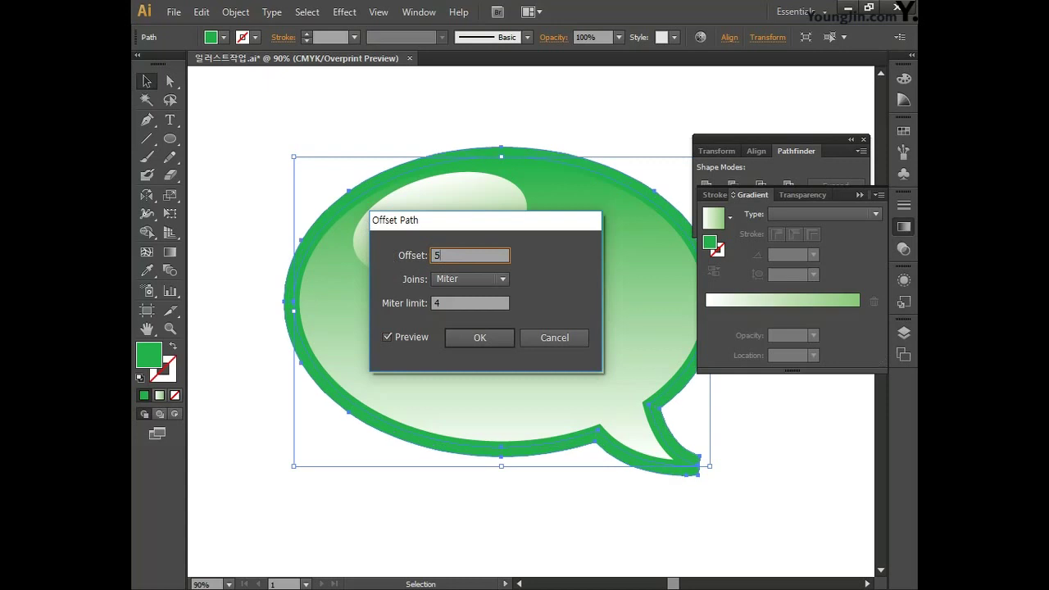
left_click(467, 280)
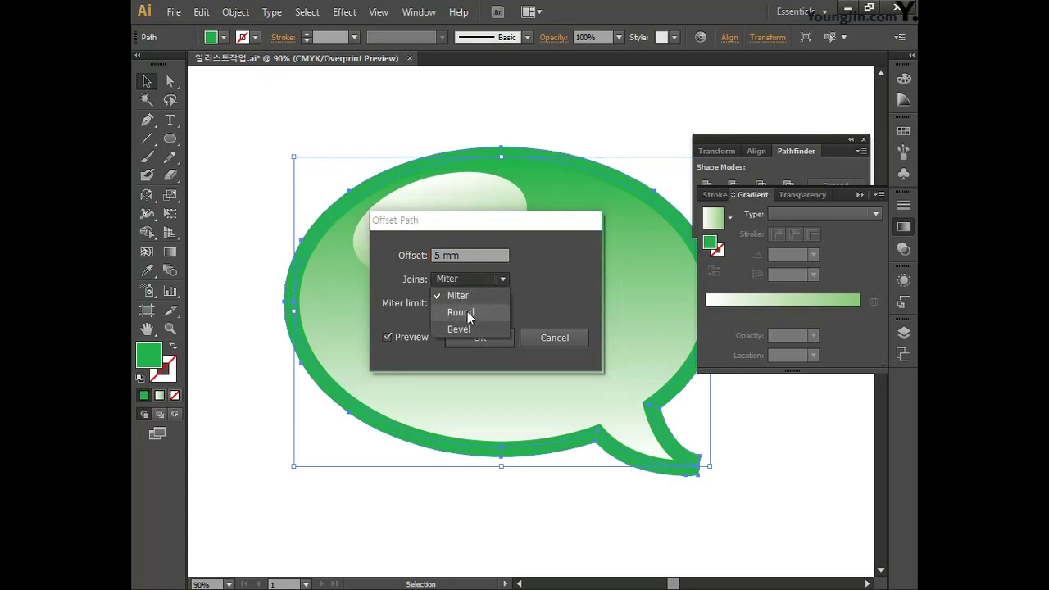
left_click(468, 310)
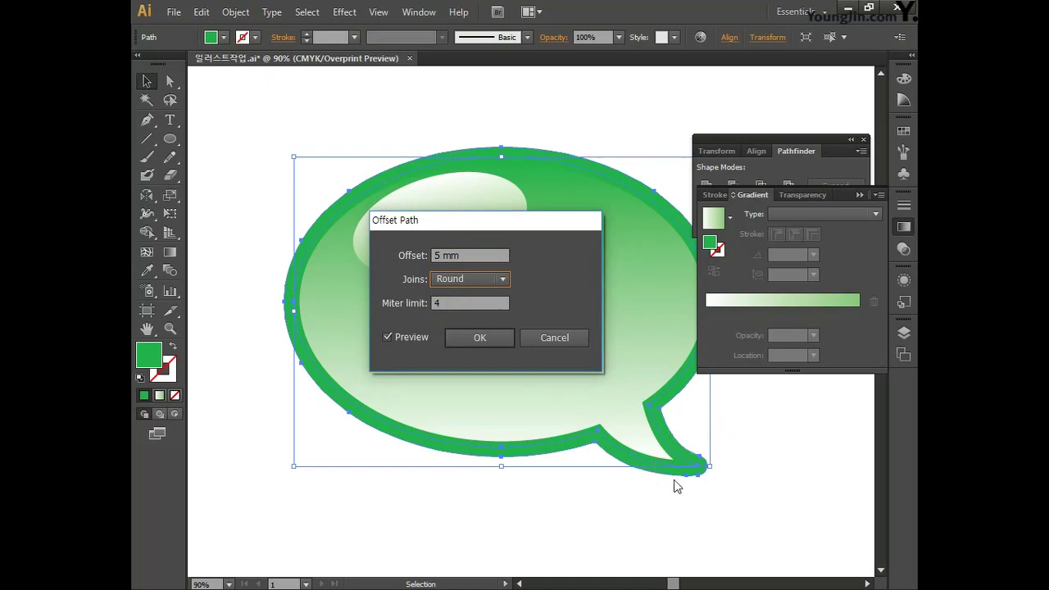
left_click(490, 336)
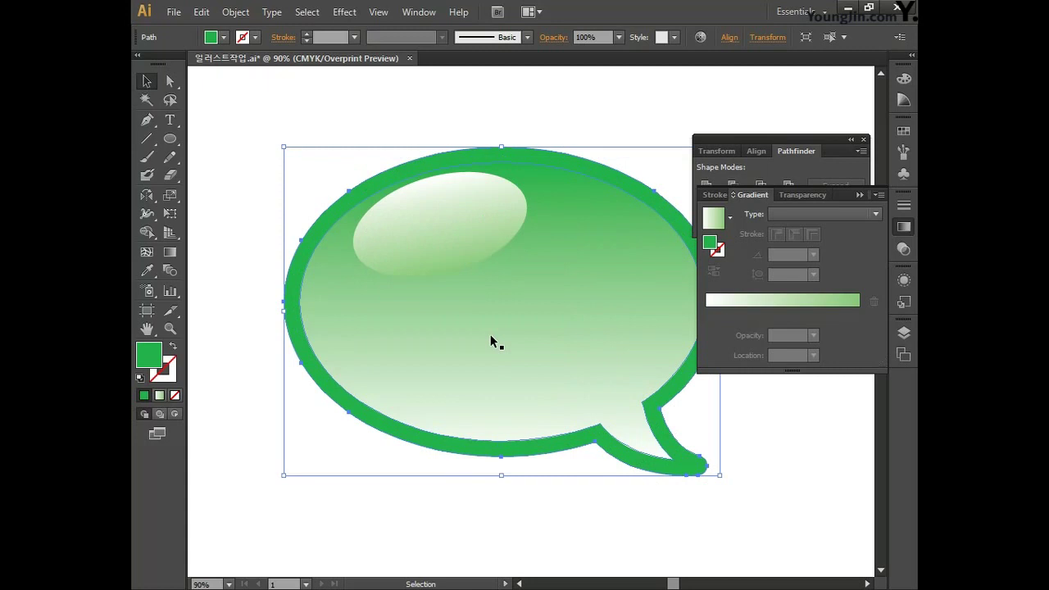
Step: Fill the offset outer bubble shape with white, using C 0, M 0, Y 0, K 0
left_click(338, 174)
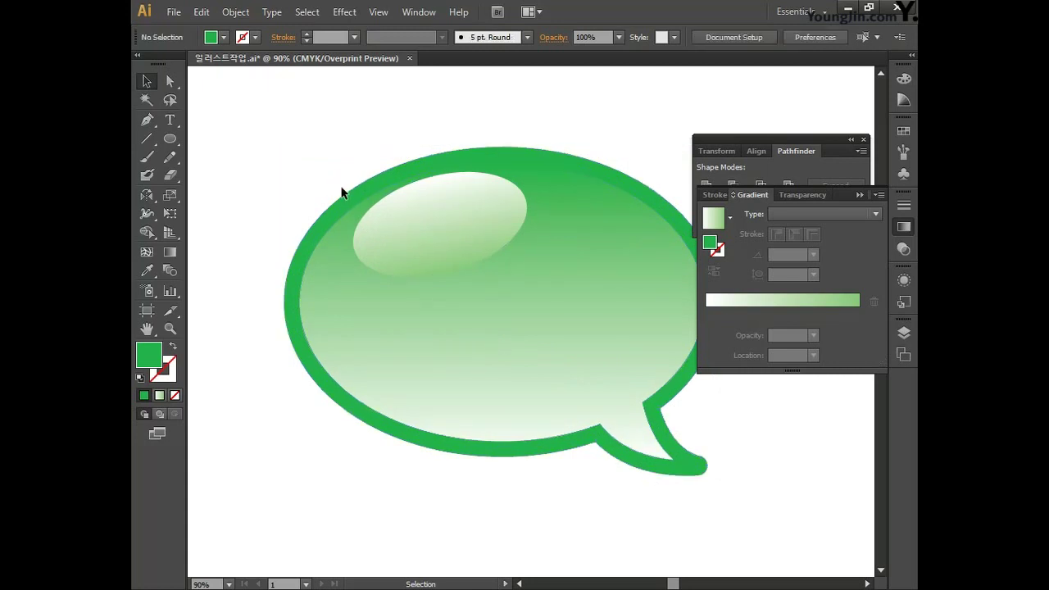
left_click(339, 199)
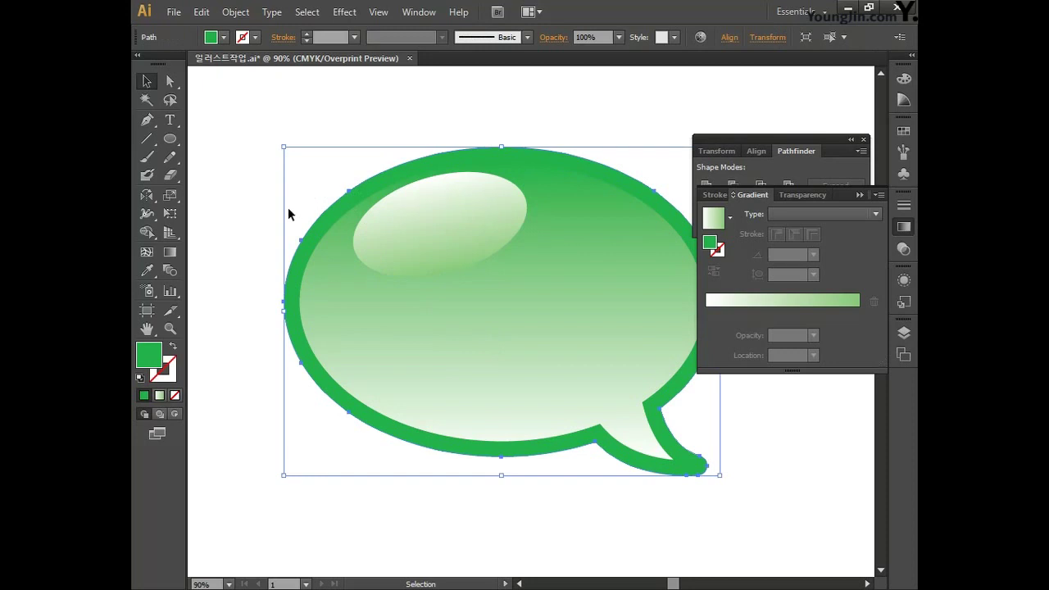
double_click(156, 359)
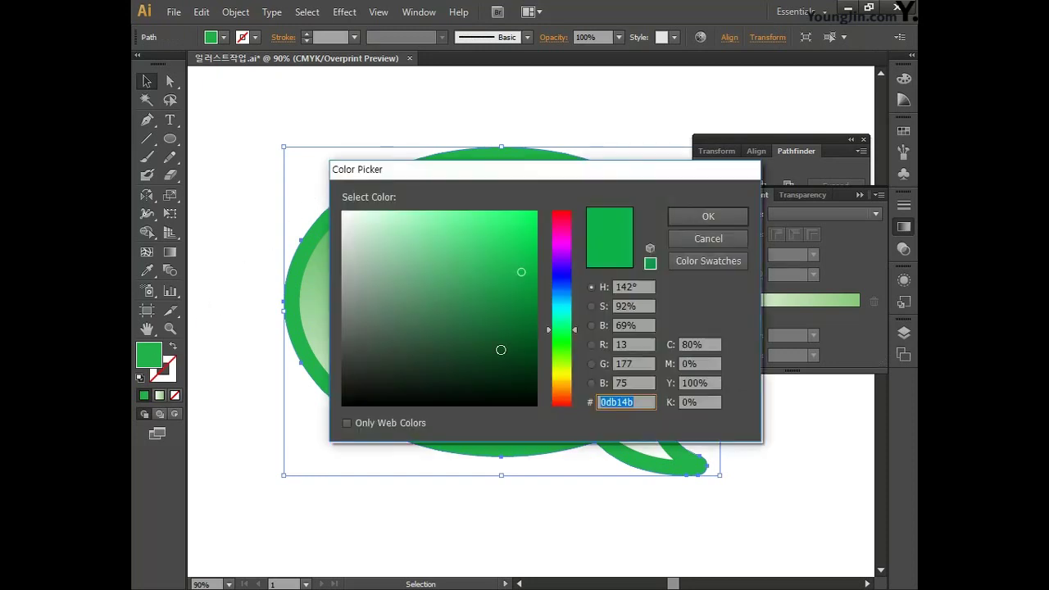
left_click(706, 350)
type("0")
key("Tab")
key("Tab")
type("0")
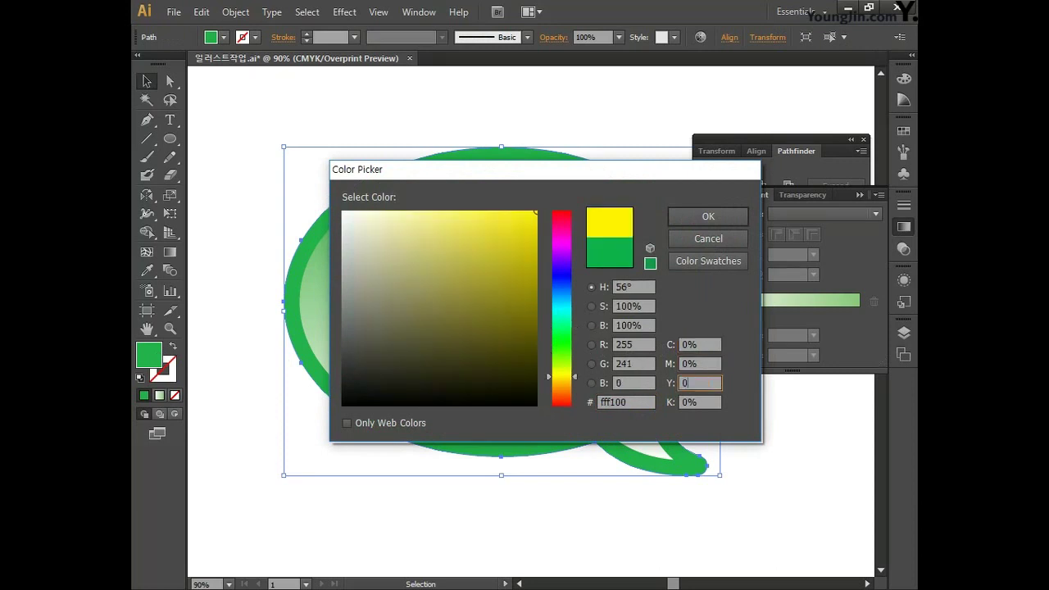
key("Tab")
type("0")
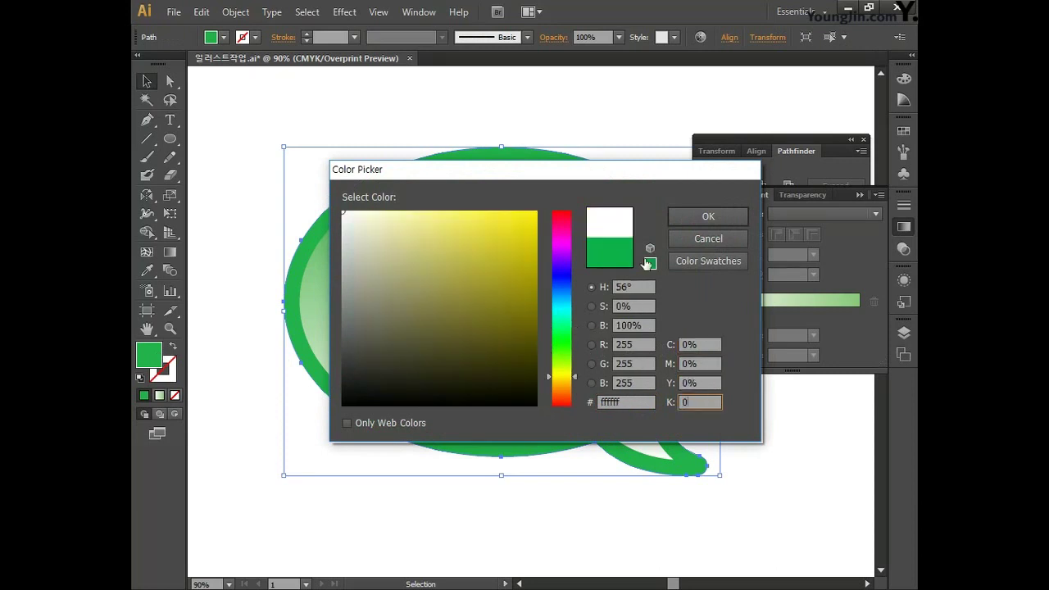
left_click(693, 217)
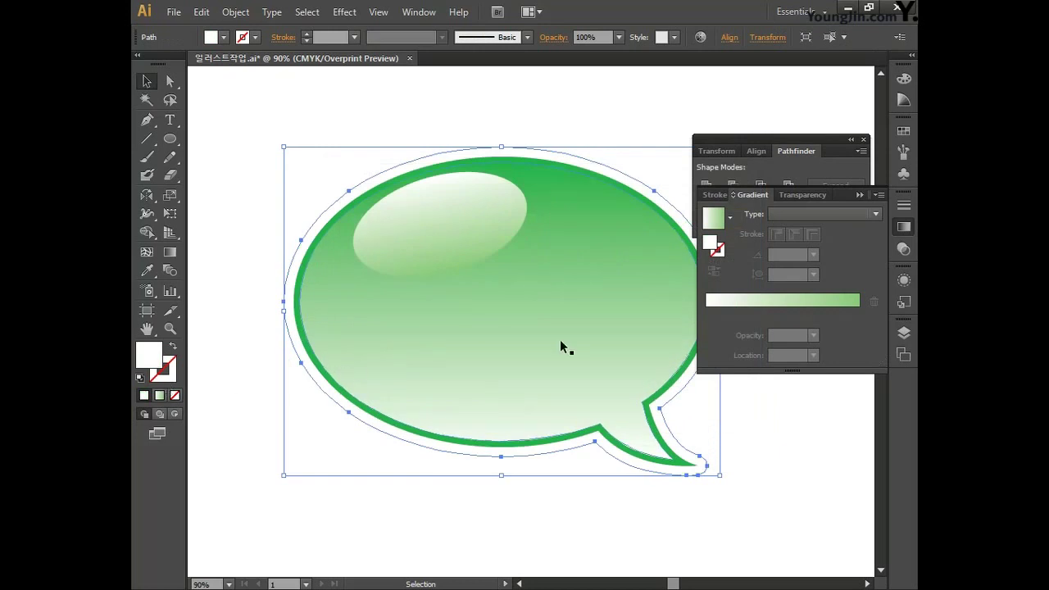
Step: Close the floating Gradient and Pathfinder panels and group all parts of the speech bubble
left_click(904, 227)
left_click(863, 140)
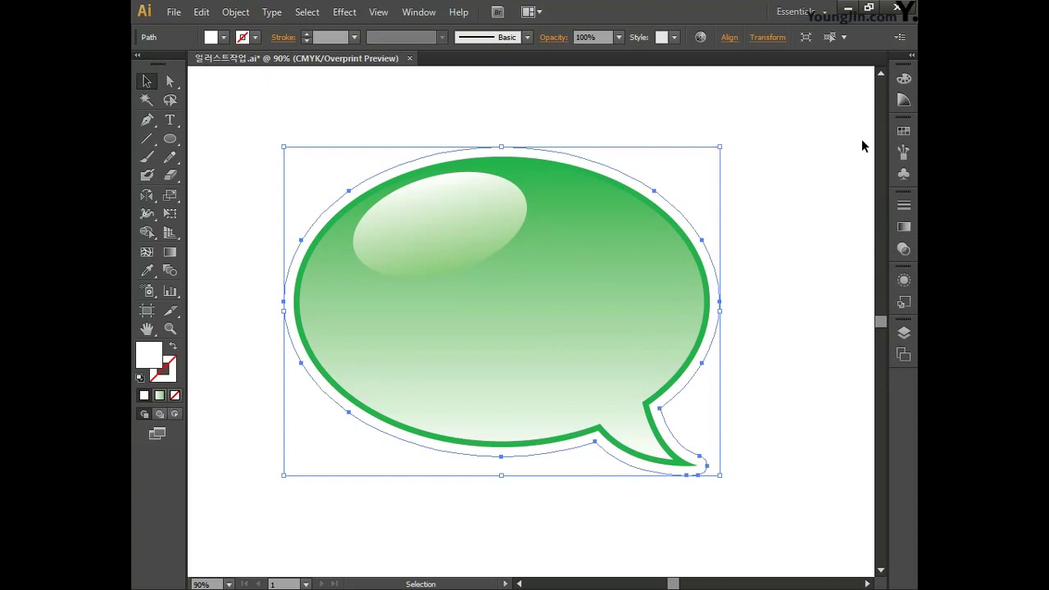
left_click(268, 127)
left_click_drag(267, 125, 792, 534)
key("ctrl+g")
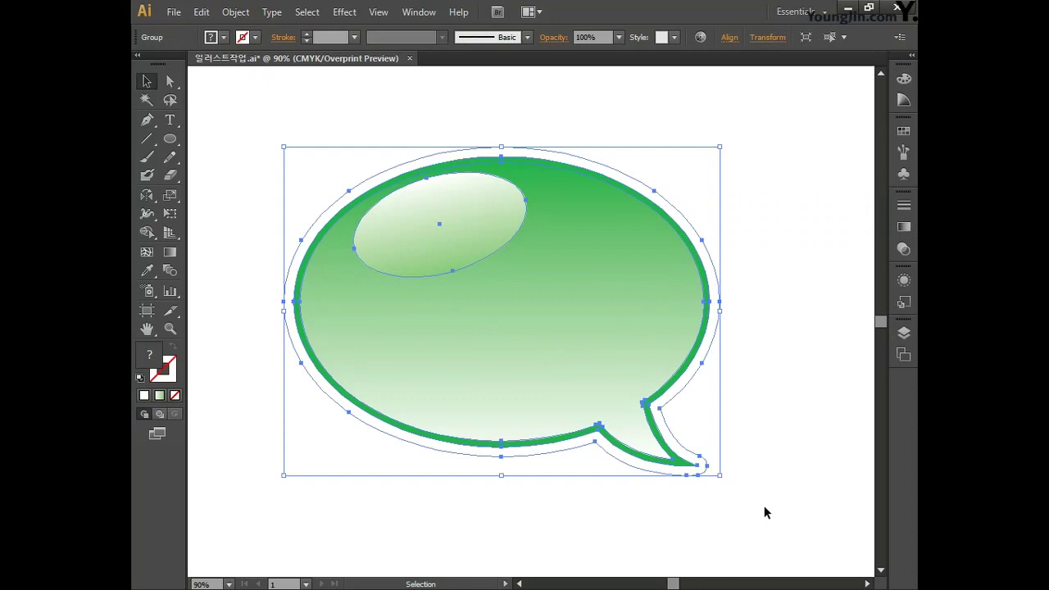
Step: Turn off Overprint Preview and deselect the speech bubble
left_click(377, 12)
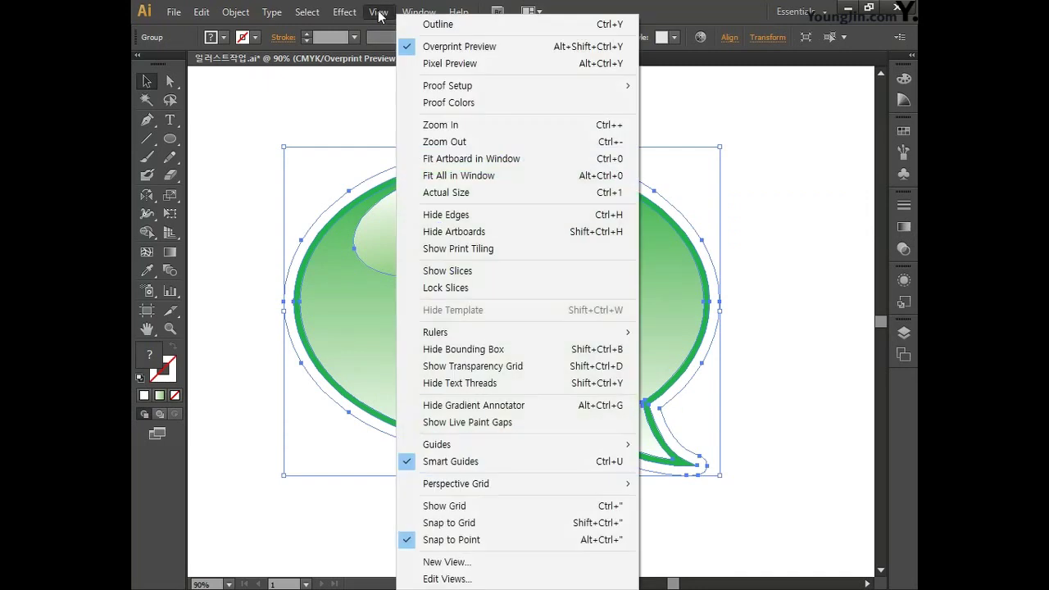
left_click(420, 46)
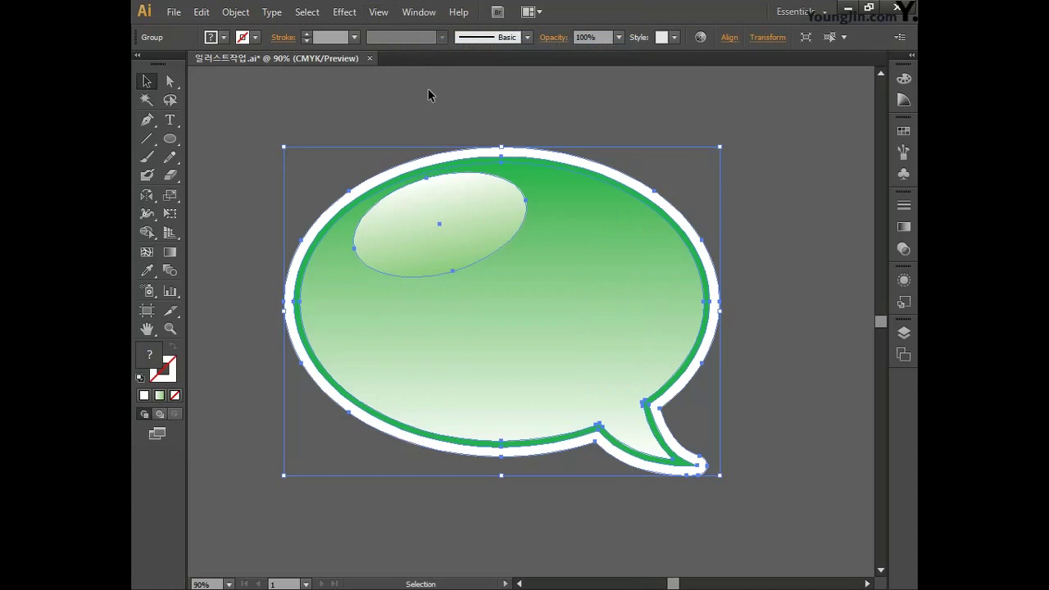
left_click(429, 116)
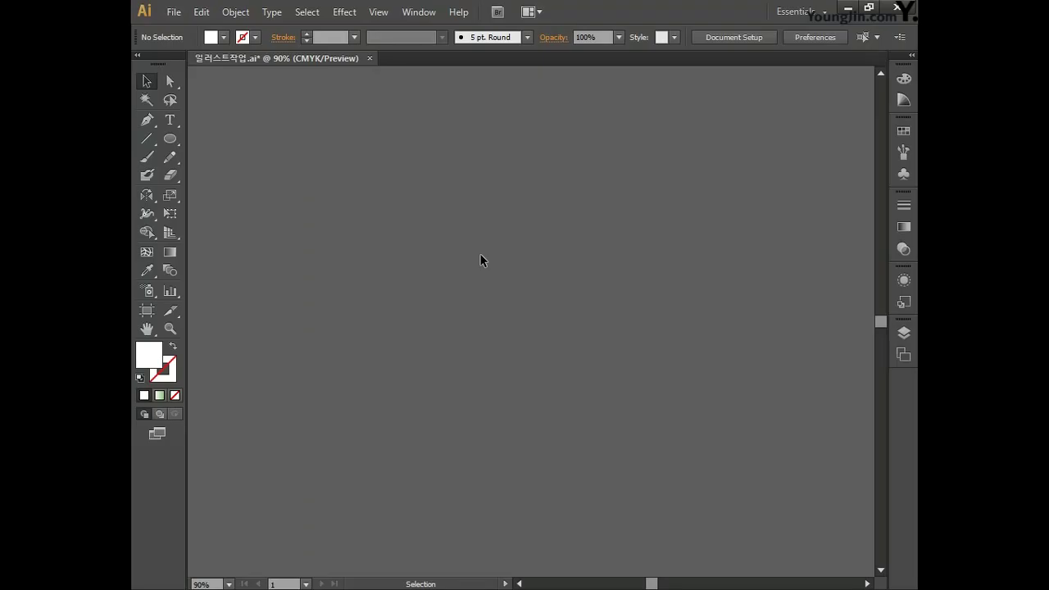
Step: Draw a 100 x 100 mm circle with the Ellipse tool in an empty area of the canvas
left_click(170, 139)
left_click(508, 297)
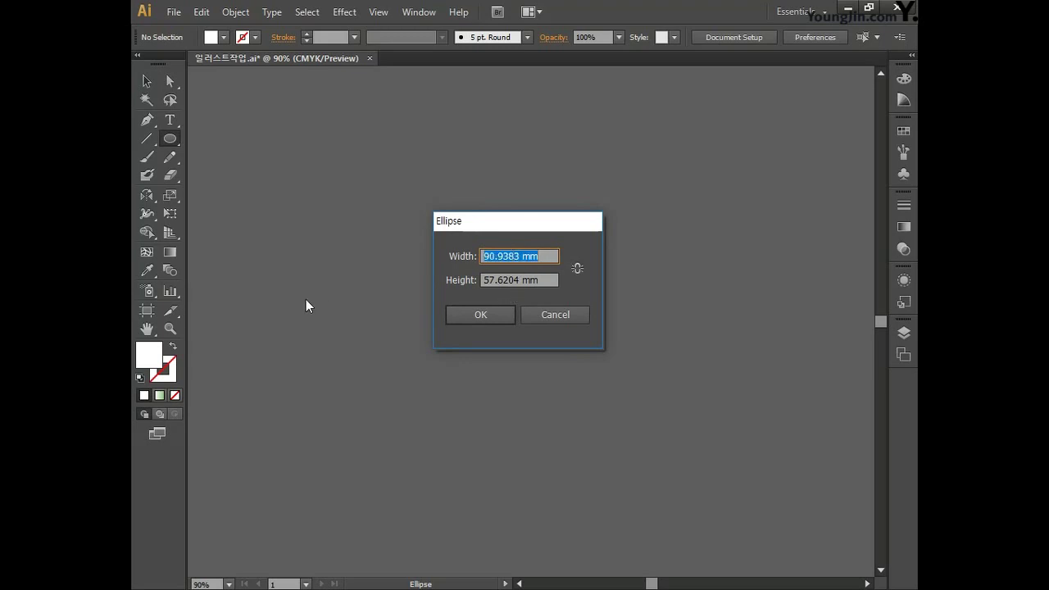
type("100")
key("Tab")
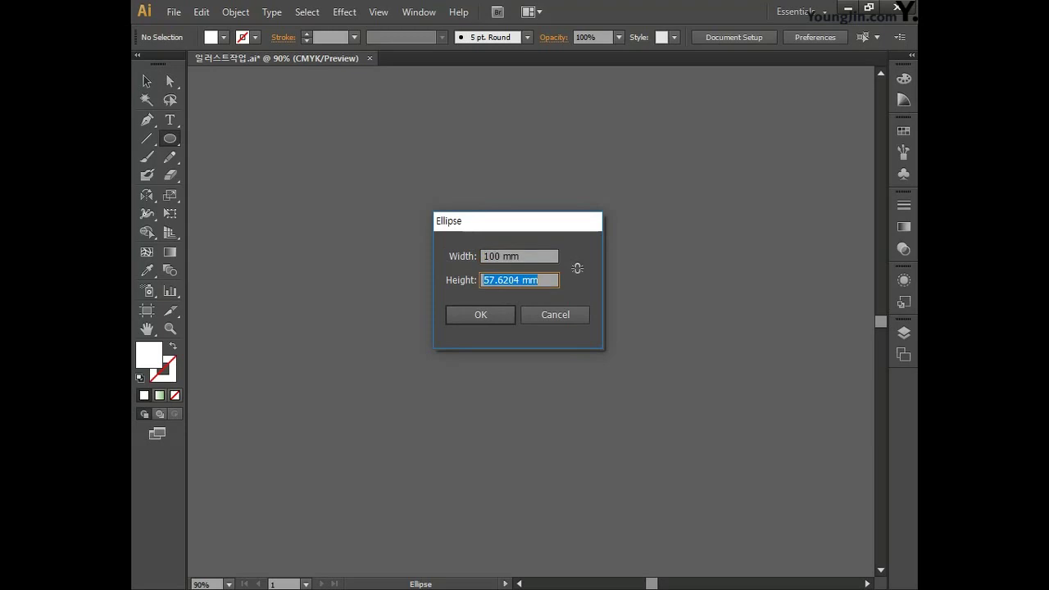
type("100")
left_click(459, 320)
left_click_drag(476, 307, 386, 237)
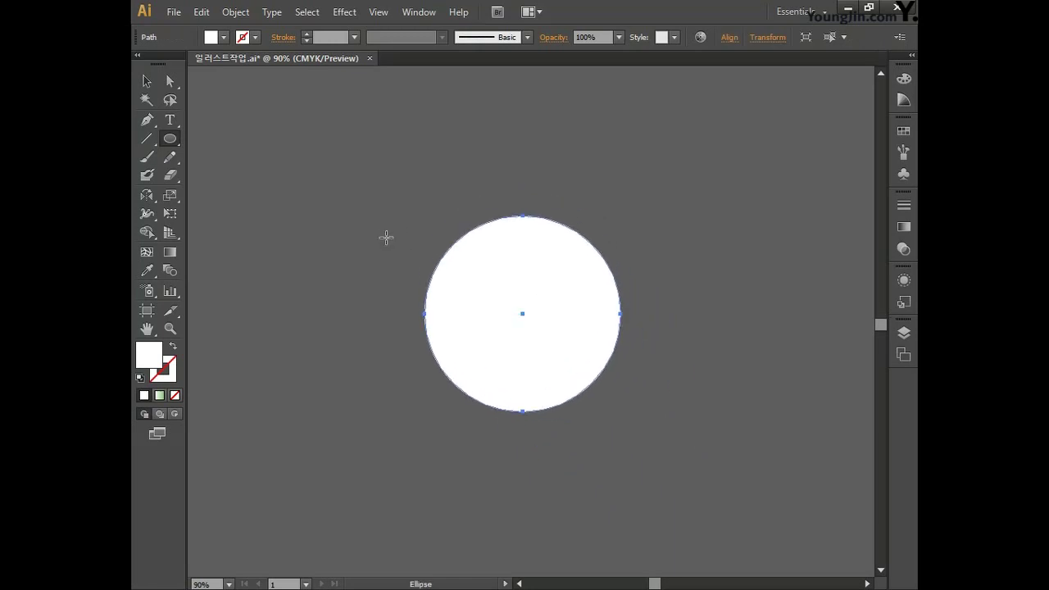
Step: Remove the circle's fill and give it a white stroke of C 0, M 0, Y 0, K 0
left_click(175, 395)
double_click(172, 376)
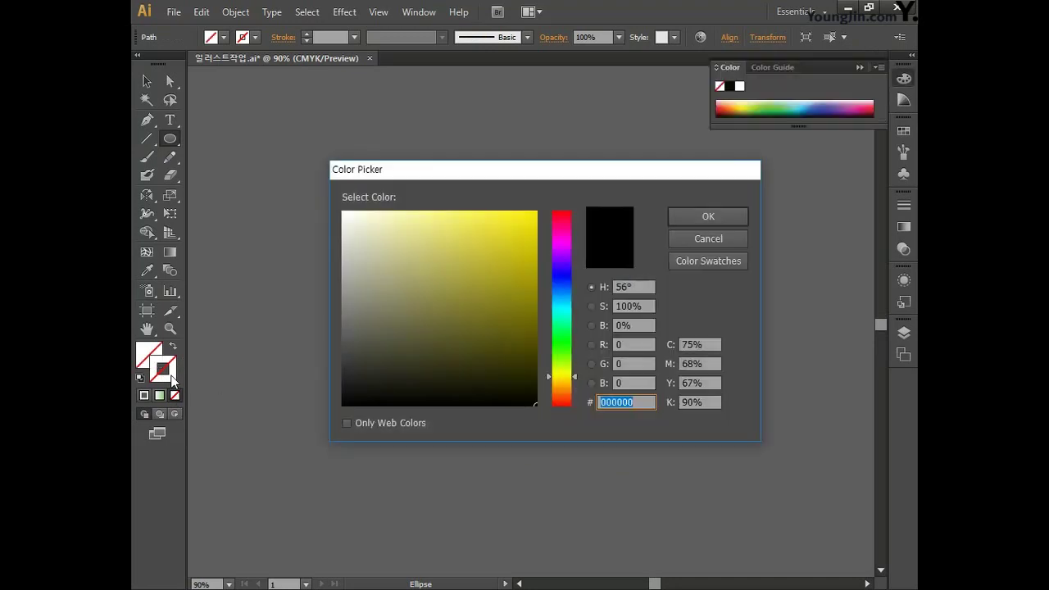
left_click(701, 346)
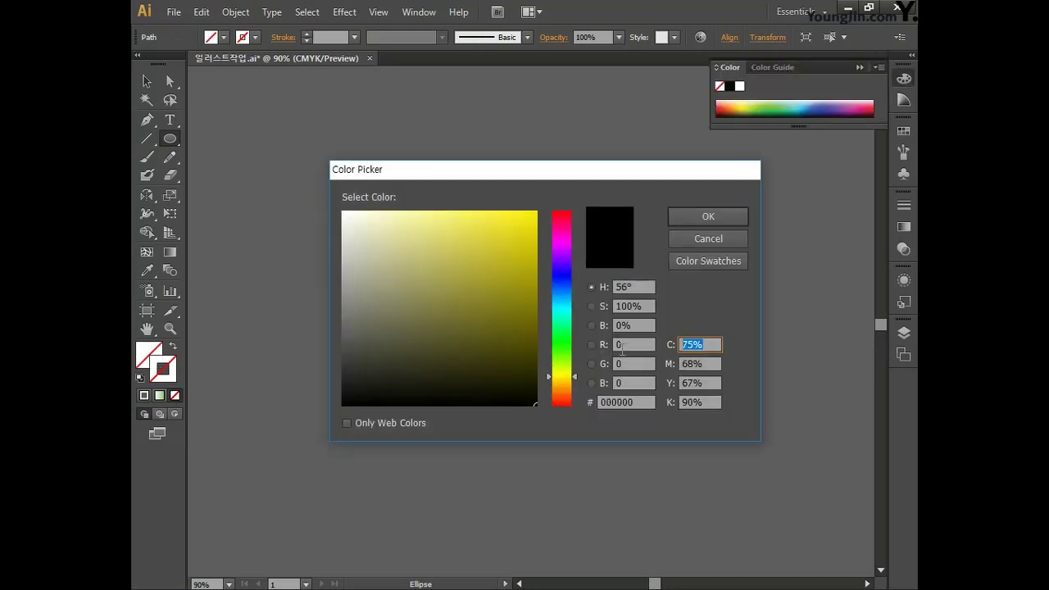
type("0")
key("Tab")
type("0")
key("Tab")
type("0")
key("Tab")
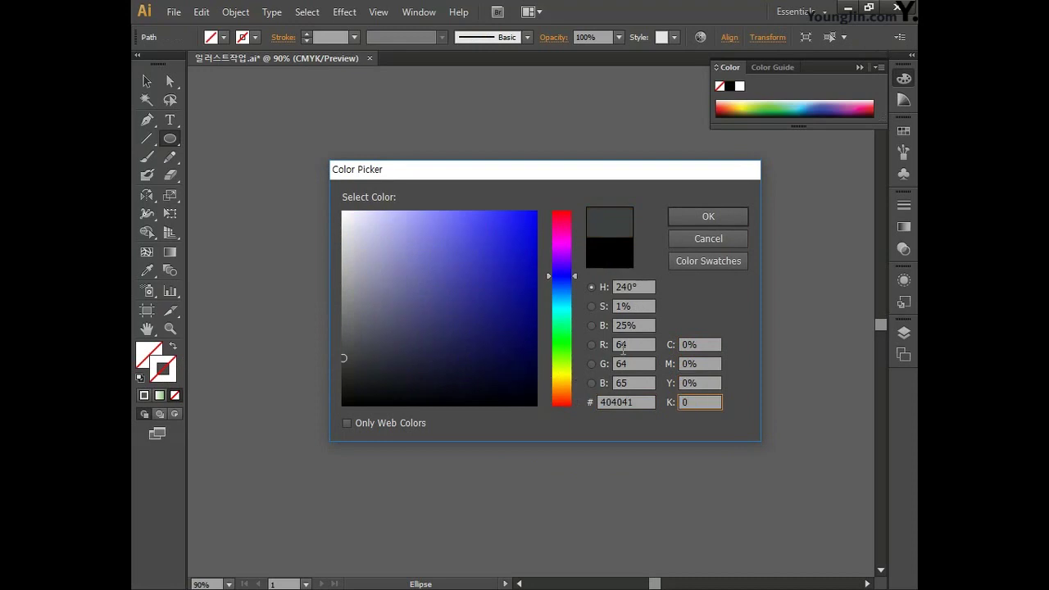
left_click(703, 216)
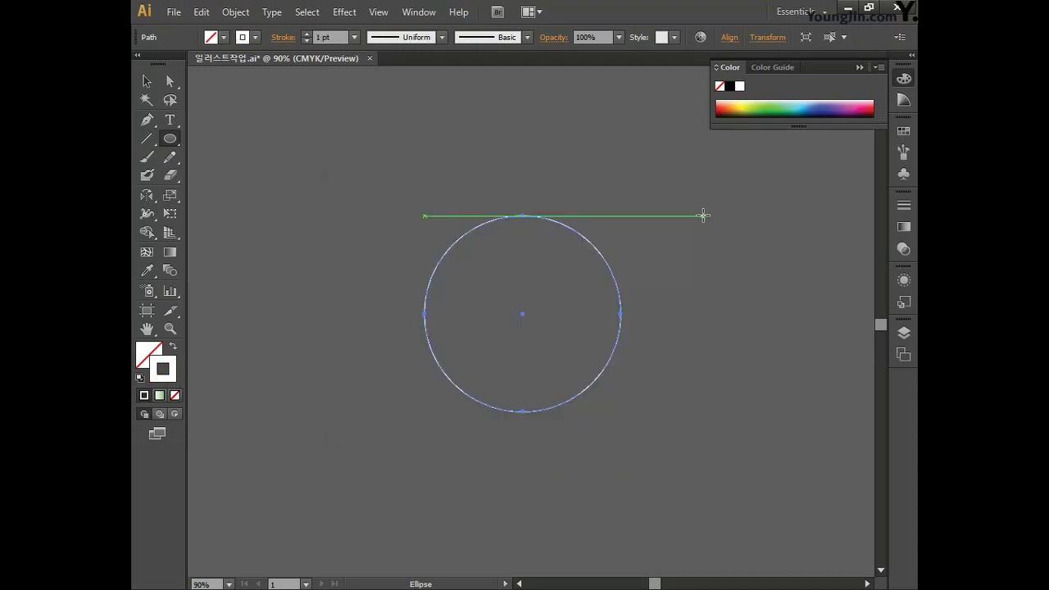
Step: Set the circle's stroke weight to 3.8 pt and switch to the Selection tool
left_click(322, 38)
type("3")
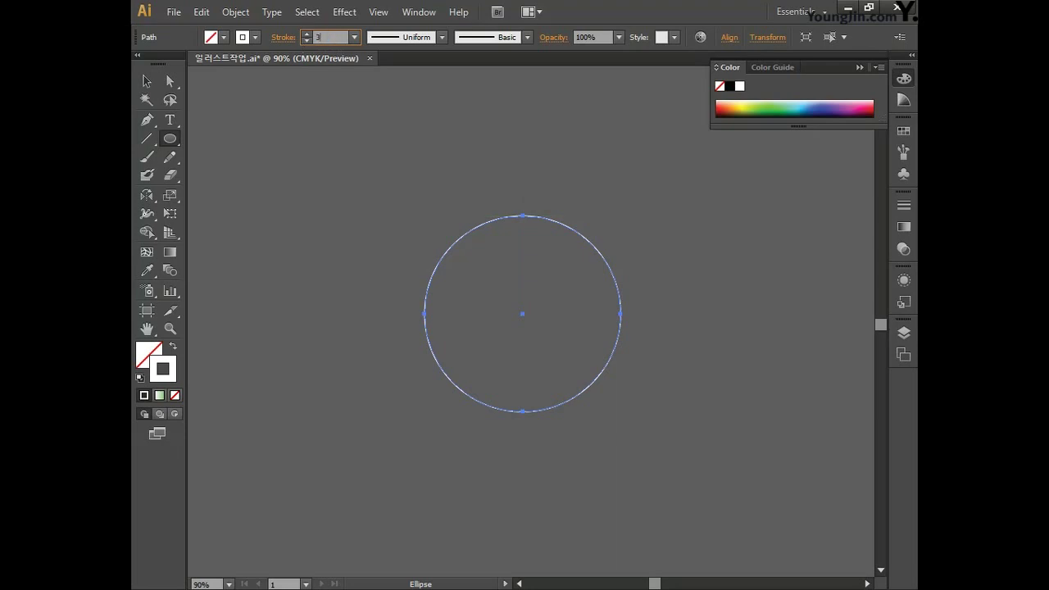
type(".8")
left_click(146, 81)
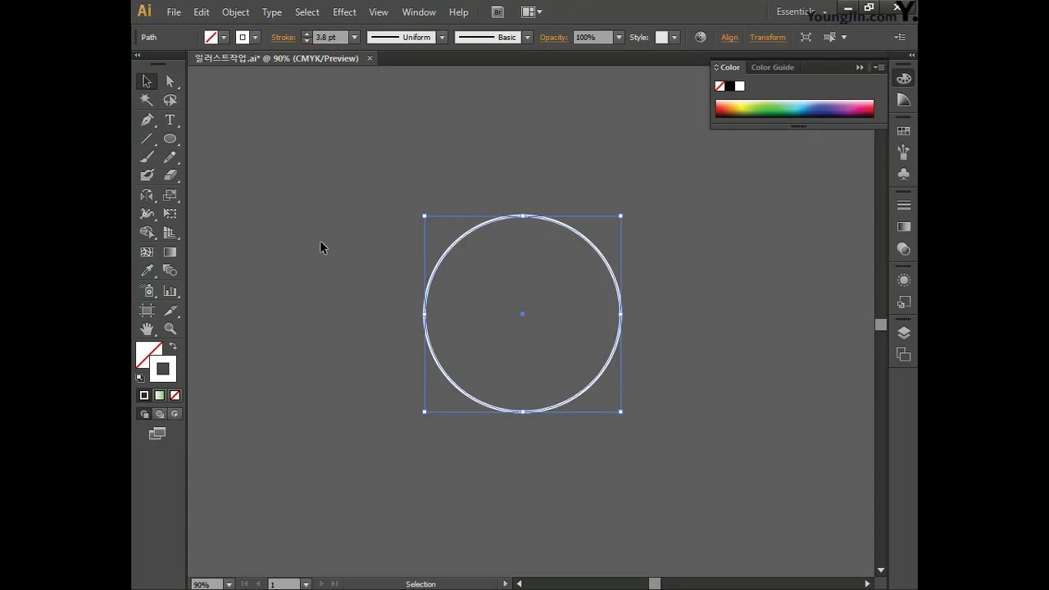
Step: Make a copy of the circle scaled uniformly to 1.5% about its center
double_click(170, 195)
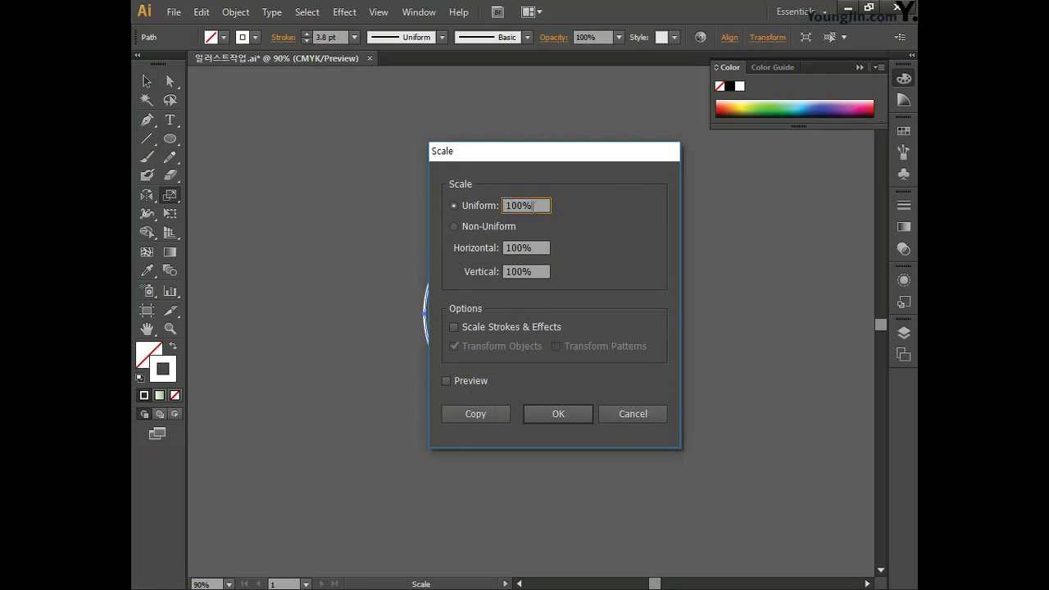
type("1.5")
left_click(476, 413)
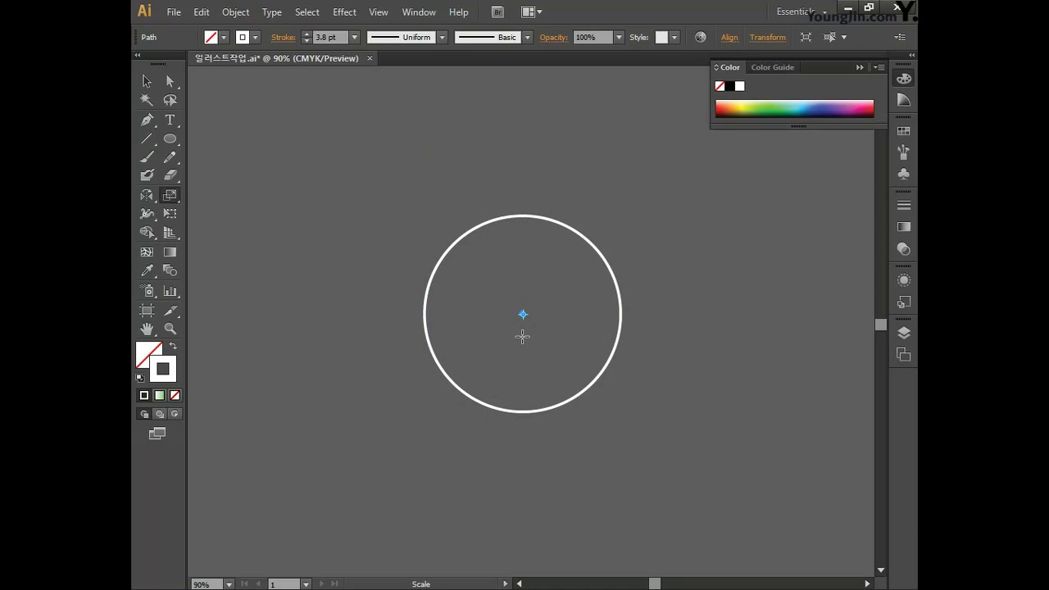
Step: Set the blend options to Specified Steps spacing with 22 steps
left_click(241, 17)
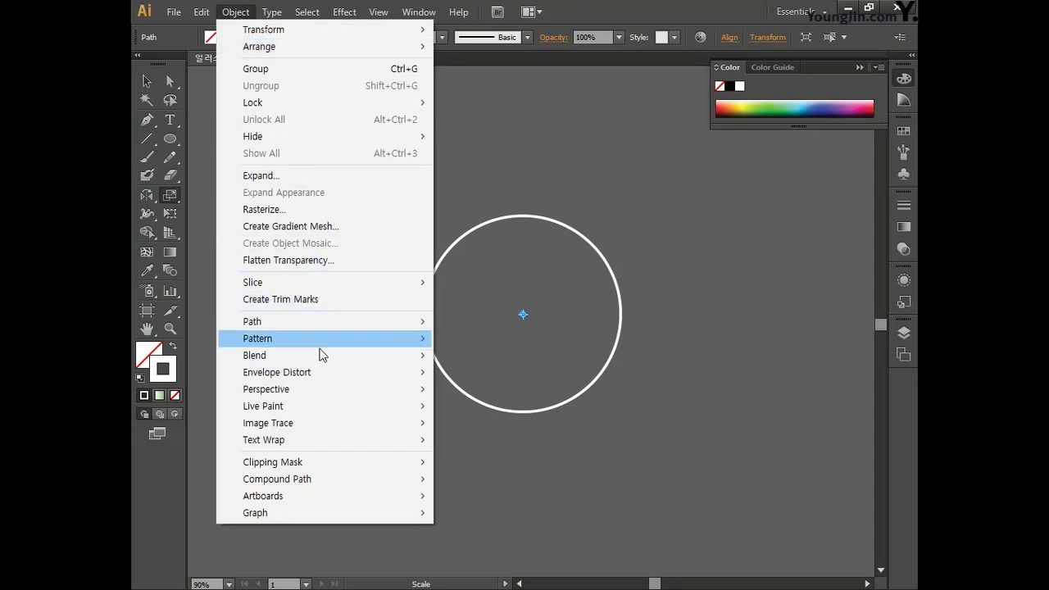
mouse_move(320, 359)
left_click(492, 396)
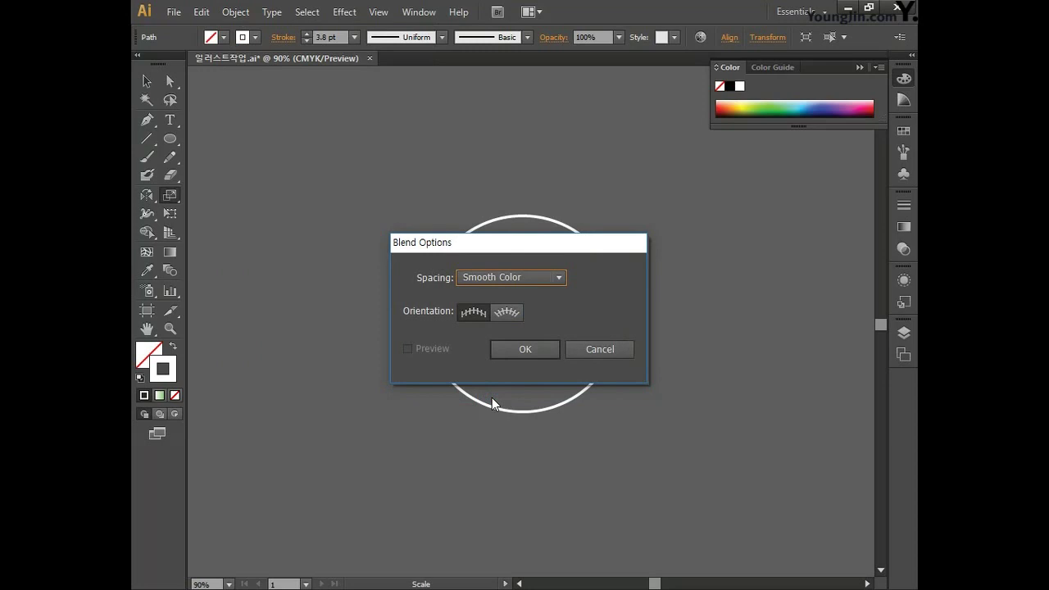
left_click(512, 277)
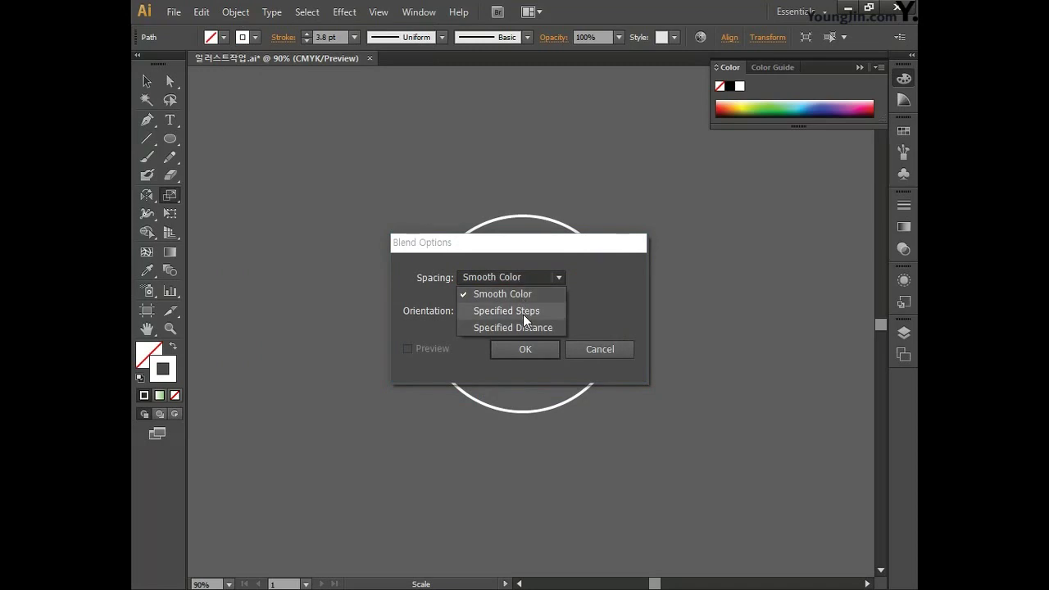
left_click(523, 314)
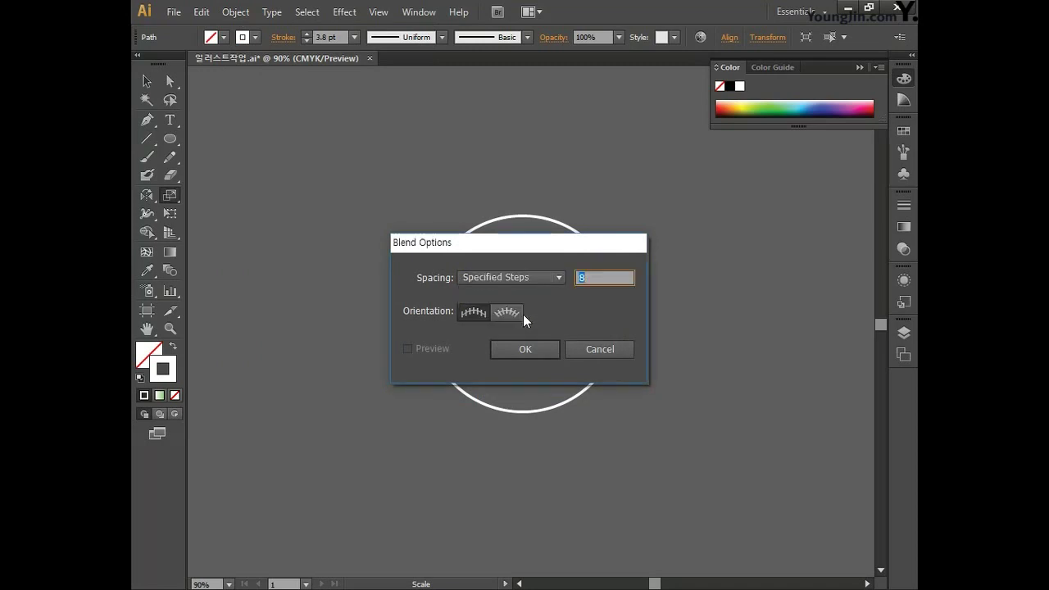
key("BackSpace")
type("22")
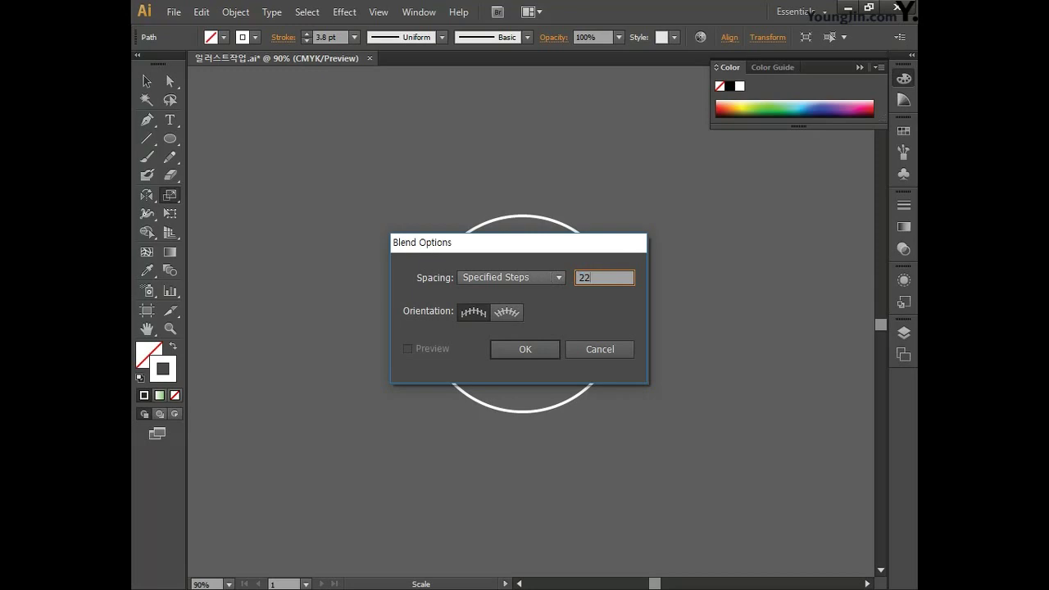
left_click(528, 350)
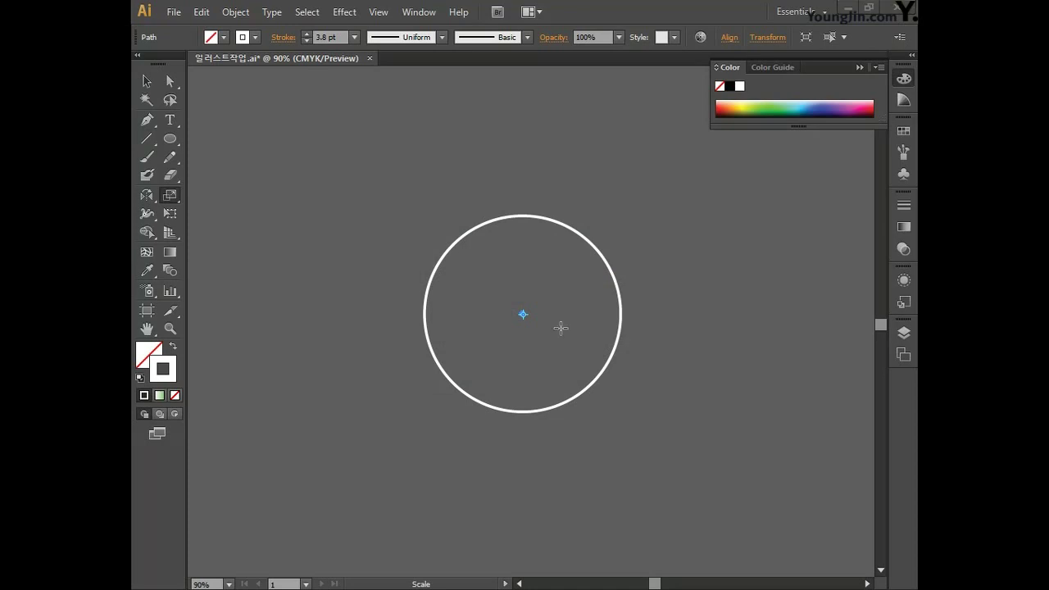
Step: Select both the large and the tiny circle and make a blend between them
left_click(147, 80)
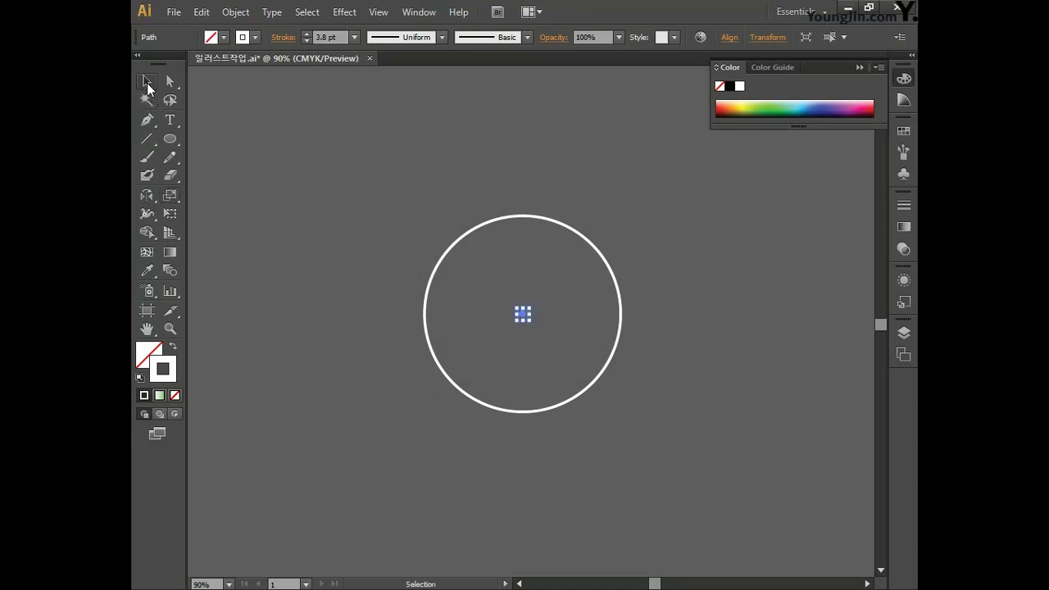
left_click_drag(538, 380, 670, 475)
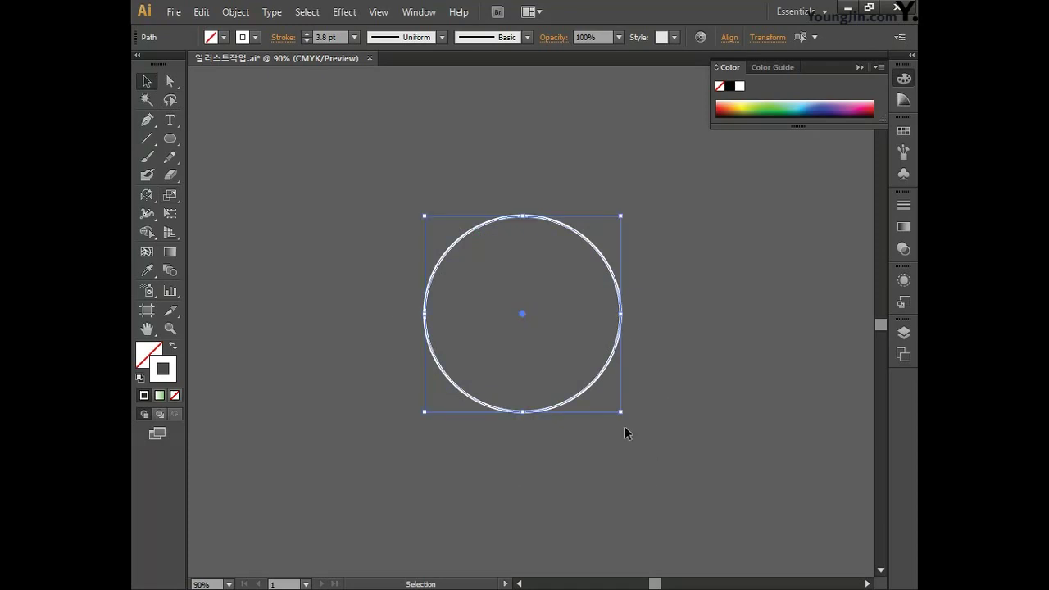
left_click(246, 13)
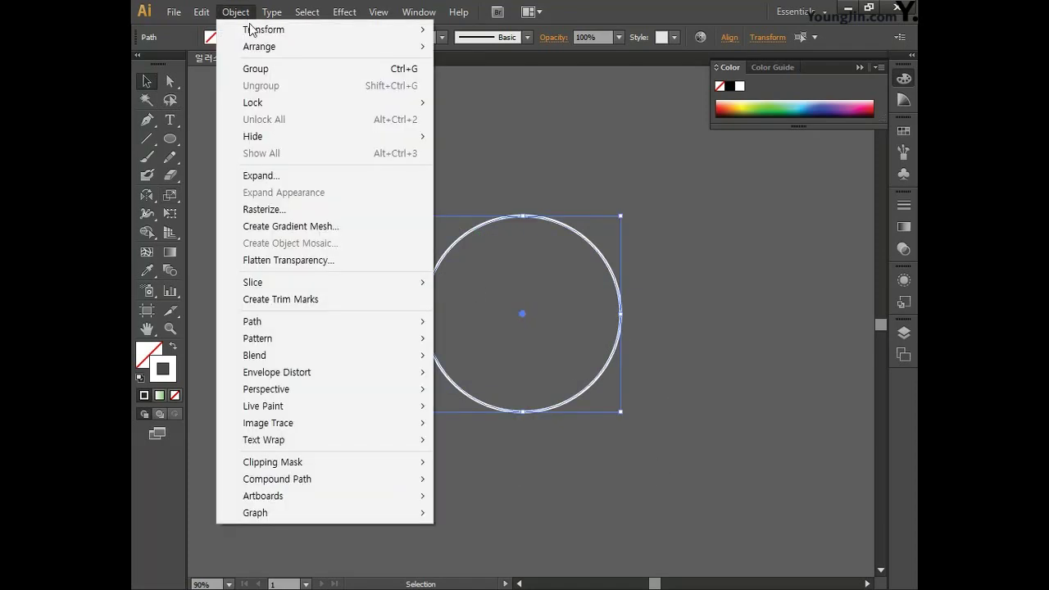
mouse_move(316, 355)
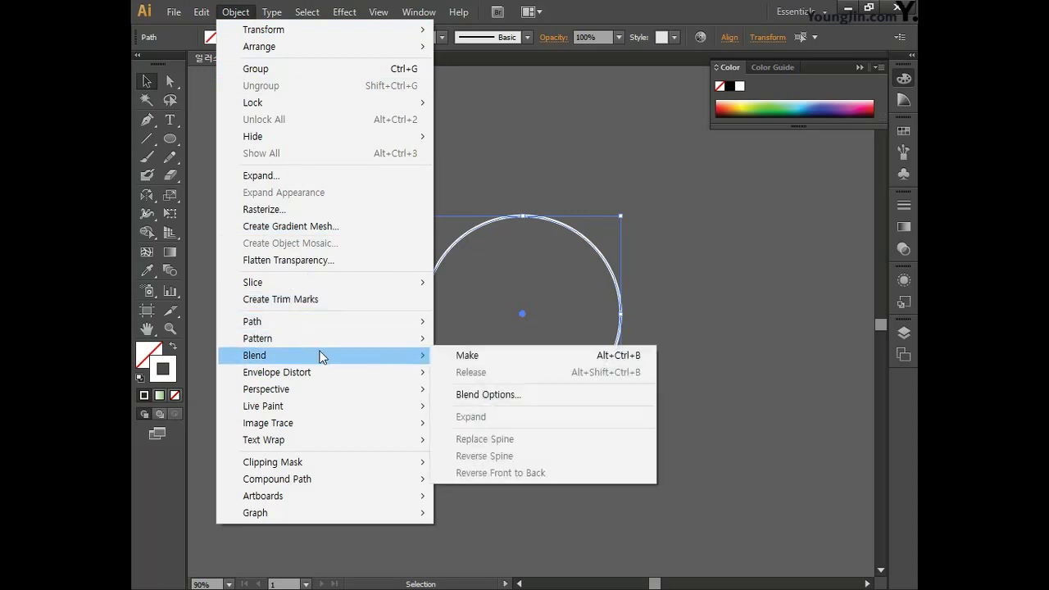
left_click(469, 357)
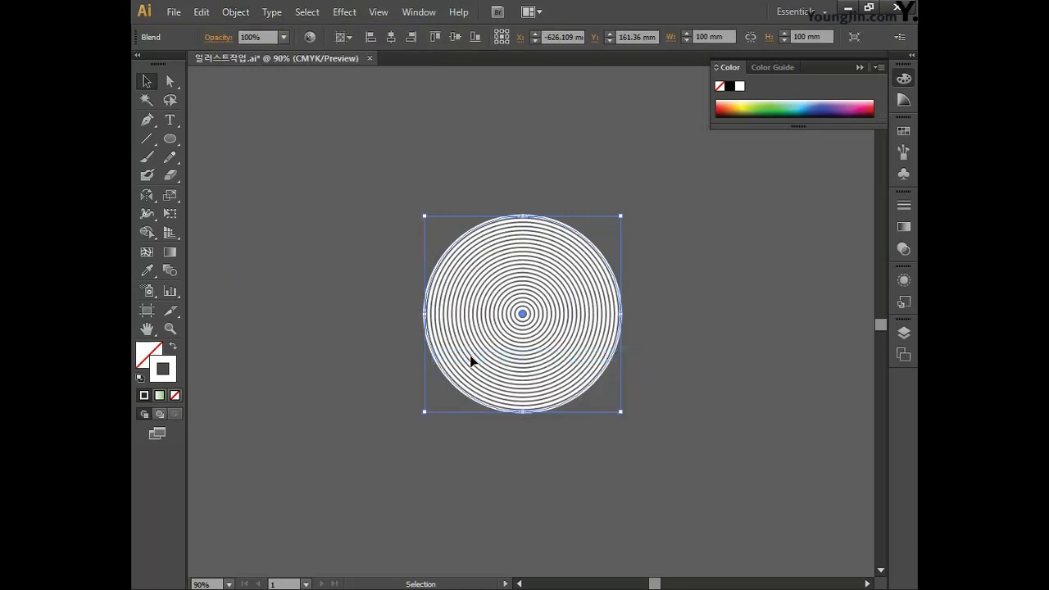
Step: Expand the concentric circle blend with Object, Fill and Stroke included
key("ctrl+plus")
key("ctrl+plus")
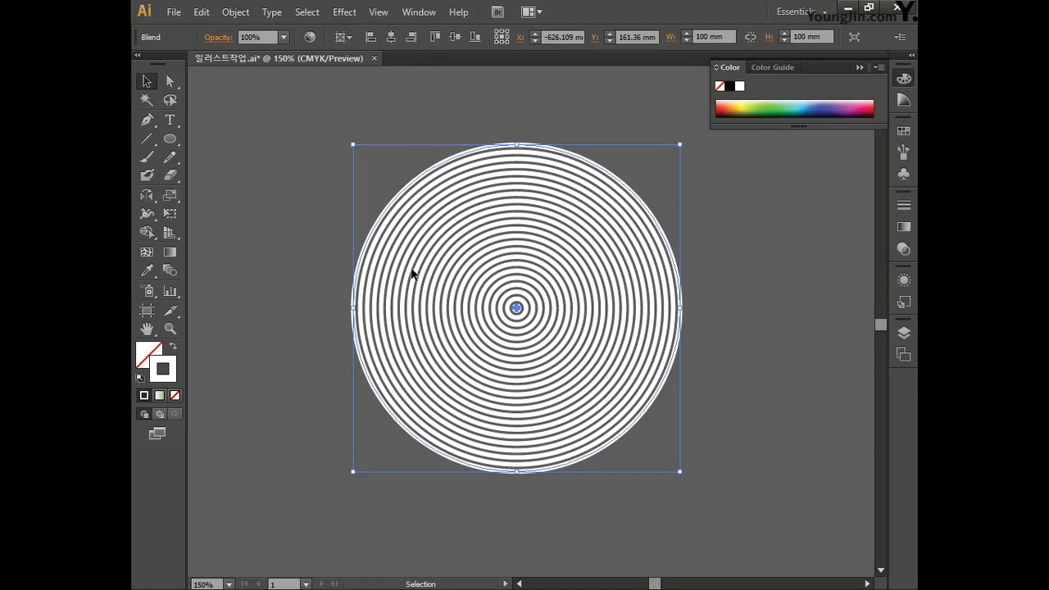
left_click(232, 18)
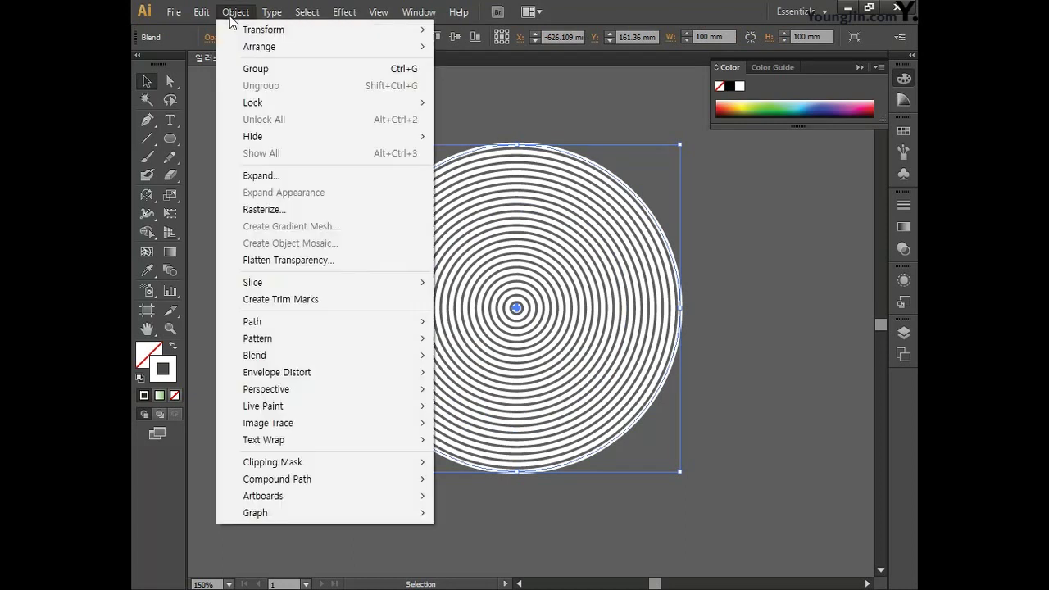
left_click(267, 176)
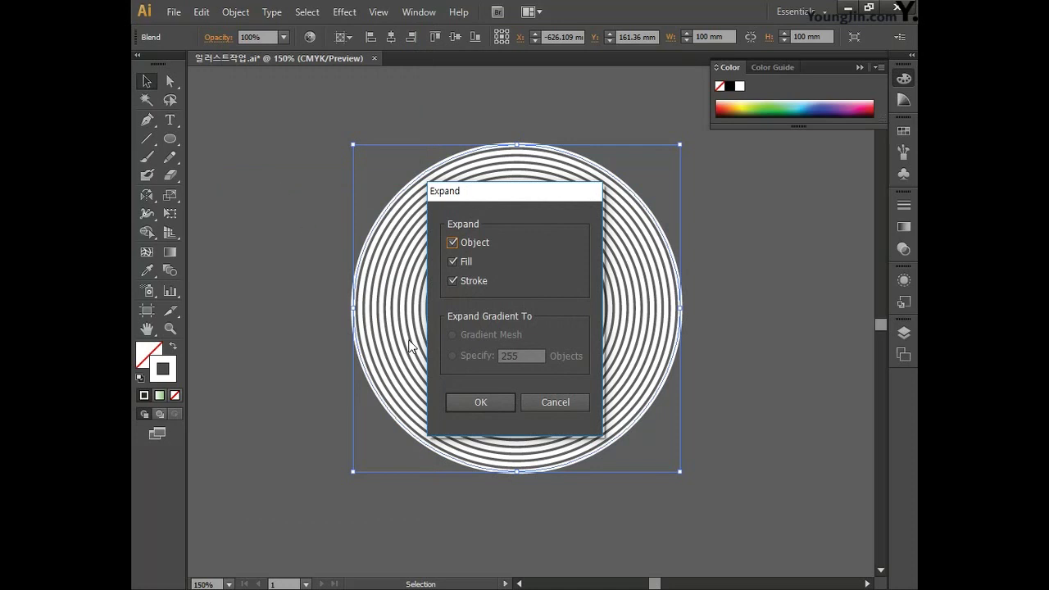
left_click(476, 398)
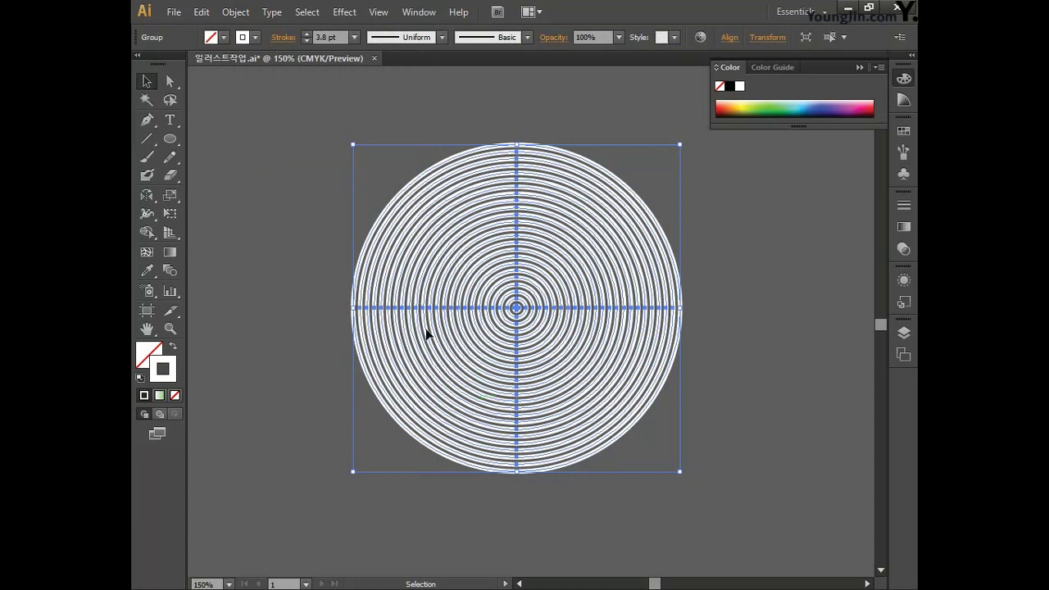
Step: Convert the strokes of the expanded concentric circles to outlined shapes with Outline Stroke
left_click(236, 12)
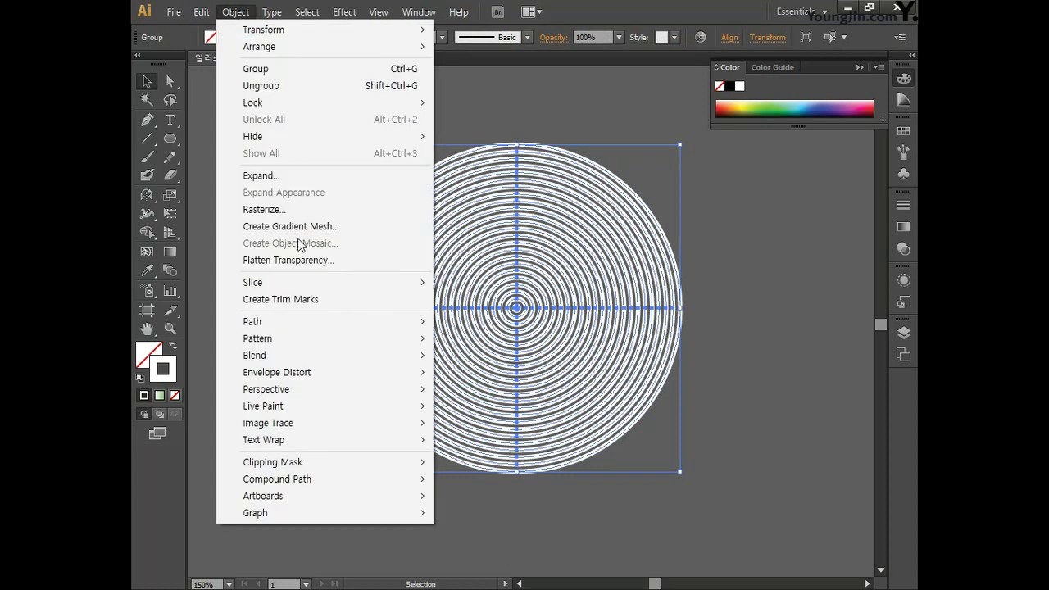
mouse_move(299, 326)
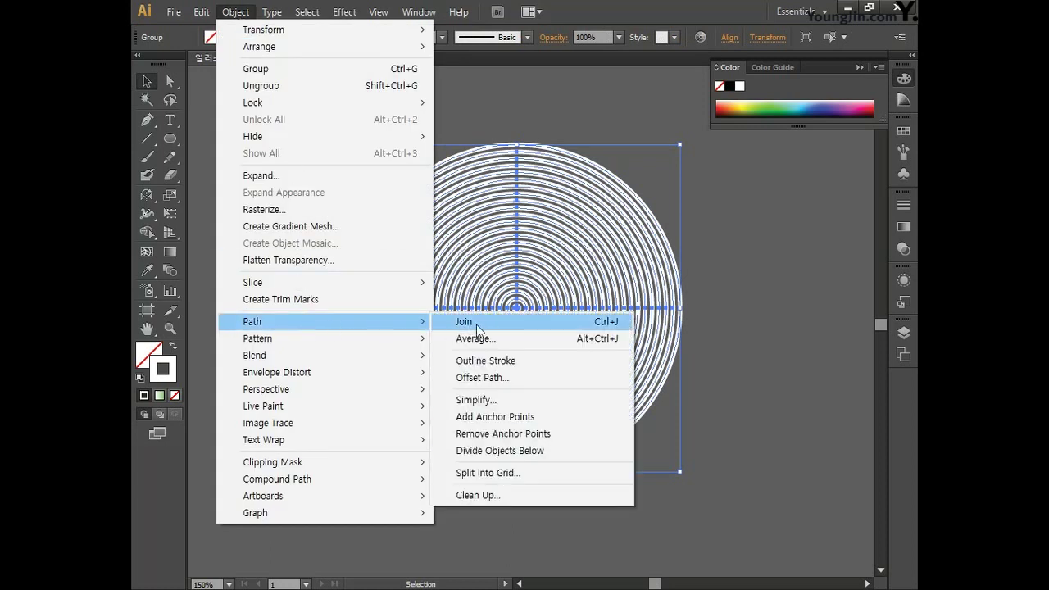
left_click(488, 361)
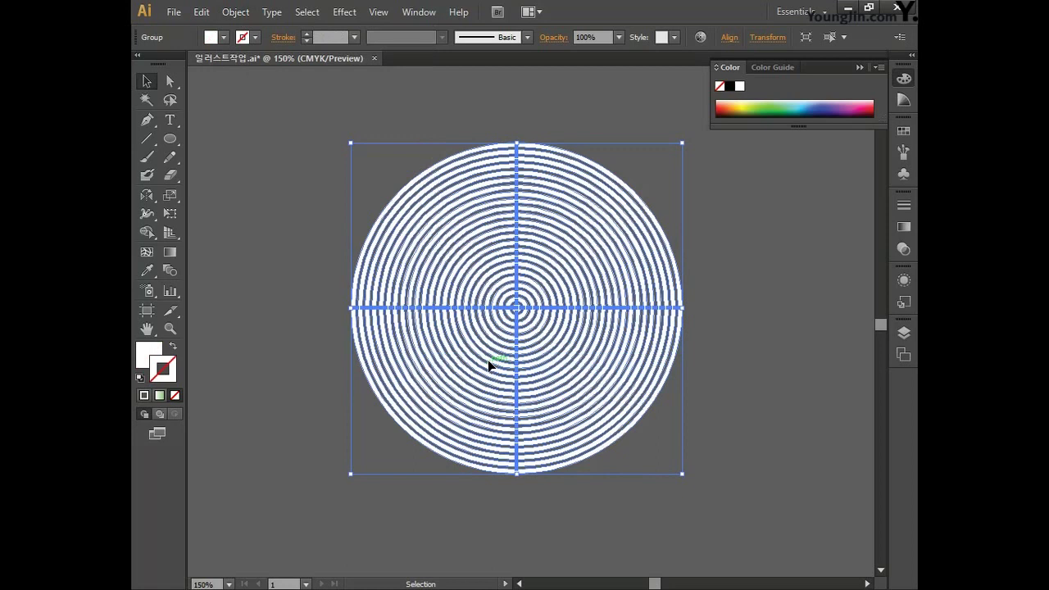
Step: Ungroup the outlined concentric rings and deselect them
right_click(494, 285)
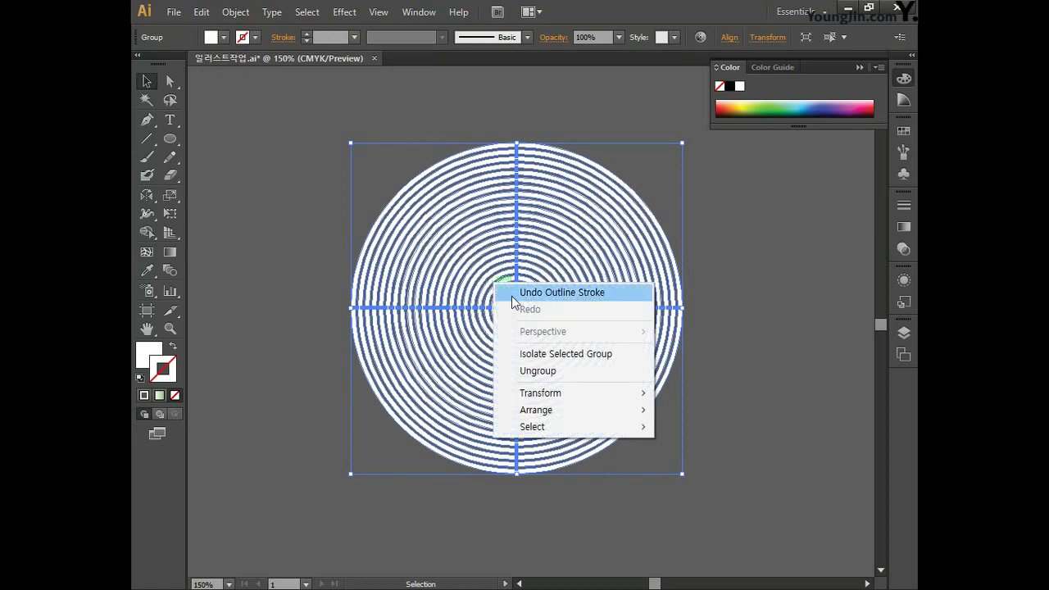
left_click(533, 373)
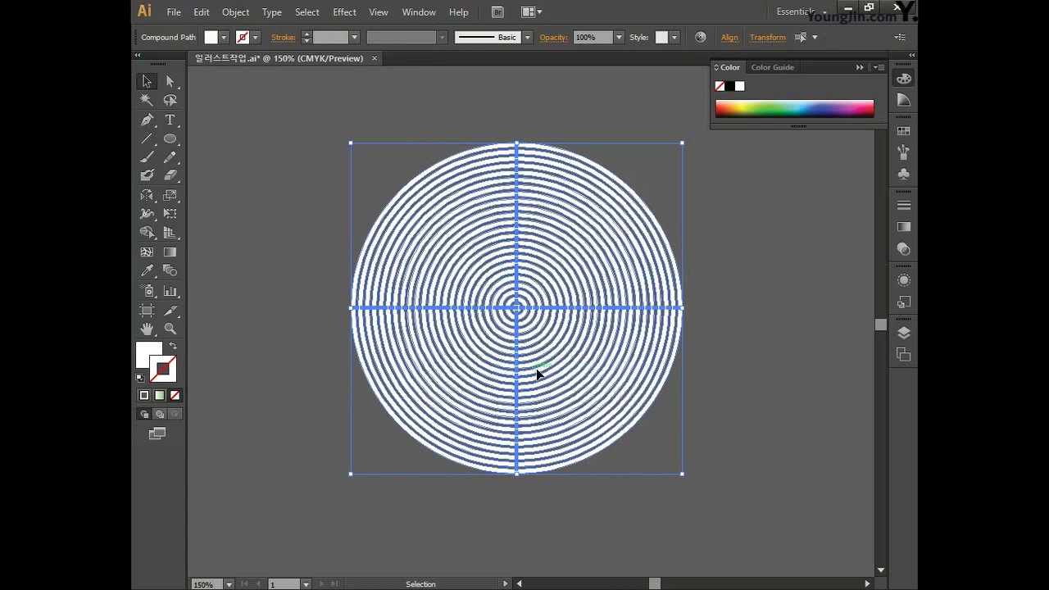
left_click(706, 386)
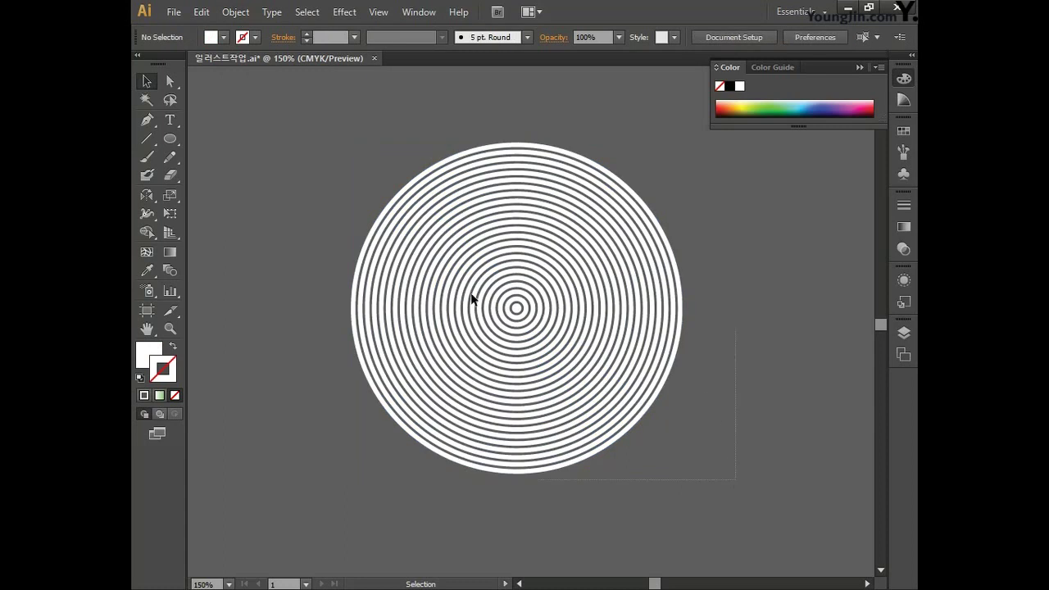
Step: Select all the concentric rings and combine them into one compound path
key("ctrl+a")
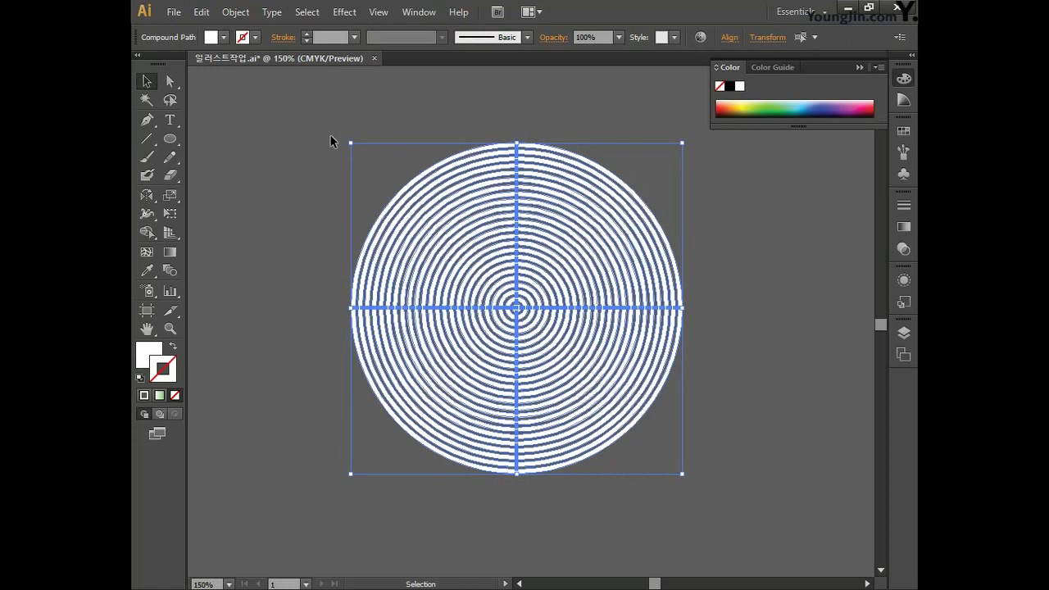
left_click(236, 13)
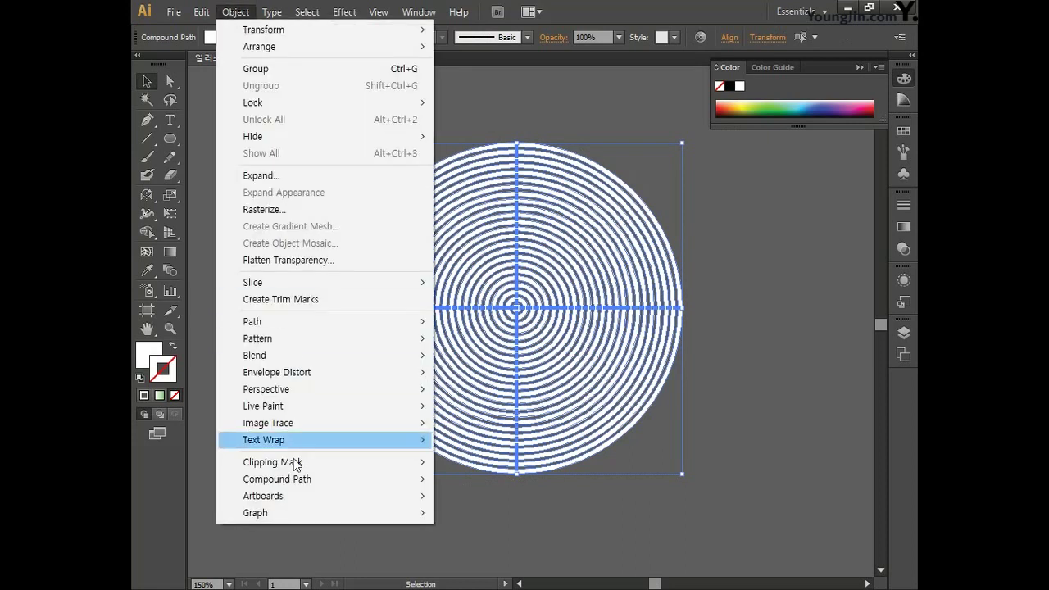
mouse_move(298, 482)
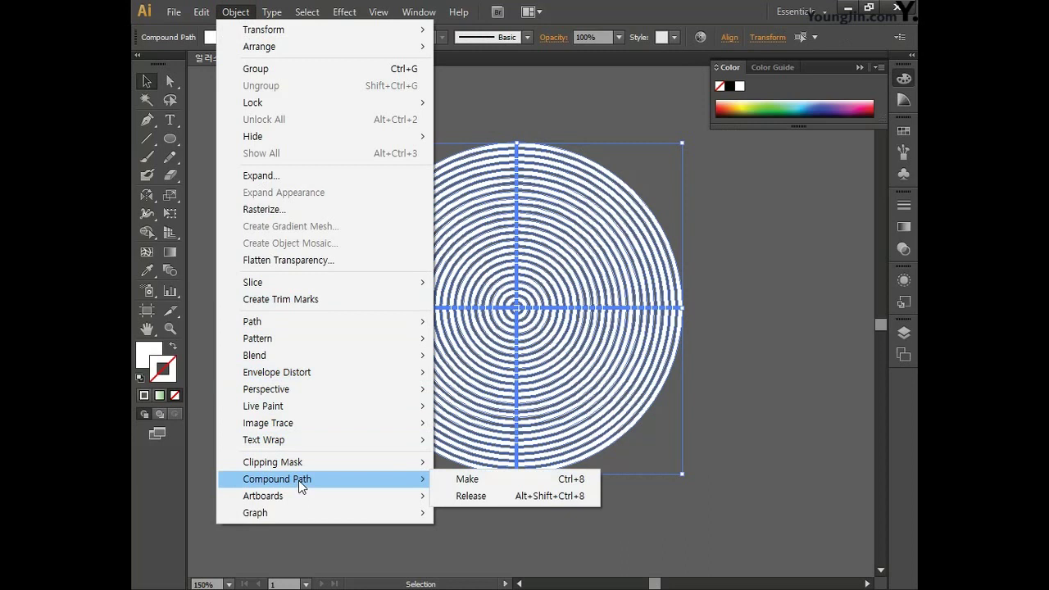
left_click(469, 480)
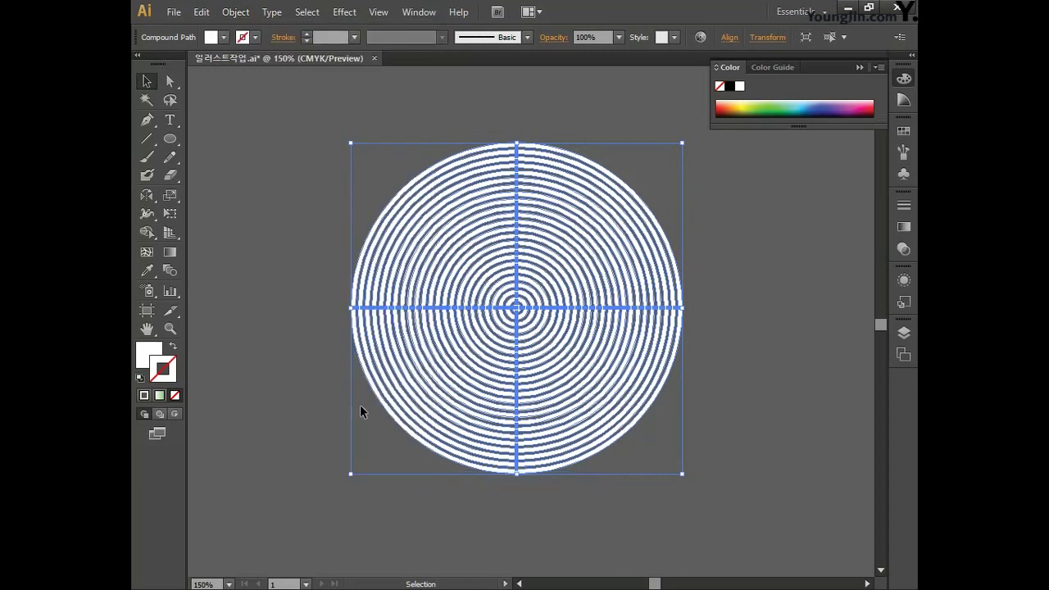
Step: Draw a white circle with the Ellipse tool from the rings' center out to the outermost ring's edge
left_click(170, 141)
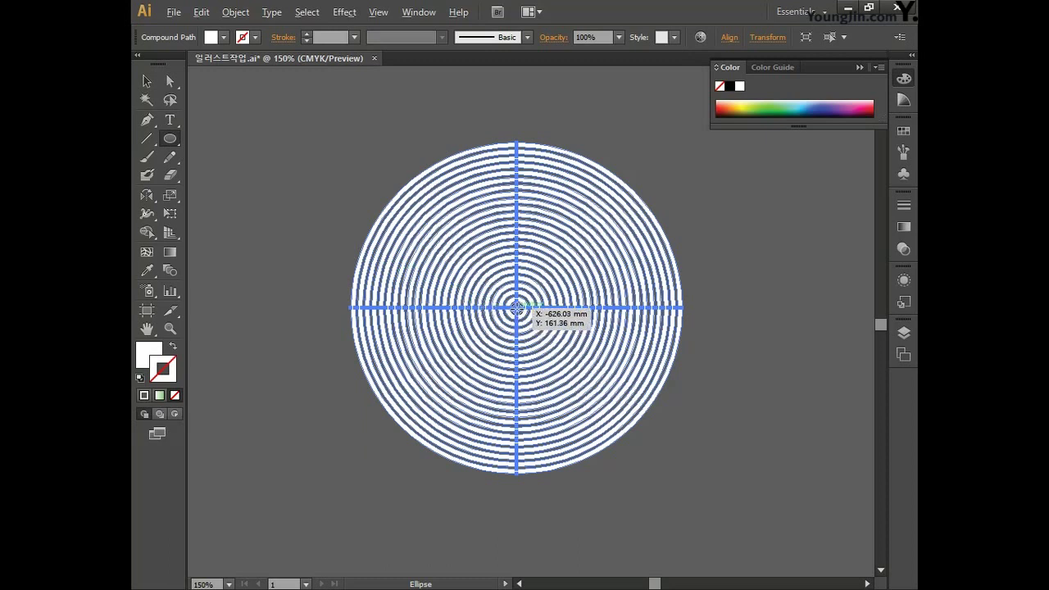
left_click_drag(516, 307, 584, 143)
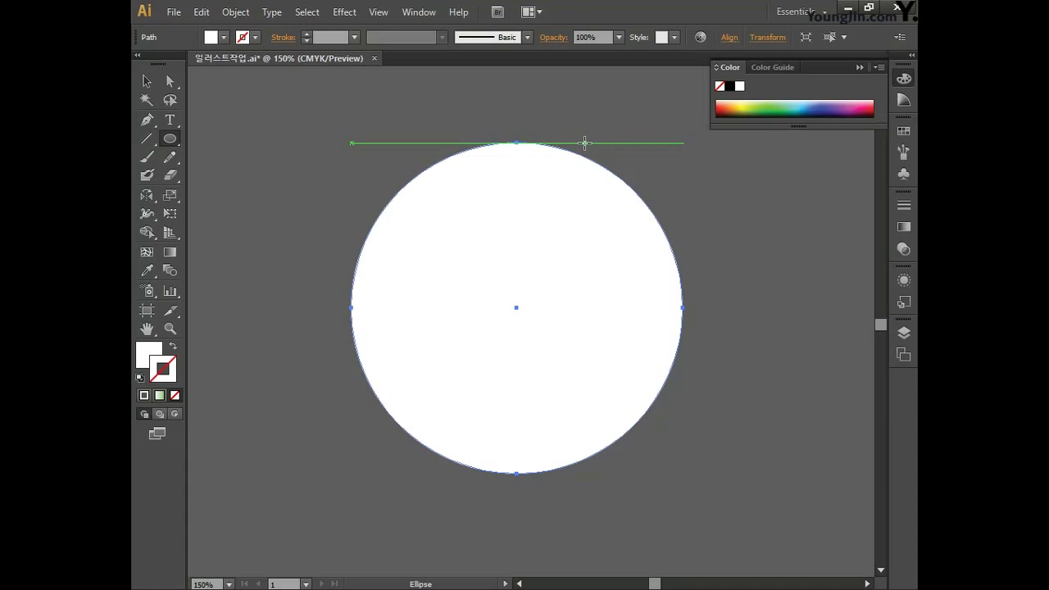
Step: Fill the circle covering the concentric rings with pure red (ff0000)
double_click(149, 354)
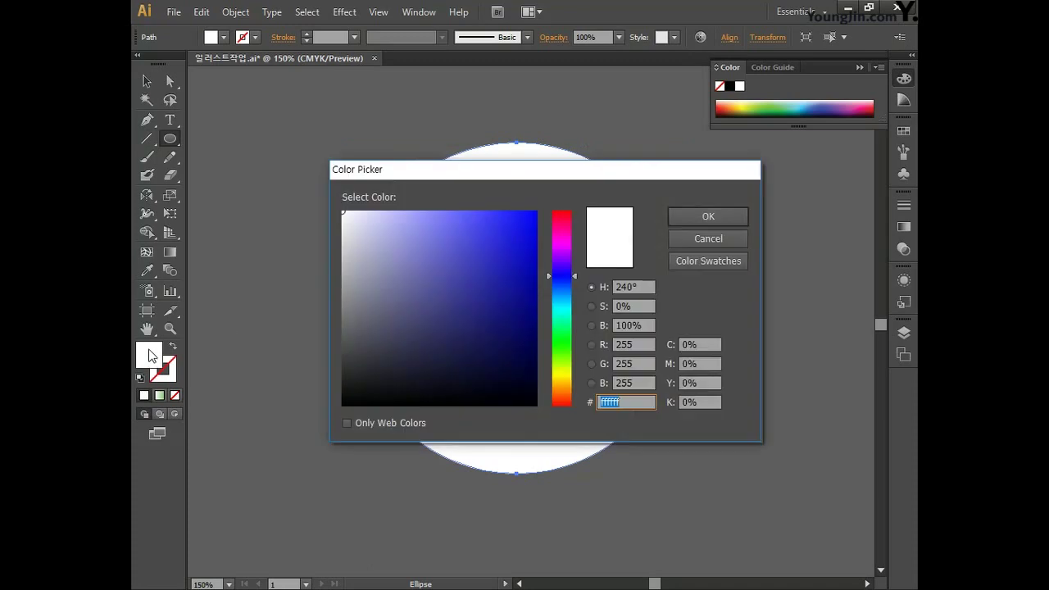
left_click(536, 211)
left_click_drag(566, 218, 572, 205)
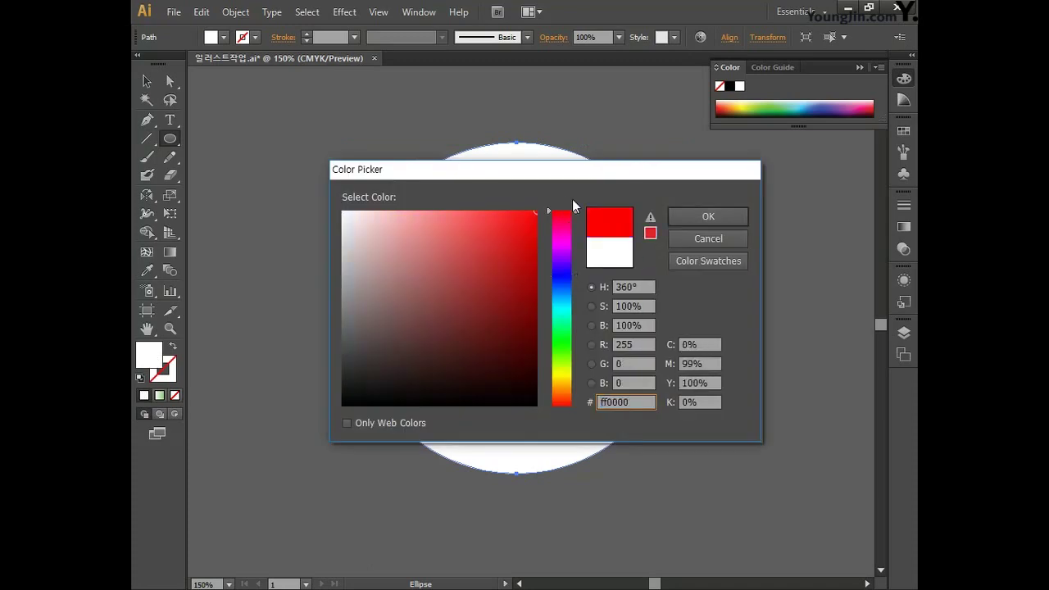
left_click(676, 216)
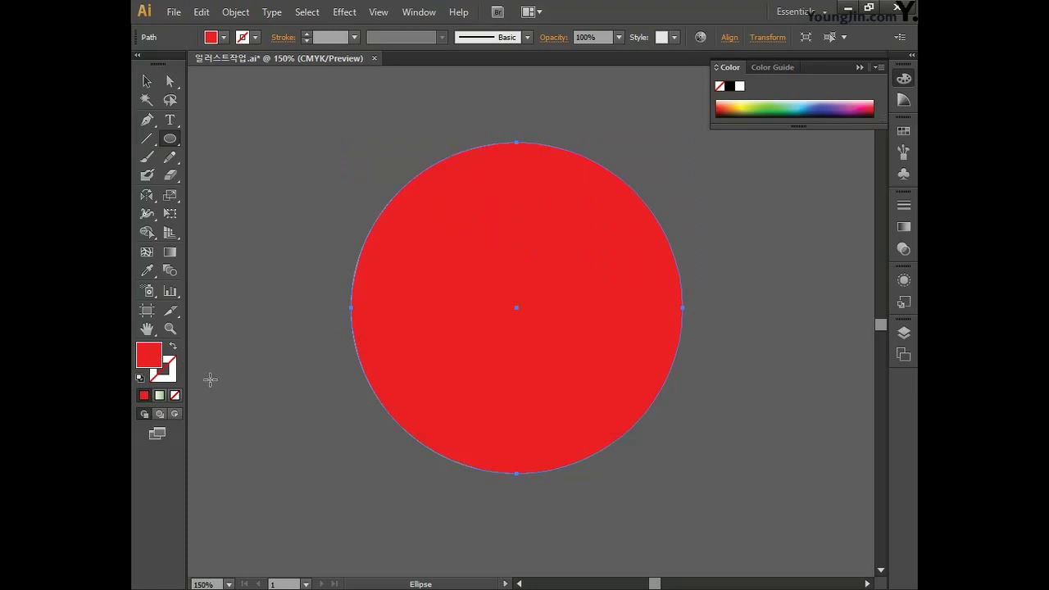
Step: Select the red circle together with the rings beneath it and duplicate both about 132 mm horizontally to the right
left_click(146, 81)
left_click_drag(318, 125, 685, 522)
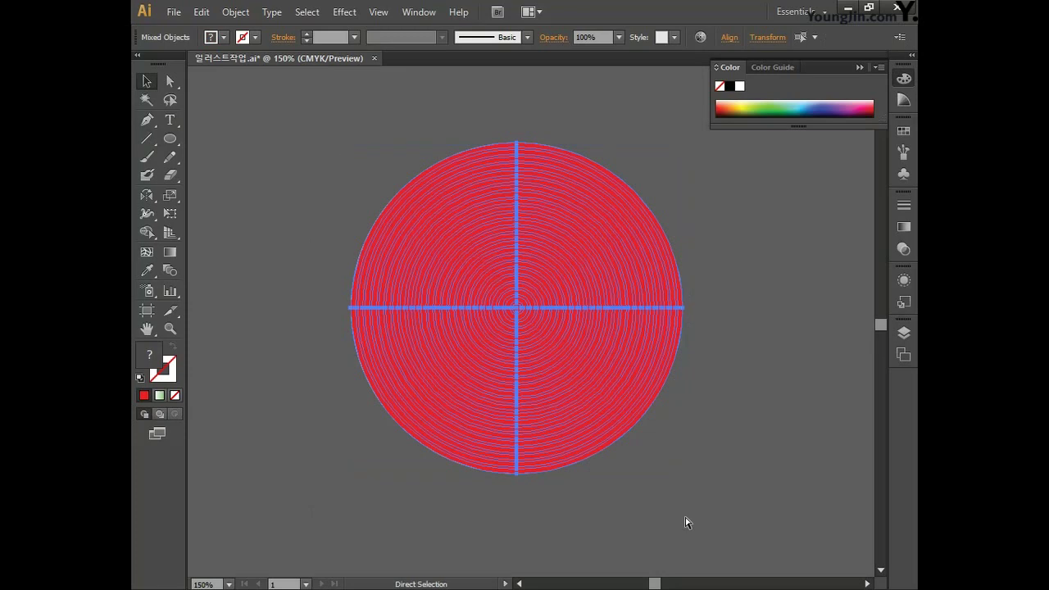
key("ctrl+minus")
left_click_drag(404, 504, 633, 489)
left_click_drag(672, 382, 618, 337)
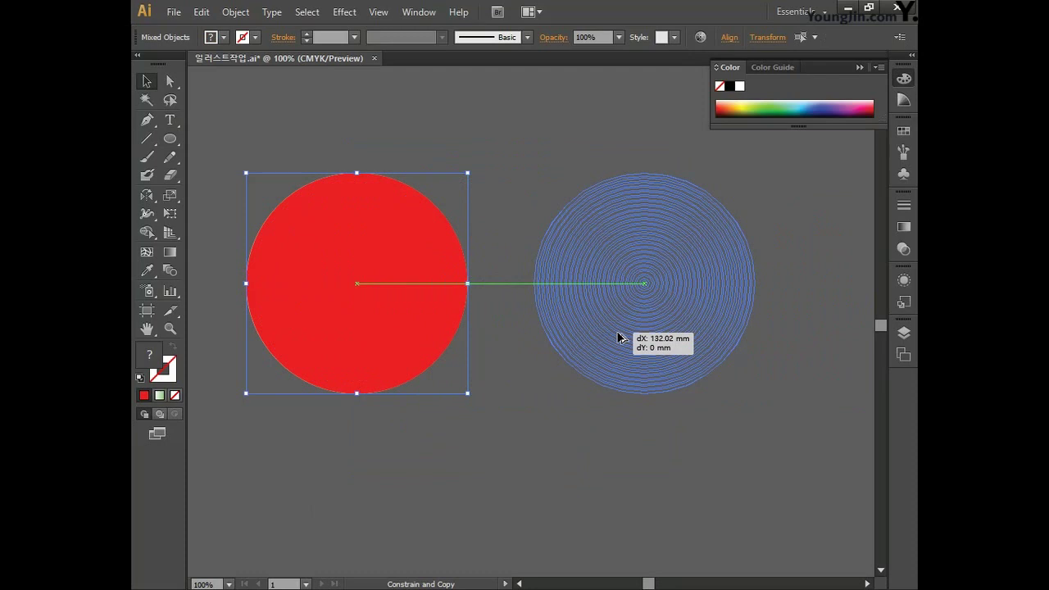
left_click_drag(618, 337, 619, 337)
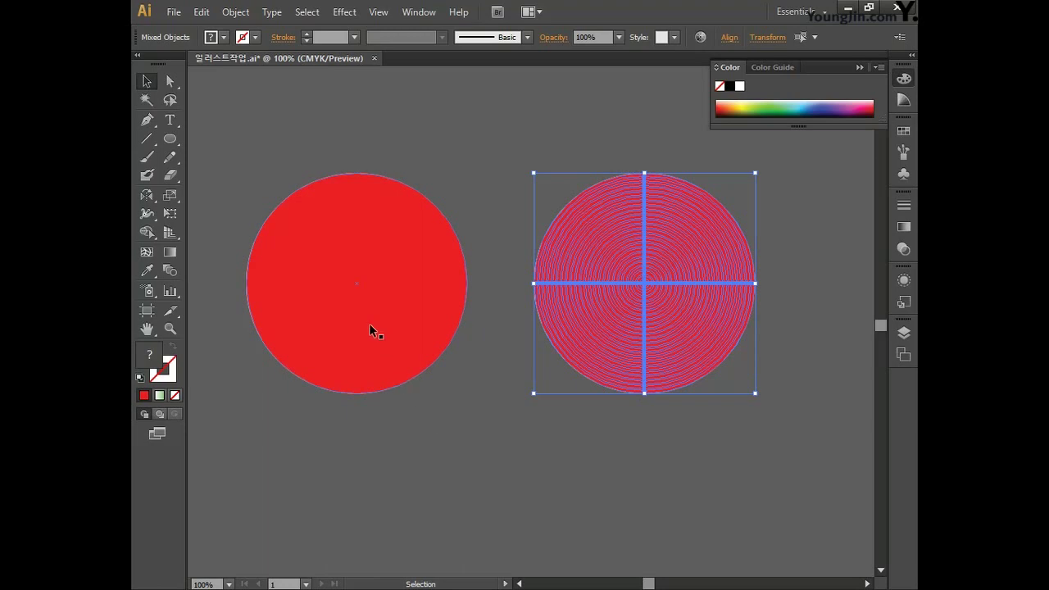
Step: Rotate the original set's red circle 90° around its rightmost anchor point so it overlaps the rings' lower-right quarter
left_click(365, 302)
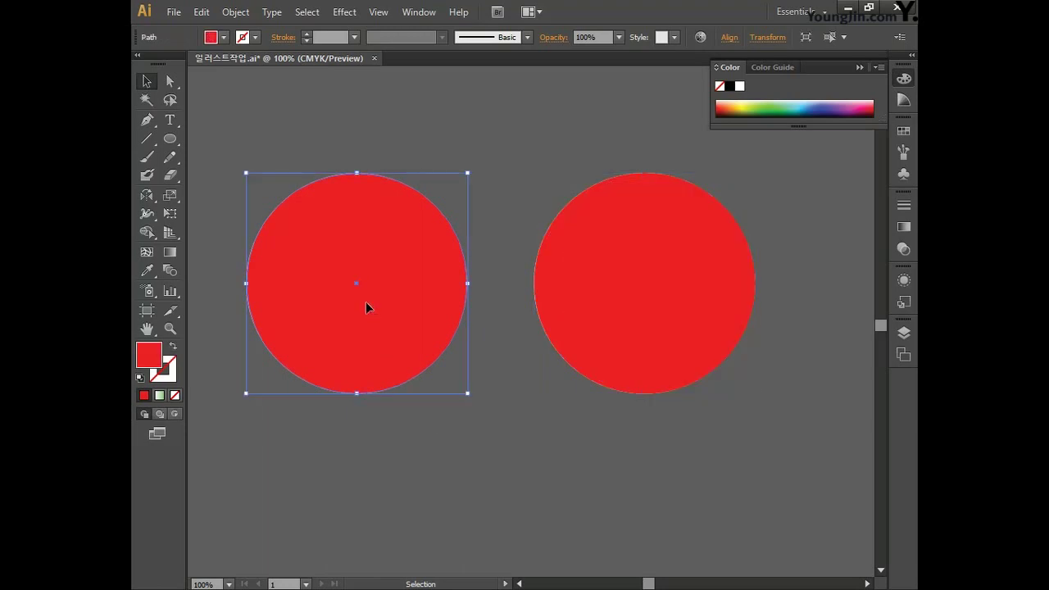
left_click_drag(146, 195, 214, 198)
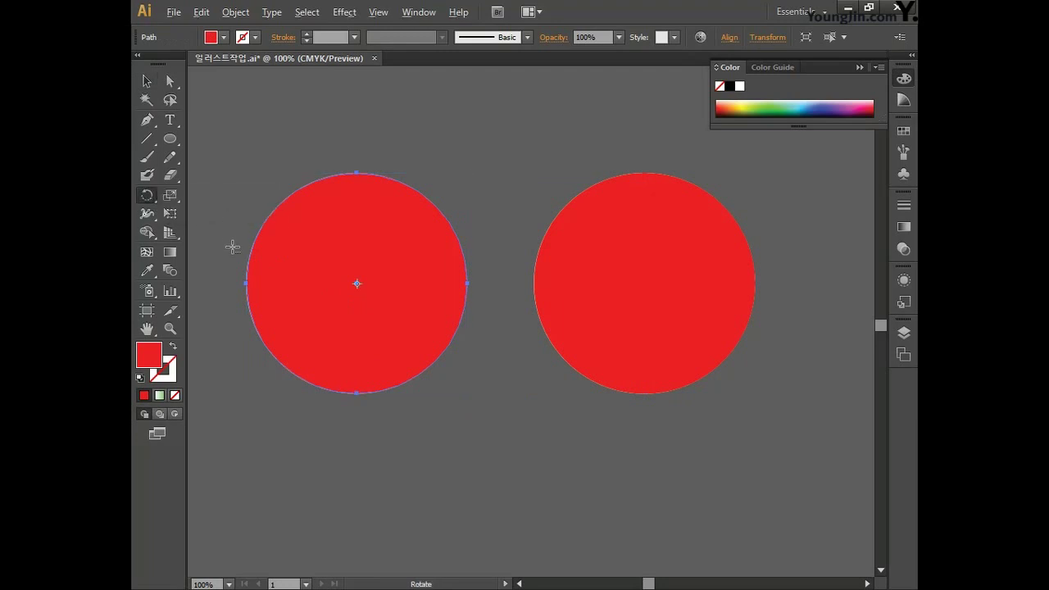
left_click(467, 282)
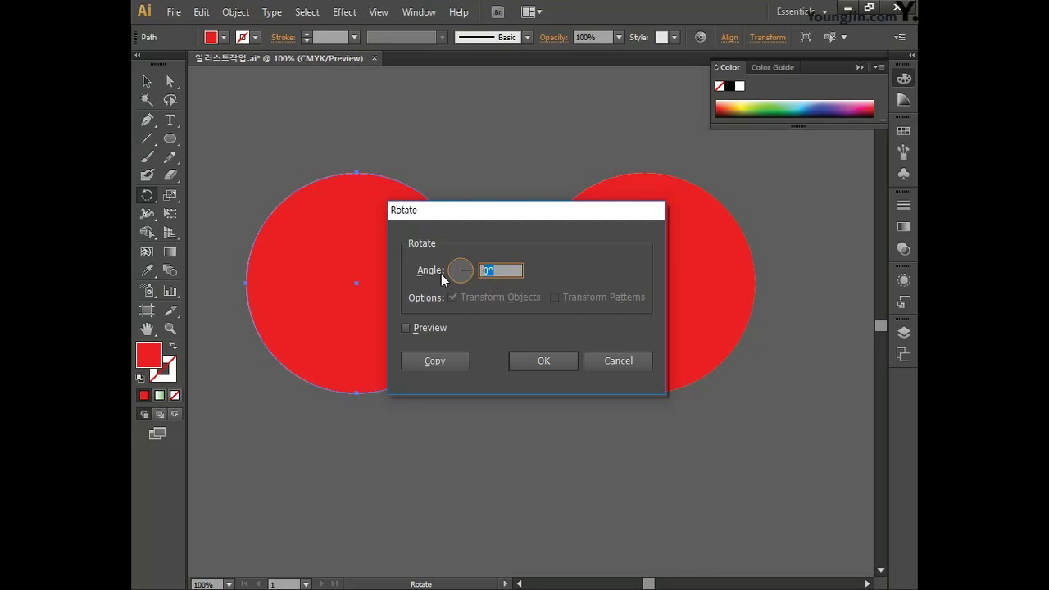
type("90")
left_click(537, 361)
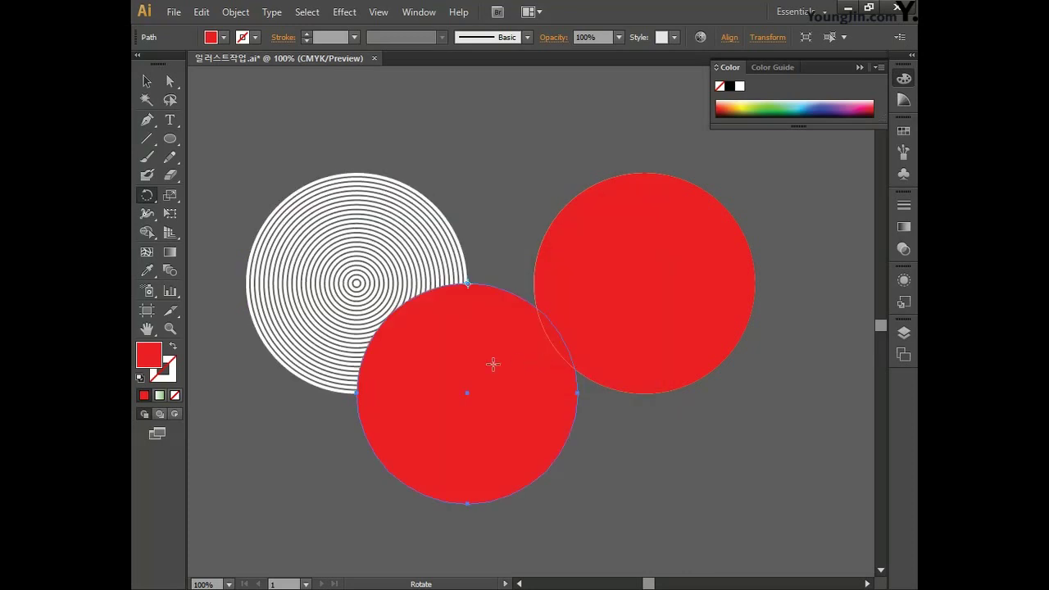
Step: Select the original rings and their overlapping red circle and cut the circle out with the Pathfinder's Minus Front
left_click(147, 81)
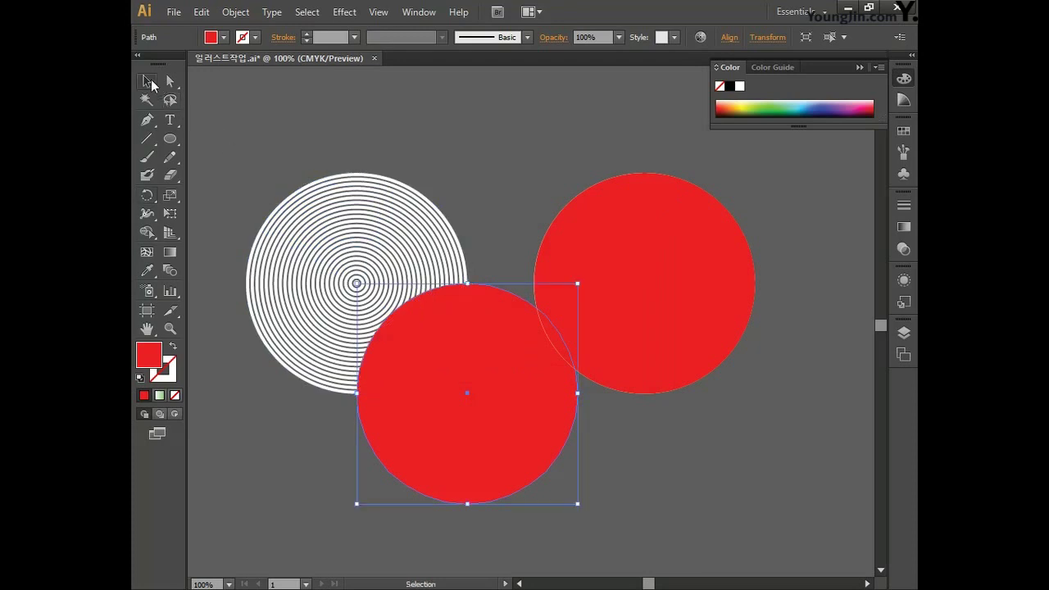
left_click_drag(483, 502, 395, 352)
left_click_drag(504, 409, 704, 427)
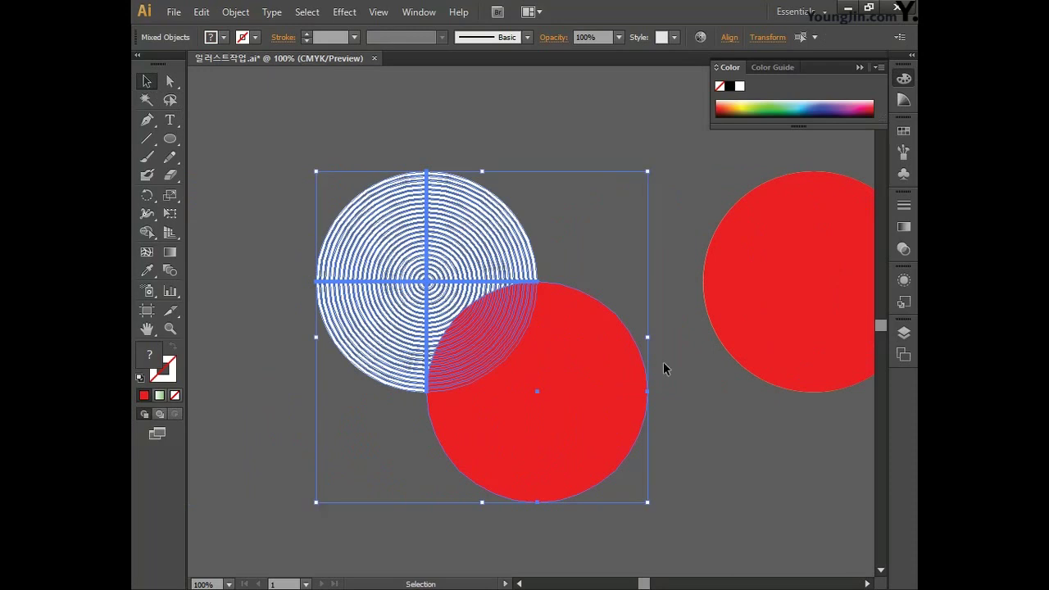
left_click(353, 121)
left_click_drag(594, 474, 615, 497)
left_click(420, 13)
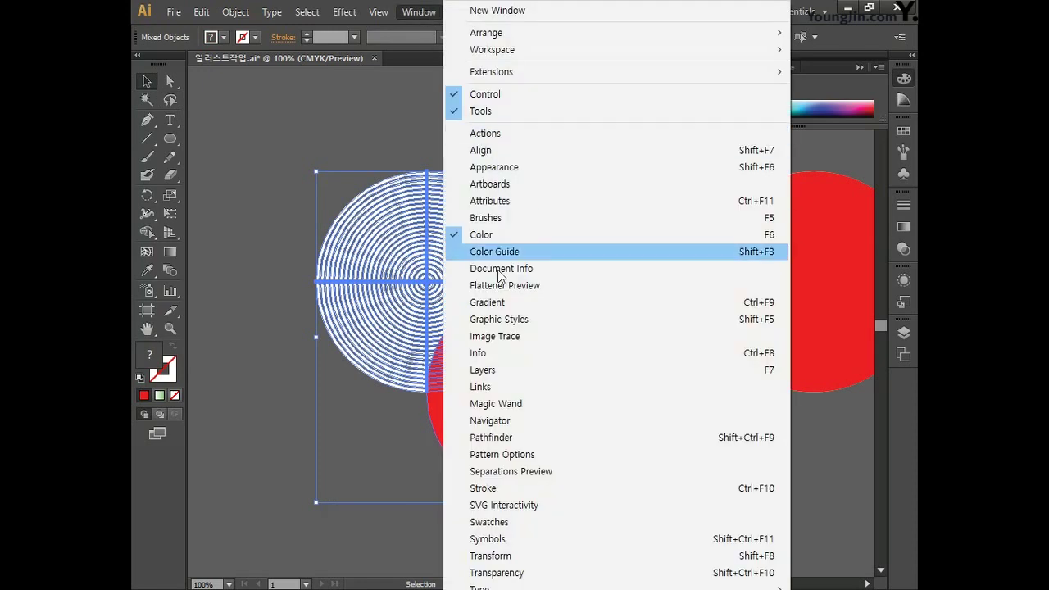
left_click(501, 437)
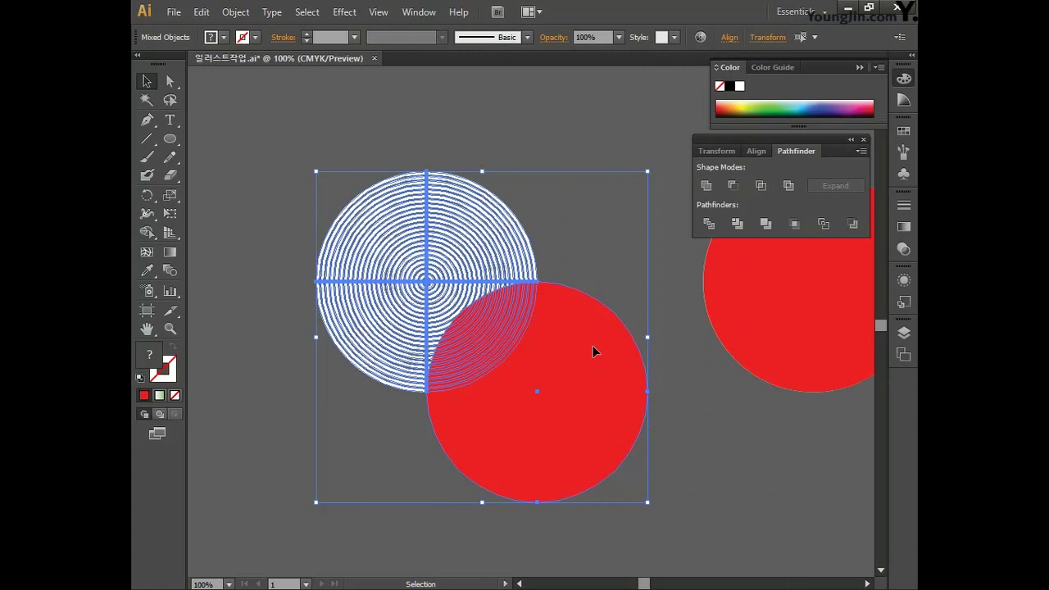
left_click(705, 186)
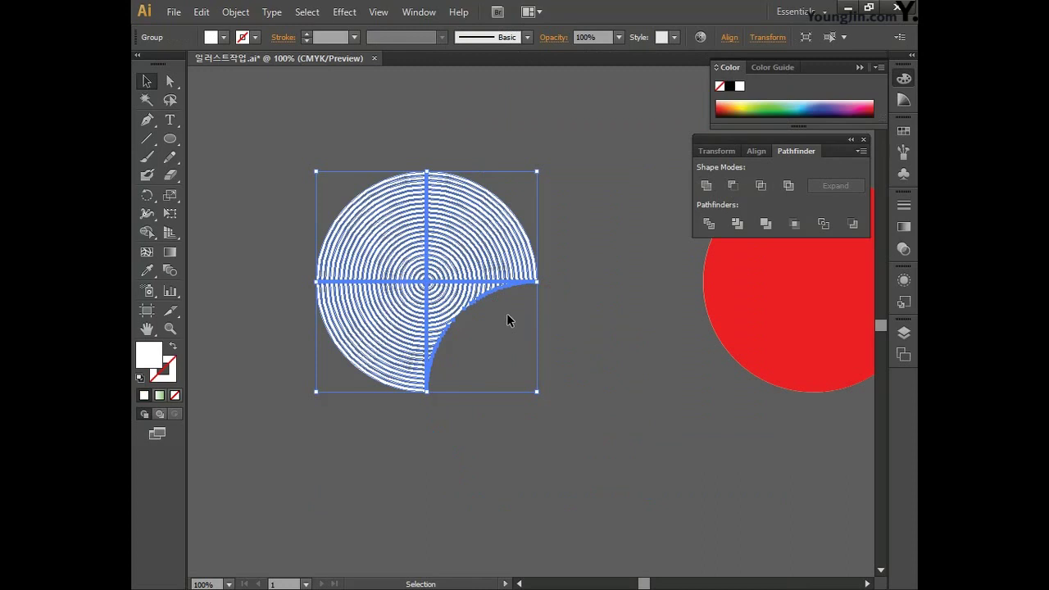
Step: Make a copy of the duplicated set's red circle rotated 90° around its rightmost anchor point
key("space")
left_click_drag(622, 344, 426, 363)
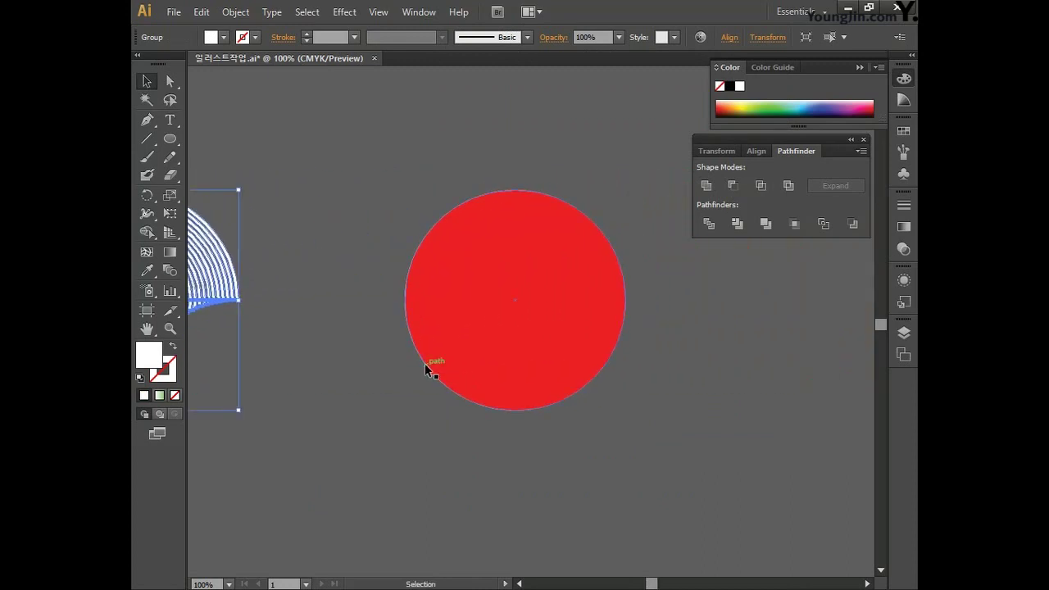
left_click(517, 317)
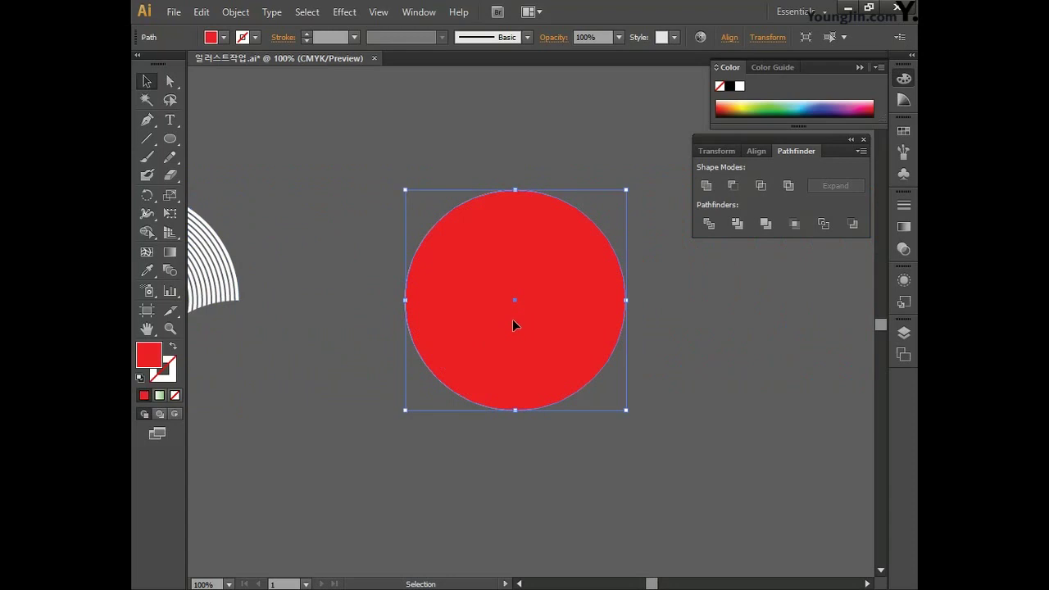
left_click(148, 197)
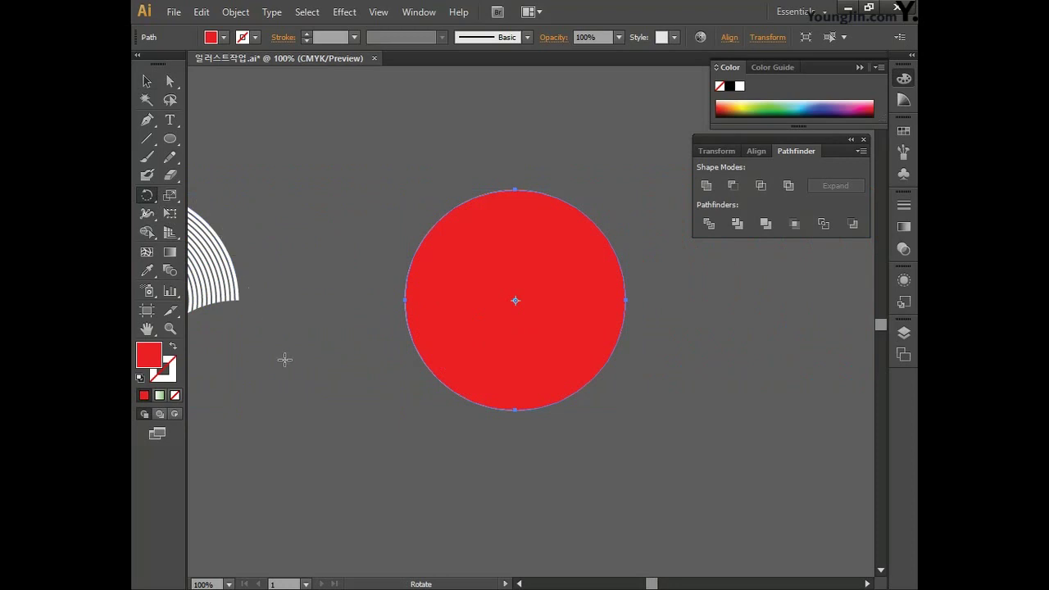
left_click(625, 300, "alt")
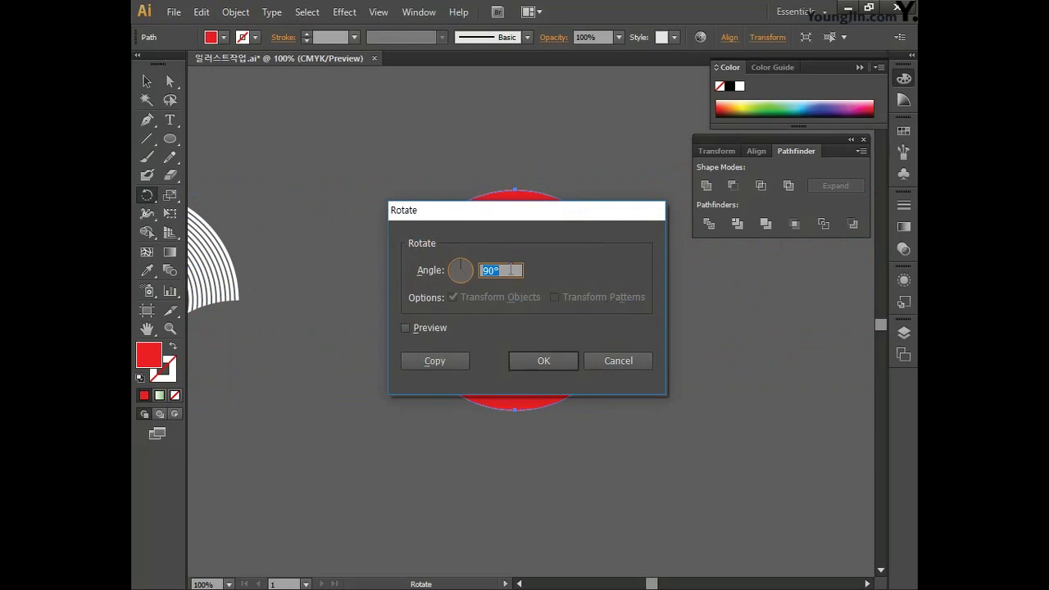
type("90")
left_click(438, 359)
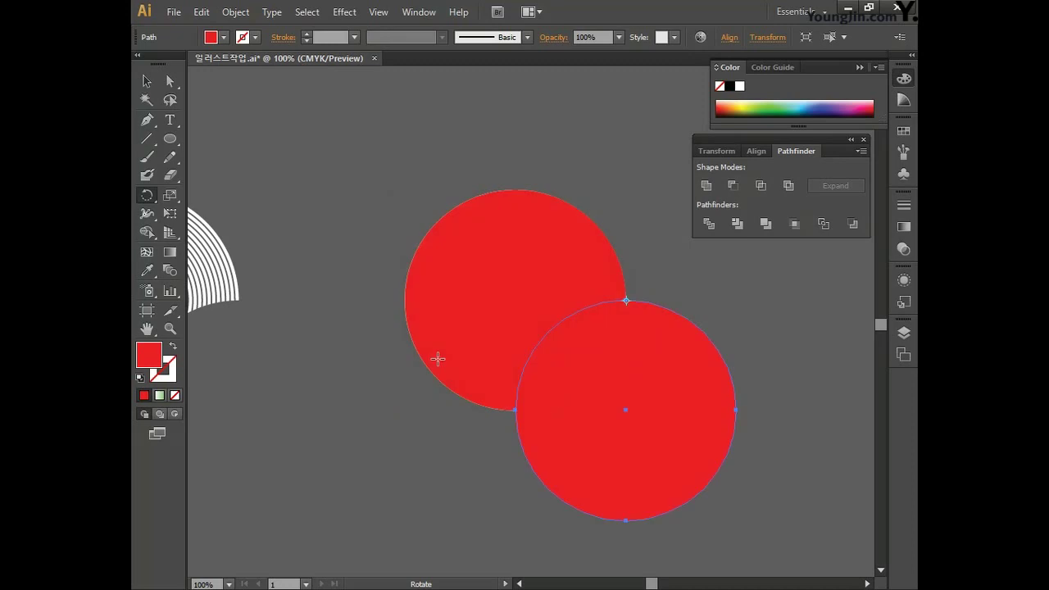
Step: Rotate the red circle still covering the duplicated rings 90° around its leftmost anchor point
left_click(149, 83)
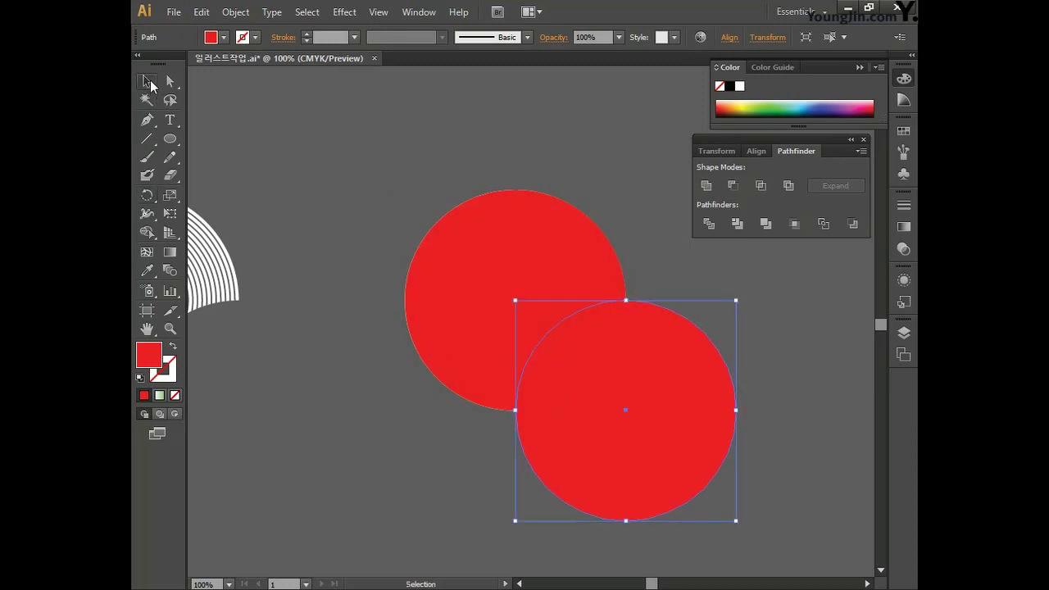
left_click(457, 253)
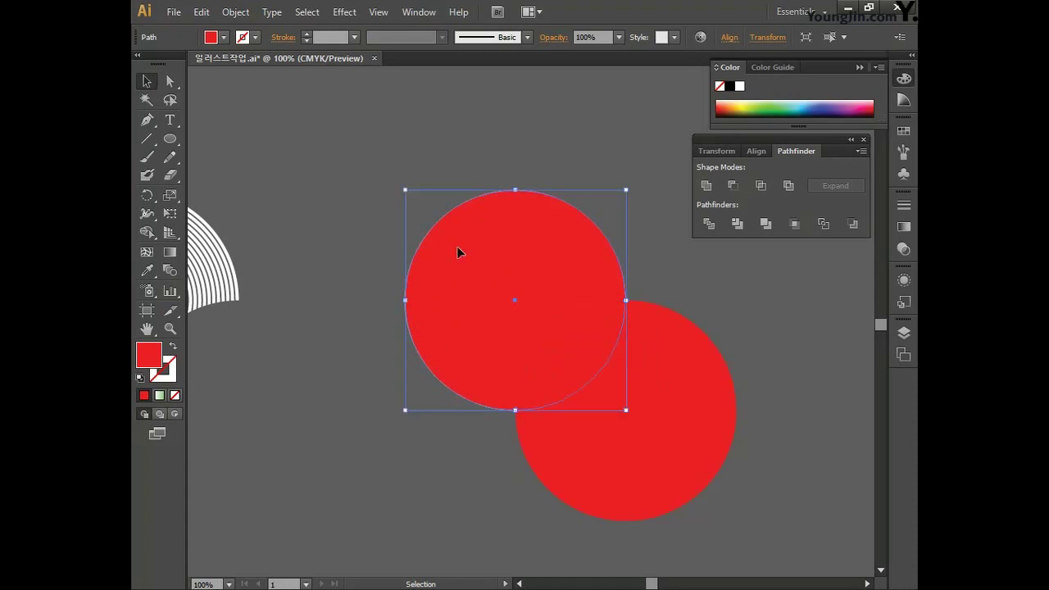
left_click(146, 195)
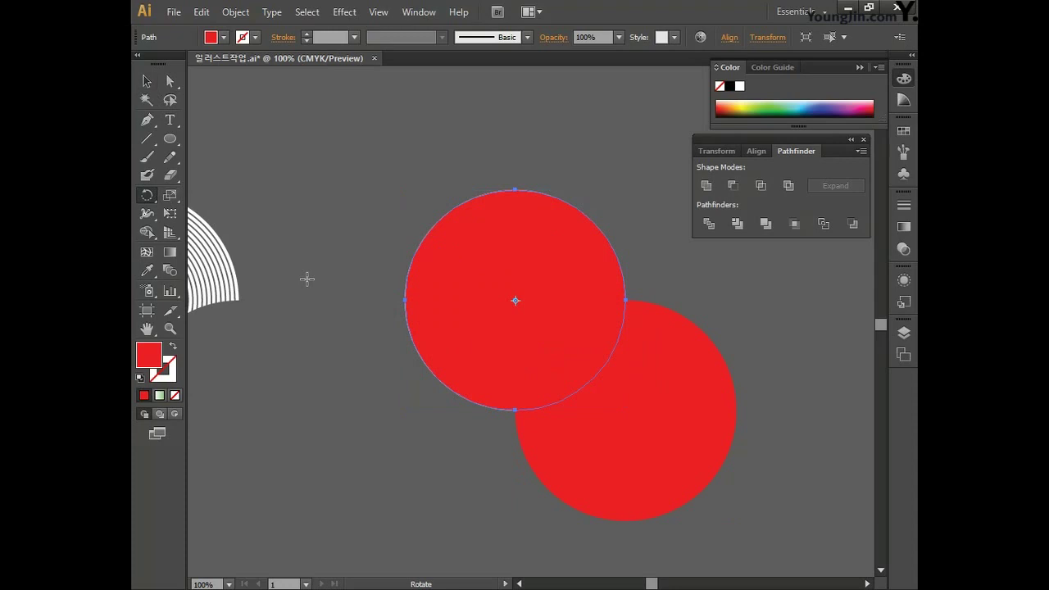
left_click(404, 300, "alt")
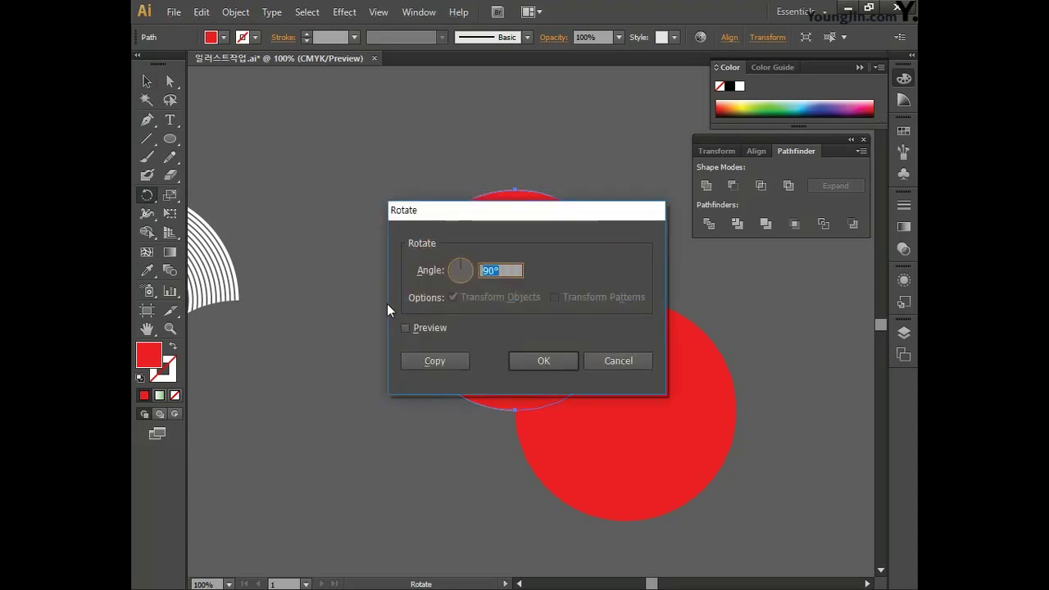
left_click(505, 275)
left_click(417, 272)
type("90")
left_click(543, 361)
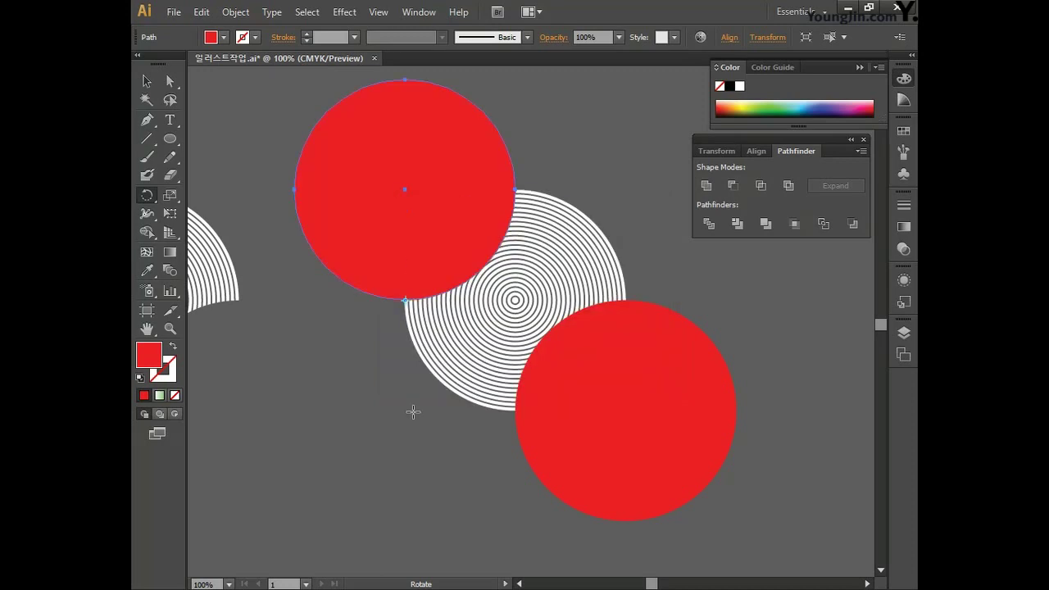
Step: Select the duplicated rings with both red circles, subtract the circles using Minus Front, and deselect the result
left_click(148, 82)
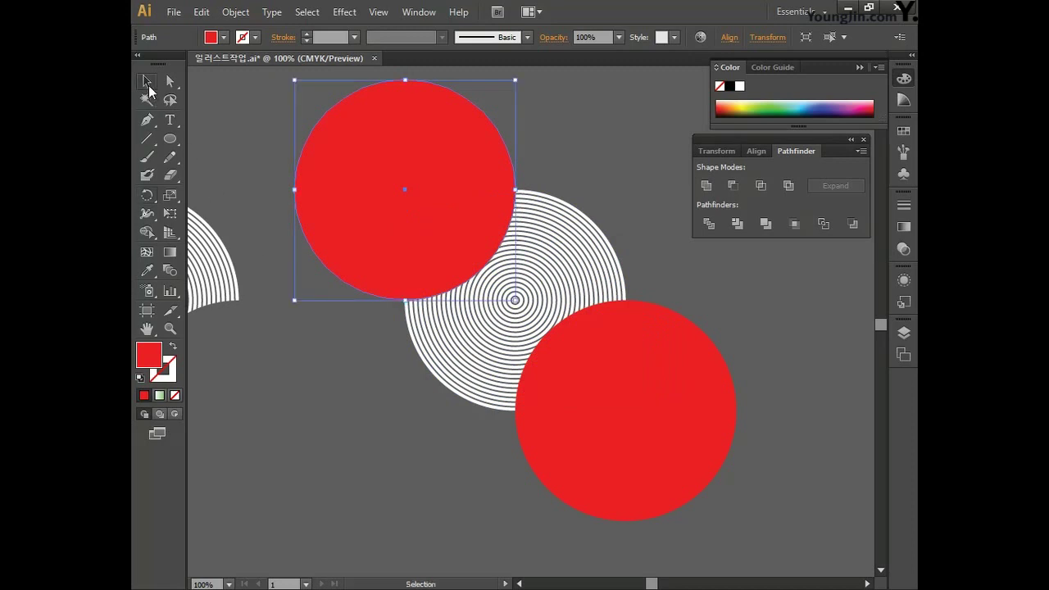
left_click(287, 97)
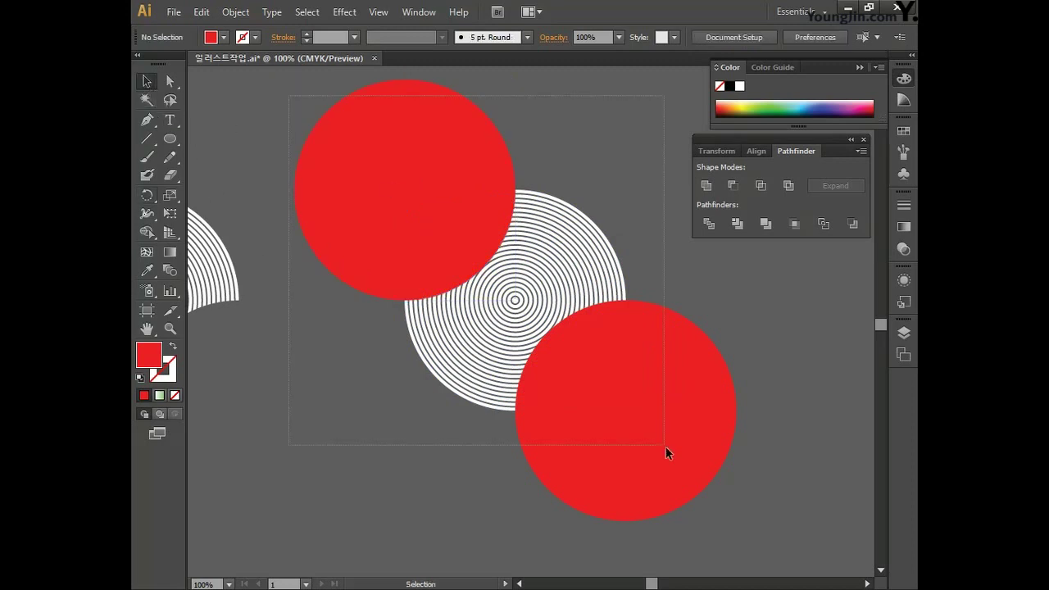
key("ctrl+a")
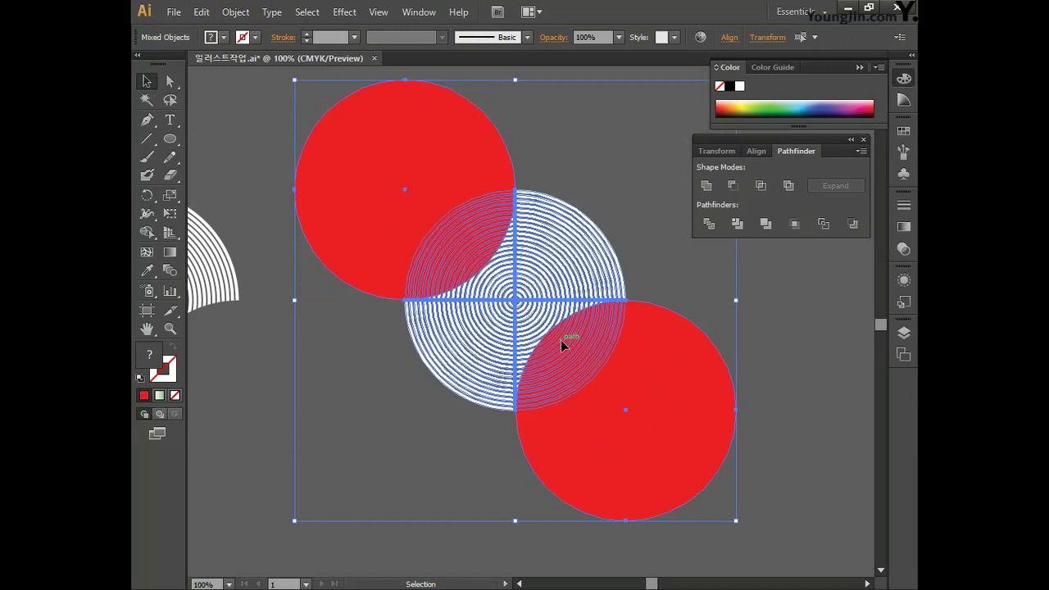
left_click(737, 183)
left_click(651, 189)
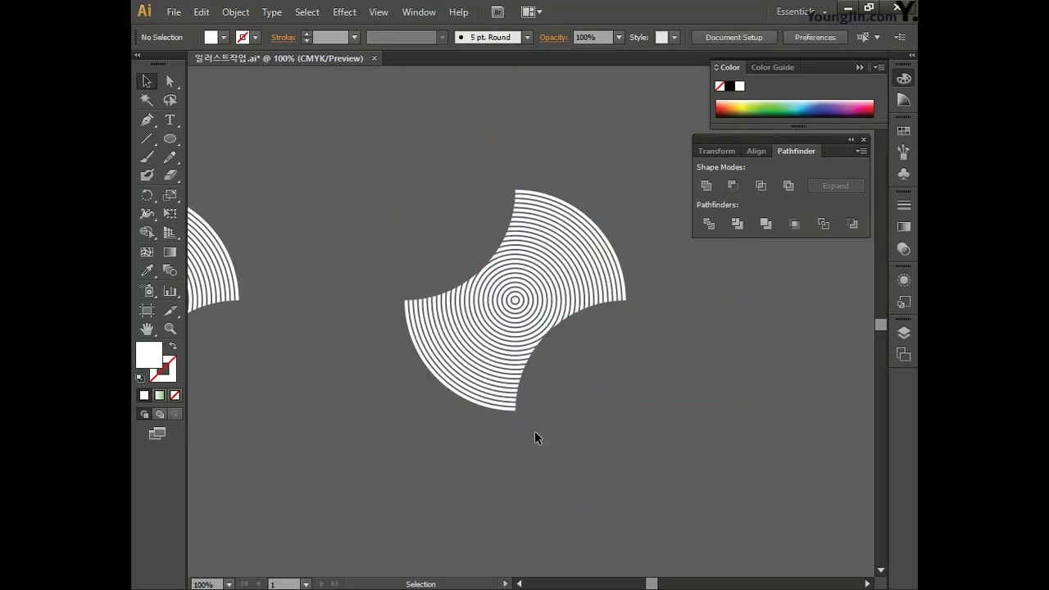
Step: Rotate the single-notched ring shape 45° clockwise so its notch faces straight down
left_click_drag(282, 433, 502, 423)
left_click_drag(666, 232, 653, 298)
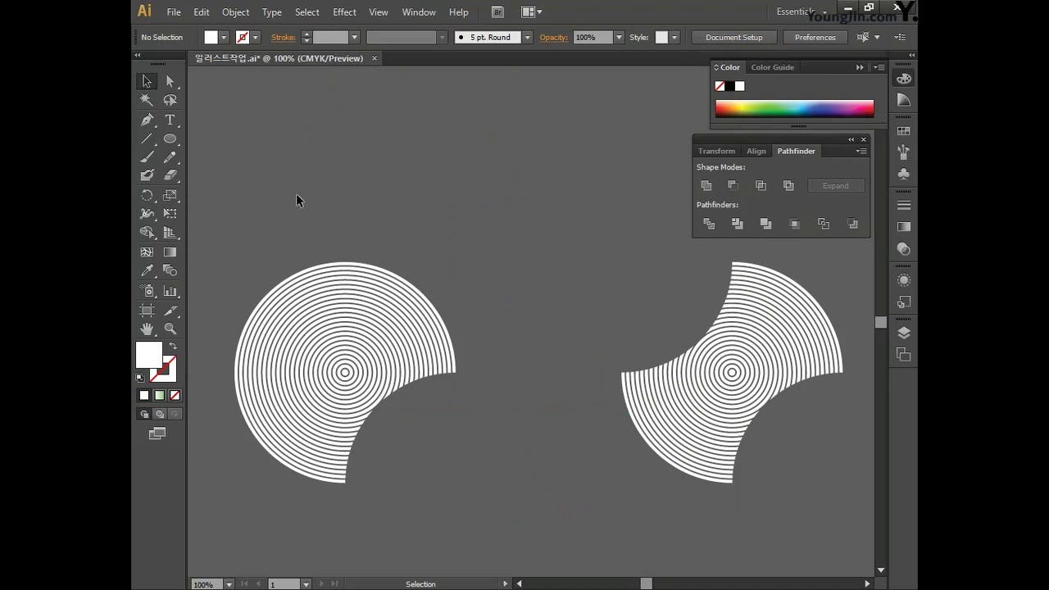
left_click_drag(262, 195, 451, 480)
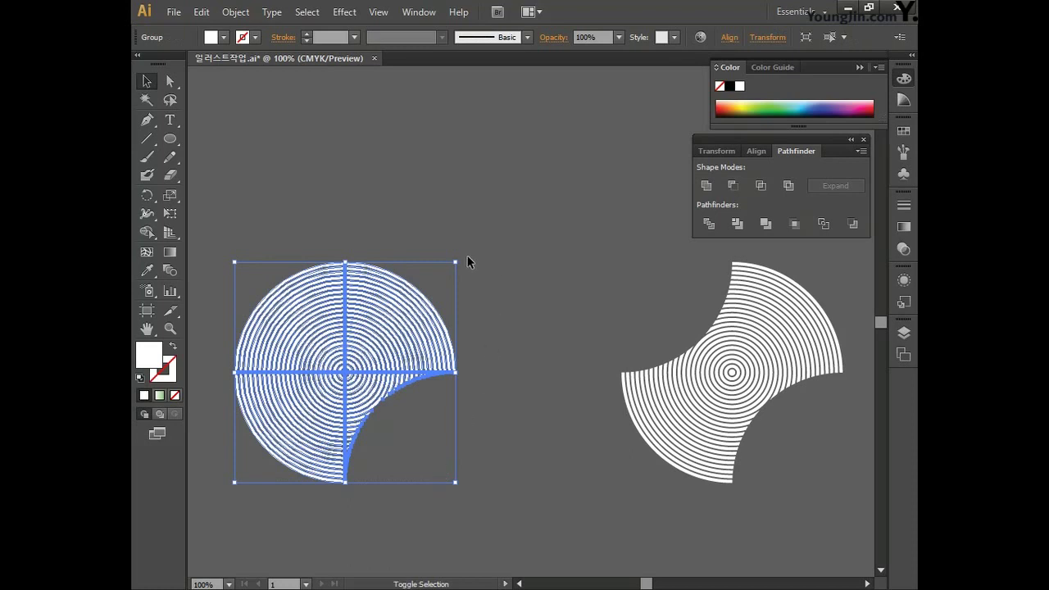
left_click_drag(464, 256, 500, 346)
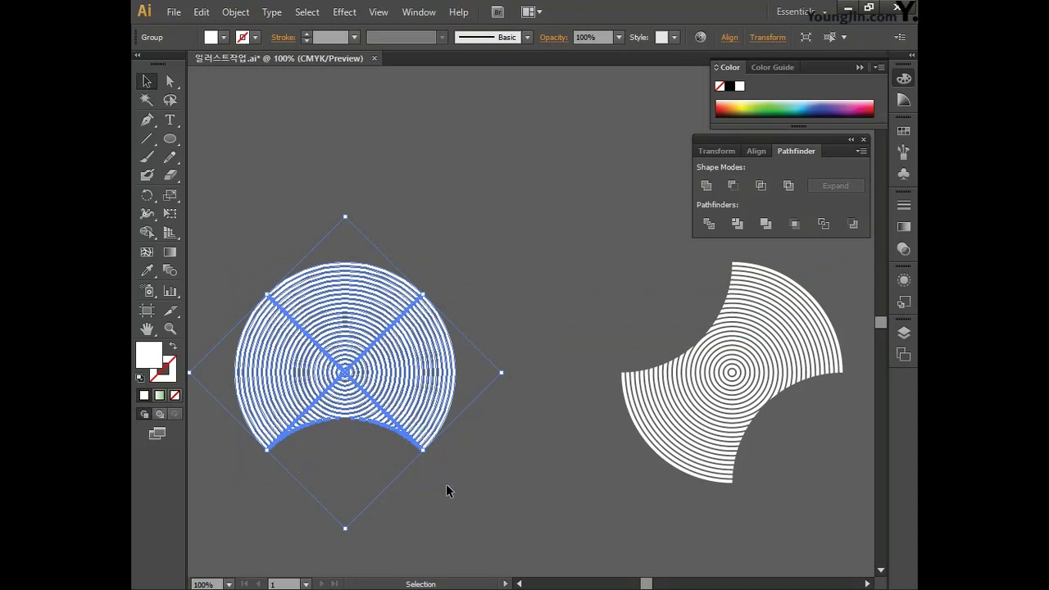
Step: Rotate the double-notched ring shape 45° counterclockwise so its notches face left and right
left_click_drag(721, 402, 802, 498)
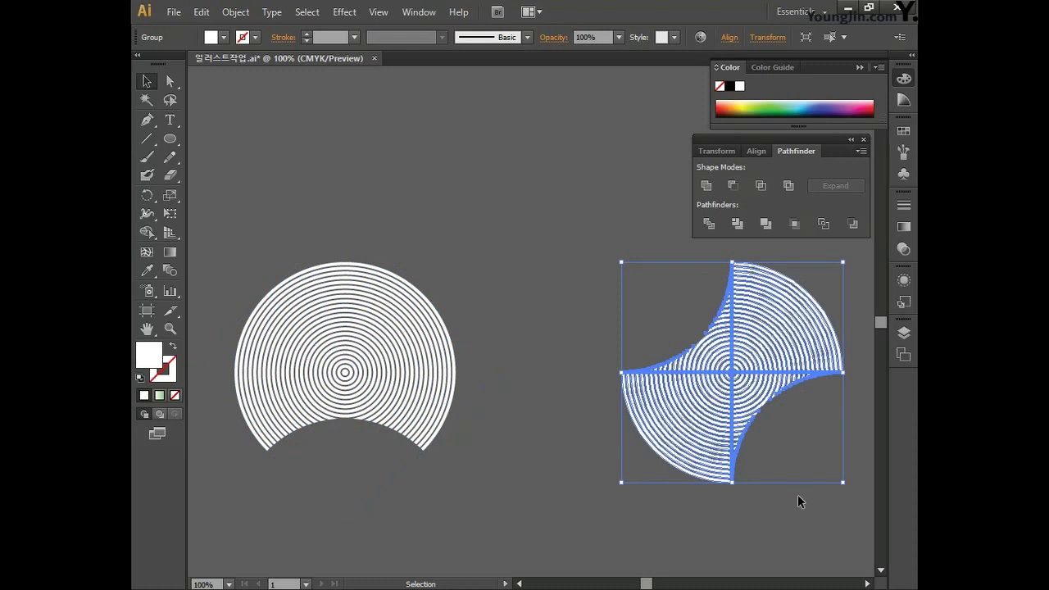
left_click_drag(614, 255, 562, 310)
key("space")
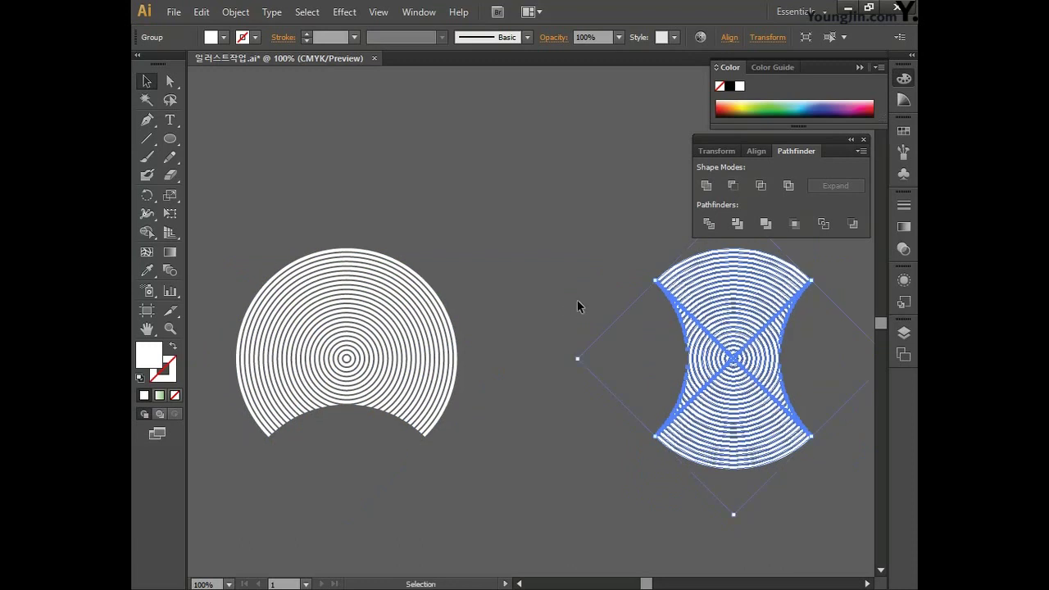
Step: Move the double-notched ring shape against the single-notched one so their edges meet, deselect it, and inspect the joint up close
left_click(638, 274)
left_click_drag(660, 282, 286, 458)
left_click(495, 430)
left_click(170, 328)
left_click_drag(239, 417, 306, 468)
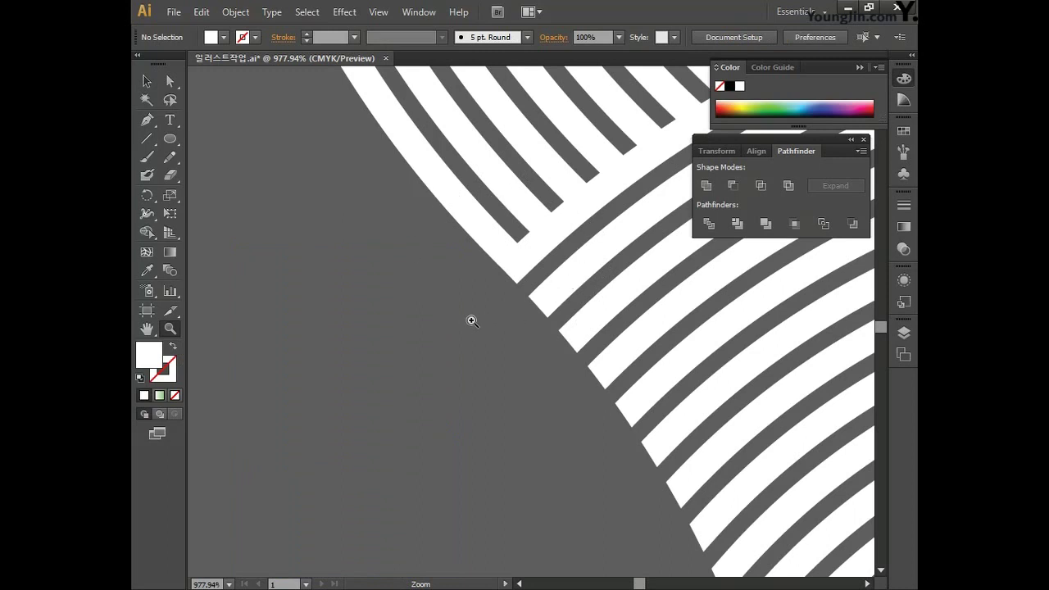
Step: Select both joined ring shapes and move them left to make room beside them
key("ctrl+1")
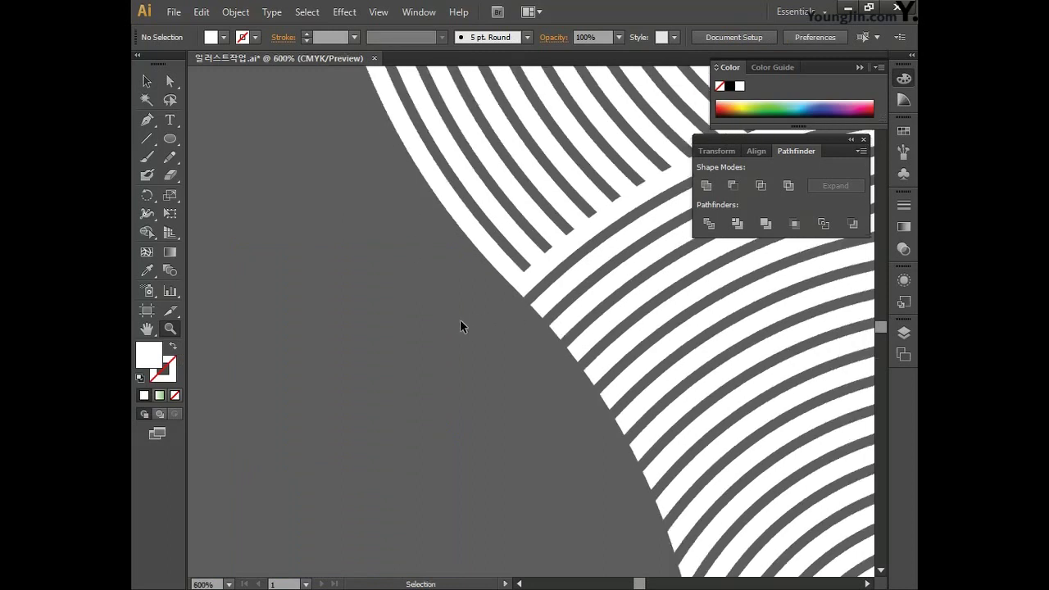
left_click_drag(460, 320, 363, 360)
left_click(147, 81)
left_click_drag(319, 142, 611, 528)
left_click_drag(524, 316, 398, 312)
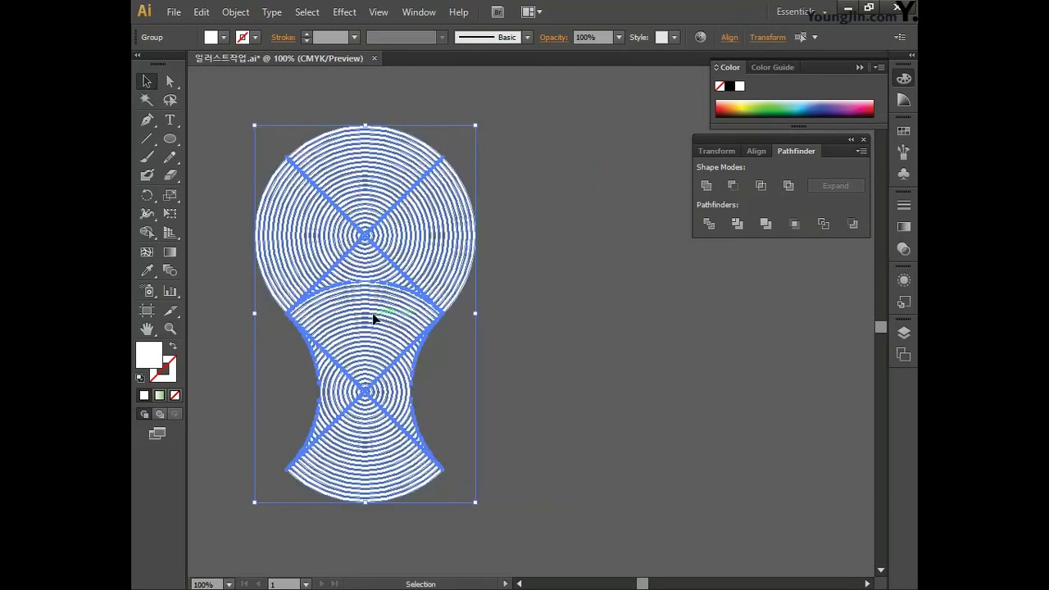
Step: Create a copy of the joined ring shapes rotated 180° about the right corner where the two shapes meet
key("r")
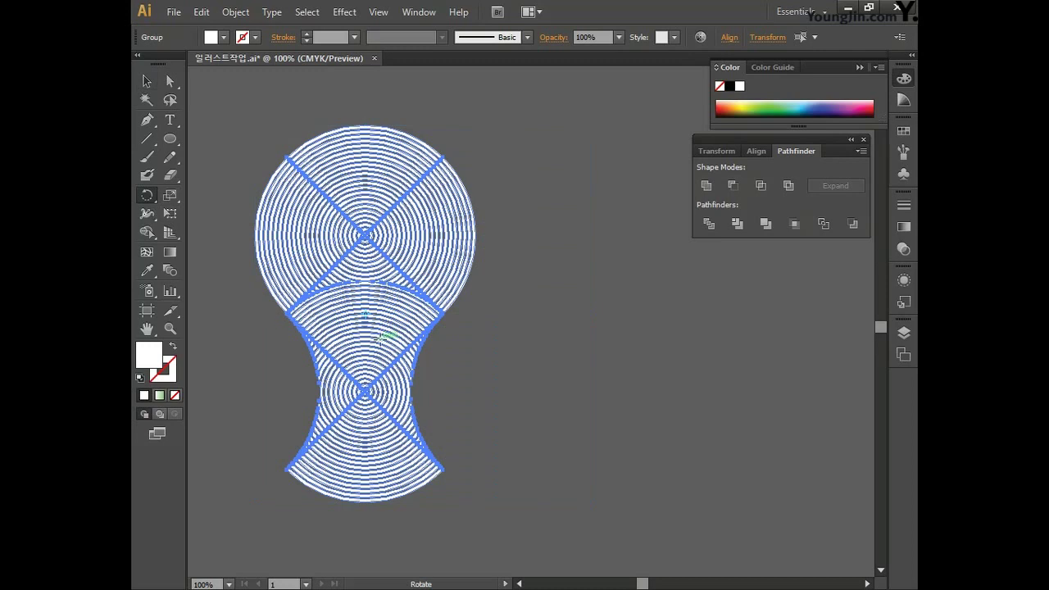
left_click(447, 316, "alt")
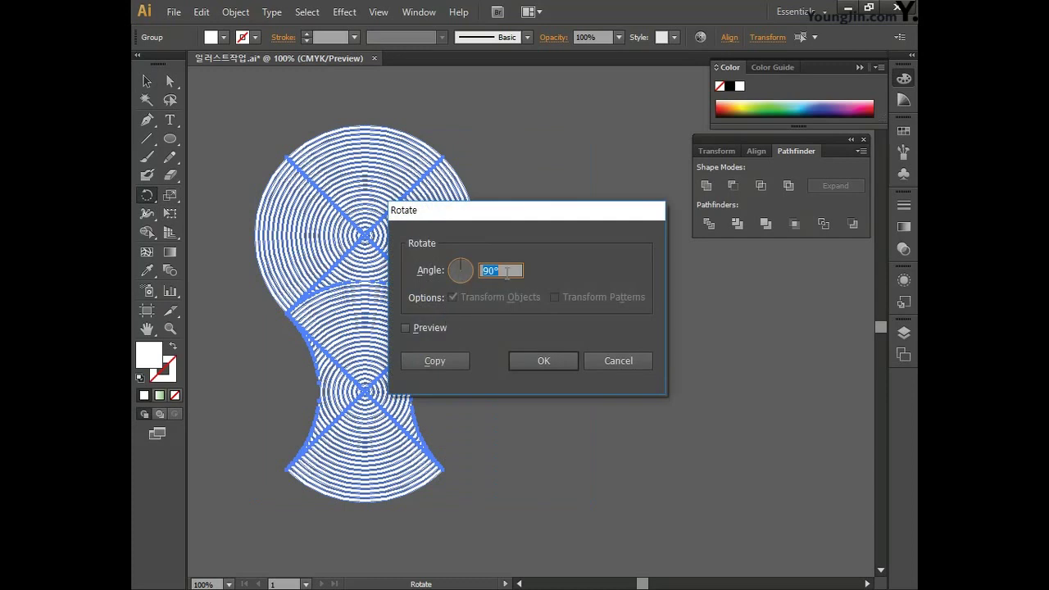
type("180")
left_click(445, 361)
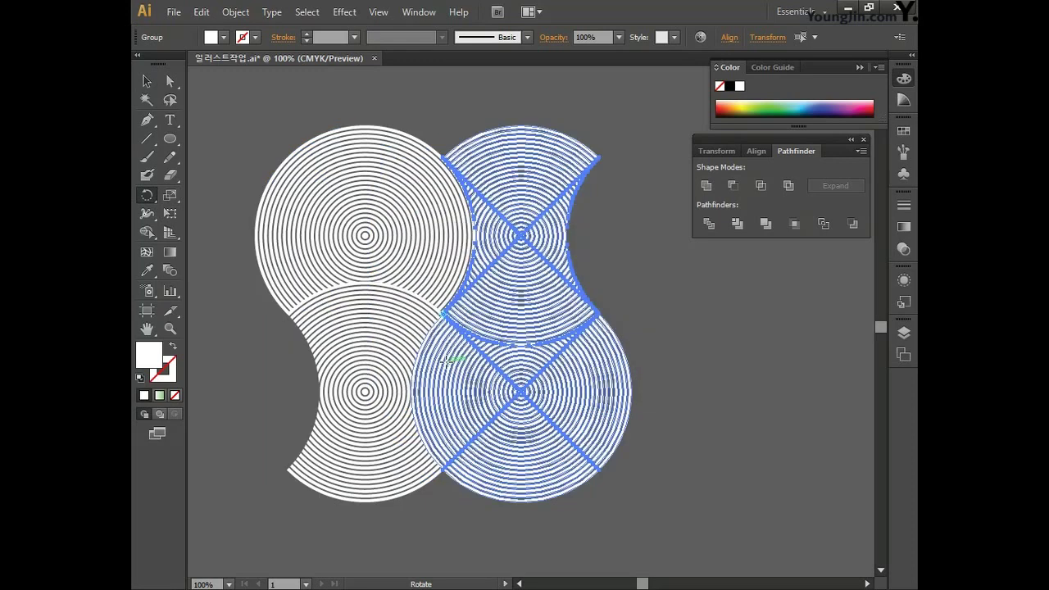
Step: Duplicate all four ring shapes horizontally so the copy interlocks with the originals' right edge, then deselect
left_click(146, 81)
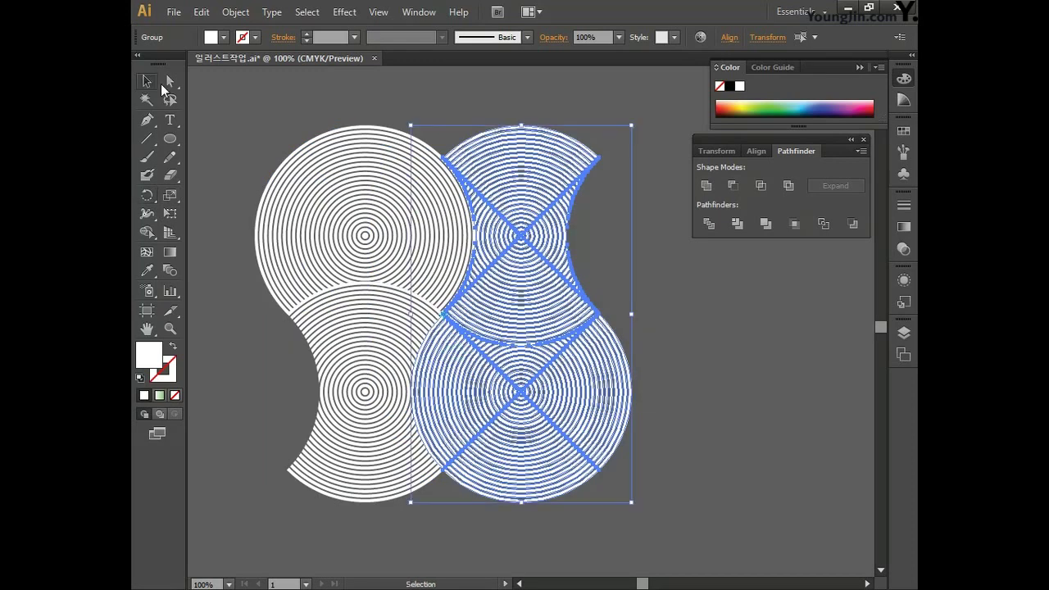
left_click(250, 118)
left_click_drag(230, 97, 654, 536)
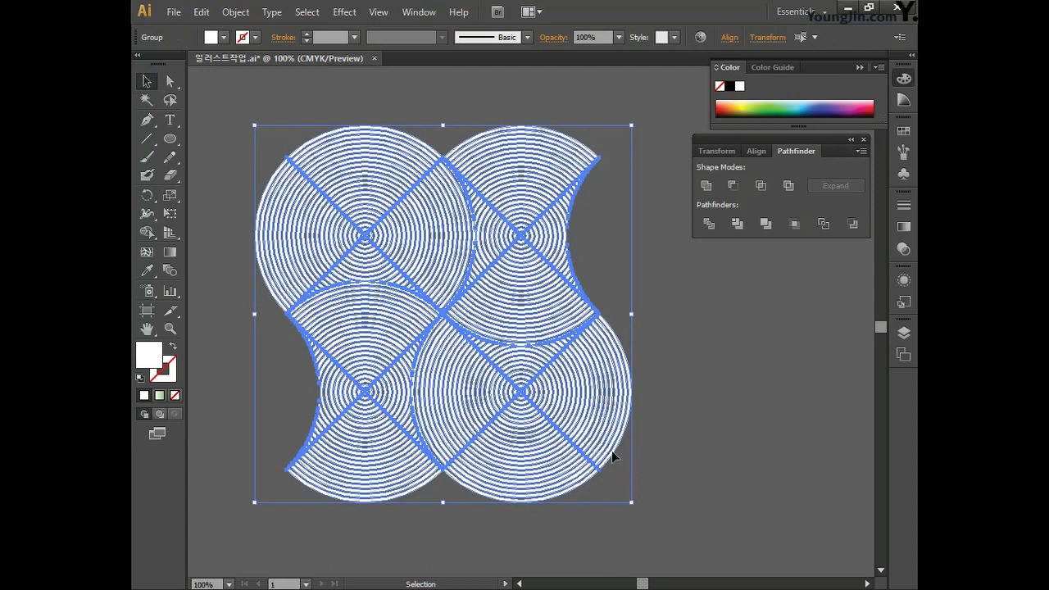
left_click_drag(292, 318, 618, 319)
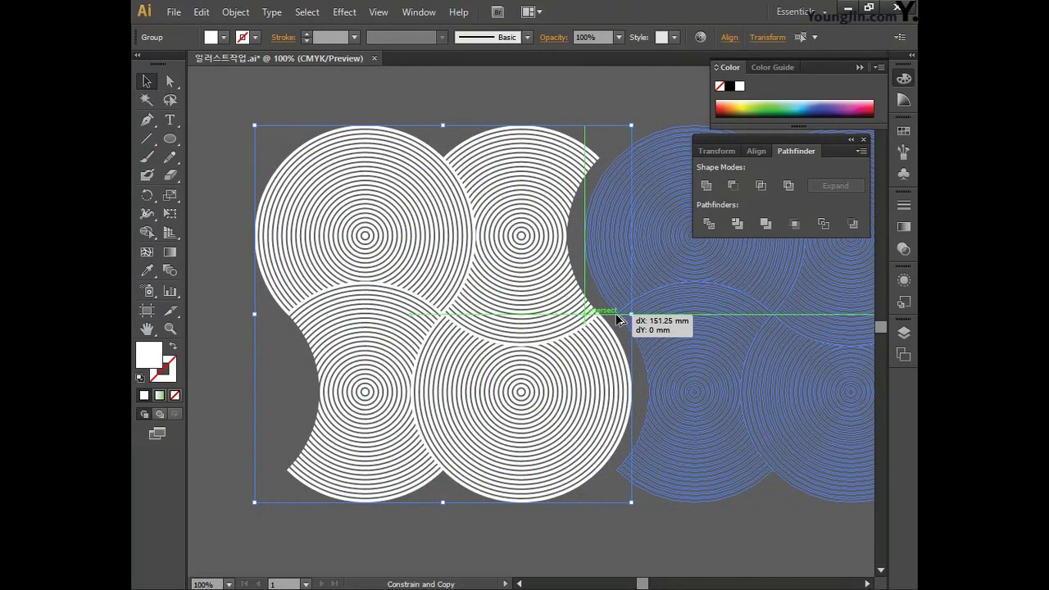
left_click_drag(618, 320, 602, 319)
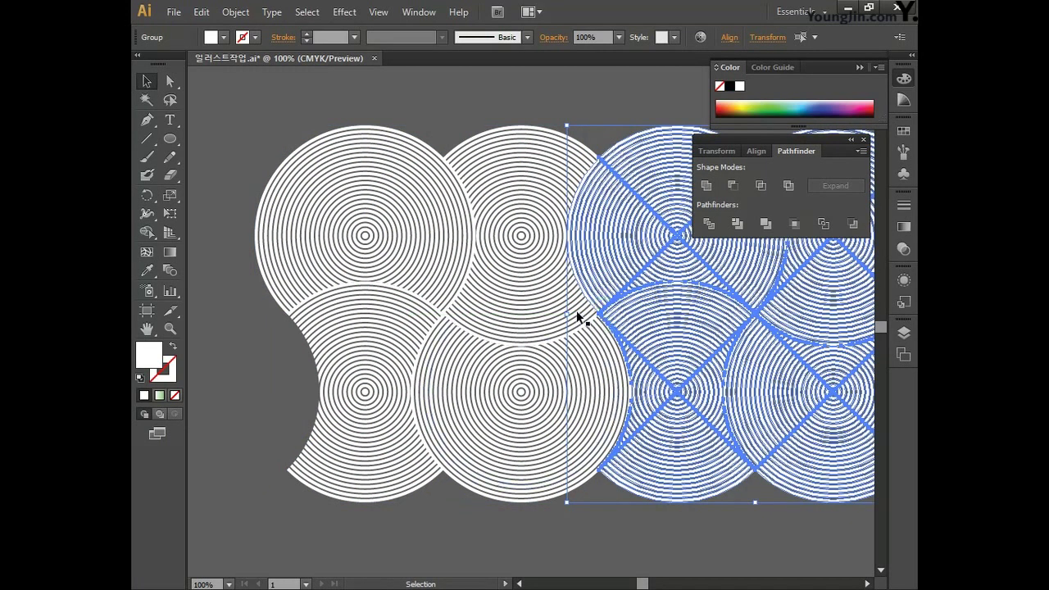
key("ctrl+minus")
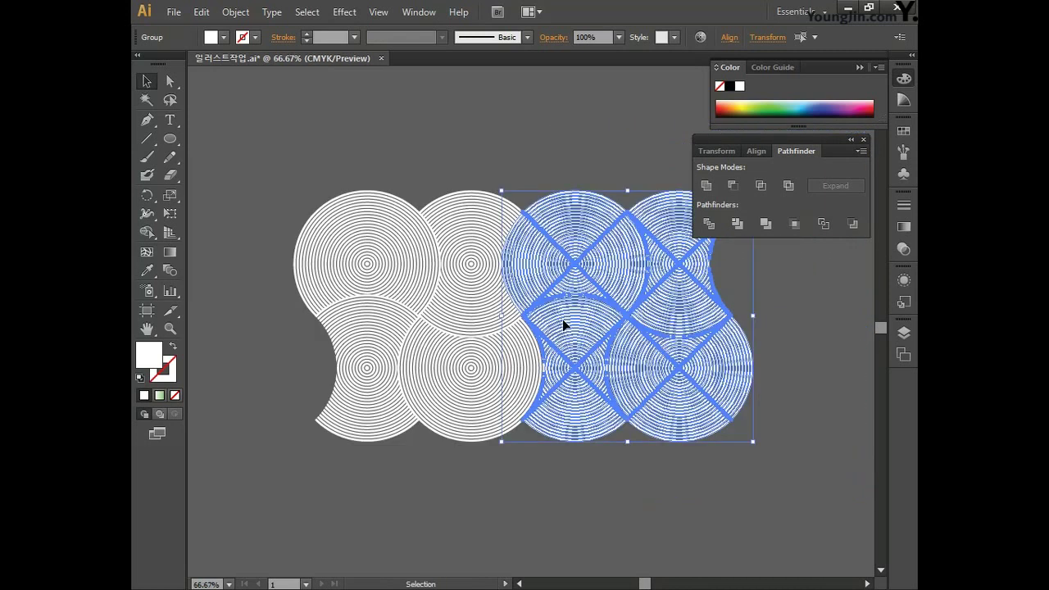
left_click(527, 150)
Step: Draw a white rectangle over the middle of the wave pattern, inside its scalloped outer edges
left_click_drag(527, 150, 524, 197)
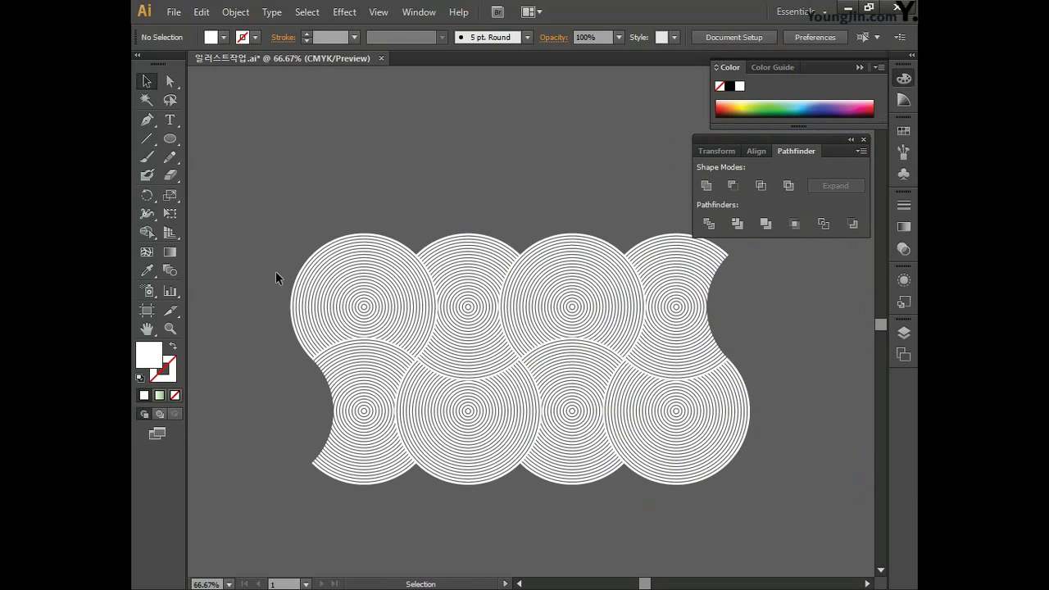
key("space")
left_click_drag(321, 196, 316, 198)
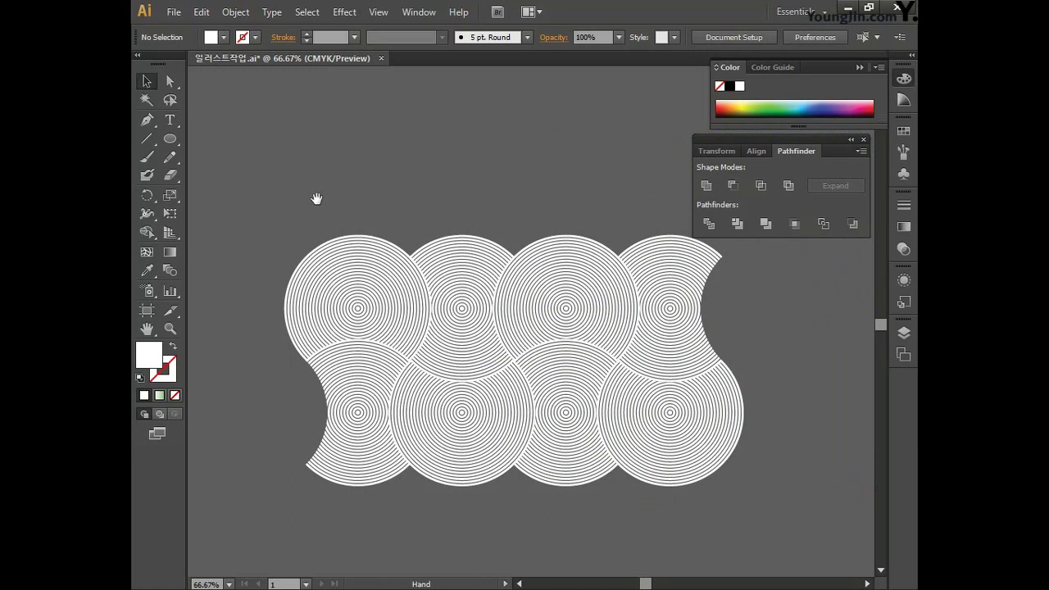
left_click_drag(169, 139, 238, 143)
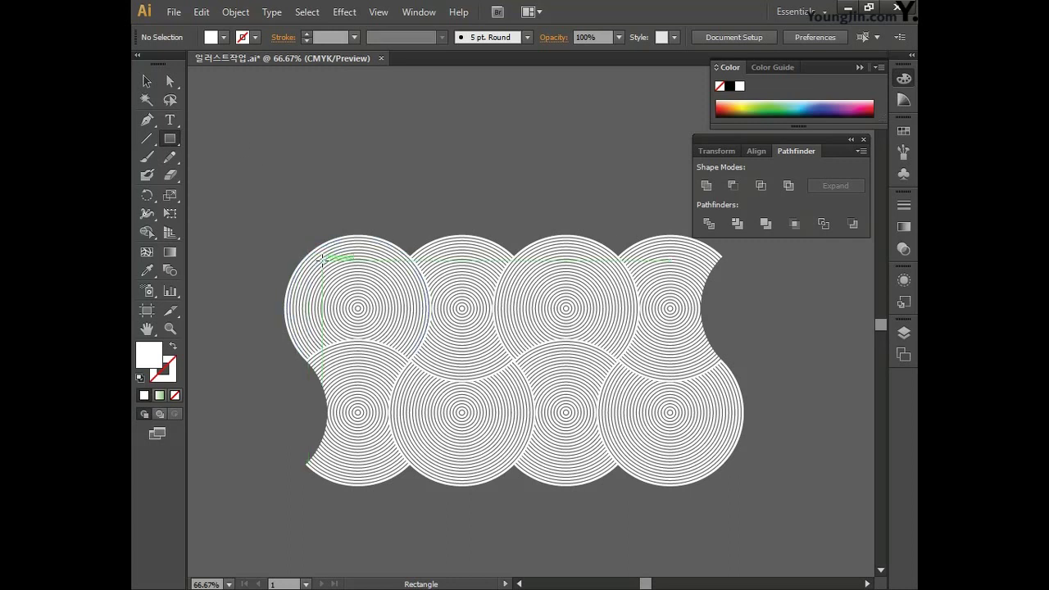
left_click_drag(322, 260, 704, 463)
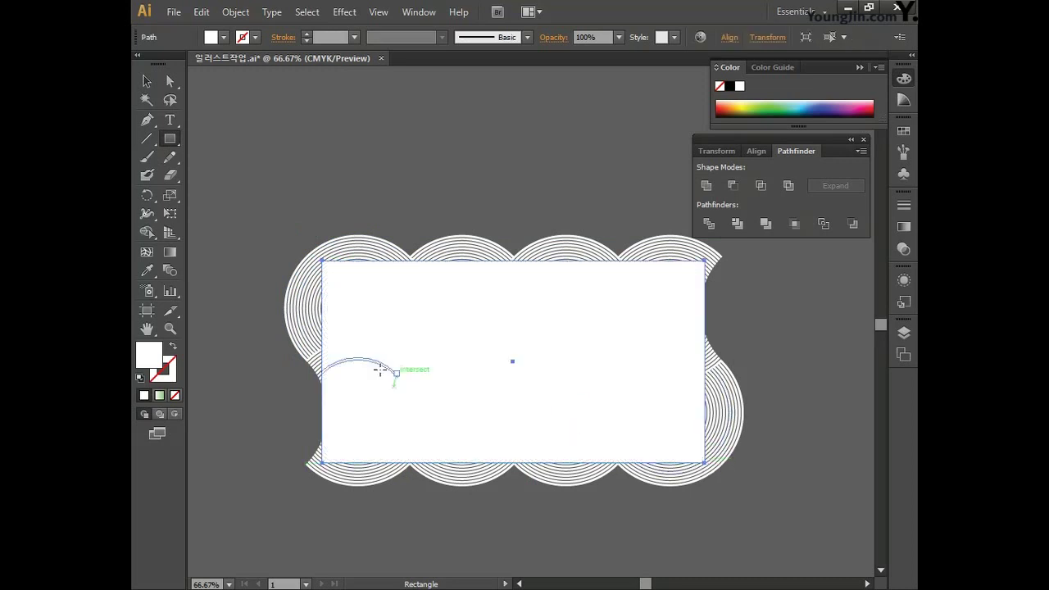
left_click(146, 81)
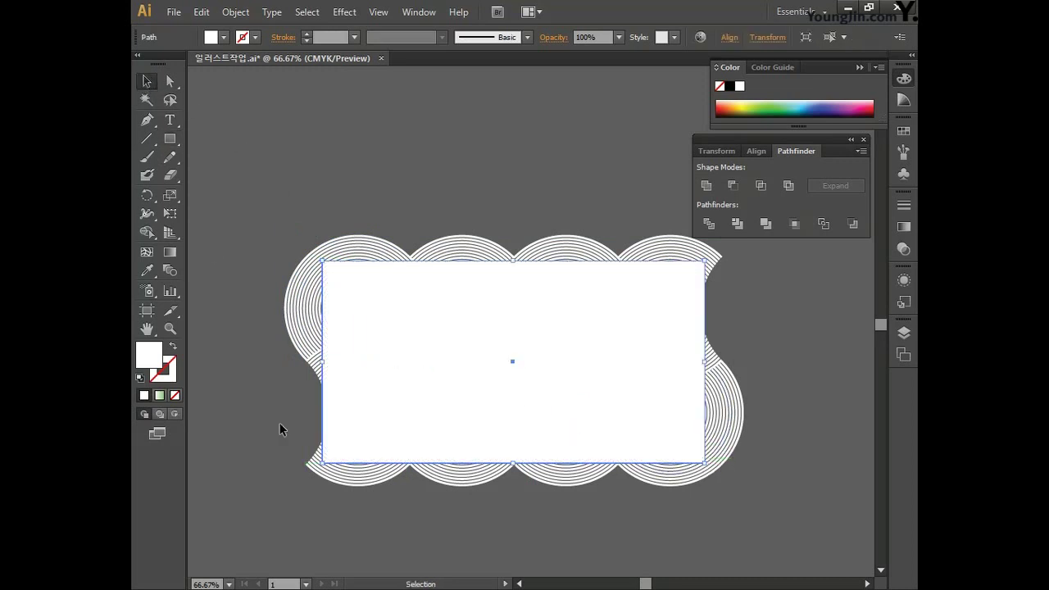
Step: Adjust the rectangle's left, right and top edges so it stays within the pattern and reaches the notches between the circles
left_click_drag(323, 360, 328, 360)
left_click_drag(516, 260, 525, 256)
left_click_drag(704, 358, 700, 319)
left_click_drag(538, 263, 528, 260)
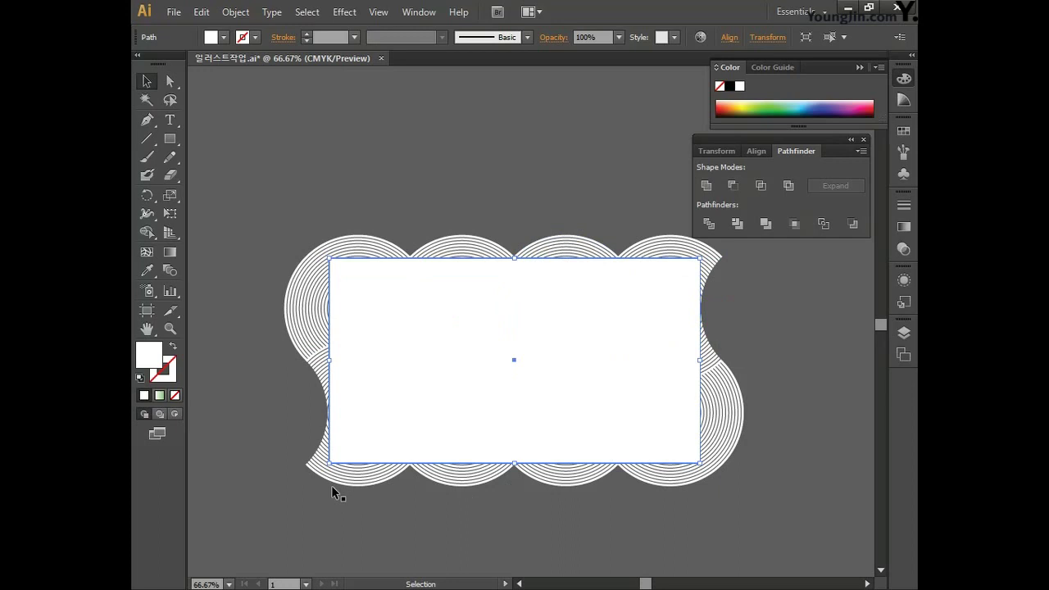
Step: Fill the rectangle covering the wave pattern with red
double_click(148, 353)
type("ff0000")
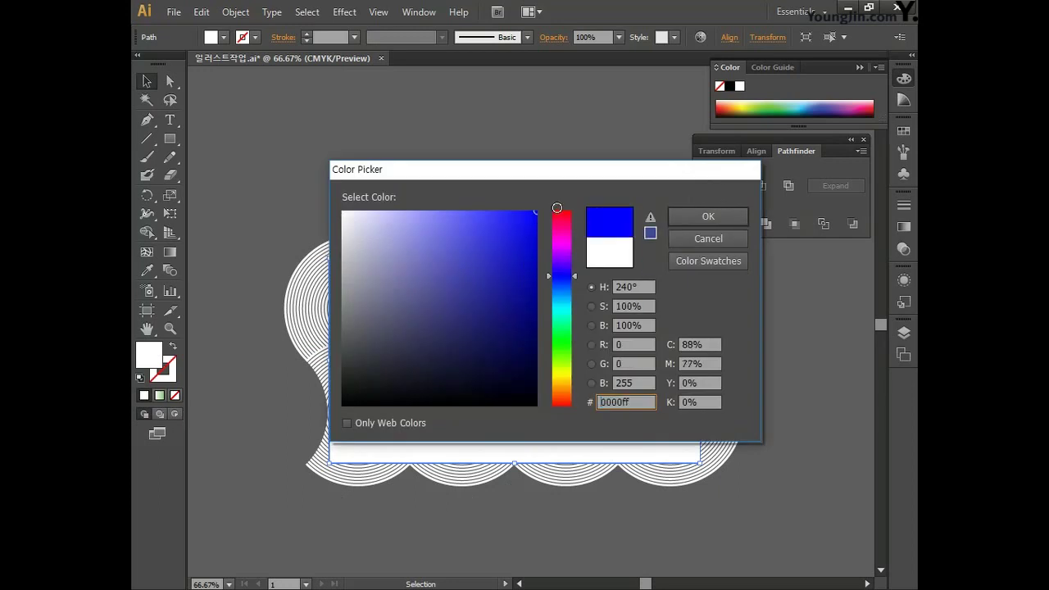
left_click(672, 215)
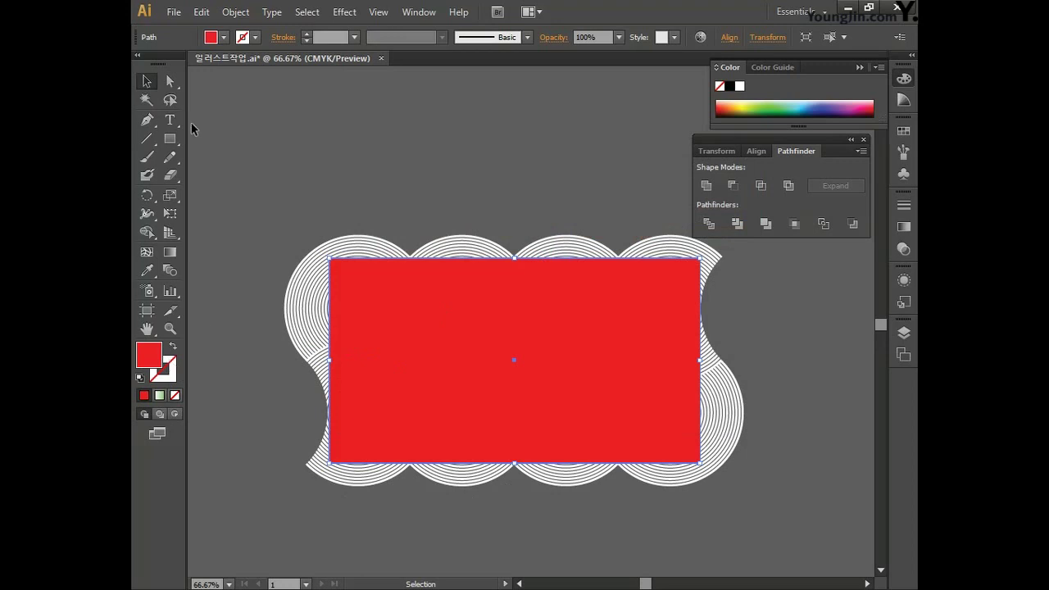
Step: Make a clipping mask from the red rectangle and all the ring shapes, and deselect the result
left_click_drag(250, 187, 793, 508)
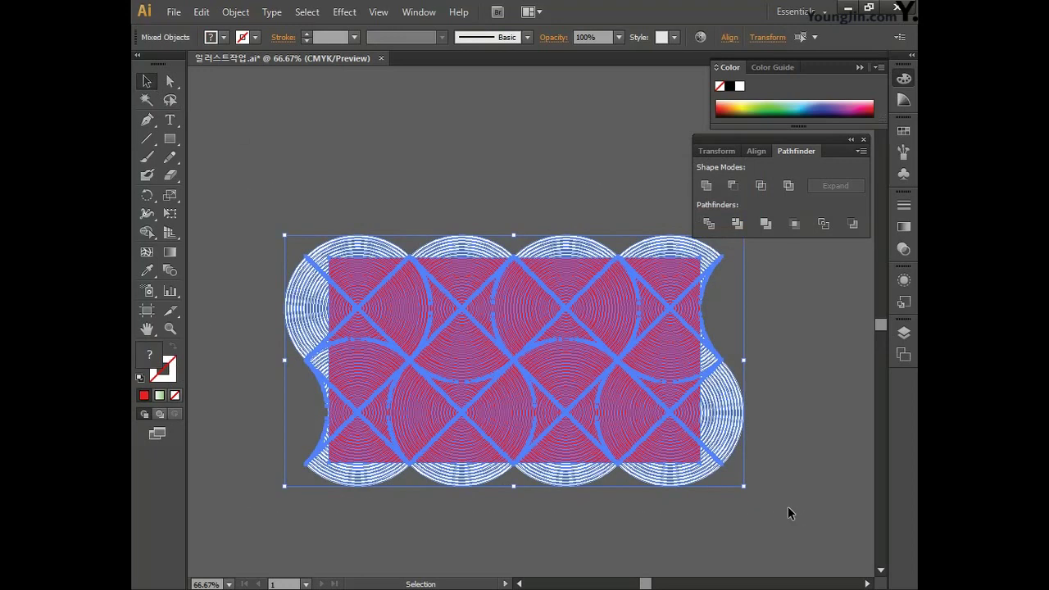
right_click(670, 368)
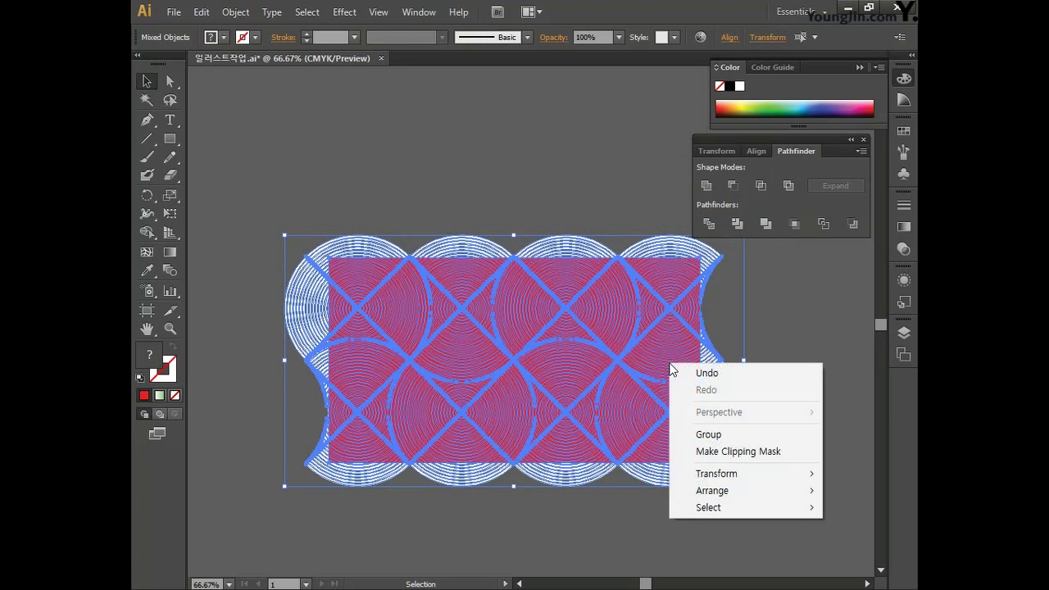
left_click(703, 452)
left_click(755, 433)
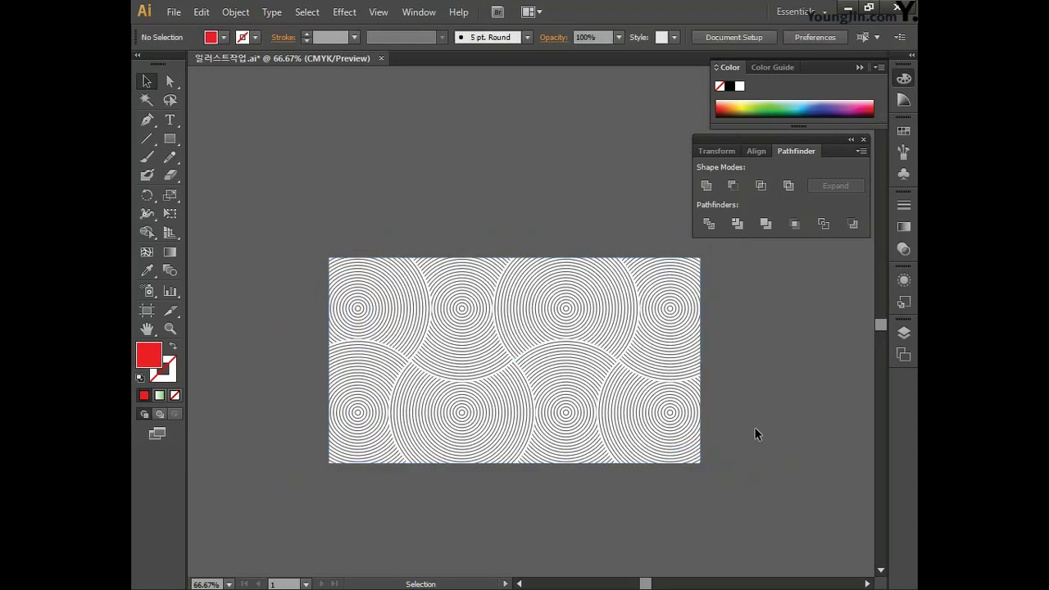
Step: Save the document with the finished wave pattern
left_click_drag(753, 434, 721, 375)
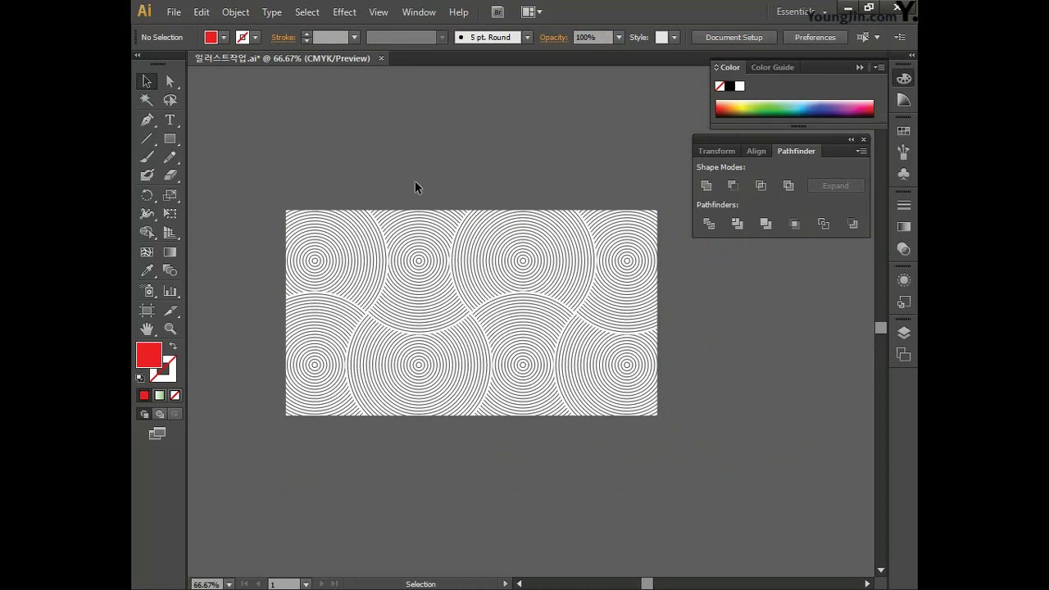
left_click(174, 11)
left_click(205, 135)
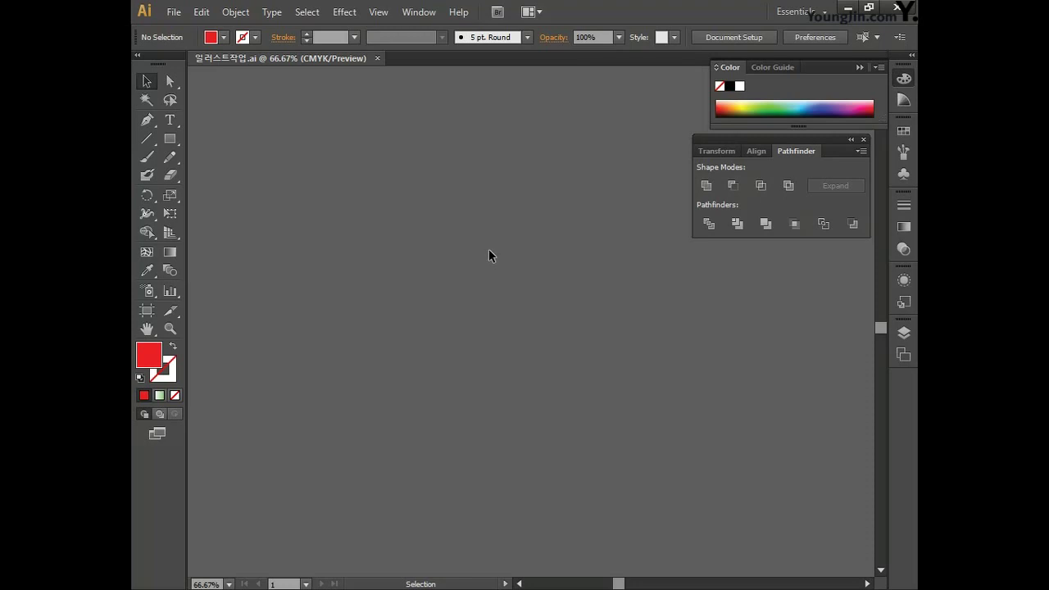
Step: Set up the Pen tool with no fill and a white (ffffff) stroke
left_click(147, 119)
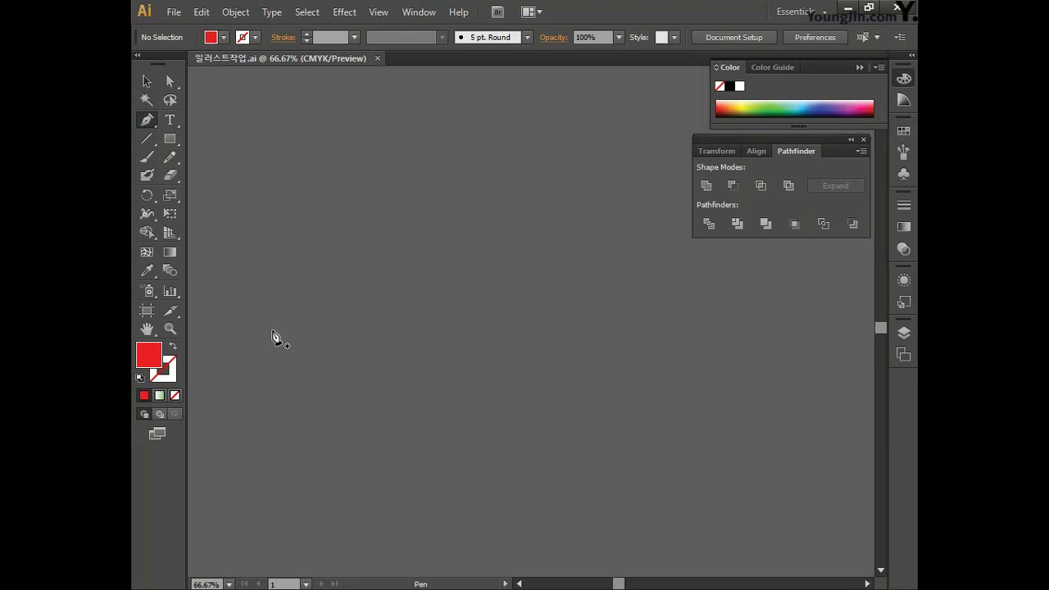
left_click(176, 395)
double_click(175, 377)
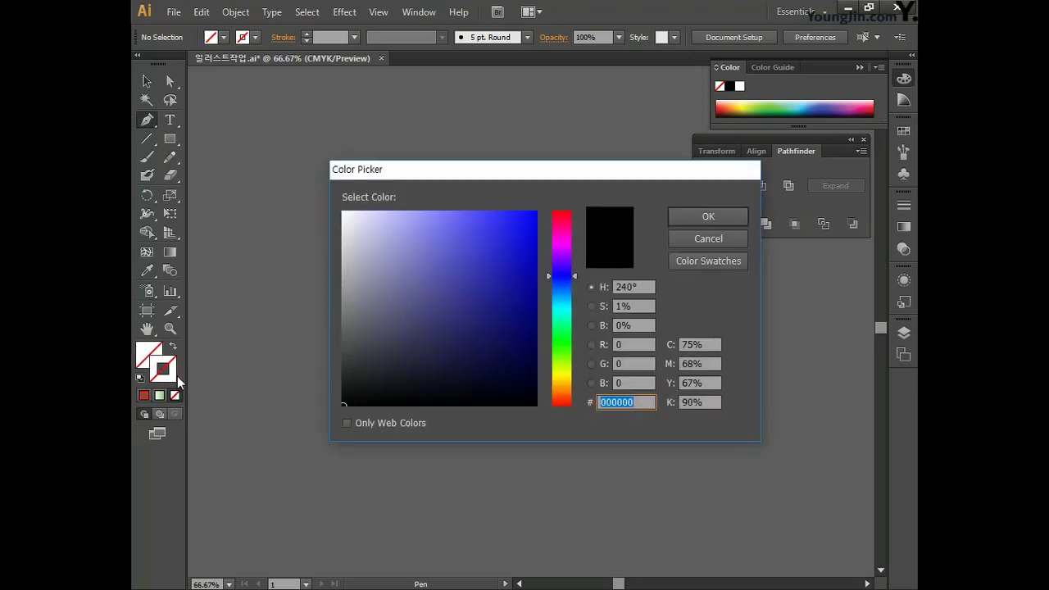
left_click_drag(399, 295, 327, 206)
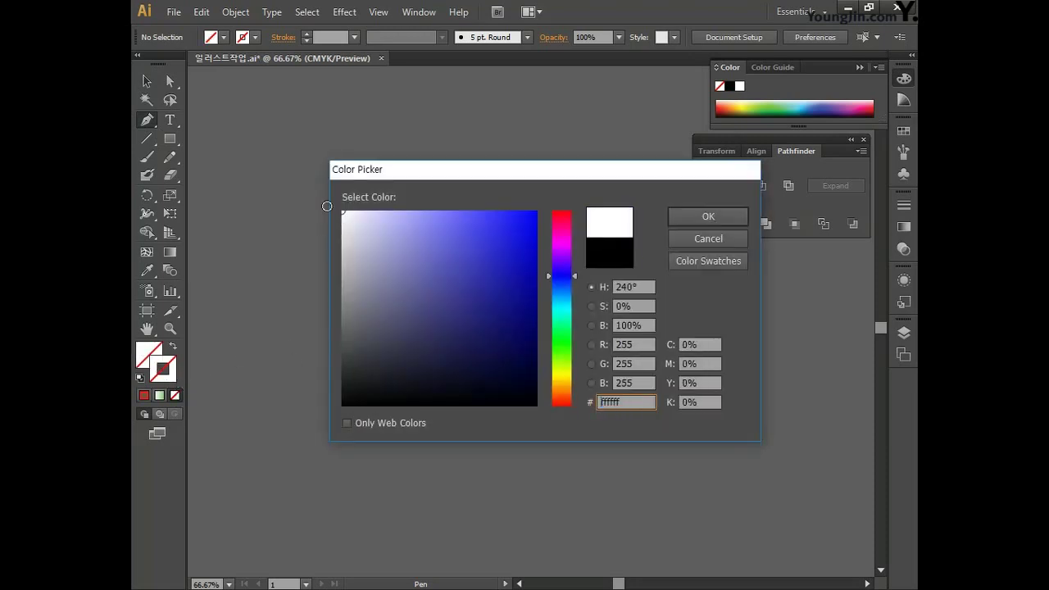
left_click(703, 217)
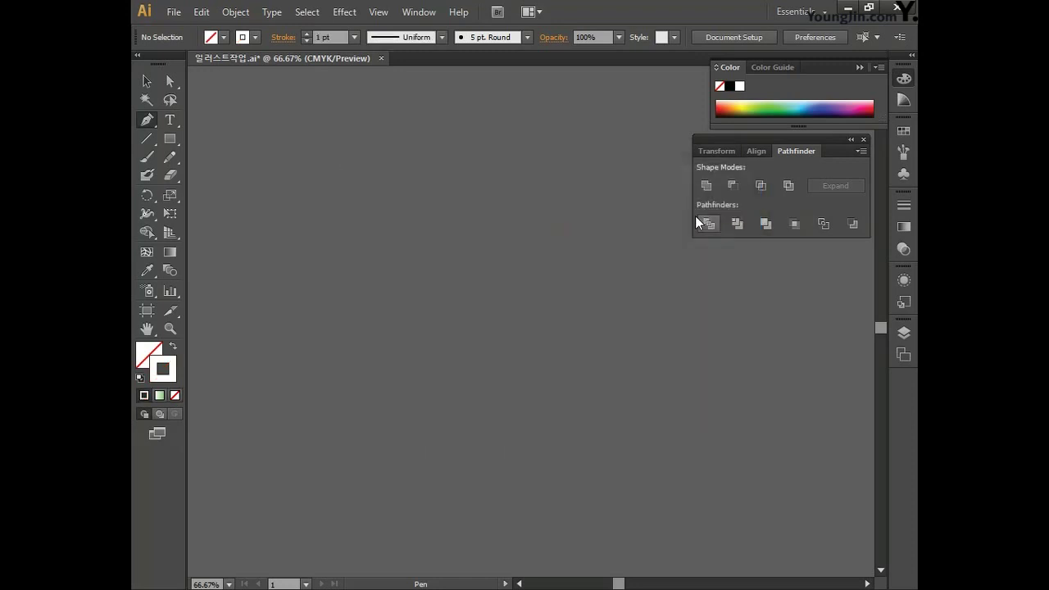
Step: Draw an open path with a long slanting tail that curls clockwise into a spiral at its right end
left_click(263, 378)
left_click(500, 315)
left_click_drag(678, 286, 719, 286)
left_click_drag(720, 435, 656, 459)
left_click_drag(550, 399, 579, 357)
left_click_drag(658, 331, 633, 397)
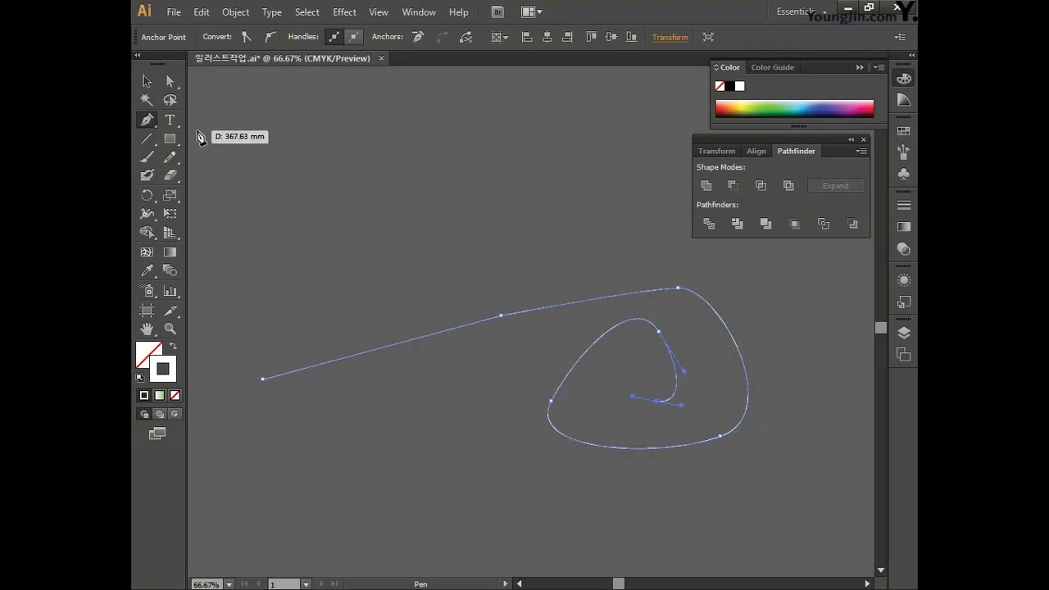
Step: Reposition the spiral path's anchors along its tail, crest and inner end to give the curl a rounder shape
key("a")
left_click(148, 119)
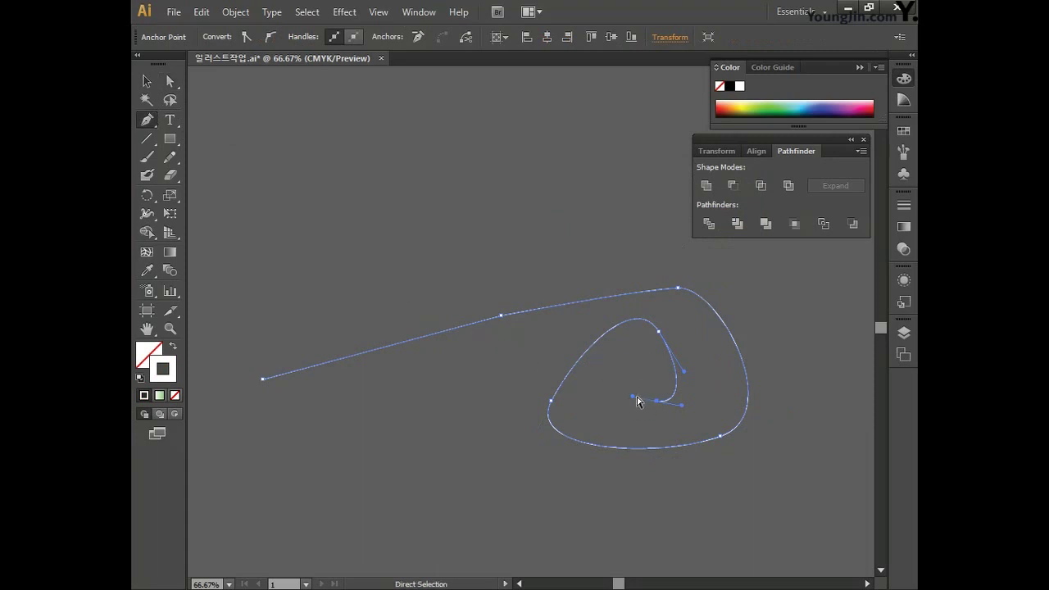
left_click_drag(661, 330, 700, 363)
left_click_drag(571, 396, 546, 450)
left_click_drag(658, 407, 645, 412)
left_click_drag(679, 290, 651, 271)
left_click_drag(500, 315, 508, 321)
left_click_drag(262, 377, 284, 379)
left_click_drag(660, 271, 683, 281)
Step: Smooth the spiral's lower and inner turns by adjusting their anchor points and curve handles
left_click_drag(720, 435, 715, 426)
left_click_drag(571, 396, 590, 394)
left_click_drag(664, 335, 675, 327)
left_click_drag(632, 385, 665, 419)
left_click_drag(675, 327, 686, 323)
left_click_drag(635, 386, 697, 424)
left_click(714, 427)
left_click_drag(679, 459, 782, 390)
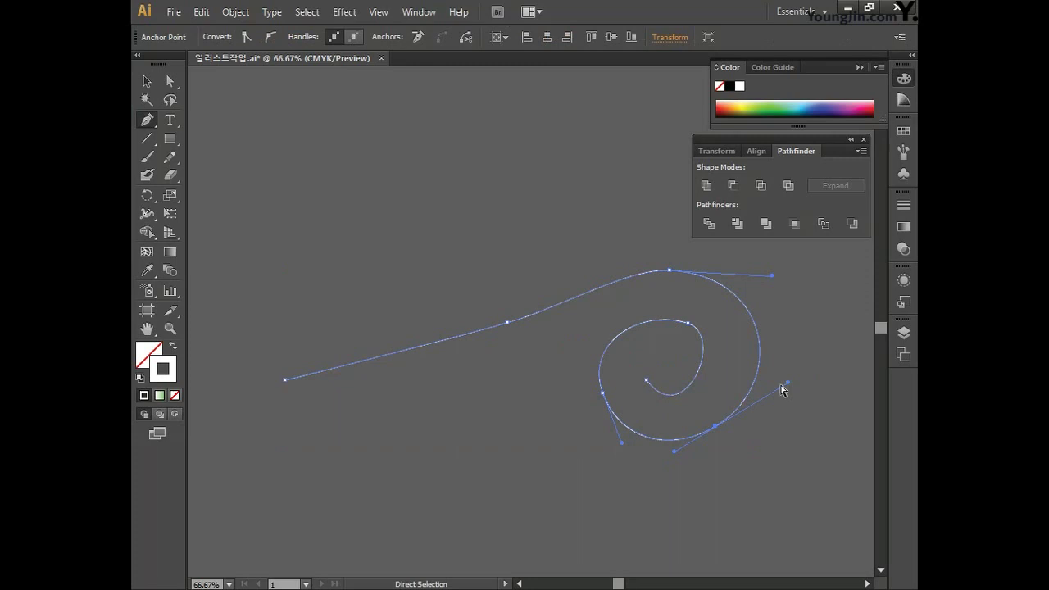
left_click_drag(694, 329, 753, 351)
left_click_drag(679, 271, 679, 267)
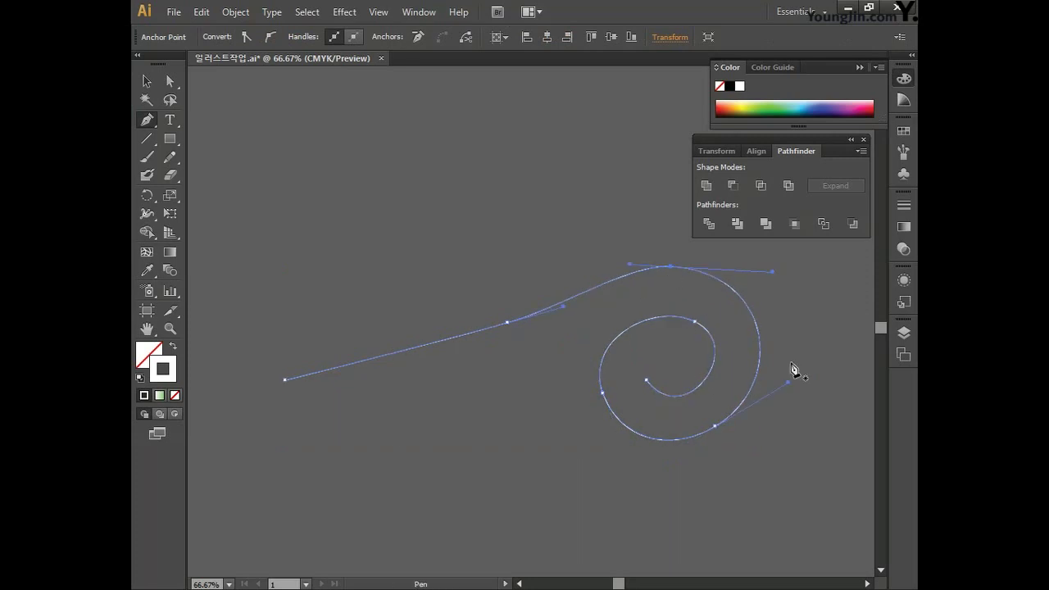
Step: Continue the path from the tail's end around the outside of the spiral and close it at the inner end
left_click(285, 379)
left_click_drag(295, 356, 333, 344)
left_click(495, 294)
left_click(660, 228)
left_click_drag(809, 288, 814, 306)
left_click_drag(734, 469, 703, 475)
left_click_drag(557, 377, 604, 301)
left_click_drag(676, 296, 722, 299)
mouse_move(718, 401)
left_mouse_down()
mouse_move(696, 416)
mouse_move(702, 410)
left_mouse_up()
left_click(646, 380)
Step: Adjust the closed scroll outline's inner anchors to even out the spacing between its turns
left_click(686, 435)
left_click_drag(675, 296, 687, 293)
left_click(558, 377)
left_click_drag(558, 381, 562, 379)
left_click_drag(693, 484, 627, 250)
left_click(671, 434)
left_click_drag(671, 434, 631, 410)
Step: Round the scroll's lower outer curve and shift its pointed inner tip slightly left
left_click(536, 401)
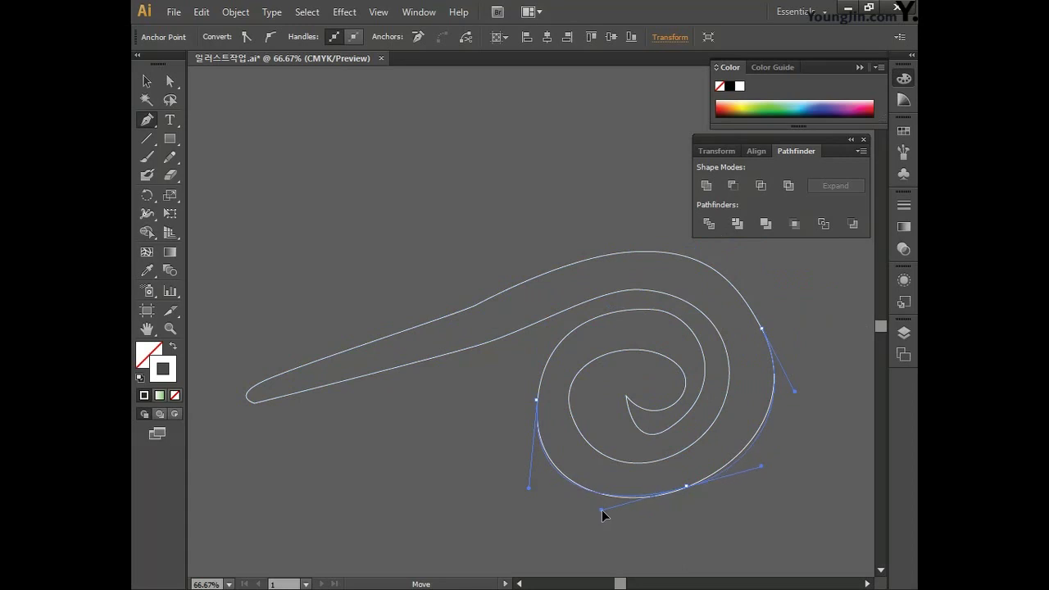
left_click_drag(688, 490, 761, 467)
left_click_drag(535, 400, 534, 402)
left_click_drag(626, 397, 611, 402)
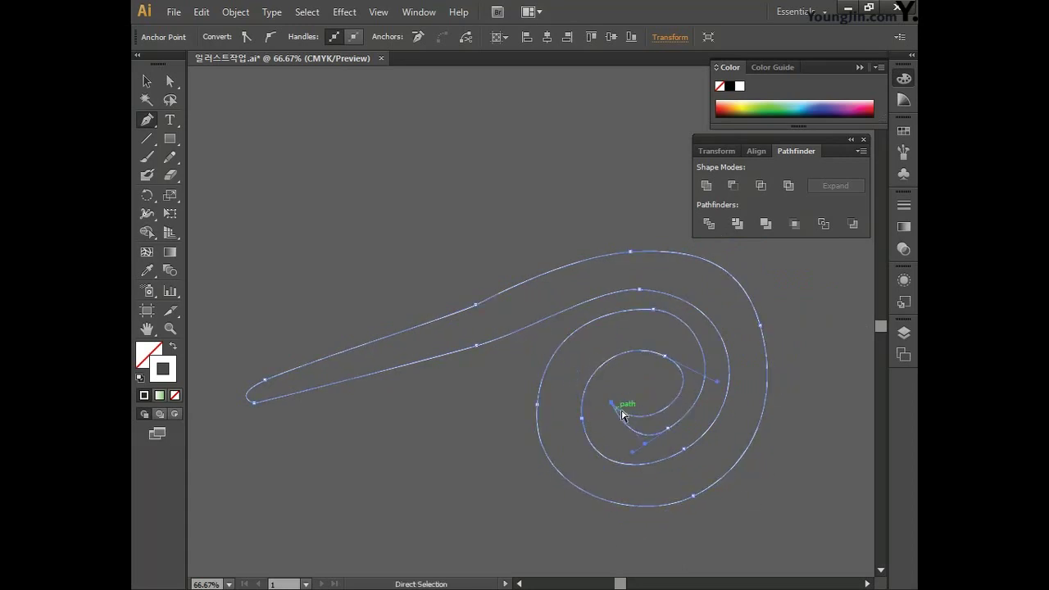
Step: Lower the anchor where the tail's upper edge meets the curl and adjust the right outer anchor
left_click_drag(475, 305, 471, 315)
left_click_drag(759, 323, 762, 332)
left_click(468, 318)
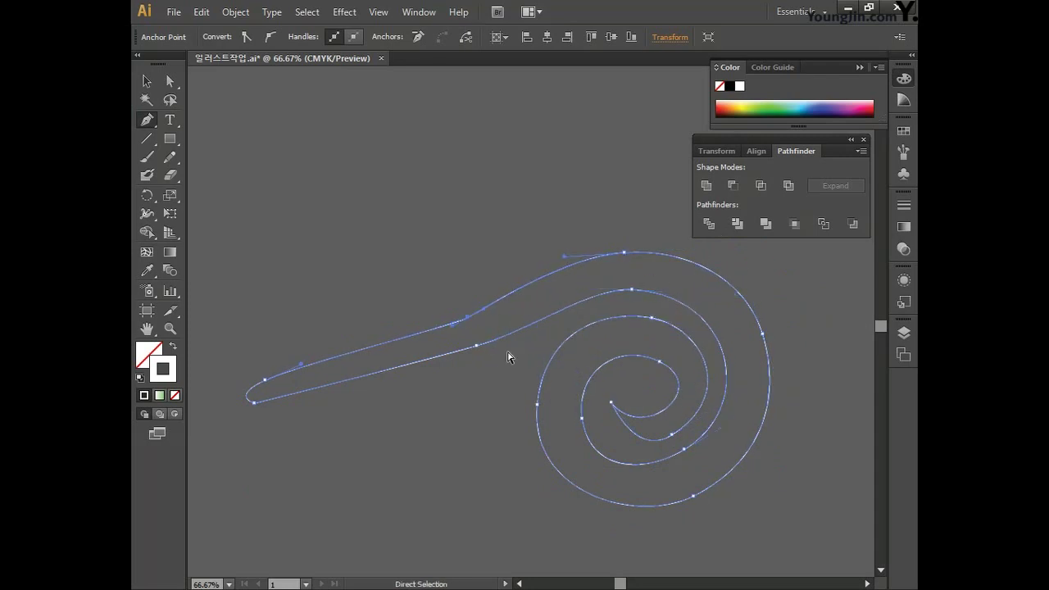
Step: Pull the scroll's left, bottom and top outer anchors inward to narrow the band around the curl
left_click_drag(582, 418, 543, 405)
left_click_drag(693, 495, 694, 483)
left_click_drag(782, 399, 779, 396)
left_click_drag(626, 253, 629, 257)
left_click_drag(542, 406, 546, 407)
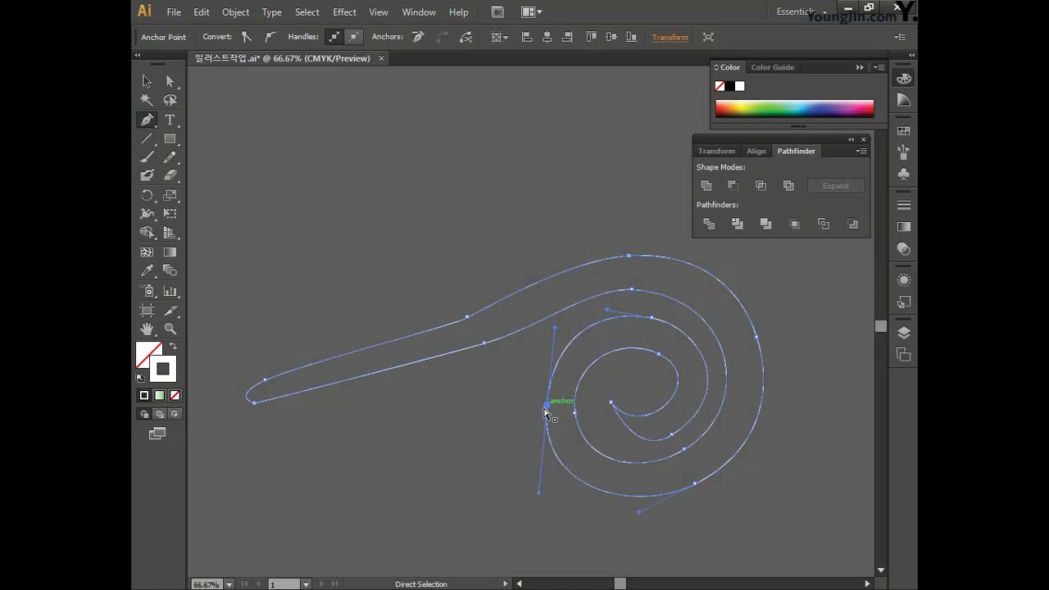
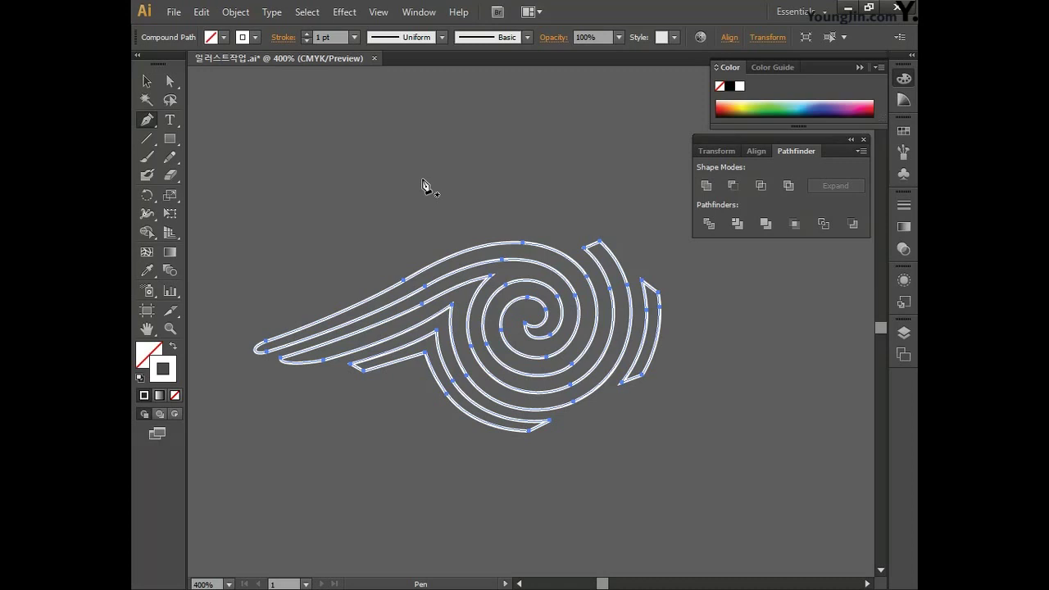
Step: Fill the wing-like scroll compound path with white by setting C, M, Y and K all to 0%
double_click(161, 359)
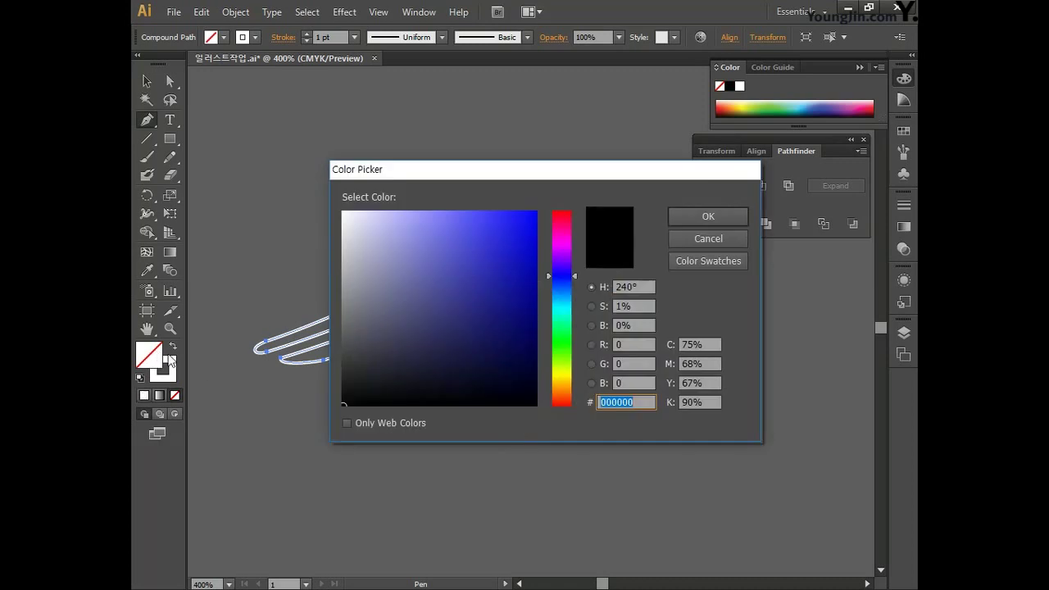
left_click(697, 344)
type("0")
key("Tab")
type("0")
key("Tab")
type("0")
key("Tab")
type("0")
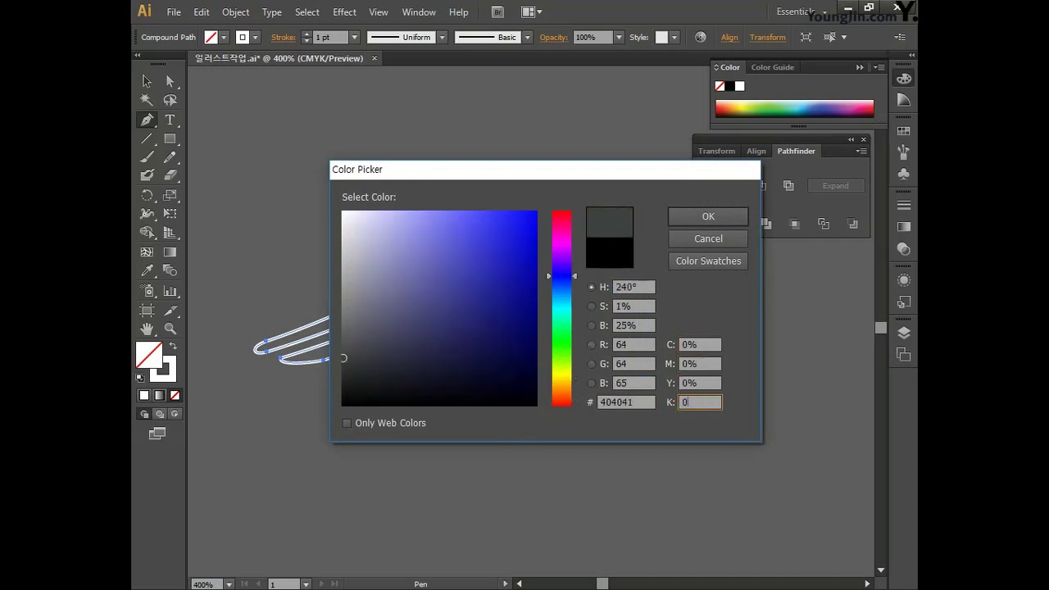
left_click(696, 215)
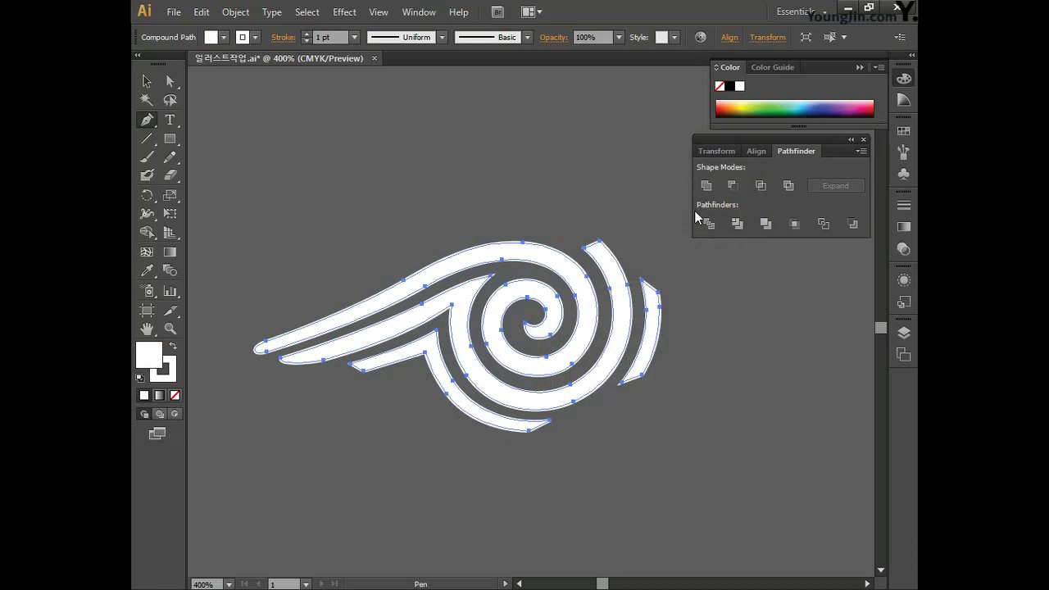
Step: Remove the stroke from the white scroll motif
left_click(163, 370)
left_click(174, 395)
key("x")
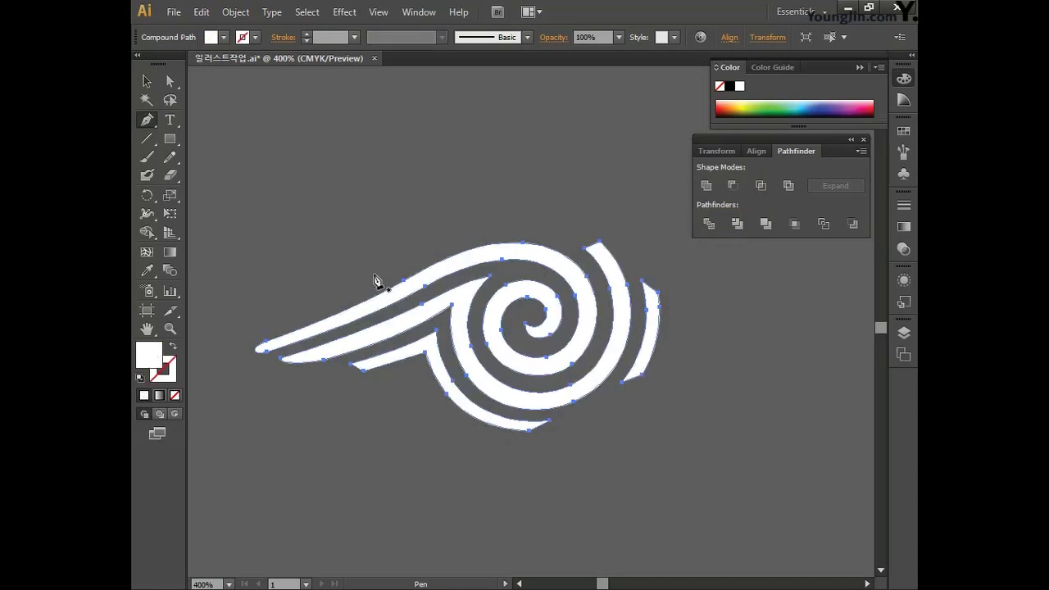
Step: Combine all pieces of the scroll motif into one compound path
left_click(146, 81)
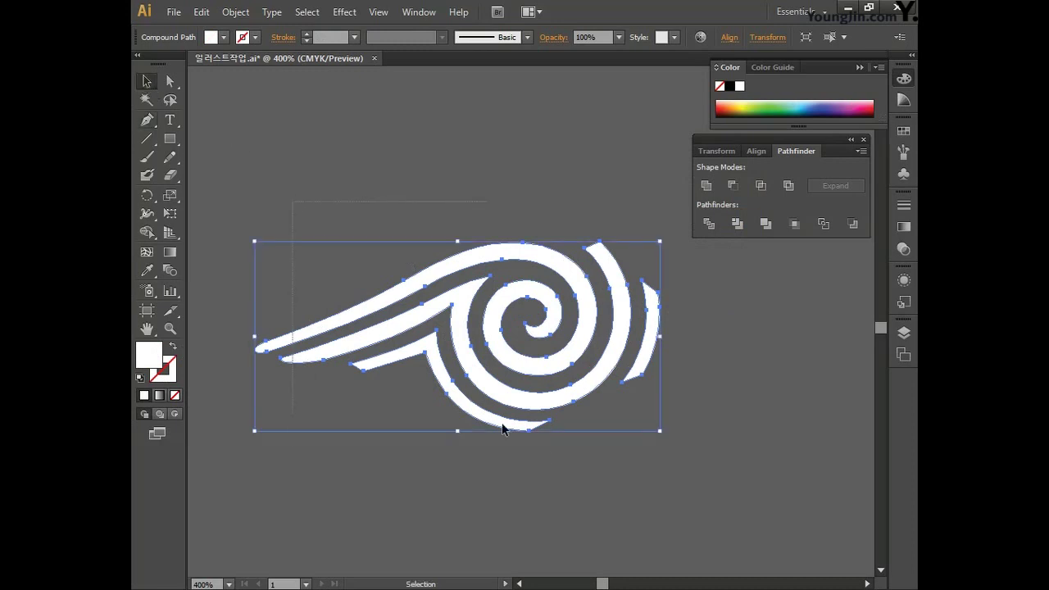
left_click(231, 13)
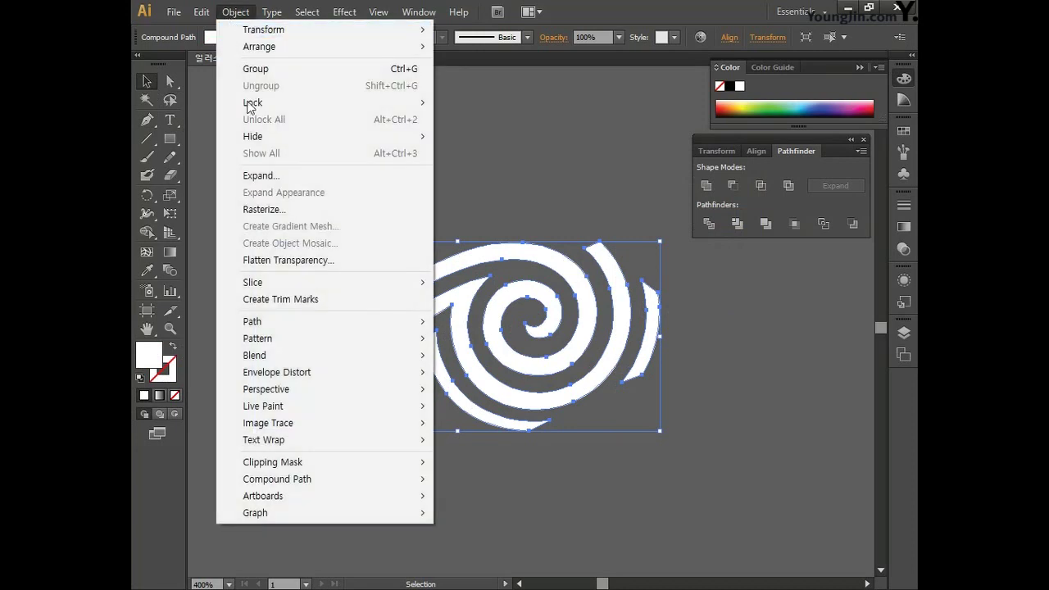
mouse_move(305, 480)
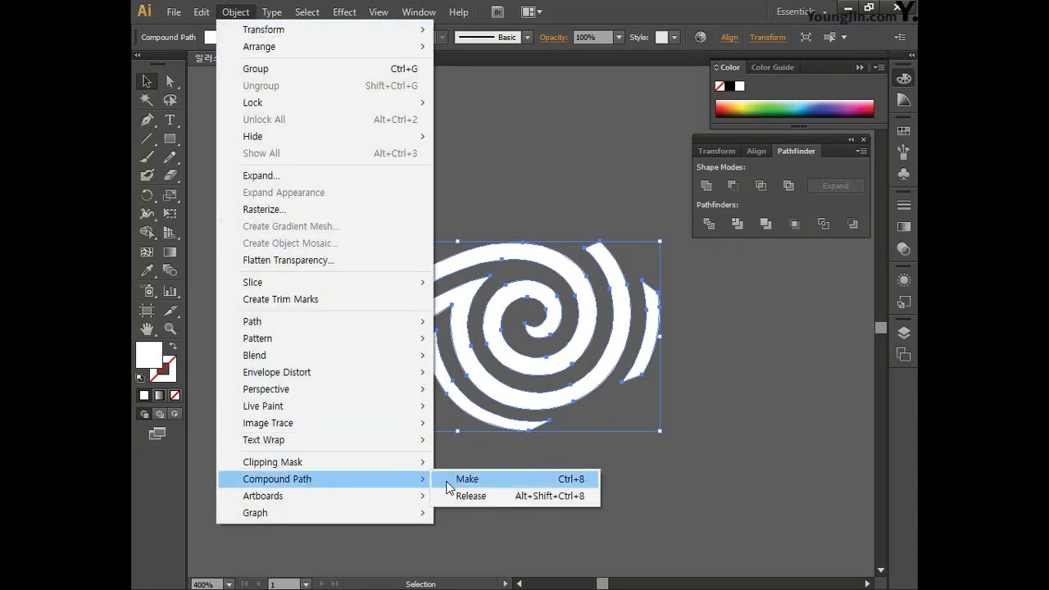
left_click(459, 478)
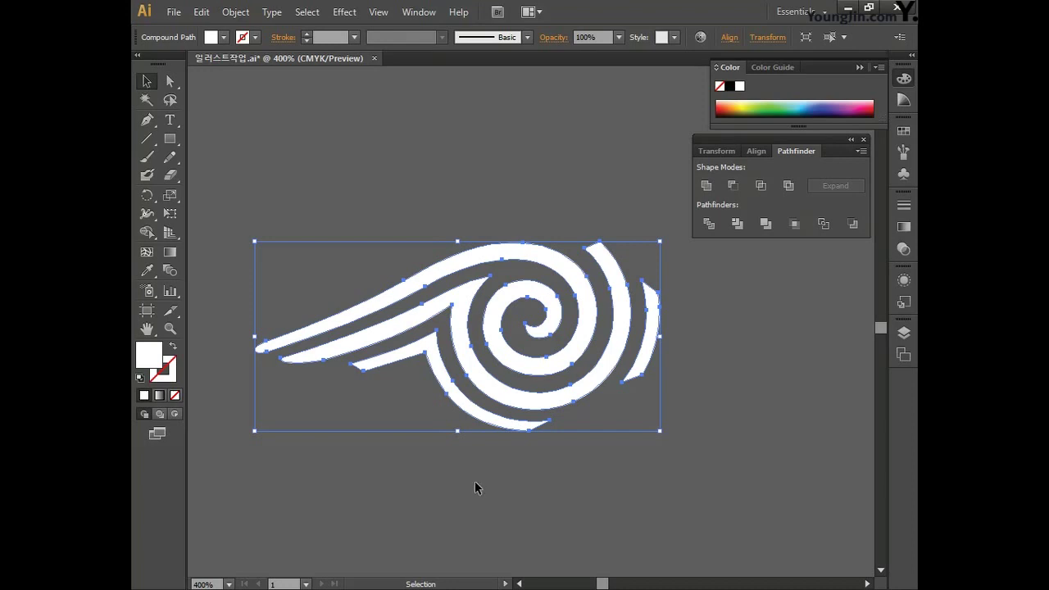
Step: Duplicate the scroll motif diagonally up and to the right so the copy's tail nests against the original's curl
left_click_drag(269, 188, 672, 492)
left_click_drag(486, 418, 666, 312)
scroll(681, 345, "down", 2)
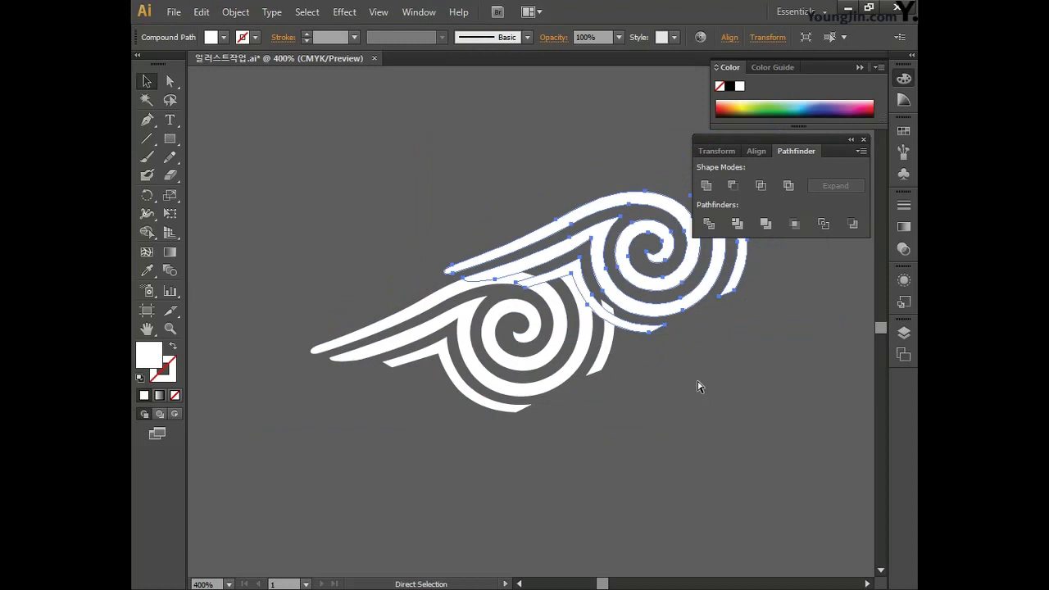
Step: Repeat the diagonal duplication three more times to form a slanted row of five interlocking scrolls
left_click(527, 384)
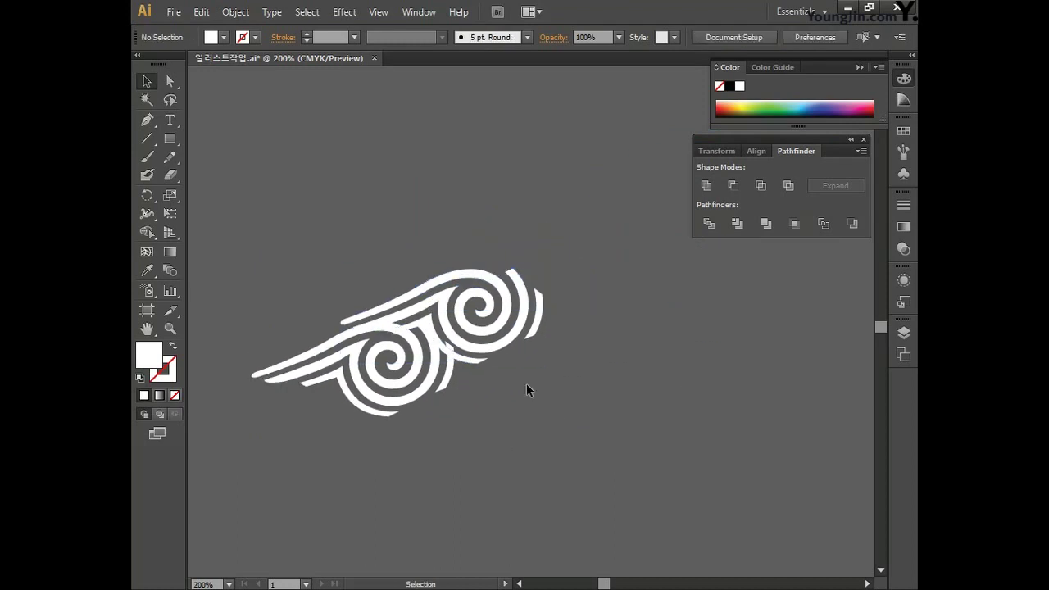
left_click(503, 352)
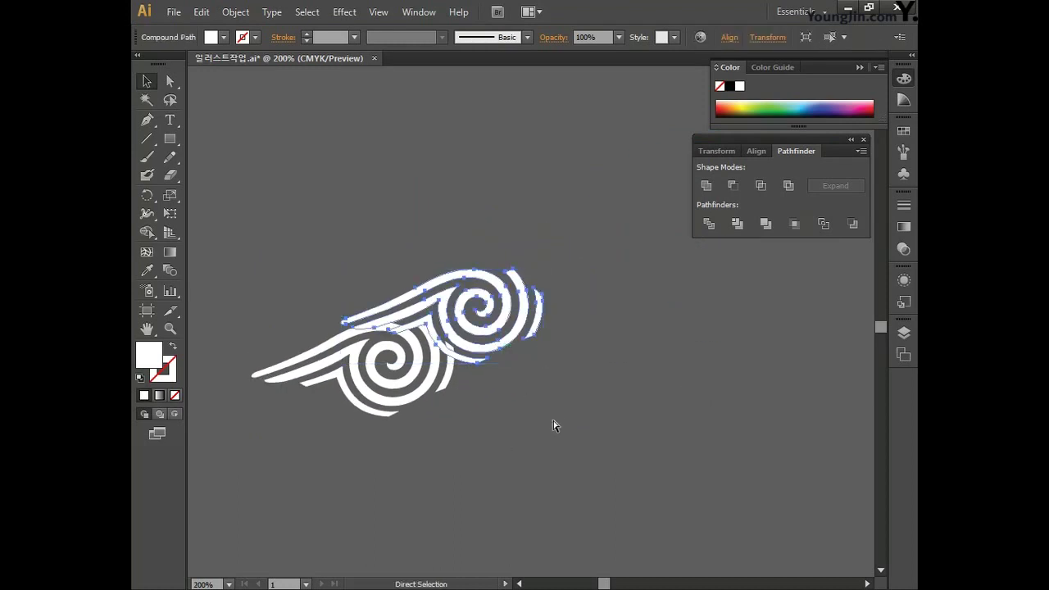
key("ctrl+d")
key("ctrl+d")
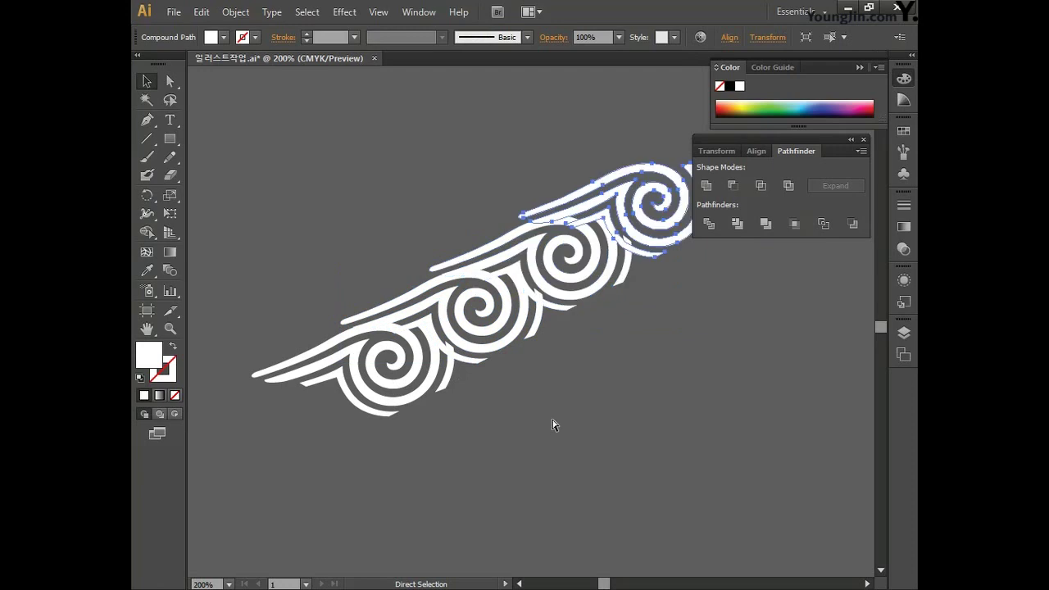
key("ctrl+d")
key("ctrl+shift+a")
key("ctrl+minus")
key("ctrl+minus")
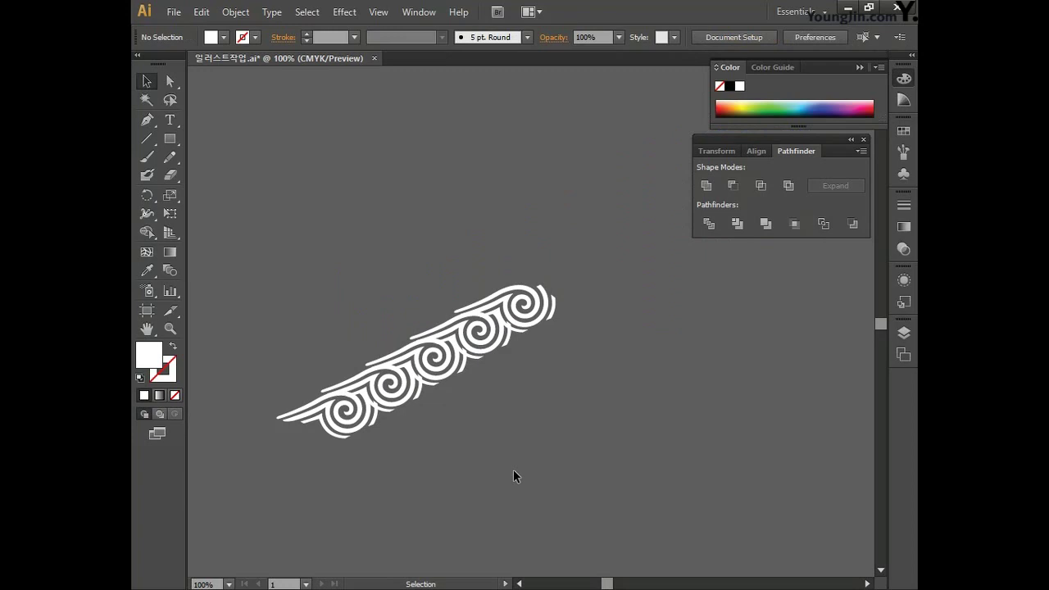
Step: Duplicate the whole slanted row horizontally to the right so it interlocks with the original row
left_click_drag(261, 245, 598, 497)
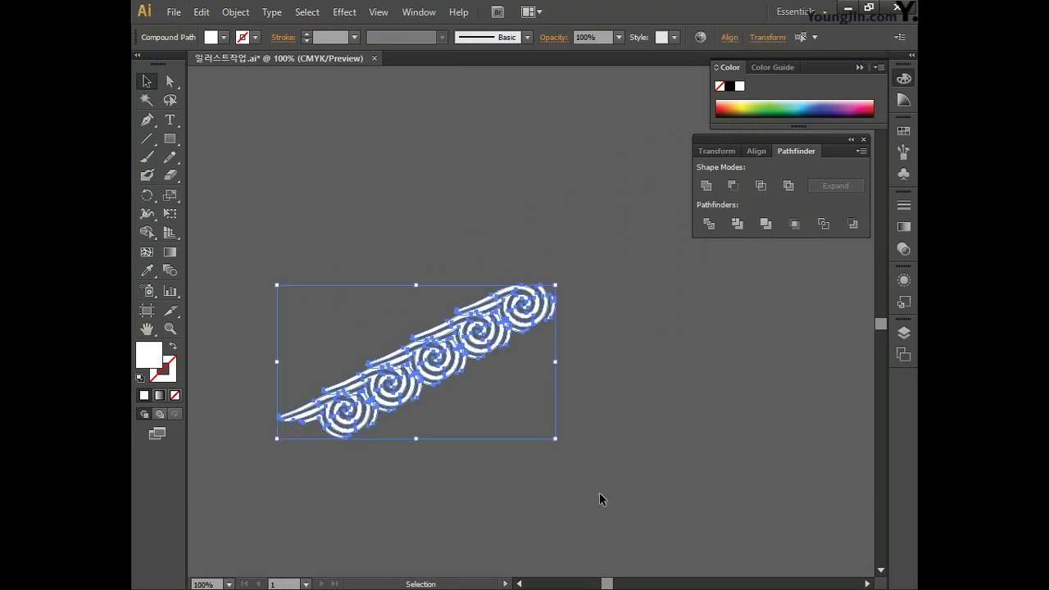
left_click_drag(363, 419, 448, 423)
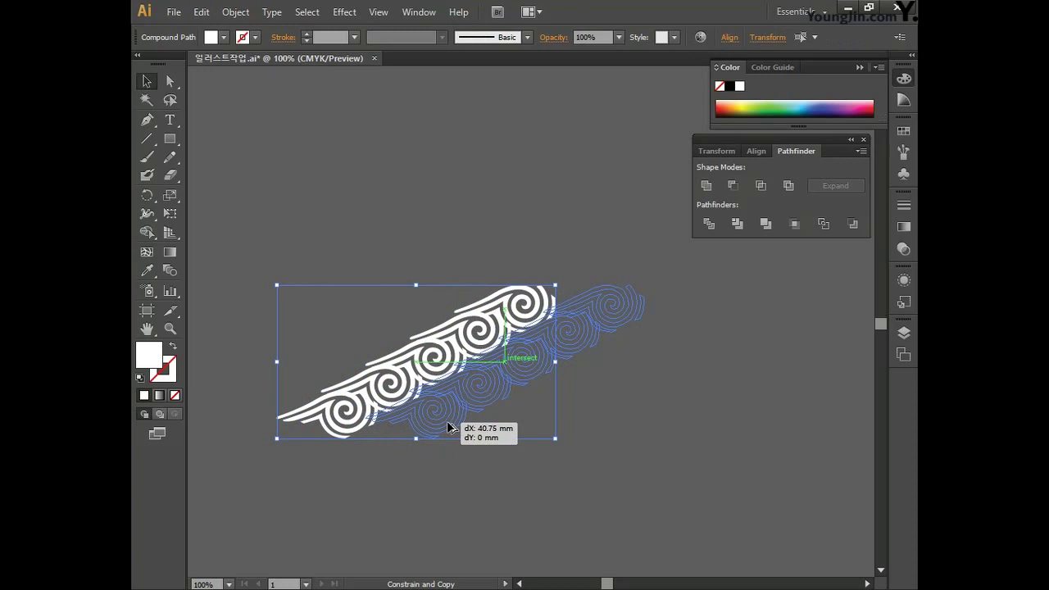
left_click_drag(447, 420, 453, 423)
key("ctrl")
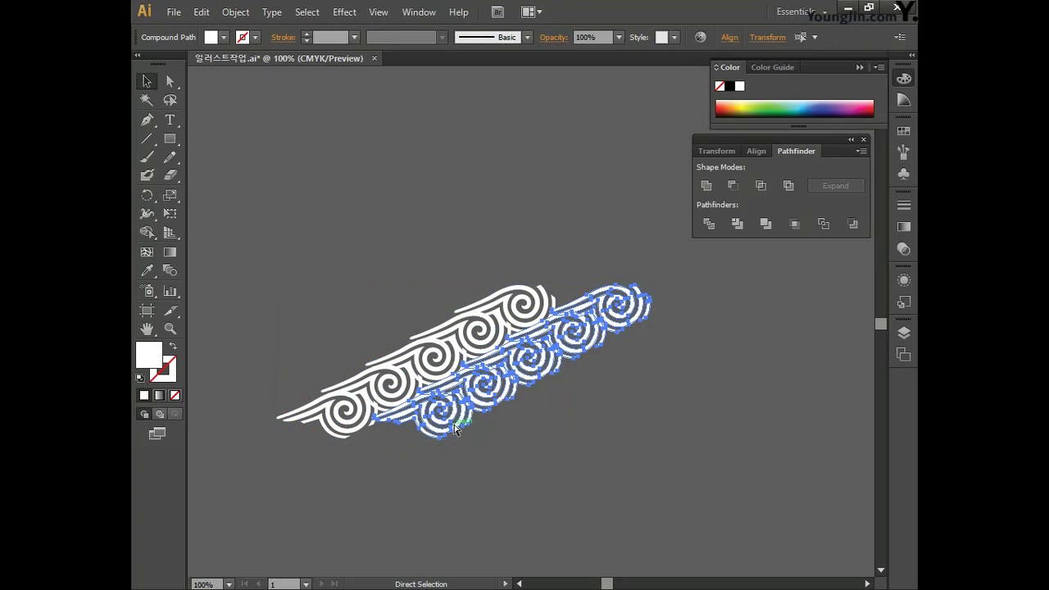
Step: Repeat the horizontal duplication until nine slanted rows form a continuous band of scrolls
key("ctrl+d")
key("ctrl+d")
key("ctrl+d")
key("ctrl+d")
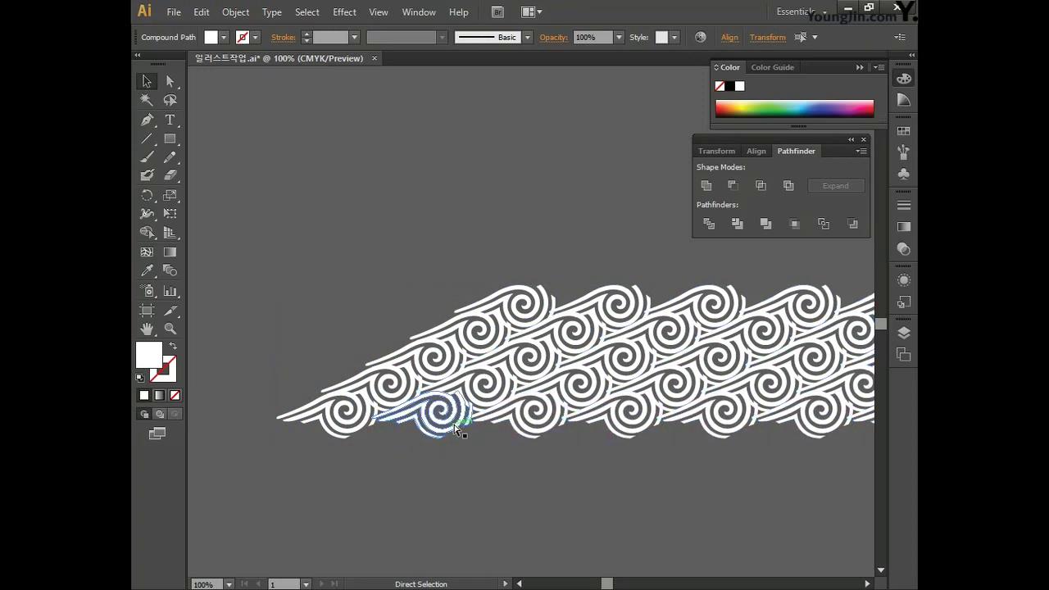
left_click(526, 457)
key("ctrl+minus")
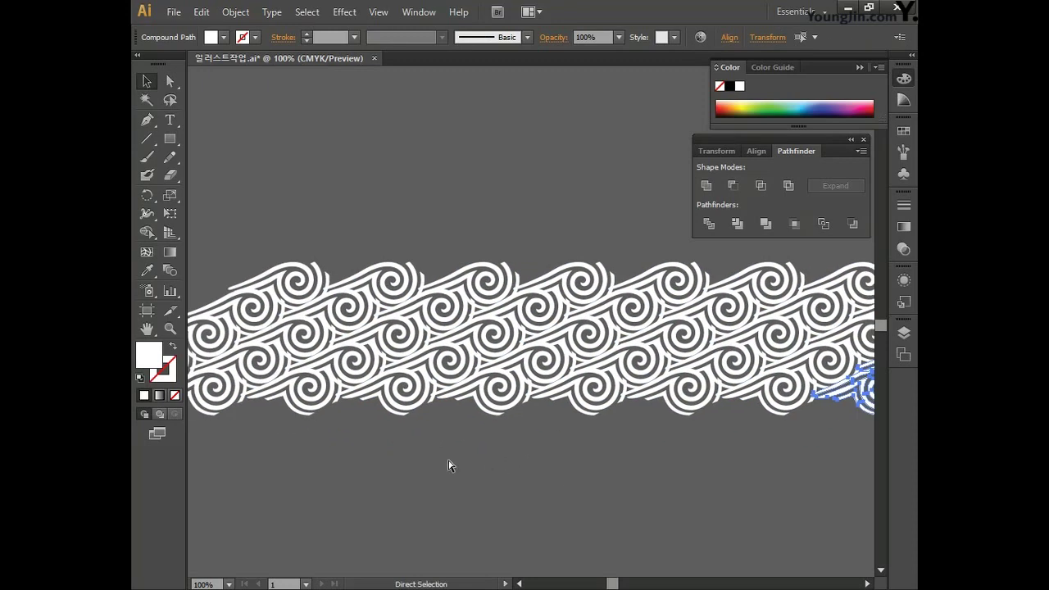
key("ctrl+minus")
left_click(532, 470)
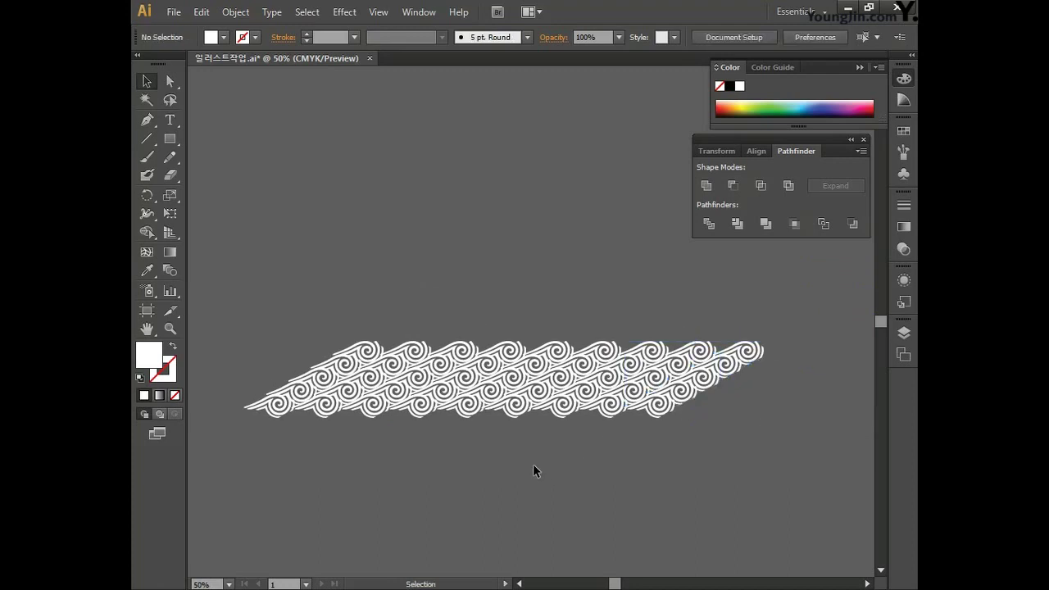
Step: Draw a wide rectangle over the middle of the scroll band, keeping its edges inside the fully patterned area
left_click(173, 139)
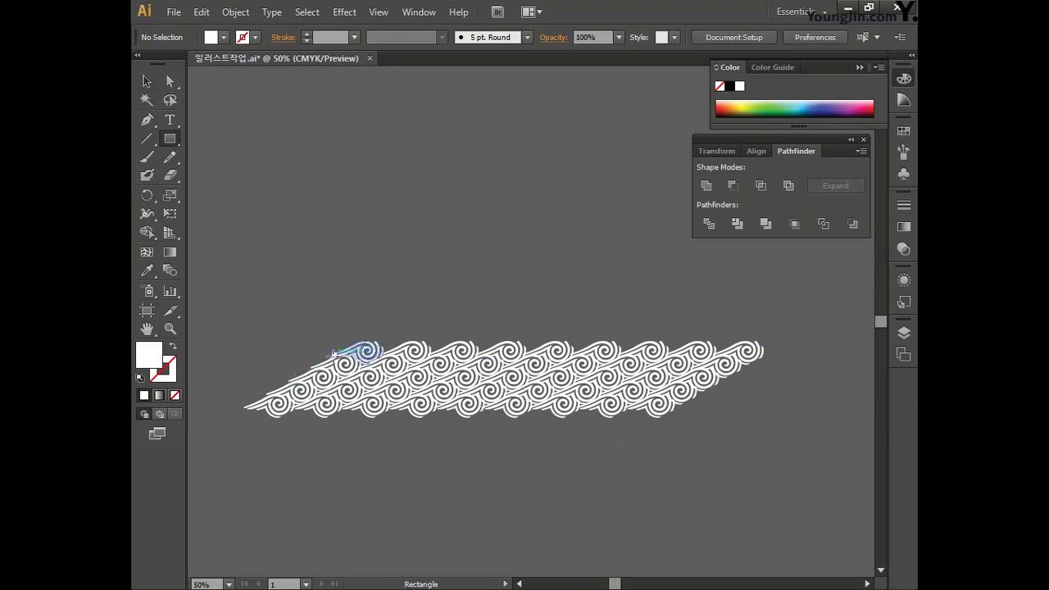
left_click_drag(338, 354, 668, 407)
left_click(147, 81)
left_click_drag(504, 354, 343, 385)
left_click_drag(498, 404, 518, 408)
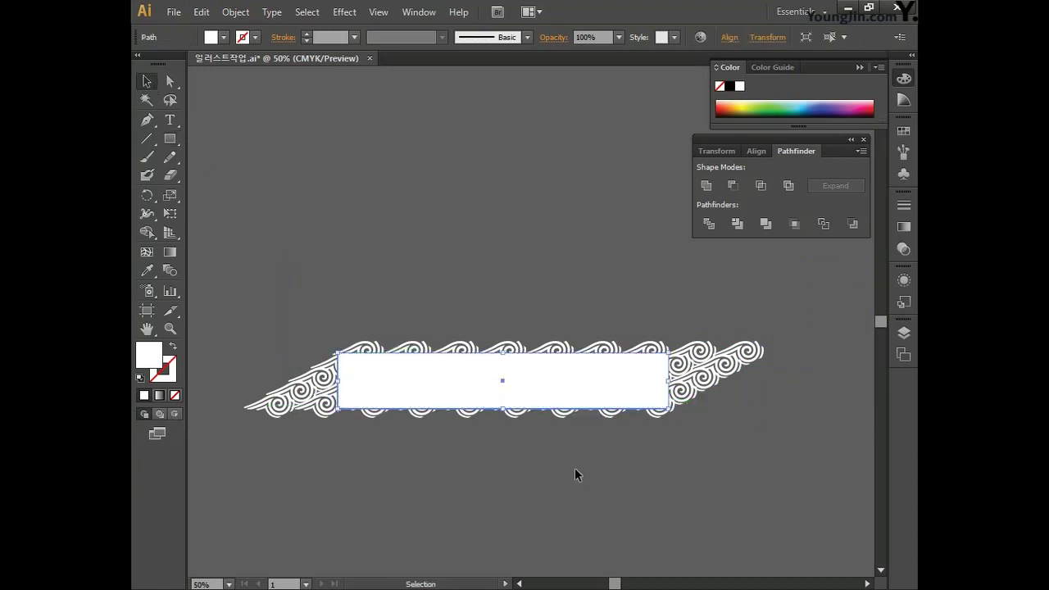
Step: Fill the rectangle with black by setting C, M and Y to 0% and K to 100%
double_click(151, 356)
left_click(711, 344)
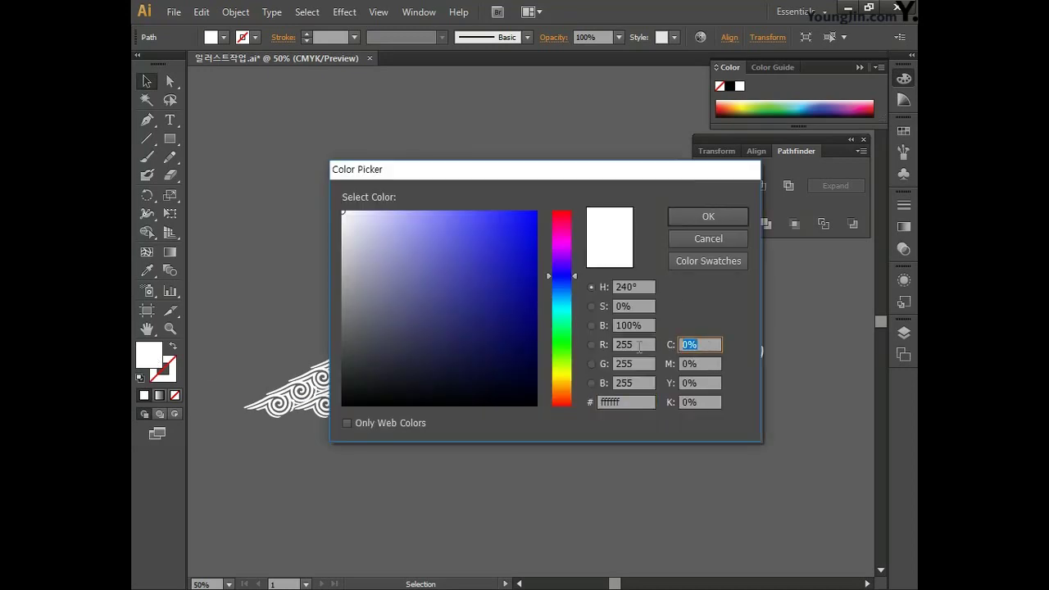
key("Tab")
key("Tab")
key("Tab")
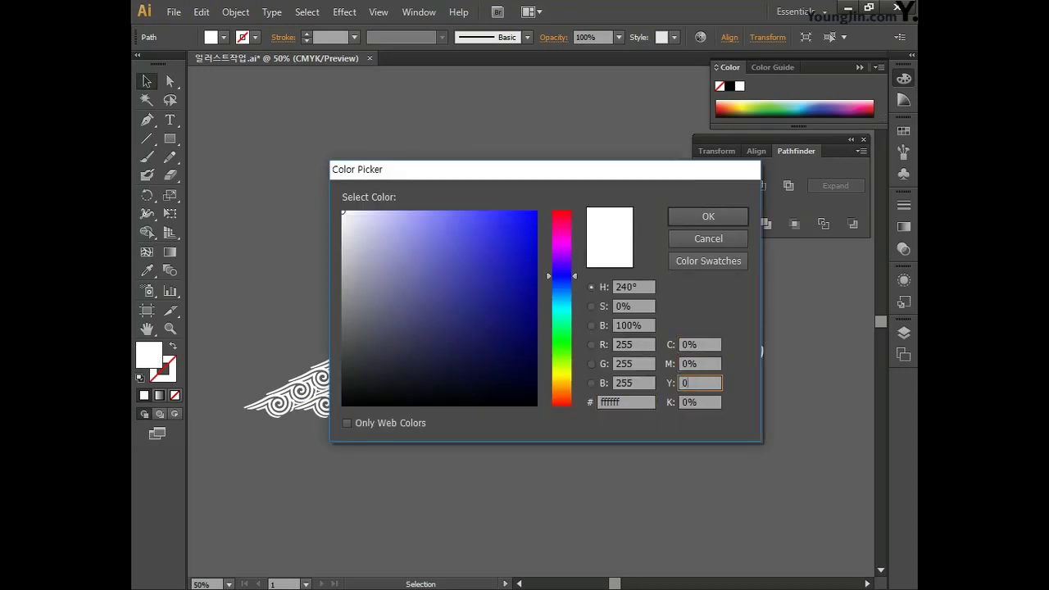
type("100")
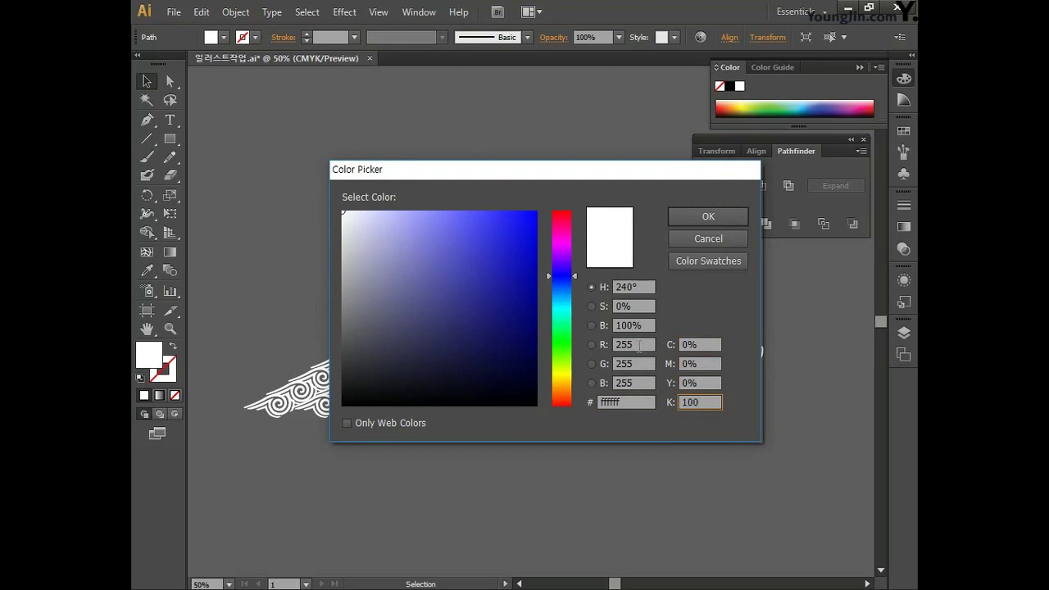
left_click(691, 219)
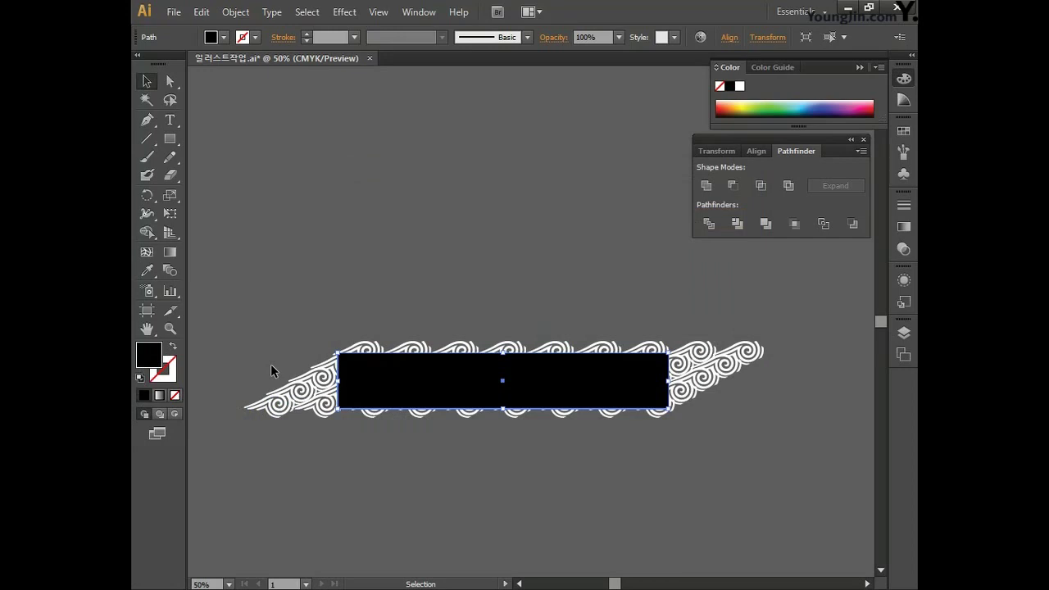
Step: Send the black rectangle to the back, behind the white scrolls
right_click(445, 386)
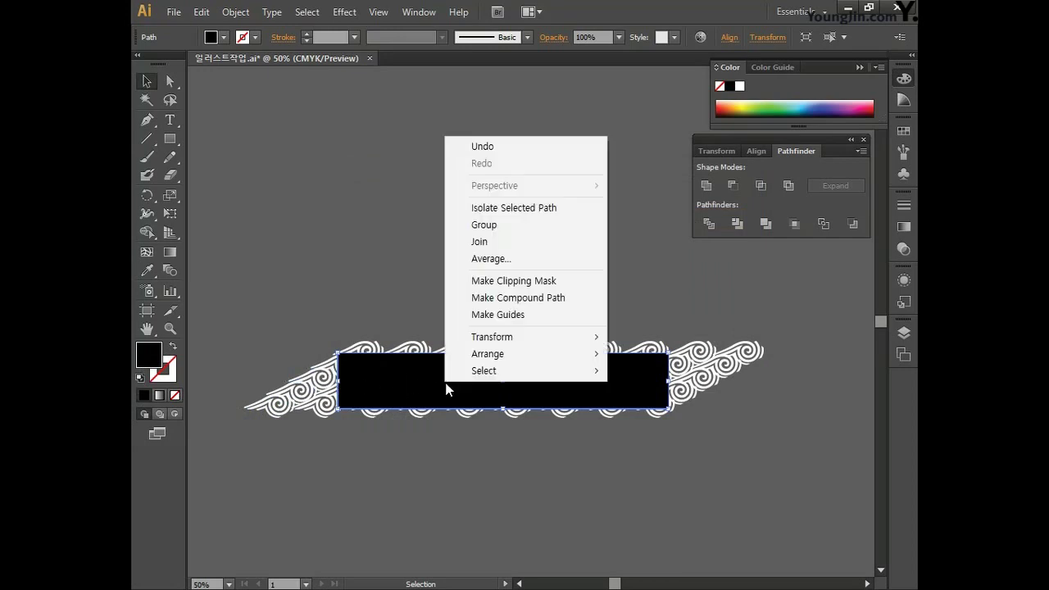
mouse_move(558, 357)
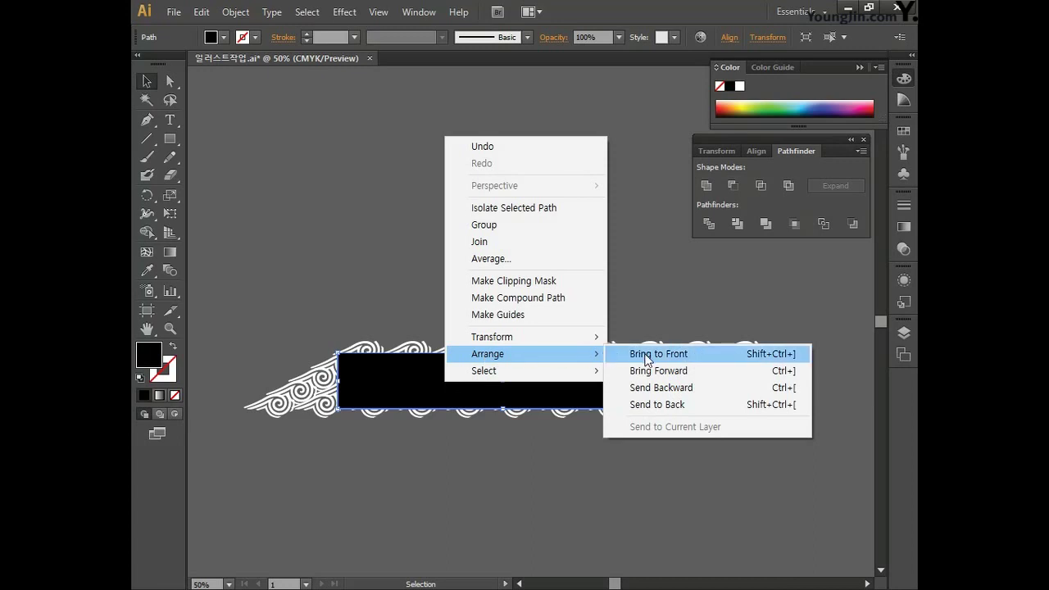
left_click(655, 404)
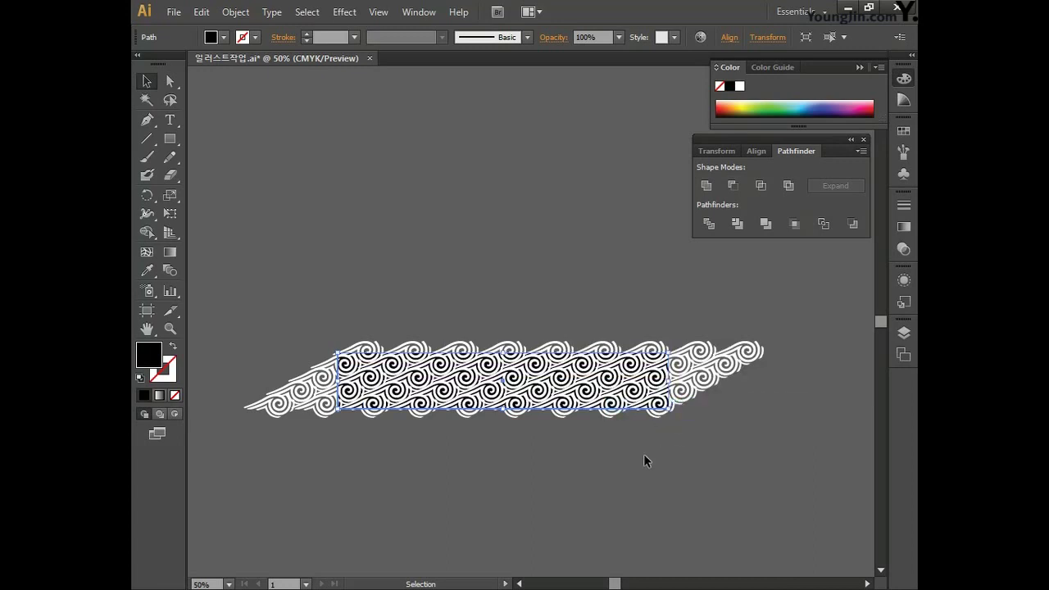
Step: Draw a second rectangle matching the black one on top of the scrolls and use it as a clipping mask for the entire pattern
left_click(173, 138)
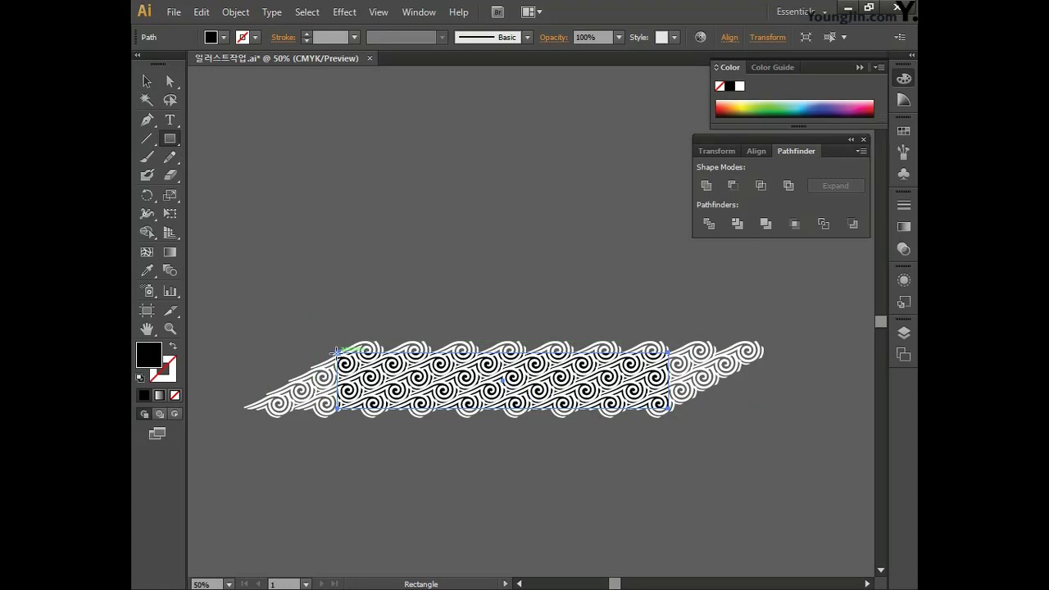
left_click_drag(336, 354, 669, 408)
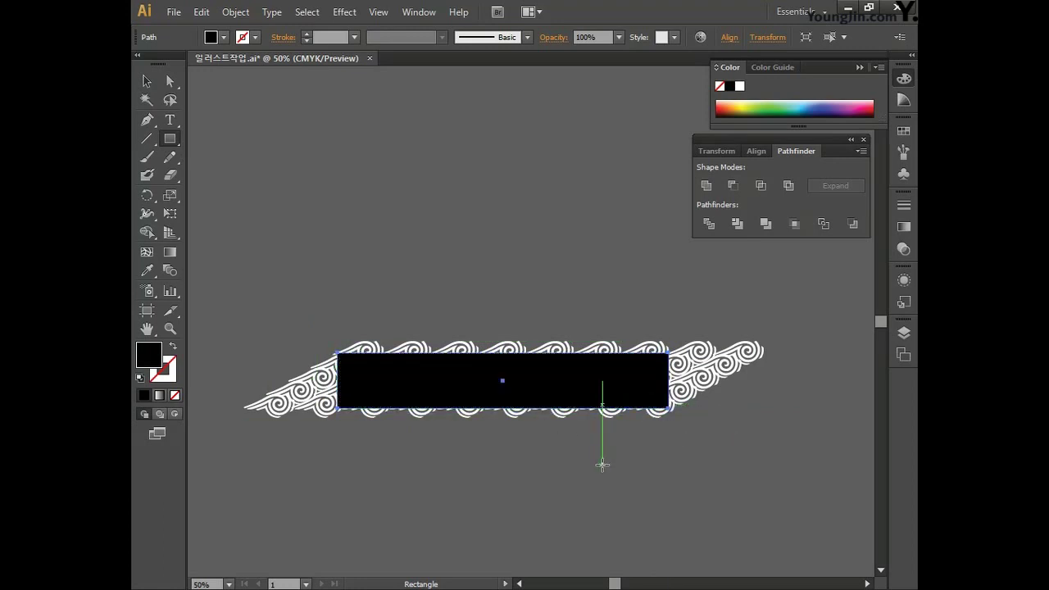
left_click(147, 81)
left_click_drag(259, 280, 748, 472)
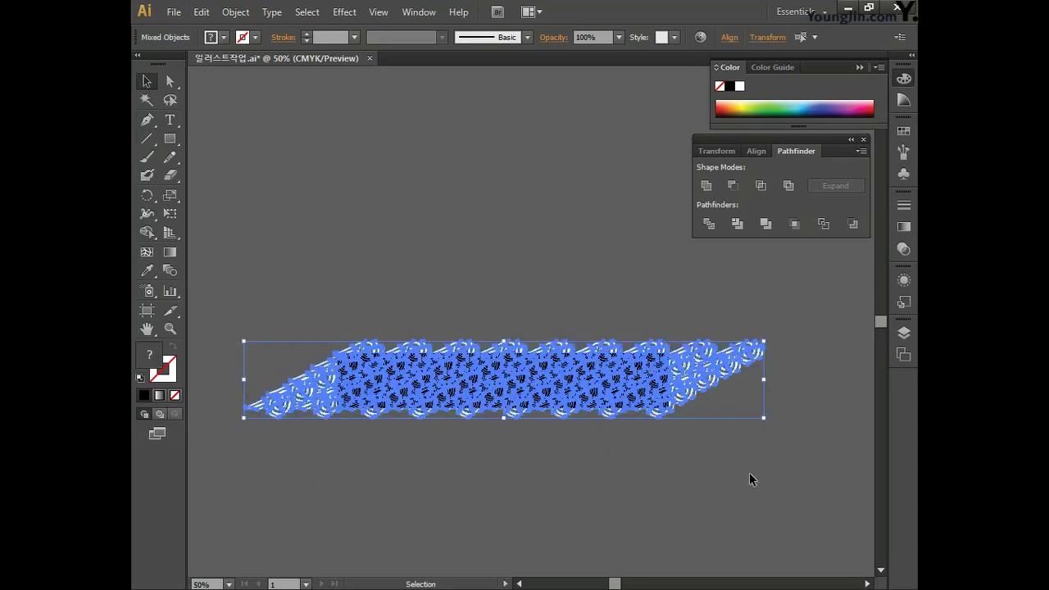
right_click(594, 388)
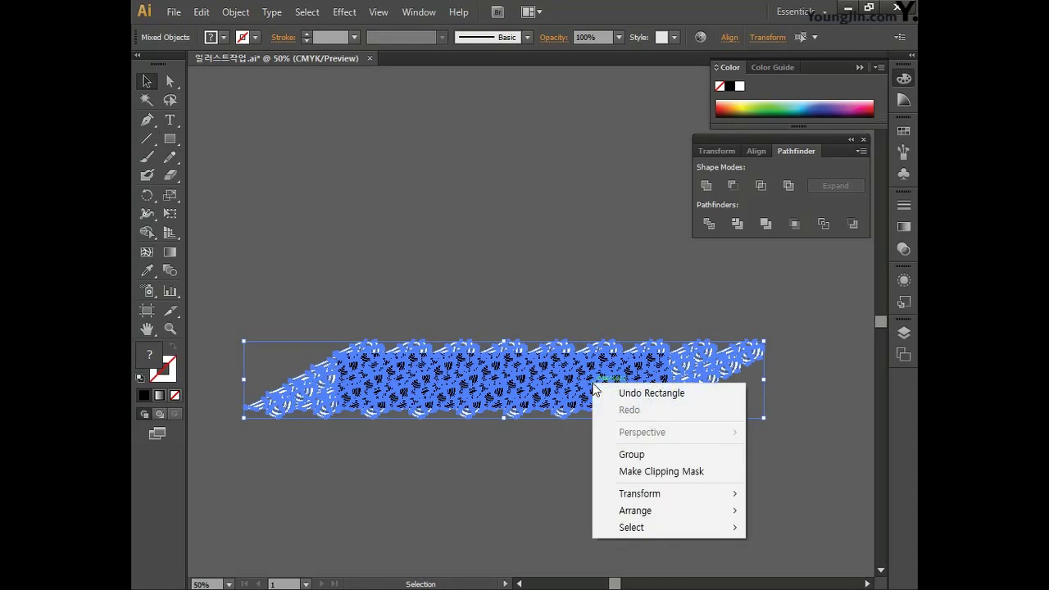
left_click(658, 472)
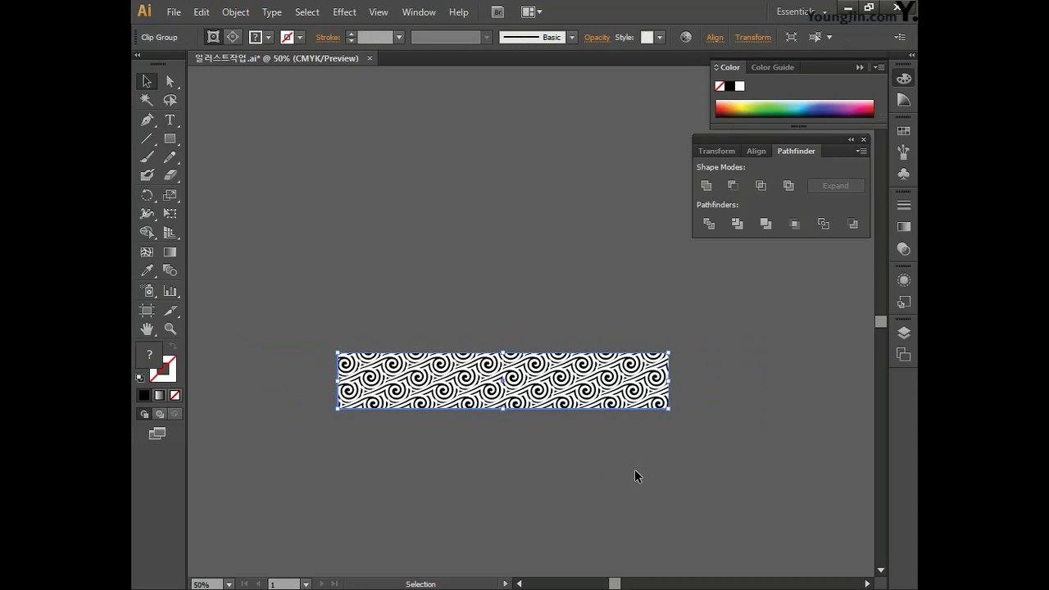
left_click(634, 476)
key("ctrl+plus")
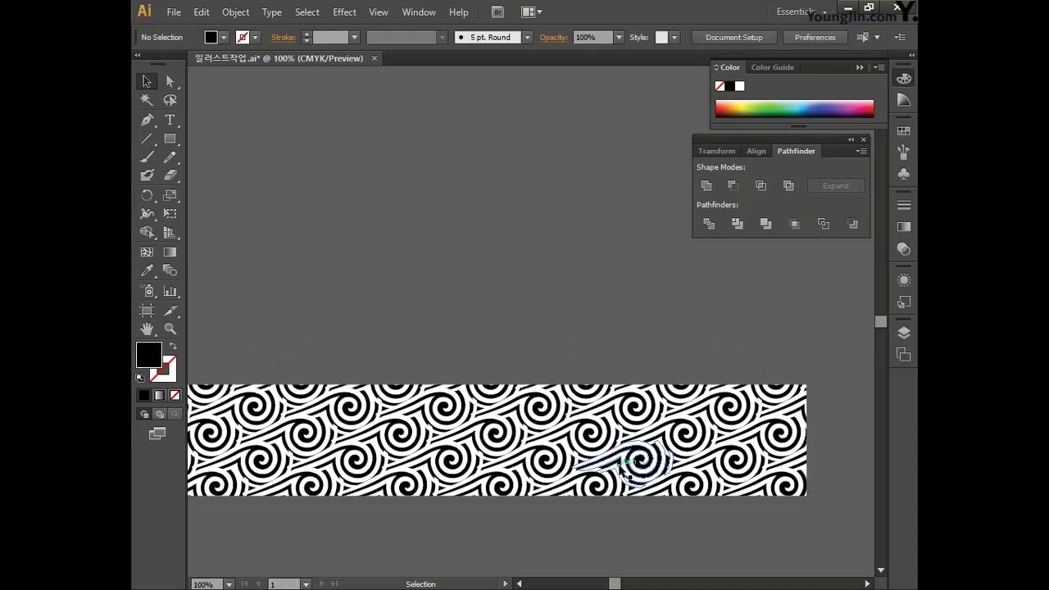
Step: Save the document and place the 라면사리 image from the 제공 파일 folder as a linked file in an empty canvas area
left_click_drag(529, 300, 561, 256)
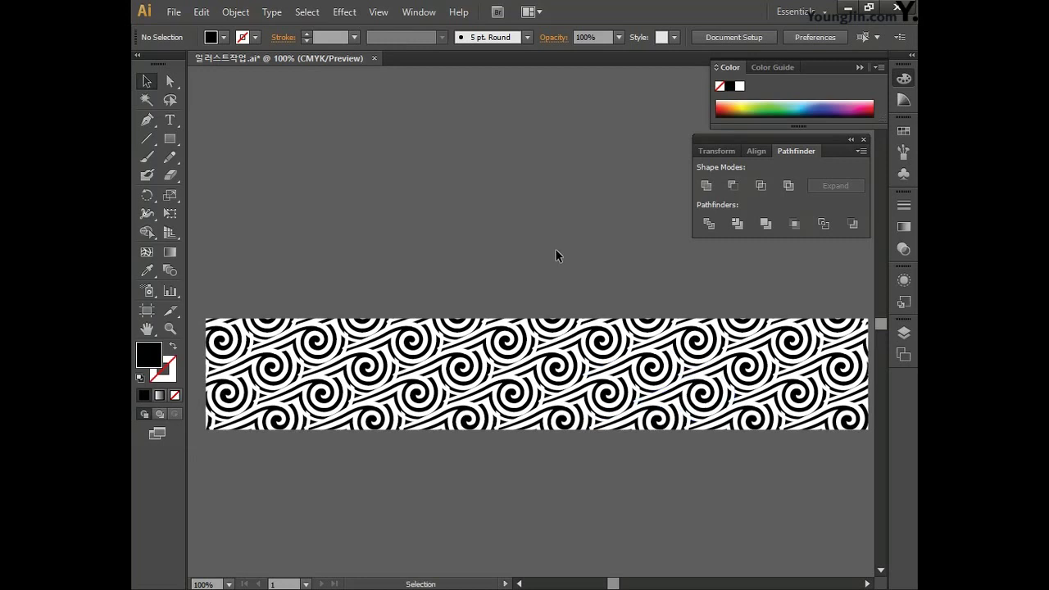
key("ctrl")
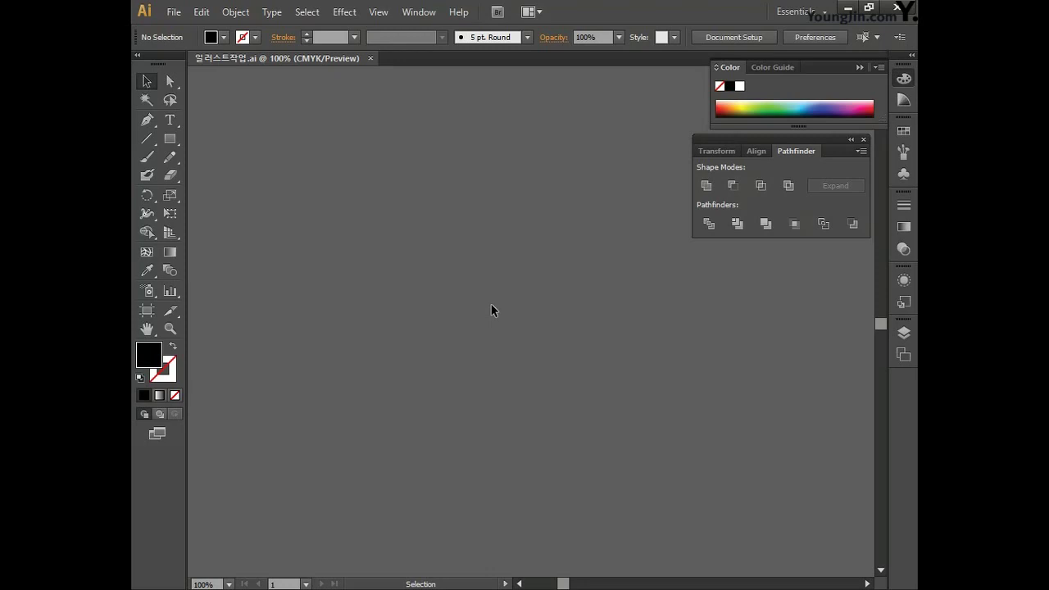
left_click(174, 11)
left_click(222, 261)
double_click(489, 226)
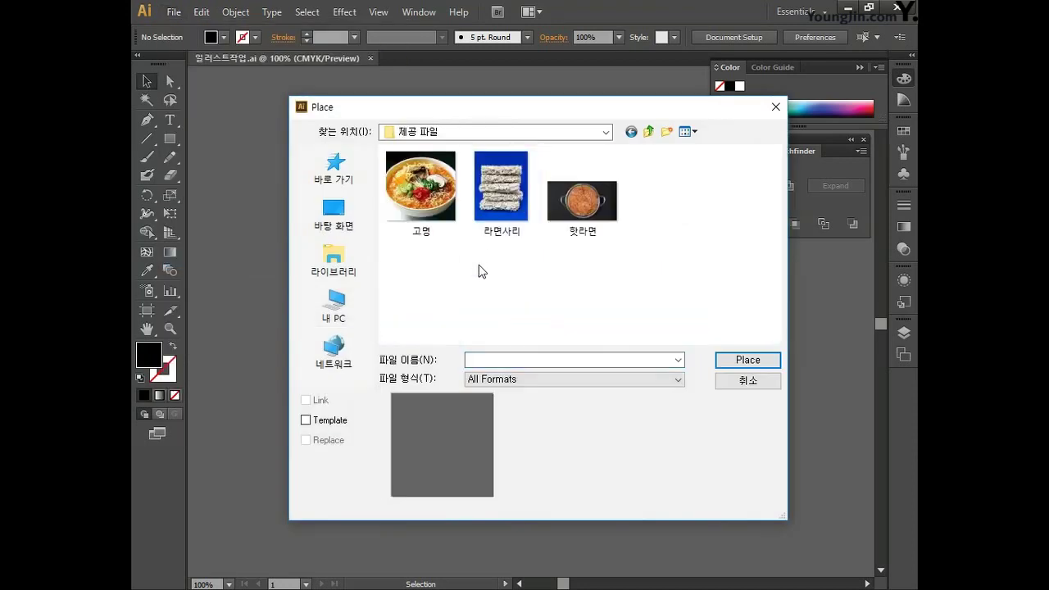
left_click(496, 223)
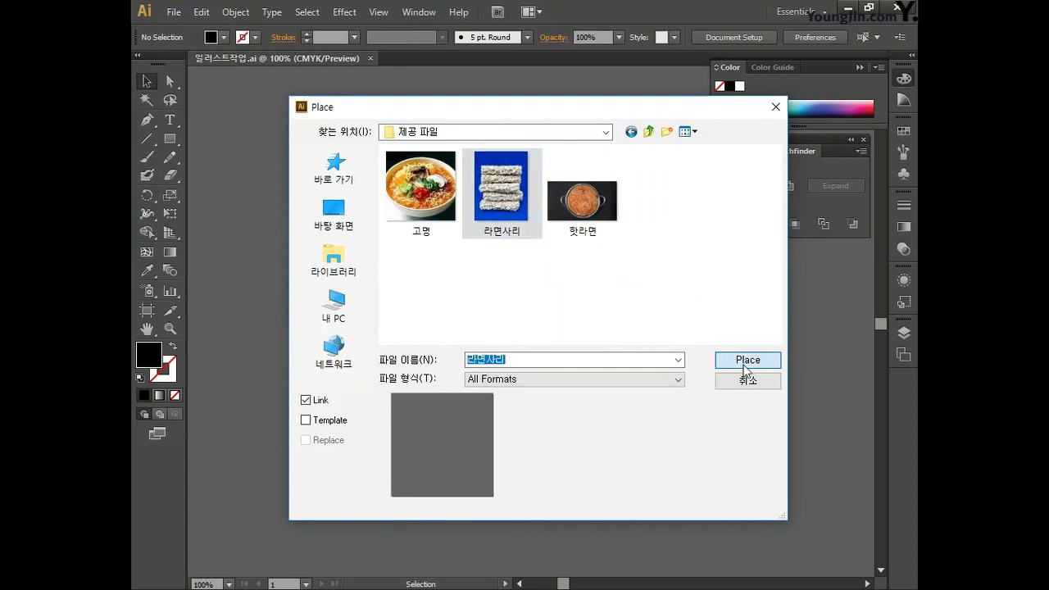
left_click(745, 361)
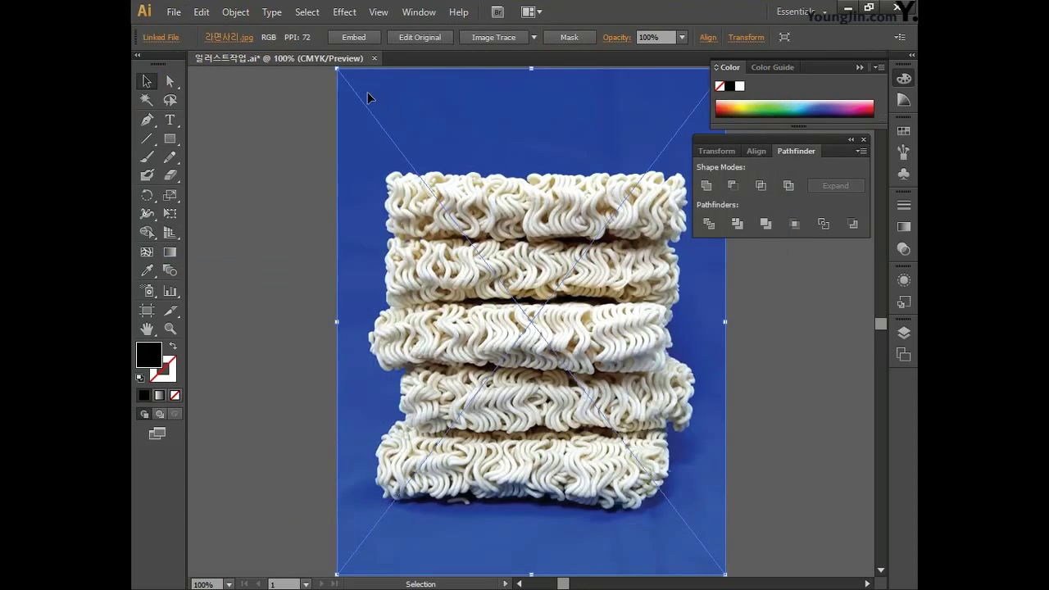
Step: Scale the placed noodle photo down proportionally to about 80%, move it fully into the open canvas area and deselect it
left_click_drag(337, 69, 417, 171)
left_click_drag(580, 326, 460, 264)
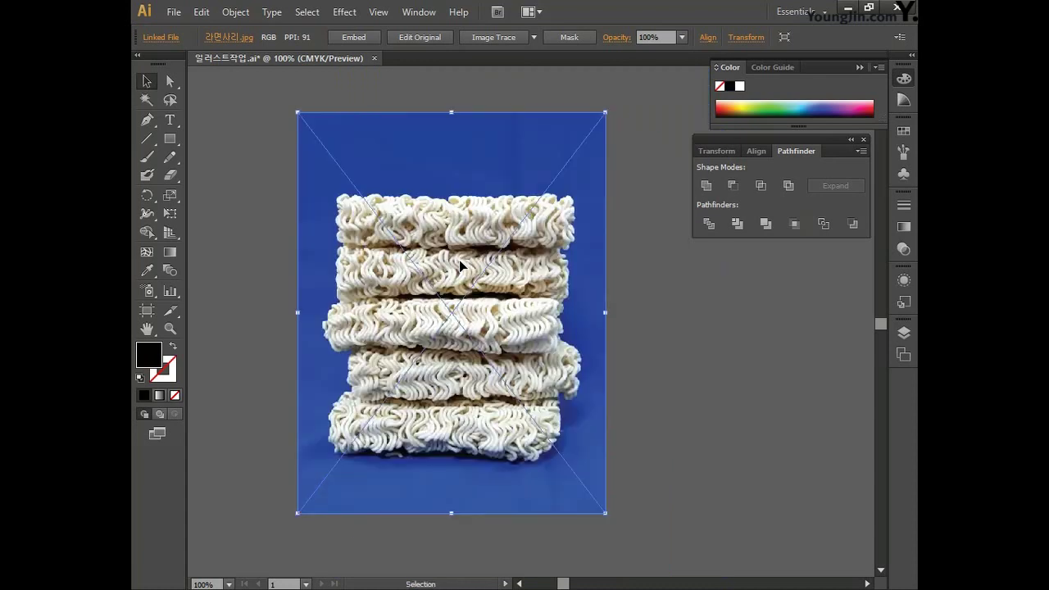
key("a")
key("ctrl+shift+a")
key("v")
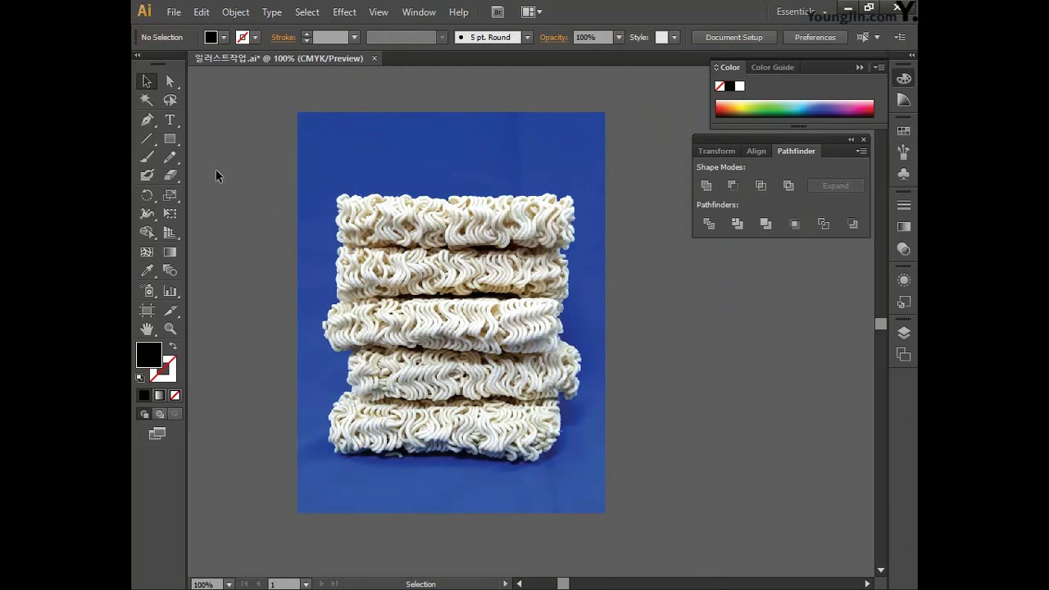
Step: Draw a narrow vertical rectangle down the middle of the noodle stack and extend its upper edge to just above the top block
left_click(169, 139)
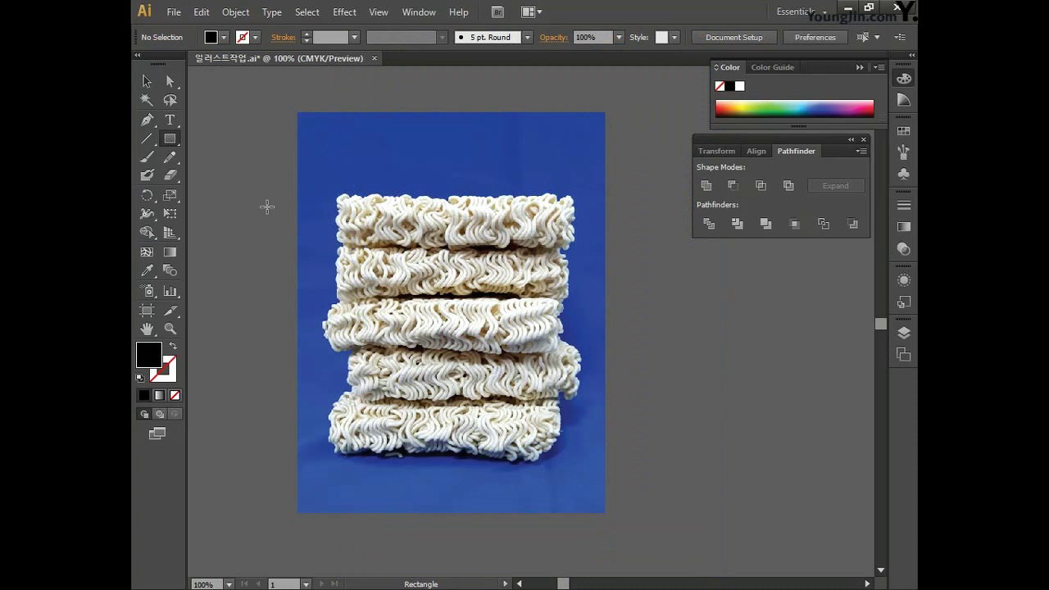
left_click_drag(440, 196, 464, 457)
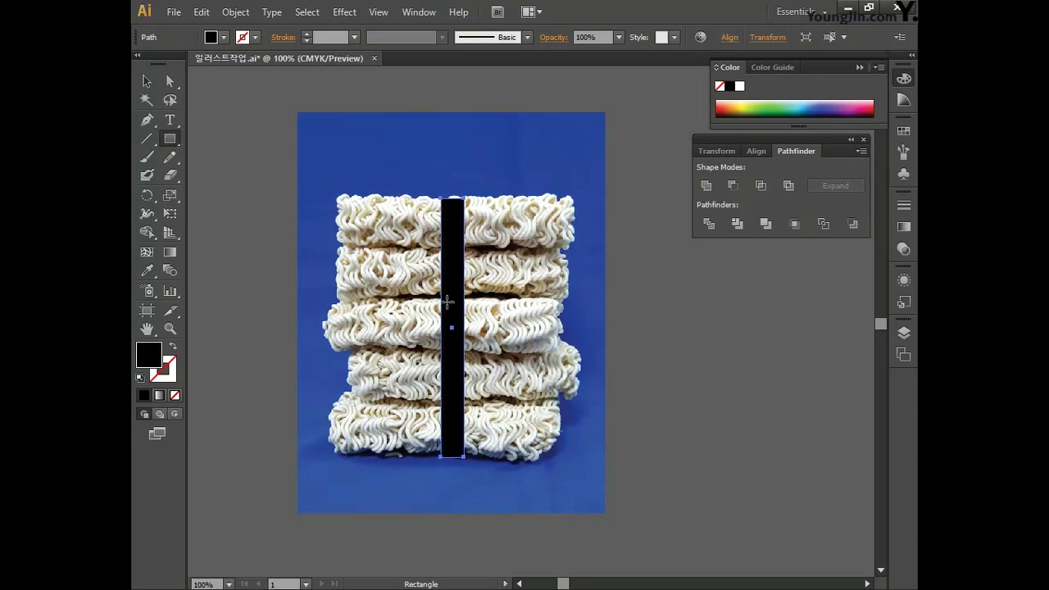
left_click(147, 80)
left_click_drag(453, 196, 457, 193)
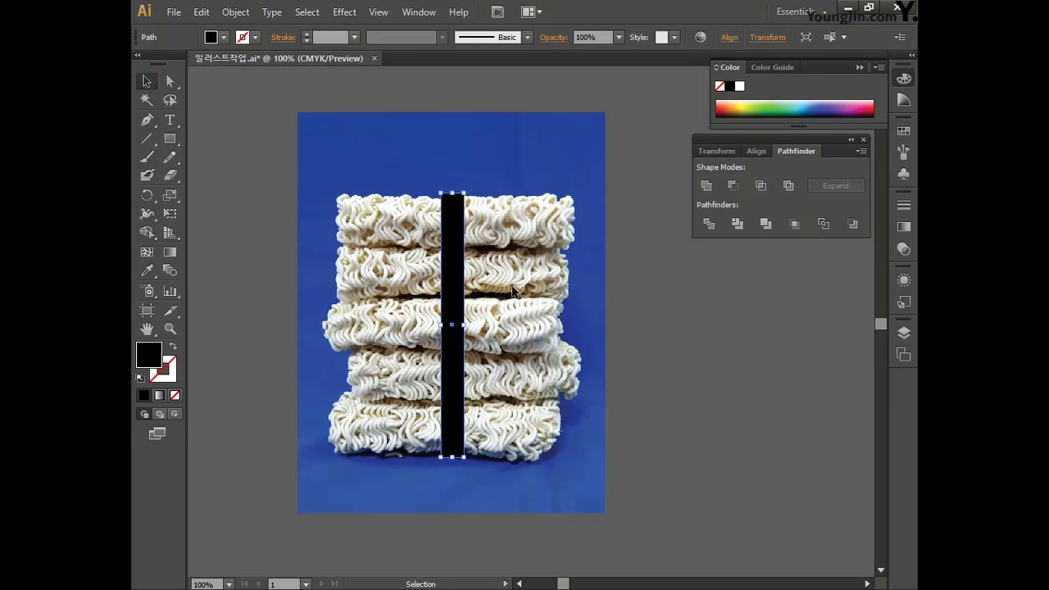
Step: Fill the narrow rectangle with a linear gradient at an angle of -90°
left_click(170, 252)
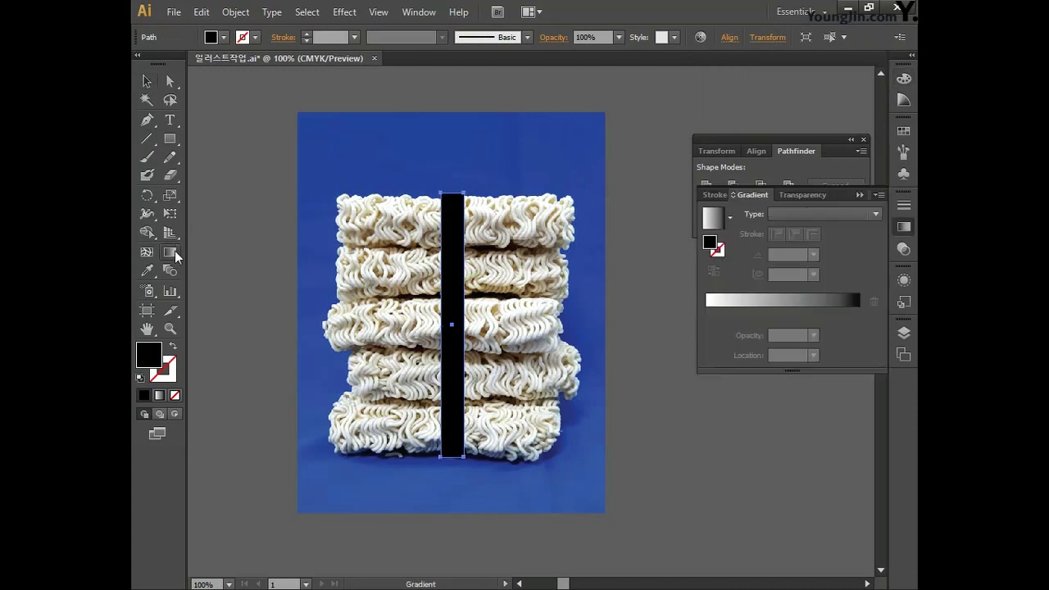
left_click(799, 212)
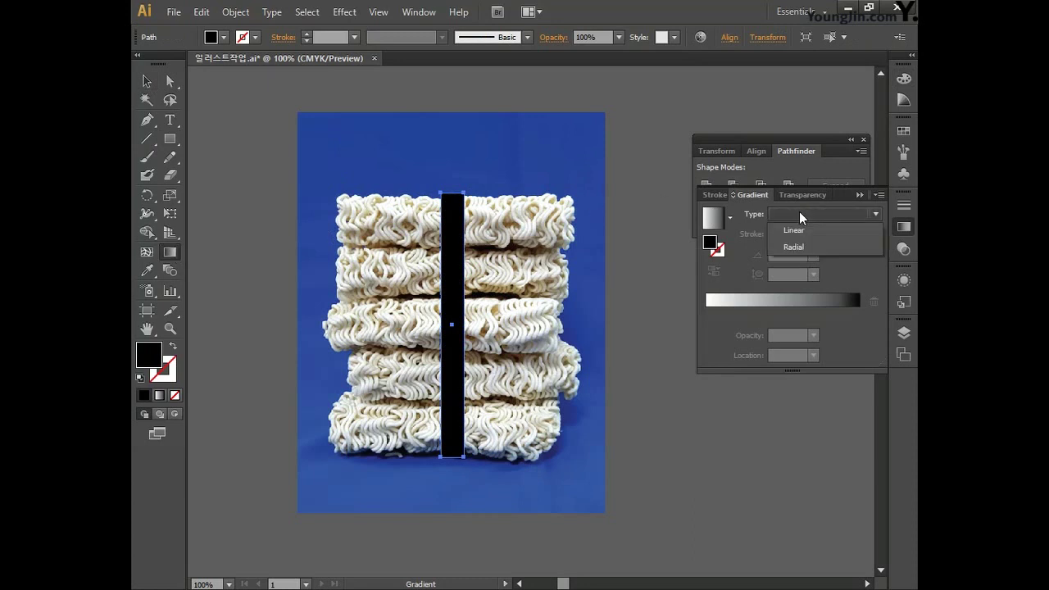
left_click(797, 230)
left_click(786, 254)
type("-90")
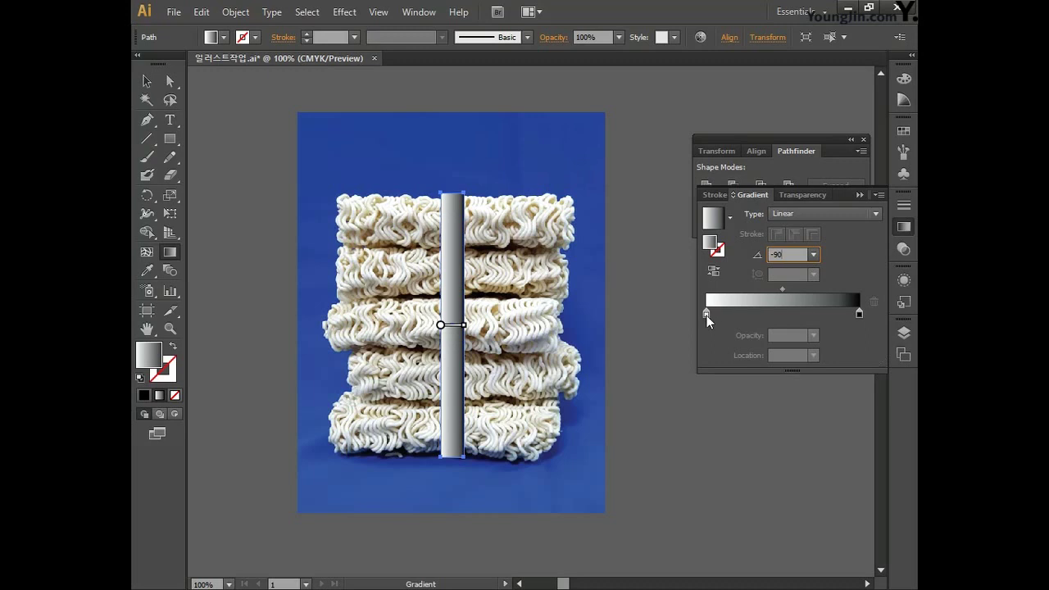
Step: Set the gradient's first stop to CMYK green with C 80%, M 0%, Y 100% and K 0%
double_click(706, 315)
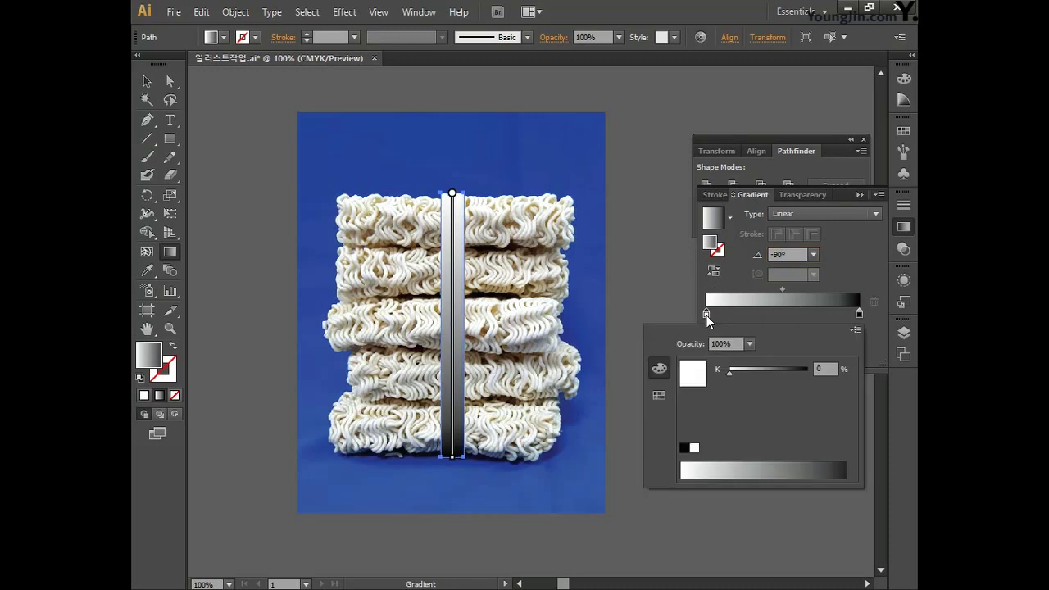
left_click(855, 330)
left_click(803, 385)
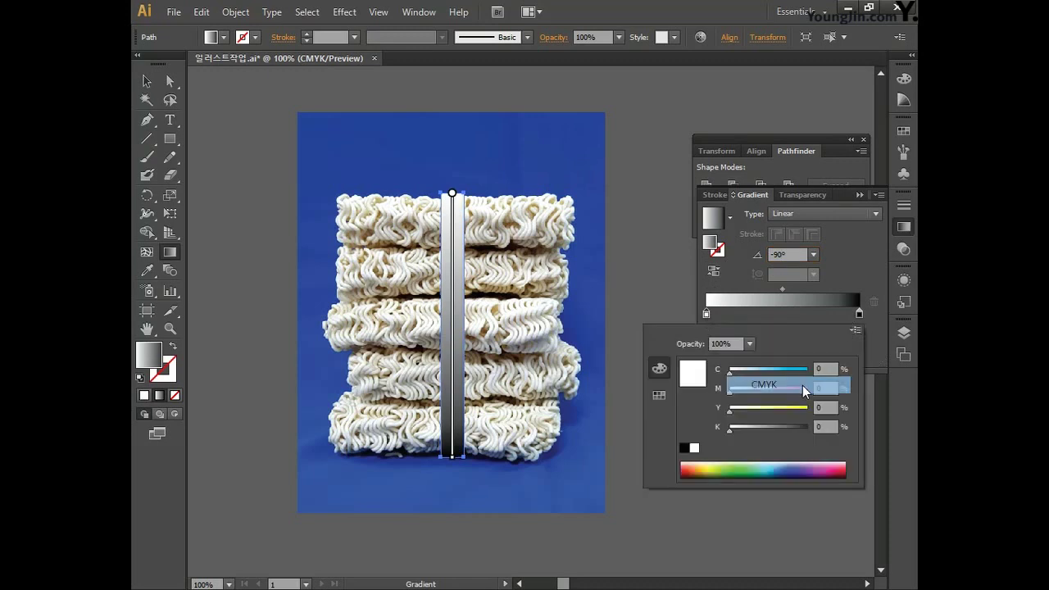
left_click(825, 369)
type("80")
key("Tab")
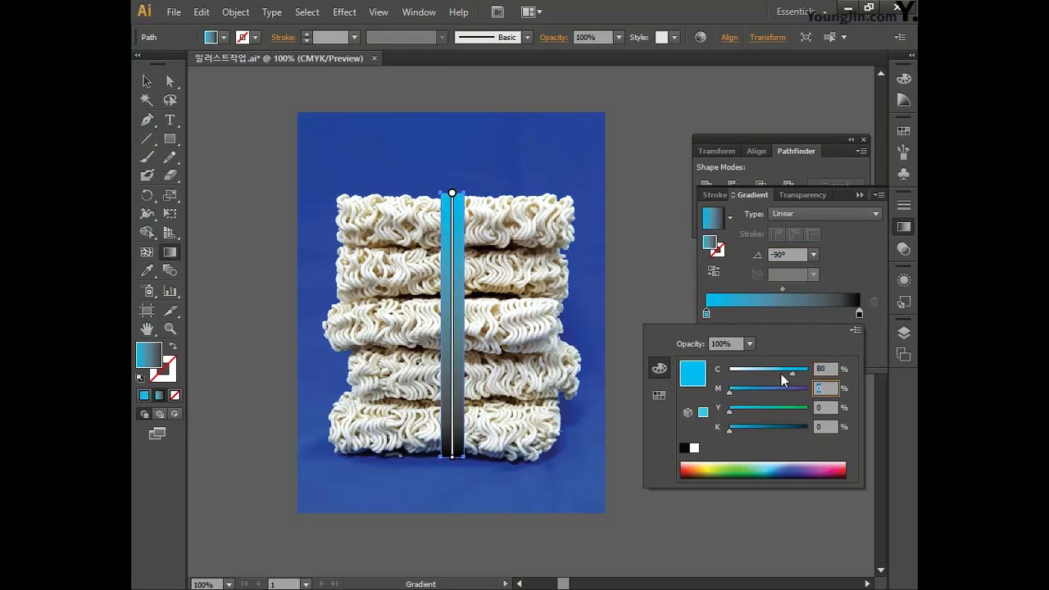
key("Tab")
type("100")
key("Tab")
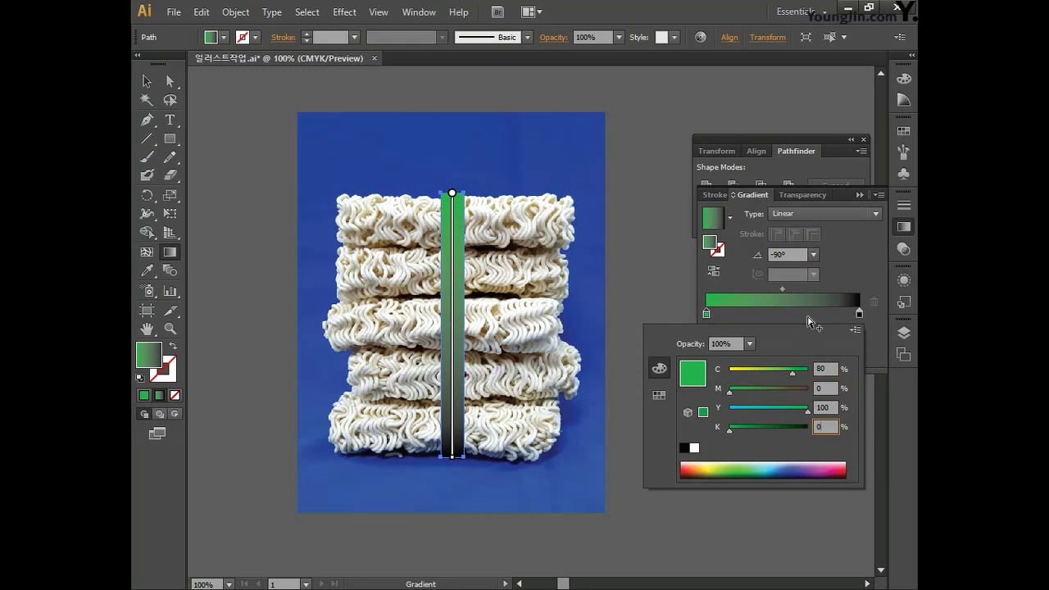
Step: Add a white middle stop with C, M, Y and K at 0% to the gradient and set its location to 20%
left_click(743, 315)
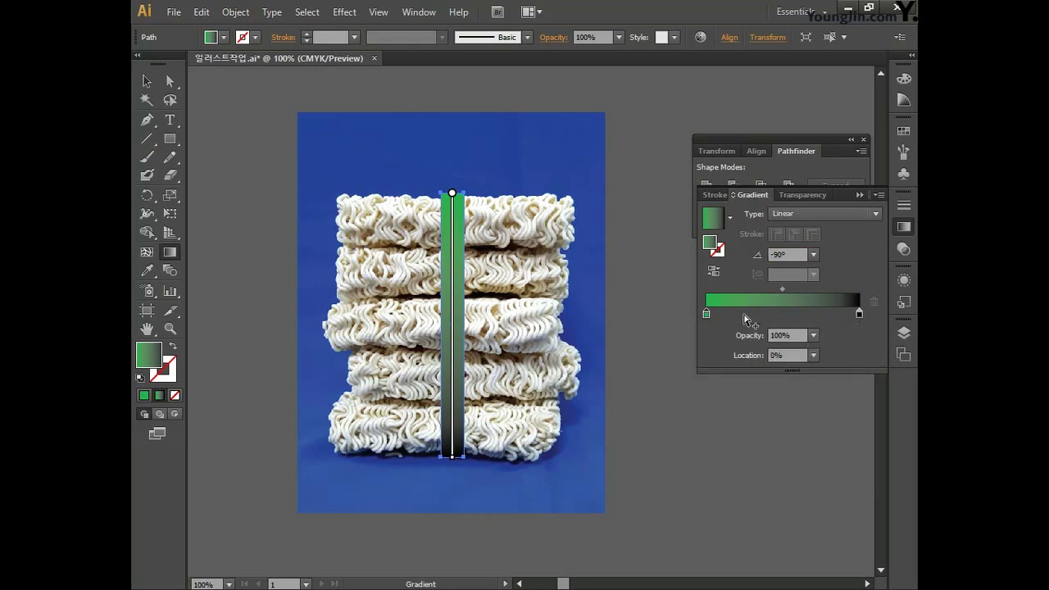
double_click(744, 314)
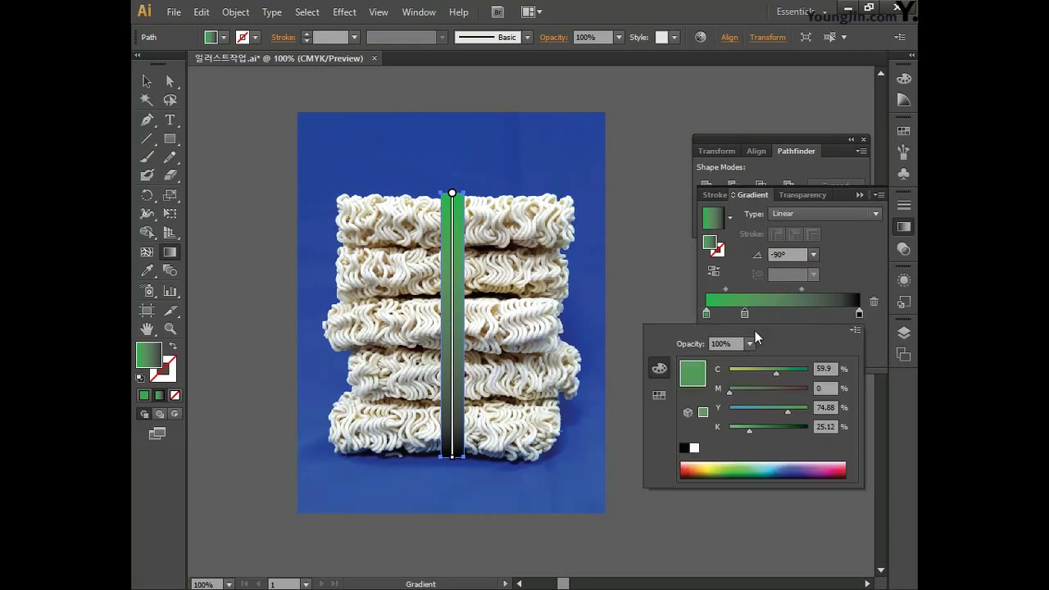
left_click(824, 369)
type("0")
key("Tab")
key("Tab")
type("0")
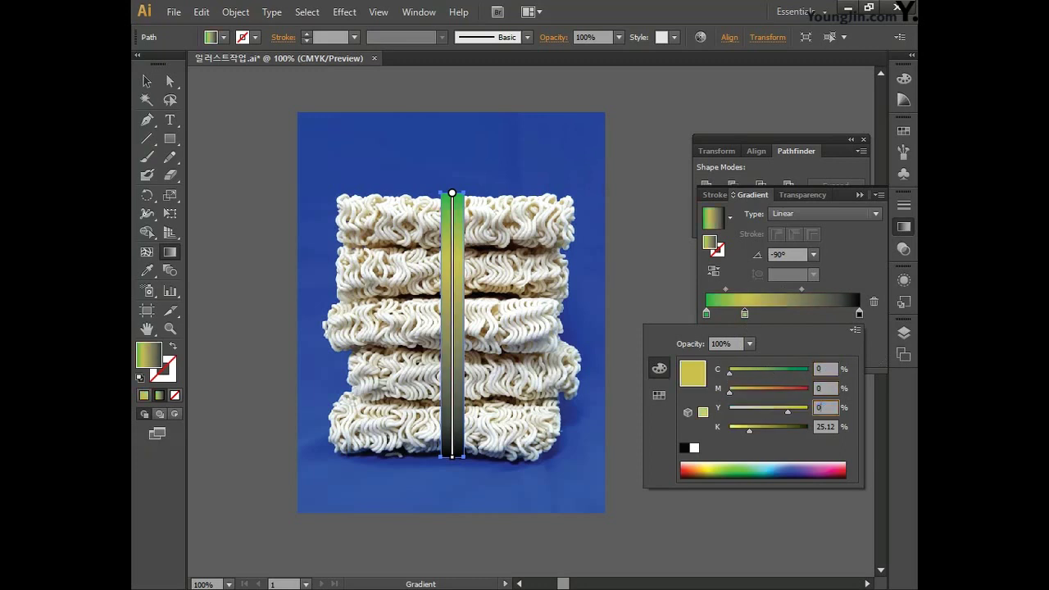
key("Tab")
type("0")
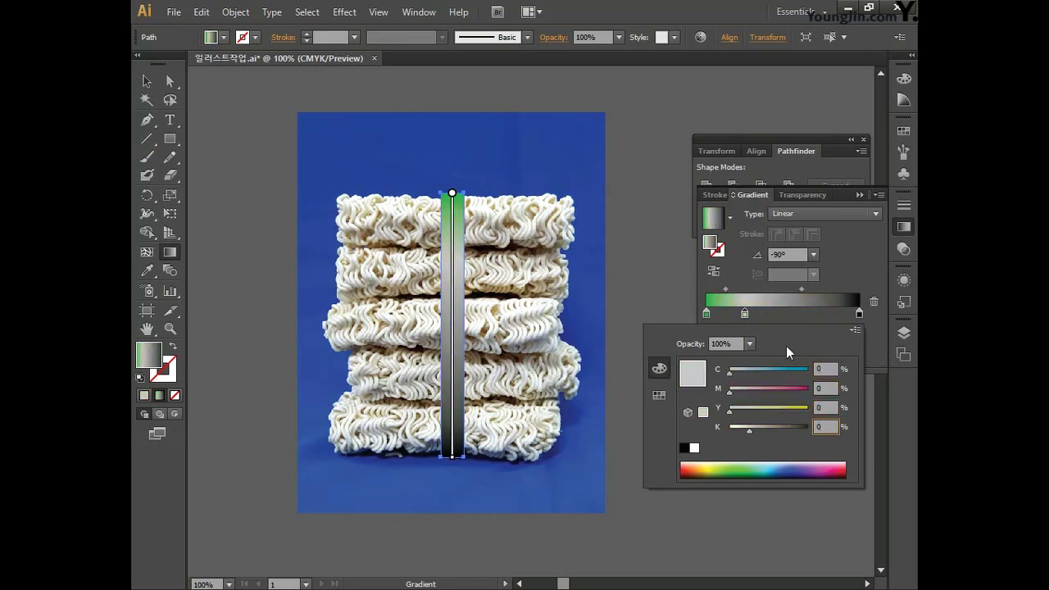
key("Return")
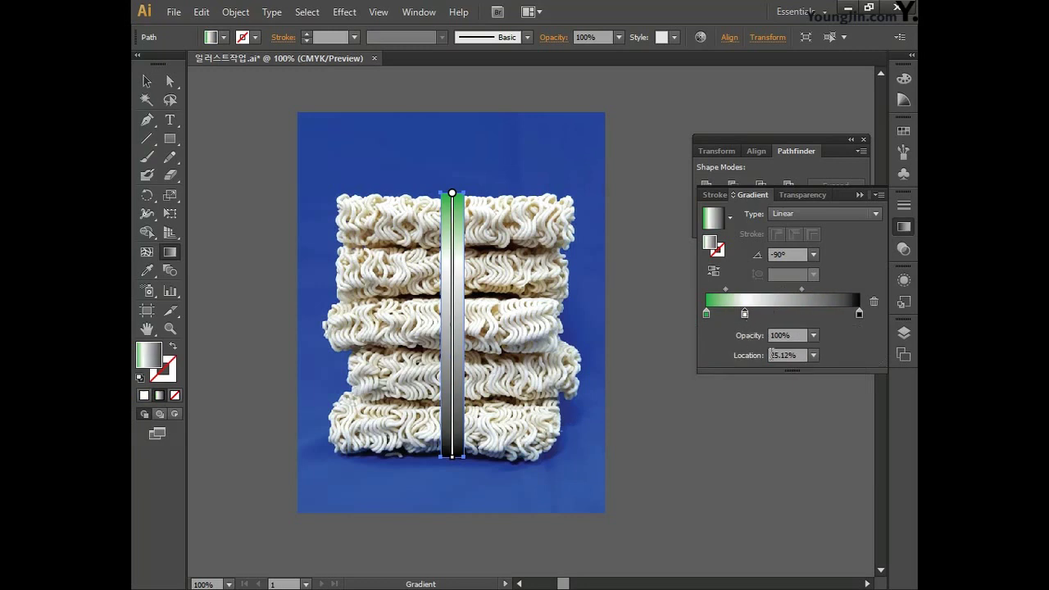
left_click_drag(799, 355, 758, 355)
type("20")
Step: Set the gradient's last stop to CMYK green with C 80%, M 0%, Y 100% and K 0%
double_click(860, 314)
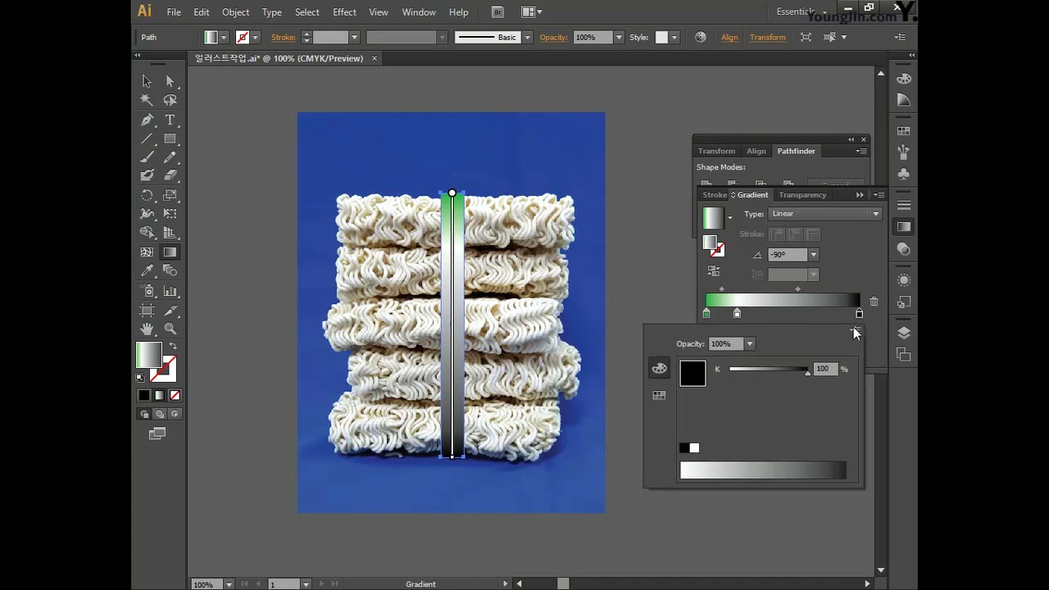
left_click(855, 330)
left_click(810, 380)
left_click(825, 370)
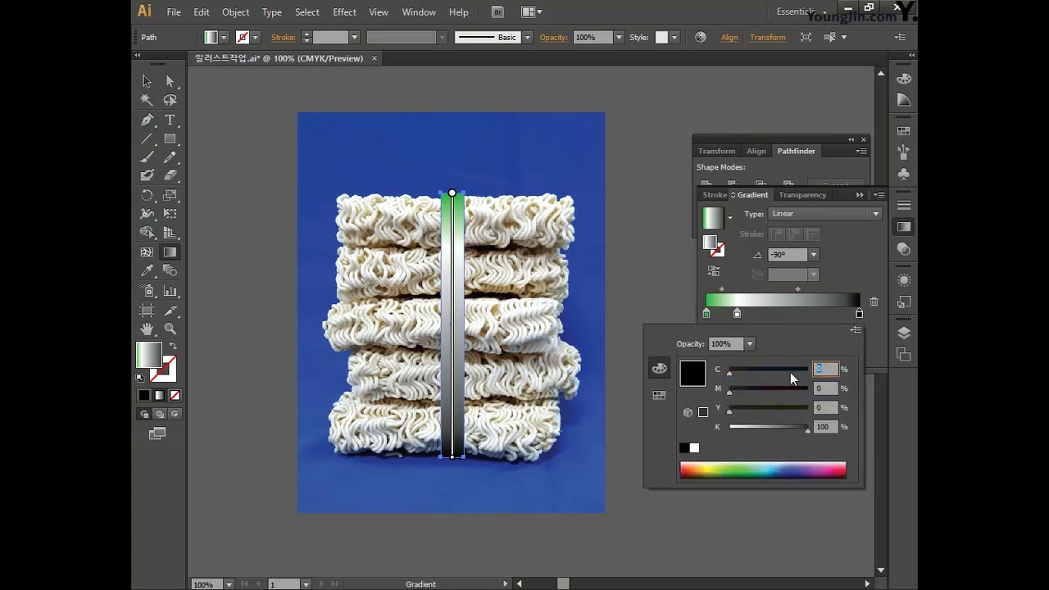
type("80")
key("Tab")
key("Tab")
type("100")
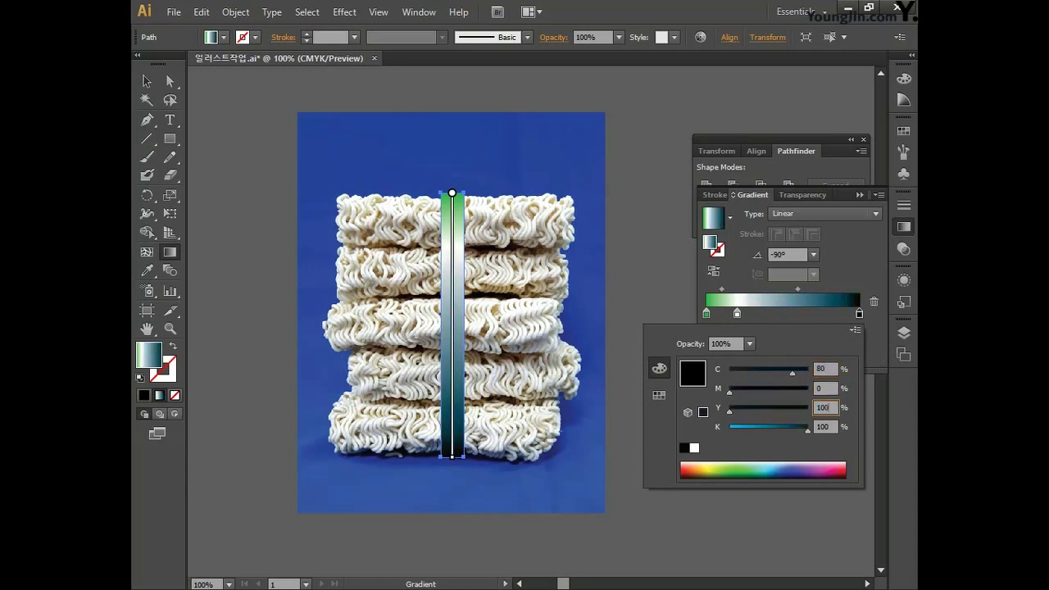
key("Tab")
type("0")
key("Return")
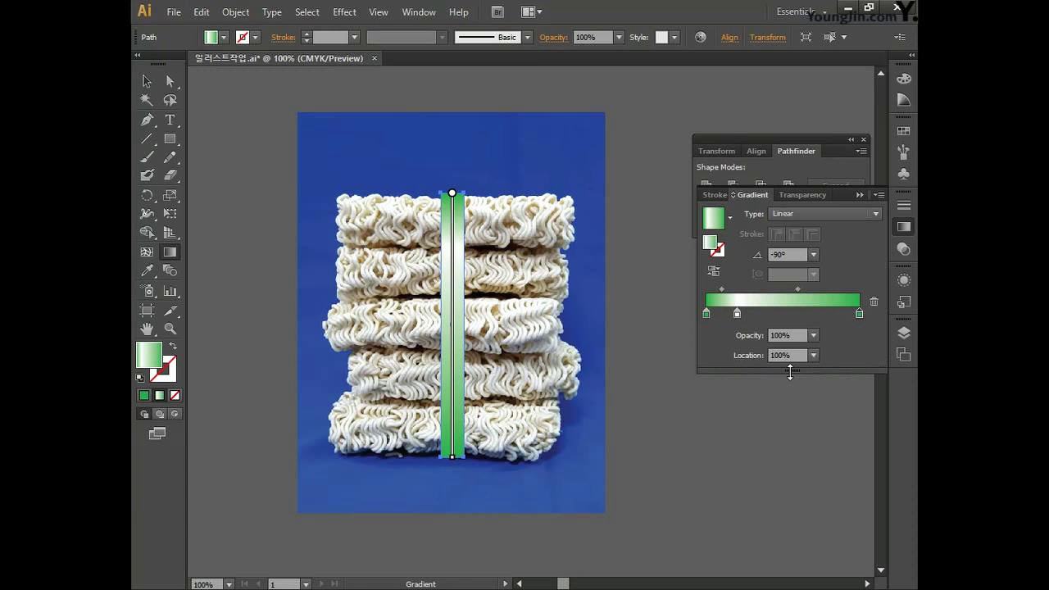
Step: Draw a slanted four-point leaf strip with the Pen tool from the stem's center down to the left part of the third noodle block
left_click(146, 121)
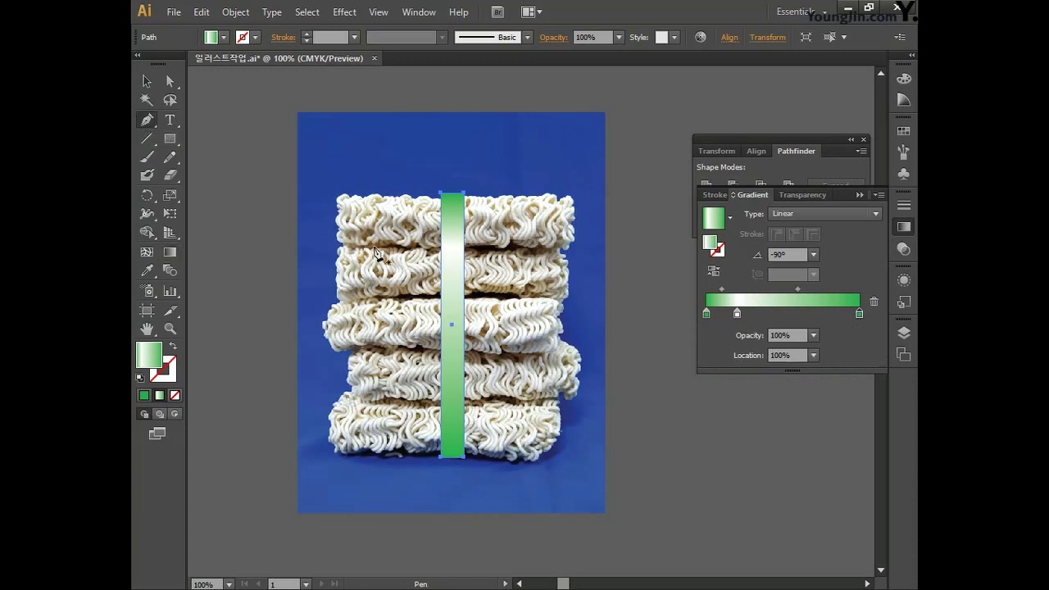
left_click(451, 248)
left_click_drag(452, 248, 452, 272)
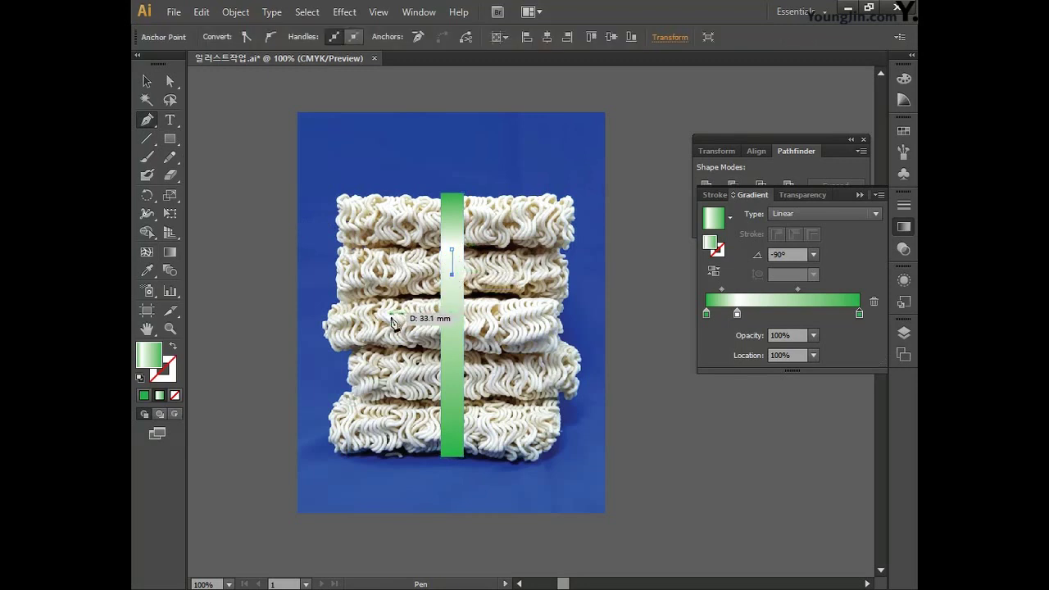
left_click_drag(387, 331, 370, 335)
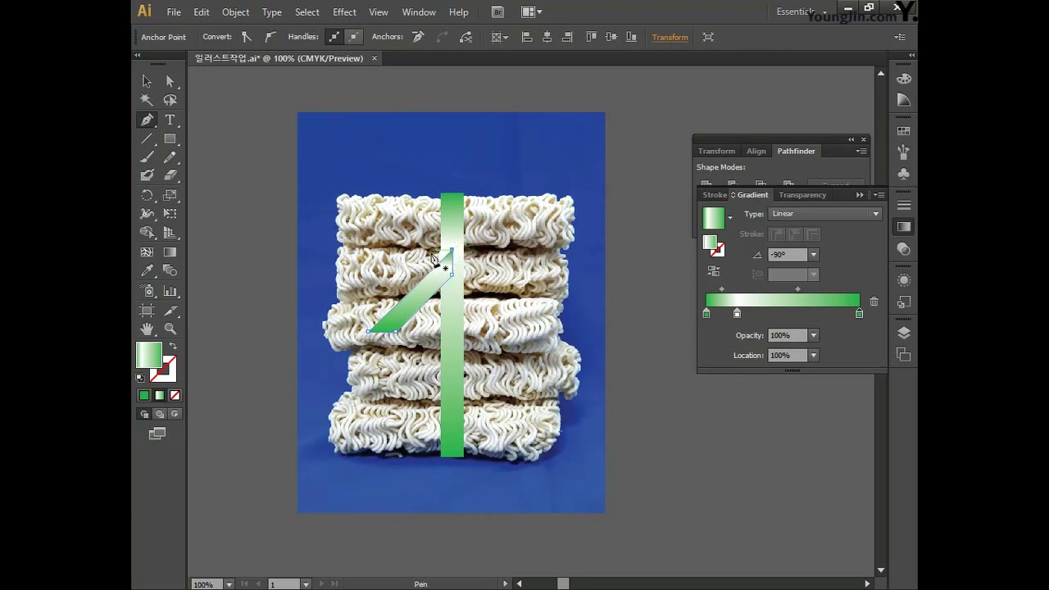
Step: Keep the slanted strip's gradient type as Linear and set its angle to 50°
left_click(169, 253)
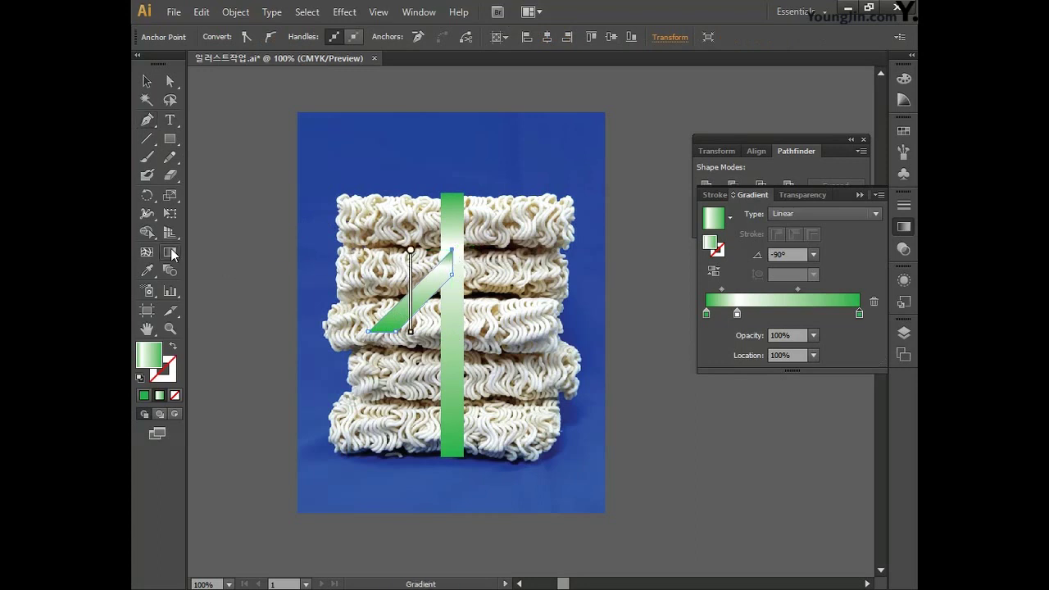
left_click(788, 216)
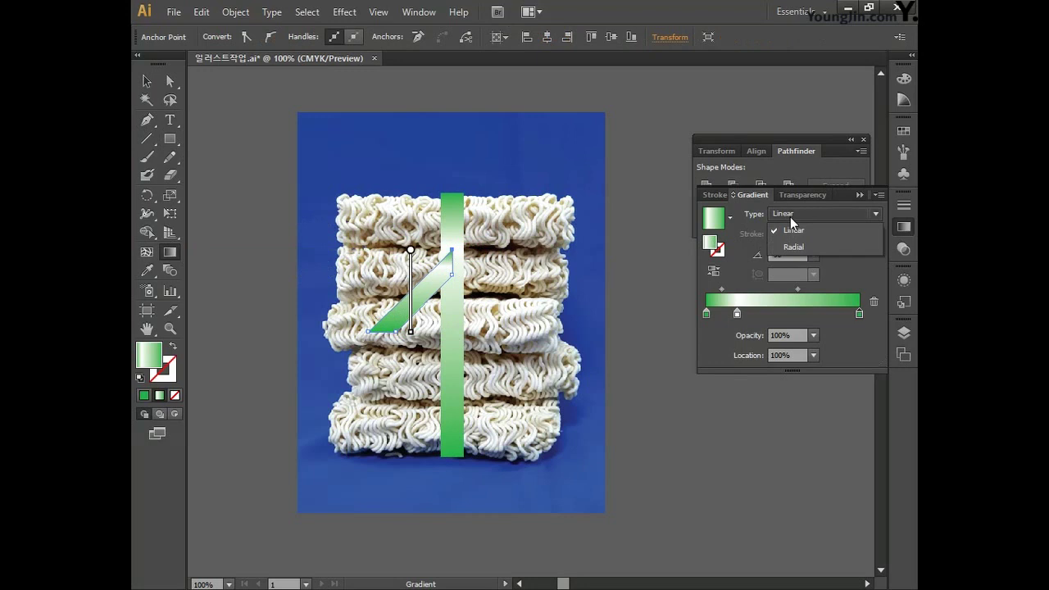
left_click(789, 229)
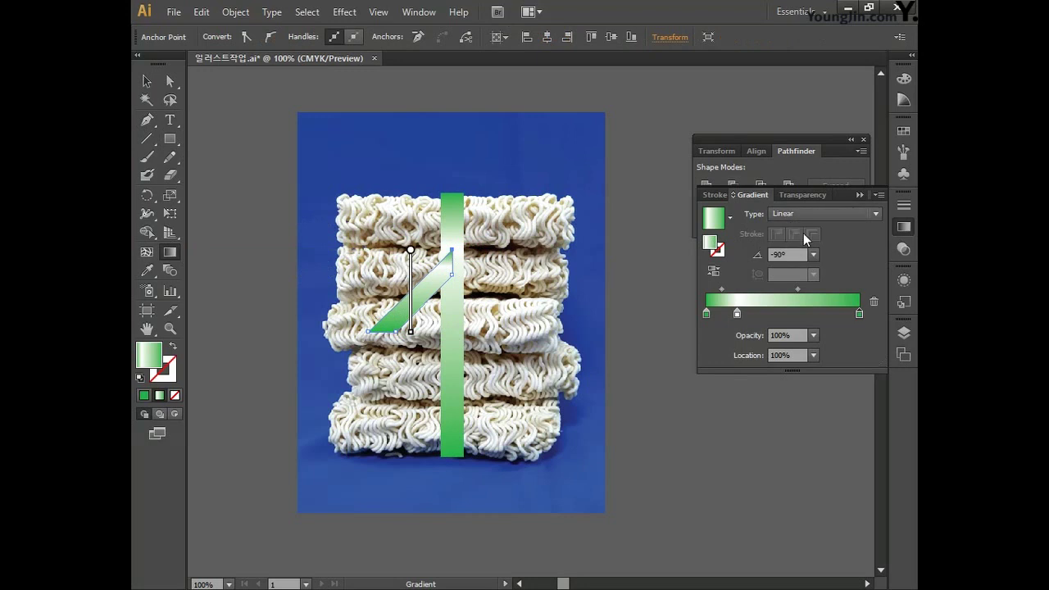
left_click(798, 254)
type("50")
key("Return")
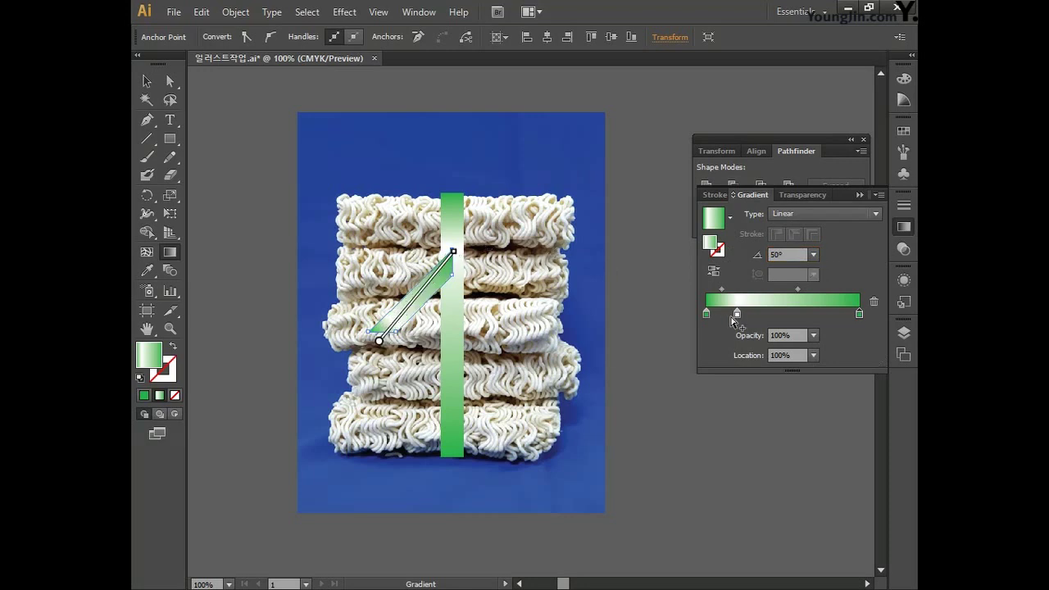
Step: Remove the slanted strip's white middle gradient stop and set the first stop to CMYK green with C 80%, M 0%, Y 100% and K 0%
left_click_drag(736, 314, 733, 343)
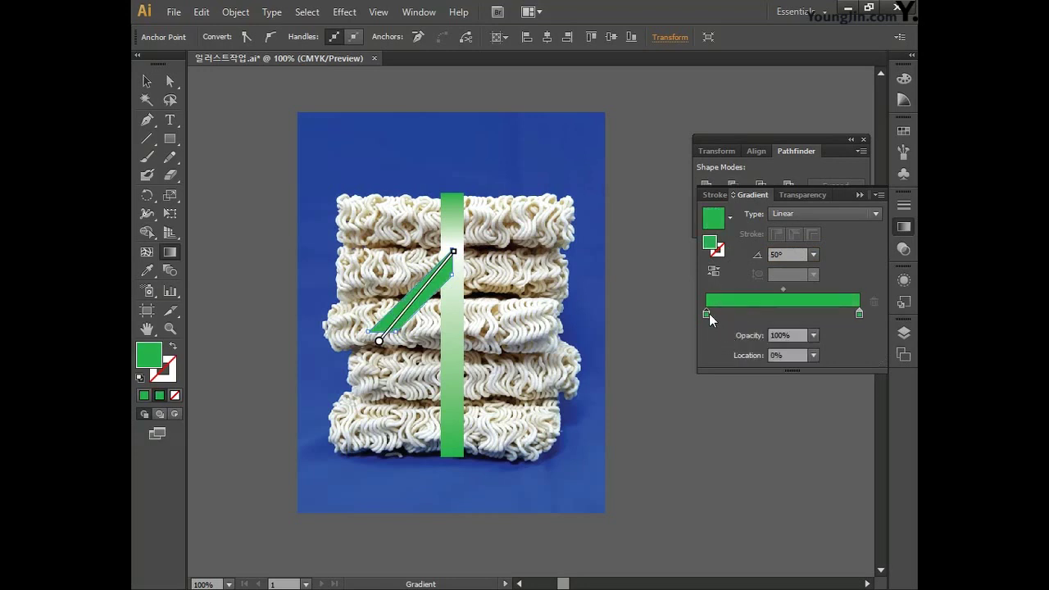
double_click(706, 313)
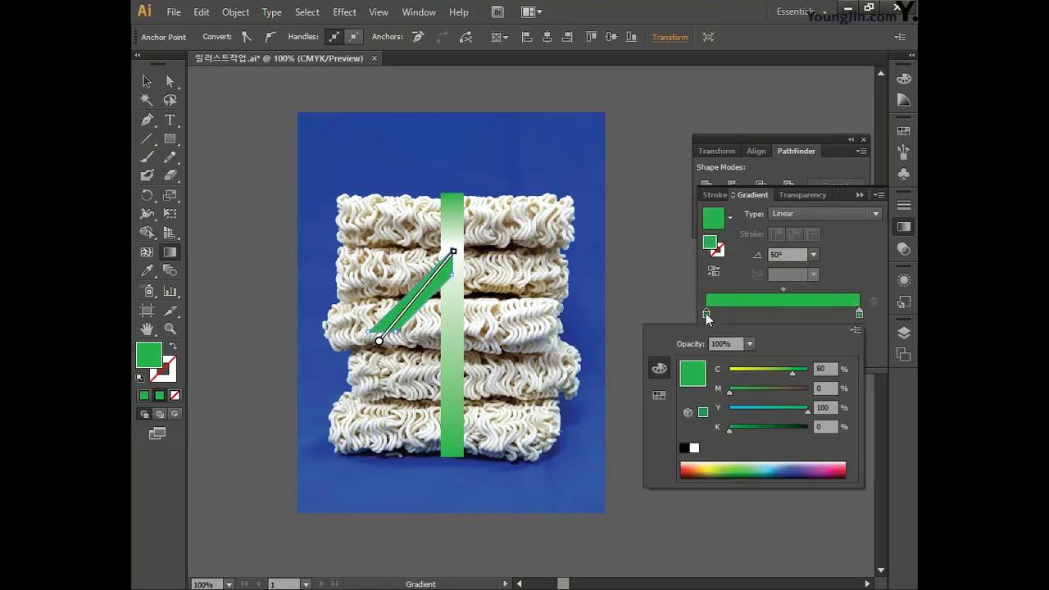
left_click(826, 369)
type("80")
key("Tab")
key("Tab")
type("100")
key("Tab")
key("Return")
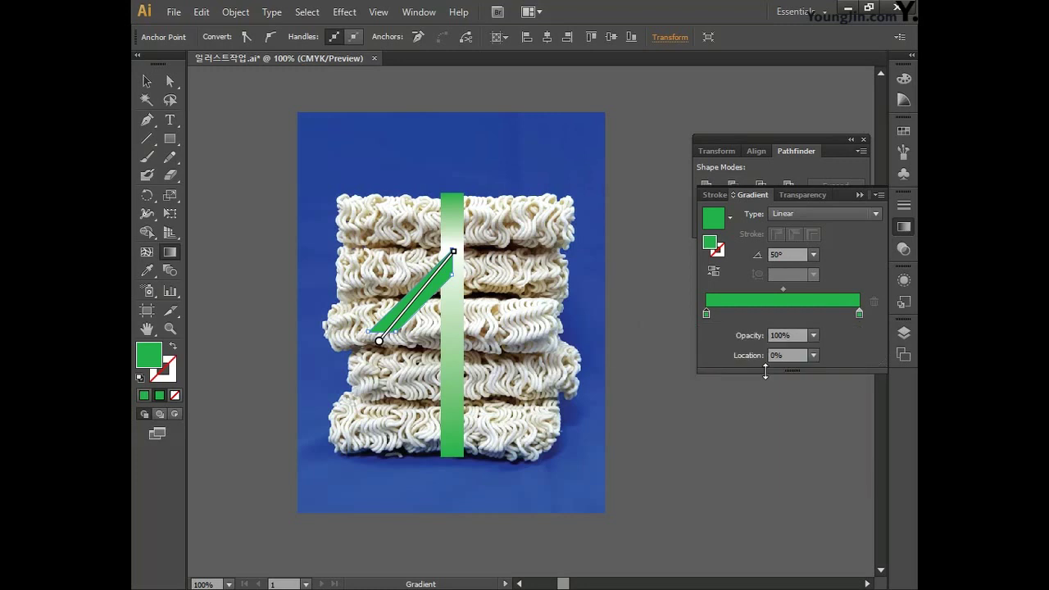
Step: Set the last stop of the slanted strip's gradient to white with C, M, Y and K at 0%
double_click(858, 315)
left_click(824, 368)
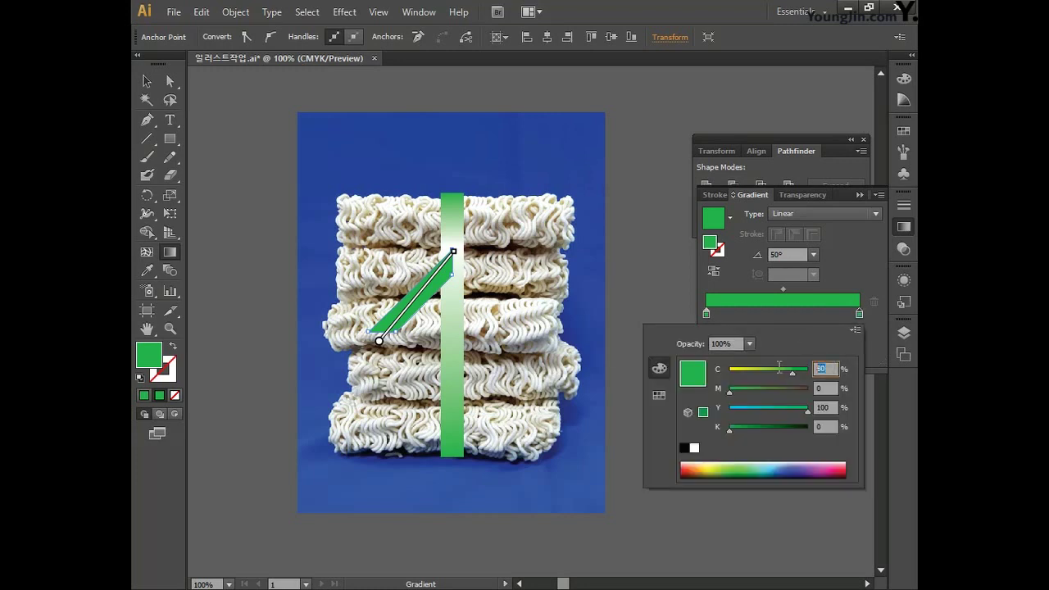
type("0")
key("Tab")
key("Tab")
type("0")
key("Tab")
key("Return")
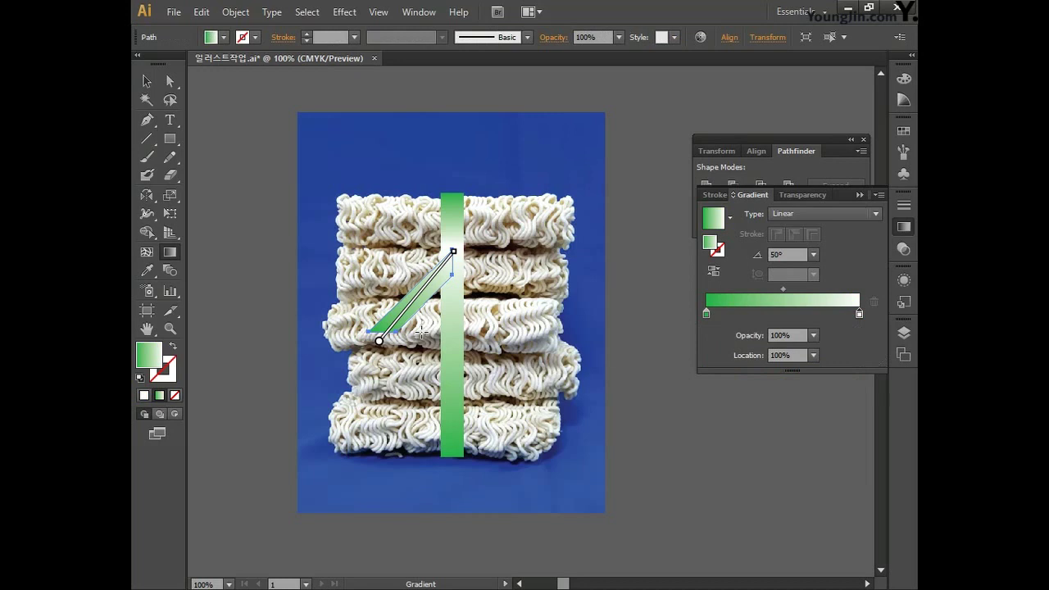
Step: Reflect a copy of the slanted strip across the vertical axis through the stem's center to form a matching strip on the other side
left_click(146, 81)
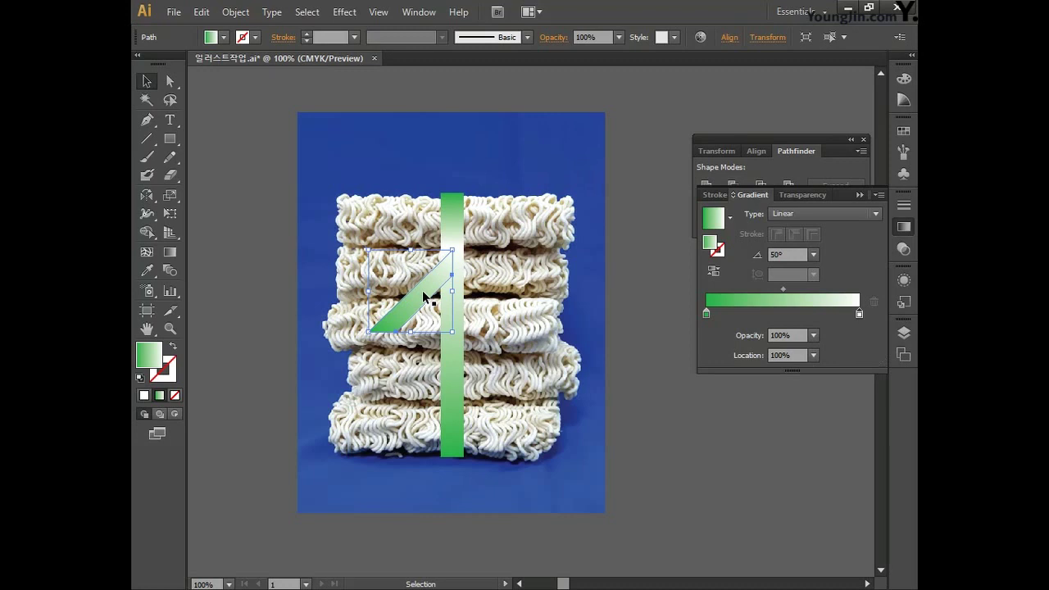
left_click(153, 202)
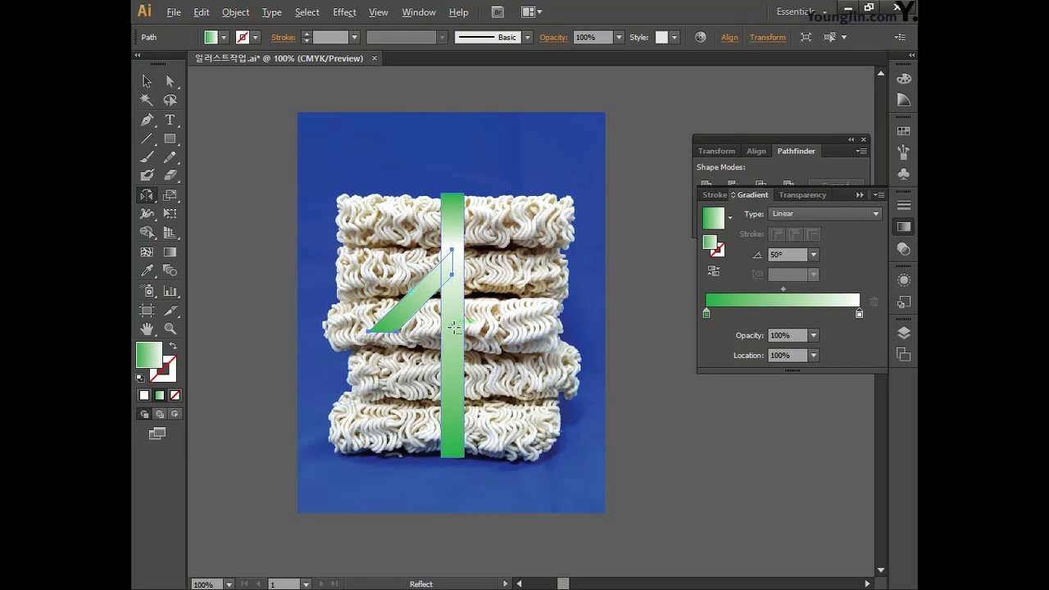
left_click(452, 327, "alt")
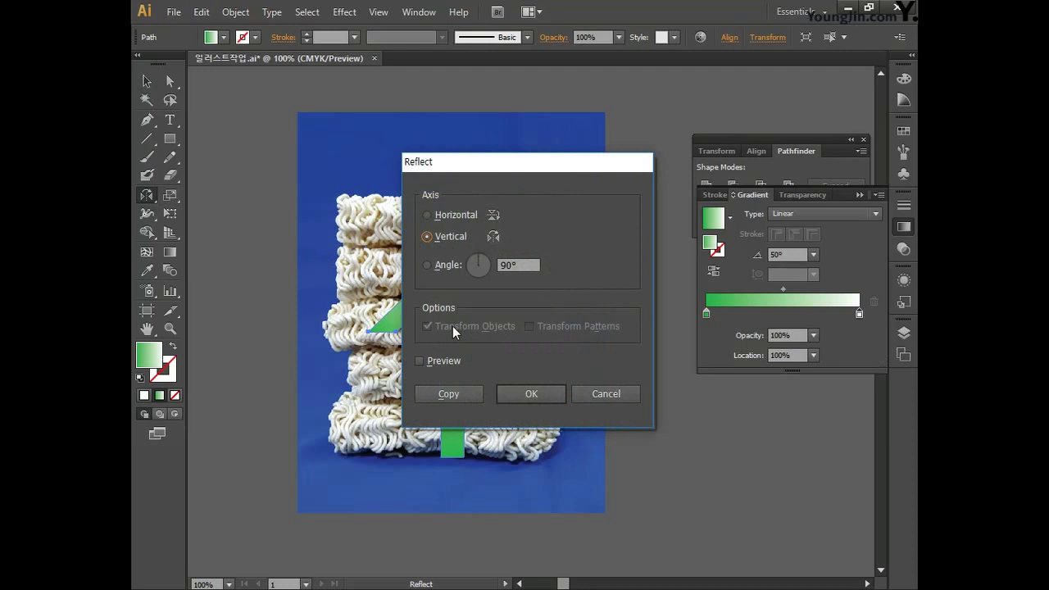
left_click(452, 394)
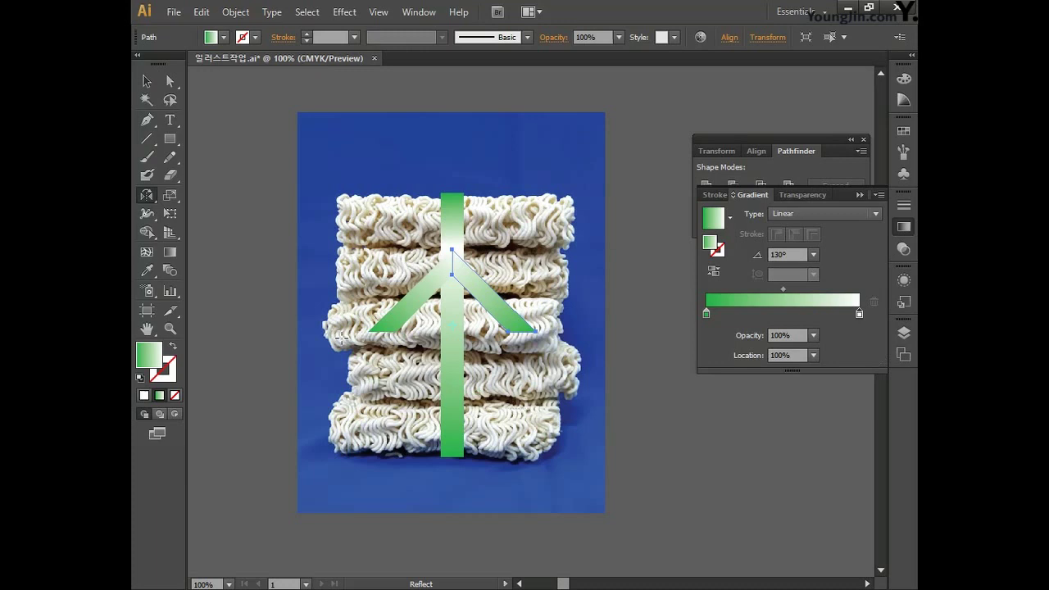
Step: Draw a closed curved leaf with the Pen tool from the stem's upper center out to the left part of the top noodle block
left_click(146, 122)
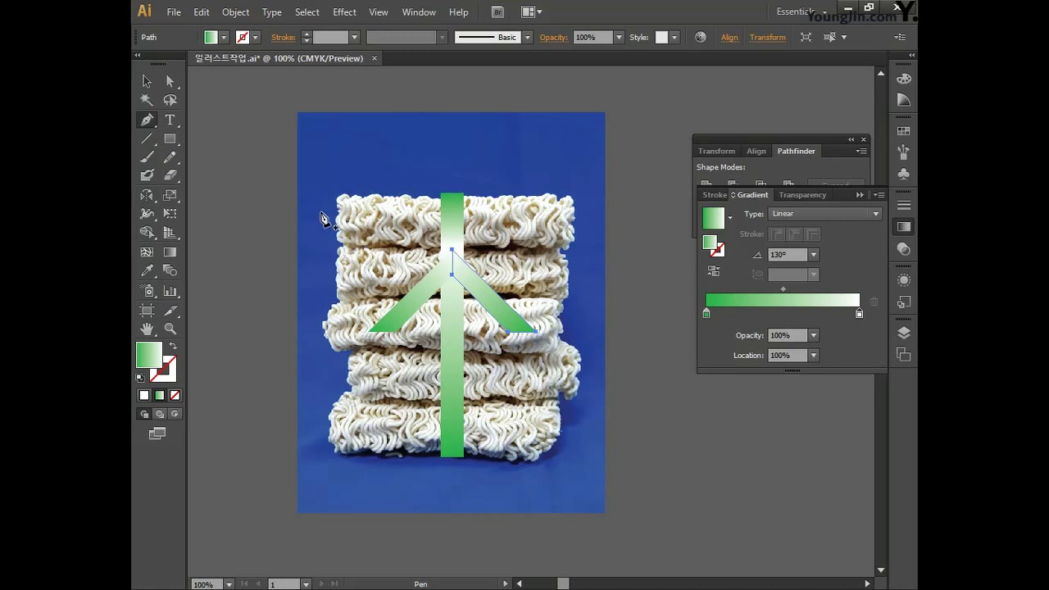
left_click_drag(451, 223, 370, 216)
left_click(452, 223)
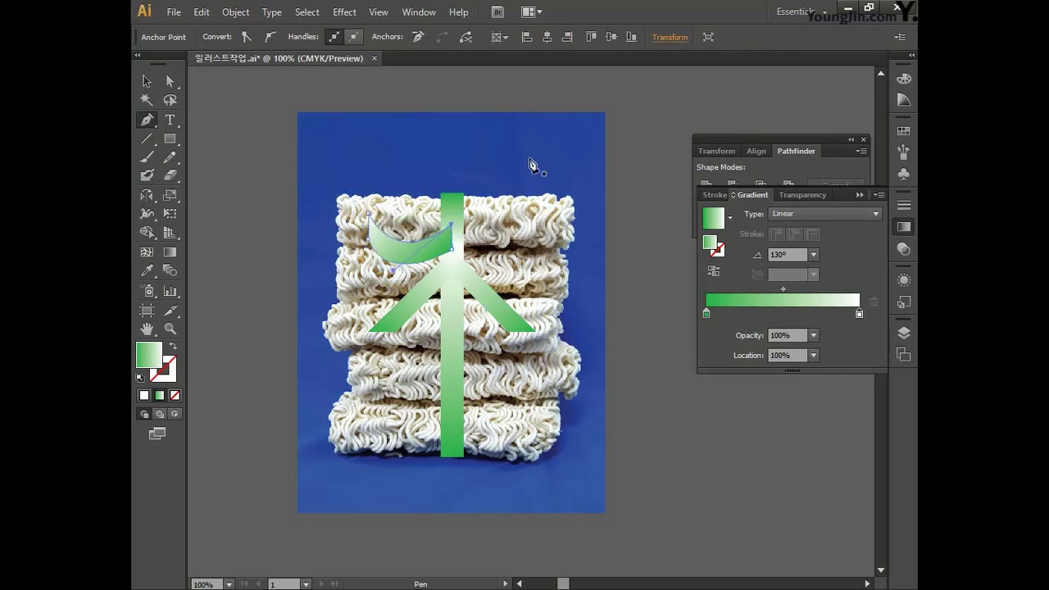
Step: Set the linear gradient angle of the bow's lower loop band to 0°
left_click(151, 83)
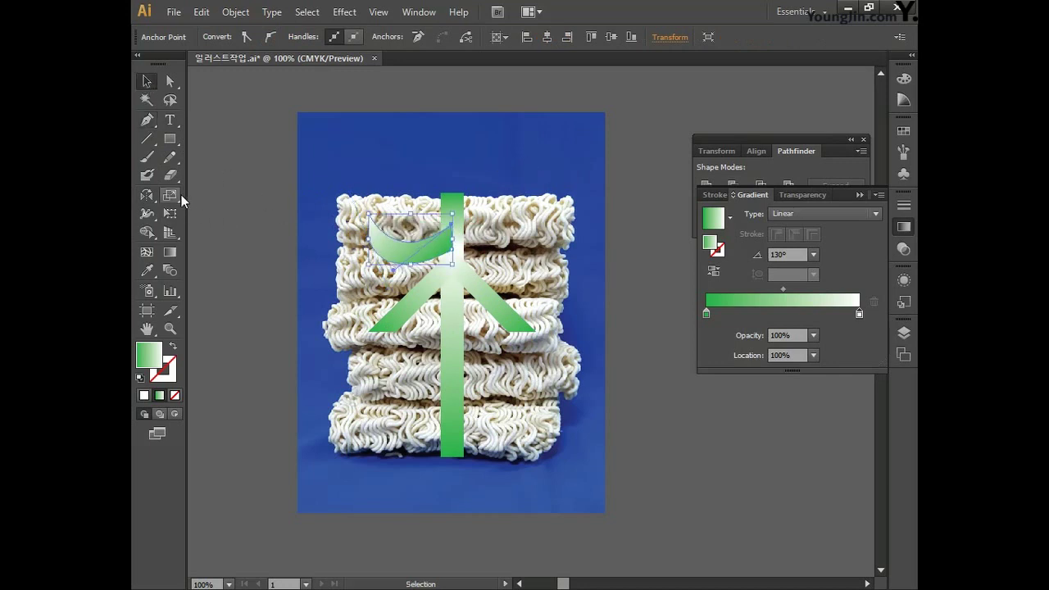
left_click(169, 257)
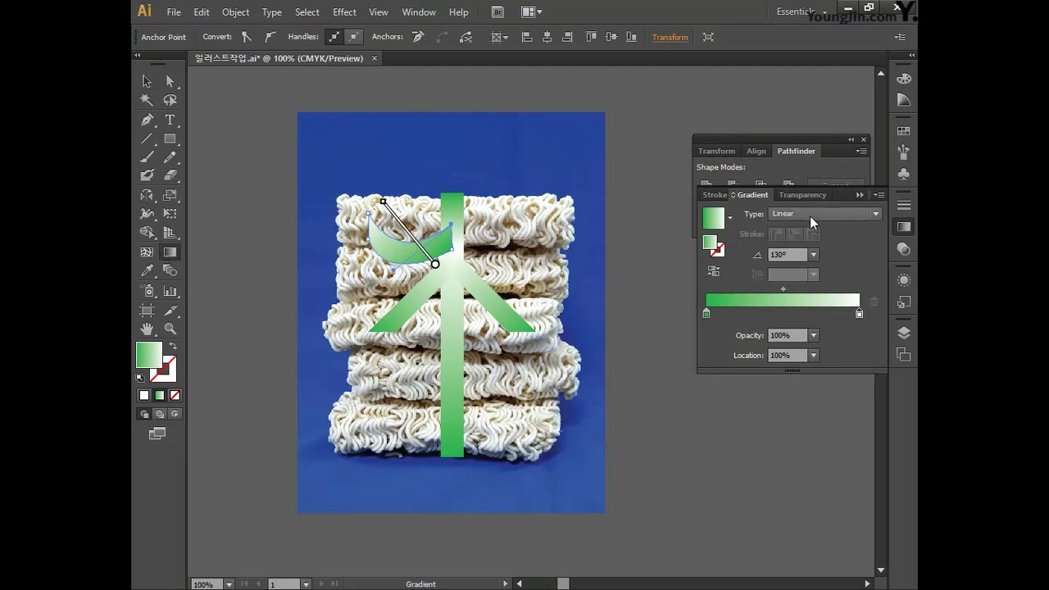
left_click(790, 255)
type("0")
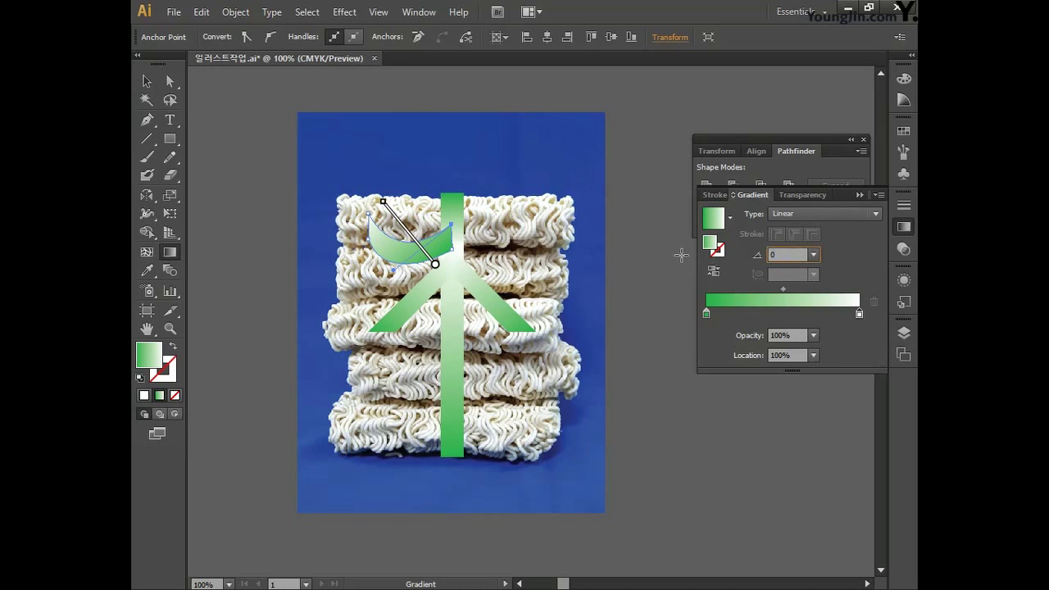
key("Return")
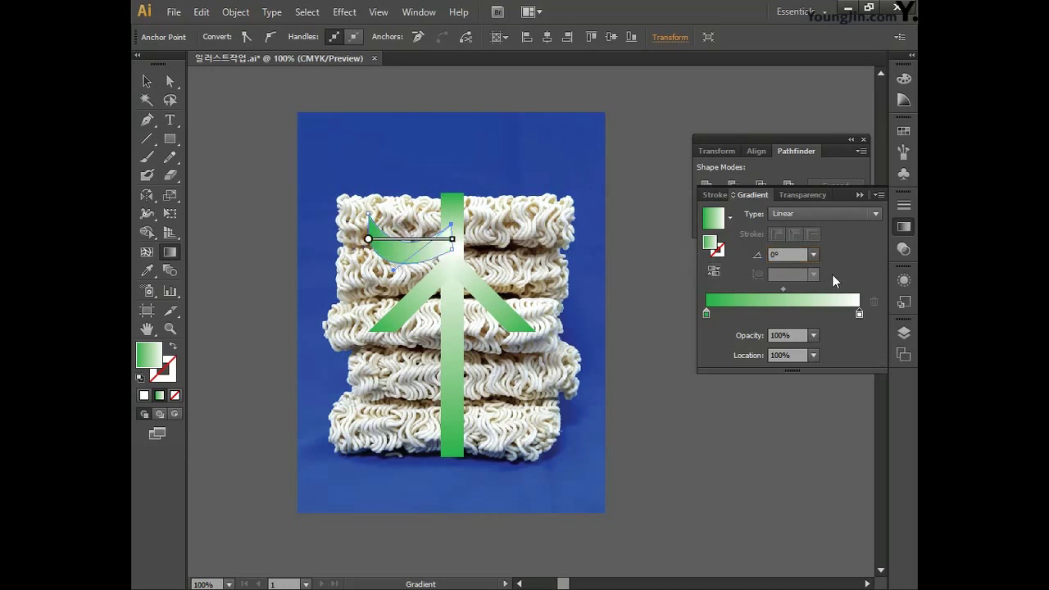
Step: Set the lower band's starting gradient stop to C 80, M 0, Y 100, K 70 and check the end stop's colour
double_click(705, 313)
left_click(828, 369)
type("80")
key("Tab")
type("0")
key("Tab")
type("10")
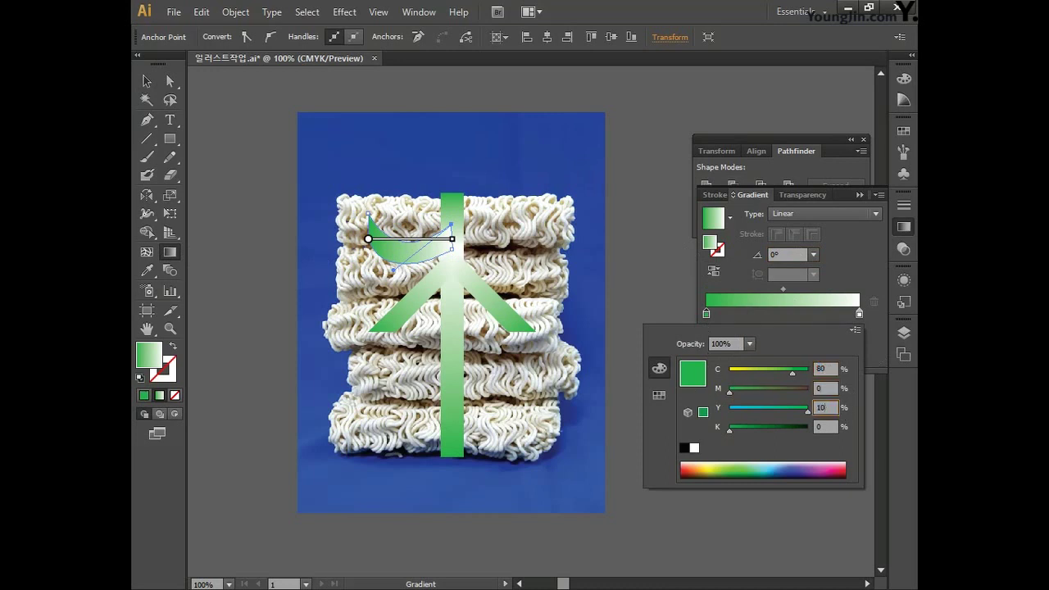
type("0")
key("Tab")
type("70")
left_click(859, 316)
double_click(860, 315)
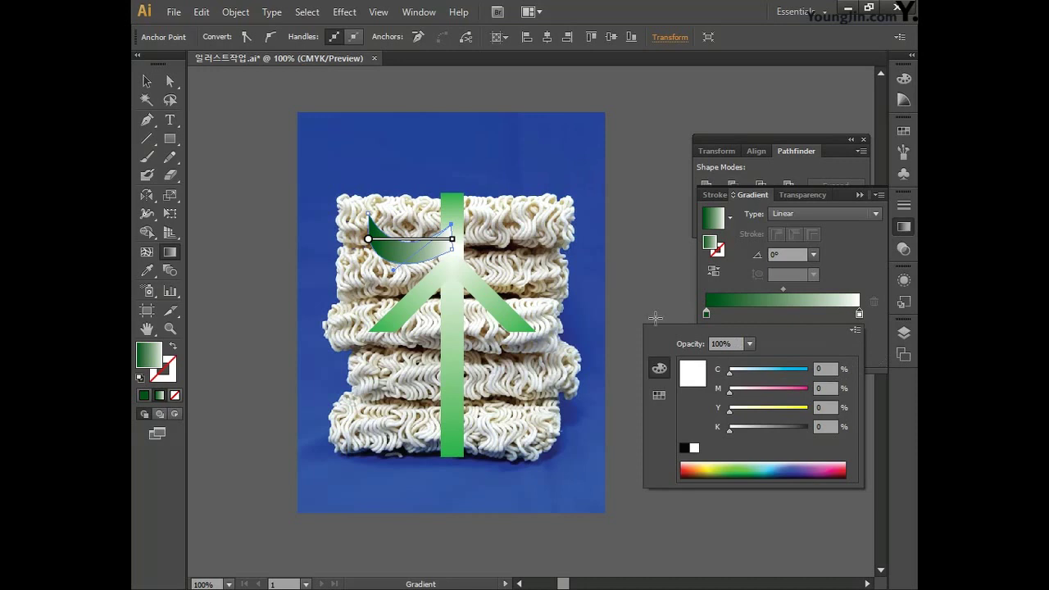
Step: Draw the upper band of the left bow loop with the Pen tool and refine its curve handles near the centre
left_click(146, 123)
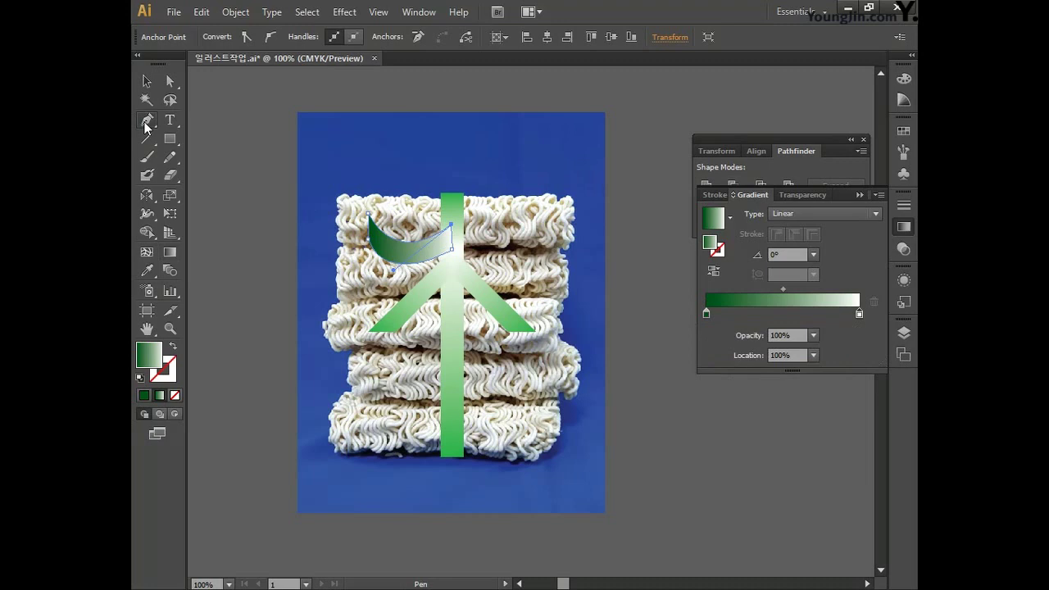
left_click(452, 223)
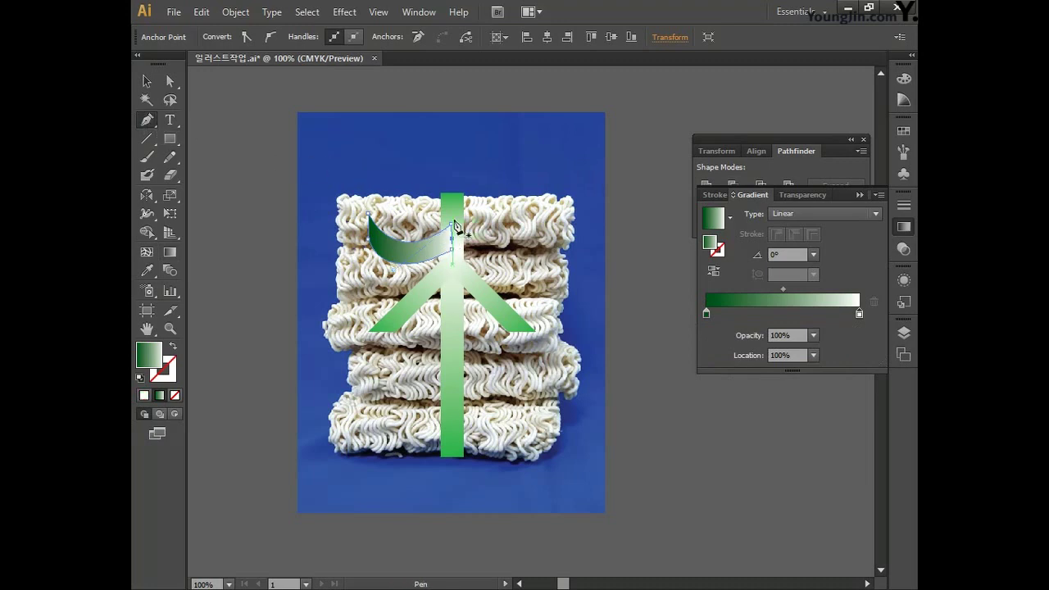
left_click_drag(454, 224, 480, 241)
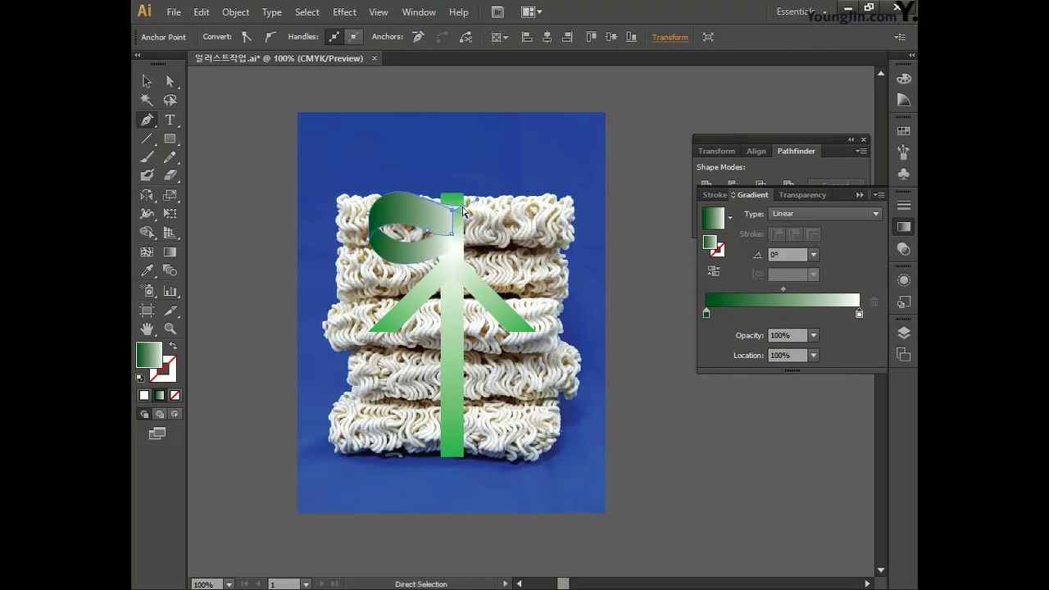
left_click(426, 222, "ctrl")
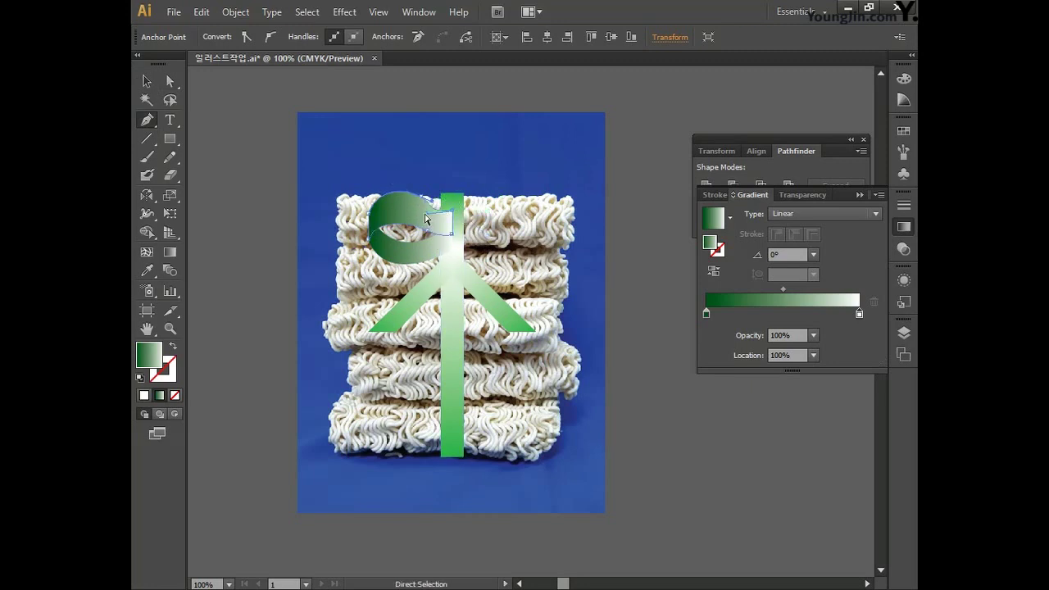
mouse_move(436, 208)
left_mouse_down()
mouse_move(426, 235)
mouse_move(447, 225)
left_mouse_up()
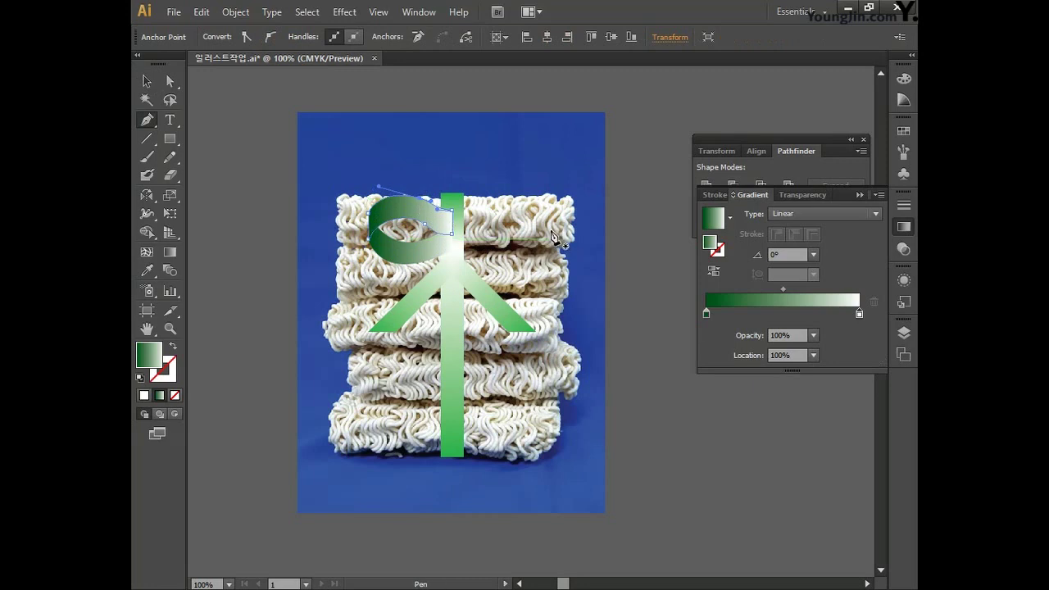
Step: Brighten the upper band's starting gradient stop by setting its black (K) value to 0%
left_click(169, 252)
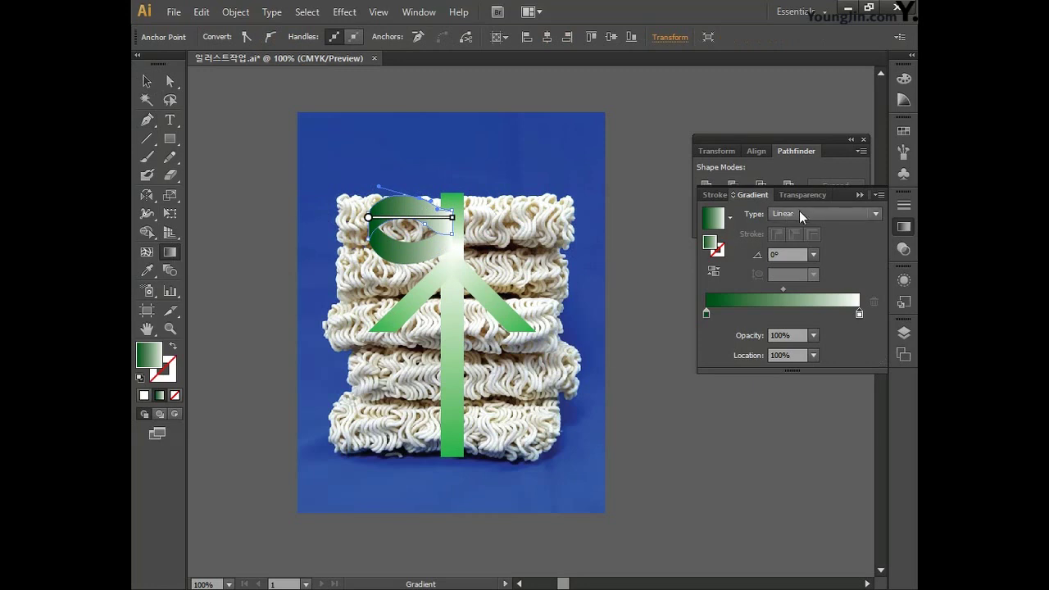
double_click(705, 313)
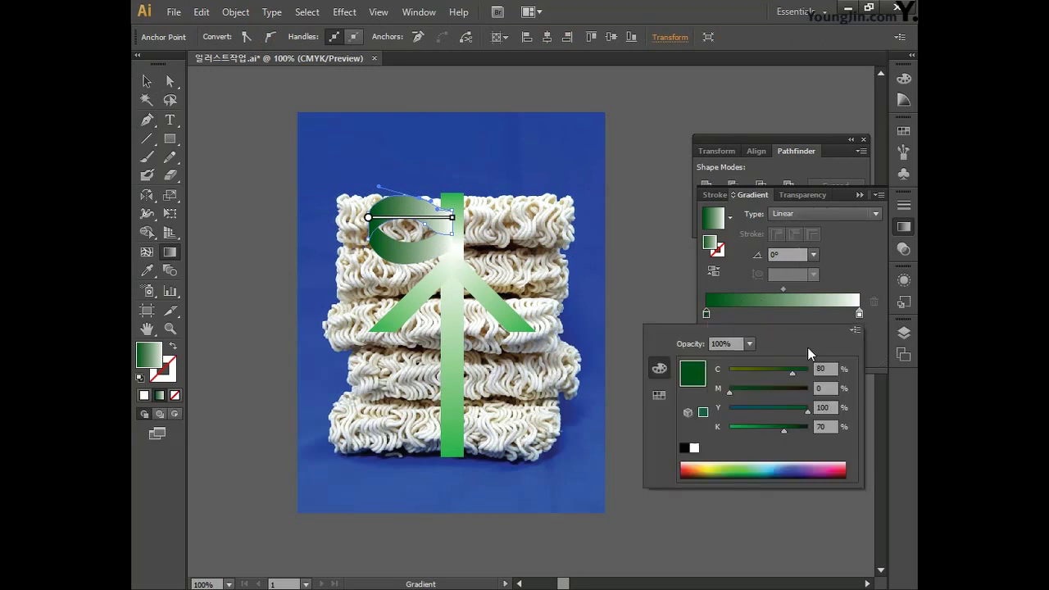
key("Tab")
key("Tab")
key("Tab")
type("0")
key("Return")
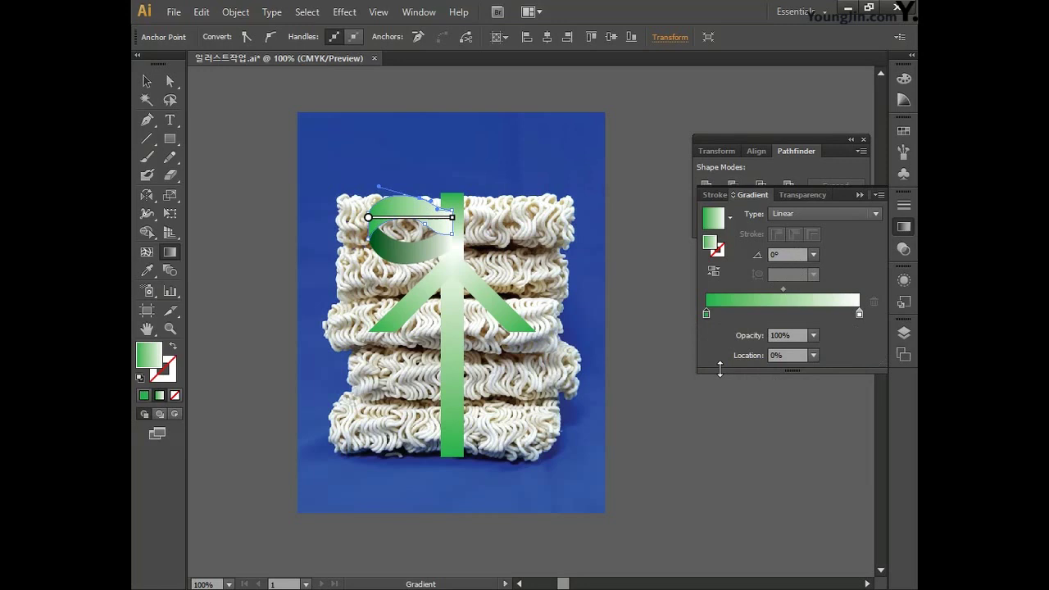
Step: Add a gradient stop at 20% on the upper band and make it white with C 0 and Y 0
left_click(741, 314)
left_click(731, 359)
type("20")
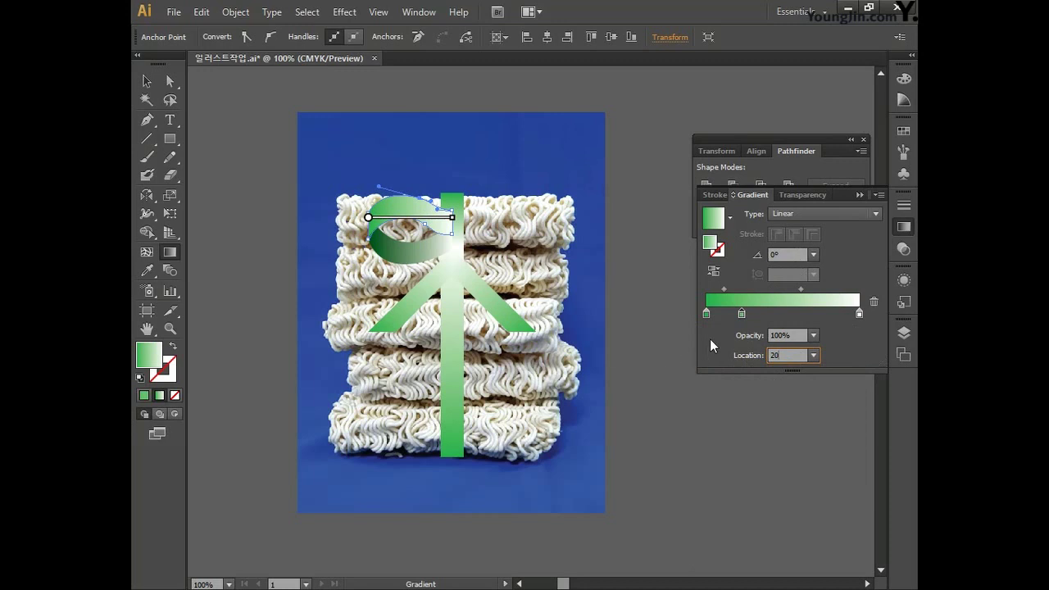
double_click(737, 313)
double_click(825, 369)
type("0")
key("Tab")
key("Tab")
type("0")
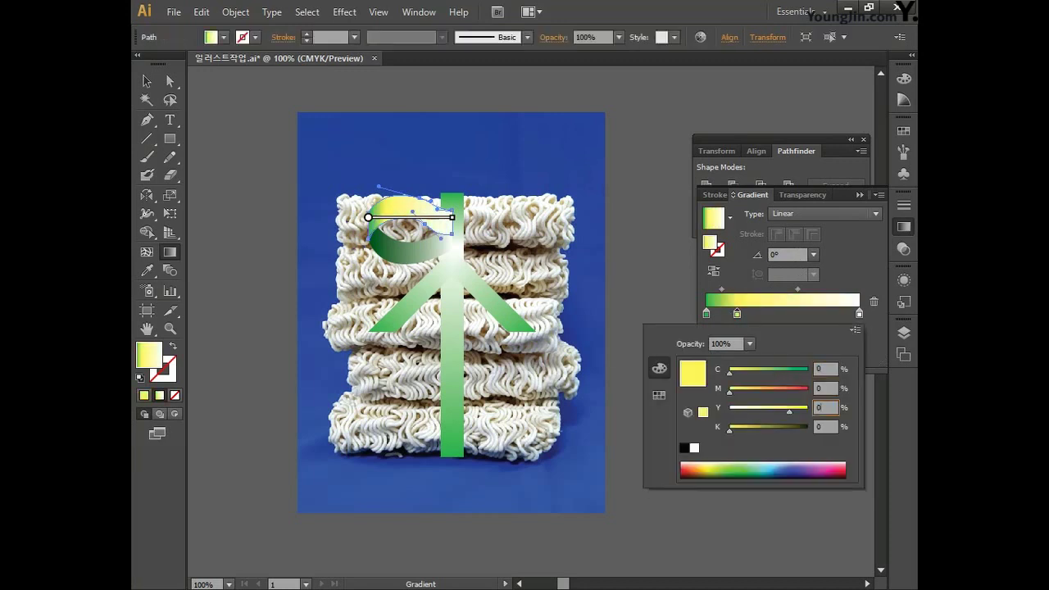
key("Return")
Step: Add a white gradient stop at location 60% on the upper band
left_click(803, 314)
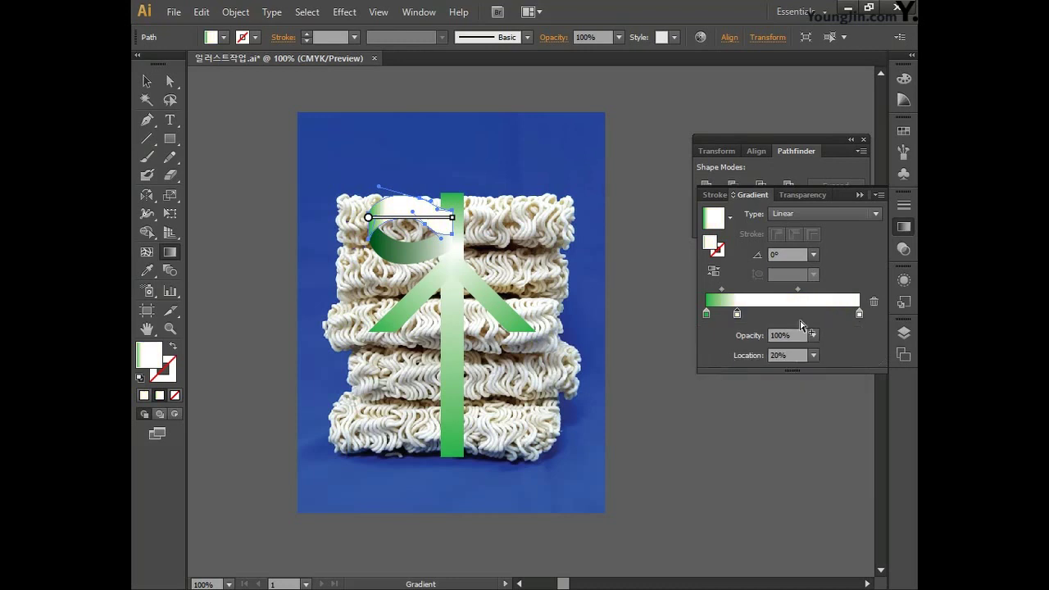
left_click(720, 354)
type("60")
double_click(803, 315)
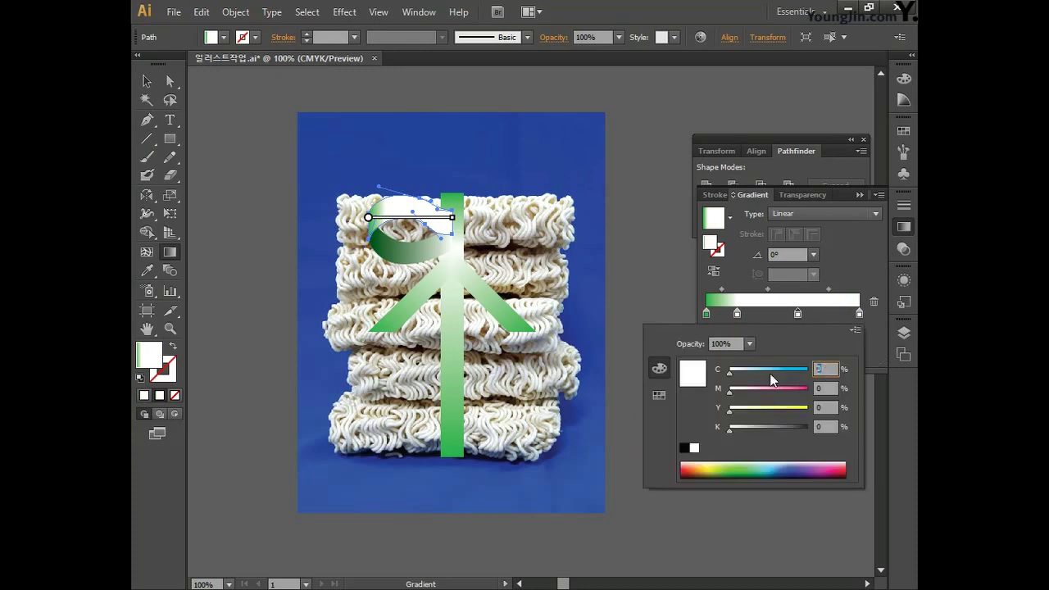
key("Tab")
key("Tab")
key("Tab")
Step: Set the upper band's final gradient stop to green with C 80 and Y 100
left_click(861, 315)
double_click(861, 314)
left_click(833, 370)
type("80")
key("Tab")
key("Tab")
type("100")
key("Tab")
key("Return")
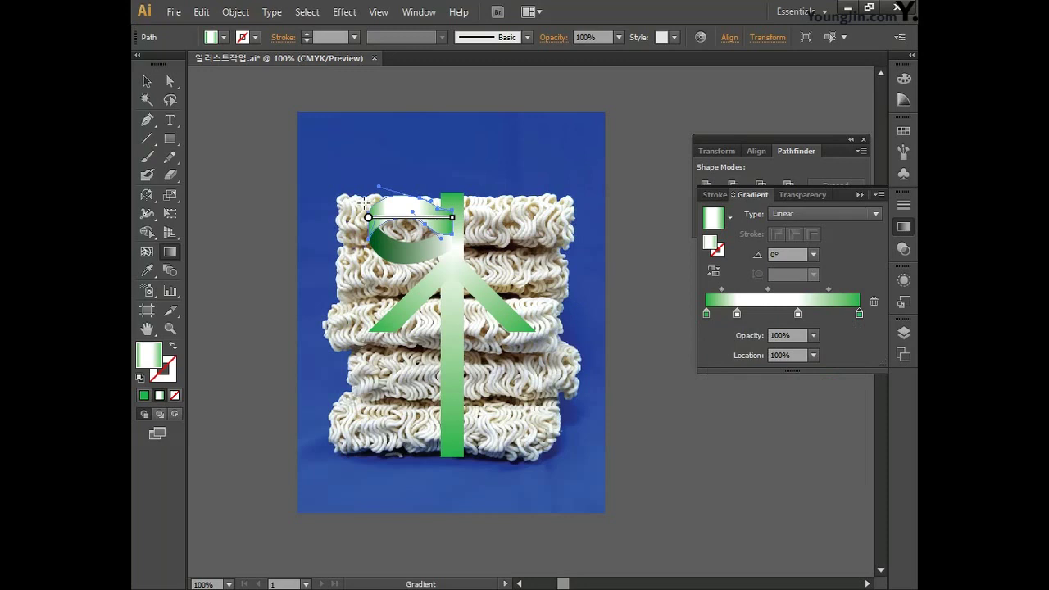
Step: Reflect a copy of both left loop bands across a vertical axis through the ribbon's centre to form the right loop
left_click(148, 82)
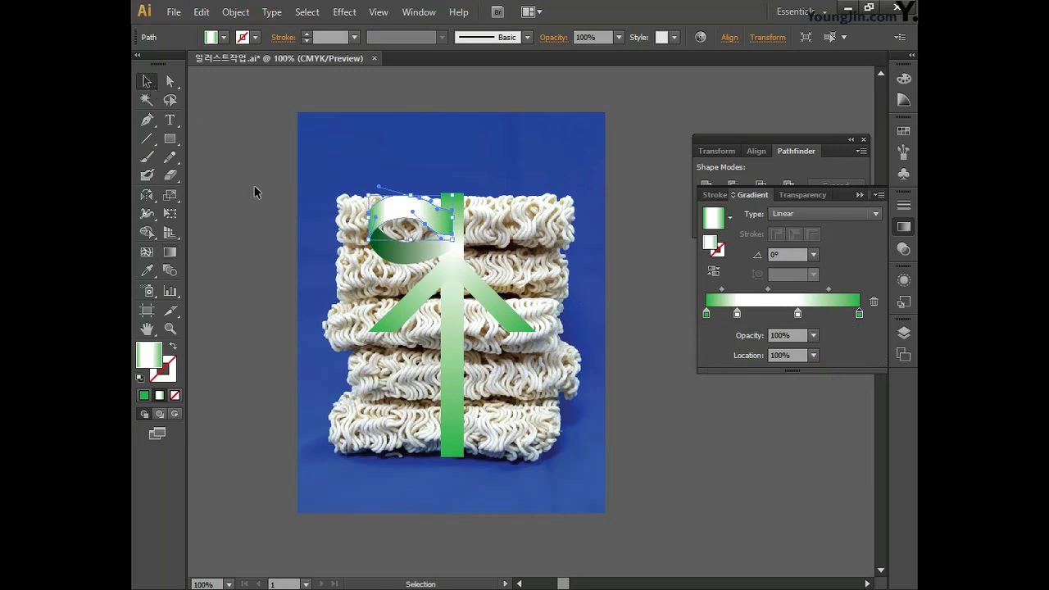
left_click(348, 184)
left_click(395, 267)
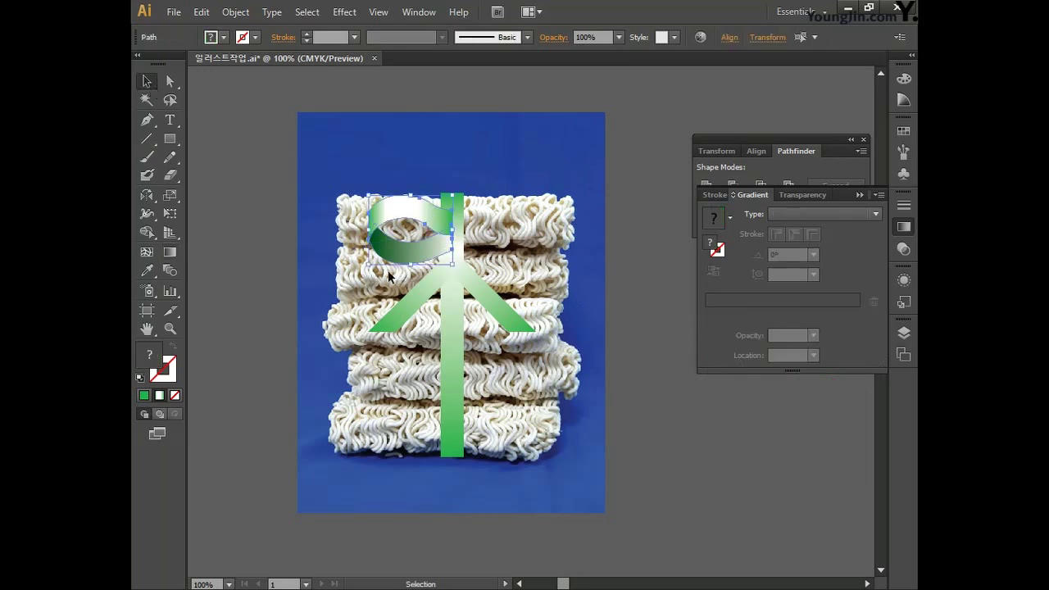
left_click(148, 198)
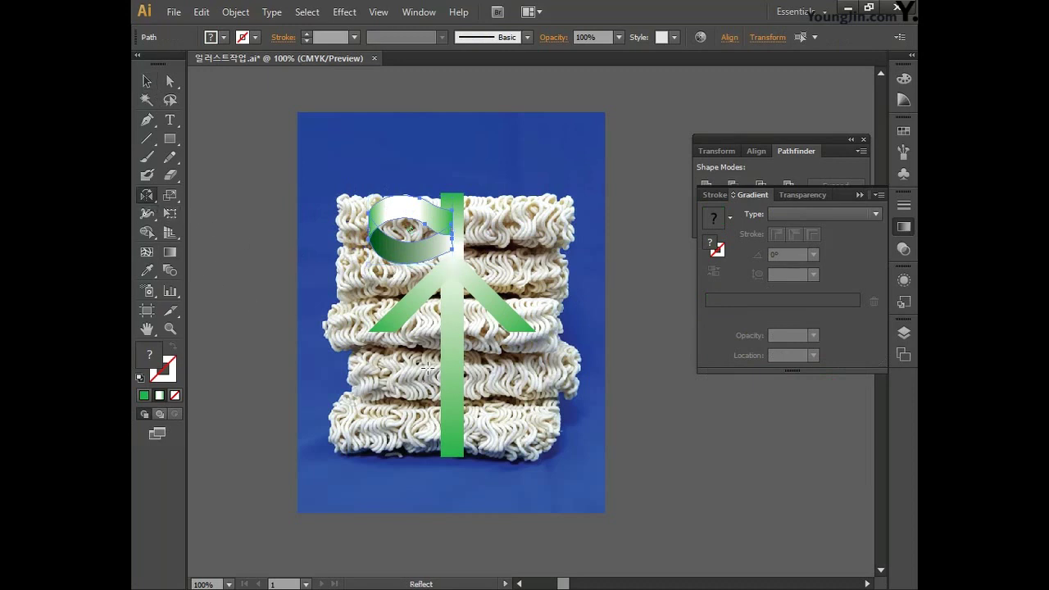
left_click(453, 327, "alt")
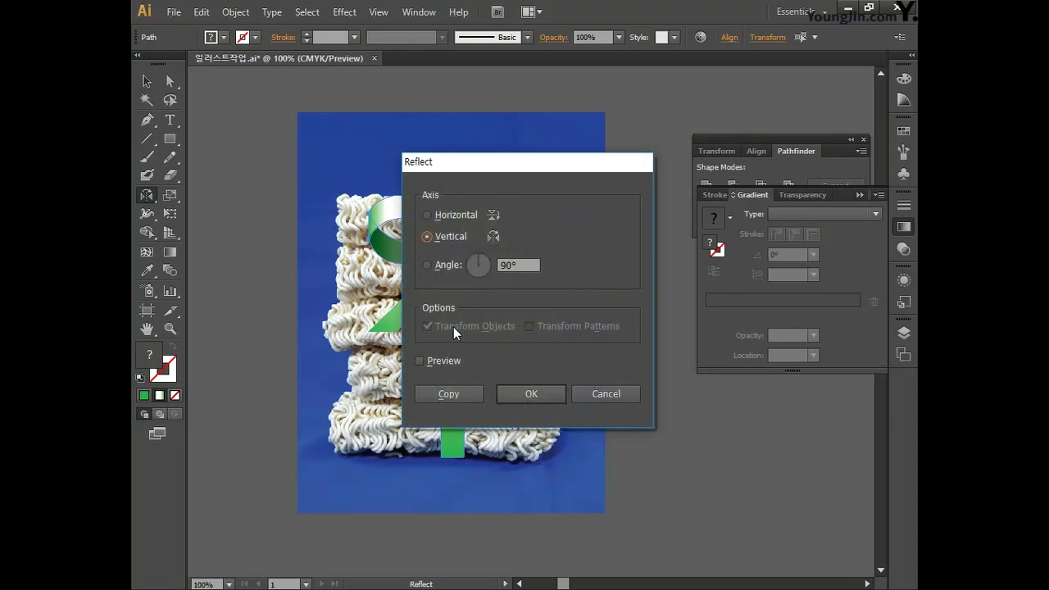
left_click(449, 393)
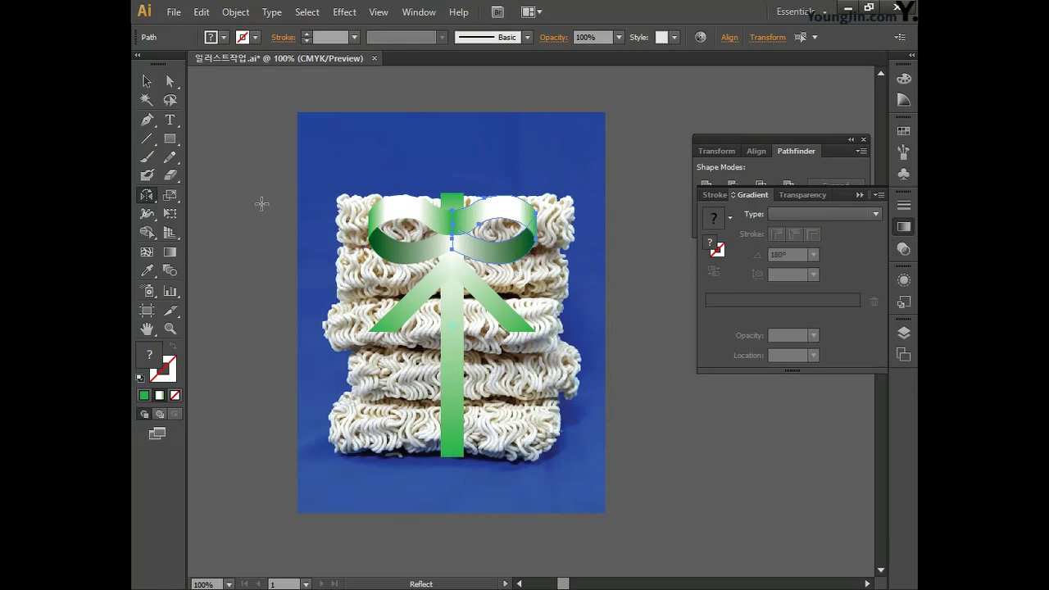
Step: Draw a small, narrow rounded rectangle centred between the two loops as the bow's knot
left_click_drag(174, 145, 236, 158)
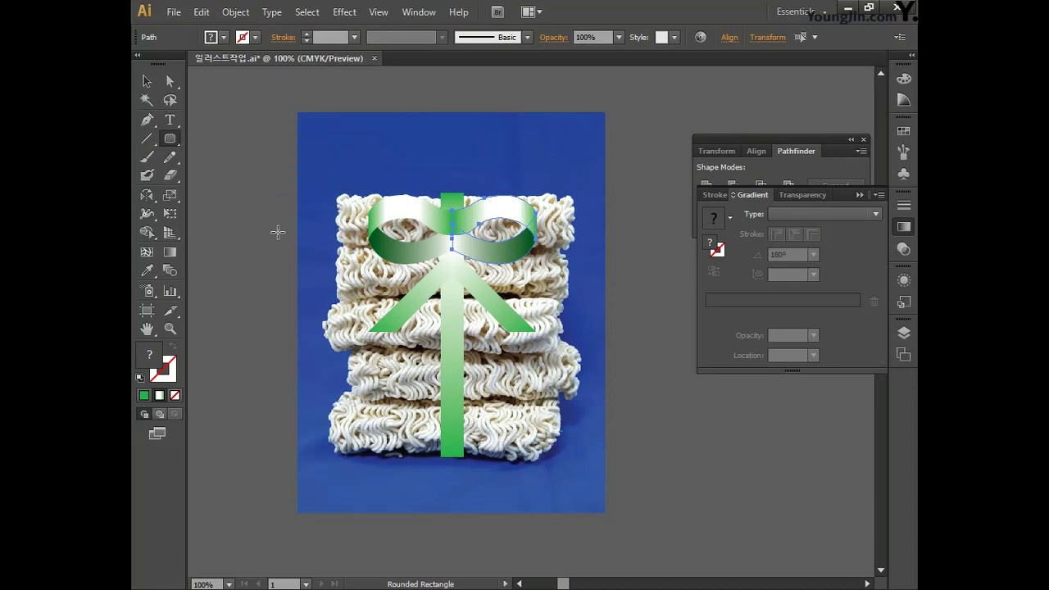
left_click_drag(448, 205, 461, 238)
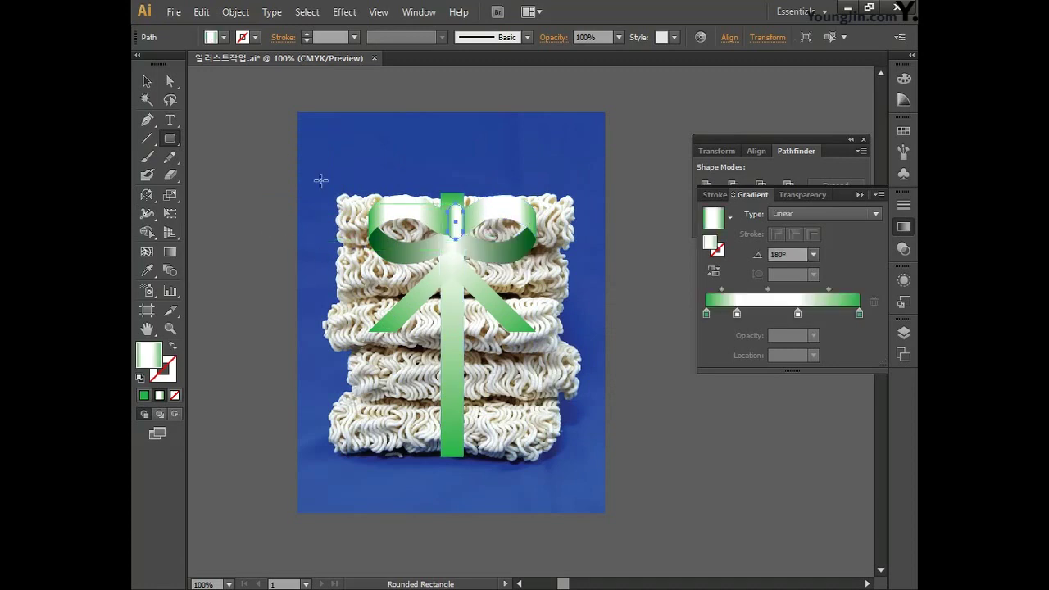
left_click(148, 82)
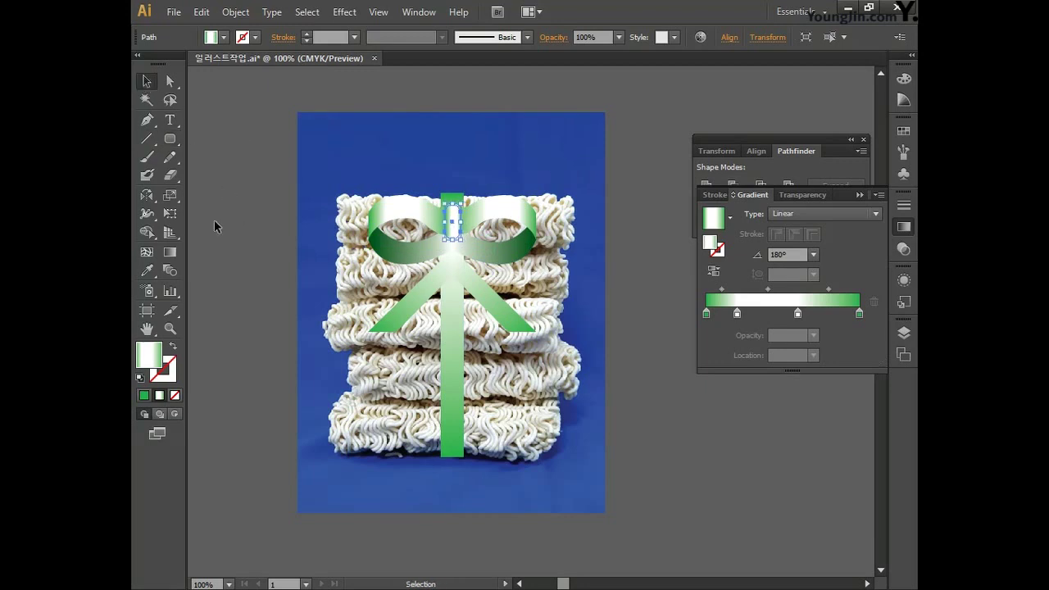
Step: Set the knot's linear gradient angle to -90° and deselect it
left_click(169, 254)
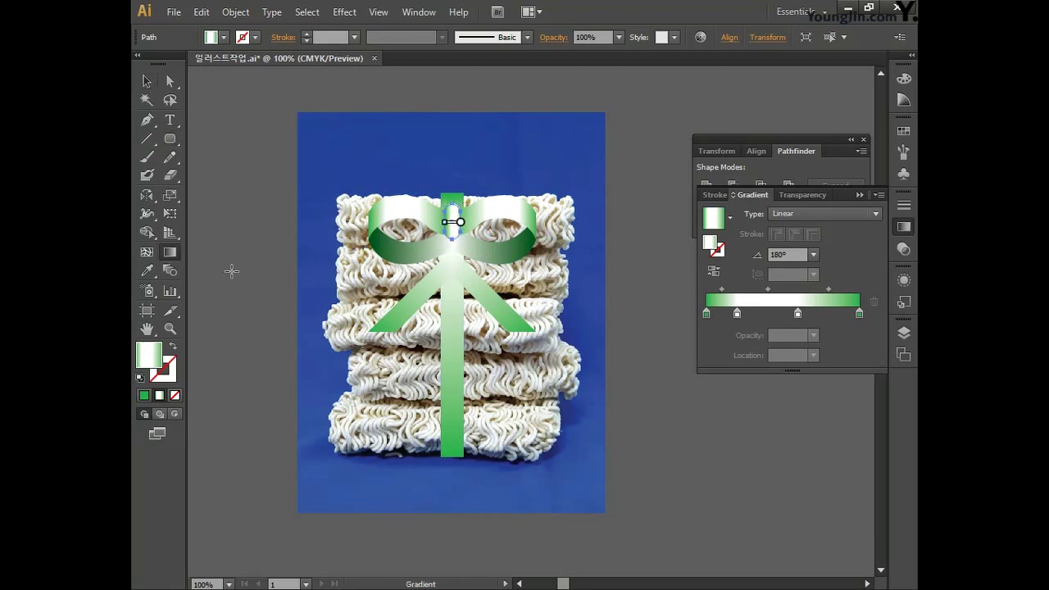
left_click(802, 217)
left_click(801, 221)
type("-90")
key("Return")
left_click(147, 81)
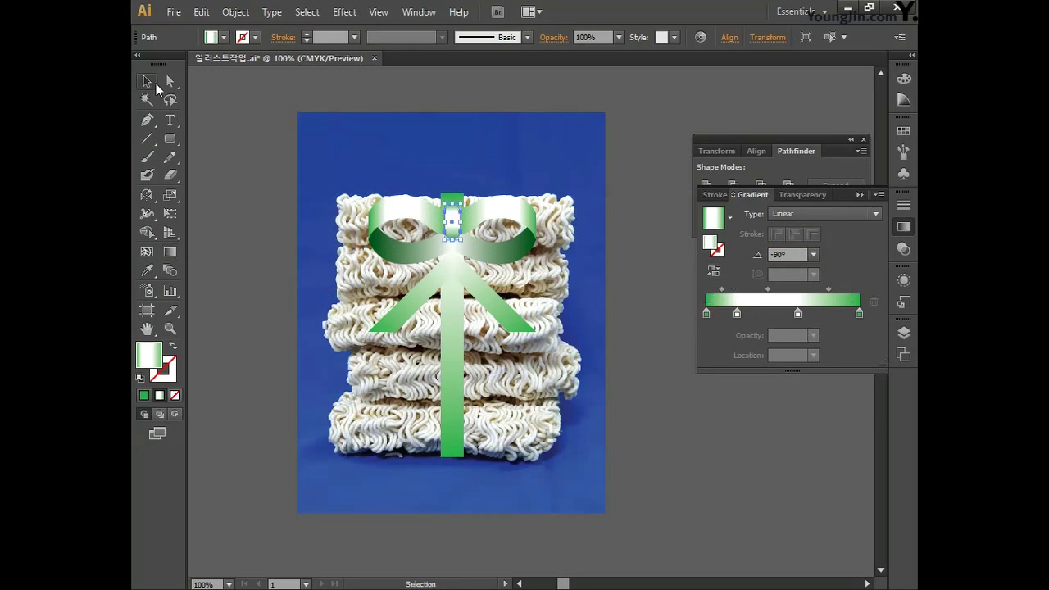
left_click(220, 155)
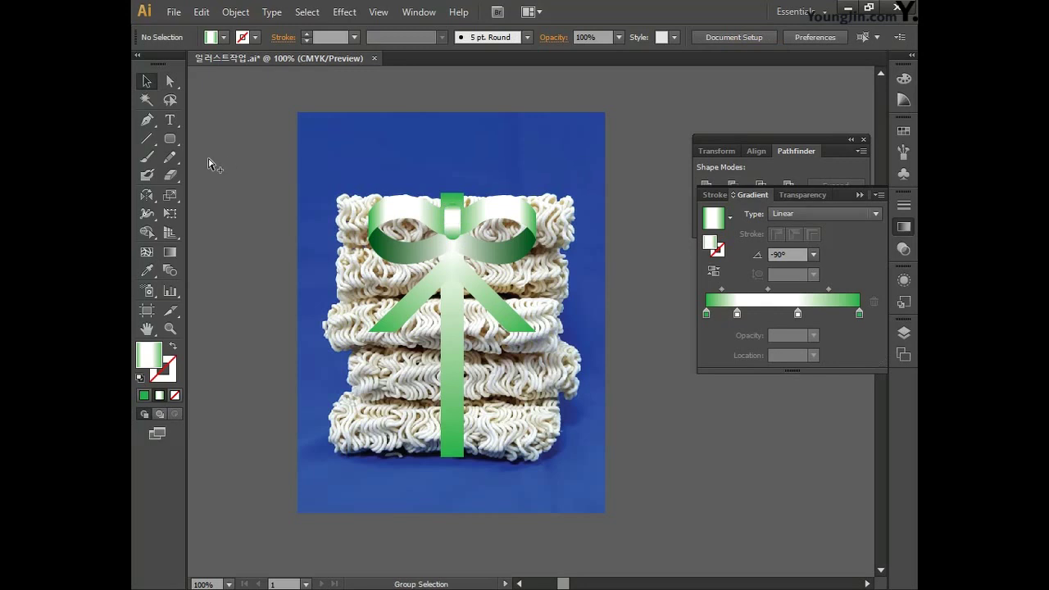
Step: Unlock the linked noodle photo behind the ribbon and delete it
key("ctrl+a")
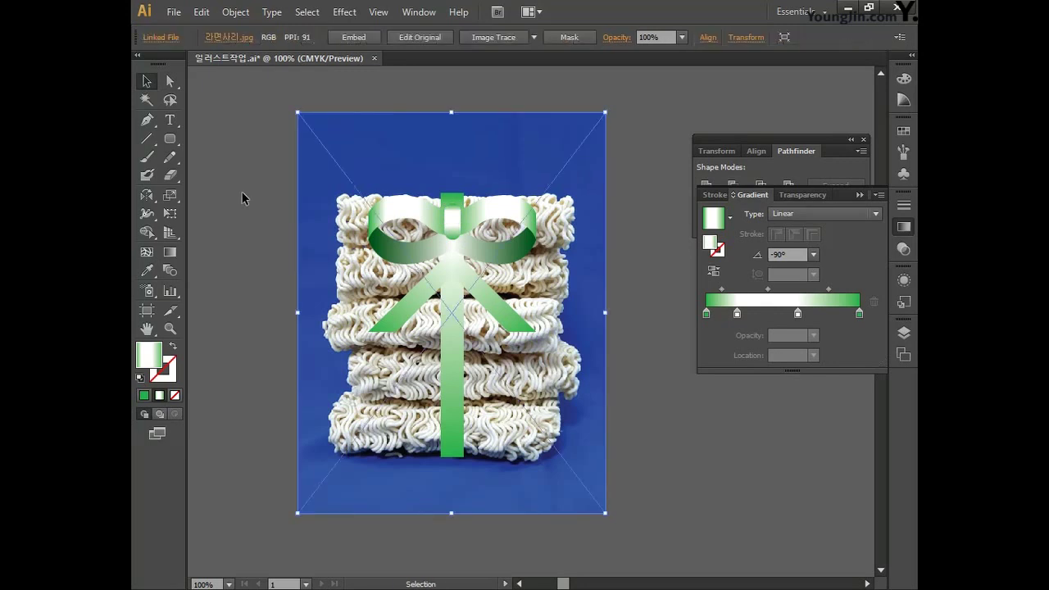
left_click_drag(339, 160, 340, 157)
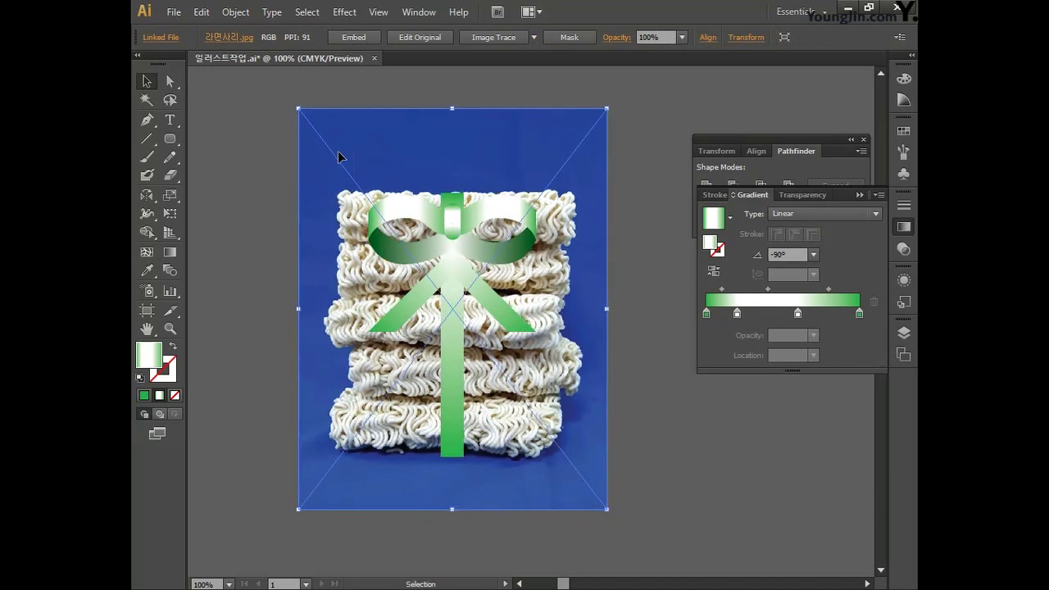
key("Delete")
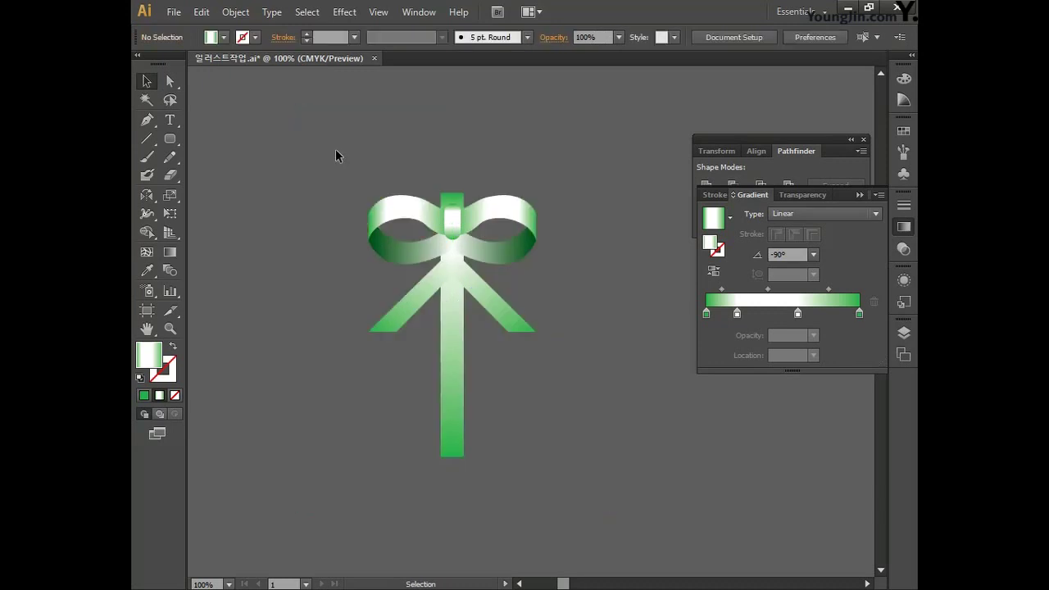
Step: Group all the ribbon and bow pieces together, leaving nothing selected
left_click_drag(318, 156, 571, 488)
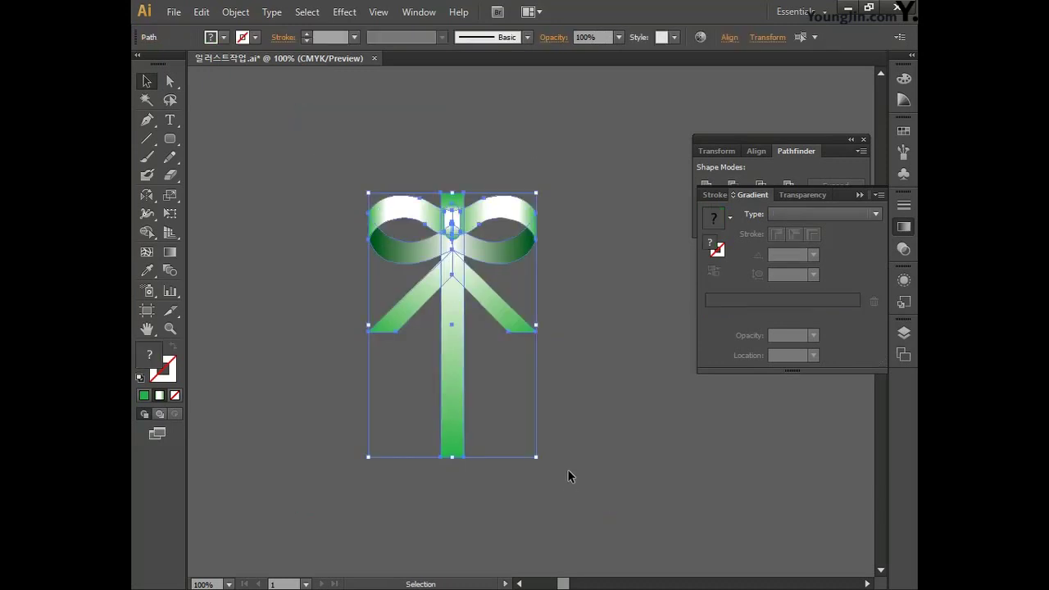
key("ctrl+g")
left_click(327, 202)
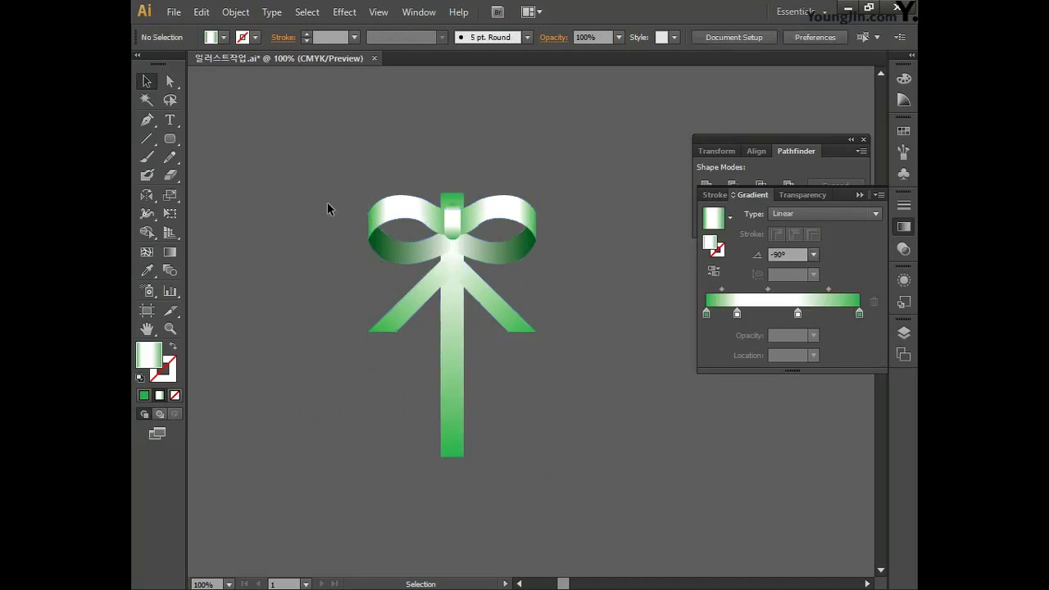
Step: Save the ribbon bow illustration file
left_click(178, 14)
left_click(204, 133)
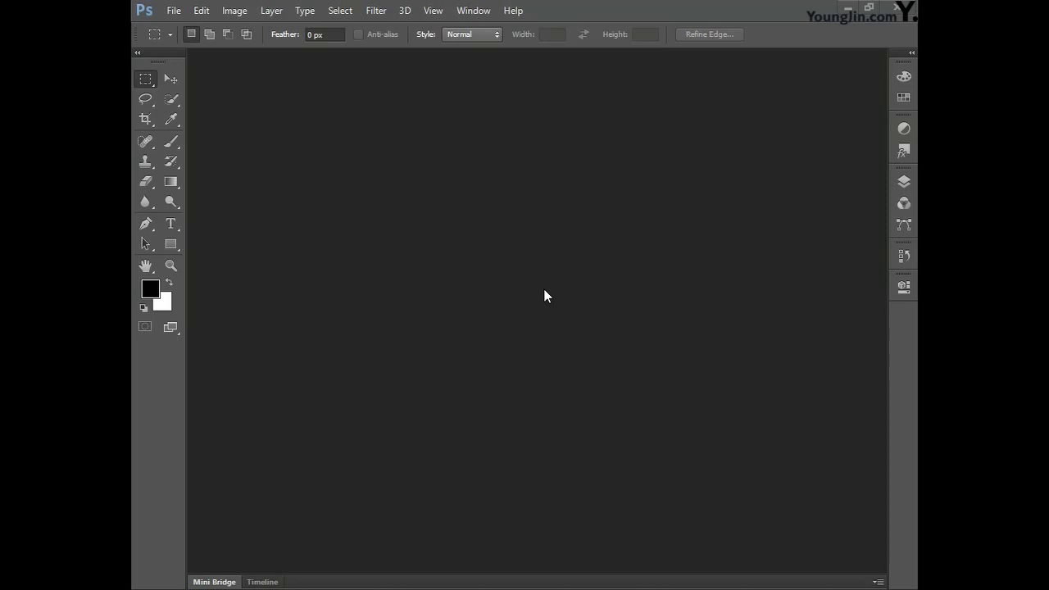
Step: In Photoshop, start a new document named 포토샵작업 with a width of 166 millimeters
left_click(173, 11)
left_click(189, 25)
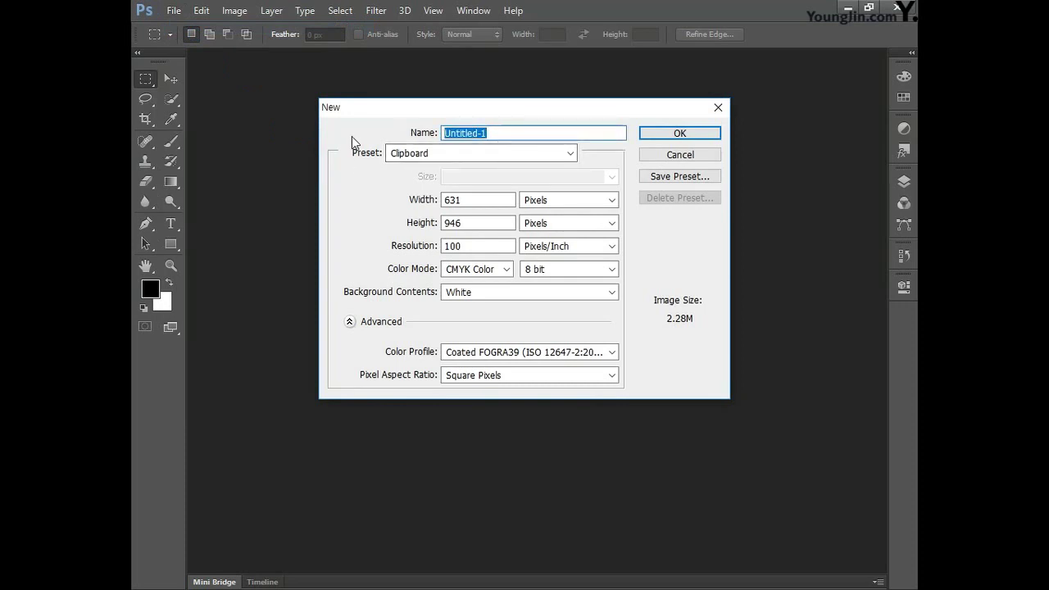
key("BackSpace")
type("포토샵자료")
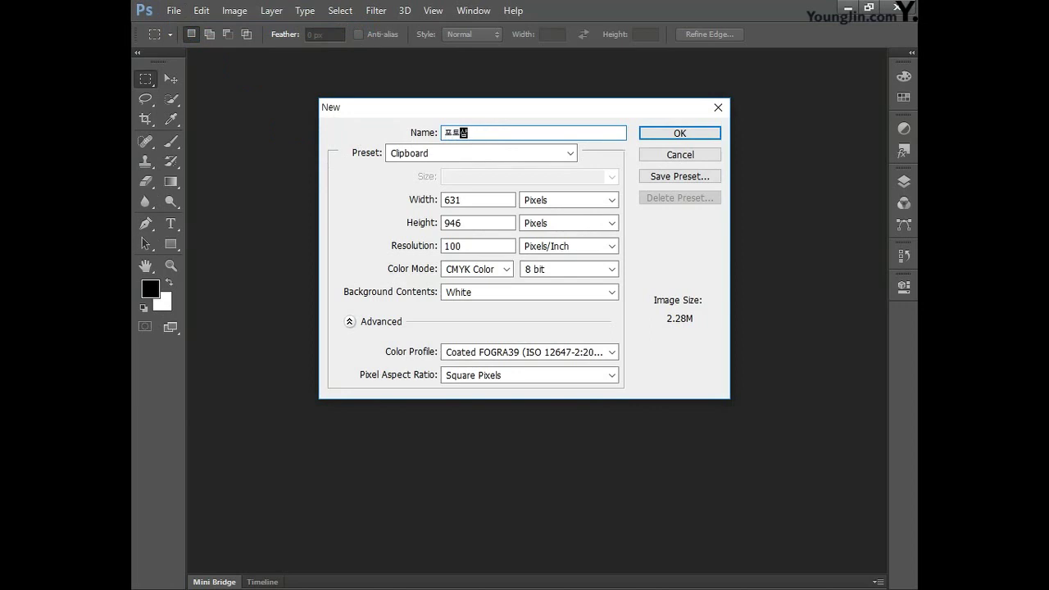
double_click(468, 203)
type("166")
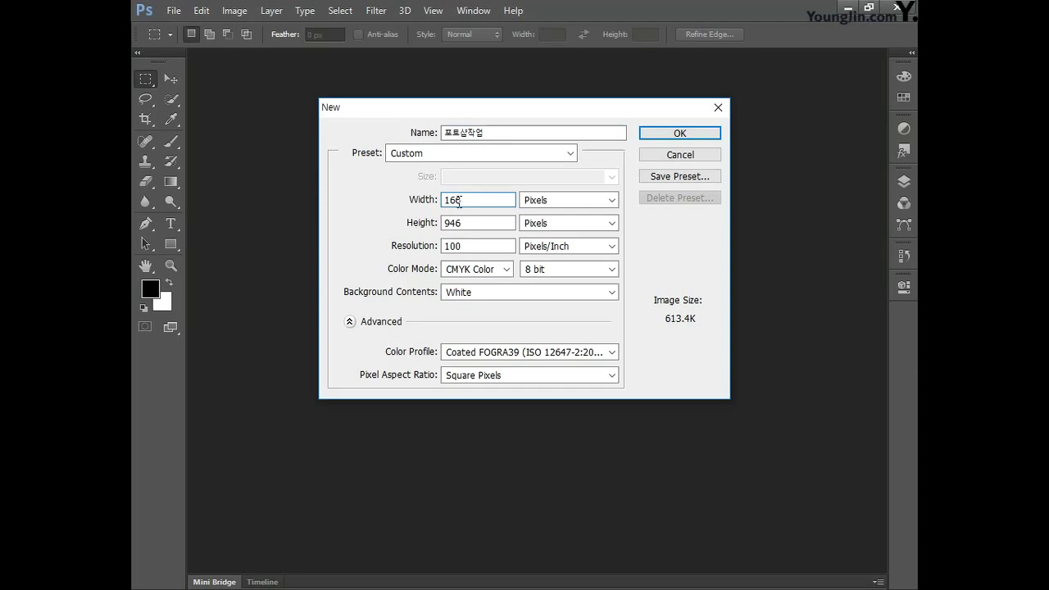
left_click(568, 203)
left_click(593, 248)
Step: Set the new document's height to 246 millimeters, resolution to 100 pixels/inch and color mode to CMYK Color, and create it
double_click(474, 222)
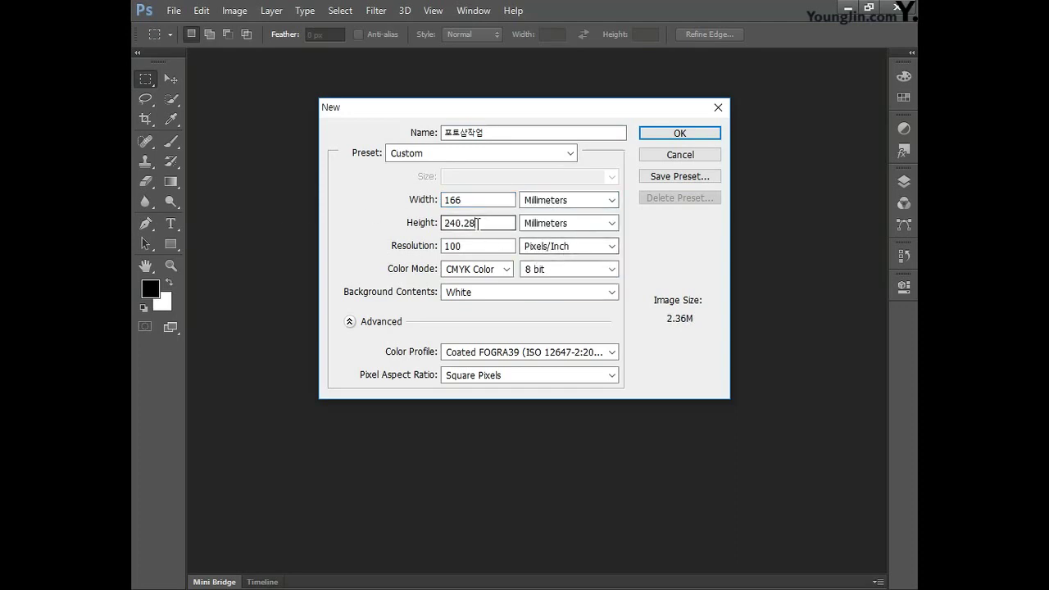
type("246")
left_click(540, 224)
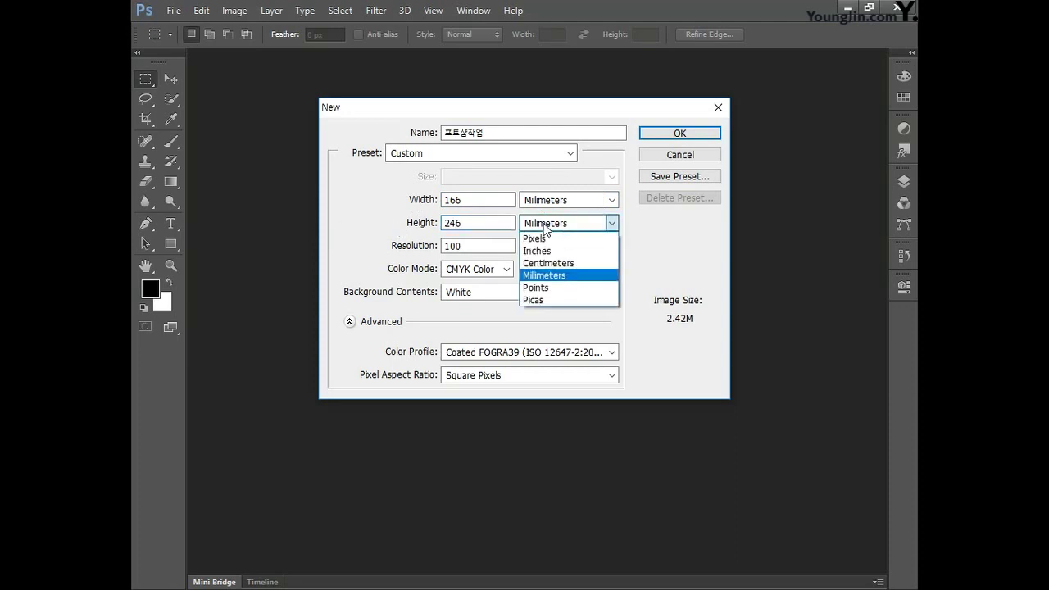
left_click(542, 274)
left_click(468, 246)
left_click_drag(467, 246, 324, 248)
type("100")
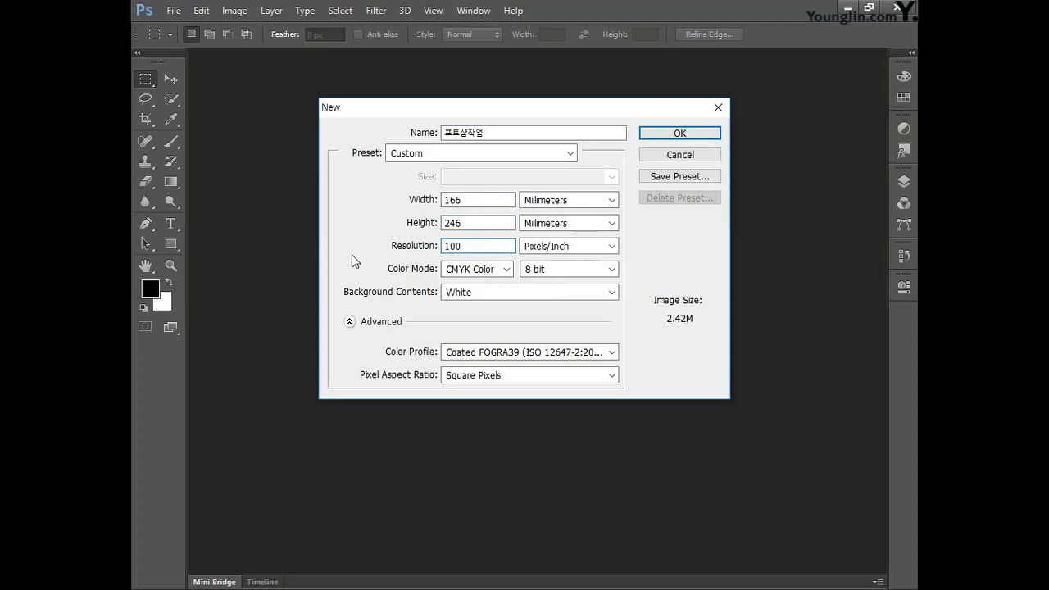
left_click(467, 273)
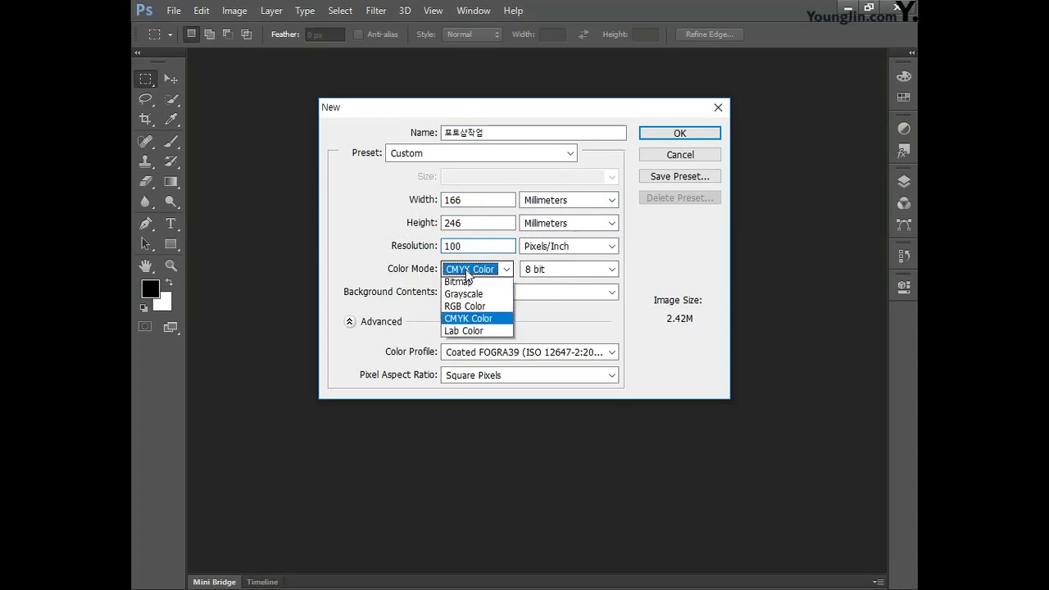
left_click(481, 326)
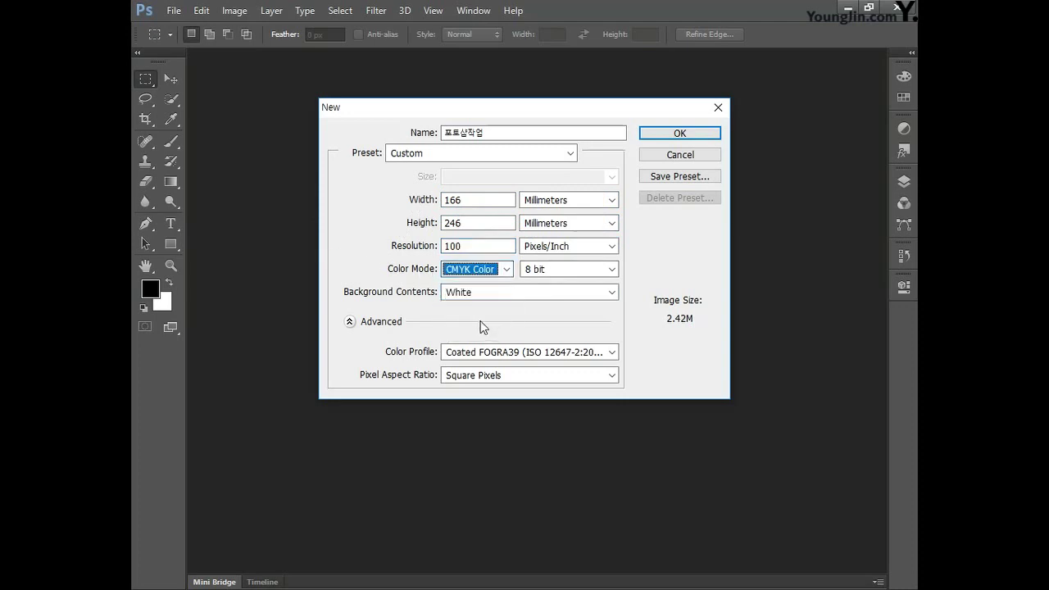
left_click(688, 134)
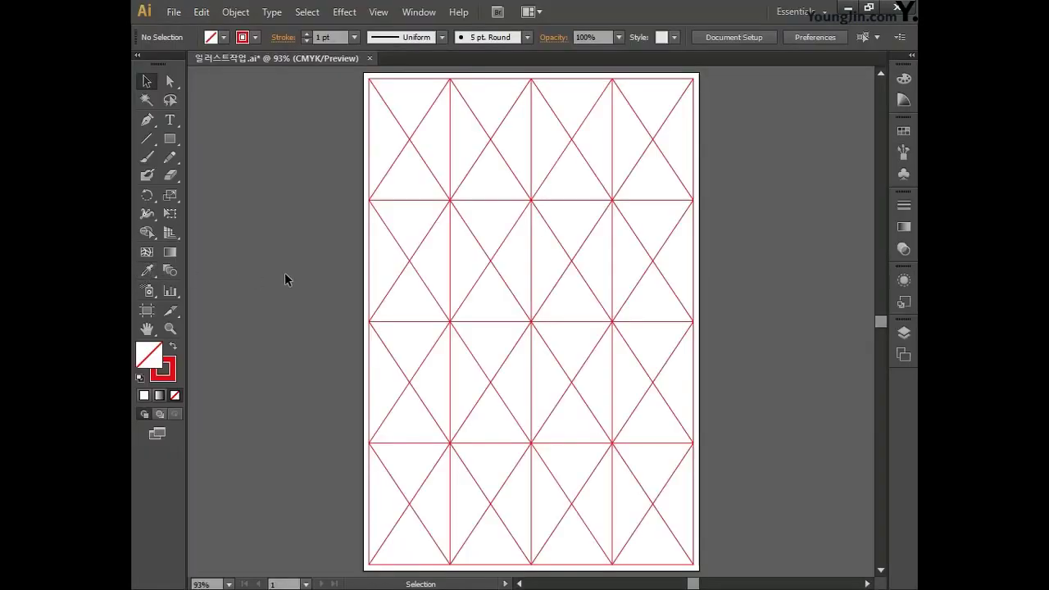
Step: Copy the red grid group from Illustrator and paste it as pixels into the blank Photoshop document
left_click(369, 278)
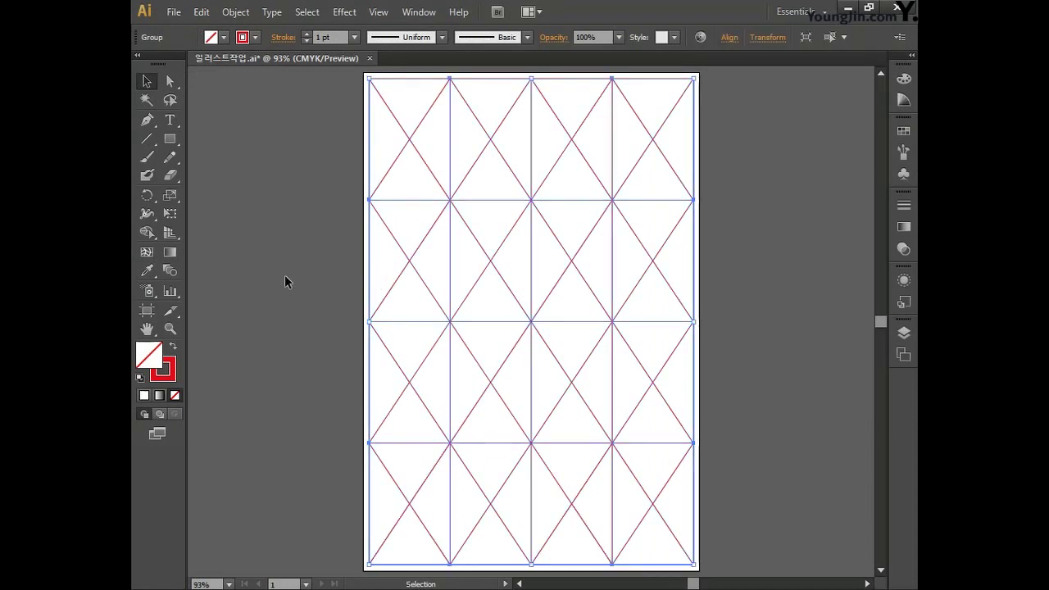
key("alt+Tab")
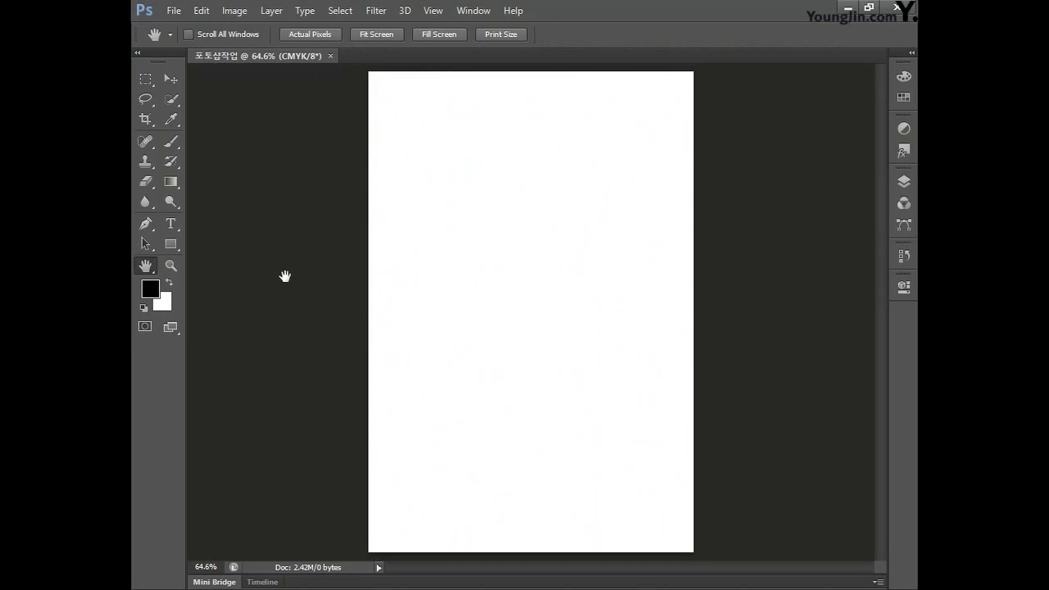
key("ctrl+v")
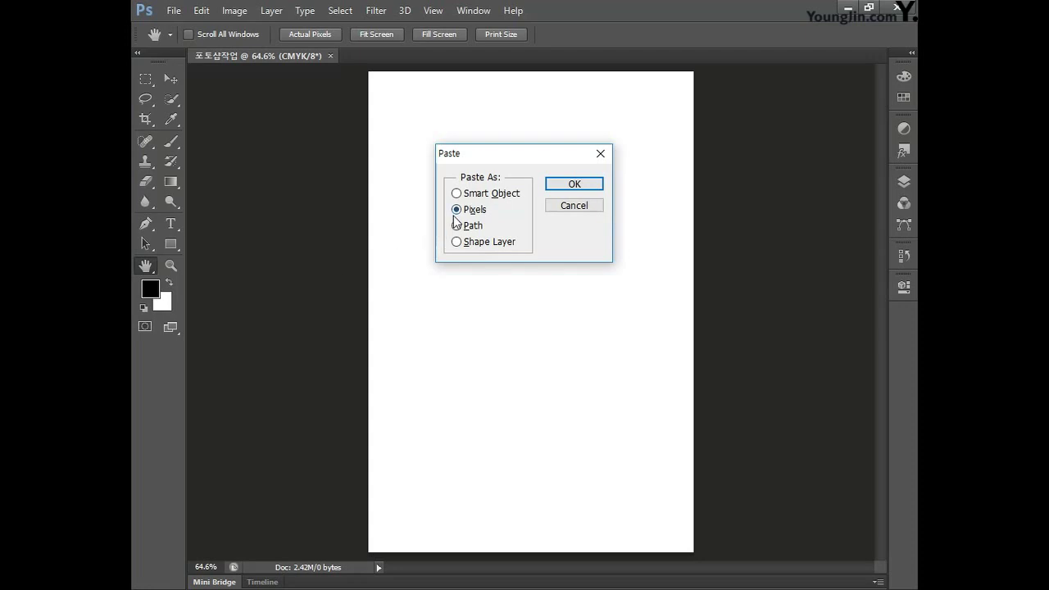
left_click(572, 184)
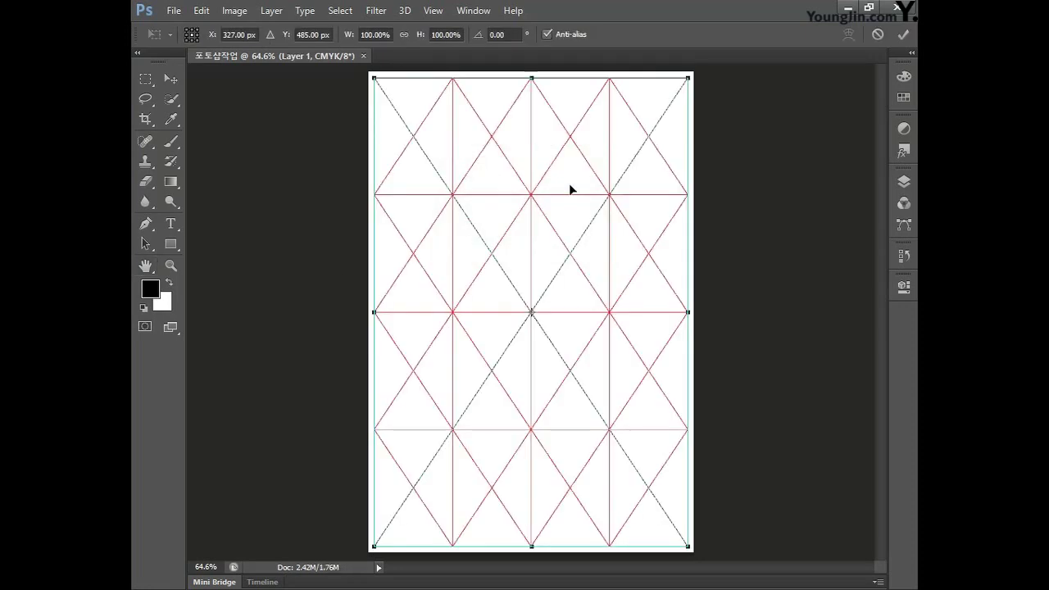
key("h")
key("Return")
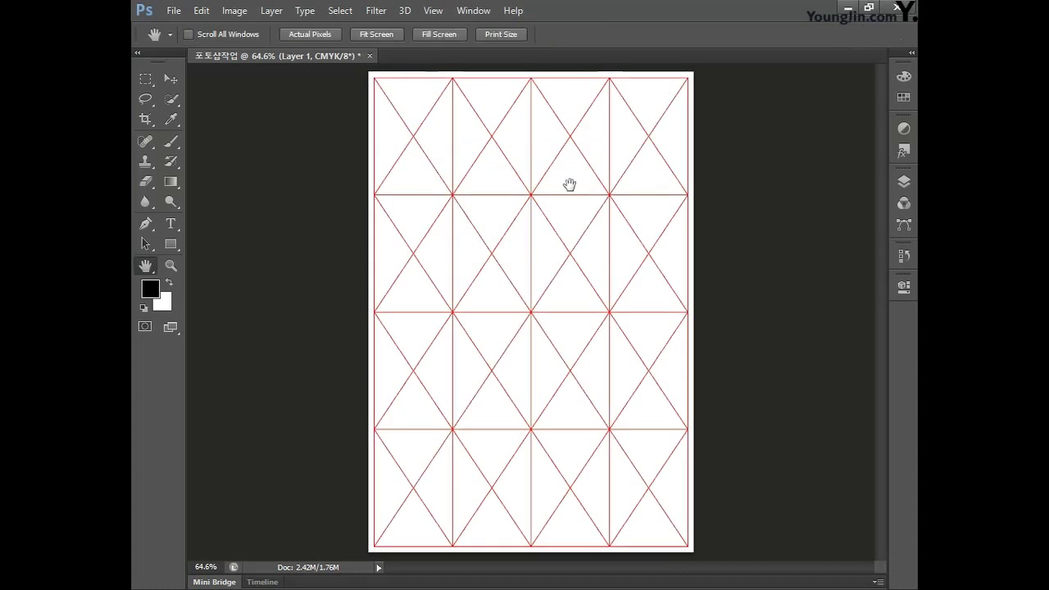
Step: Rename the pasted grid's layer 그리드
left_click(903, 182)
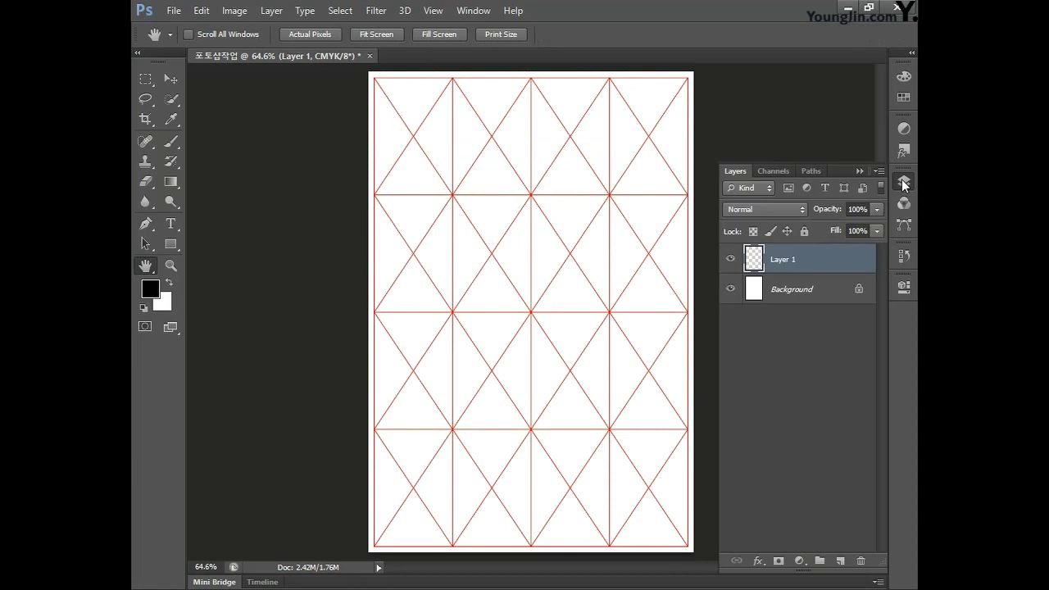
double_click(784, 260)
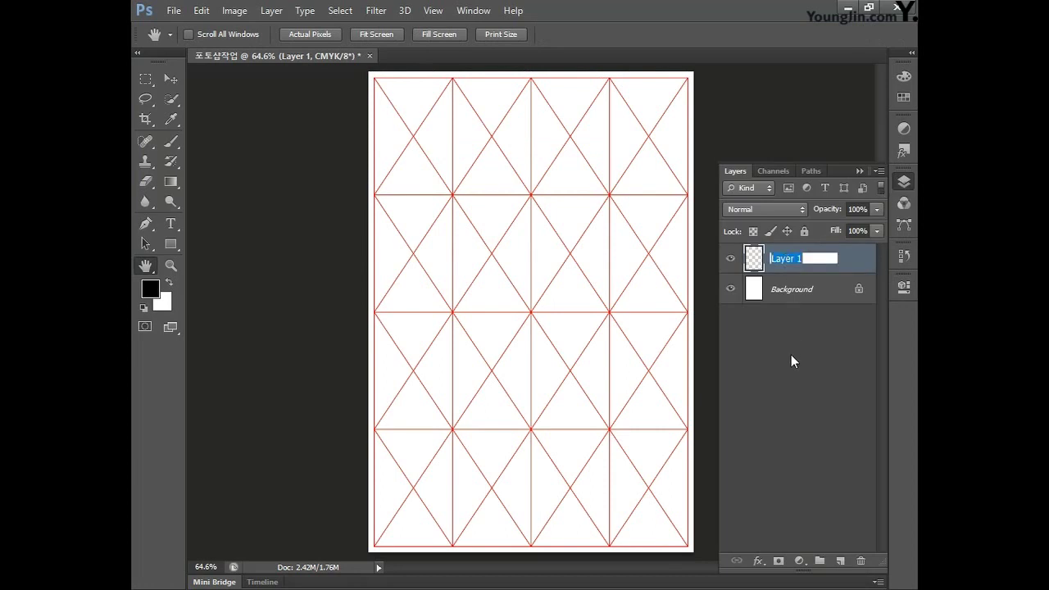
type("그리드")
key("Return")
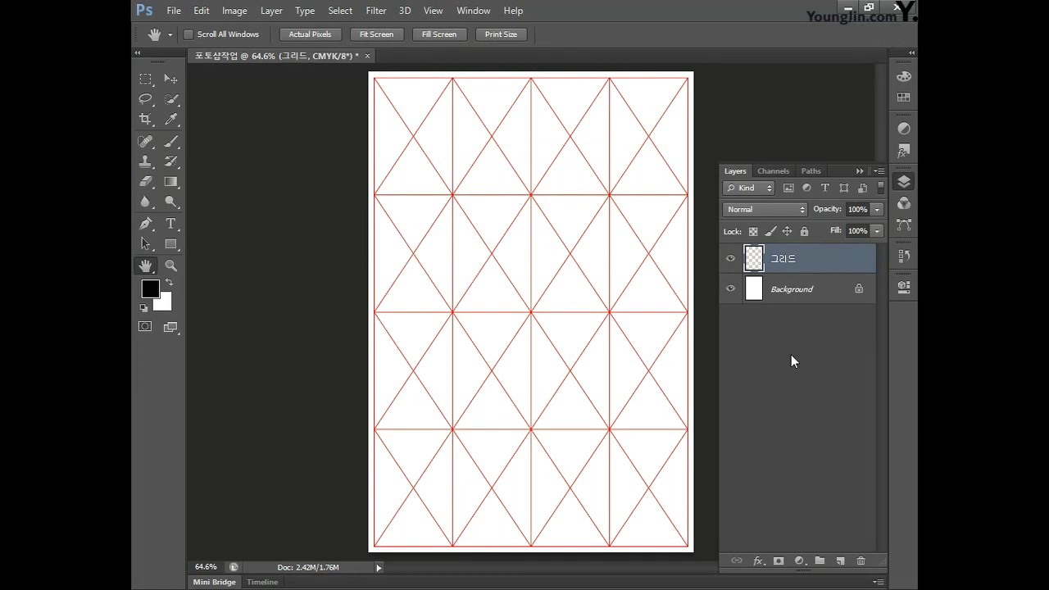
Step: Apply a full lock to the 그리드 layer
left_click(168, 78)
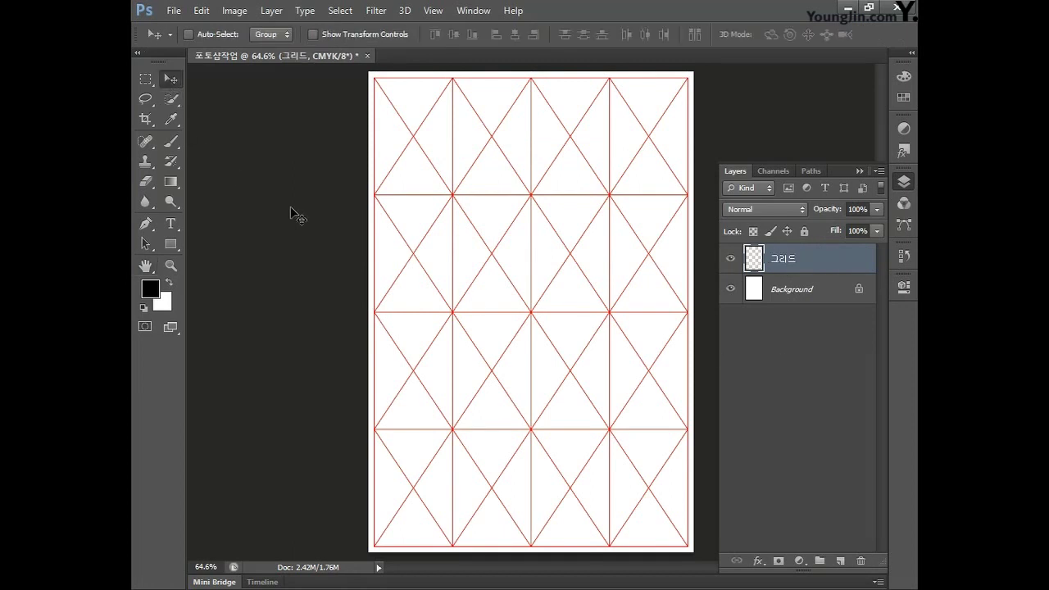
left_click(824, 293, "shift")
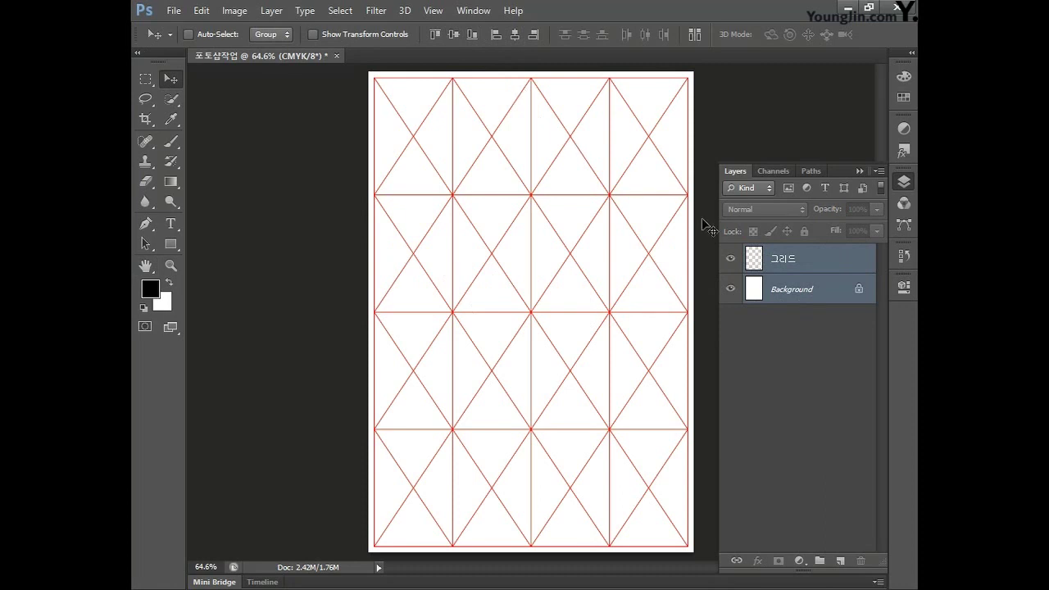
left_click(830, 266)
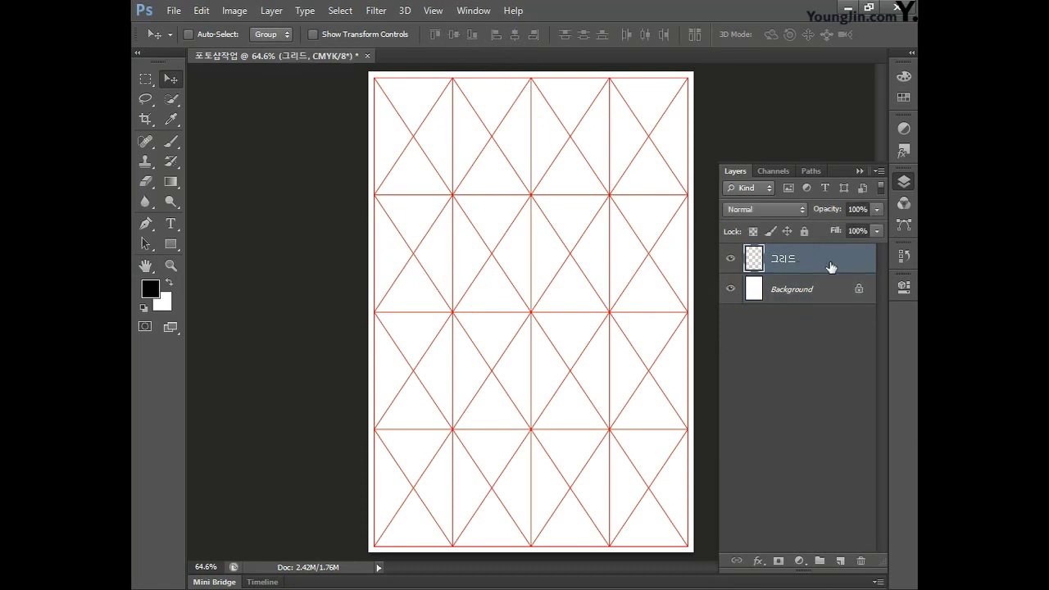
left_click(804, 231)
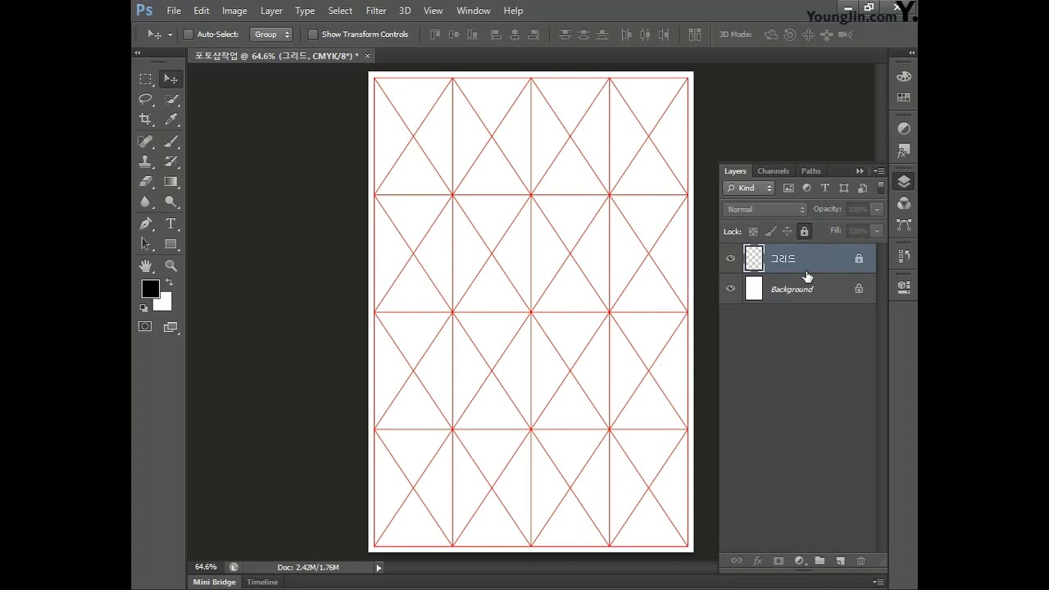
Step: Save the document as 포토샵작업 in Photoshop format in the 작업 folder, with Maximize Compatibility on
left_click(174, 11)
left_click(221, 180)
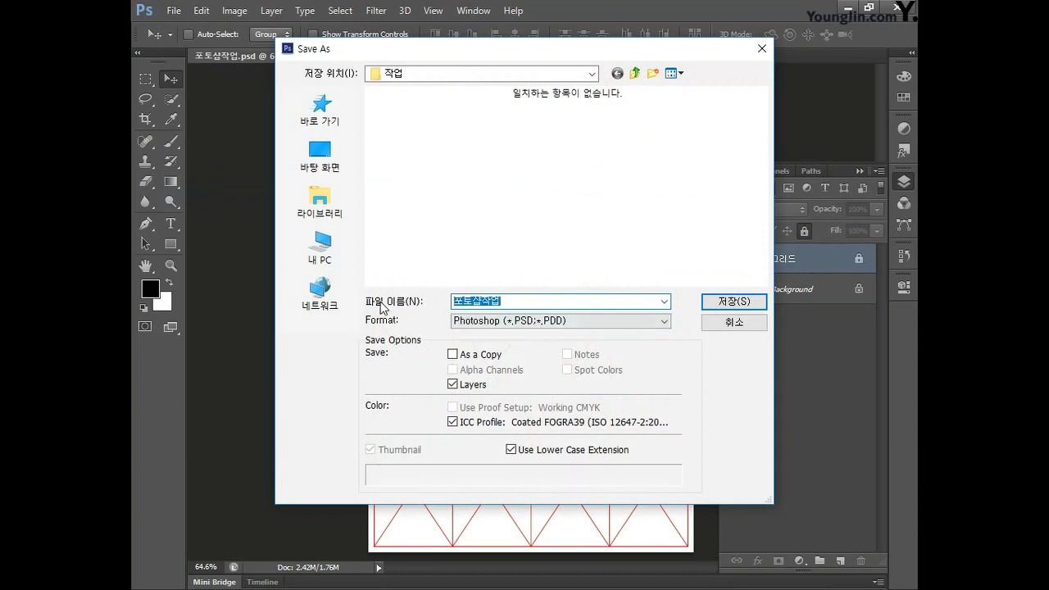
type("포토샵작")
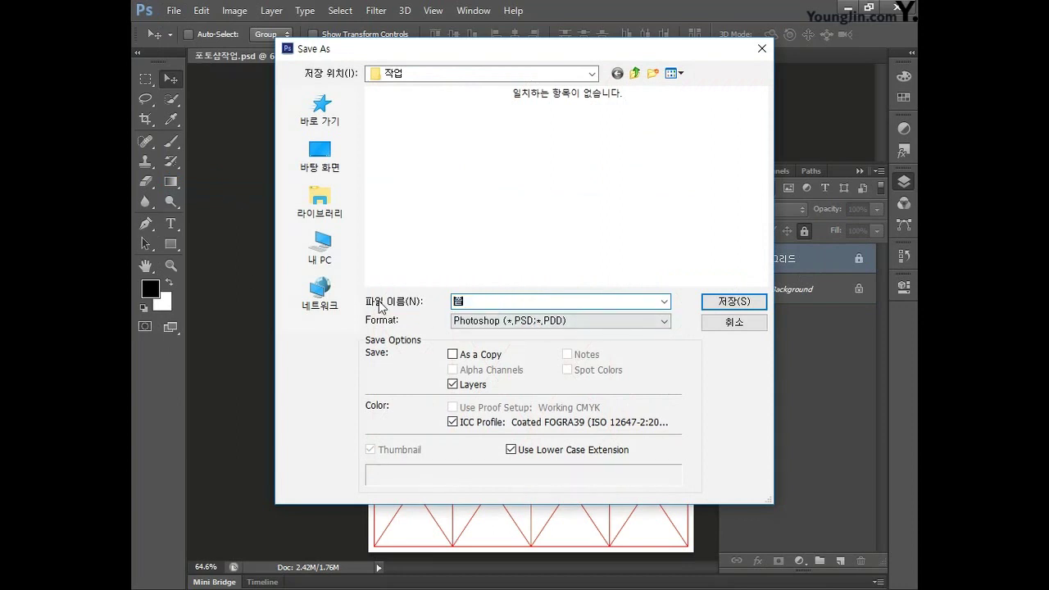
type("업")
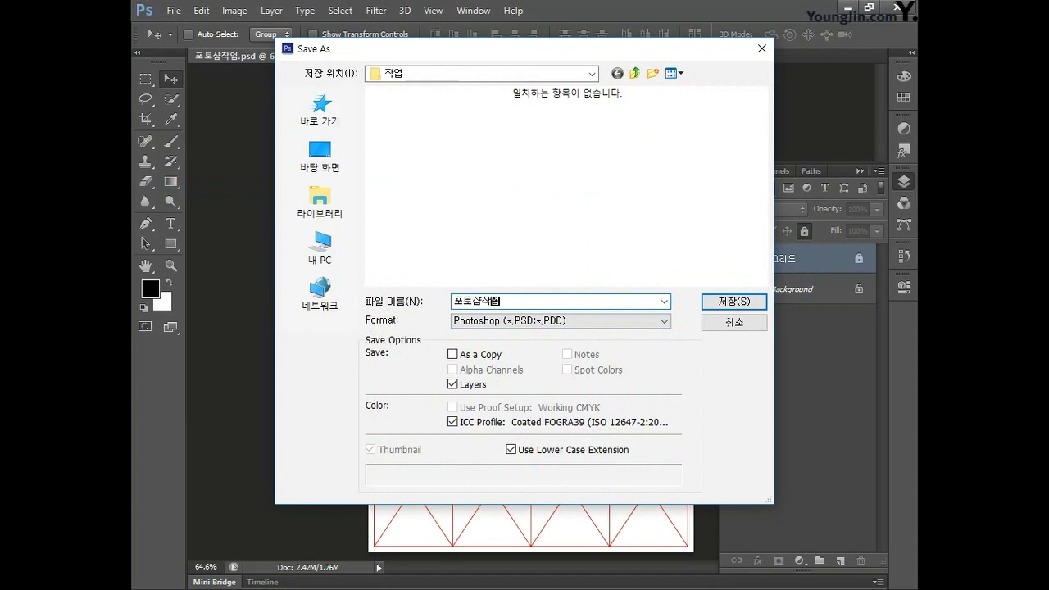
left_click(709, 302)
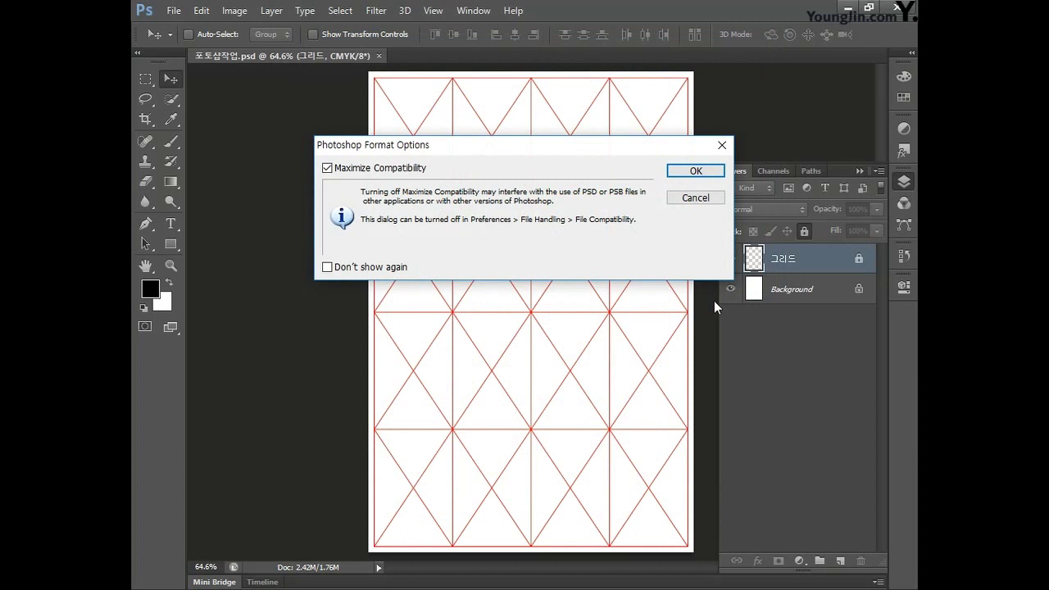
left_click(695, 171)
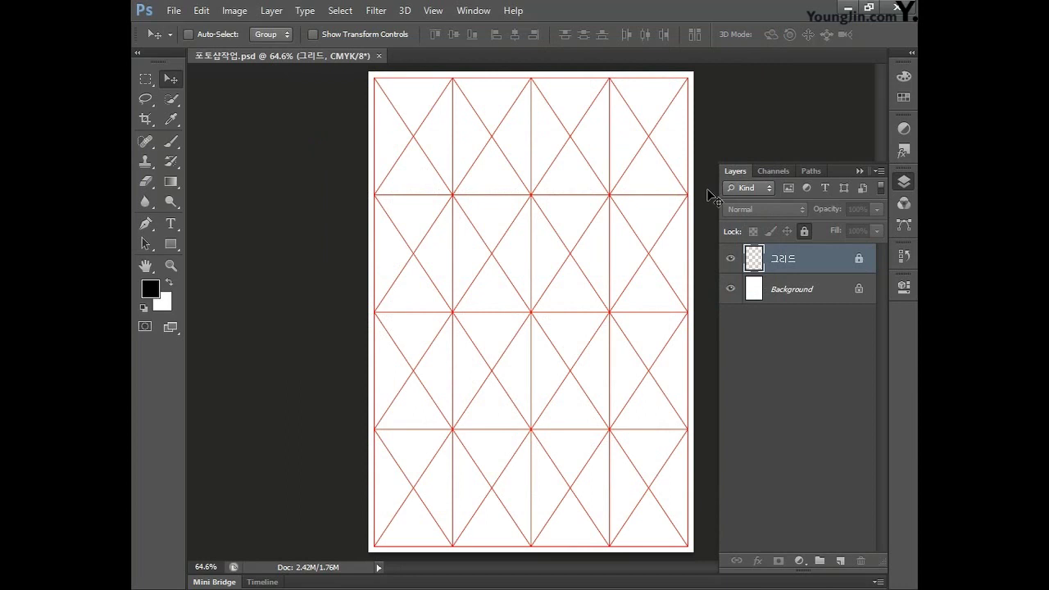
Step: Add a new layer named 하단배경 and place it directly below the 그리드 layer
left_click(840, 560)
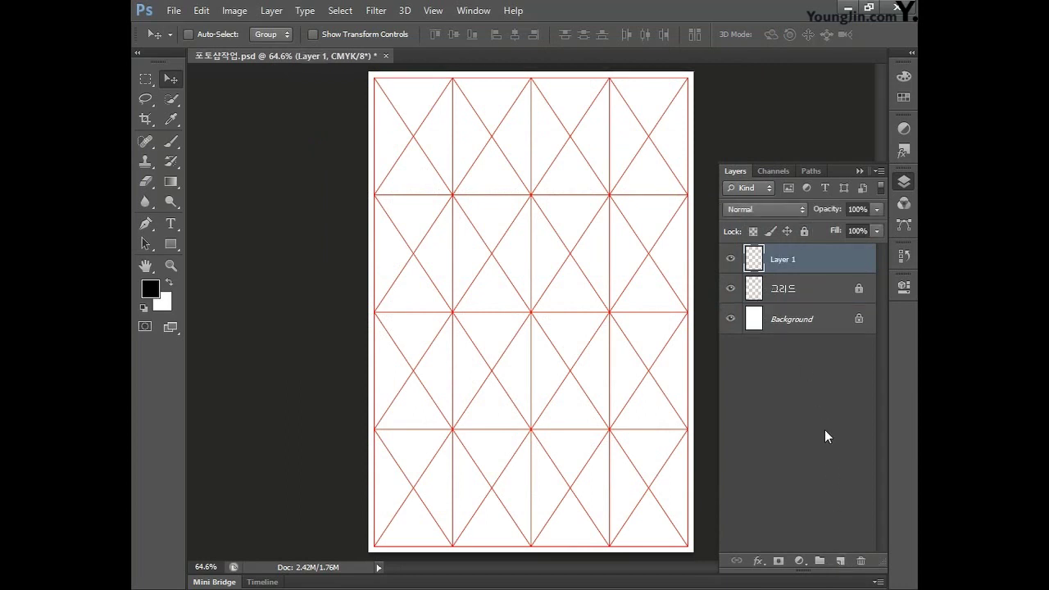
double_click(788, 259)
type("하단배경")
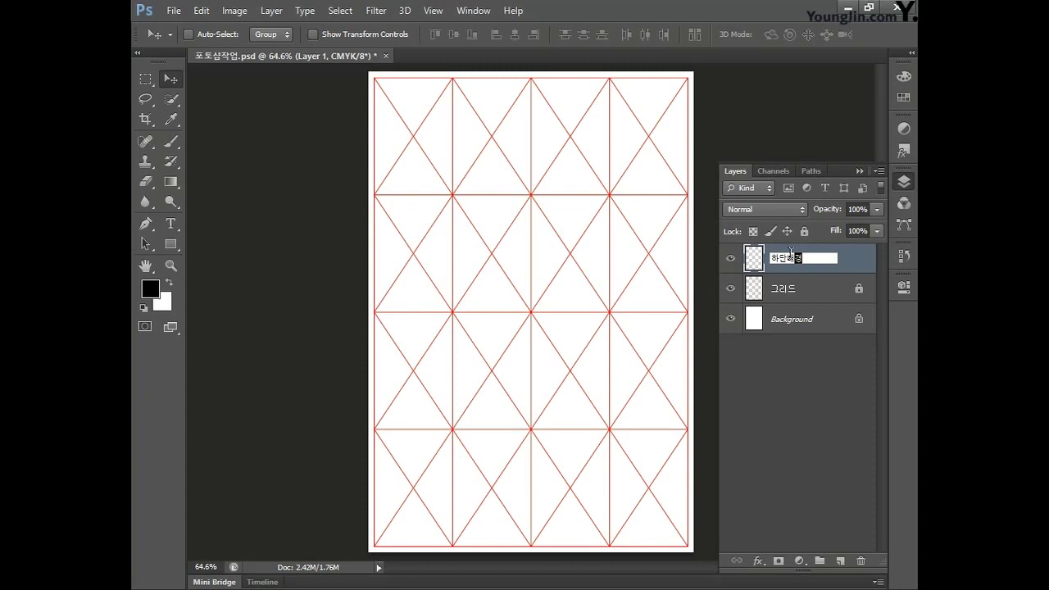
key("Return")
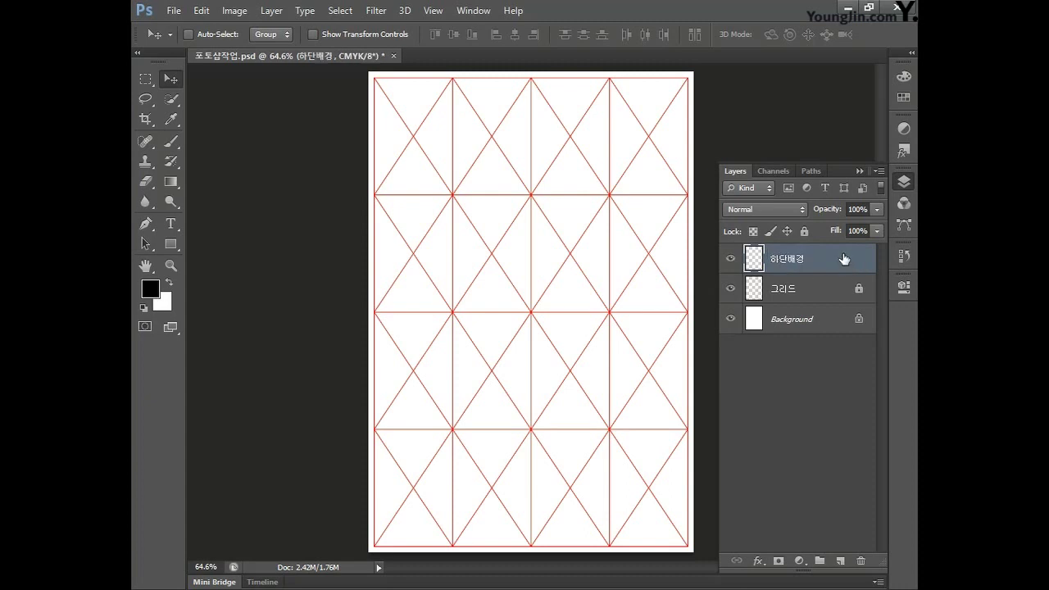
key("ctrl+bracketleft")
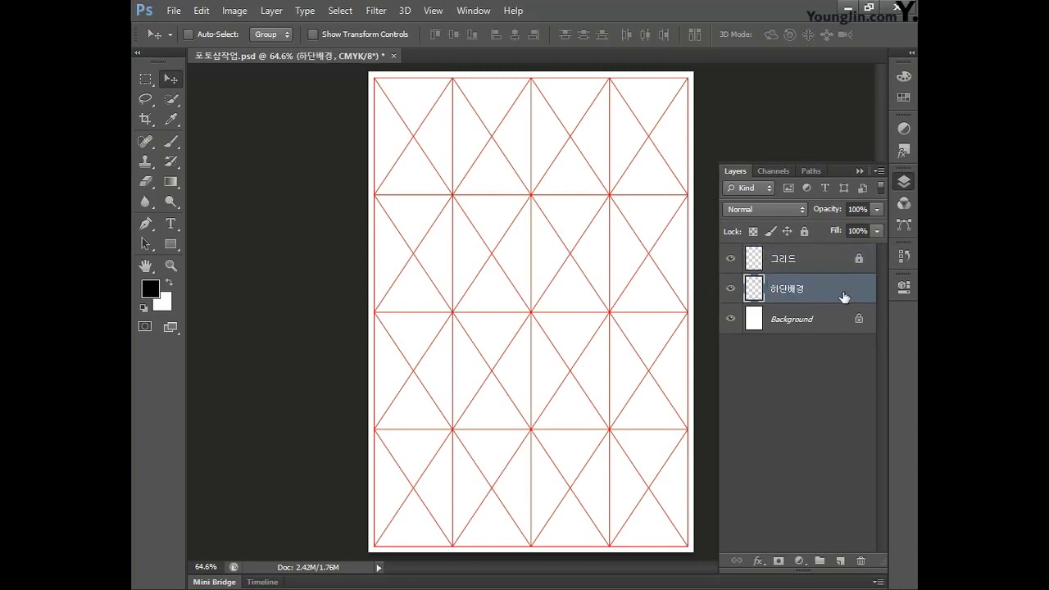
Step: Make a rectangular selection across the full page width, from slightly above the middle down to the page's bottom edge
left_click(145, 78)
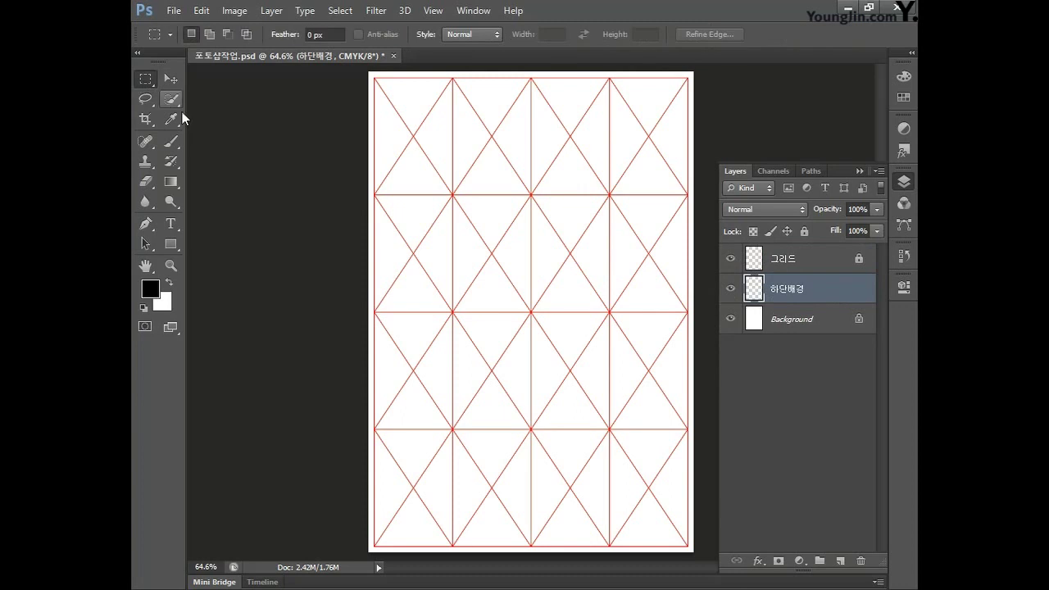
left_click_drag(363, 273, 713, 568)
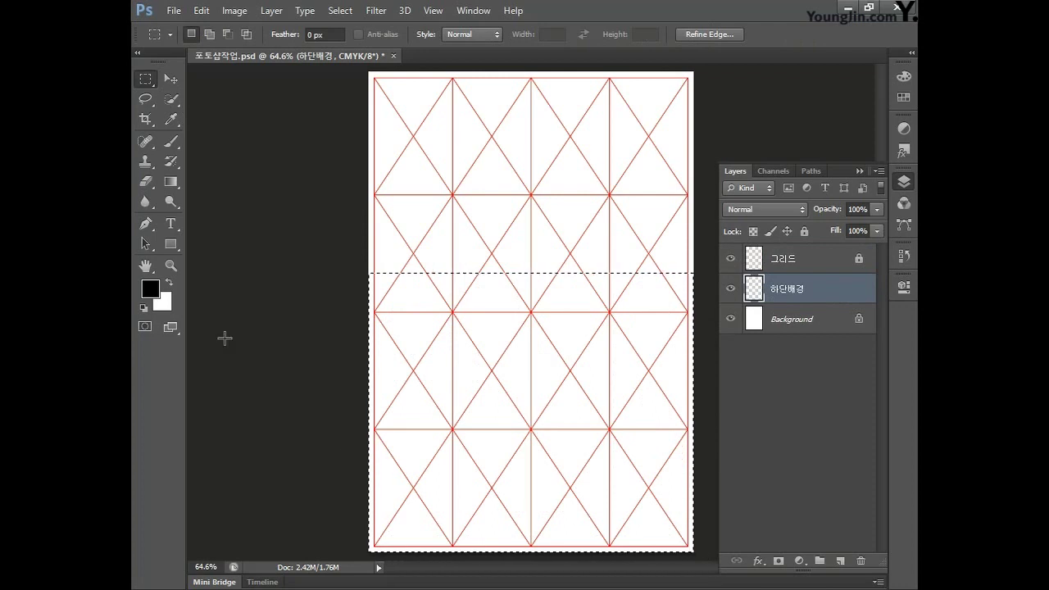
Step: Set the foreground color to C0 M100 Y100 K0, fill the selection on the 하단배경 layer with it, and deselect
left_click(150, 289)
double_click(693, 288)
type("0")
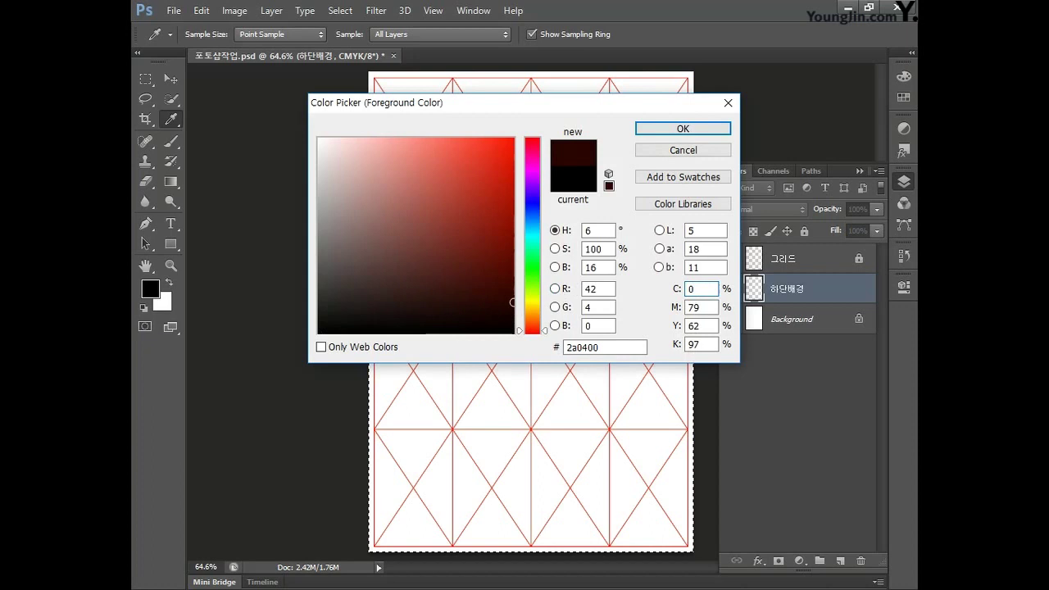
key("Tab")
type("100")
type("100")
type("0")
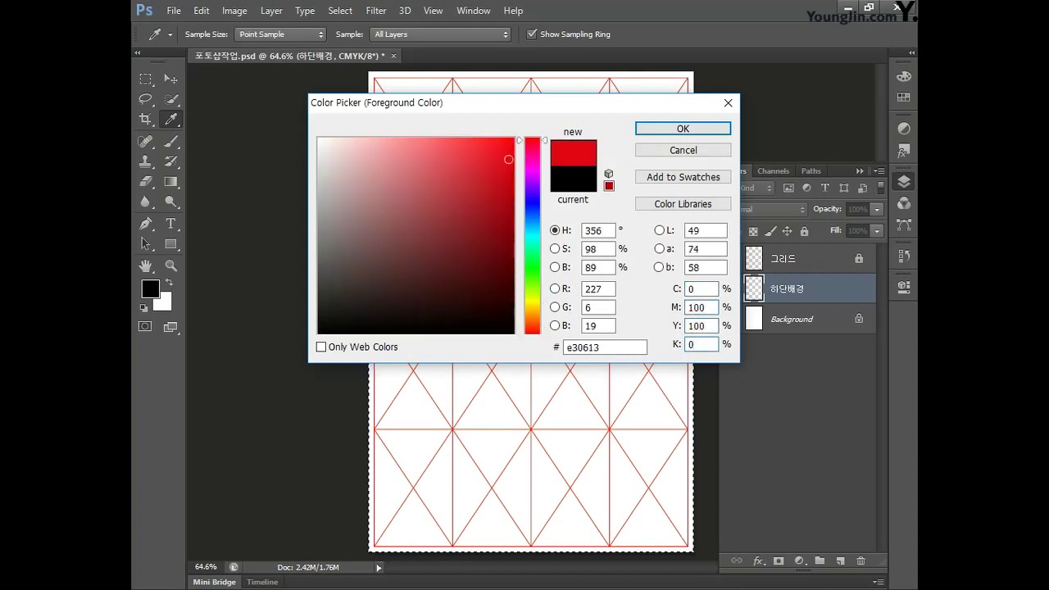
left_click(680, 130)
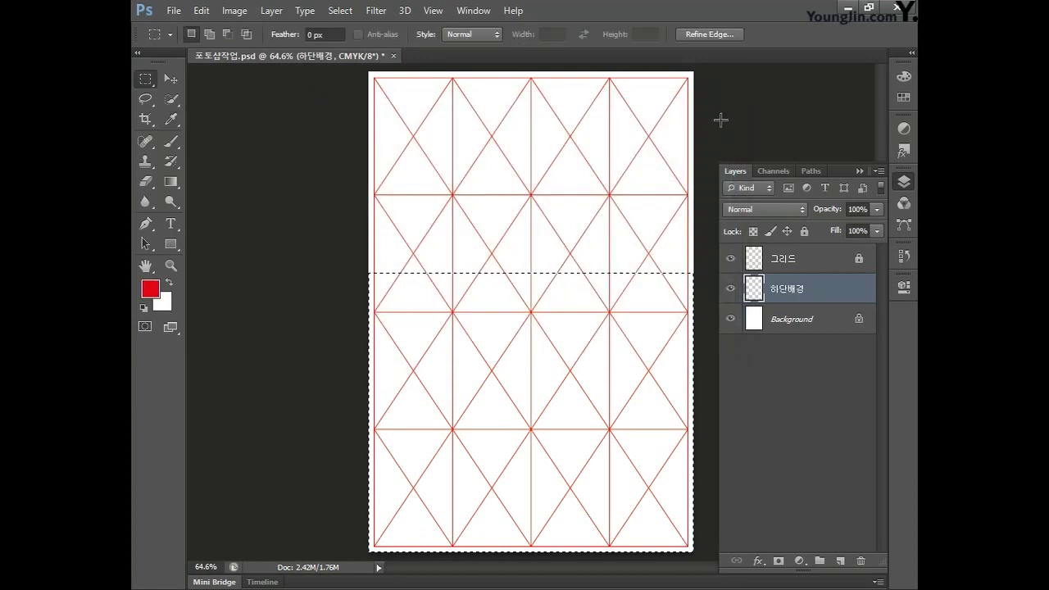
key("alt+Delete")
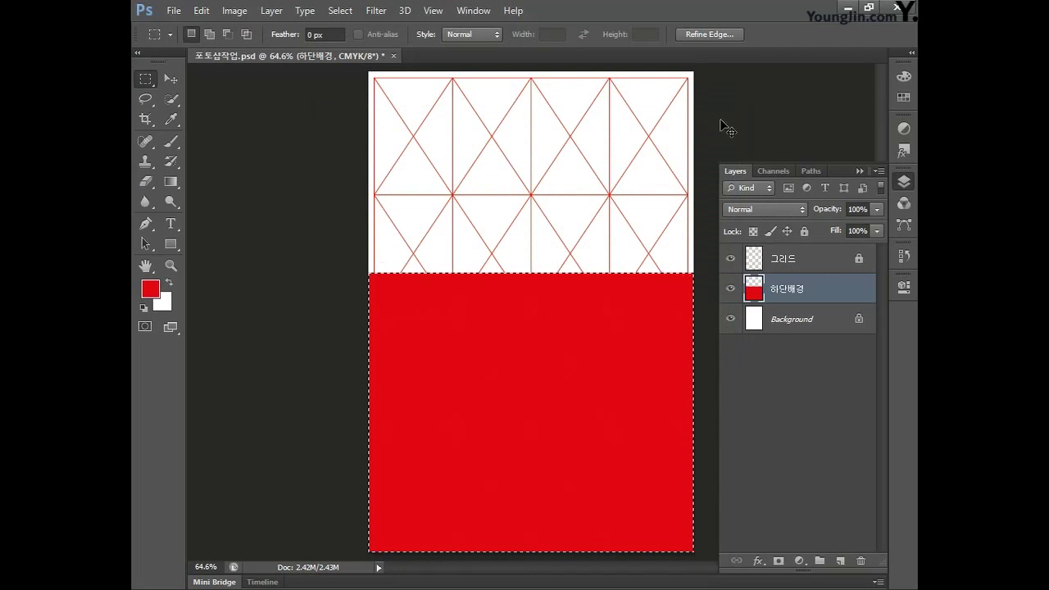
key("ctrl+d")
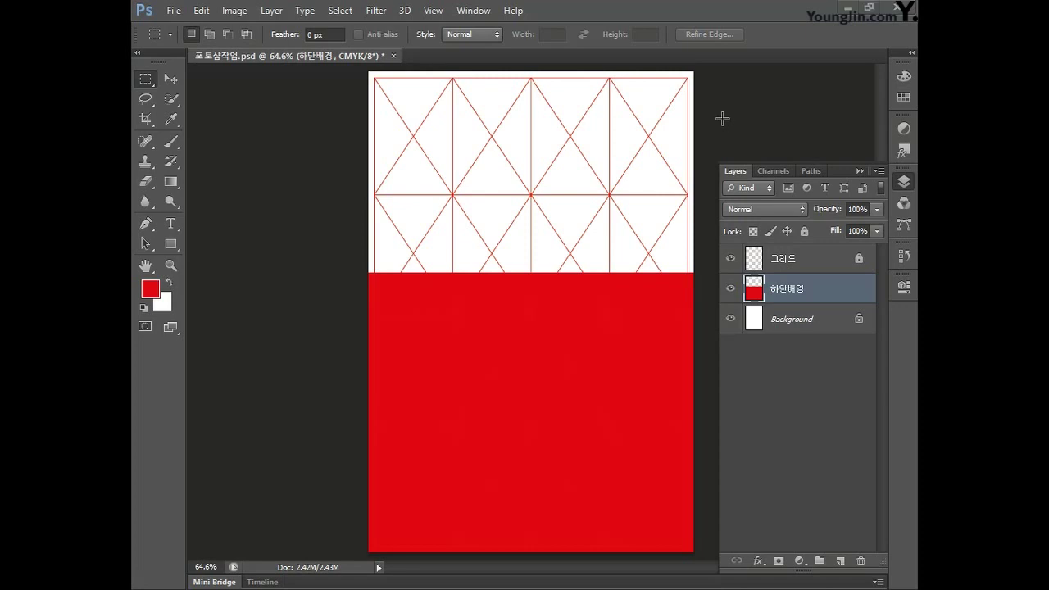
Step: Copy the white concentric-circle pattern in Illustrator and return to the Photoshop document
key("alt+Tab")
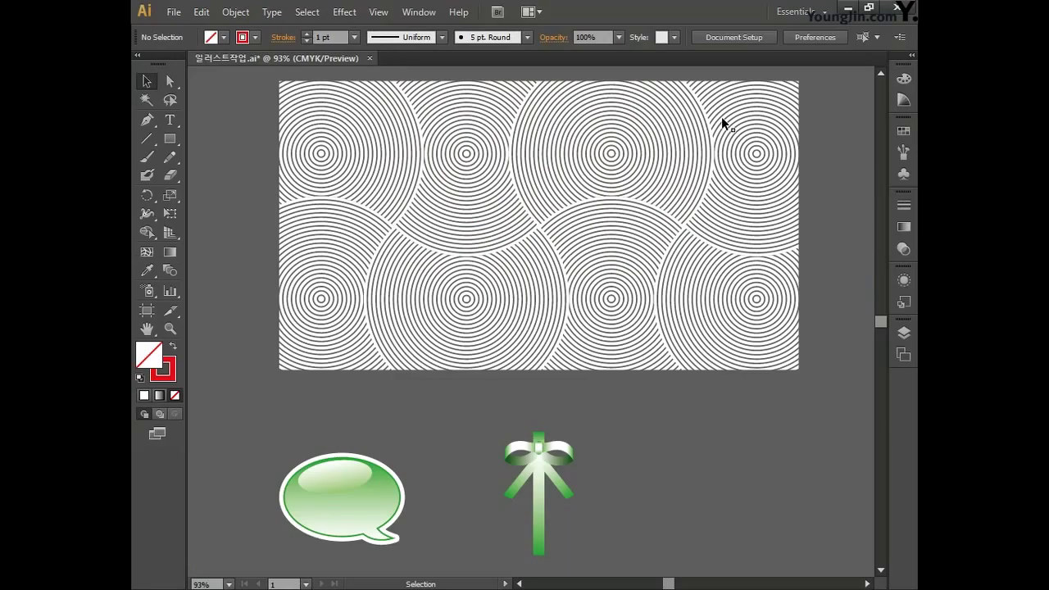
left_click(662, 162)
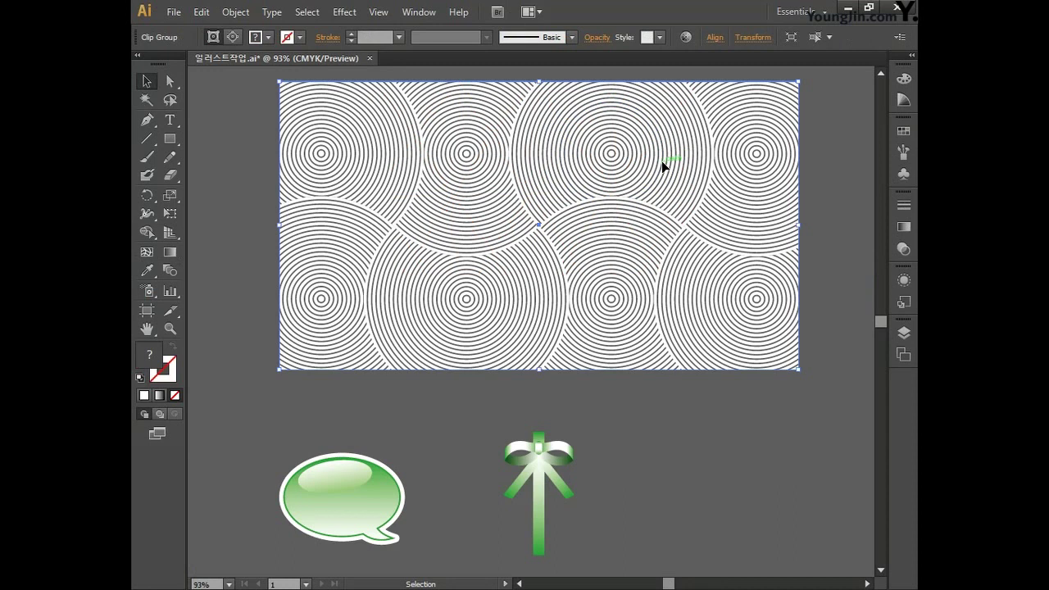
key("a")
key("v")
key("alt+Tab")
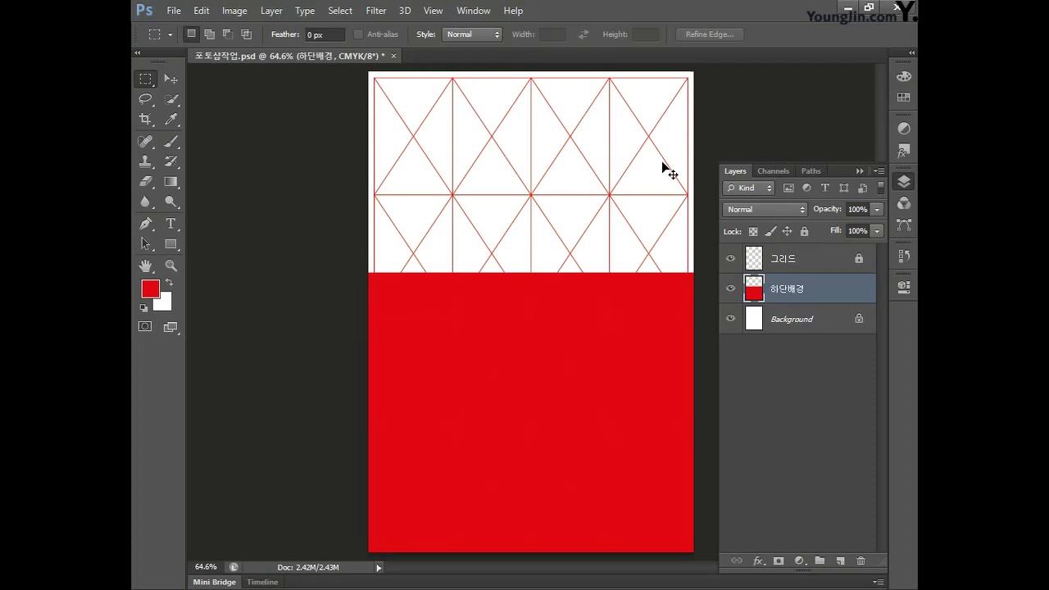
Step: Paste the circle pattern as pixels, enlarge it, and place it across the page width over the upper part of the red background
key("ctrl+v")
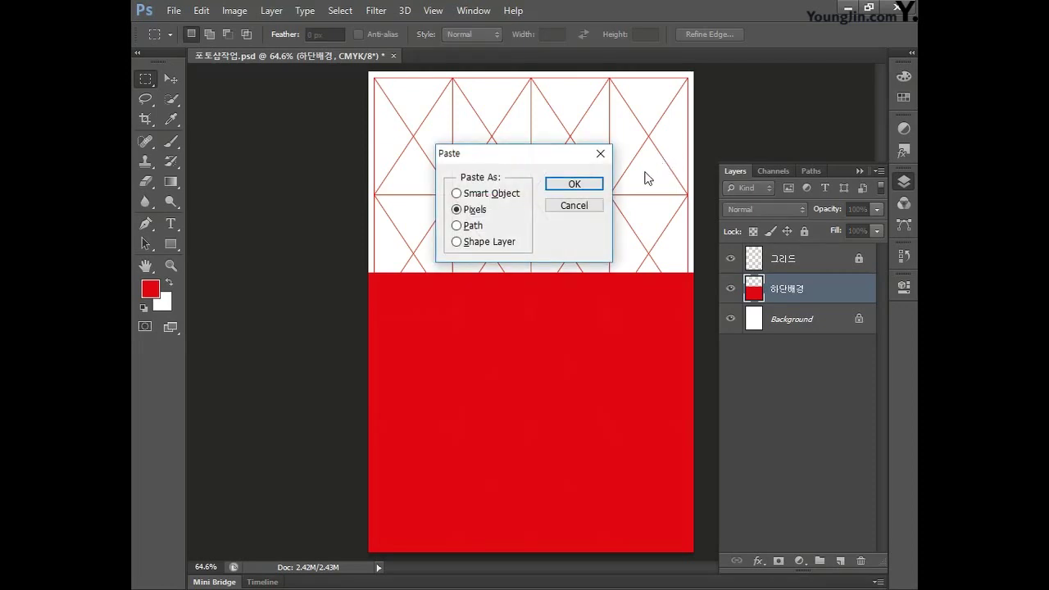
left_click(575, 184)
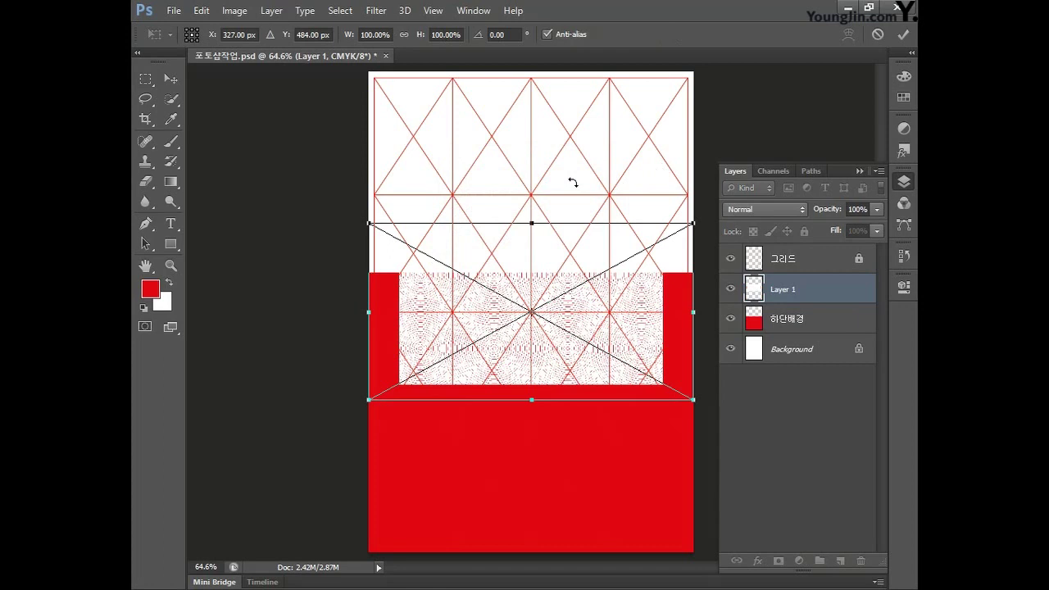
left_click_drag(693, 223, 729, 185)
left_click_drag(649, 327, 667, 389)
key("Return")
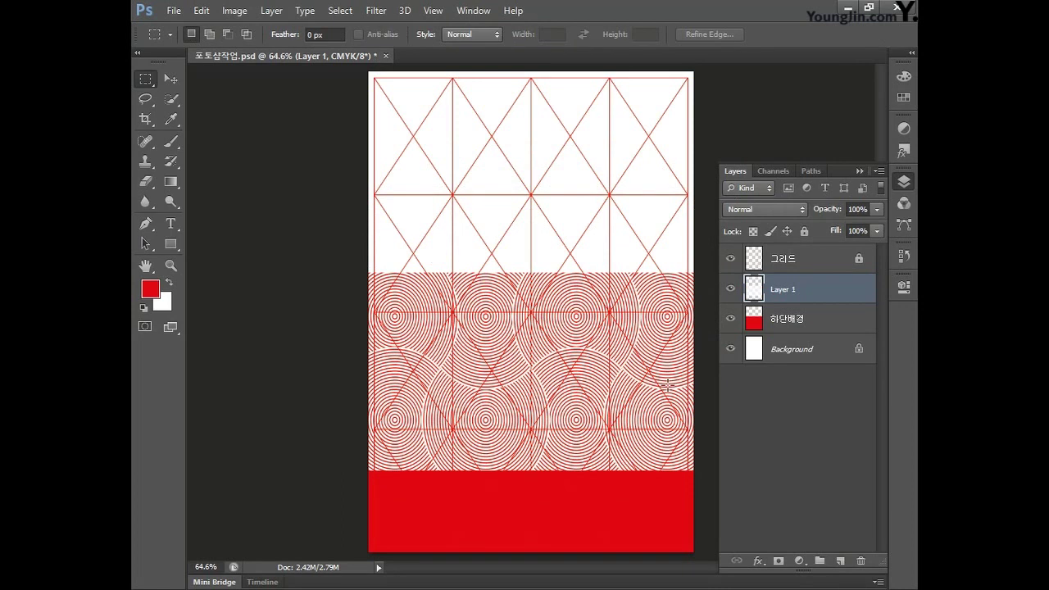
Step: Rename the pasted pattern layer as 패턴a
double_click(793, 289)
type("패")
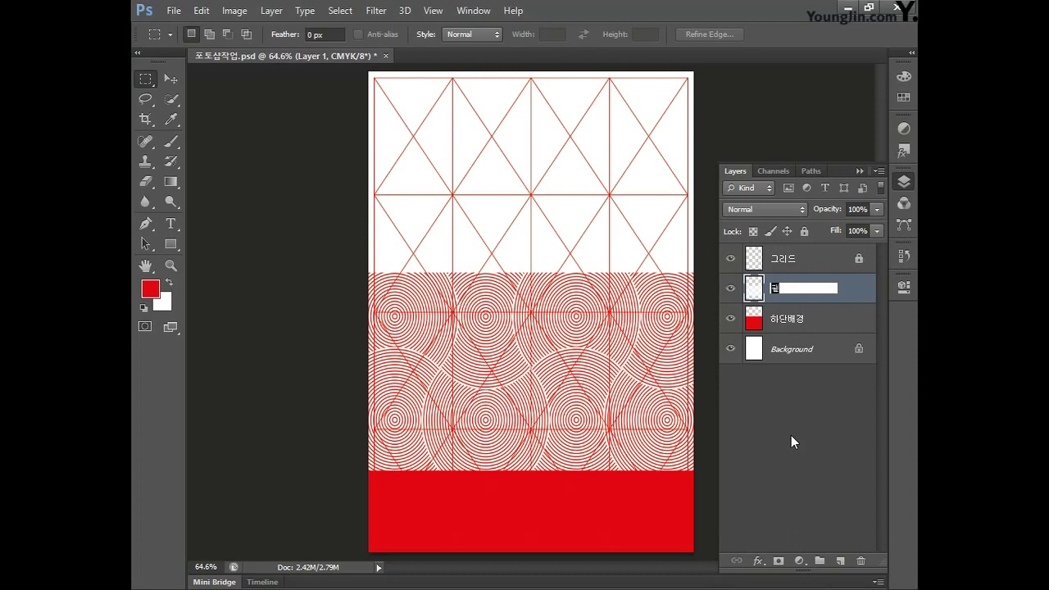
type("턴a")
key("Return")
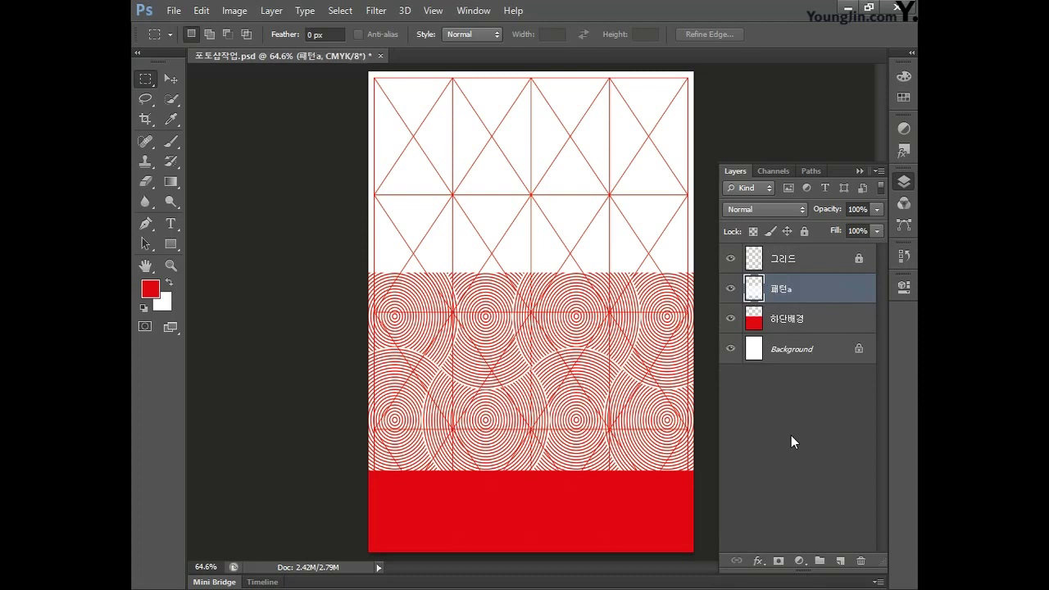
Step: Clear the parts of the 패턴a layer outside the red background using the inverted 하단배경 selection, and deselect
left_click(756, 322, "ctrl")
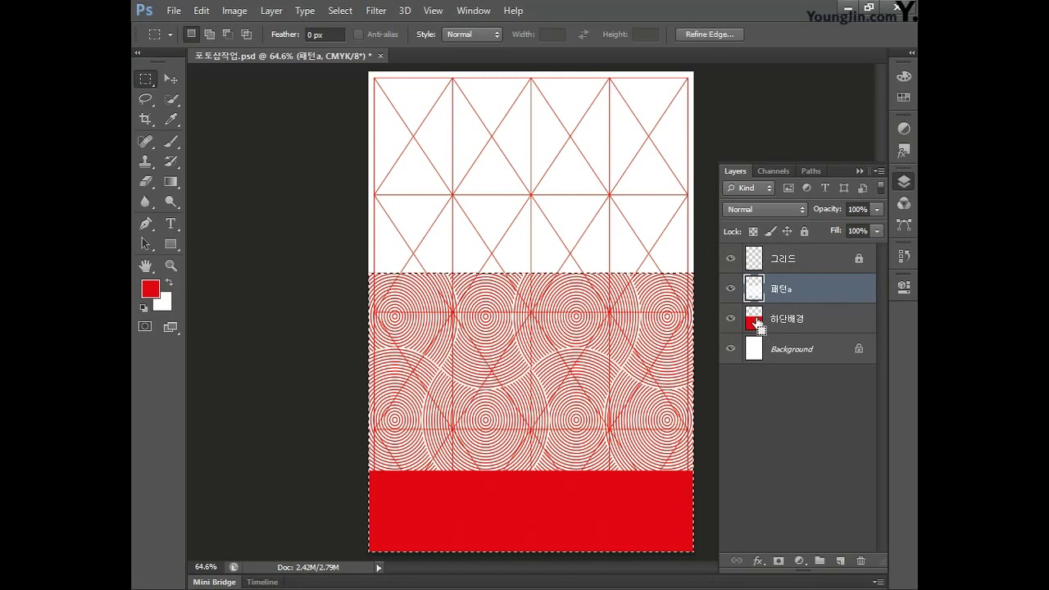
key("ctrl+shift+i")
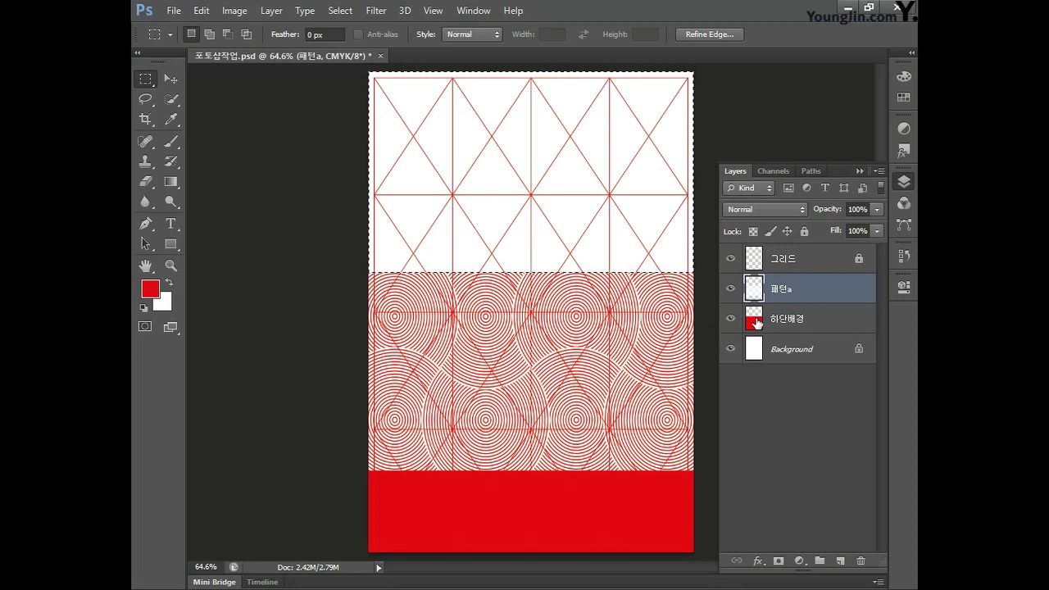
key("ctrl+d")
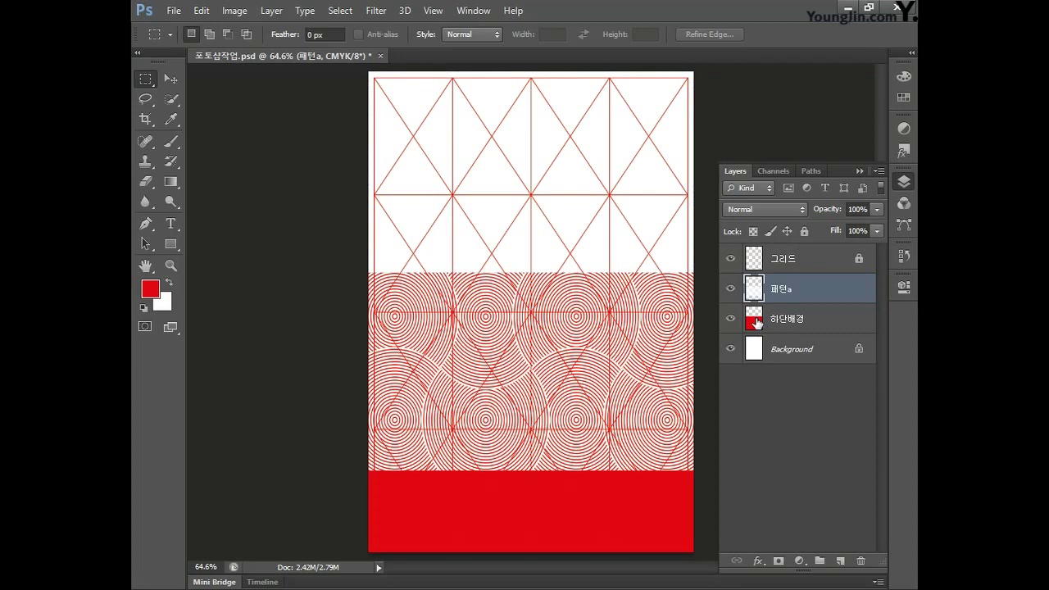
Step: Add a layer mask to 패턴a and draw a black-to-white linear gradient upward on it to fade out the pattern's lower part
left_click(777, 562)
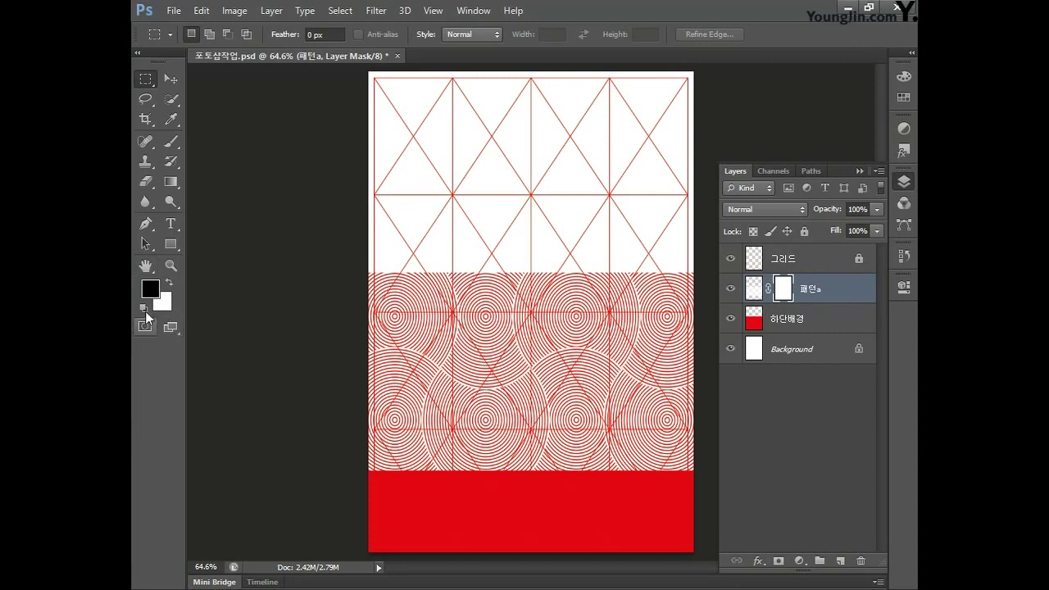
left_click(170, 183)
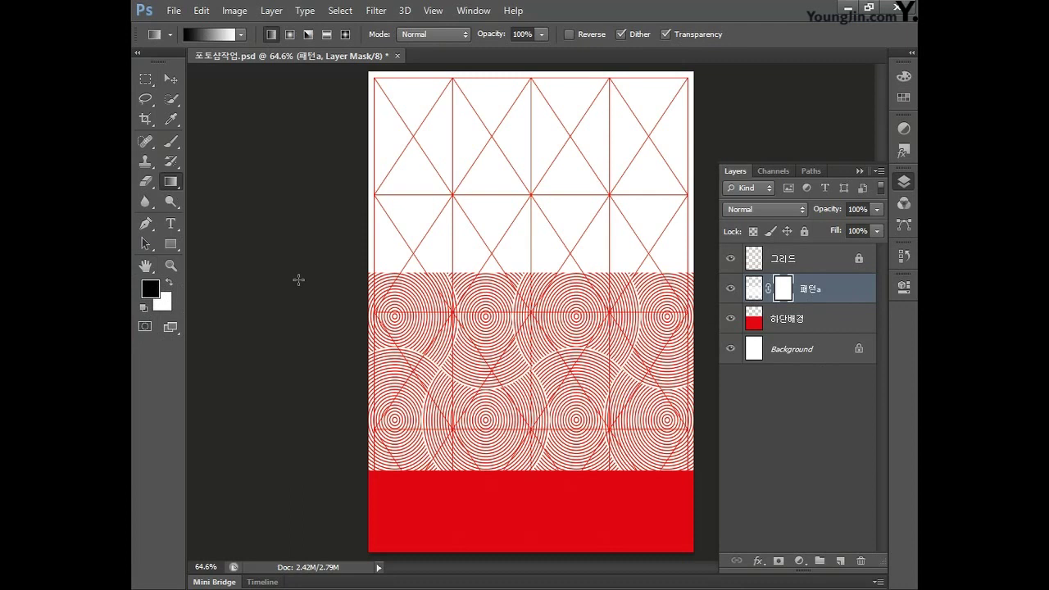
left_click_drag(520, 473, 534, 334)
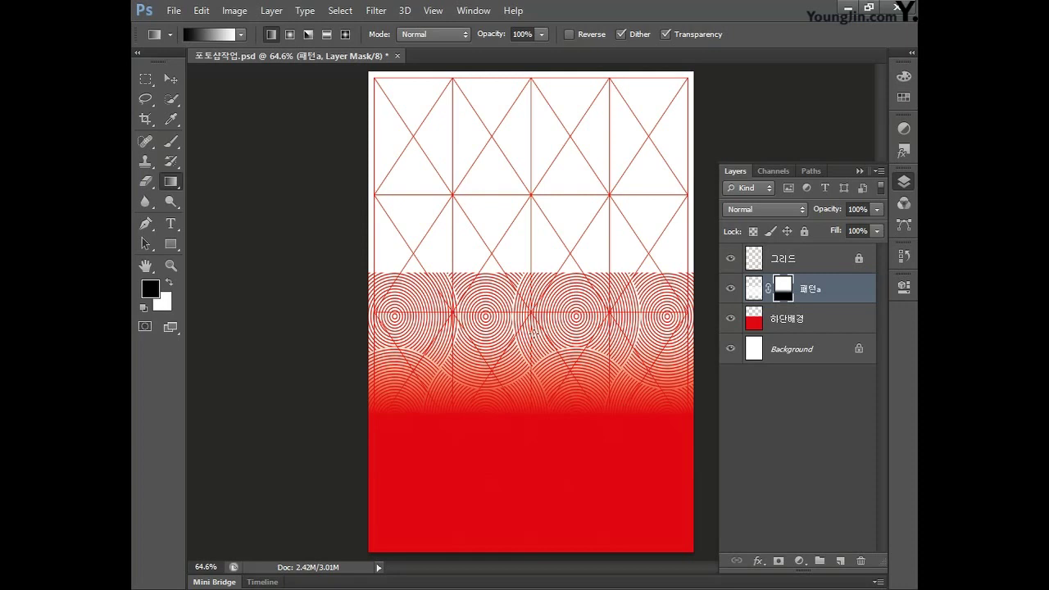
left_click(677, 465, "alt")
Step: Add a new layer named 배경라인 above the 패턴a layer
left_click(840, 561)
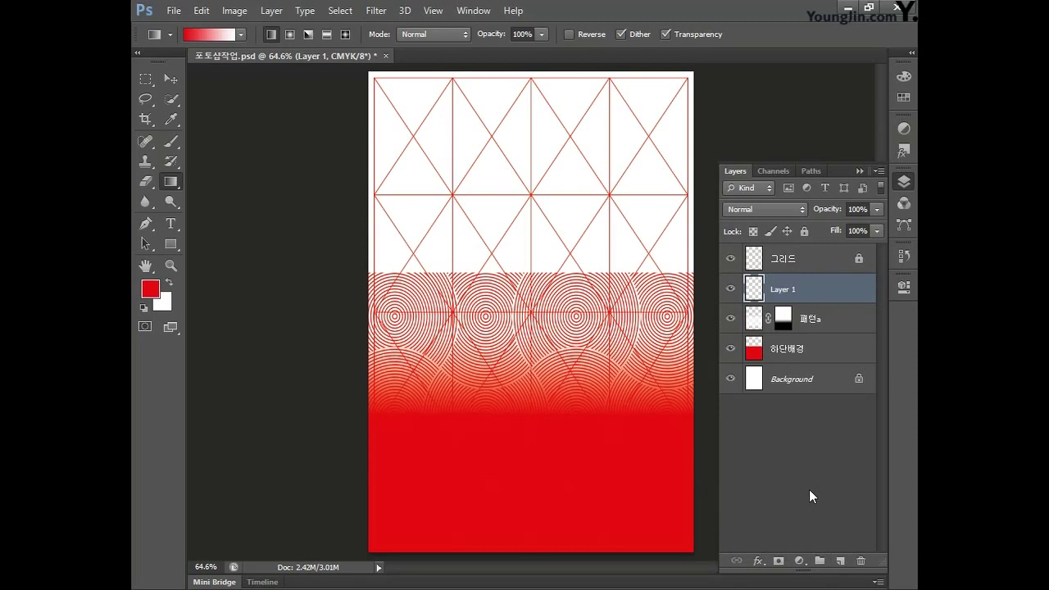
double_click(787, 289)
type("배")
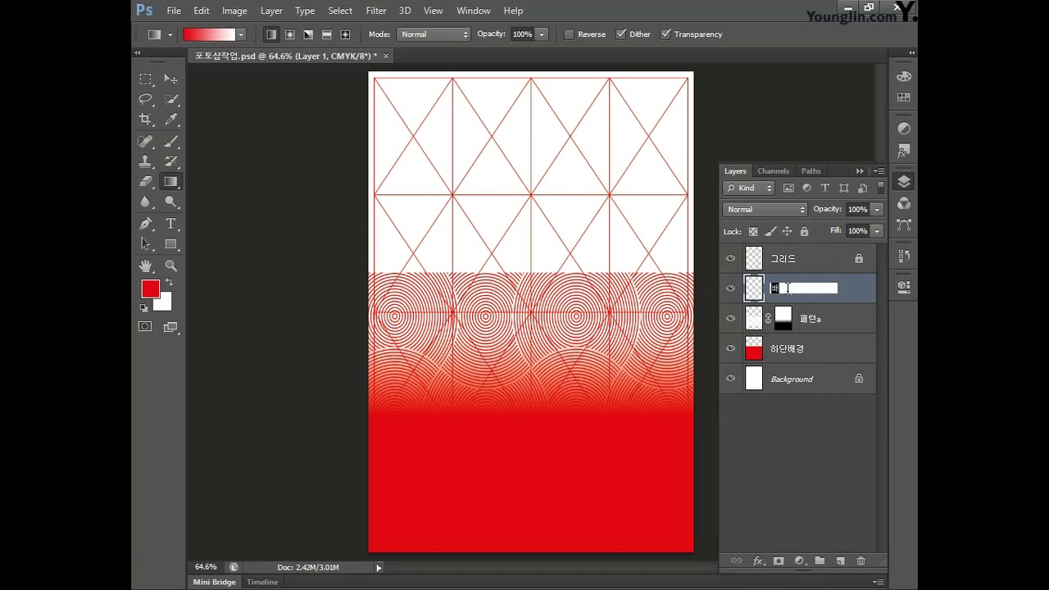
type("경라인")
key("Return")
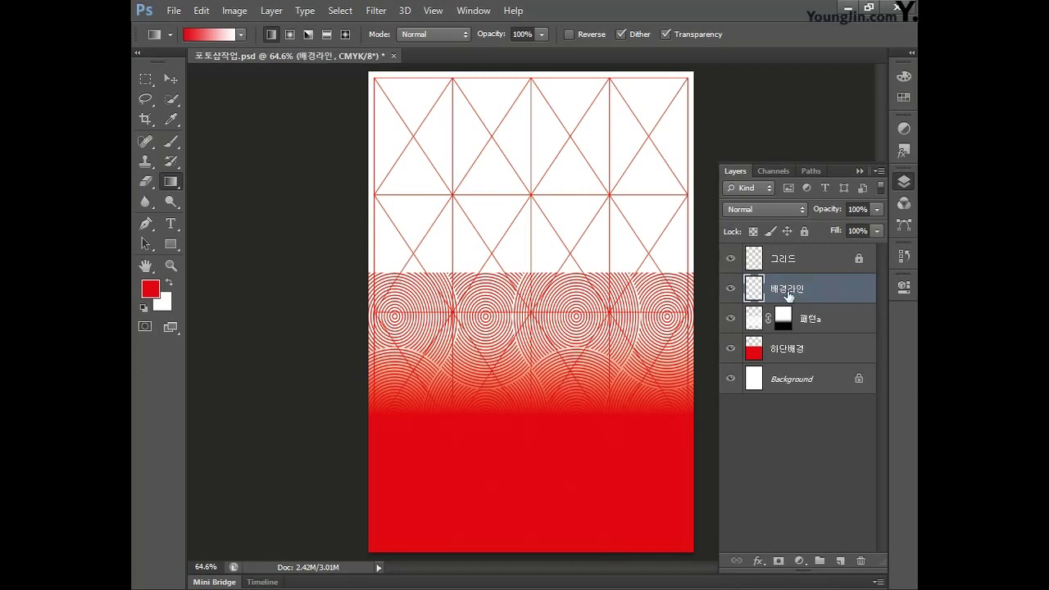
Step: Set the foreground color to C50 M100 Y100 K30
left_click(150, 289)
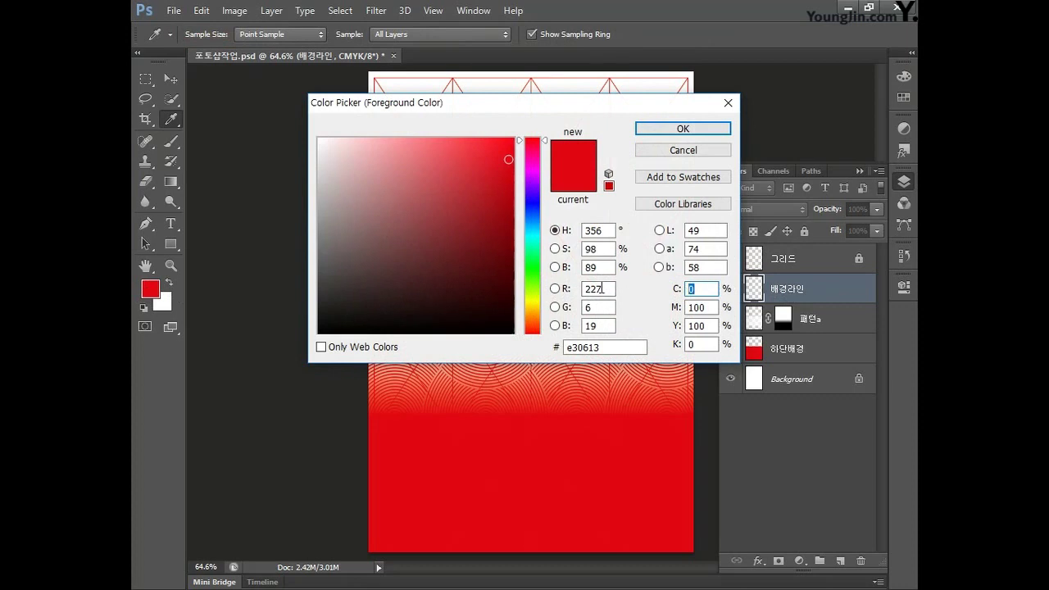
type("50")
key("Tab")
type("100")
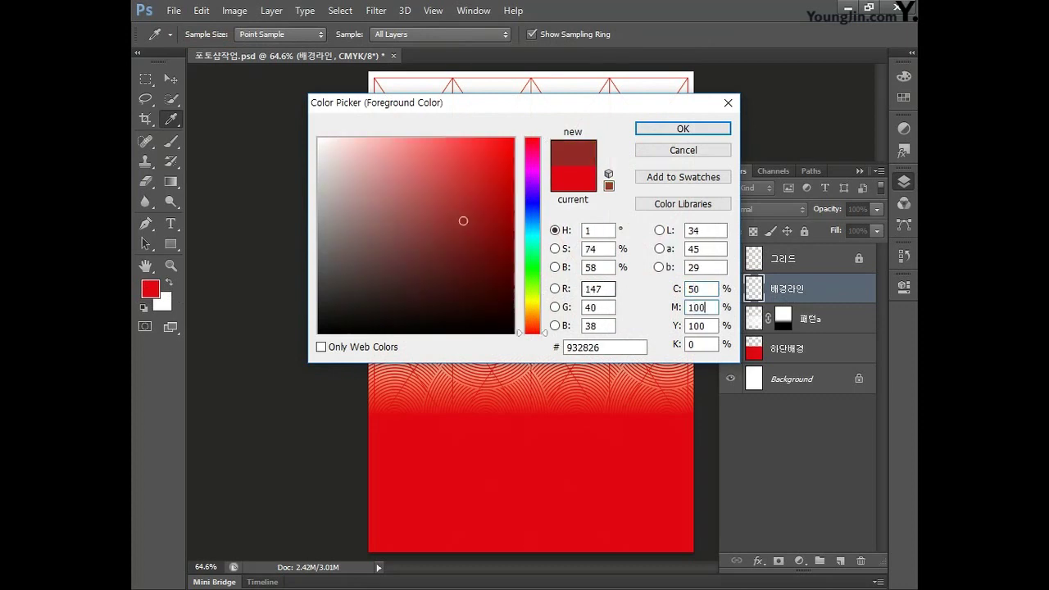
key("Tab")
type("100")
key("Tab")
type("30")
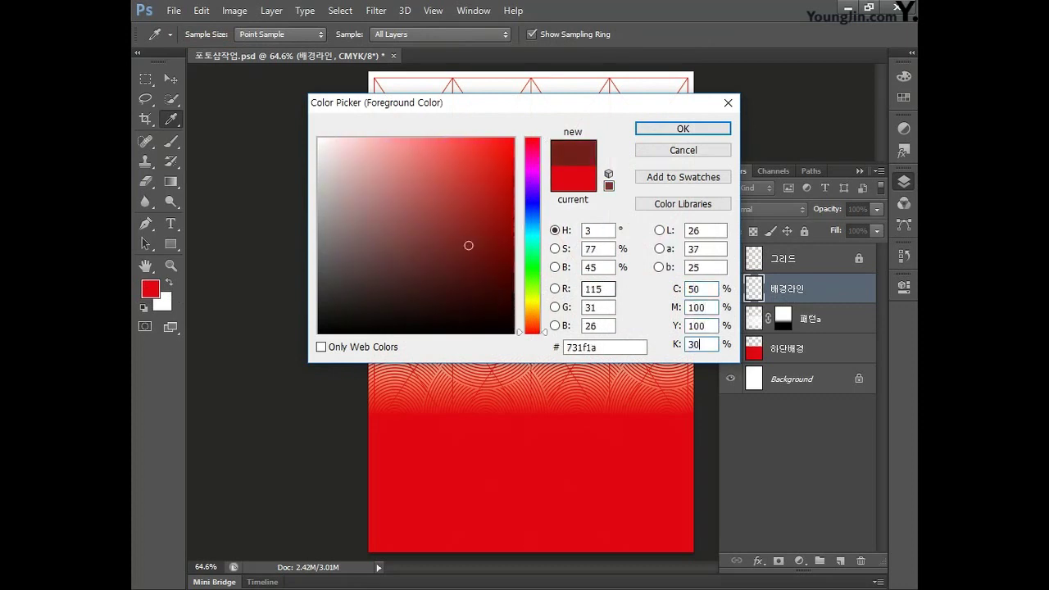
key("Return")
key("g")
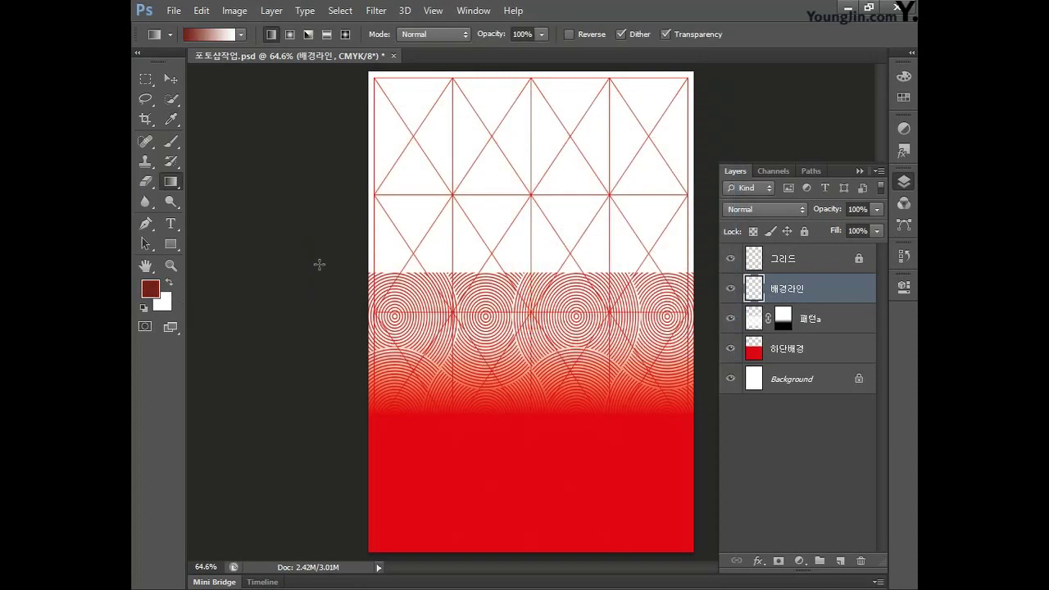
Step: Set the background color to C0 M0 Y0 K0
left_click(163, 302)
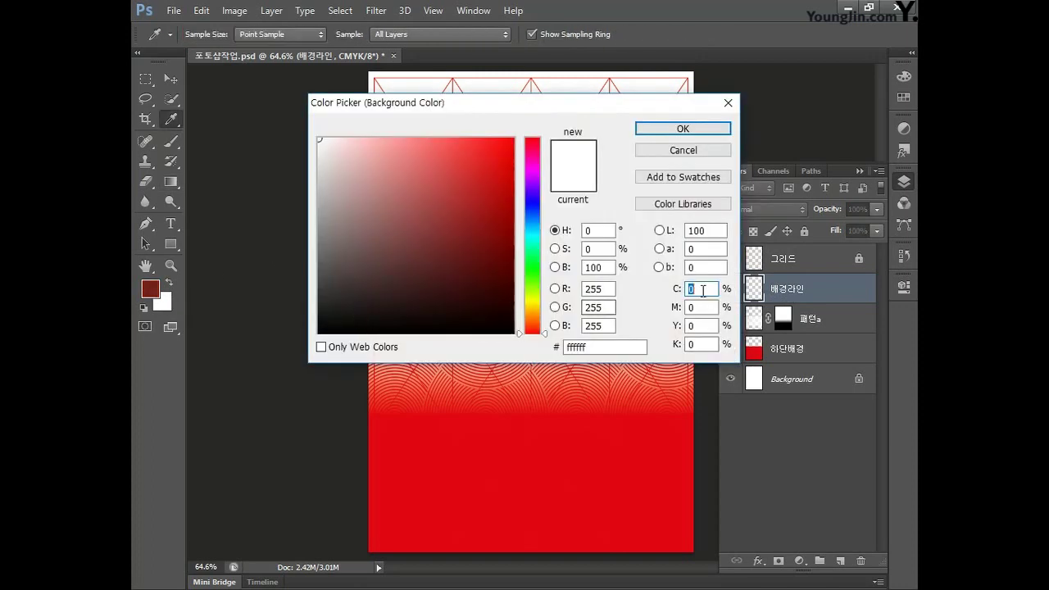
key("Tab")
key("Tab")
key("Tab")
key("Return")
key("g")
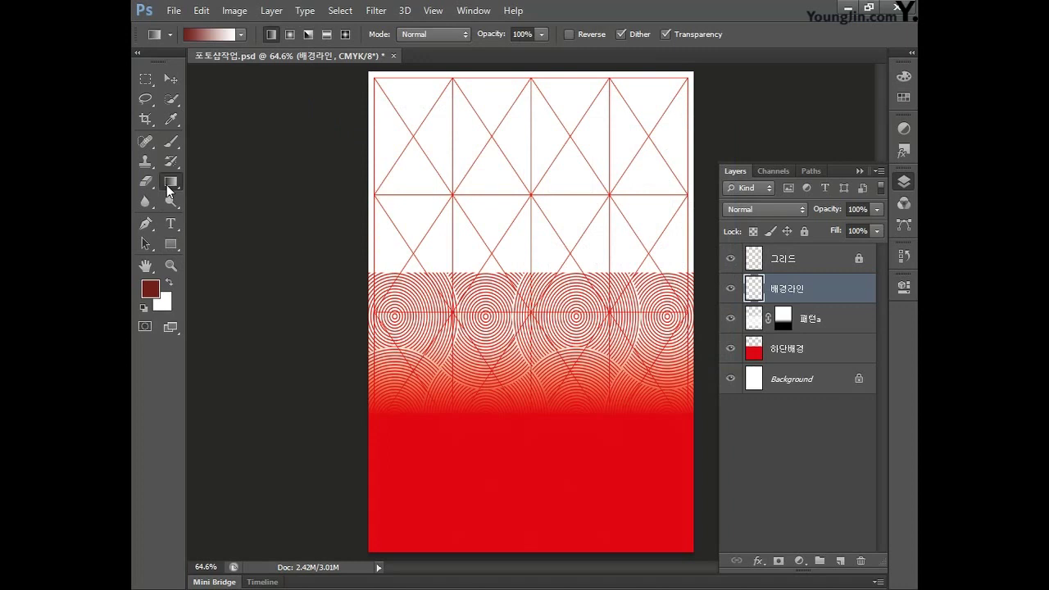
Step: Draw a short vertical foreground-to-transparent linear gradient on the 배경라인 layer, downward from the red background's upper edge
left_click(240, 35)
left_click(188, 67)
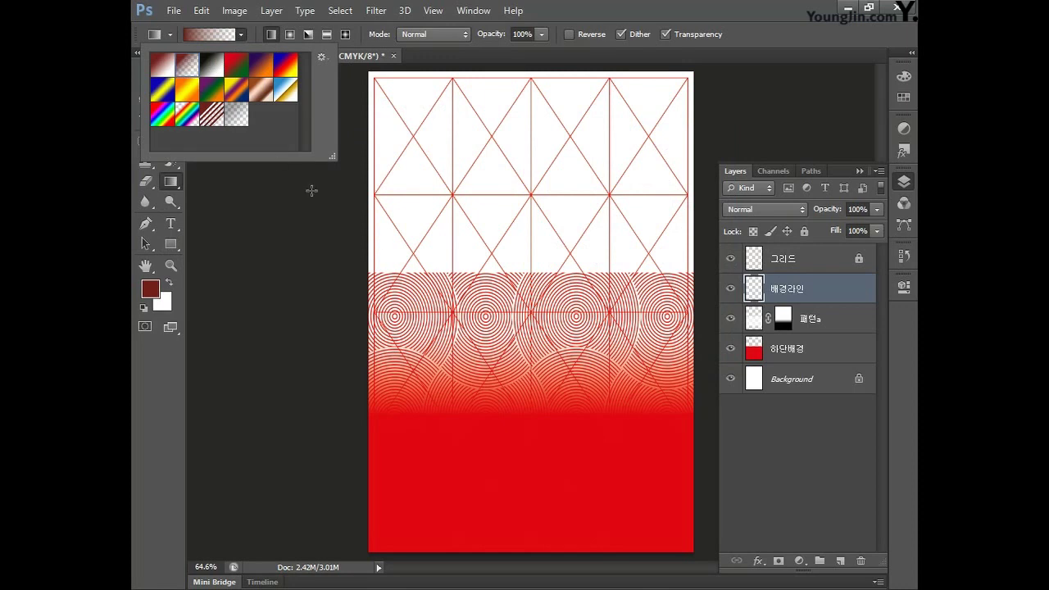
left_click(531, 306)
left_click_drag(530, 278, 531, 292)
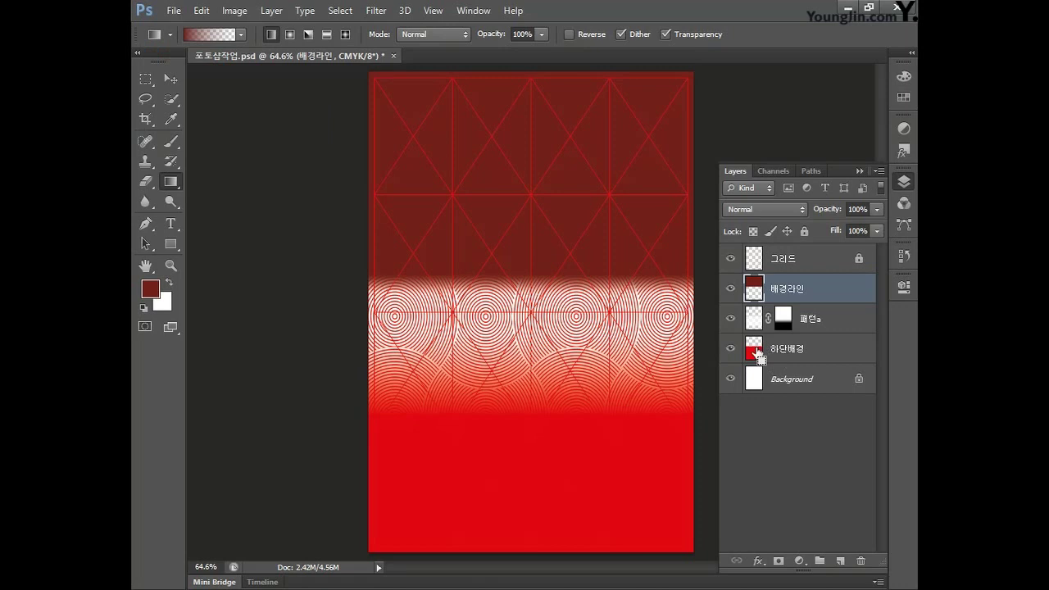
Step: Delete the dark red fill above the 하단배경 area from the 배경라인 layer, deselect, and save the document
left_click(757, 354, "ctrl")
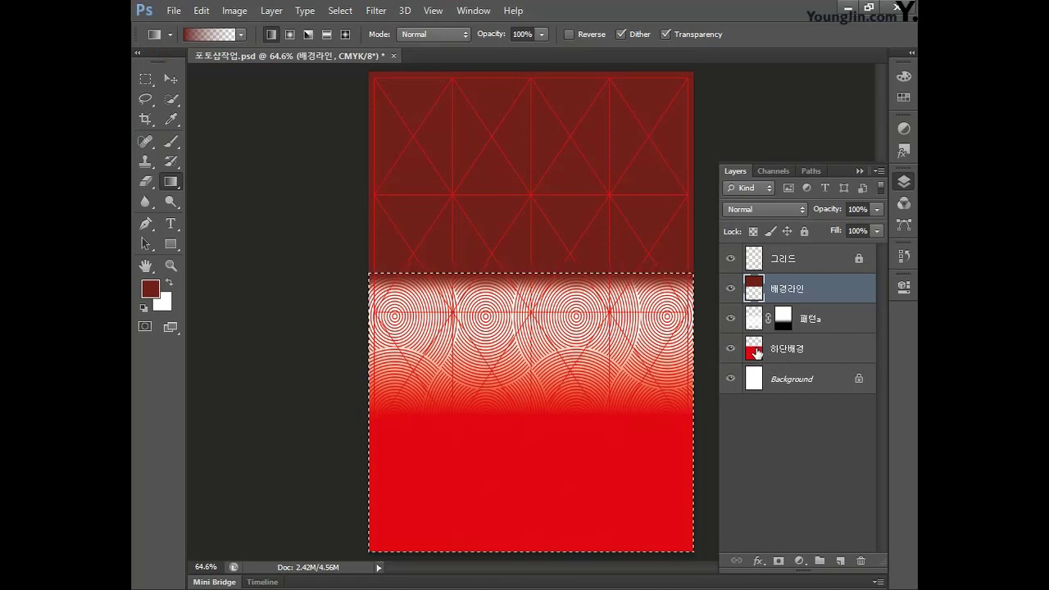
key("ctrl+shift+i")
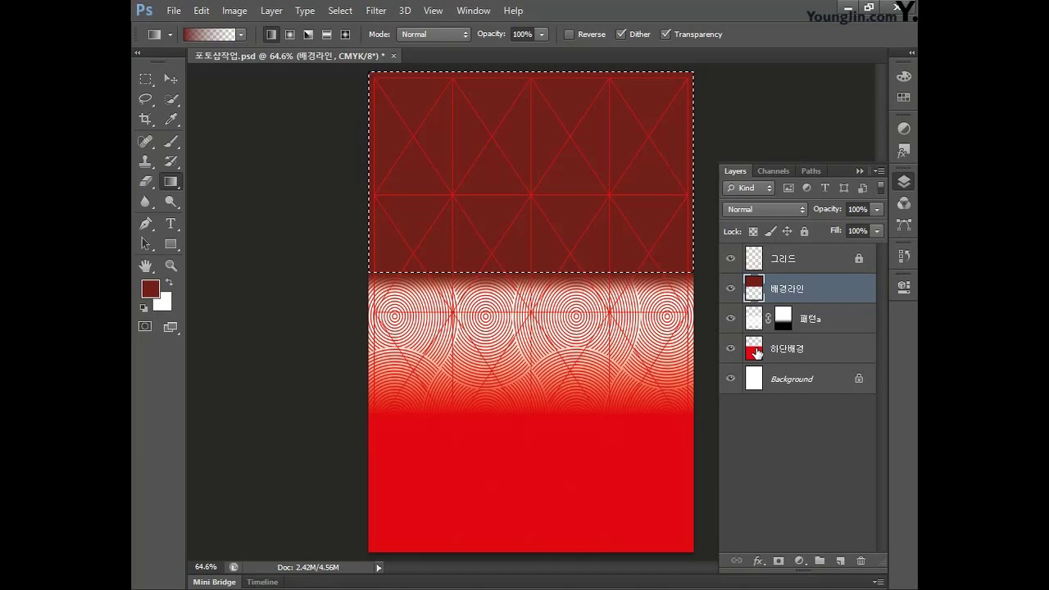
key("Delete")
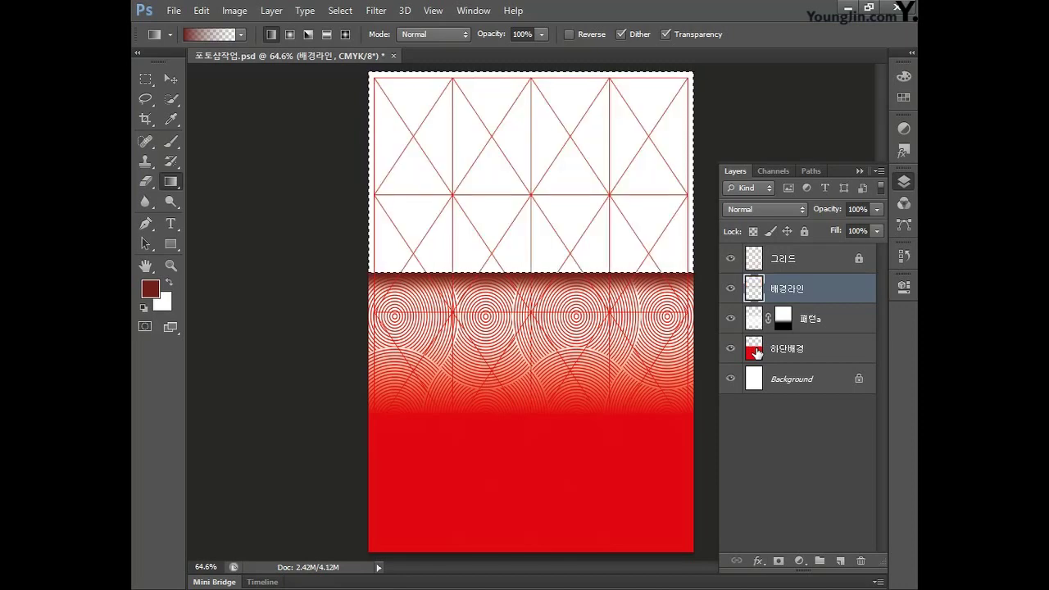
key("ctrl+s")
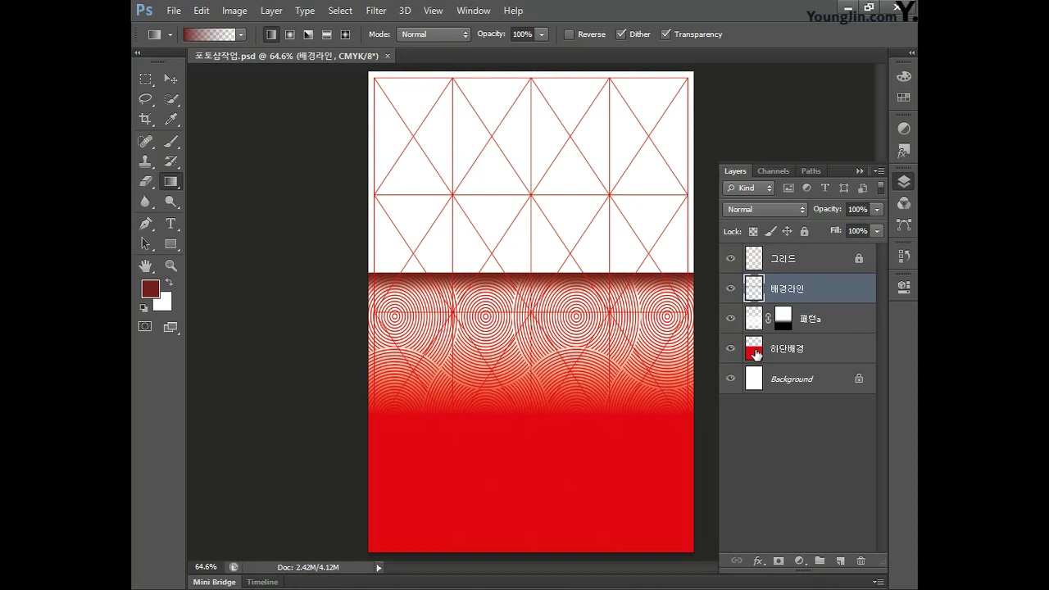
Step: Add a Hue/Saturation adjustment layer above the 배경라인 layer and set its saturation to -100
left_click(799, 561)
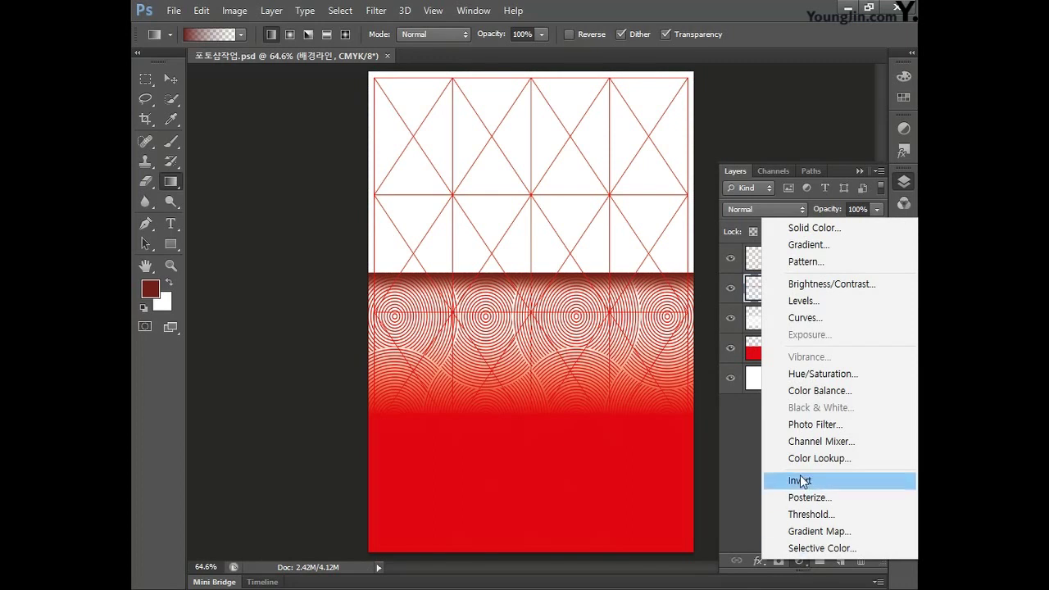
left_click(816, 378)
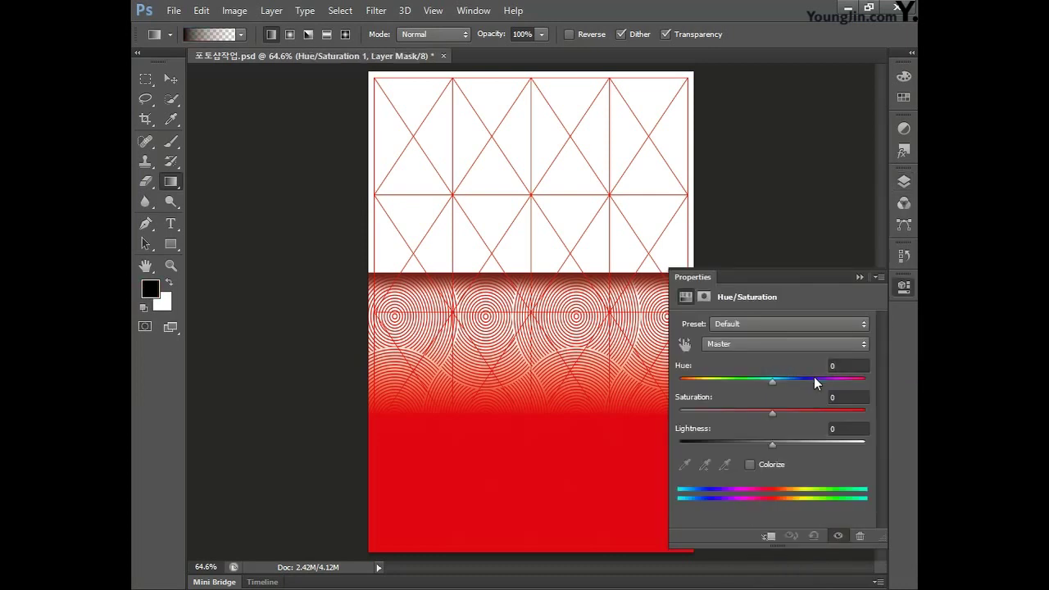
left_click(806, 399)
type("-100")
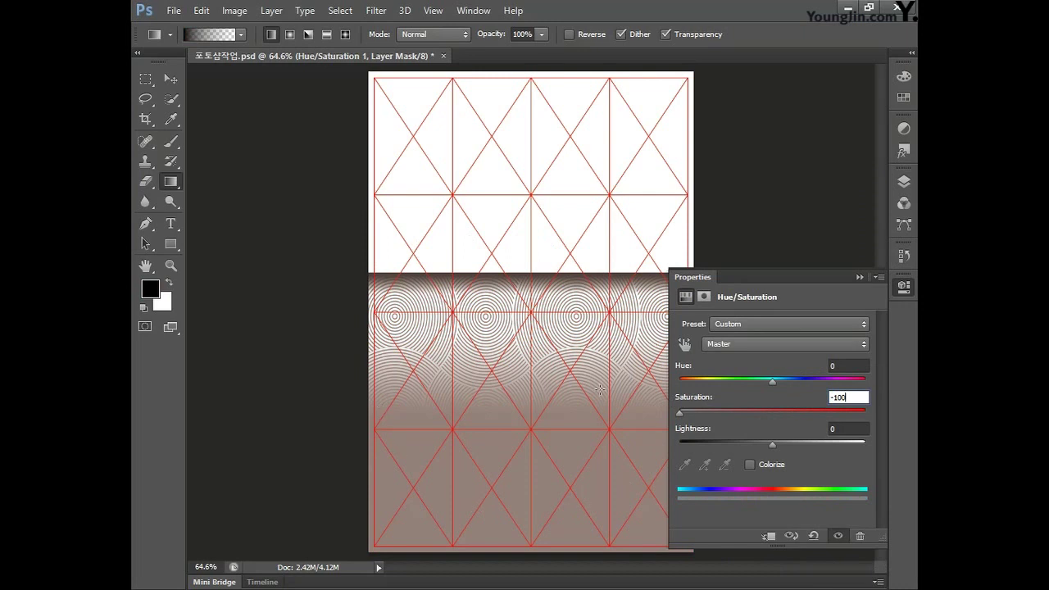
Step: Rename the Hue/Saturation adjustment layer as 무채색변환
left_click(904, 182)
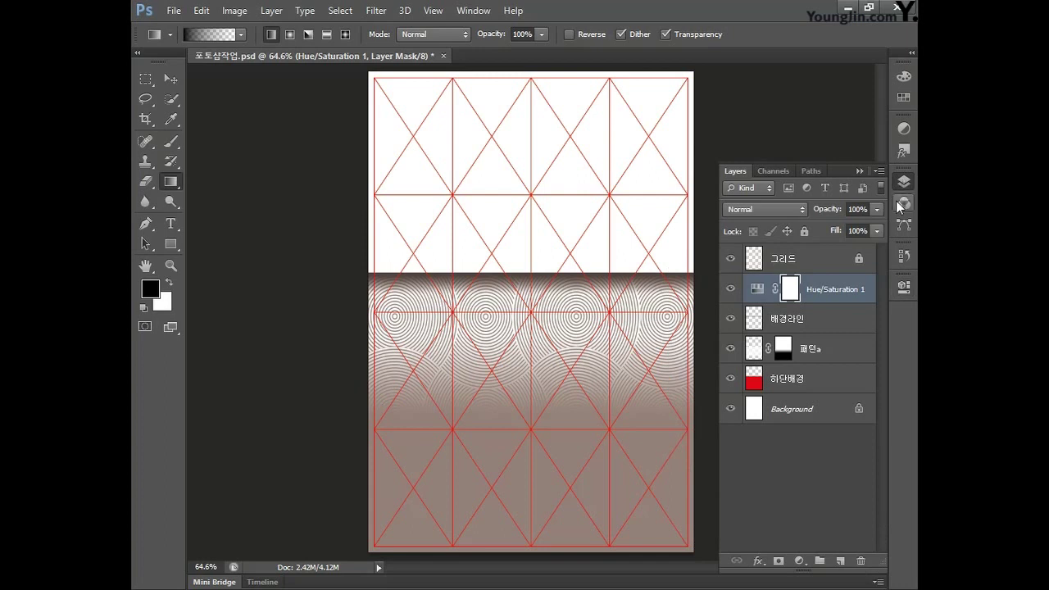
double_click(835, 293)
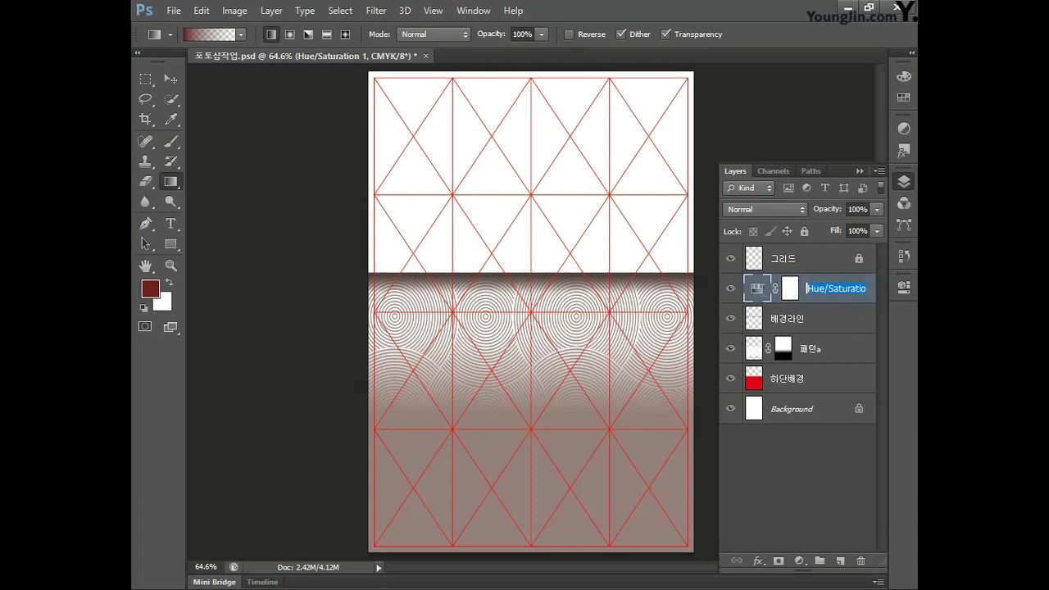
type("무채색변환")
key("Return")
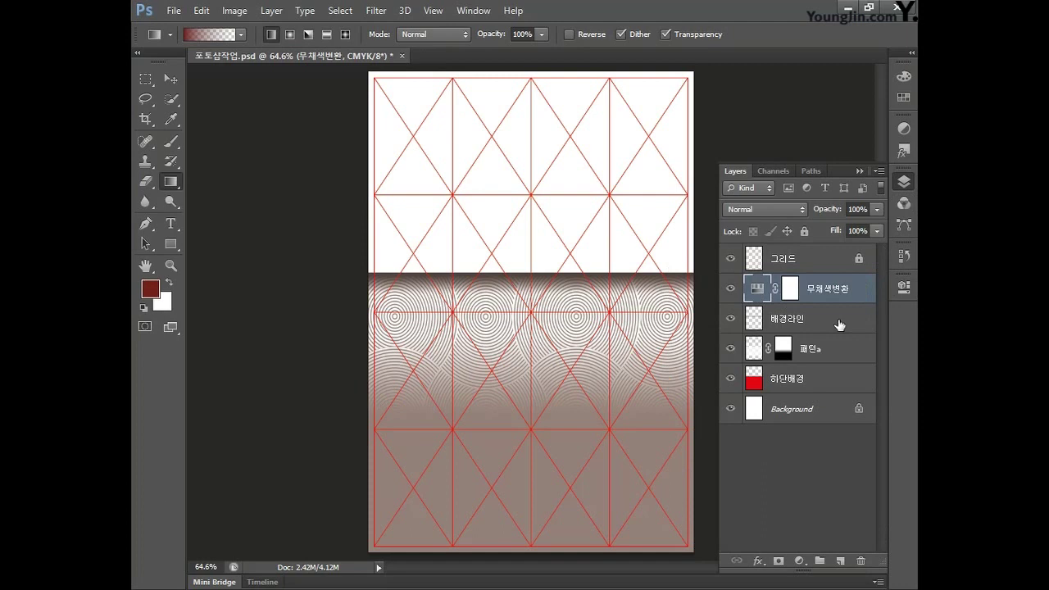
Step: Set the foreground color to C0 M0 Y0 K100
left_click(150, 289)
type("0")
key("Tab")
type("0")
key("Tab")
type("0")
key("Tab")
type("1")
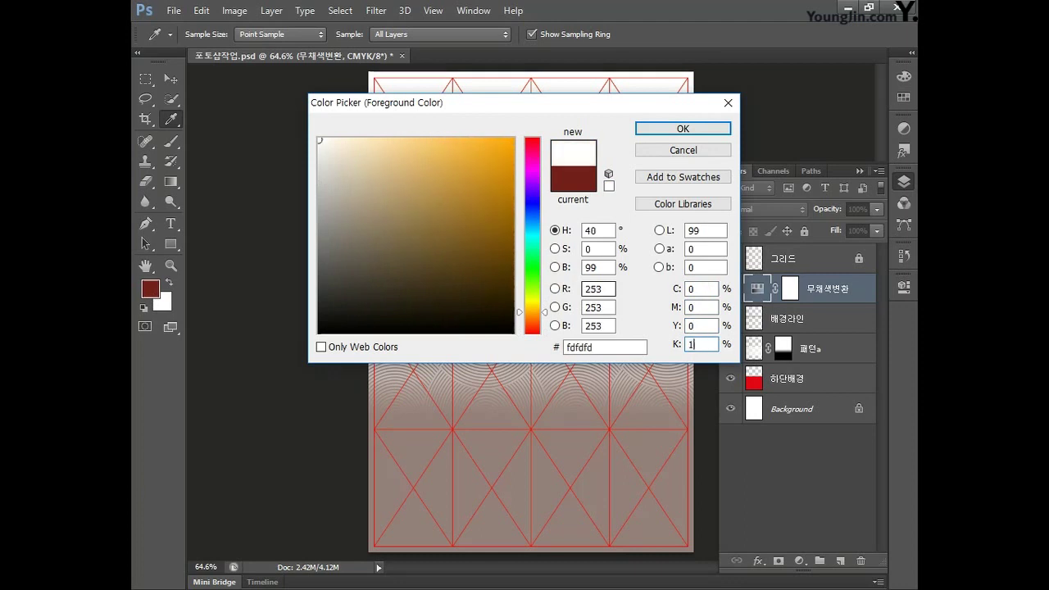
type("00")
key("Return")
Step: Fill the layer mask of the 무채색변환 adjustment layer with the black foreground color
key("g")
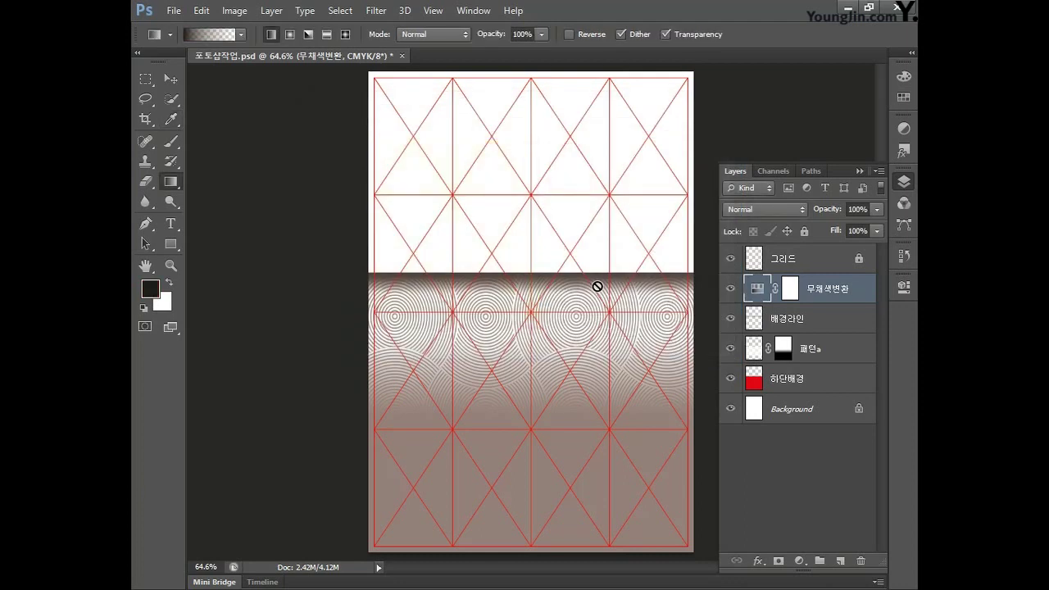
key("ctrl+backslash")
key("alt+BackSpace")
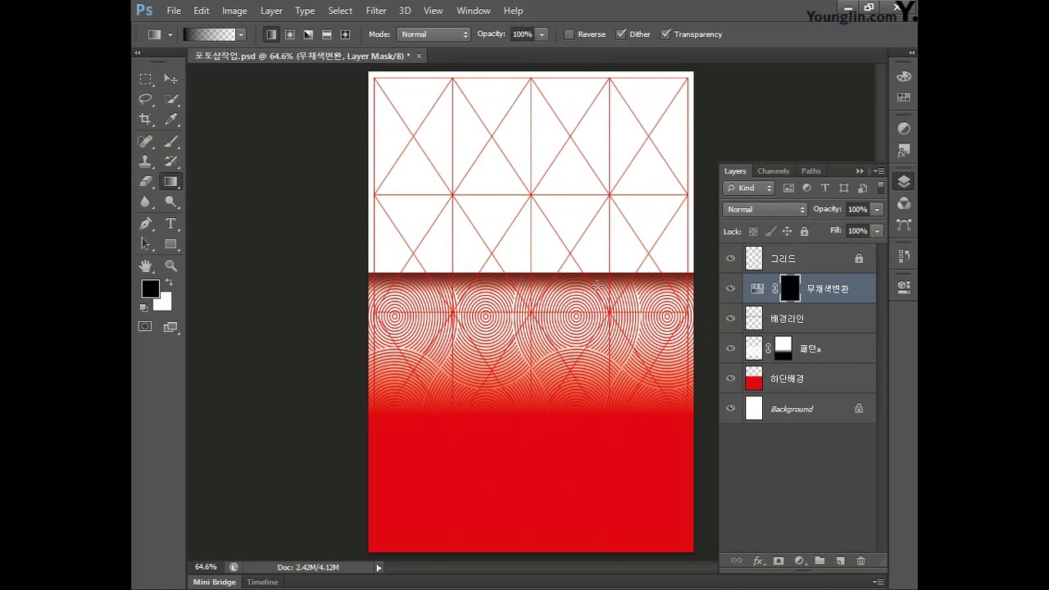
Step: Select a full-height vertical strip around the grid's fourth vertical line and fill it with white on the 무채색변환 mask
left_click(145, 78)
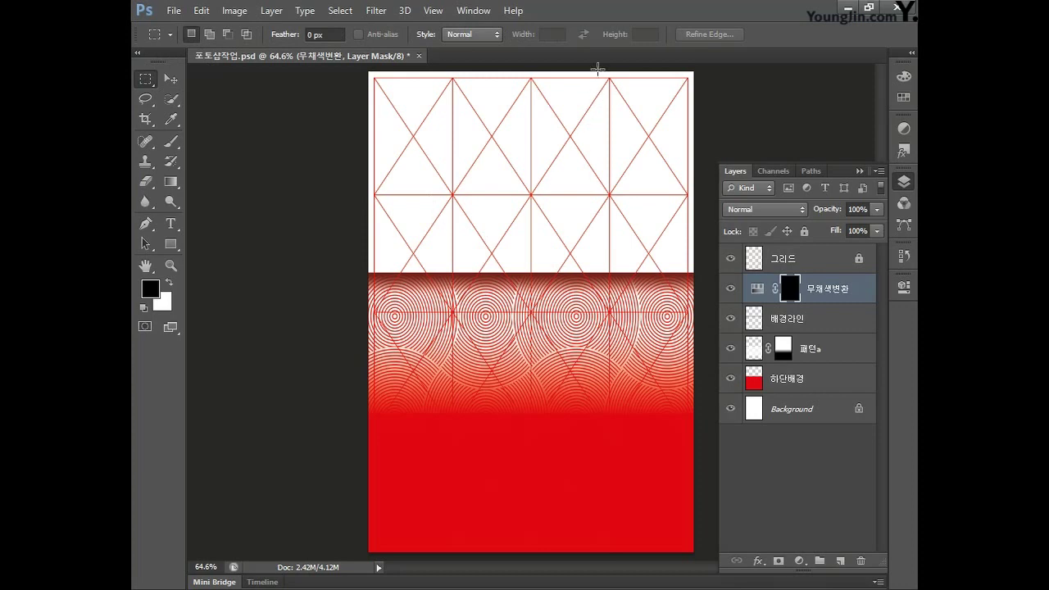
left_click_drag(602, 69, 643, 567)
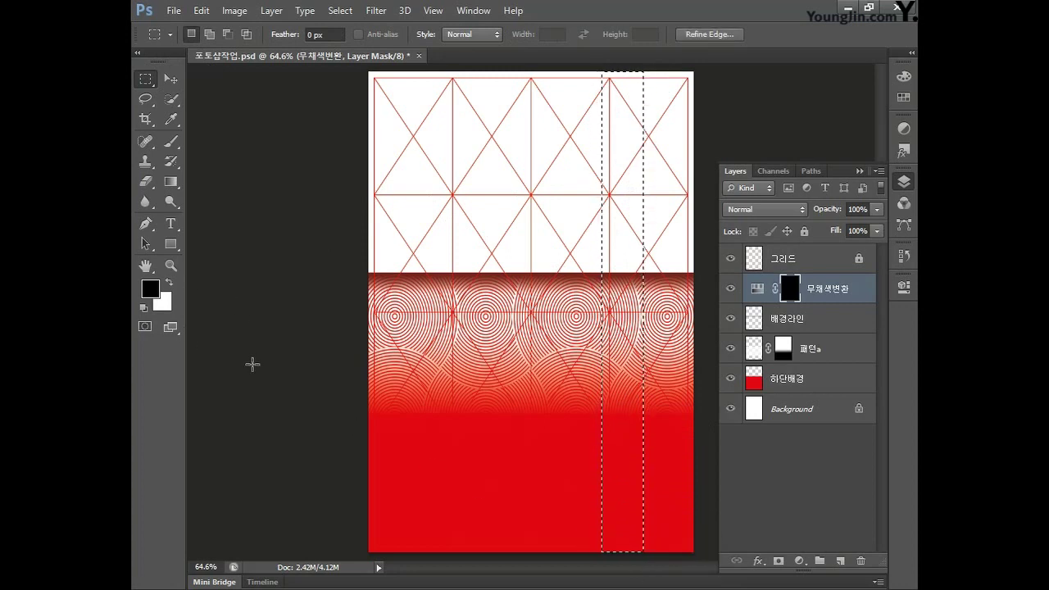
key("ctrl+Delete")
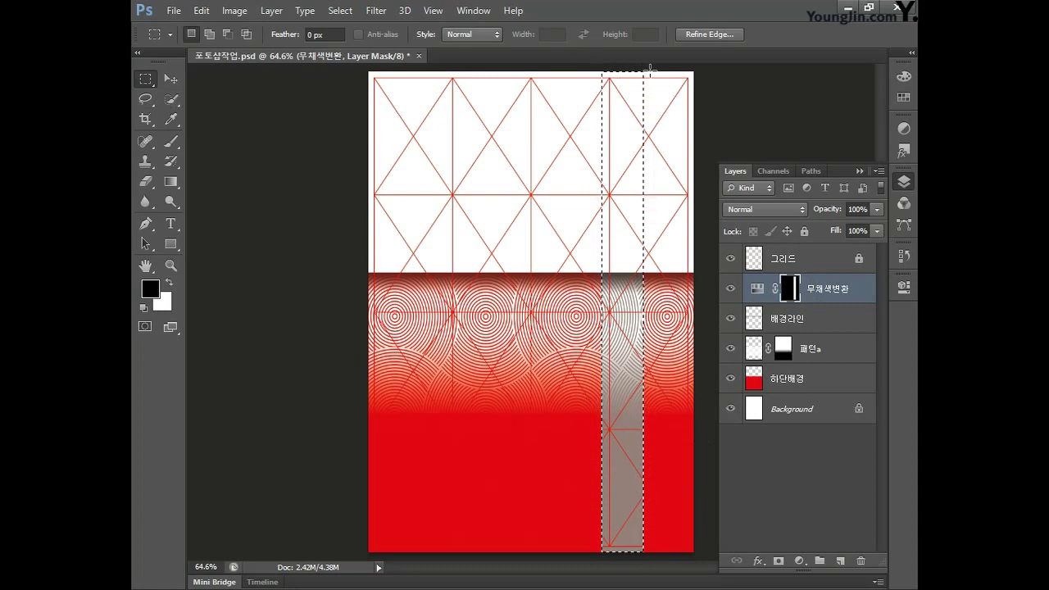
Step: Fill a narrower full-height strip with white on the mask, just right of the first with a thin gap, then deselect and save
left_click_drag(650, 70, 673, 574)
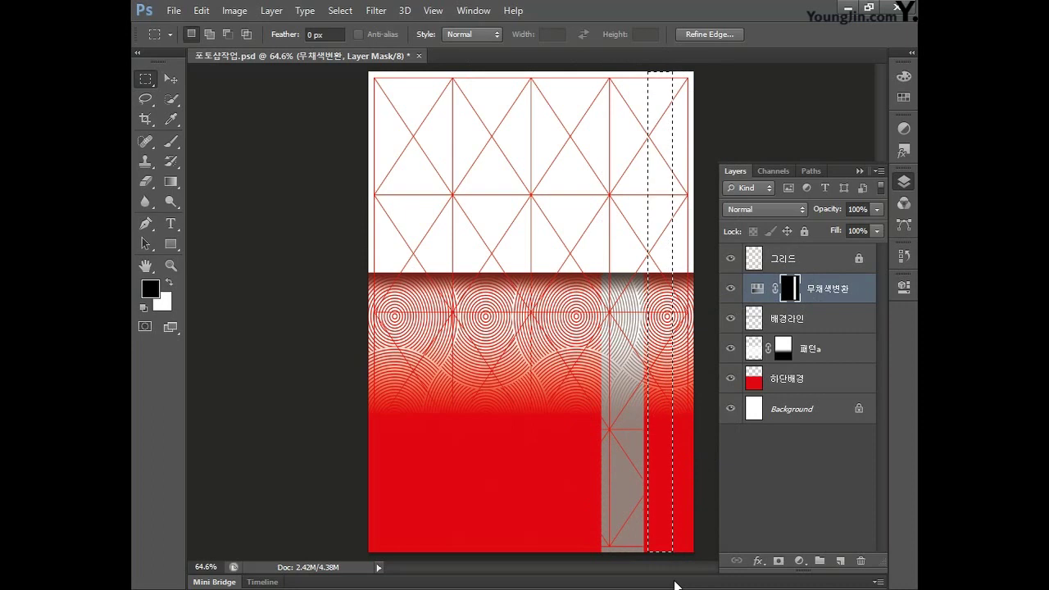
key("ctrl+BackSpace")
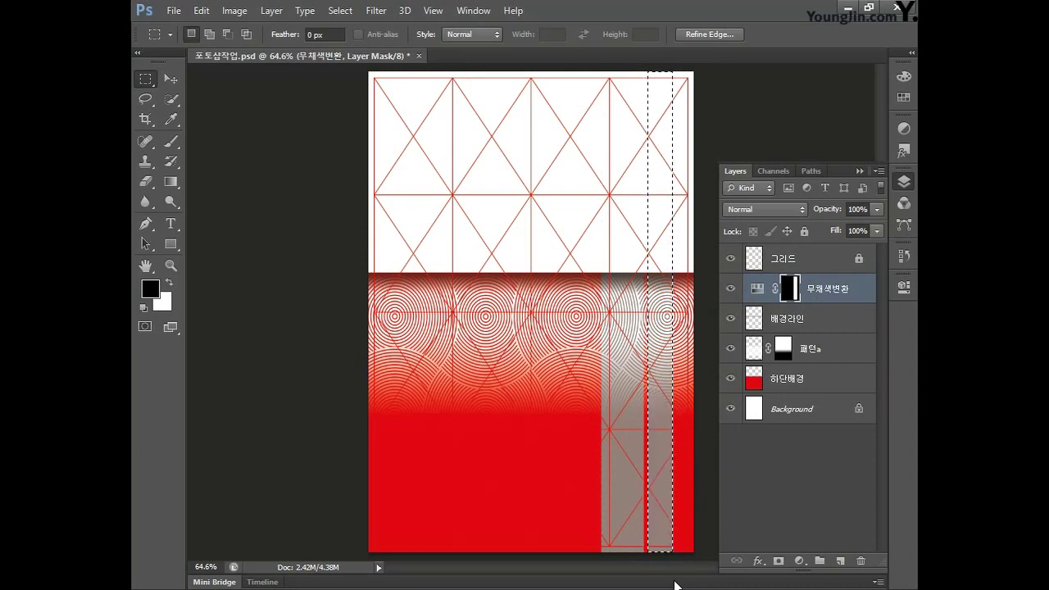
key("ctrl+d")
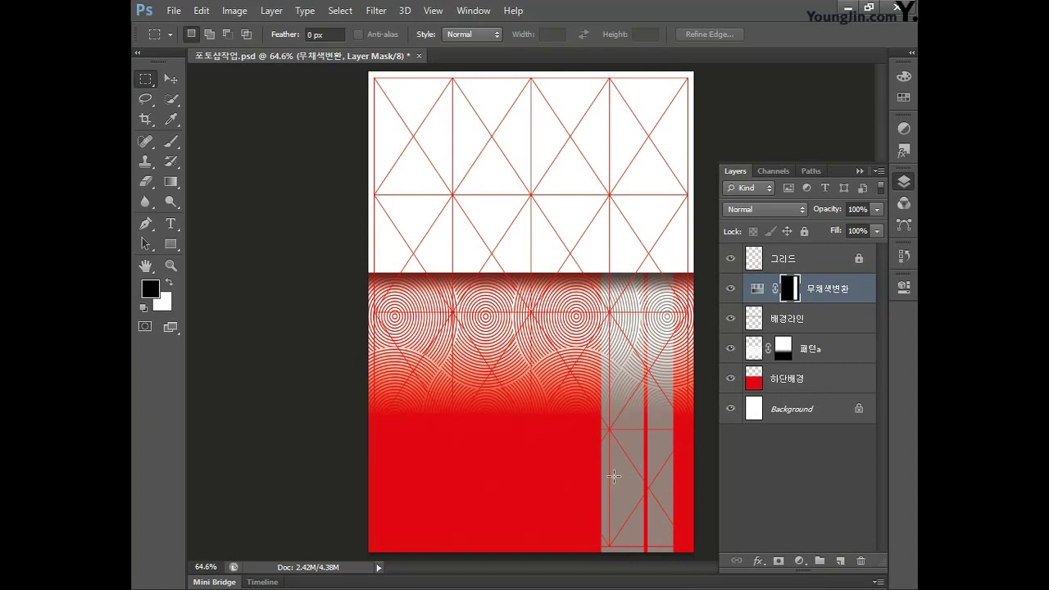
key("ctrl+s")
Step: Copy the black spiral pattern from the Illustrator document and paste it into the Photoshop layout as pixels
key("alt+Tab")
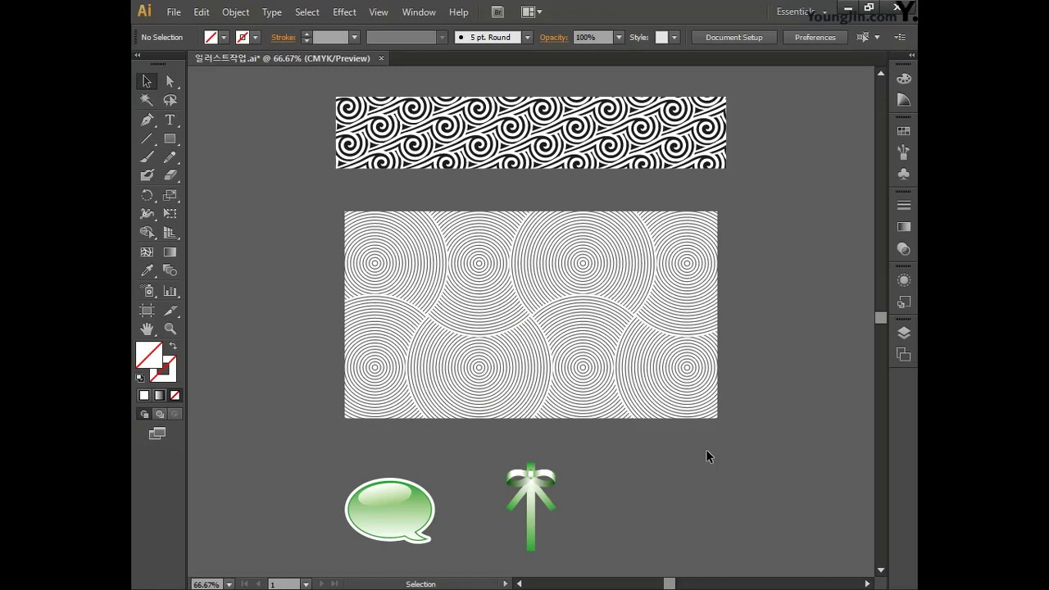
left_click_drag(686, 282, 676, 162)
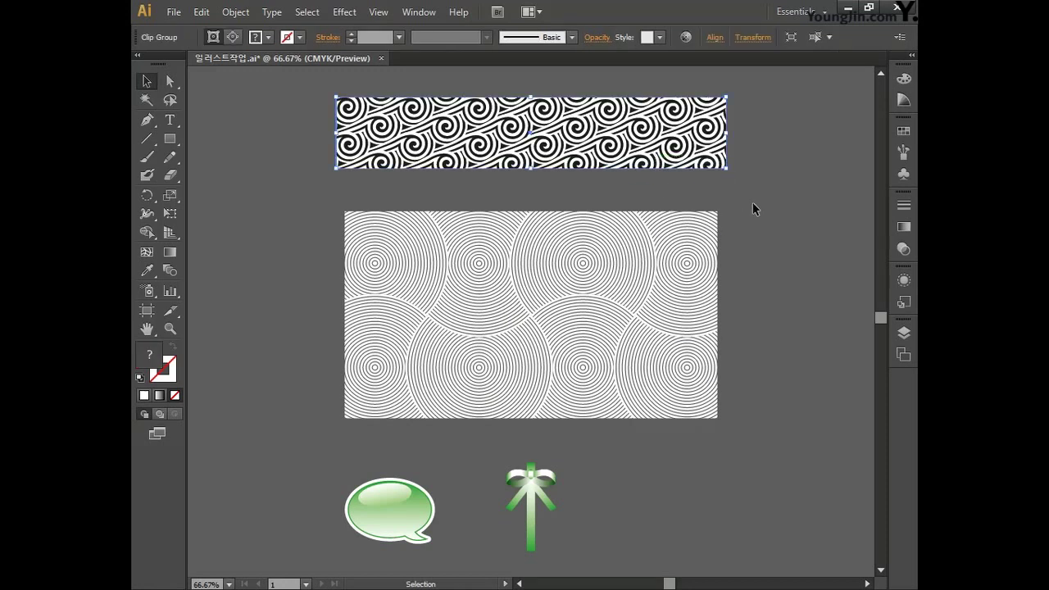
key("alt+Tab")
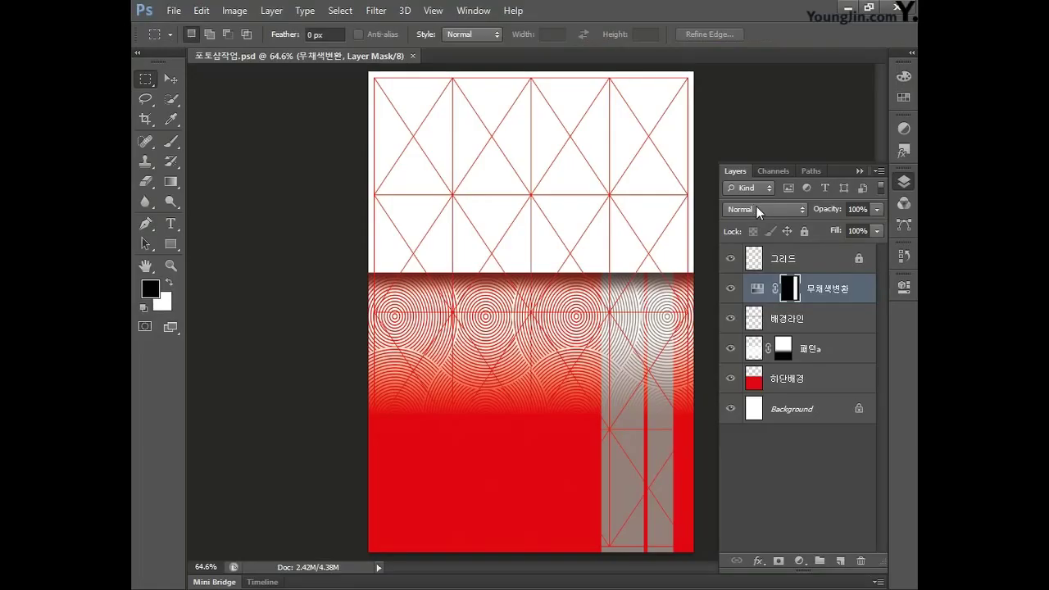
key("ctrl+v")
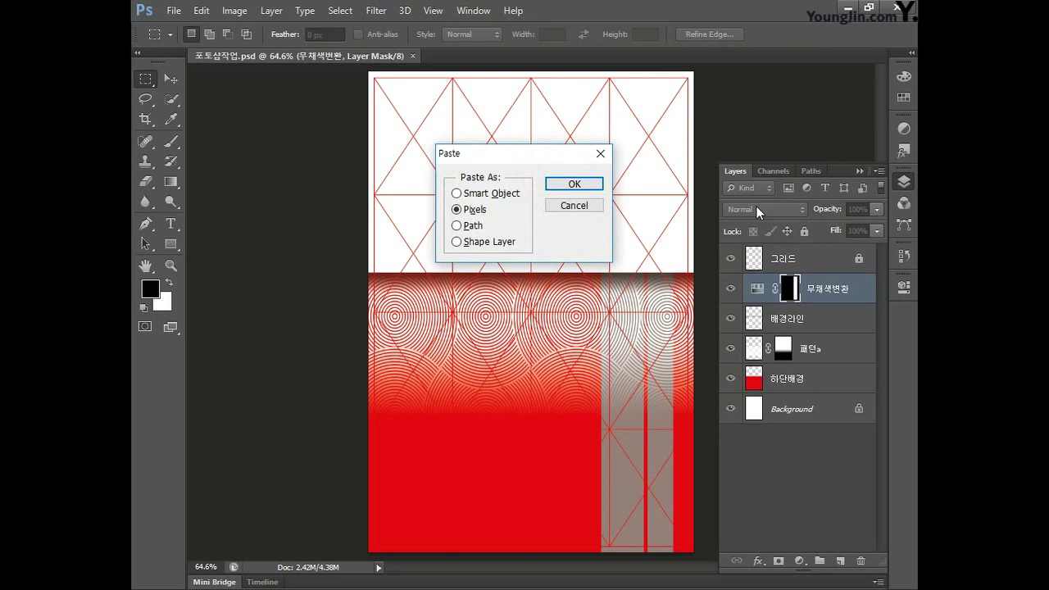
left_click(574, 185)
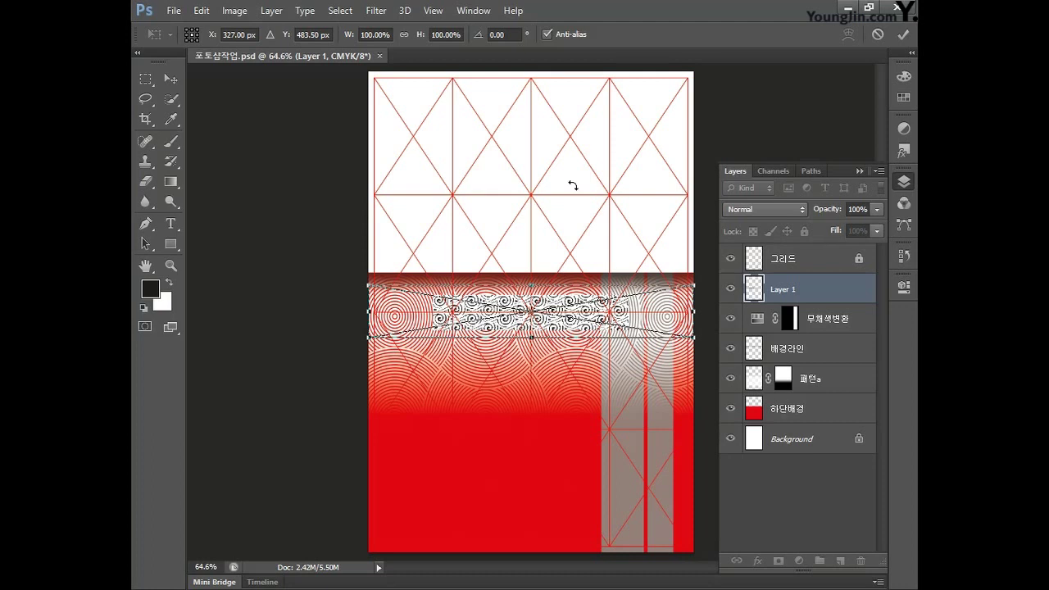
Step: Rotate the pasted spiral pattern to -90°, scale it to about 194%, and place it above the red background over the wider gray strip
left_click_drag(707, 336, 596, 136)
left_click_drag(571, 482, 712, 137)
left_click_drag(616, 254, 626, 381)
left_click_drag(639, 331, 595, 264)
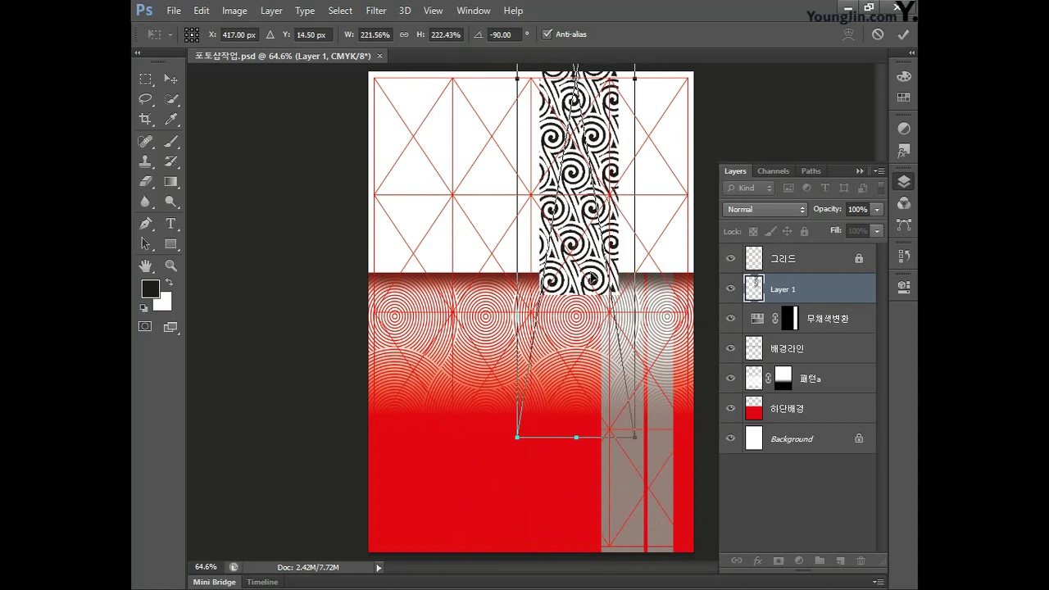
left_click_drag(634, 436, 644, 419)
left_click_drag(585, 320, 632, 212)
key("Return")
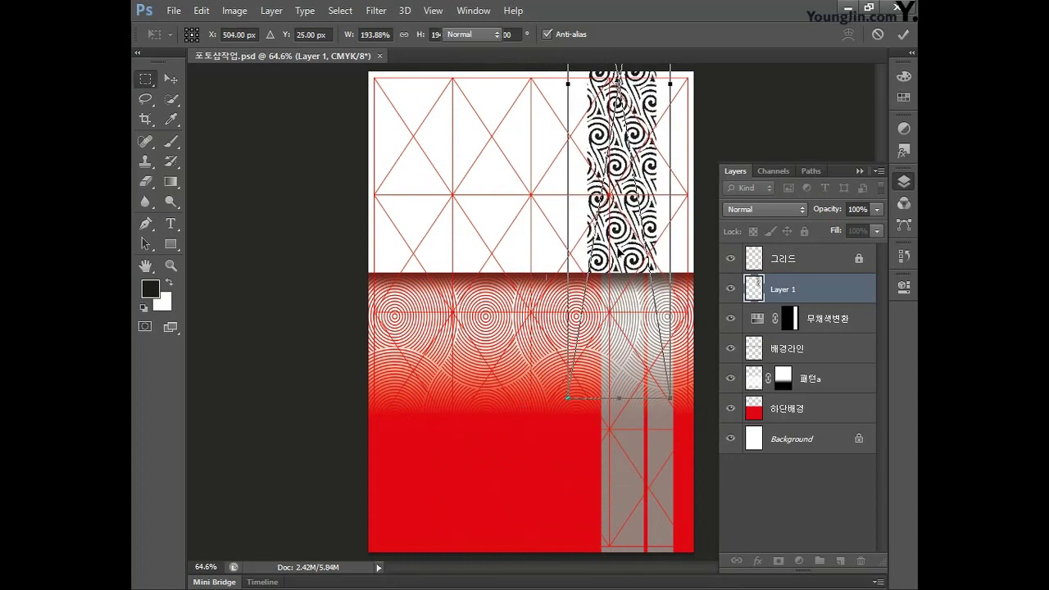
key("m")
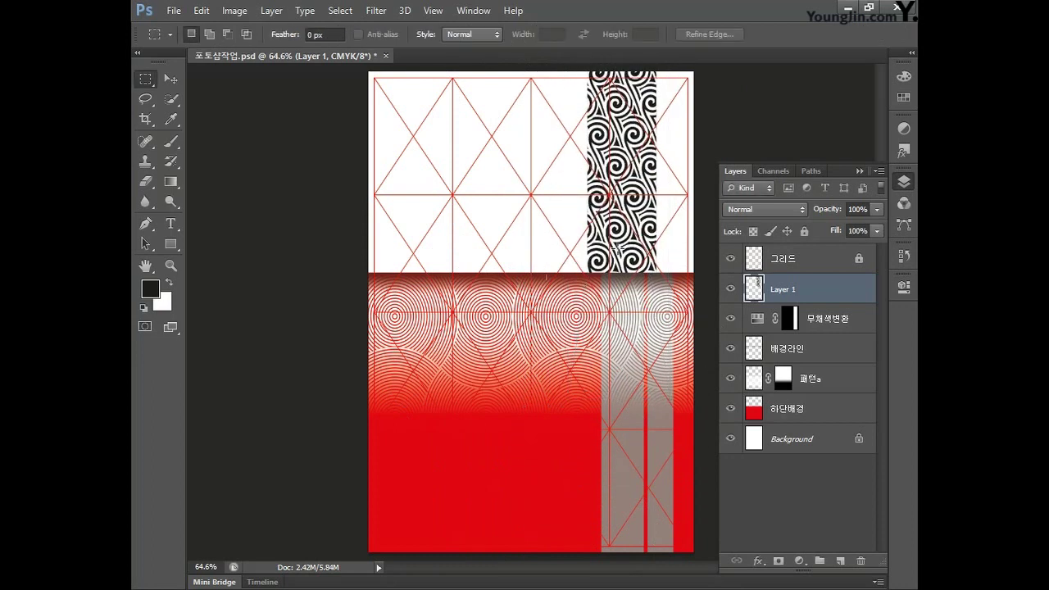
Step: Rename the pasted pattern layer as 패턴B 01 and move it directly below the 하단배경 layer
double_click(785, 290)
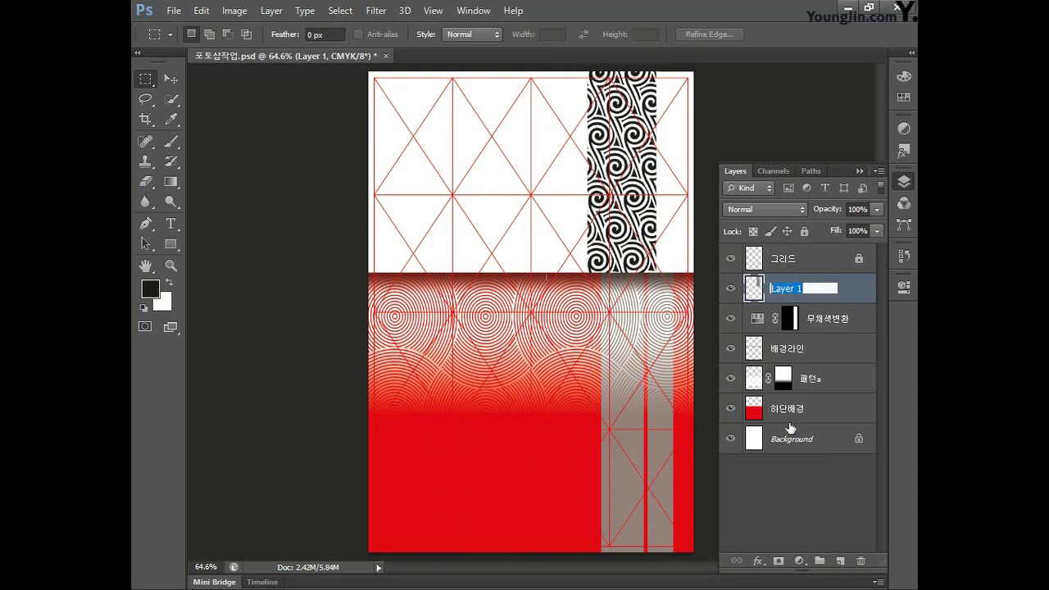
type("패턴B 01")
key("Return")
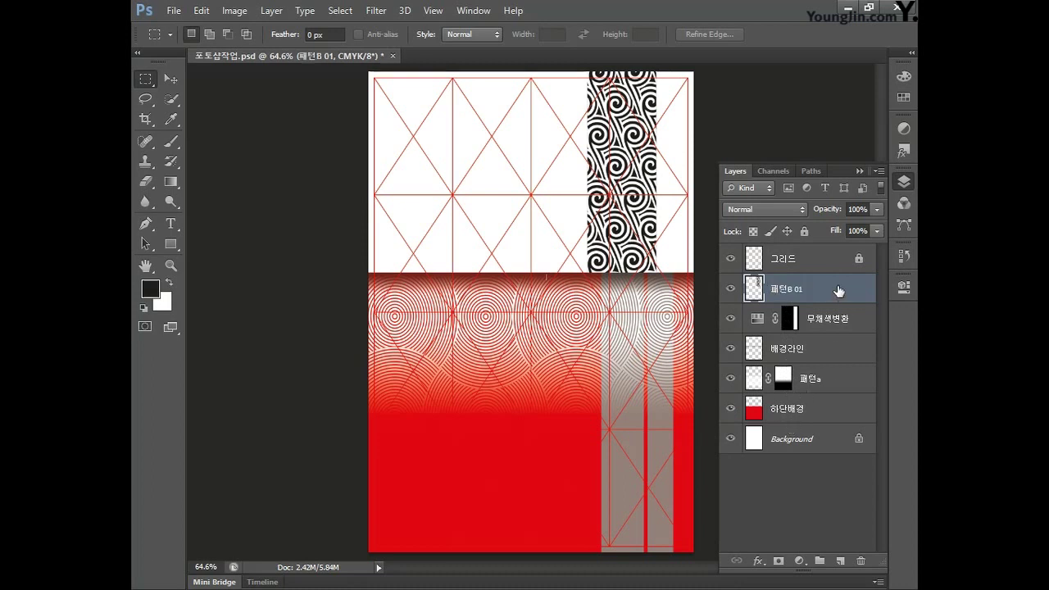
left_click_drag(840, 291, 843, 421)
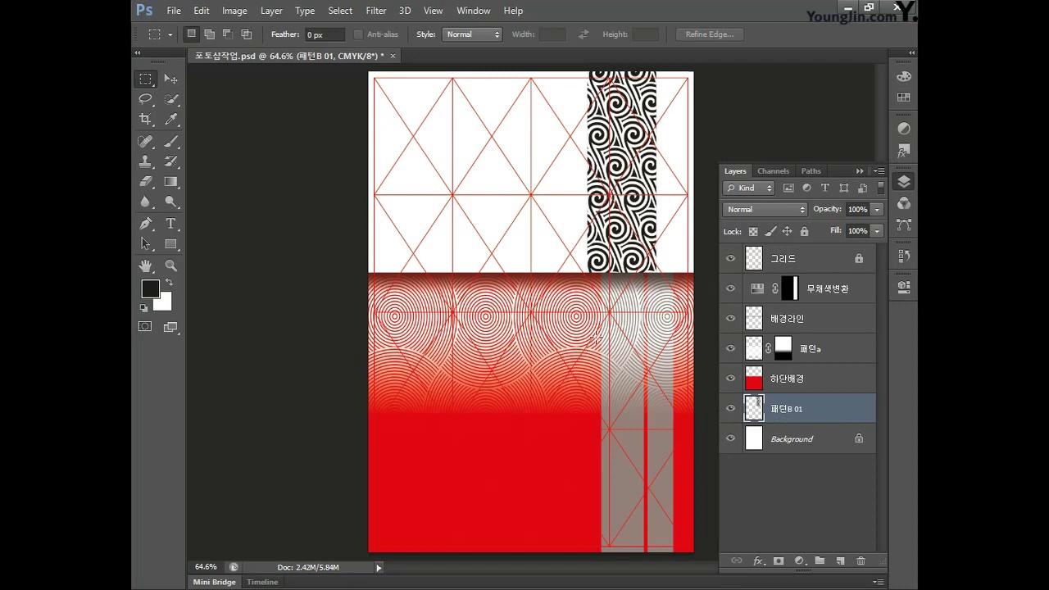
Step: Trim both sides of the spiral pattern to the width of the wider gray strip and deselect
left_click_drag(600, 338, 529, 71)
left_click_drag(643, 262, 644, 63)
key("ctrl+x")
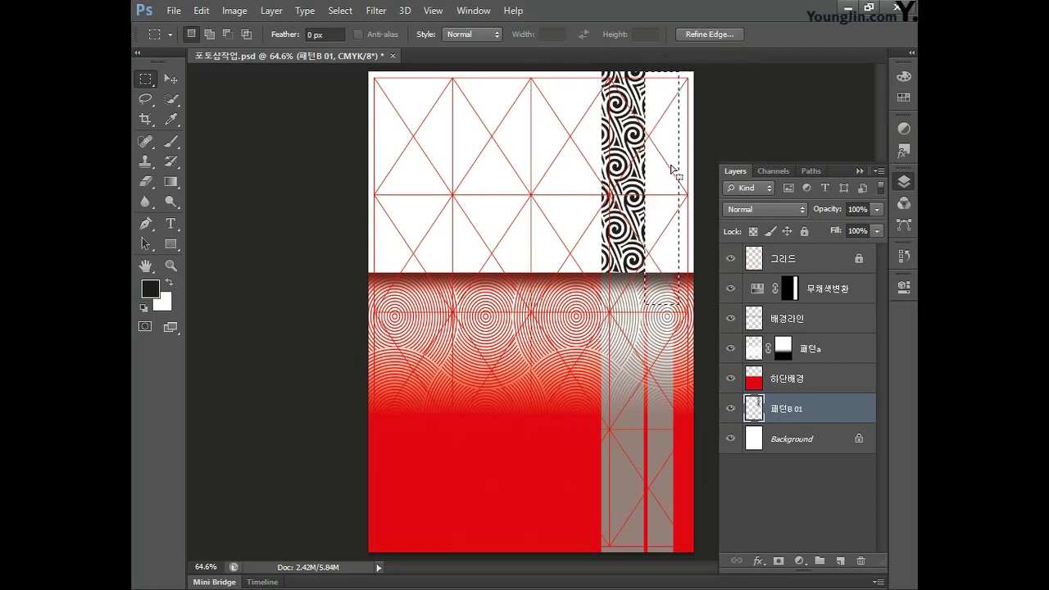
key("ctrl+d")
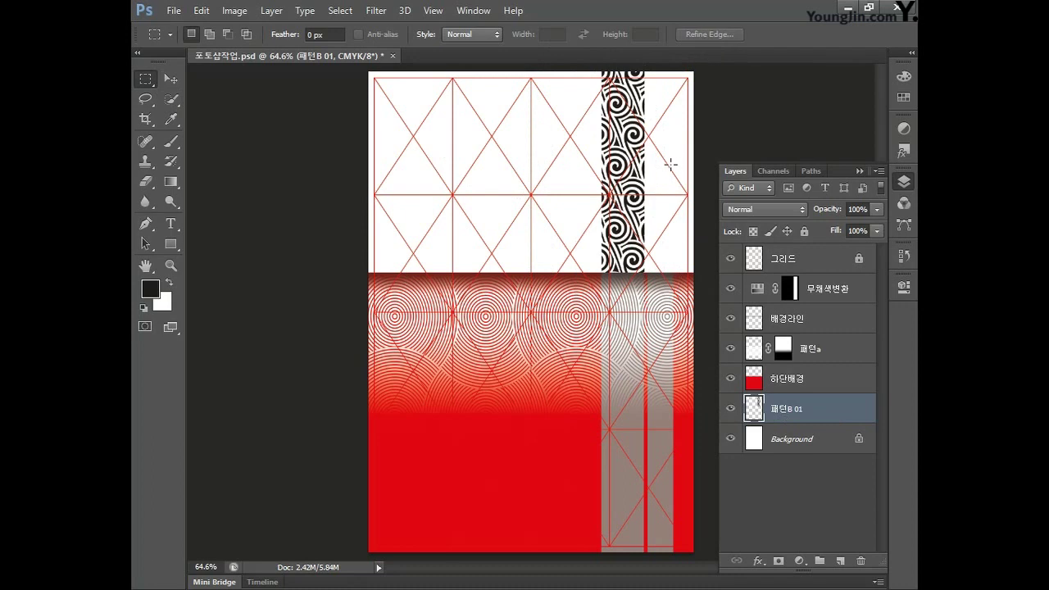
Step: Set the opacity of the 패턴B 01 layer to 50%
left_click(861, 210)
double_click(867, 210)
type("50")
key("Return")
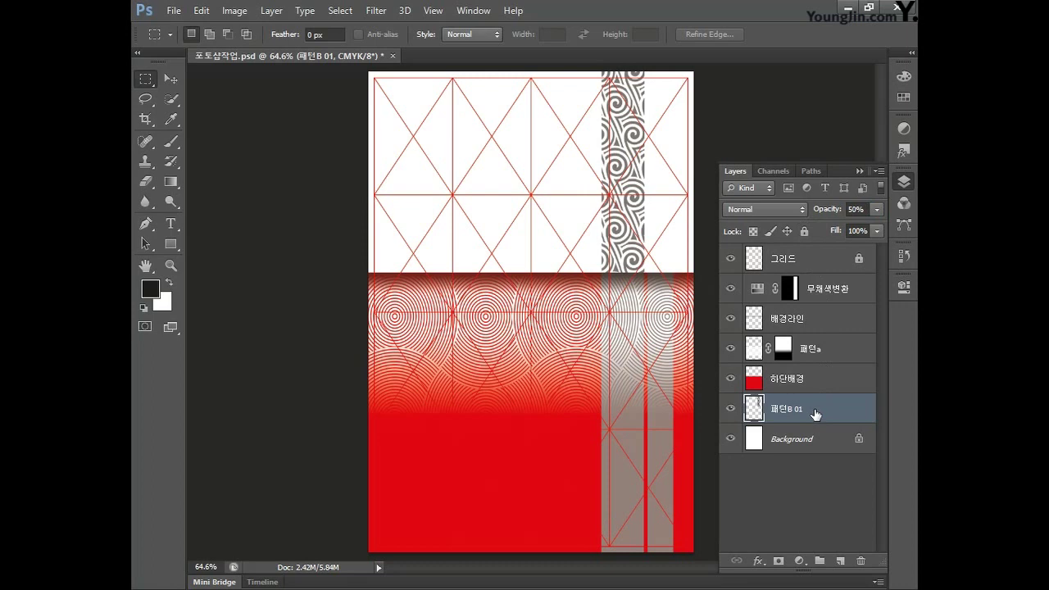
Step: Duplicate the 패턴B 01 layer, flip the copy horizontally, and place it directly right of the original strip
key("ctrl+j")
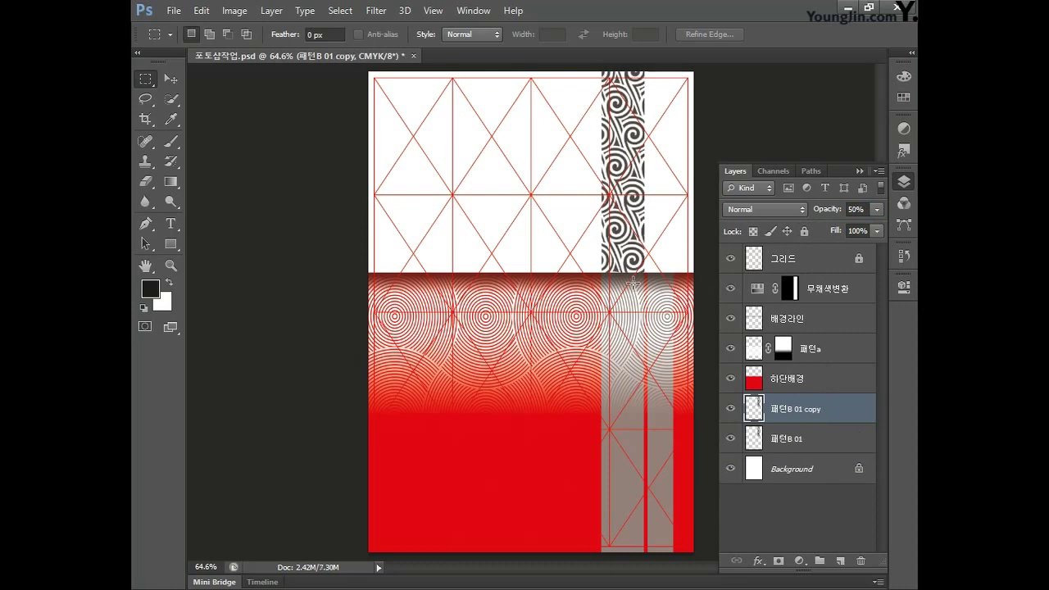
key("ctrl+t")
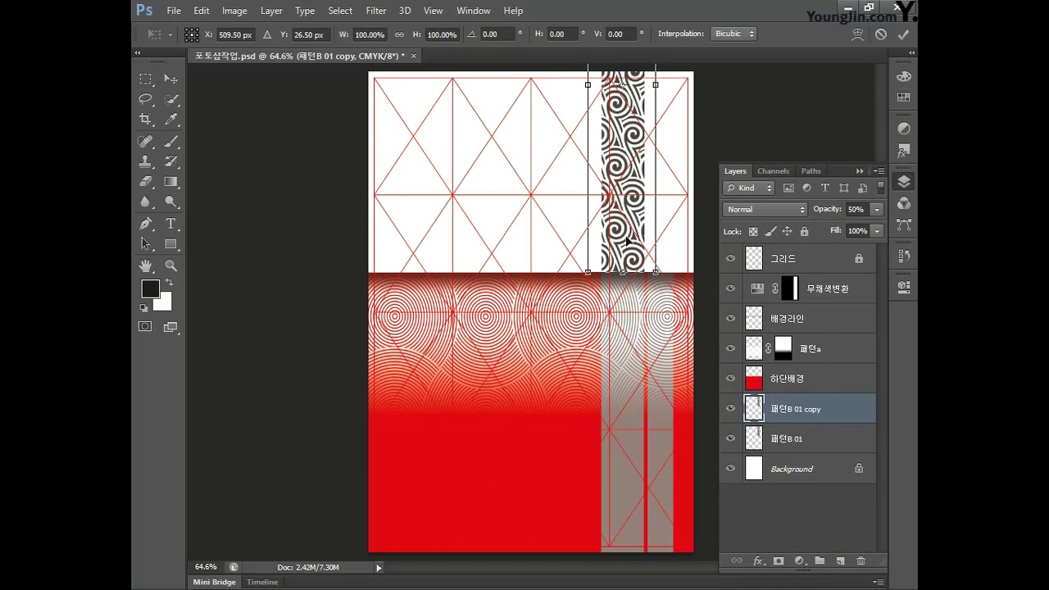
right_click(622, 203)
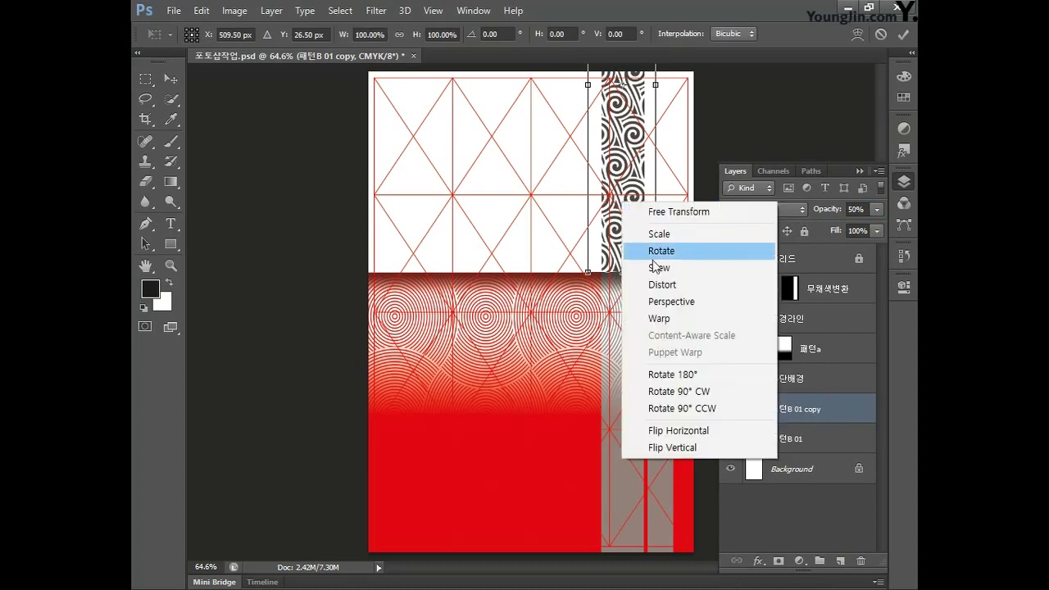
left_click(678, 431)
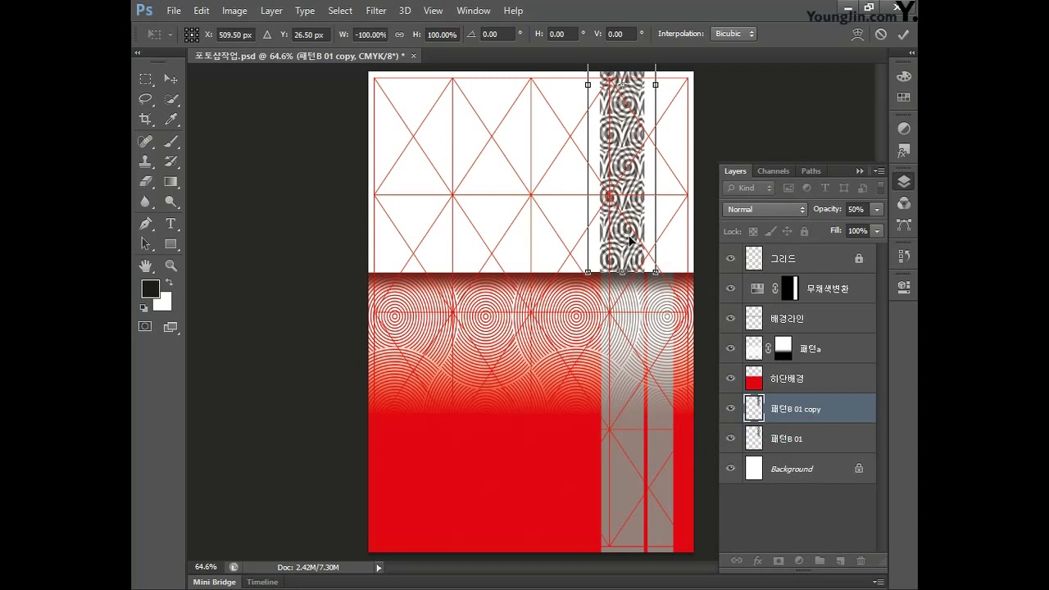
left_click_drag(630, 241, 662, 241)
mouse_move(676, 243)
left_mouse_down()
mouse_move(665, 242)
mouse_move(679, 245)
left_mouse_up()
key("Return")
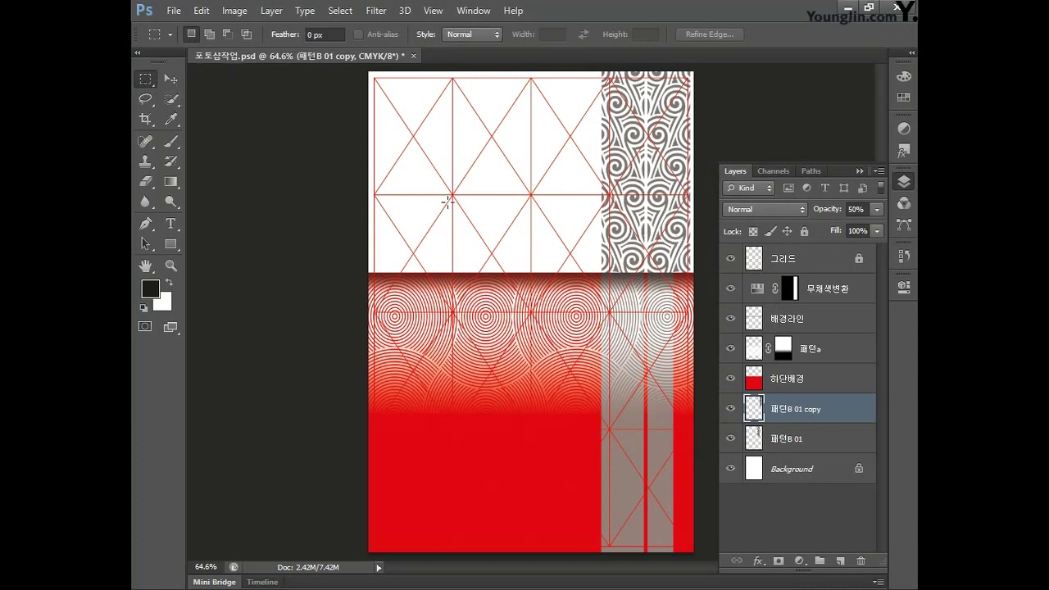
Step: Delete the part of the mirrored pattern copy that extends past the outer edge of the narrower gray strip
left_click_drag(700, 325, 673, 72)
key("Delete")
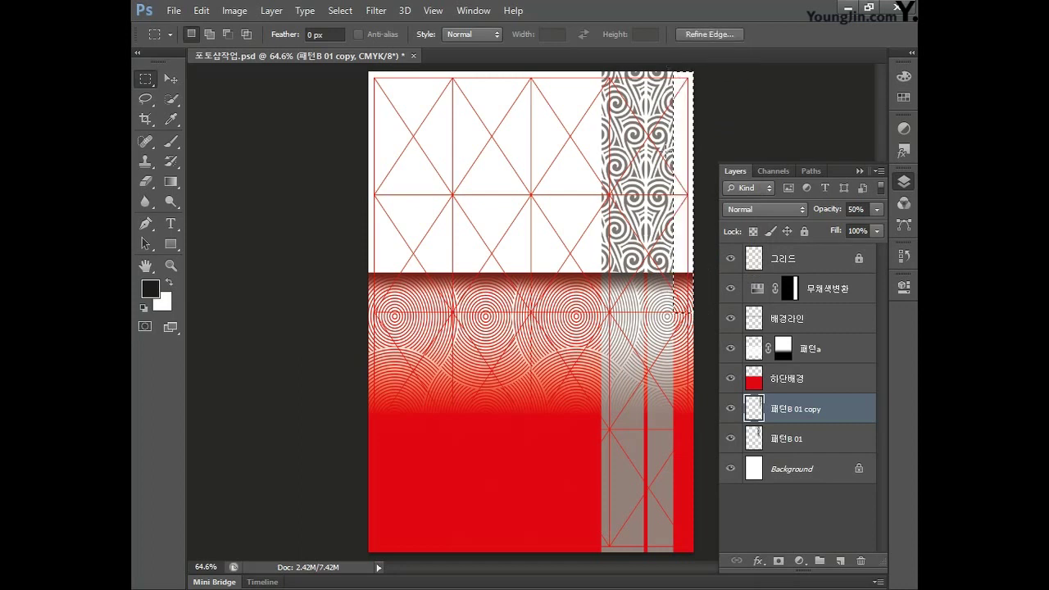
Step: Deselect, set the mirrored pattern copy's opacity to 60%, and rename its layer 패턴B 02
key("ctrl+d")
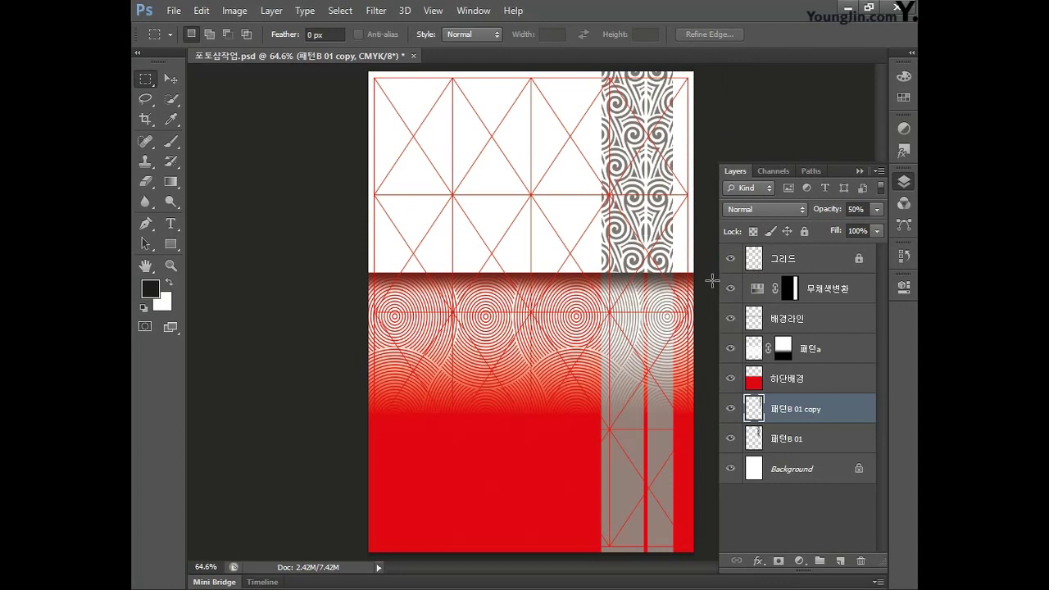
left_click(868, 209)
type("60")
key("Return")
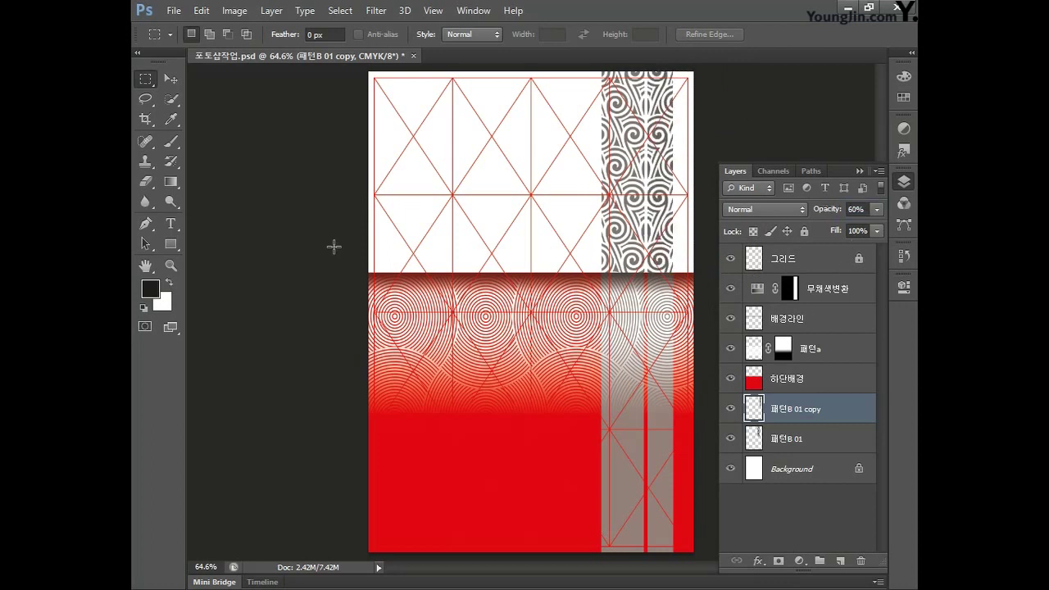
double_click(803, 410)
type("패턴B 02")
key("Return")
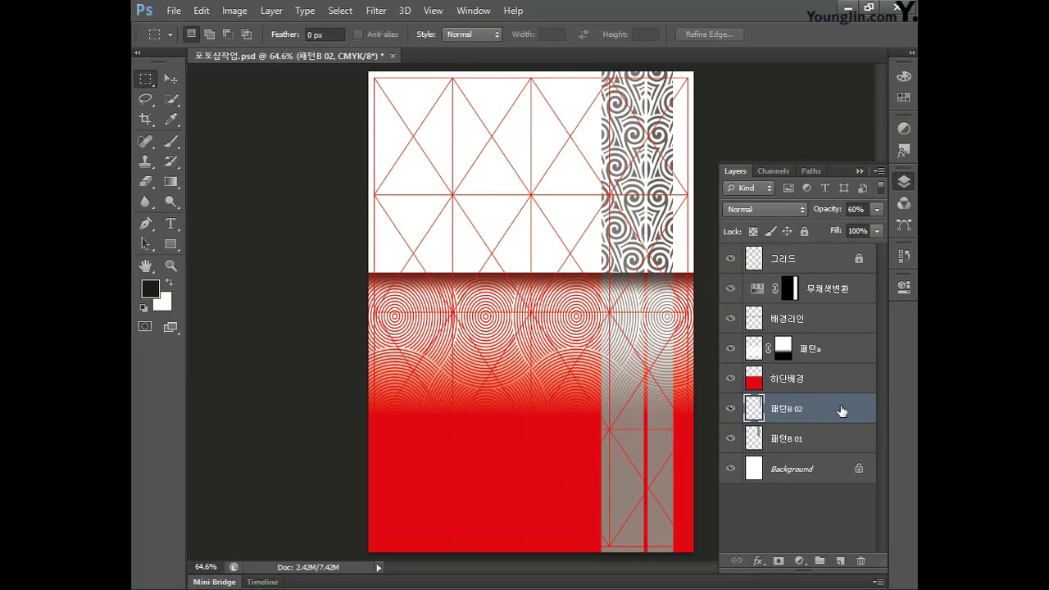
Step: Open the noodle pot image 핫라면.jpg from the 제공 파일 folder
left_click(178, 13)
left_click(189, 42)
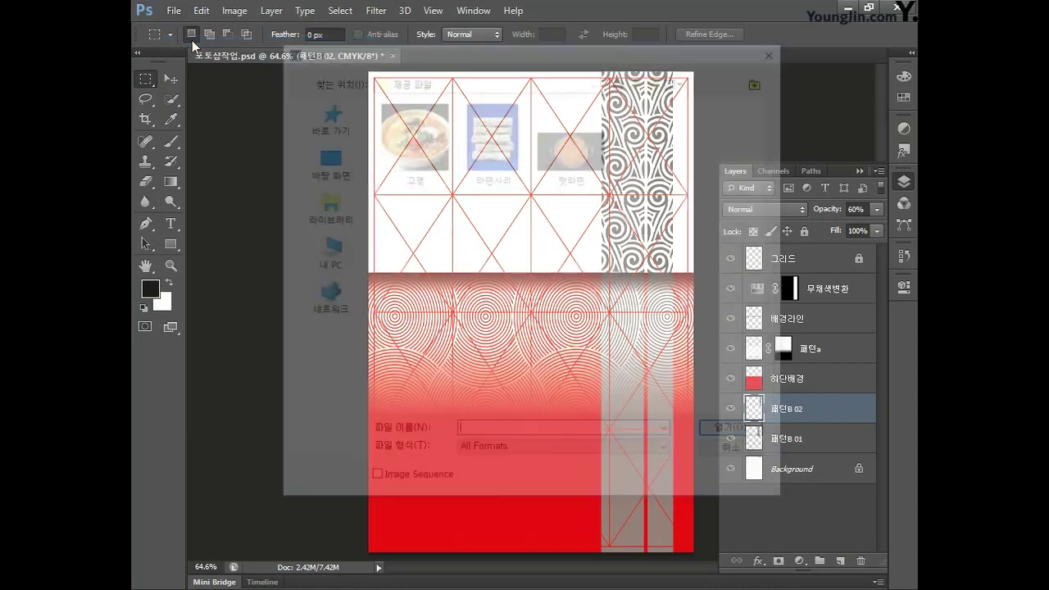
left_click(536, 174)
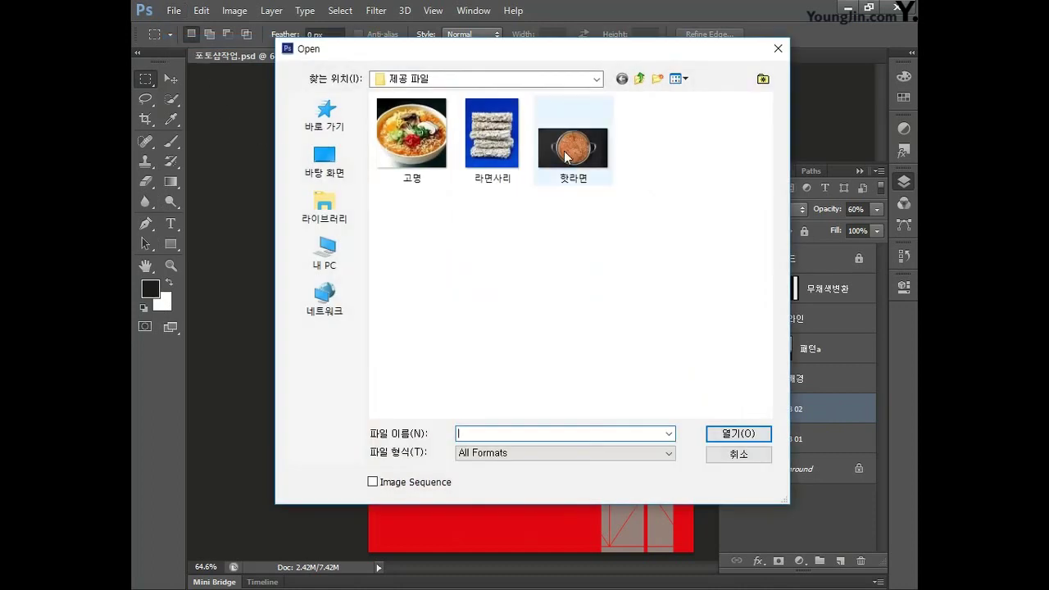
left_click(734, 433)
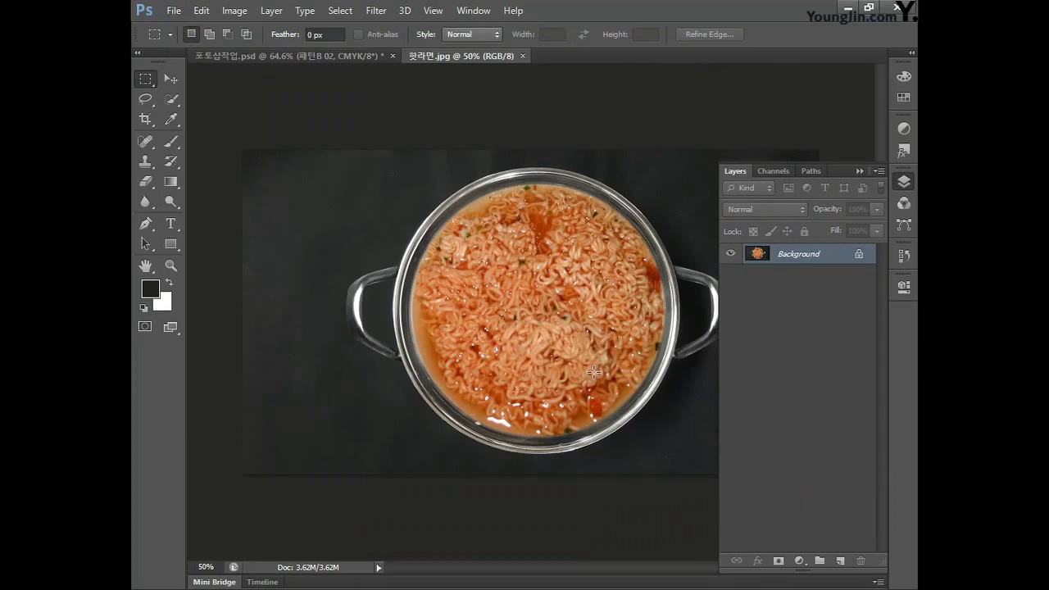
Step: Trace the outer contour of the pot and both handles with a closed Pen tool path and convert it to a selection
left_click(146, 223)
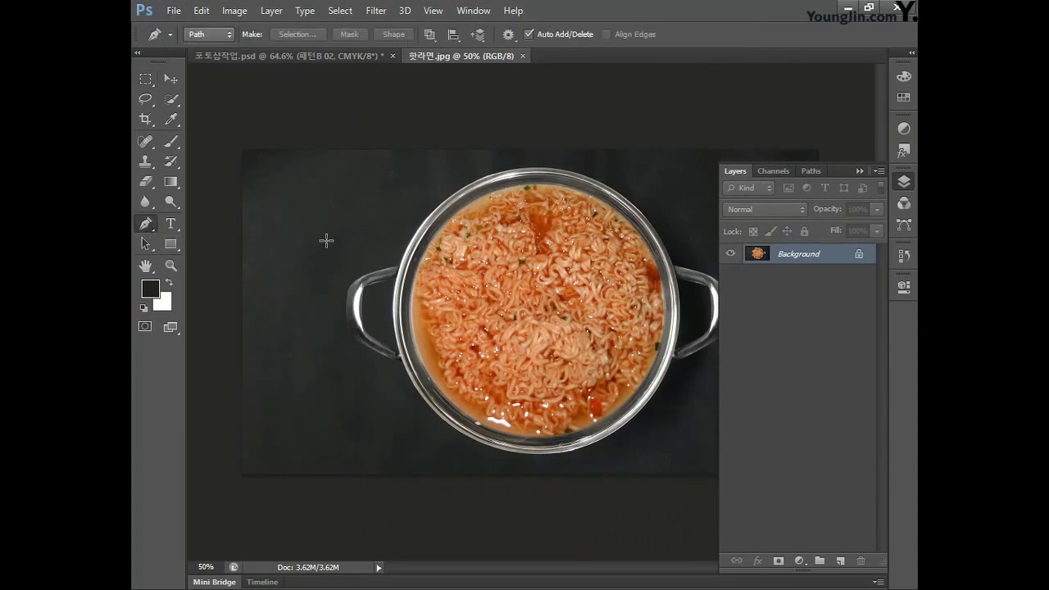
left_click(361, 274)
left_click(380, 269)
left_click(398, 265)
left_click(408, 243)
left_click(424, 221)
left_click(439, 204)
left_click(453, 193)
left_click(472, 180)
left_click(490, 174)
left_click(515, 168)
left_click(536, 168)
left_click(562, 170)
left_click(583, 174)
left_click(609, 186)
left_click(621, 196)
left_click(634, 204)
left_click(648, 219)
left_click(660, 237)
left_click(667, 258)
scroll(656, 260, "up", 1)
left_click_drag(526, 289, 494, 287)
left_click(673, 259)
left_click(690, 269)
left_click(699, 278)
left_click(702, 299)
left_click(698, 327)
left_click(695, 339)
left_click(668, 362)
left_click(644, 372)
left_click(631, 370)
left_click(615, 401)
left_click(593, 434)
left_click(553, 468)
left_click(515, 489)
left_click(459, 497)
left_click(425, 497)
left_click(372, 482)
left_click(331, 460)
left_click(307, 436)
left_click(284, 407)
left_click(266, 376)
left_click(222, 357)
left_click(196, 335)
left_click(194, 313)
left_click(195, 290)
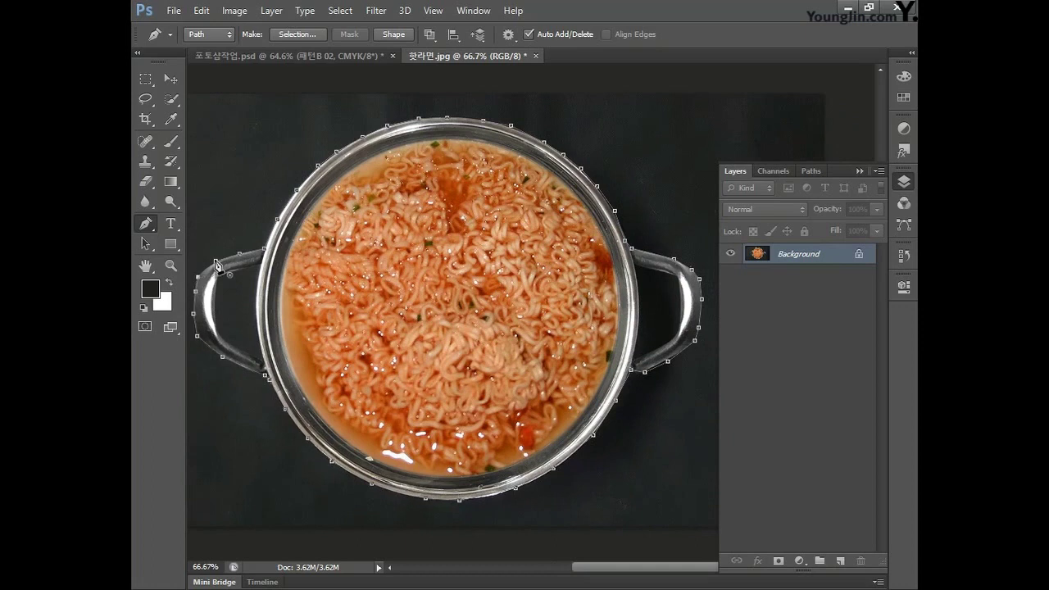
left_click(215, 268)
key("ctrl+Return")
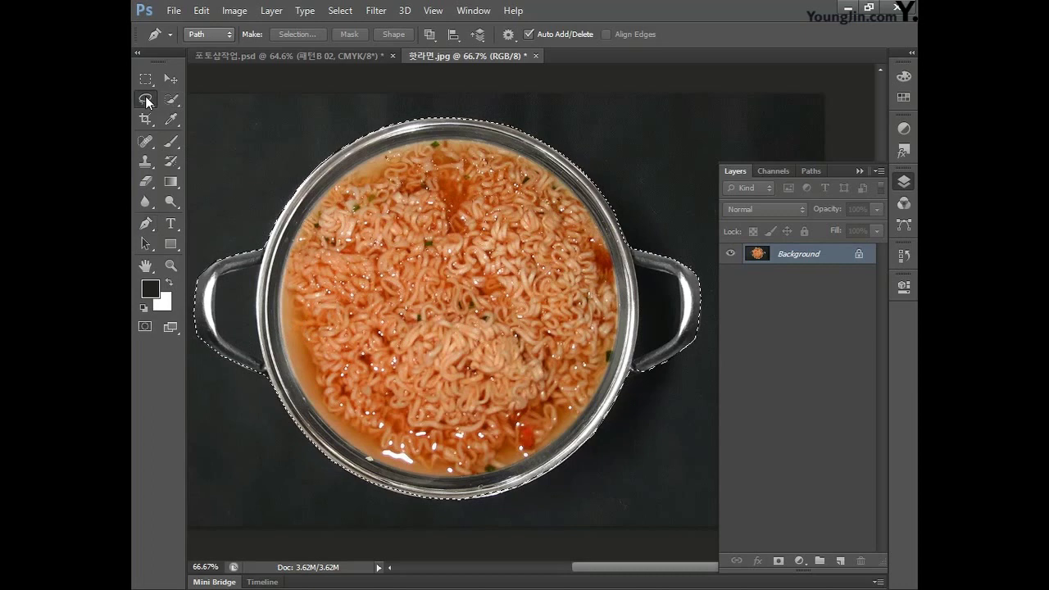
Step: Subtract the openings inside both pot handles from the selection with the Polygonal Lasso tool
left_click(145, 98)
left_click(209, 112)
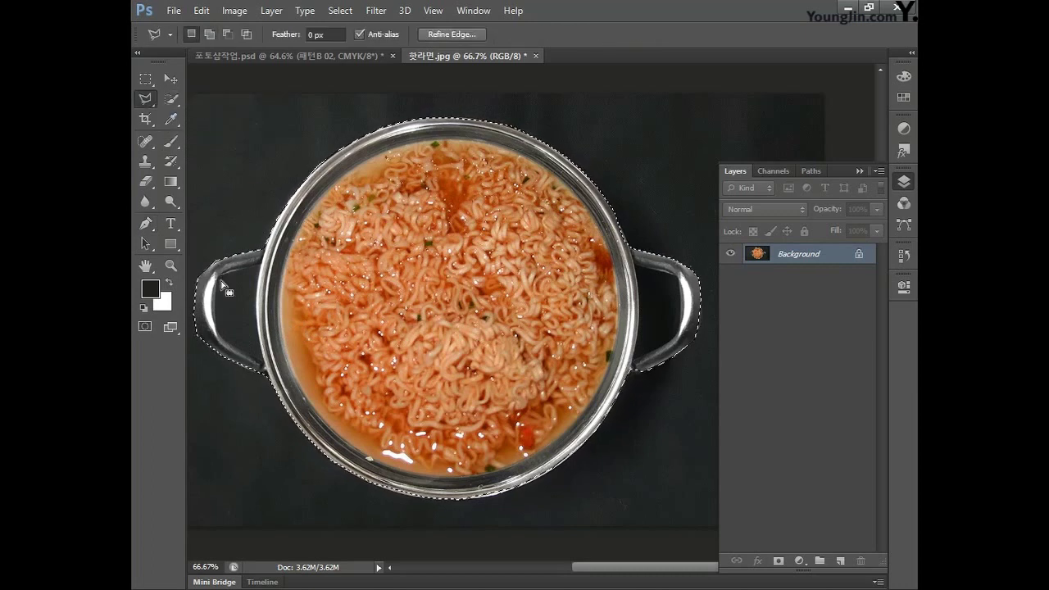
key("alt")
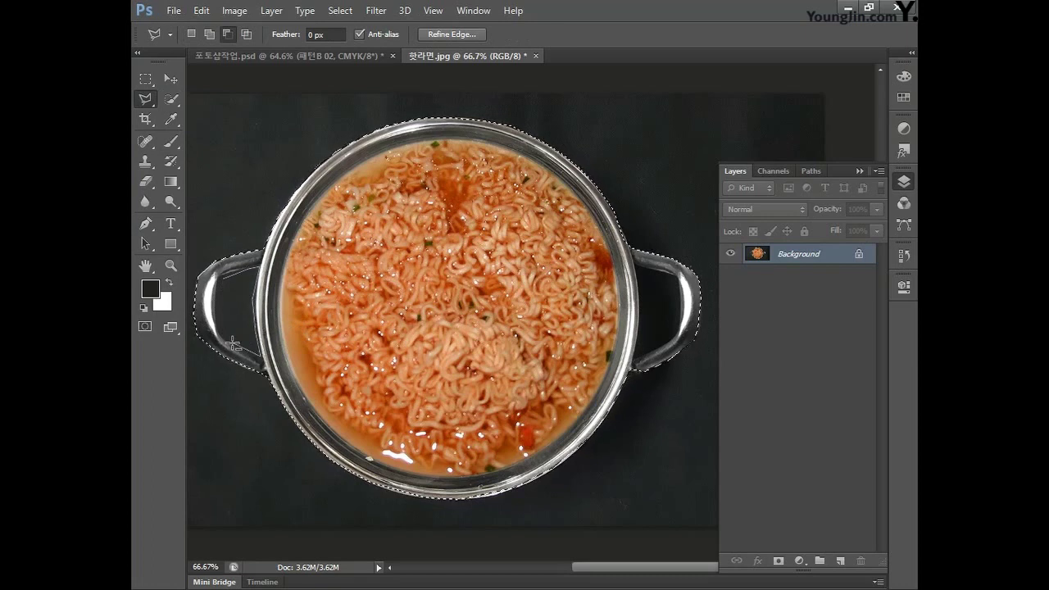
left_click(637, 354, "alt")
left_click(678, 328)
left_click(678, 282)
double_click(637, 263)
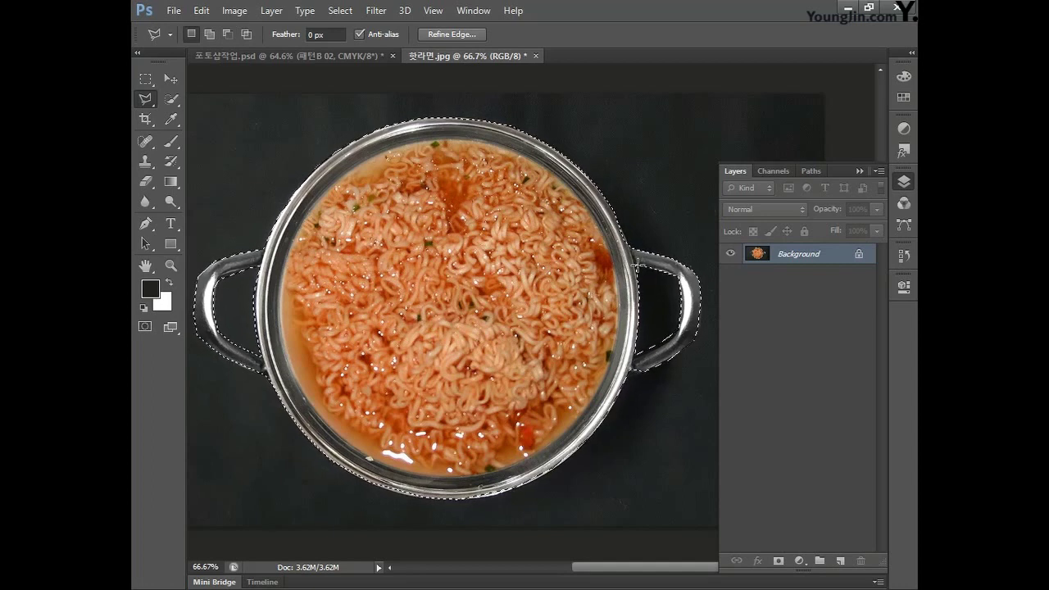
Step: Paste the cut-out pot into 포토샵작업.psd and move its layer above 무채색변환, directly below 그리드
left_click(304, 57)
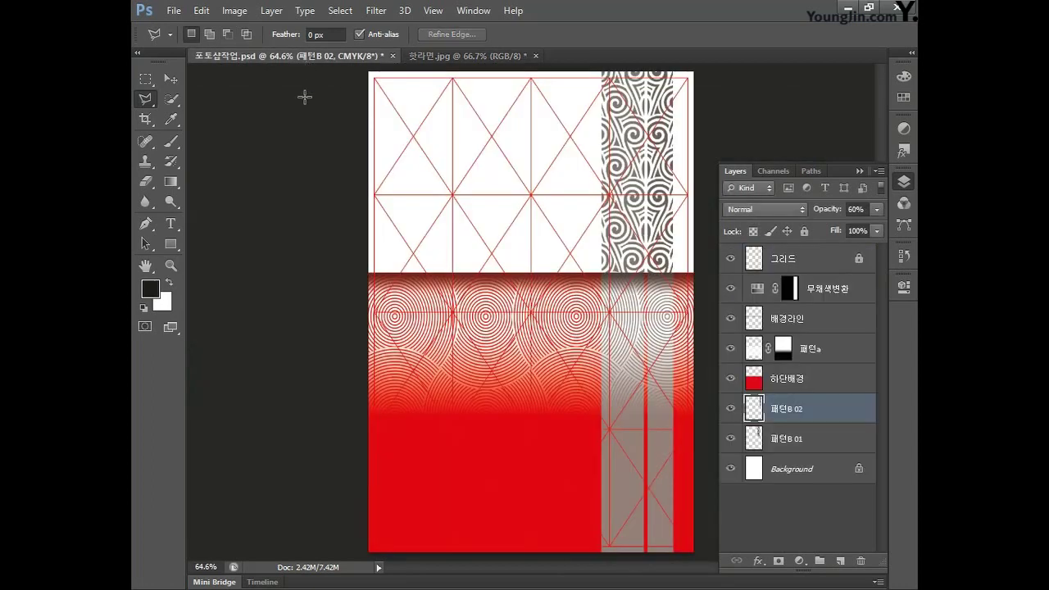
key("ctrl+v")
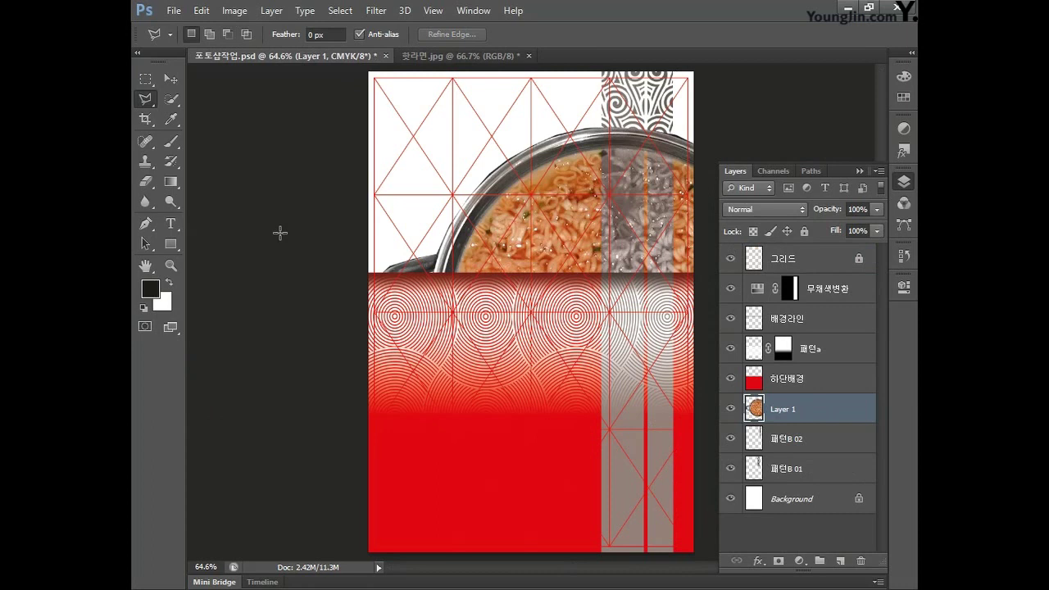
left_click_drag(832, 414, 818, 277)
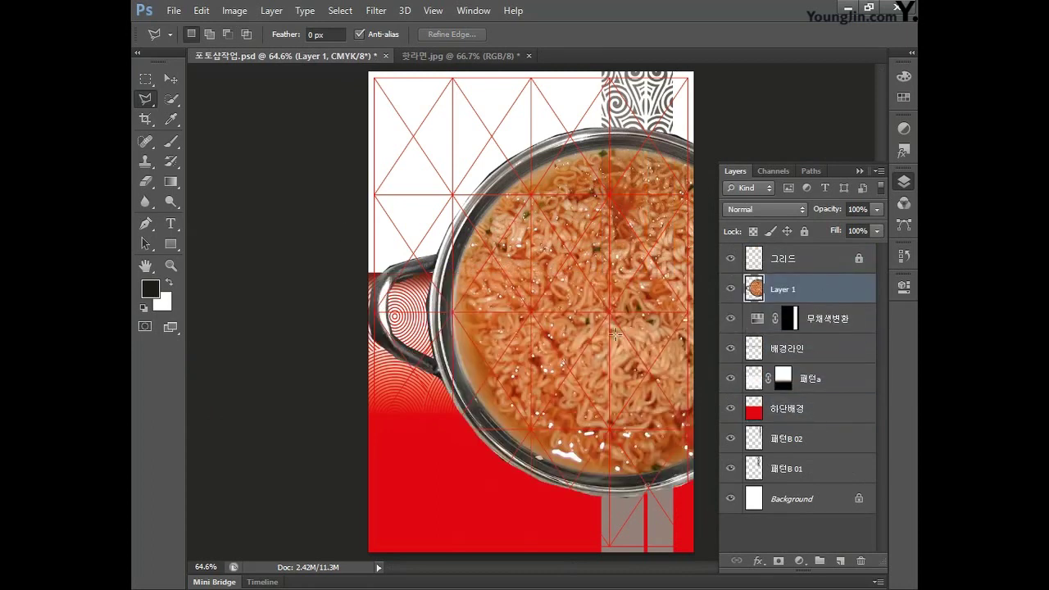
Step: Scale the pot down to fit within the page width and centre it horizontally on the grid, overlapping the red background's upper edge
key("ctrl+t")
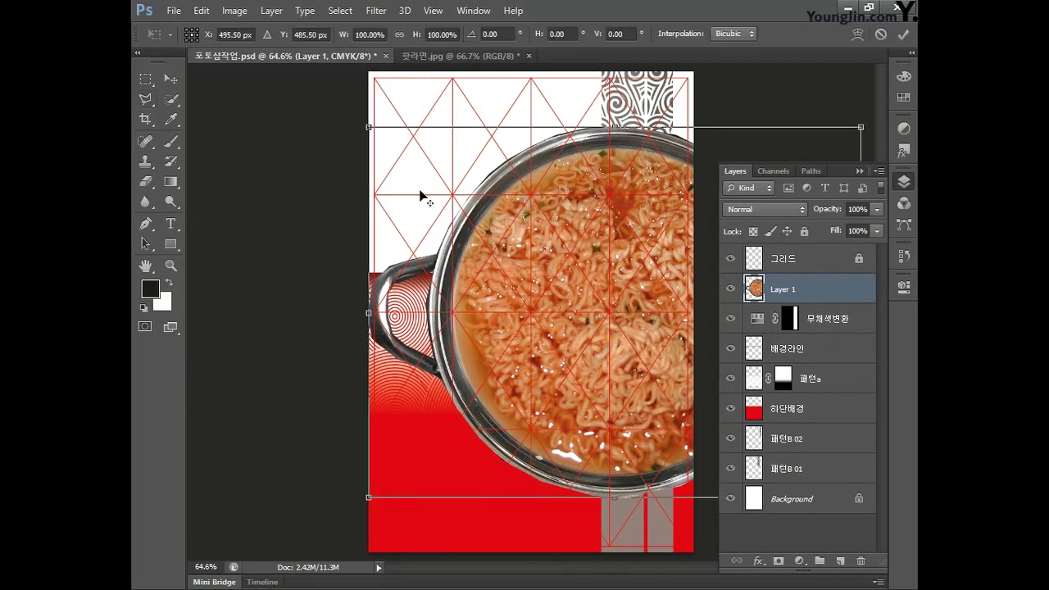
left_click_drag(368, 127, 443, 186)
left_click_drag(653, 332, 572, 238)
mouse_move(687, 168)
left_mouse_down()
mouse_move(681, 161)
mouse_move(681, 174)
left_mouse_up()
key("Return")
key("l")
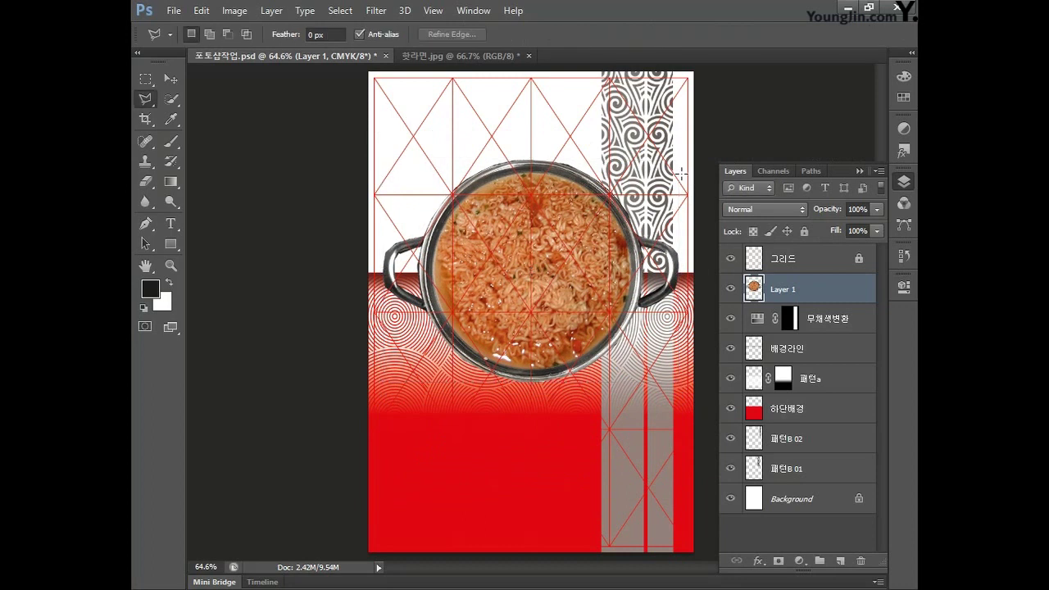
Step: Rename the pot layer 핫라면
double_click(782, 289)
key("BackSpace")
type("핫라면")
key("Return")
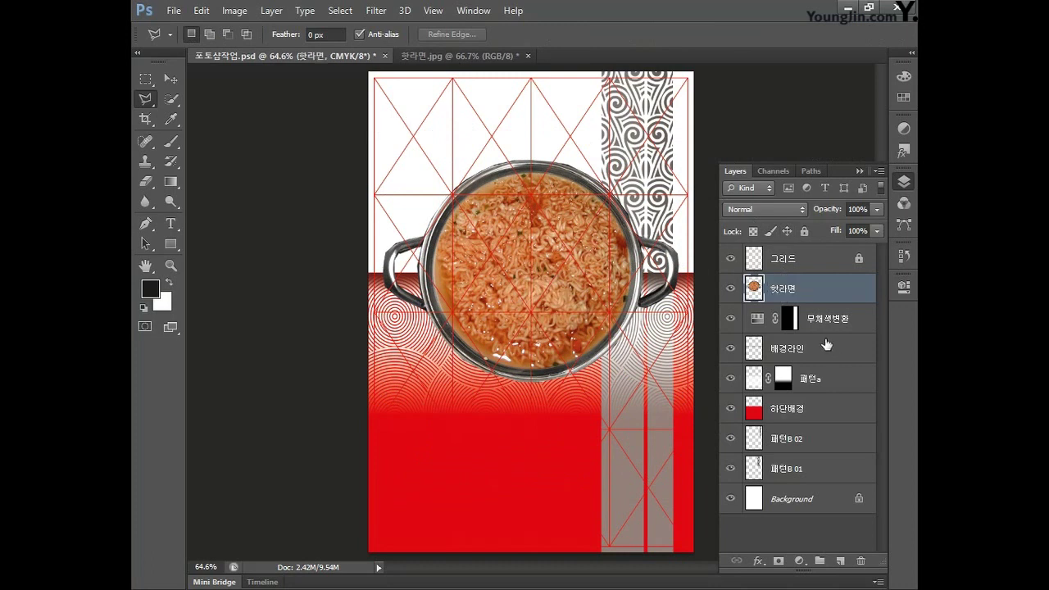
Step: Apply Levels to the 핫라면 layer with input levels 28, 1.24 and 219
left_click(237, 12)
mouse_move(246, 51)
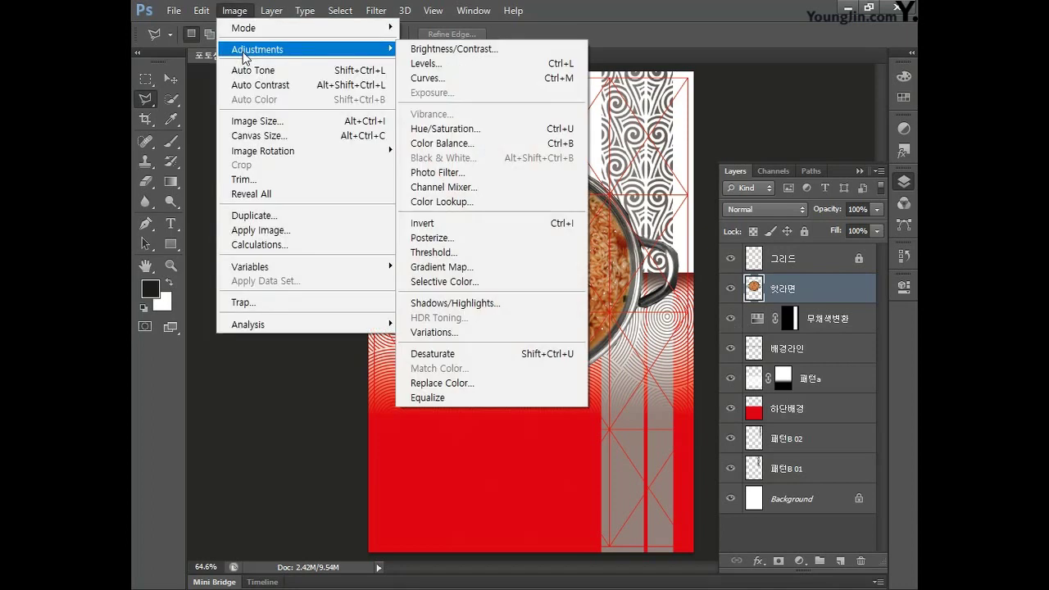
left_click(431, 64)
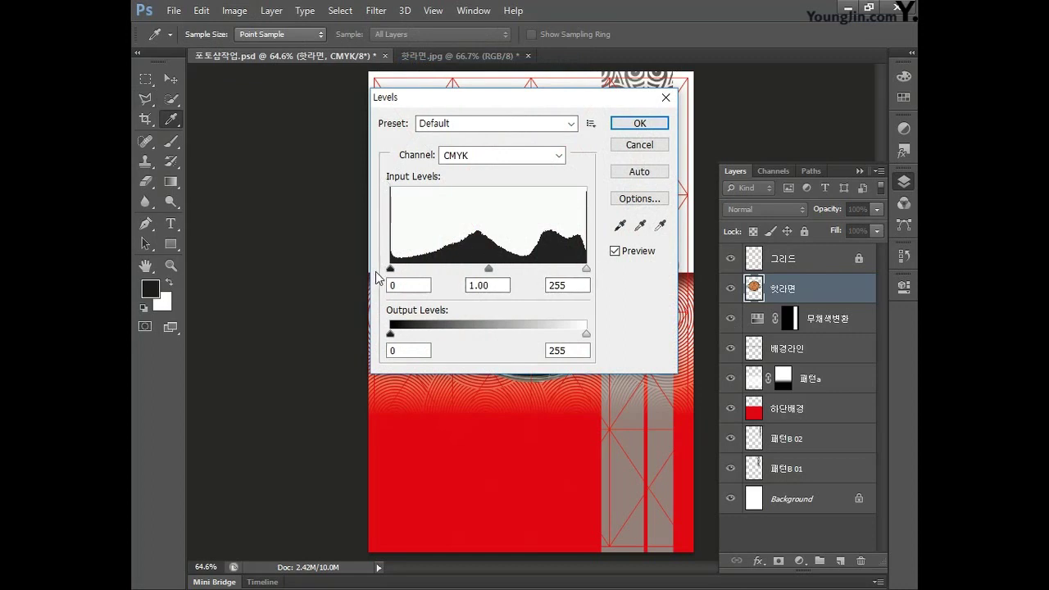
left_click_drag(491, 99, 314, 97)
left_click_drag(311, 267, 297, 266)
left_click_drag(212, 267, 236, 273)
left_click_drag(408, 266, 381, 267)
left_click_drag(299, 267, 298, 273)
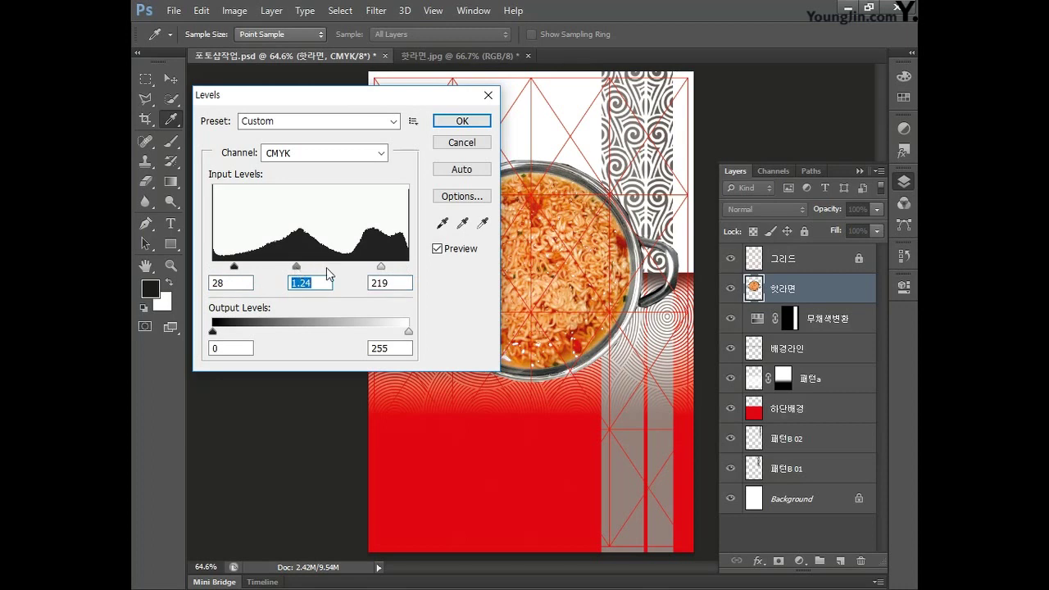
left_click(453, 126)
left_click(459, 121)
key("l")
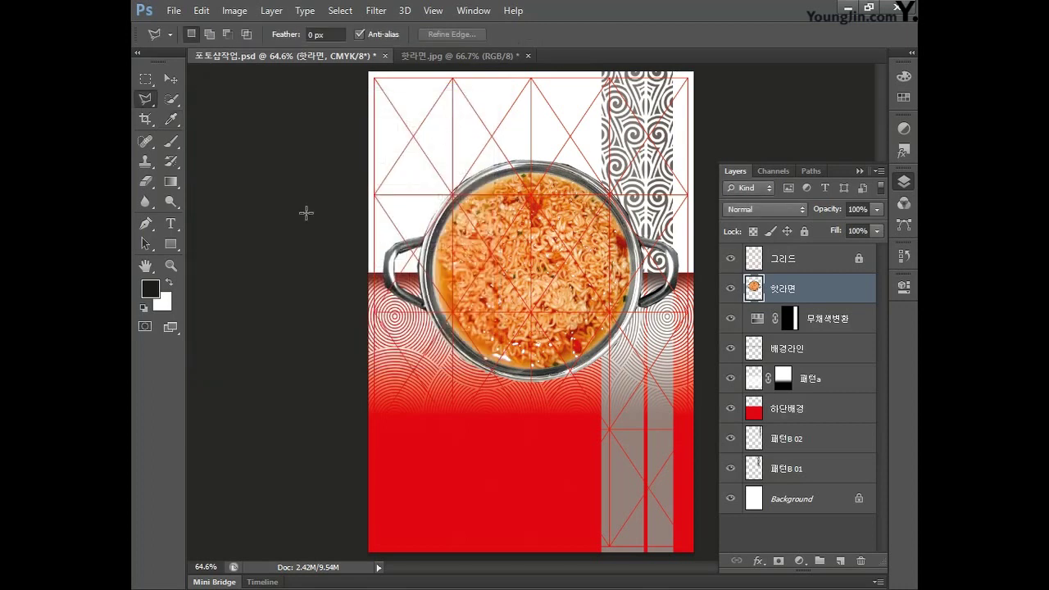
Step: Copy the part of the pot's right handle over the narrower gray strip to a new layer named 무채색 핫라면
left_click(145, 79)
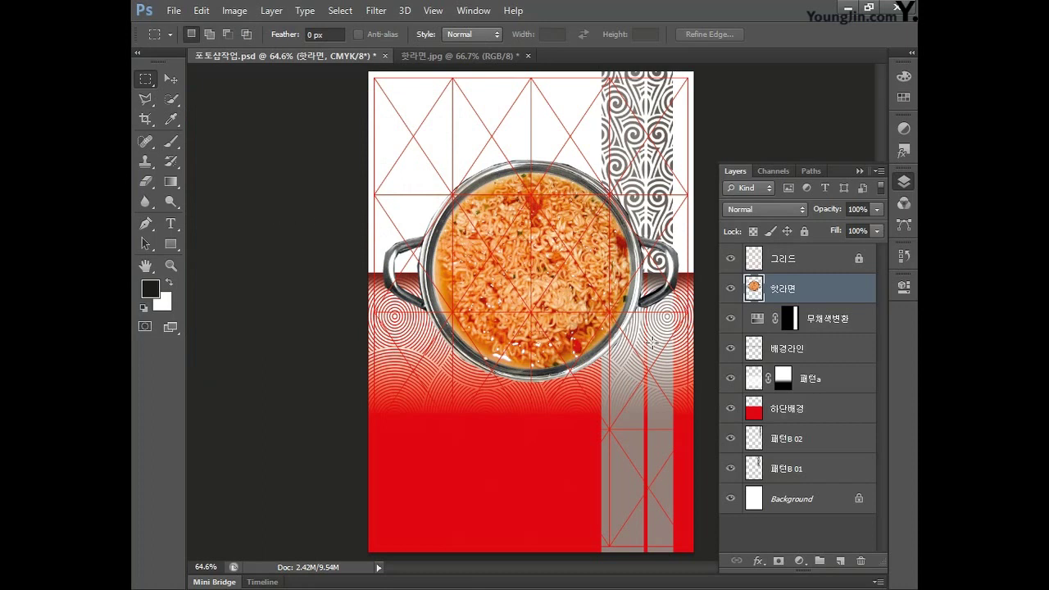
left_click_drag(673, 363, 647, 207)
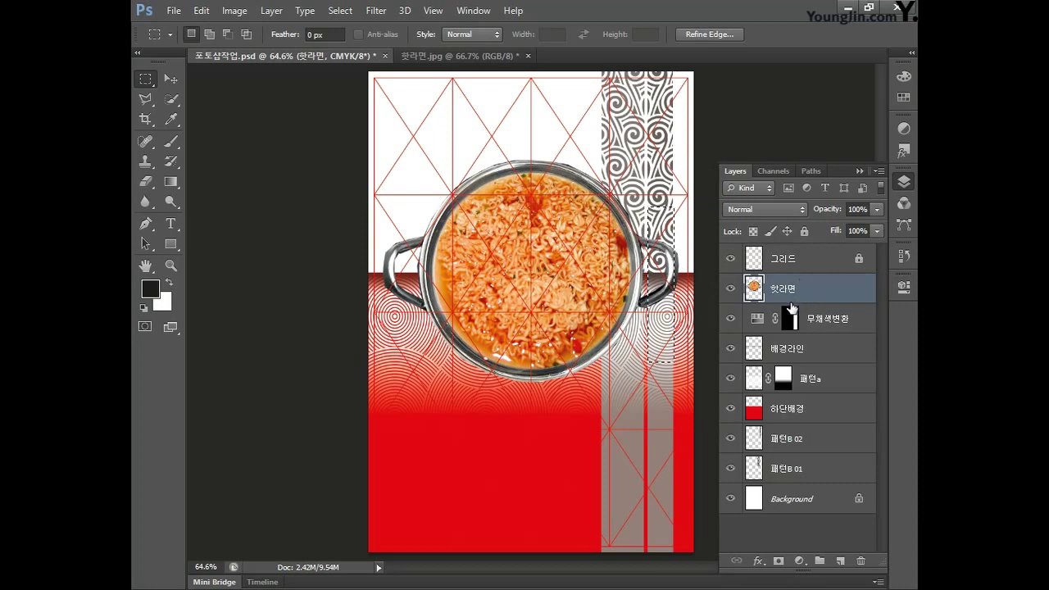
key("ctrl+j")
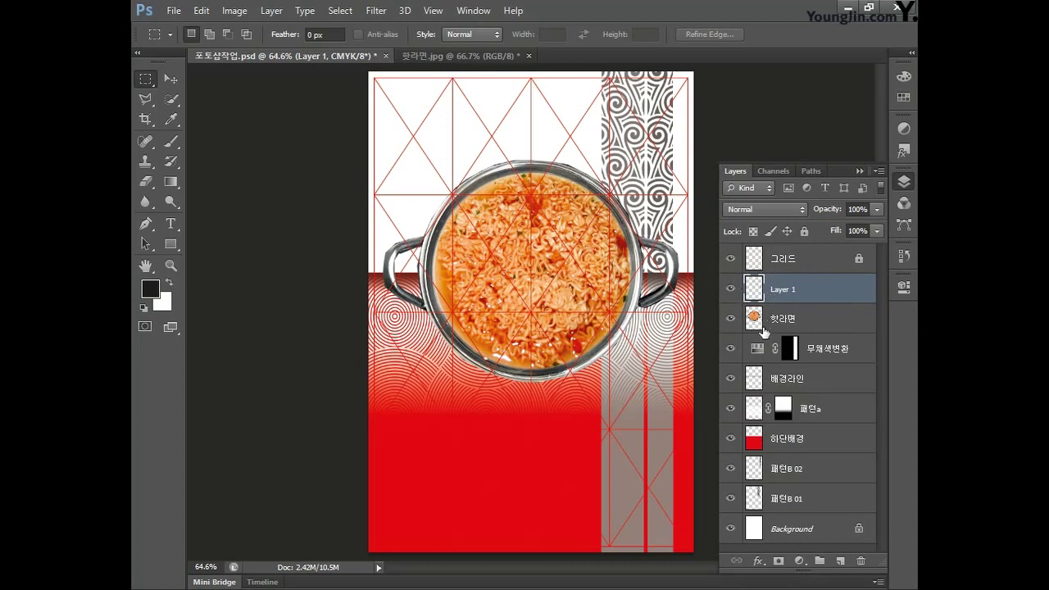
double_click(783, 290)
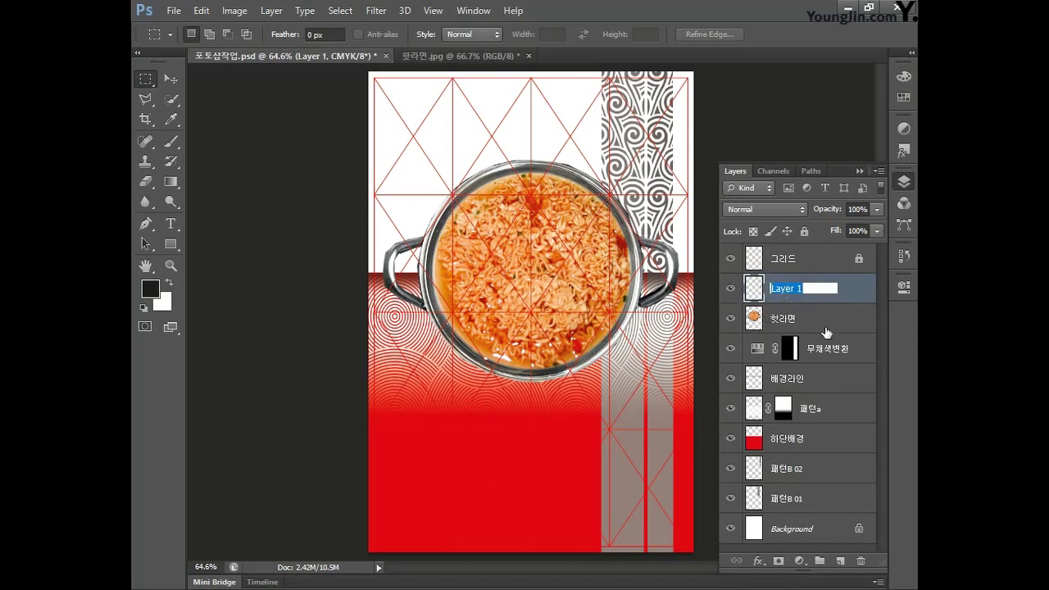
type("무채색 핫라면")
key("Return")
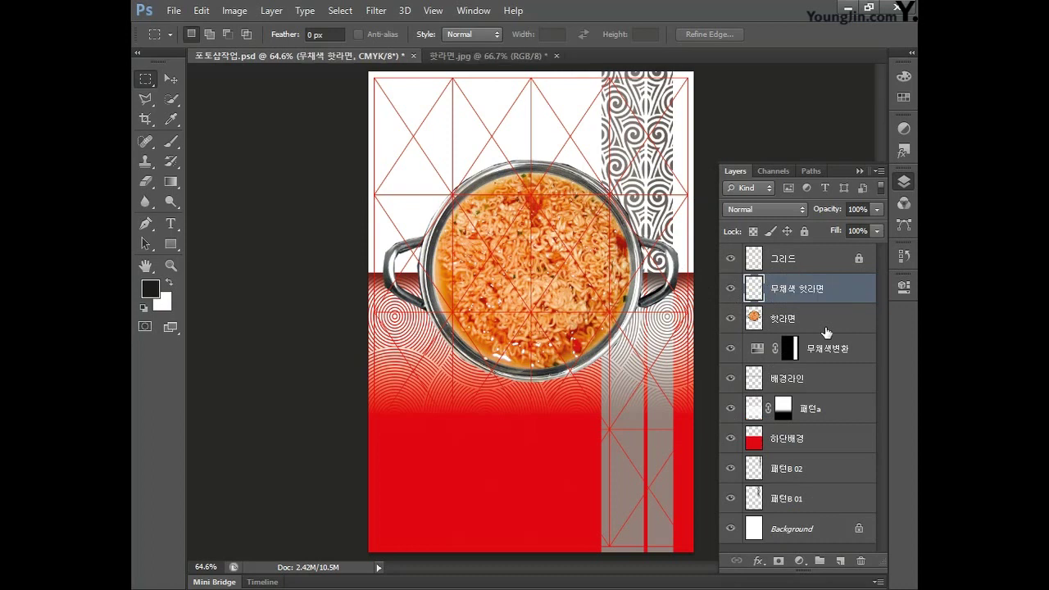
Step: Apply Hue/Saturation to the 무채색 핫라면 layer with saturation -100 and lightness 70
left_click(236, 13)
mouse_move(243, 47)
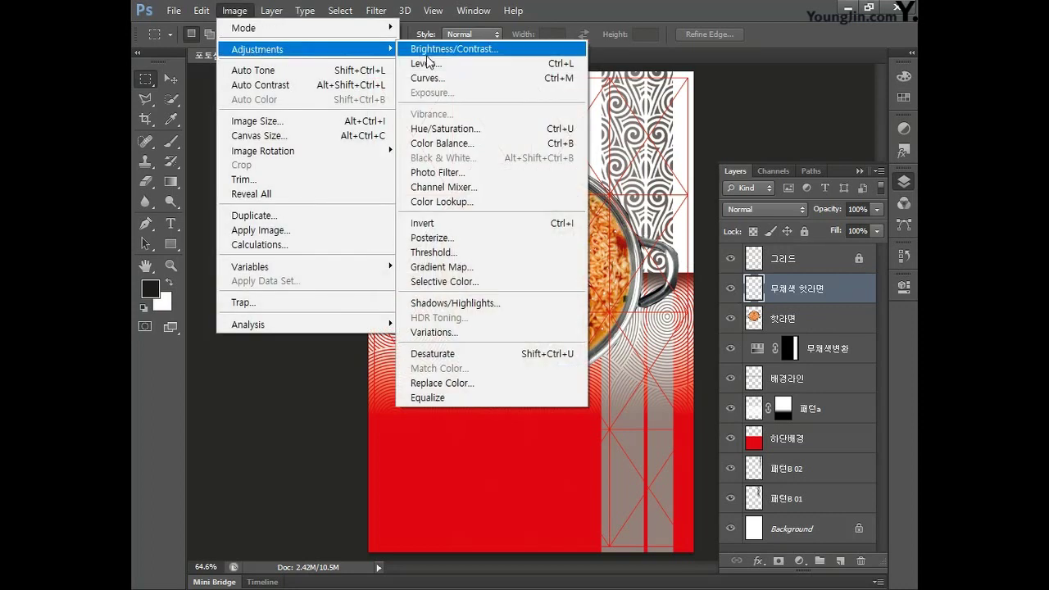
left_click(443, 131)
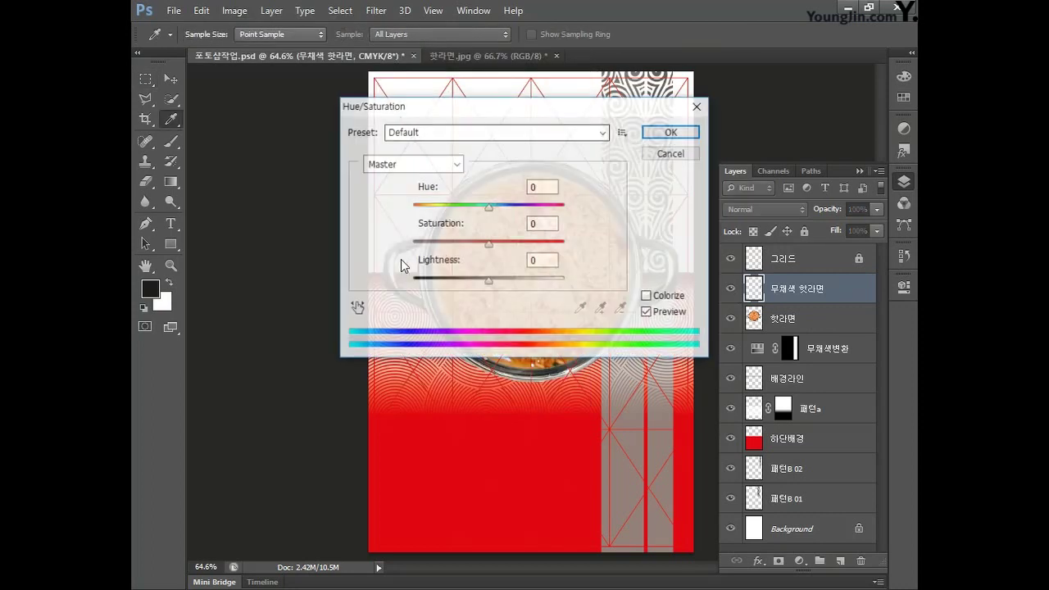
left_click(537, 224)
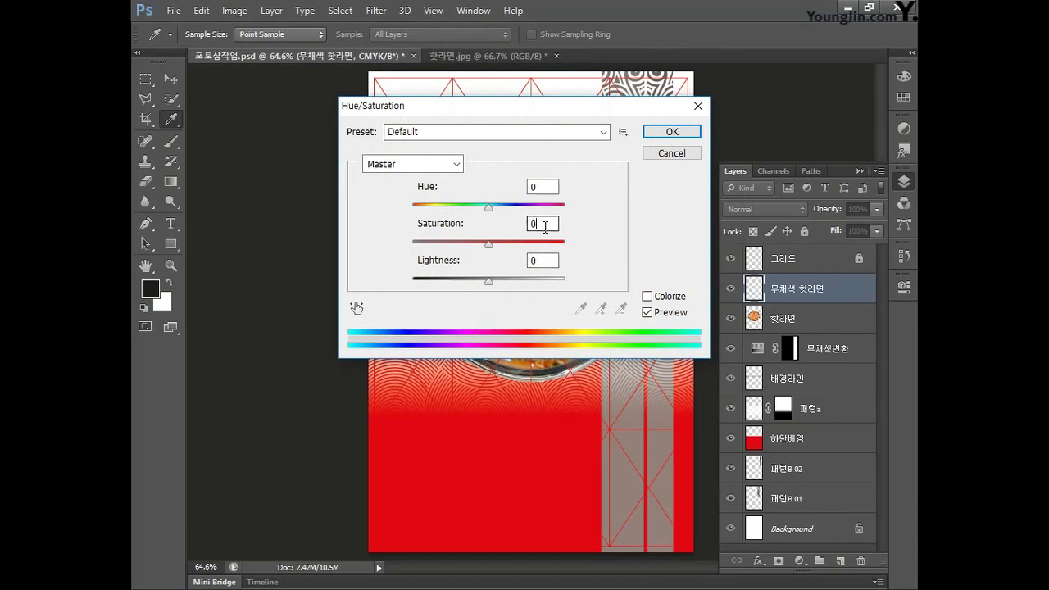
type("-100")
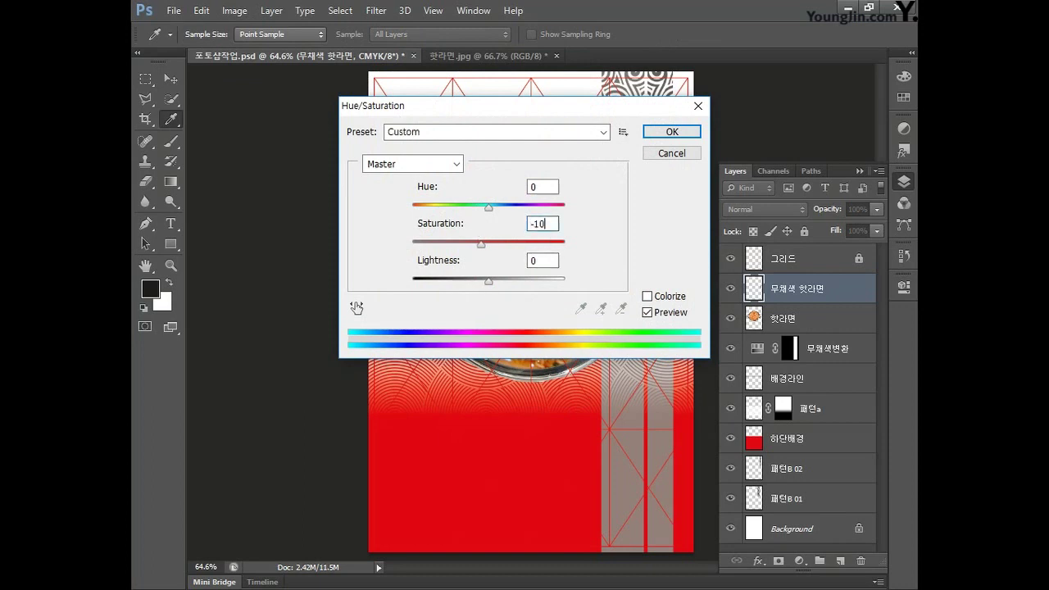
key("Tab")
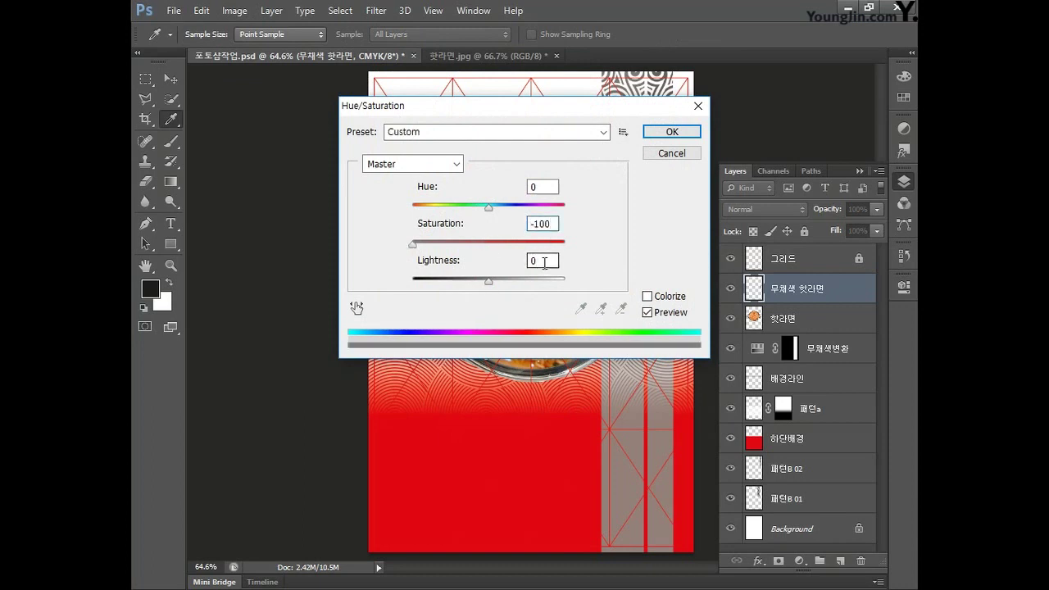
type("70")
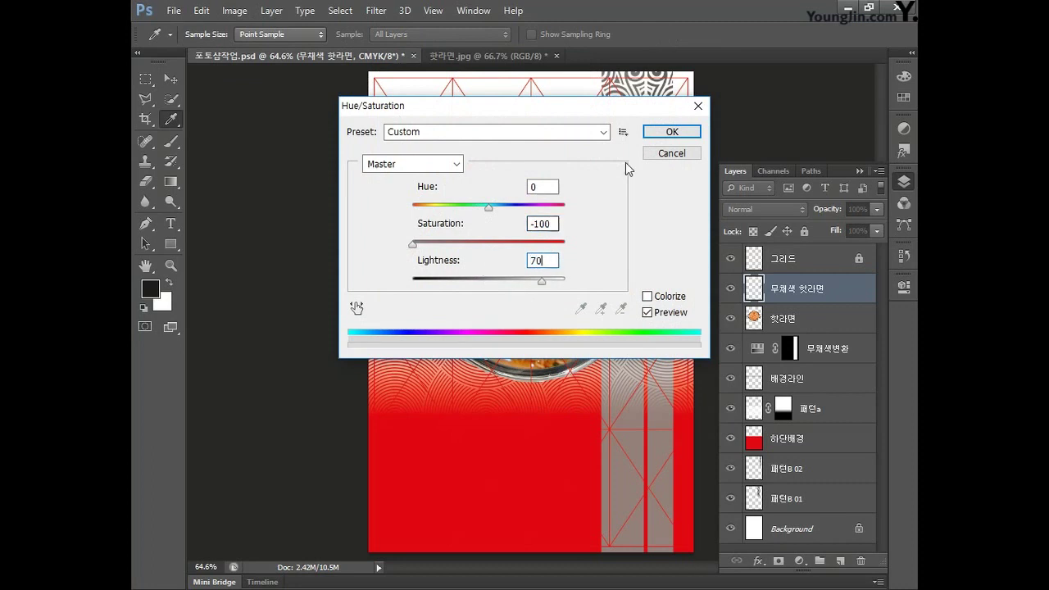
left_click(672, 133)
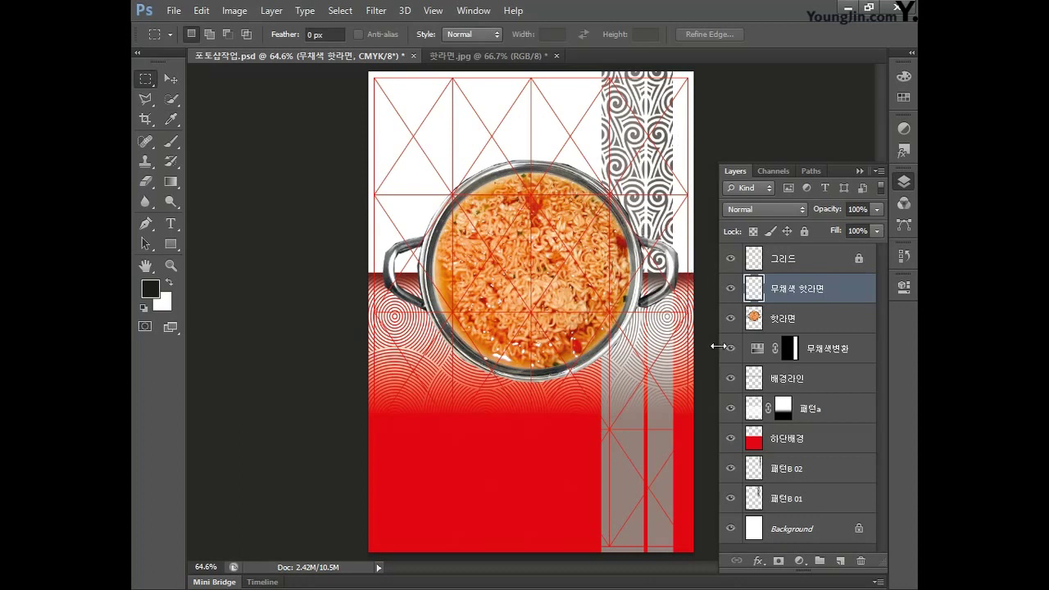
Step: Add an Outer Glow to the 핫라면 layer with Normal blend mode and 100% opacity
left_click(832, 327)
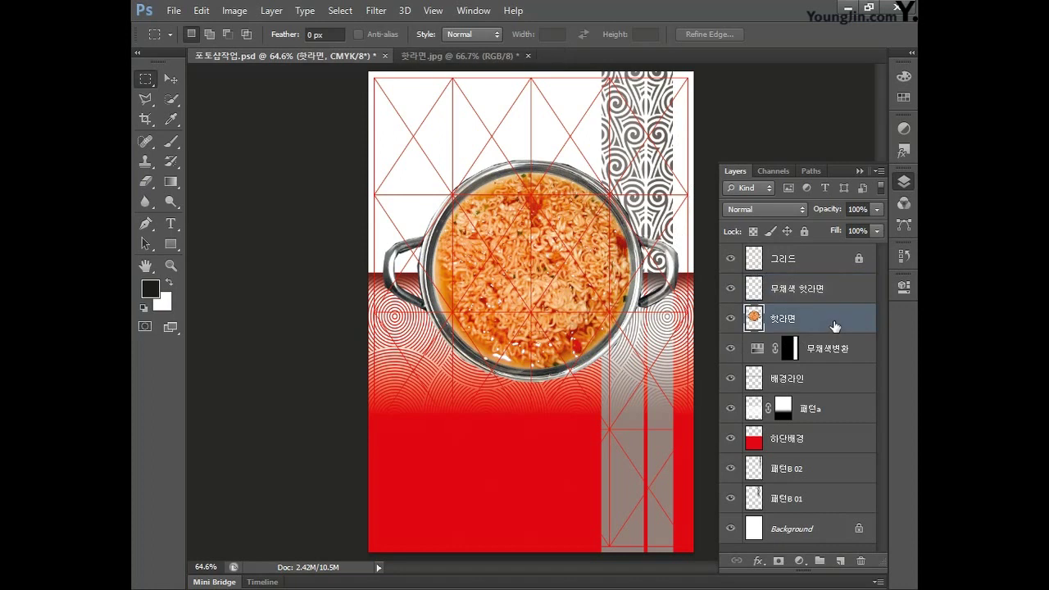
double_click(834, 326)
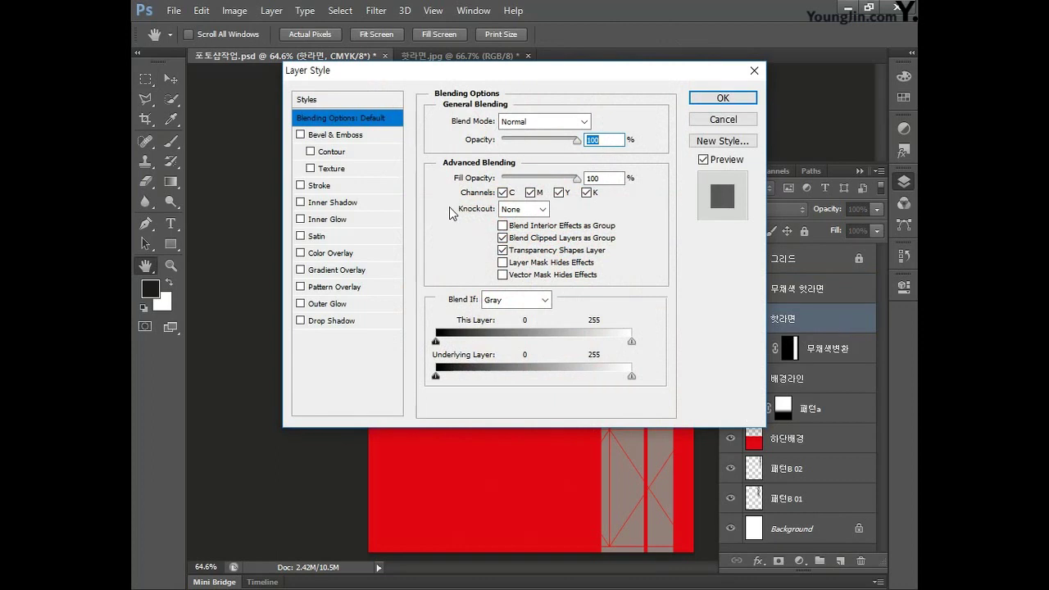
left_click(317, 305)
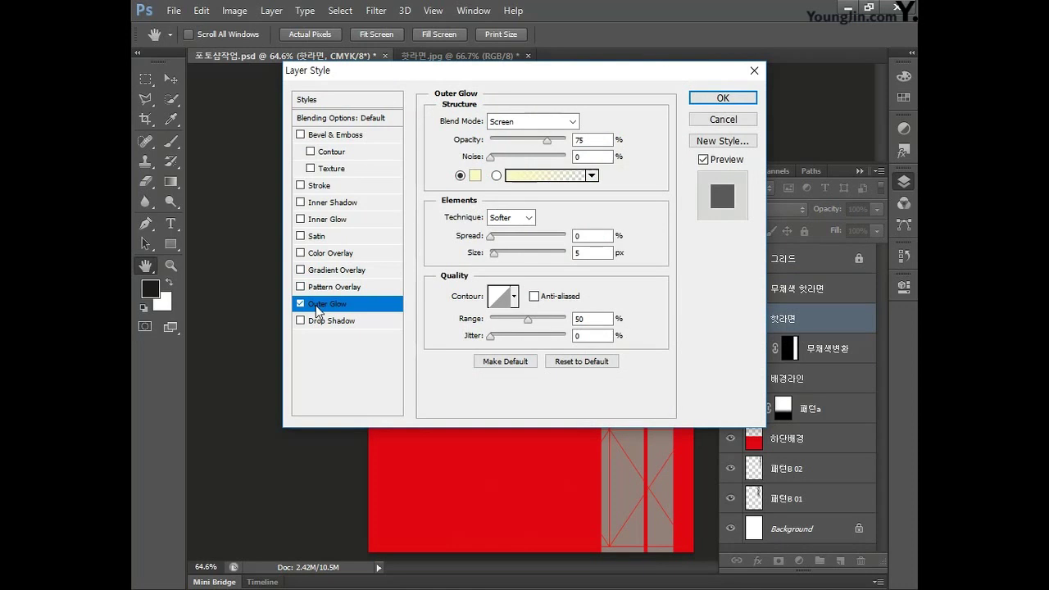
left_click(529, 122)
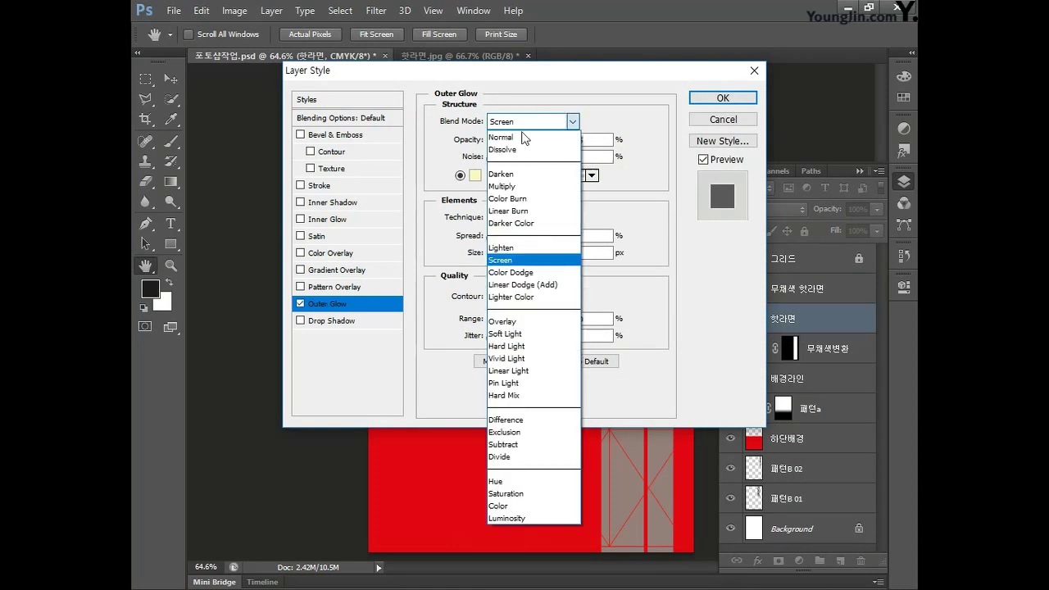
key("Escape")
key("n")
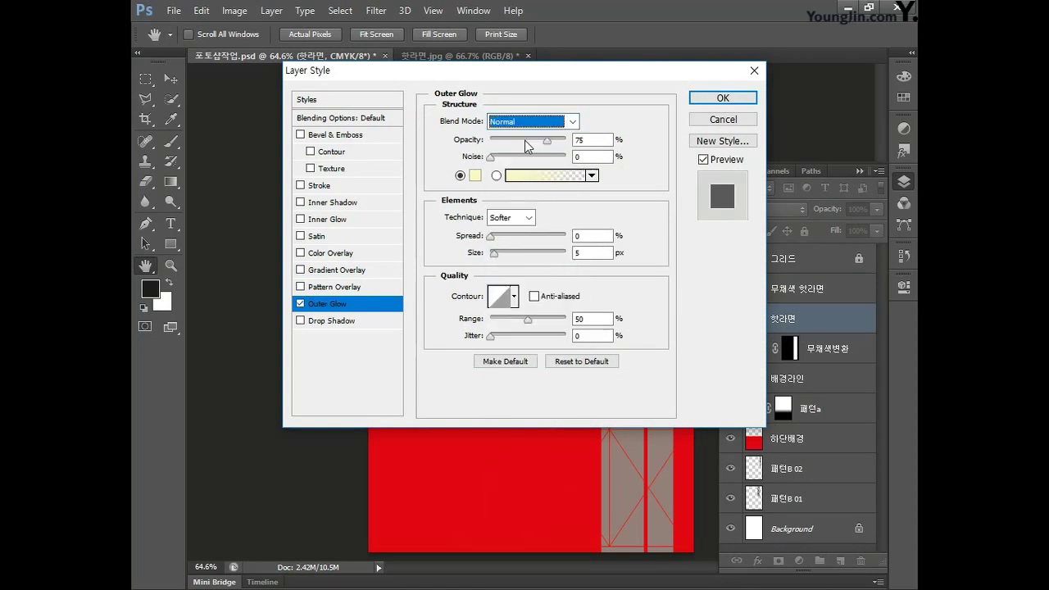
key("Tab")
type("100")
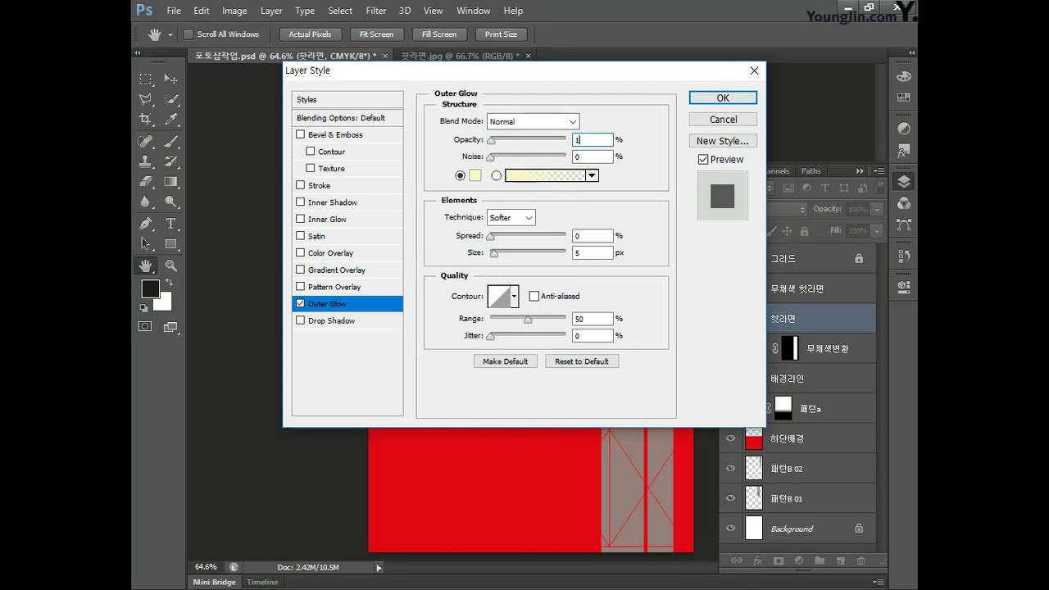
Step: Set the outer glow color to white with C, M, Y and K all at 0%
left_click(475, 177)
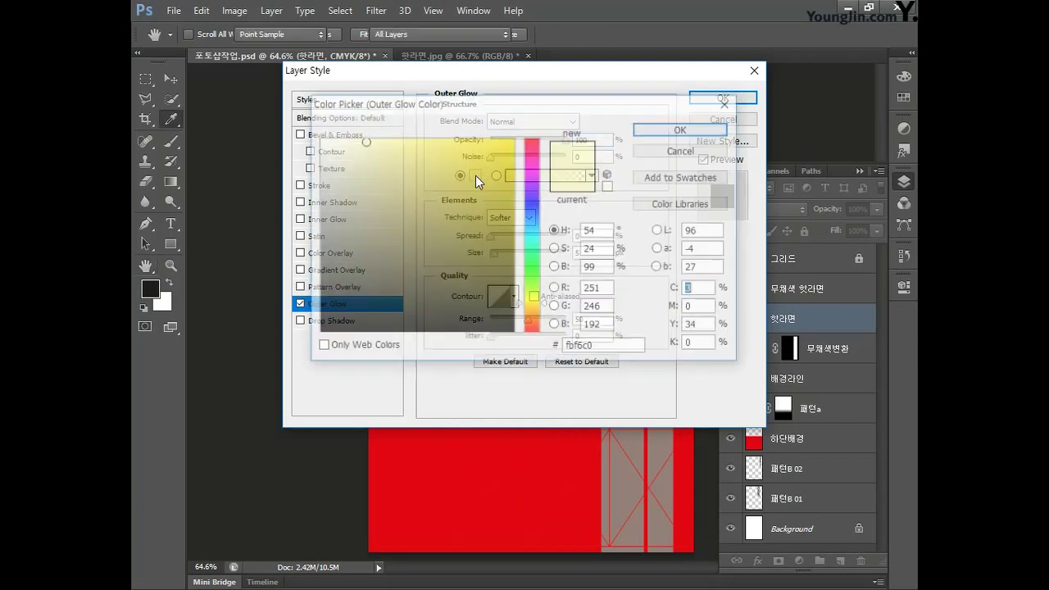
left_click(705, 289)
type("0")
key("Tab")
type("0")
key("Tab")
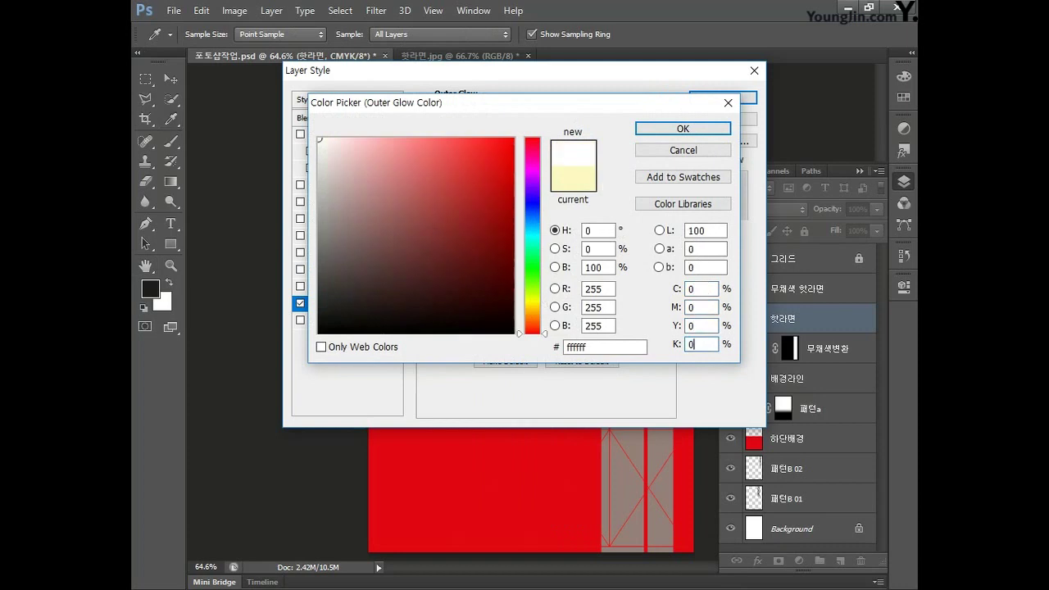
key("Return")
Step: Set the outer glow's spread to 8% and size to 24 px, and apply the layer style
left_click(591, 236)
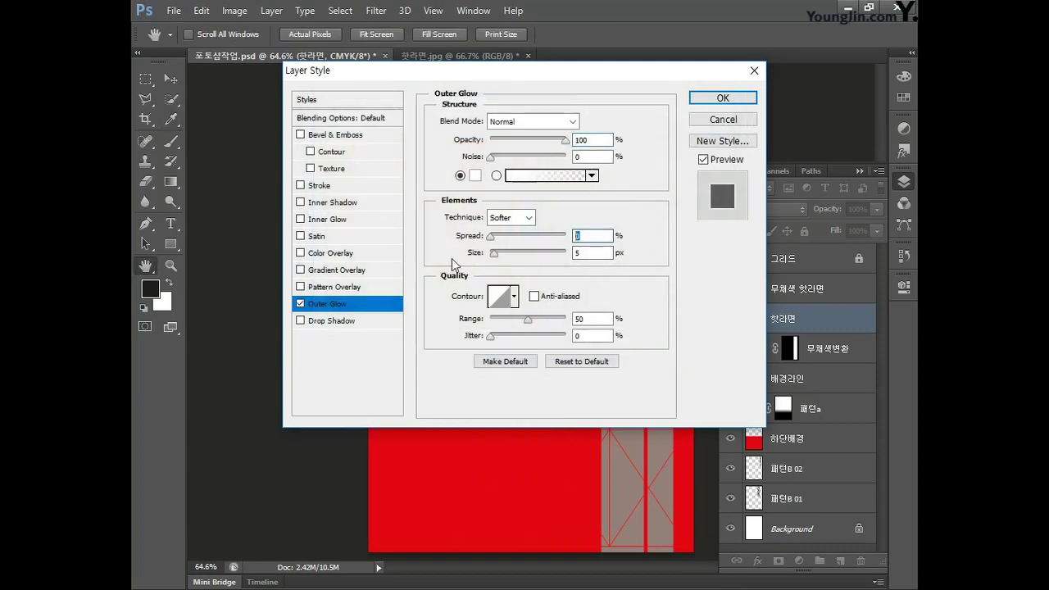
type("8")
key("Tab")
type("24")
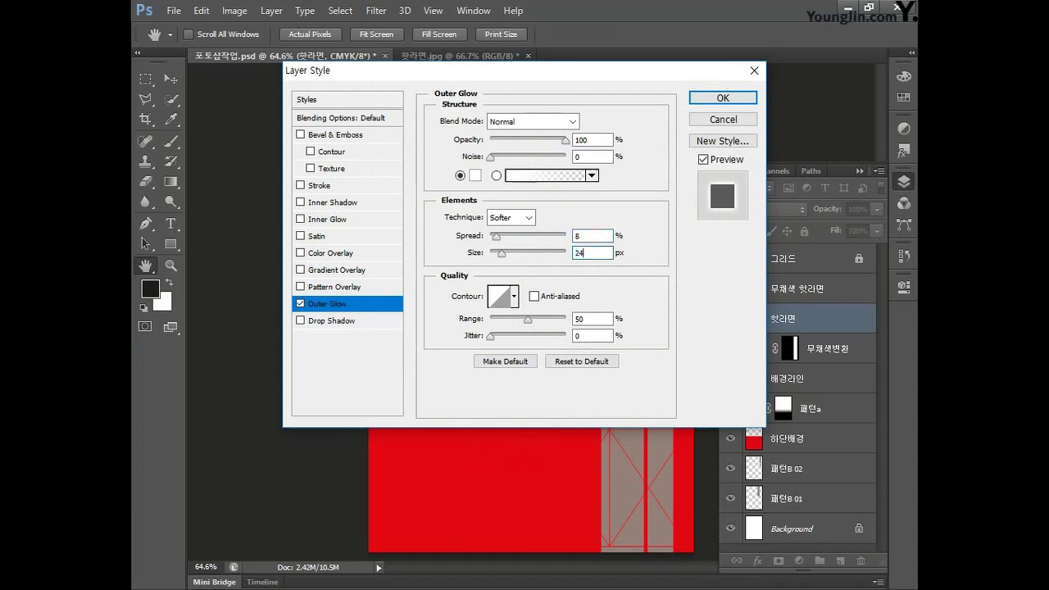
left_click(703, 98)
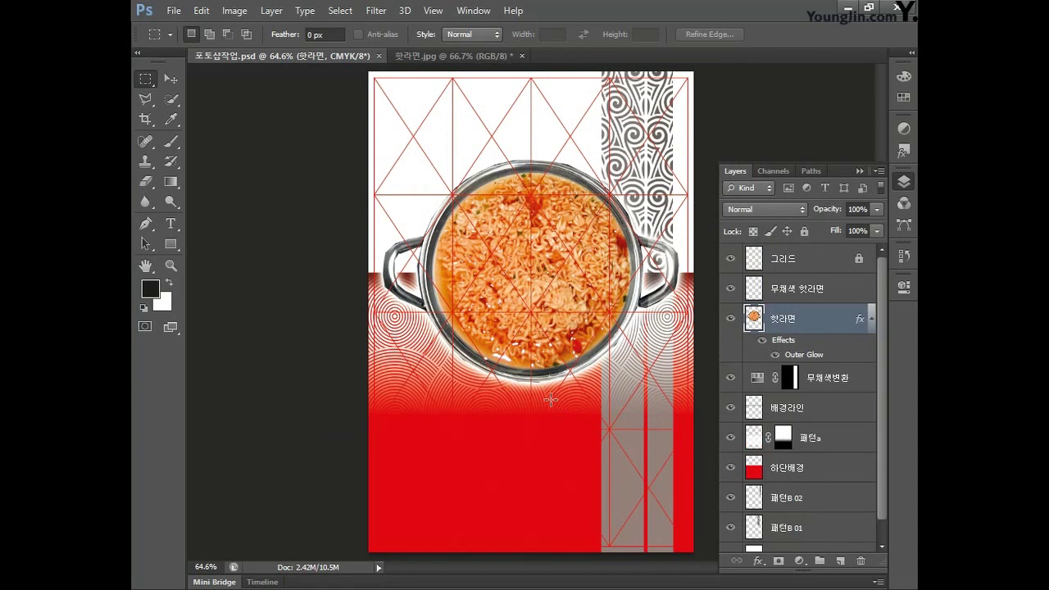
Step: Open the image 고명.jpg from the 제공 파일 folder
left_click(173, 10)
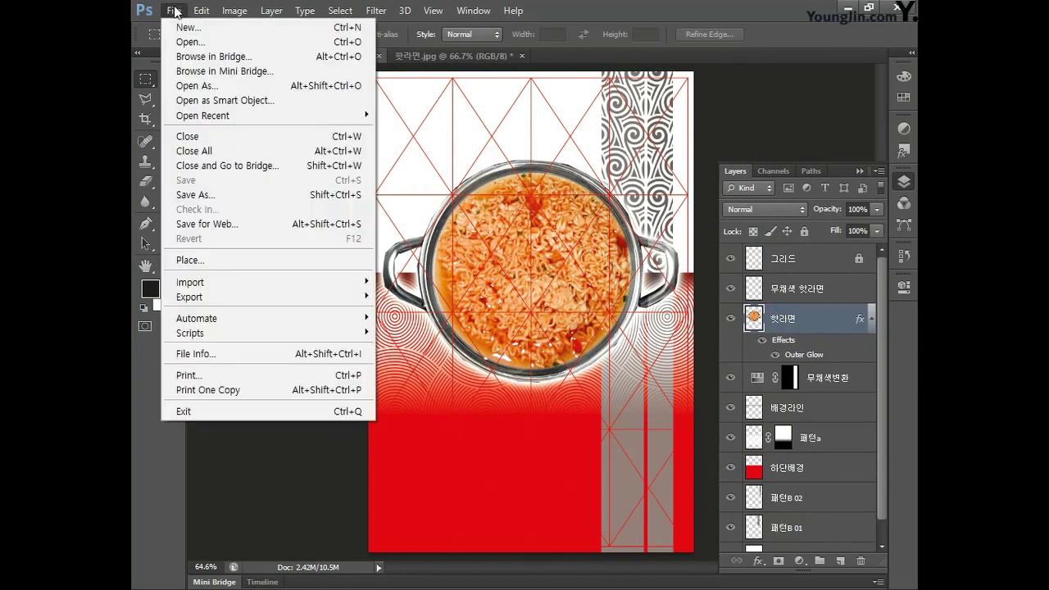
left_click(192, 45)
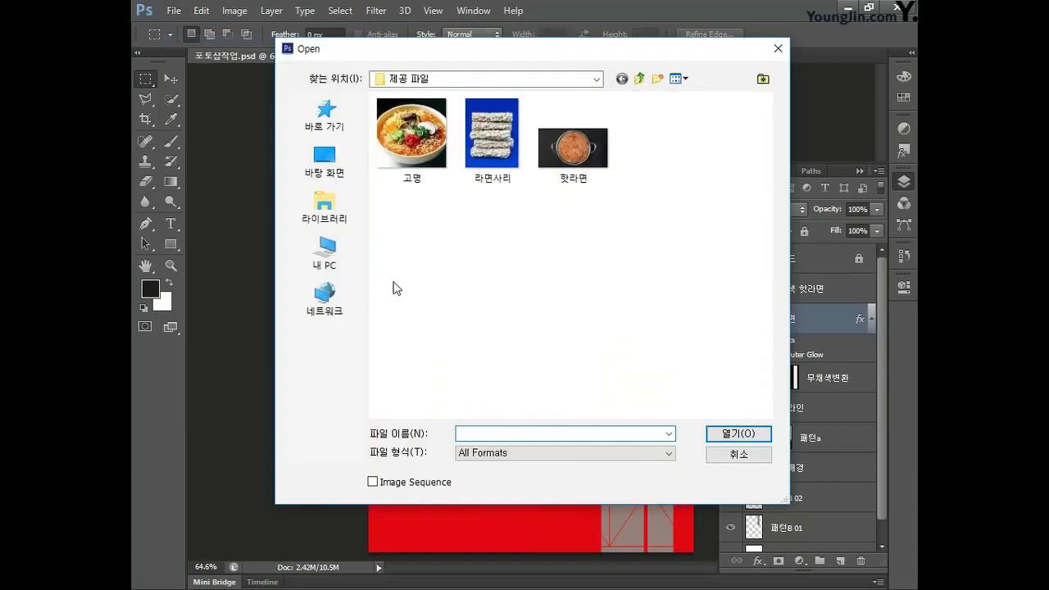
left_click(422, 159)
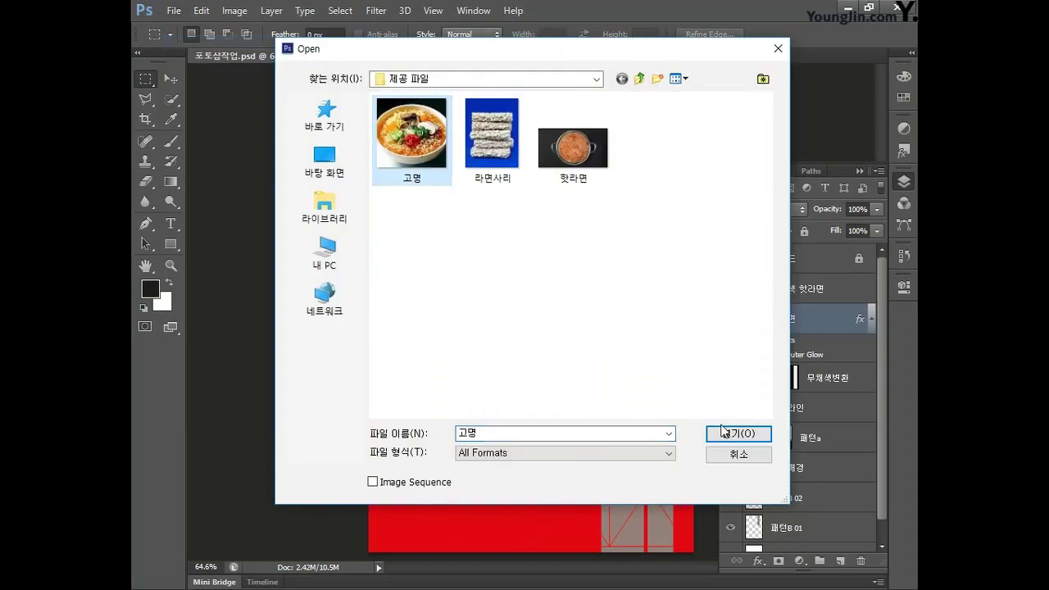
left_click(737, 433)
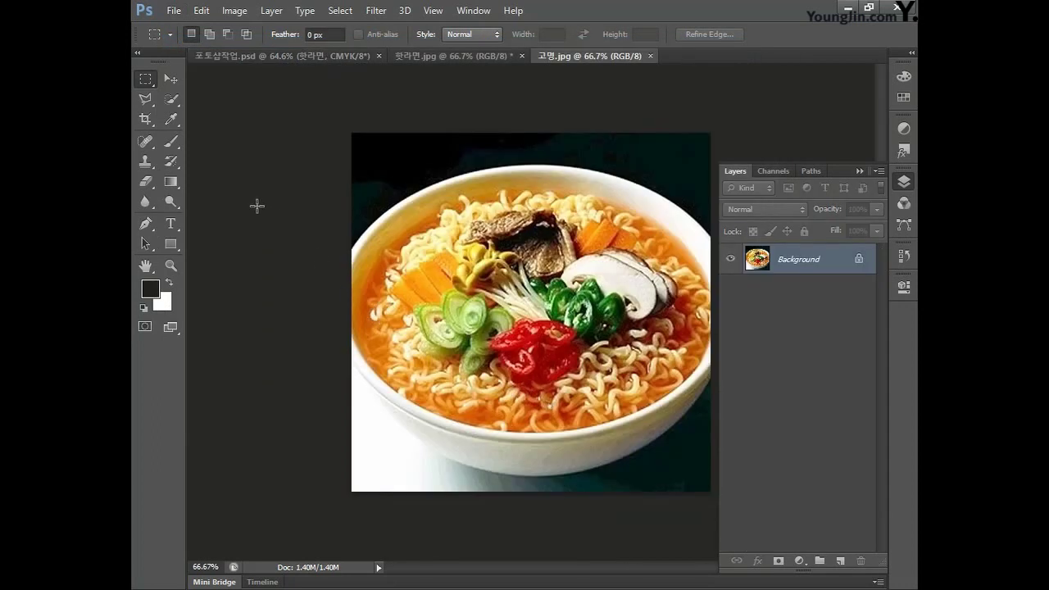
Step: Trace the outline of the whole group of toppings with a closed Pen tool path and convert it to a selection
left_click(145, 223)
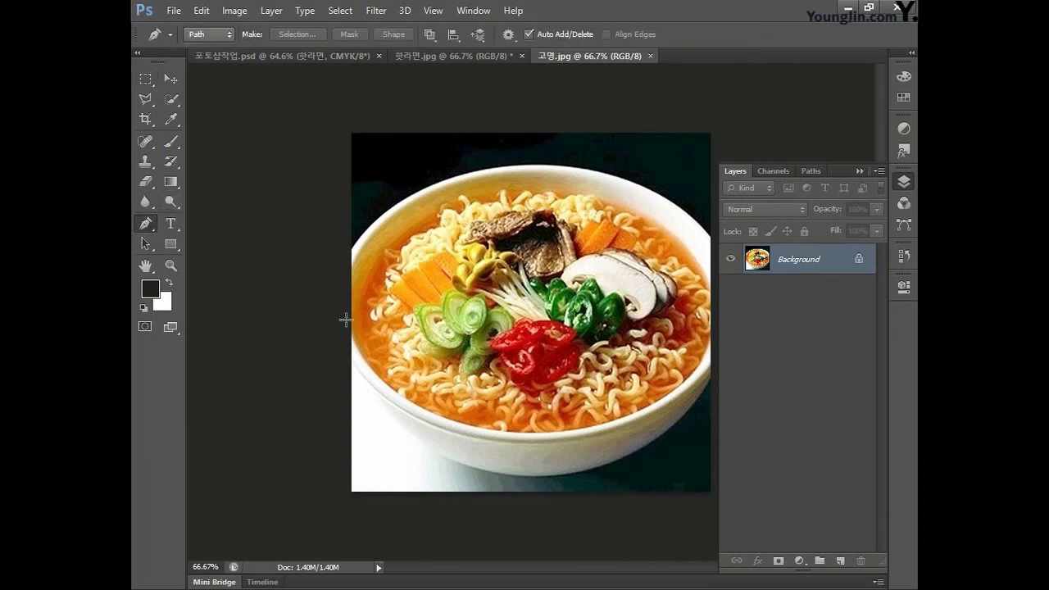
left_click(390, 292)
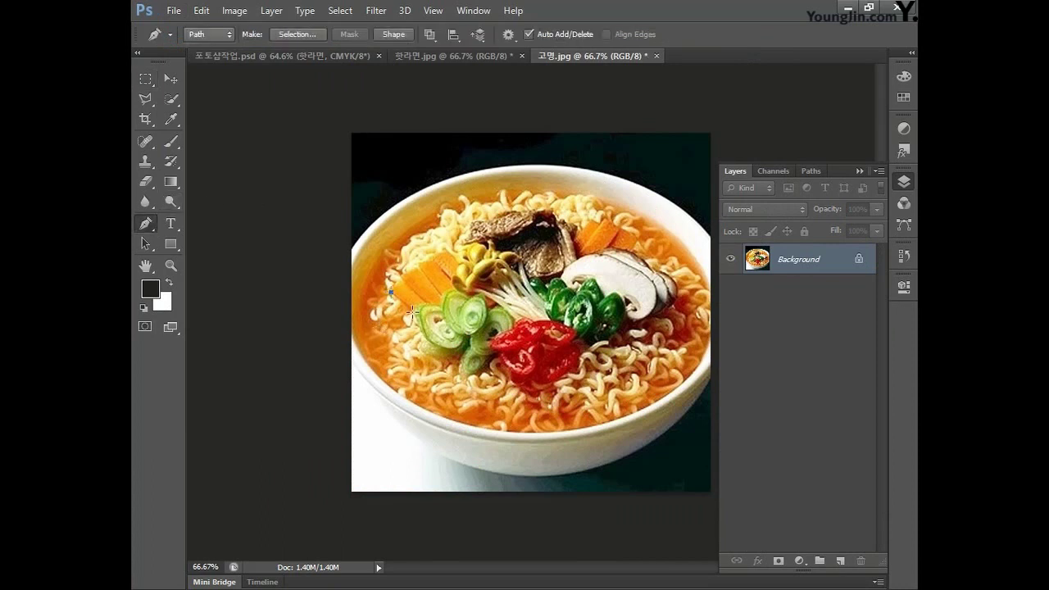
left_click(422, 332)
left_click(422, 349)
left_click(430, 354)
left_click(463, 366)
left_click(477, 370)
left_click(490, 360)
left_click(496, 354)
left_click(523, 377)
left_click(548, 379)
left_click(563, 375)
left_click(580, 360)
left_click(585, 341)
left_click(599, 342)
left_click(614, 334)
left_click(635, 321)
left_click(667, 306)
left_click(669, 274)
left_click(643, 257)
left_click(629, 245)
left_click(619, 228)
left_click(600, 222)
left_click(590, 219)
left_click(565, 217)
left_click(550, 211)
left_click(531, 210)
left_click(513, 214)
left_click(494, 217)
left_click(480, 221)
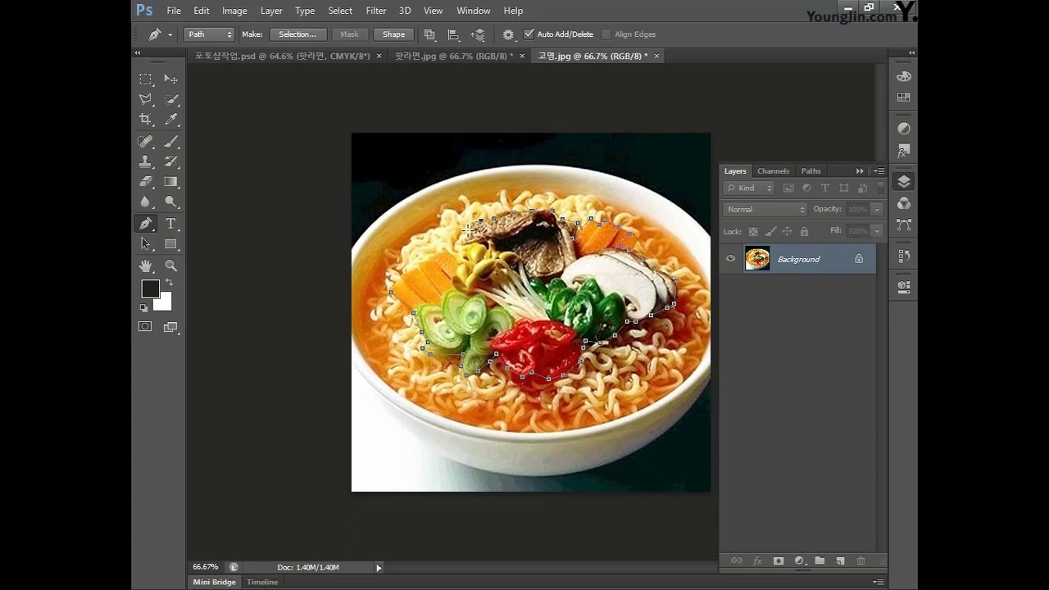
left_click(392, 292)
key("ctrl+Return")
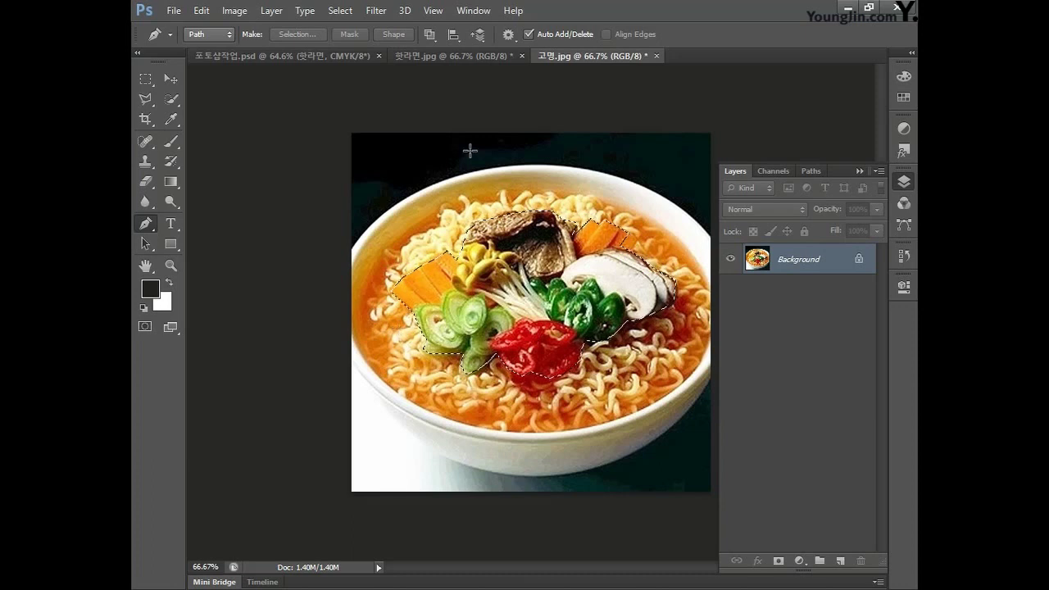
Step: Paste the selected toppings into 포토샵작업.psd and scale them down to sit in the middle of the ramen pot
left_click(290, 61)
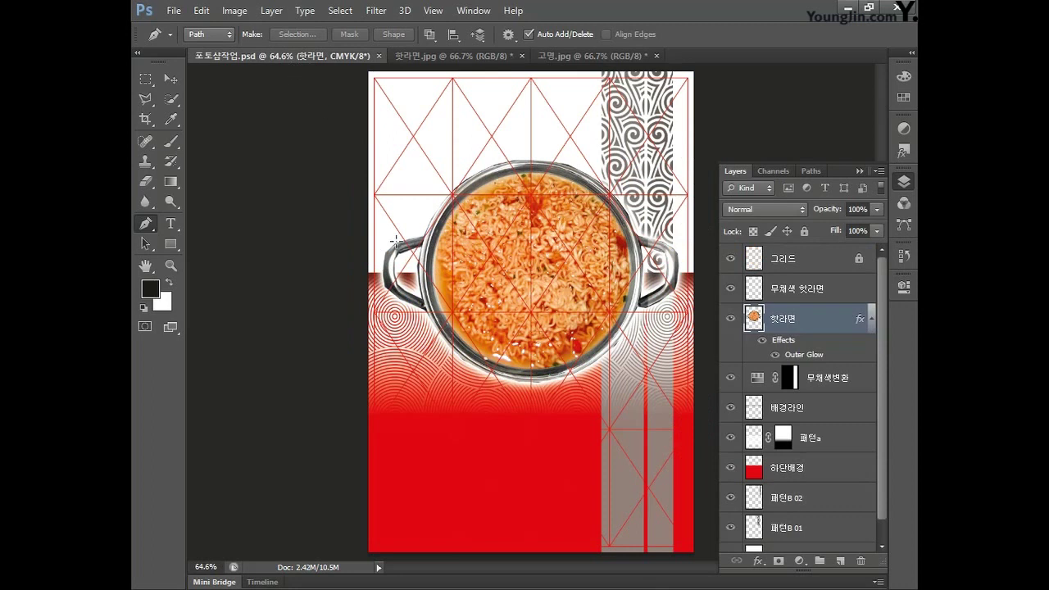
key("ctrl+v")
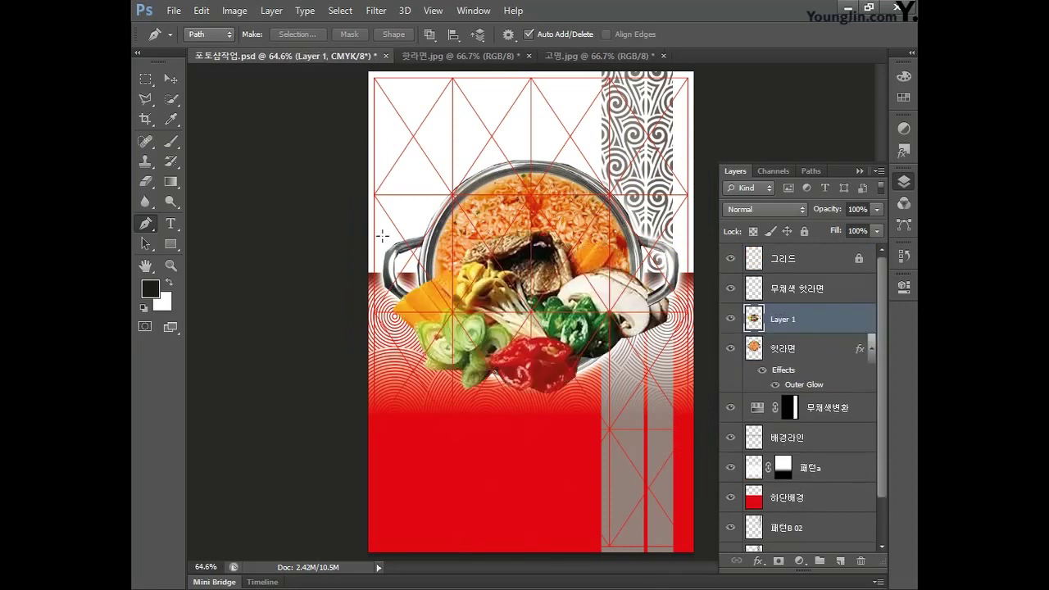
key("ctrl+t")
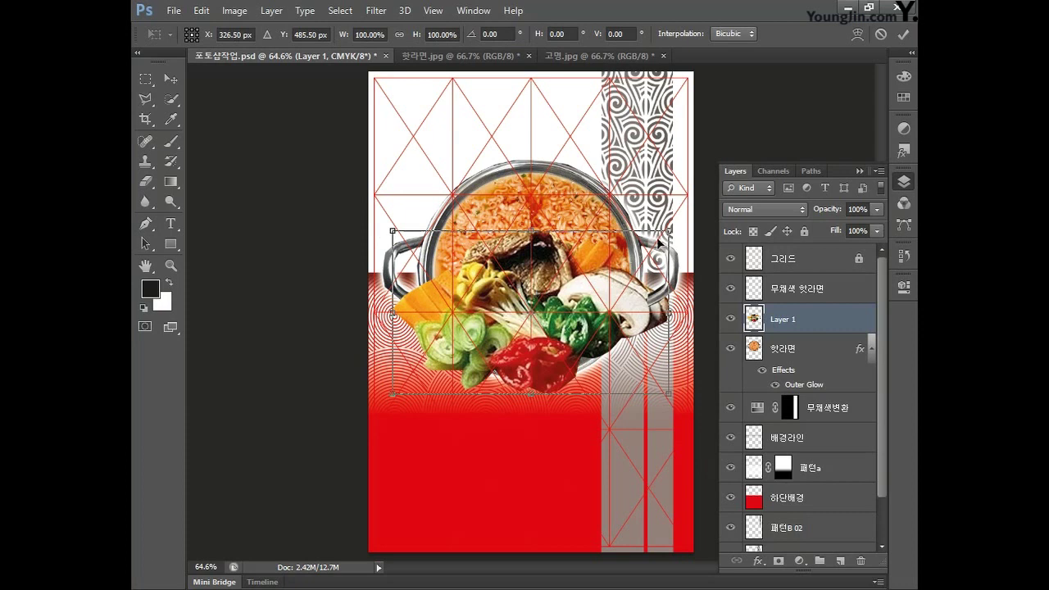
left_click_drag(665, 235, 567, 291)
left_click_drag(509, 349, 564, 278)
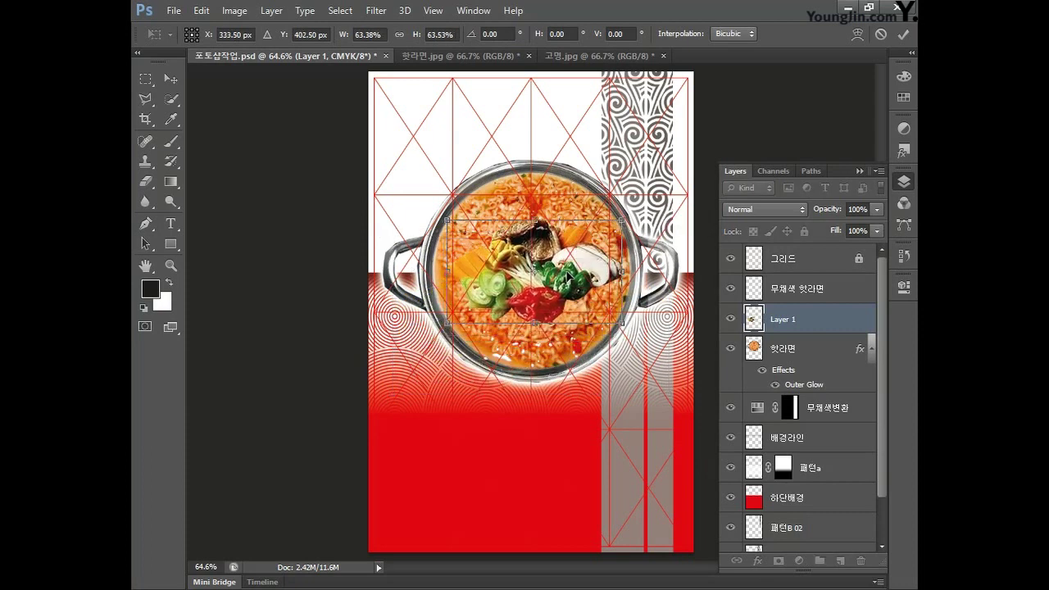
left_click_drag(619, 226, 608, 244)
key("Return")
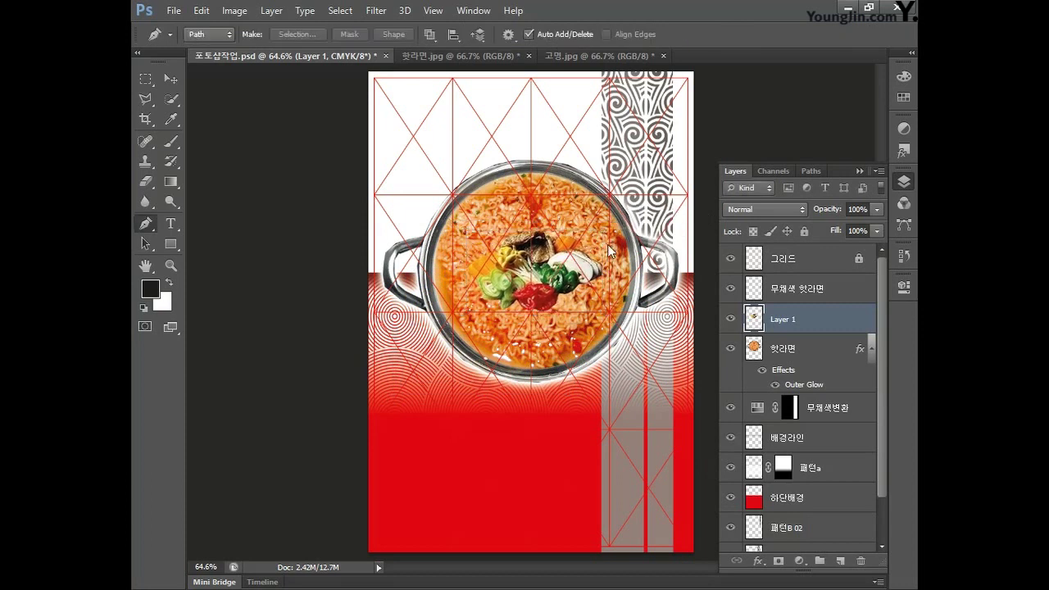
Step: Rename the toppings layer 고명 and move it above the 무채색 핫라면 layer
double_click(790, 320)
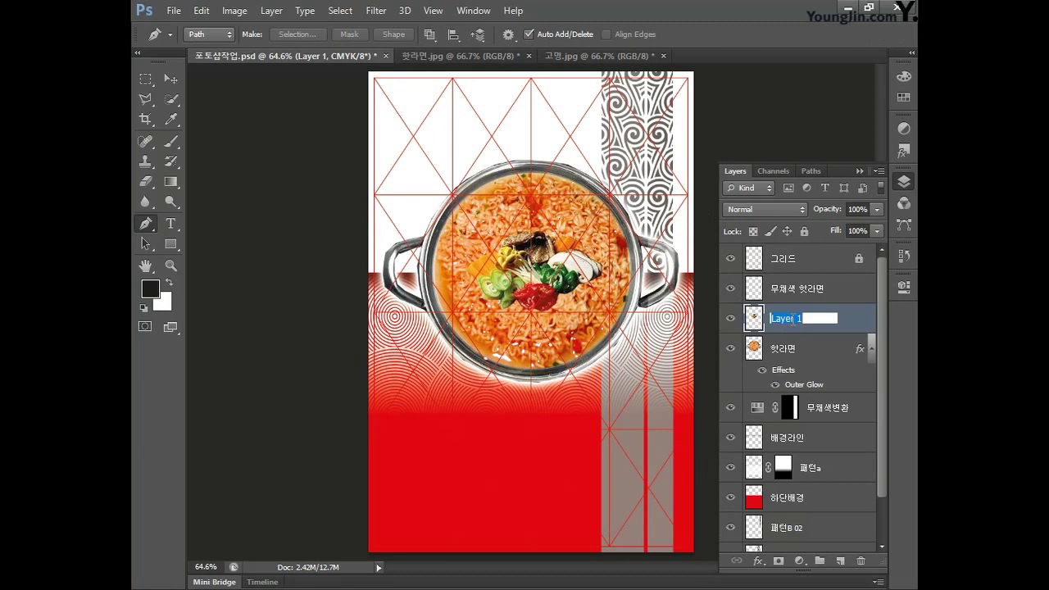
type("ㄱ")
type("명")
key("Return")
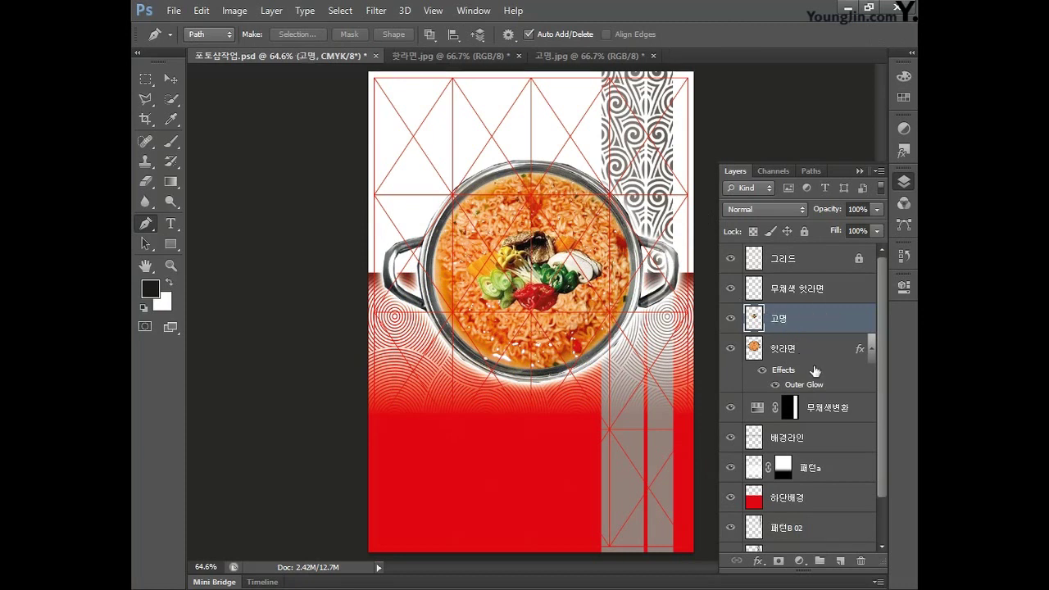
left_click_drag(813, 325, 808, 291)
Step: Apply Levels to the 고명 layer with input levels 19, 1.35 and 235
left_click(236, 11)
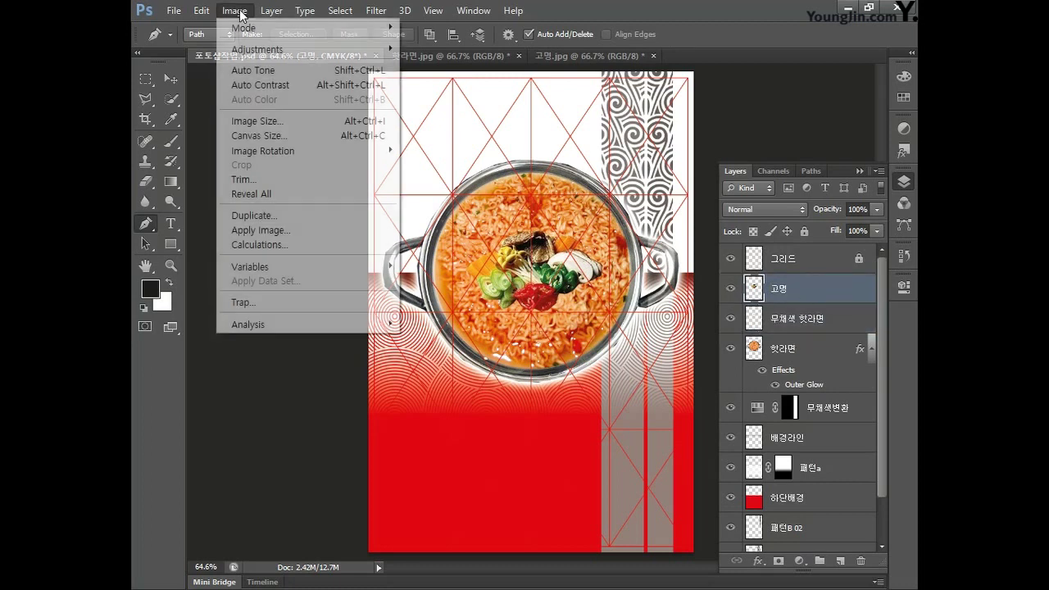
mouse_move(257, 51)
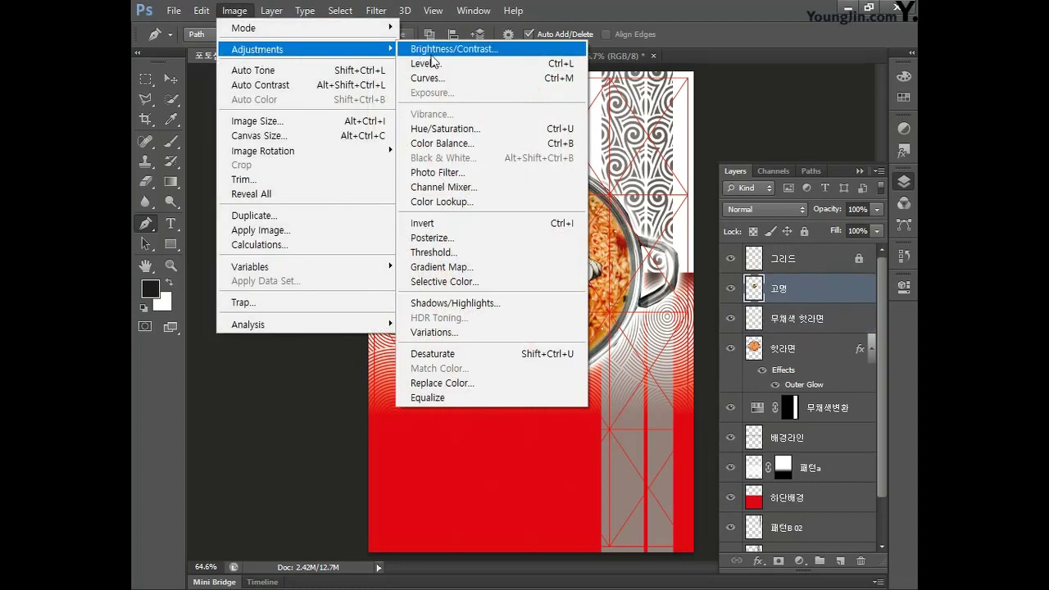
left_click(435, 65)
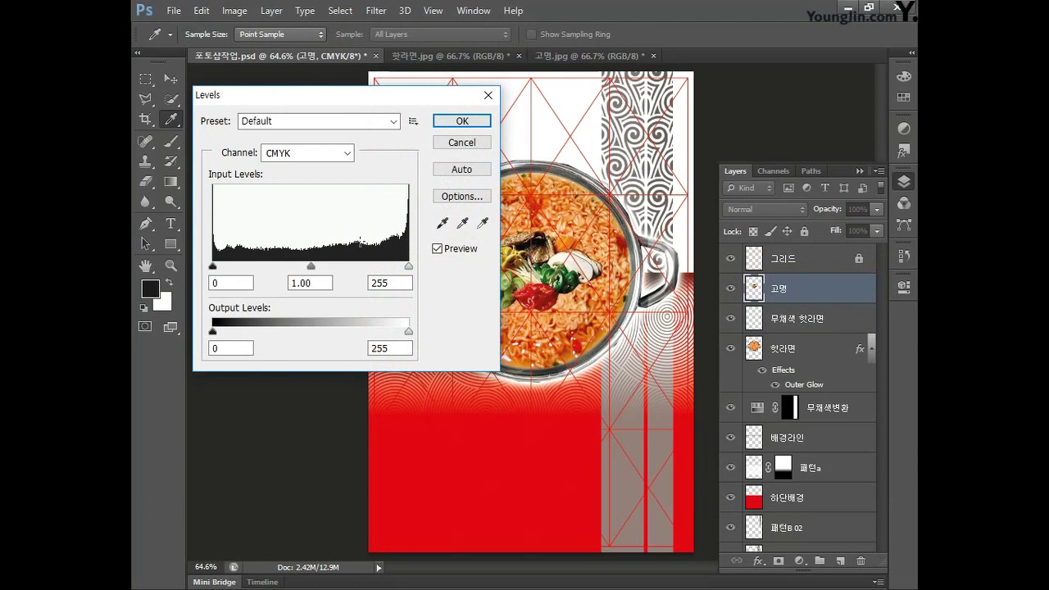
left_click_drag(311, 267, 295, 269)
left_click_drag(212, 267, 228, 268)
left_click_drag(408, 268, 396, 268)
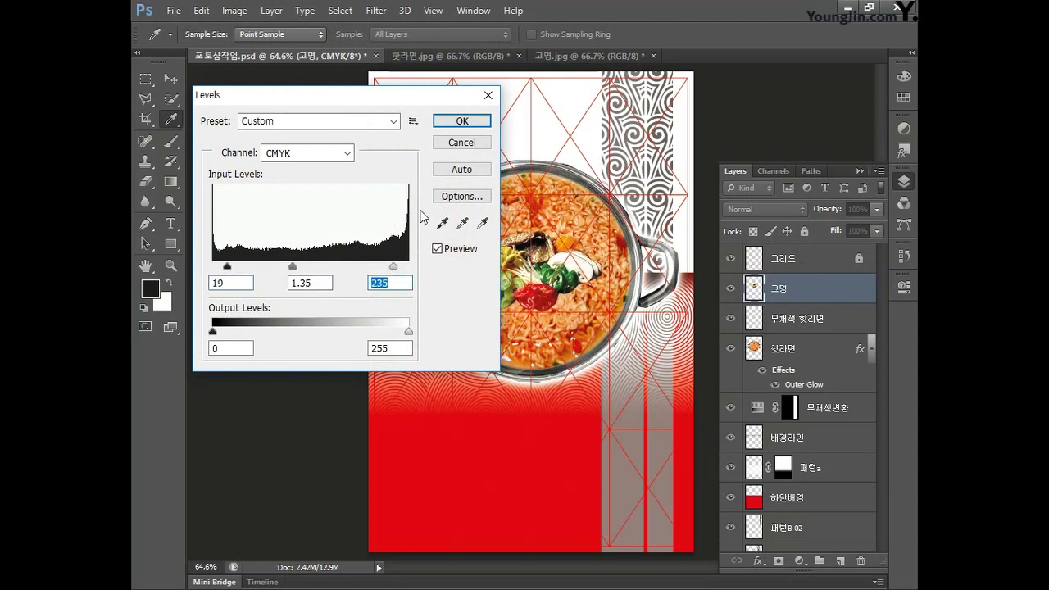
left_click(460, 121)
key("p")
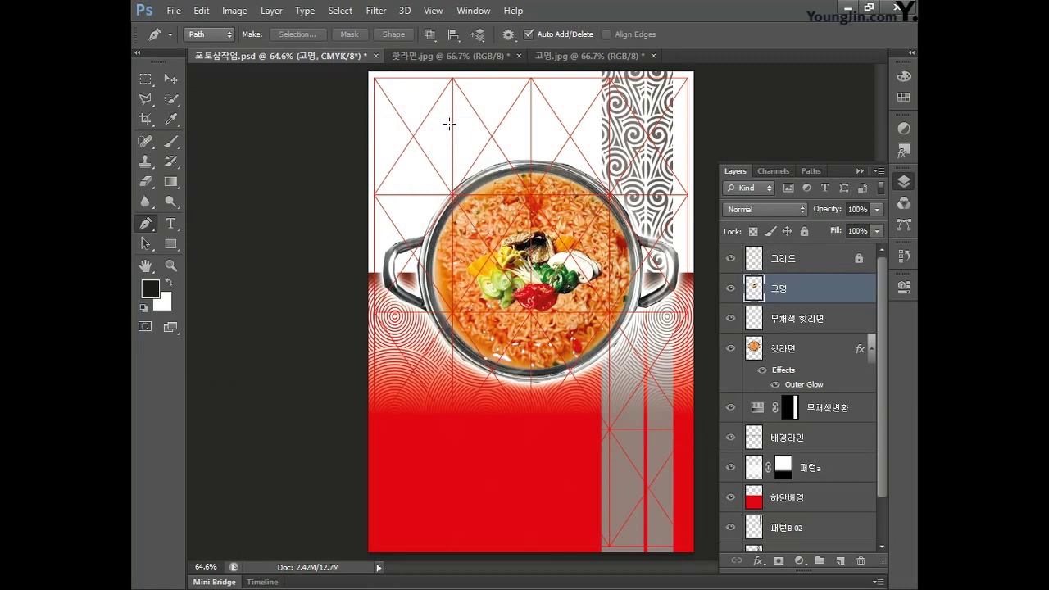
Step: Add a Drop Shadow to the 고명 layer with 50% opacity, 3 px distance and 6 px size
key("h")
double_click(831, 298)
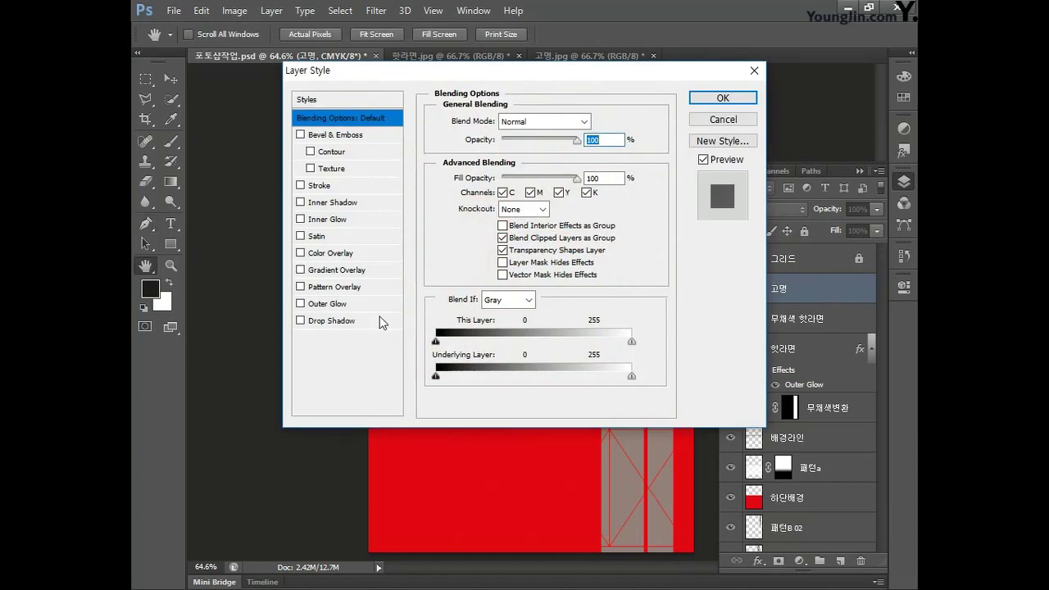
left_click(336, 323)
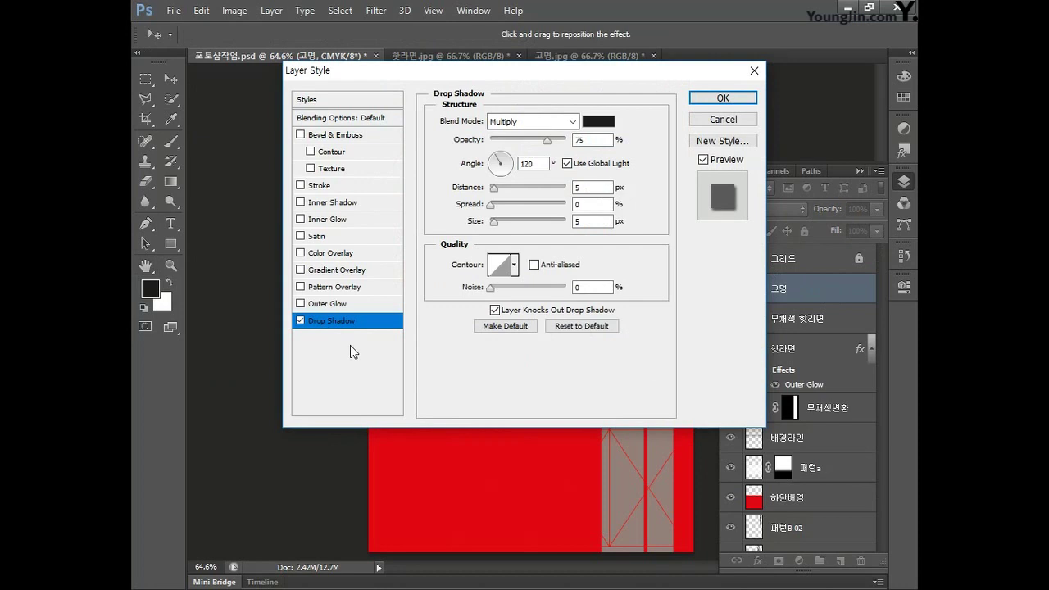
double_click(588, 140)
key("BackSpace")
type("50")
double_click(588, 188)
type("3")
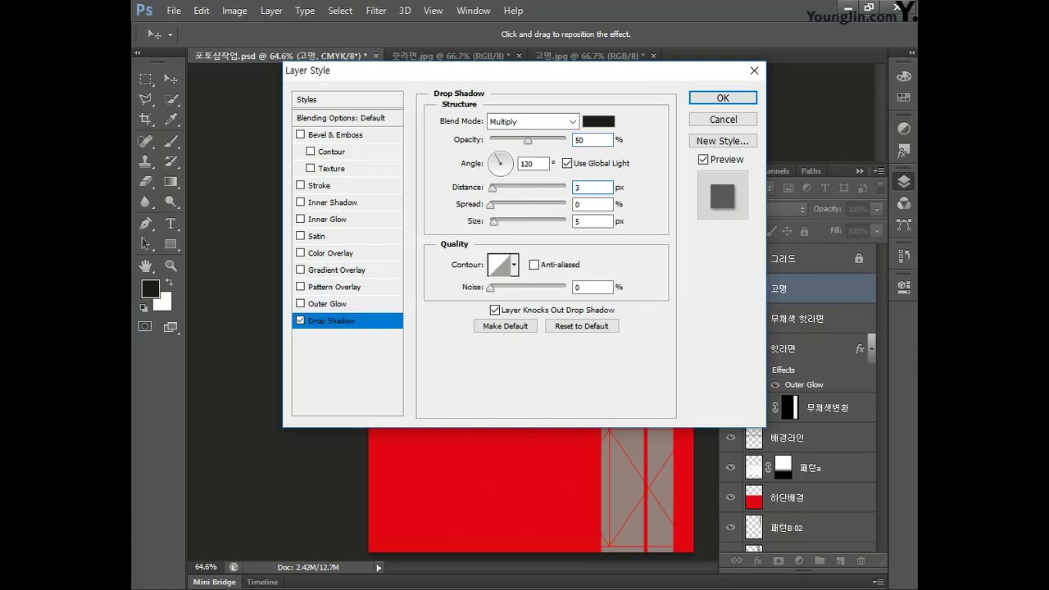
double_click(589, 221)
type("6")
left_click(700, 100)
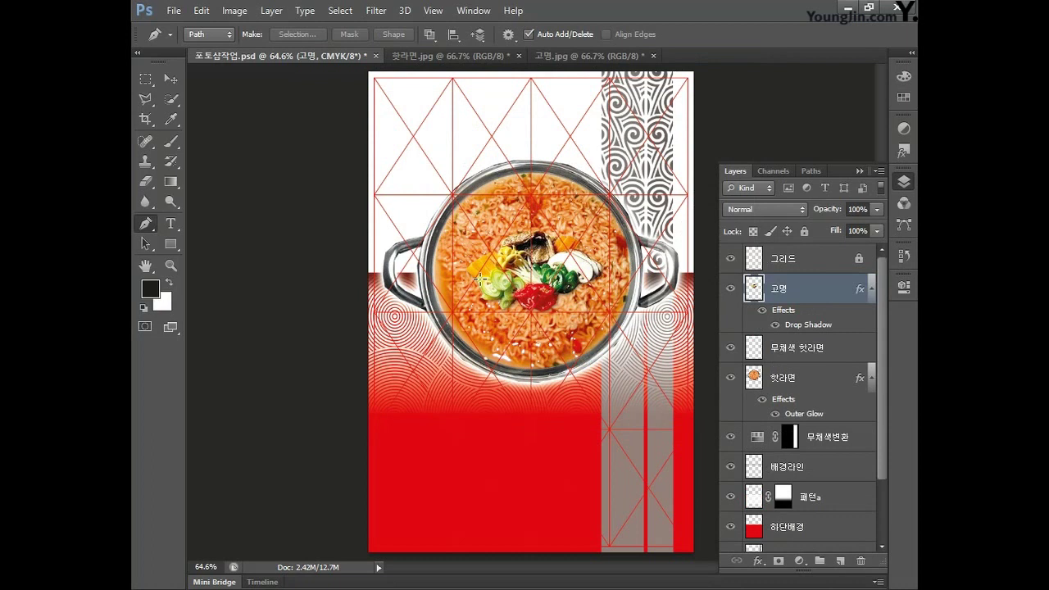
Step: Add the text HOT in the white area above the ramen pot
left_click(173, 225)
left_click(404, 140)
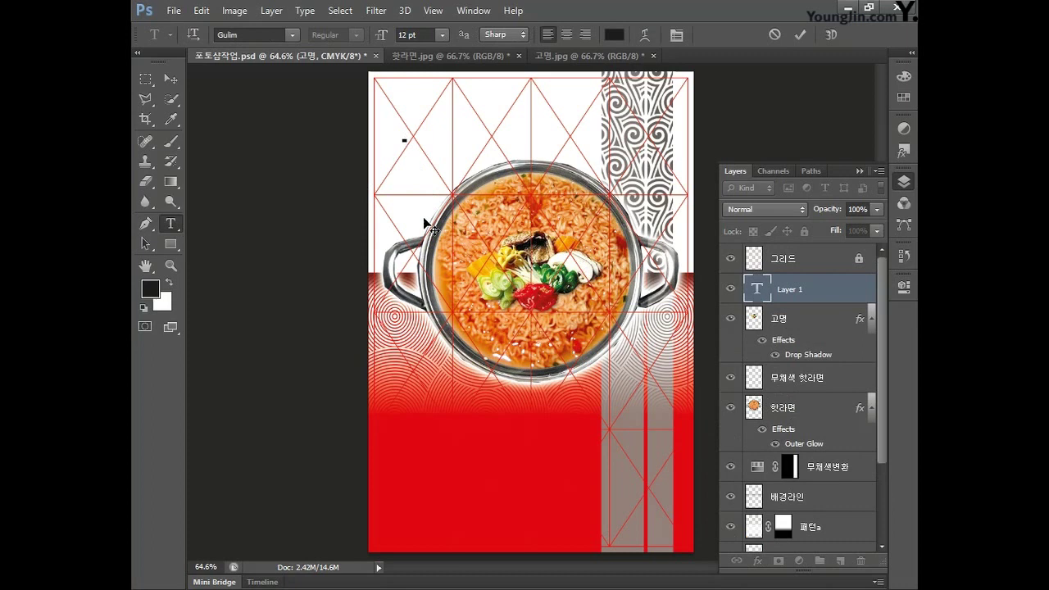
type("HOT")
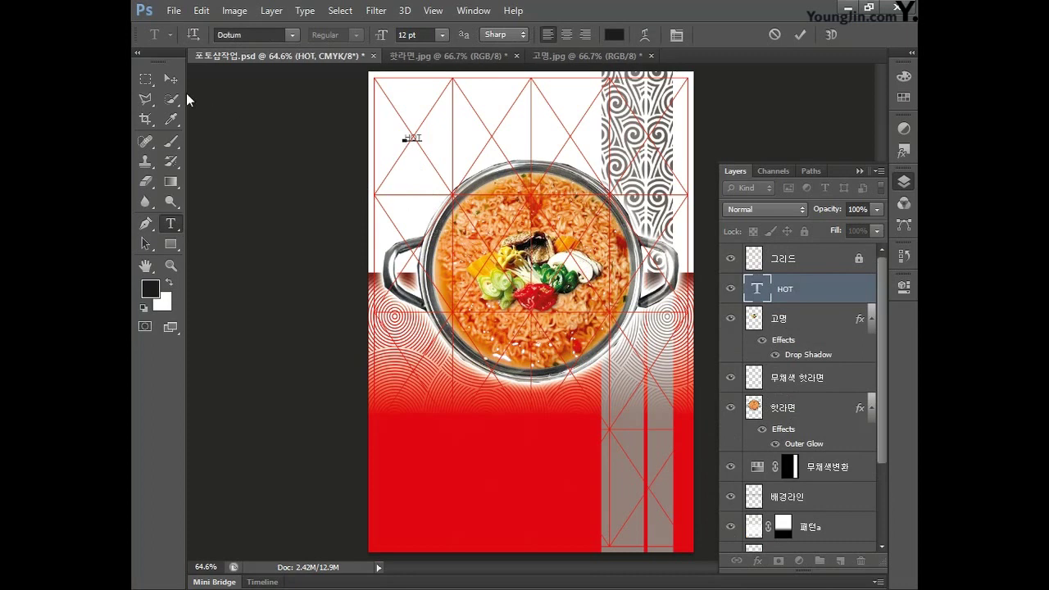
left_click(170, 79)
Step: Set the tracking of the HOT text to 30
left_click(474, 11)
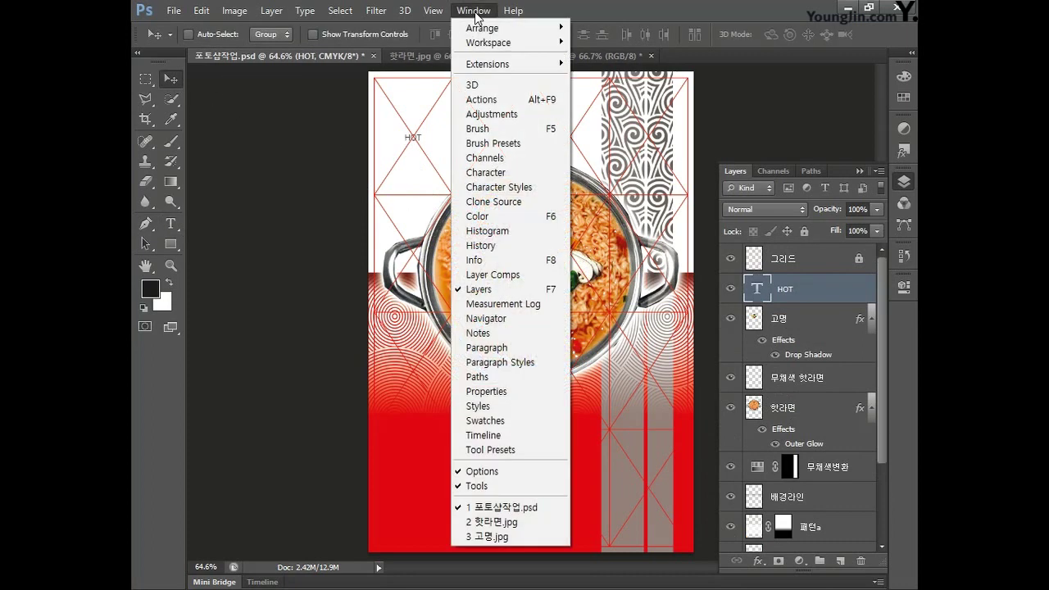
left_click(490, 173)
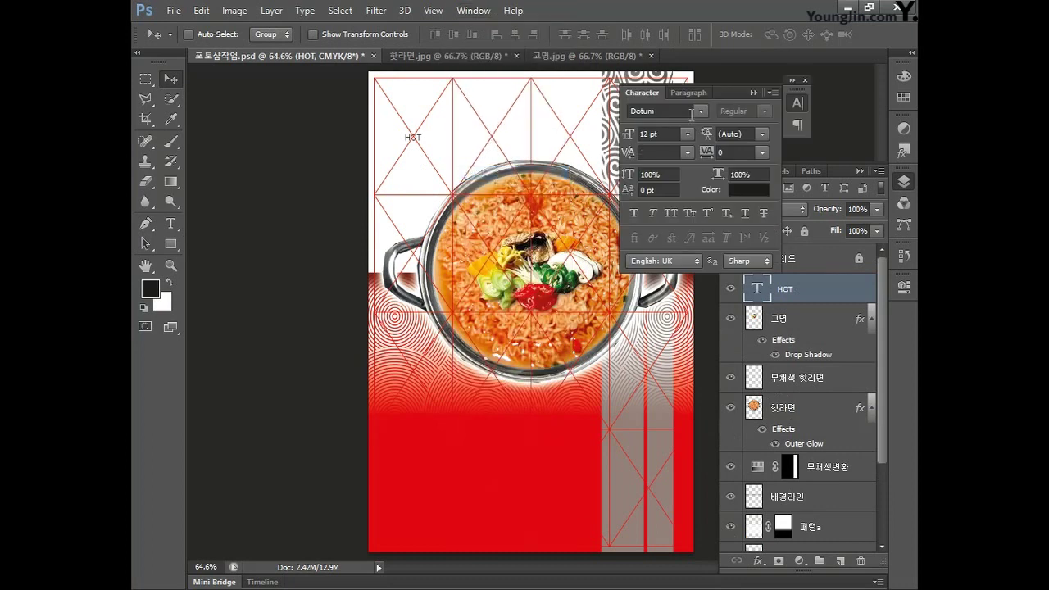
left_click(700, 110)
left_click(684, 12)
left_click(706, 152)
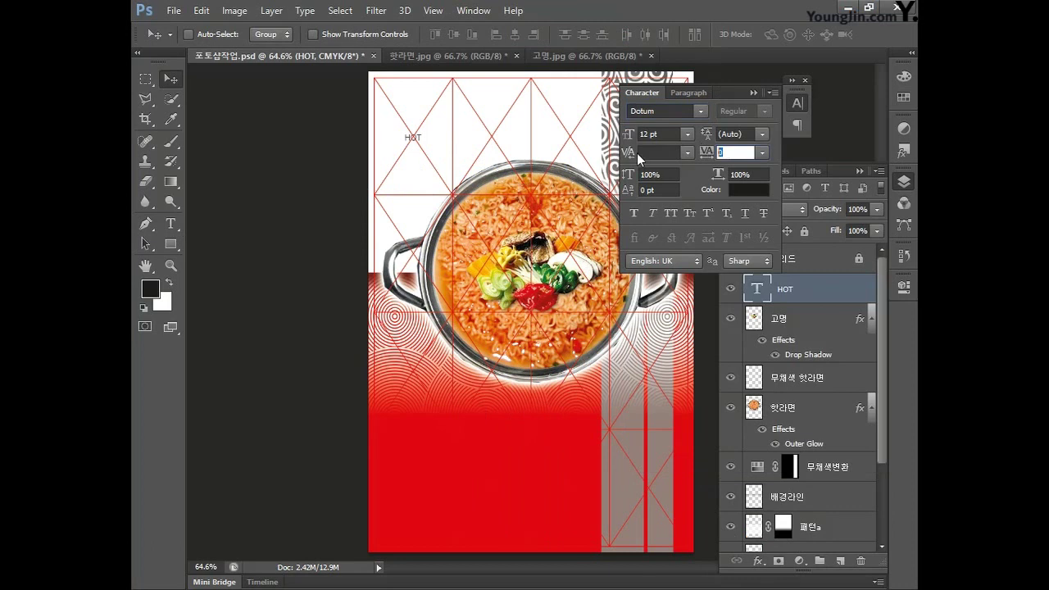
type("30")
key("Return")
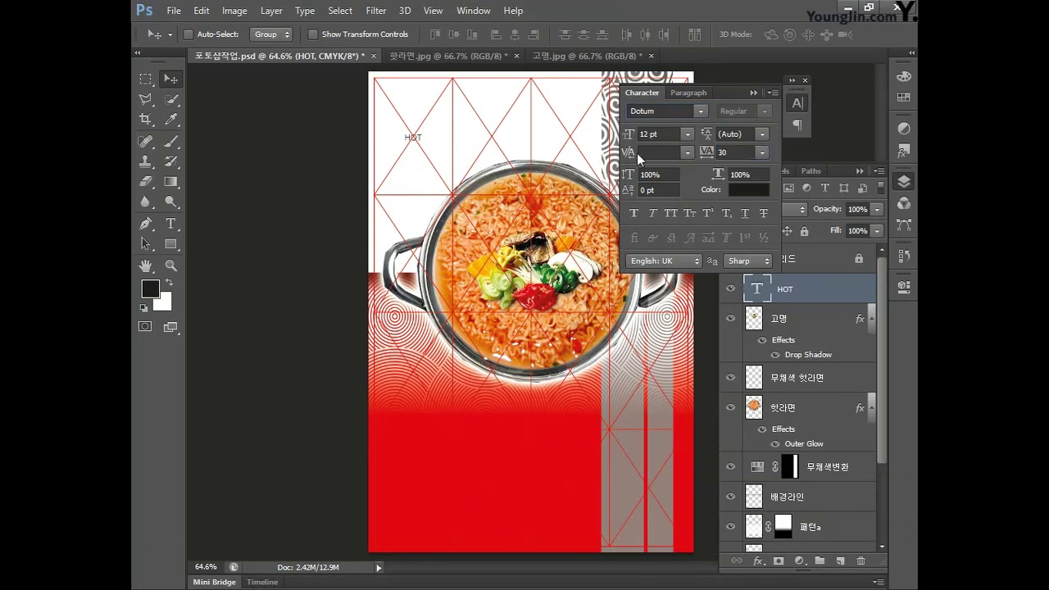
Step: Enlarge the HOT text to about 109 pt and position it in the white area above the pot
left_click(688, 134)
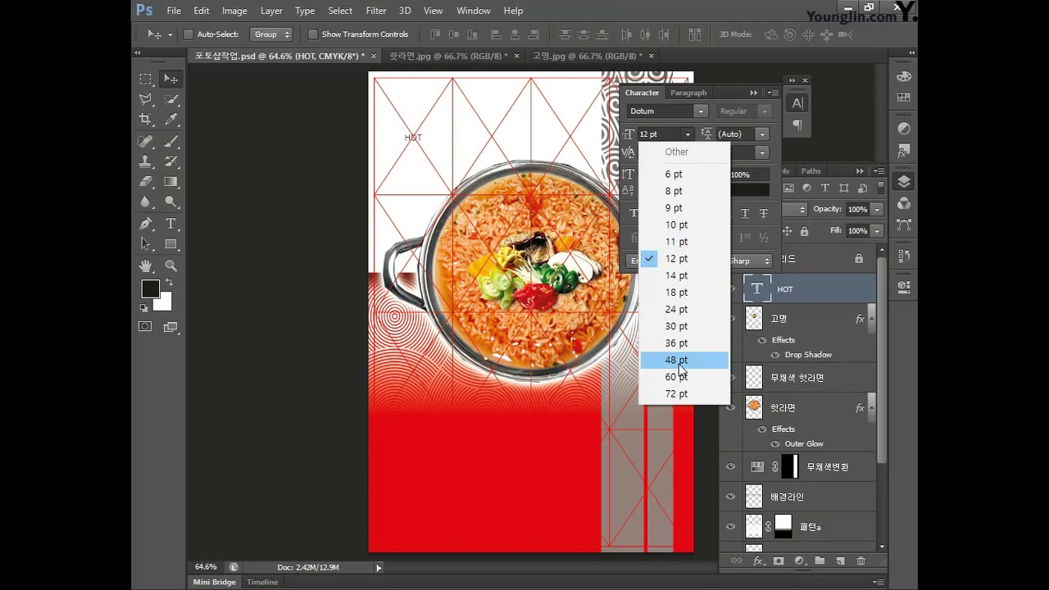
left_click(677, 376)
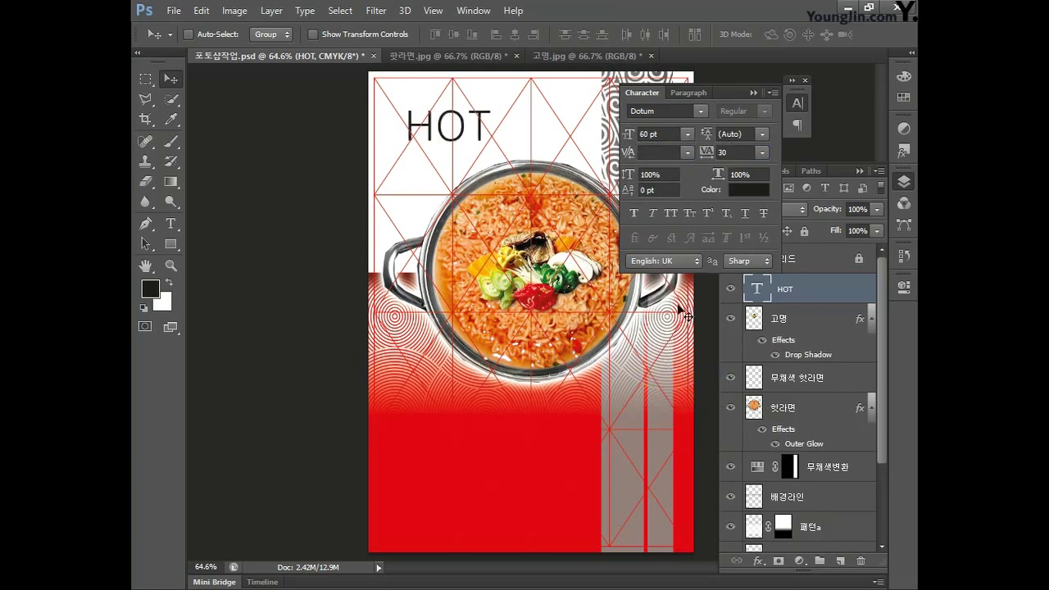
left_click(687, 134)
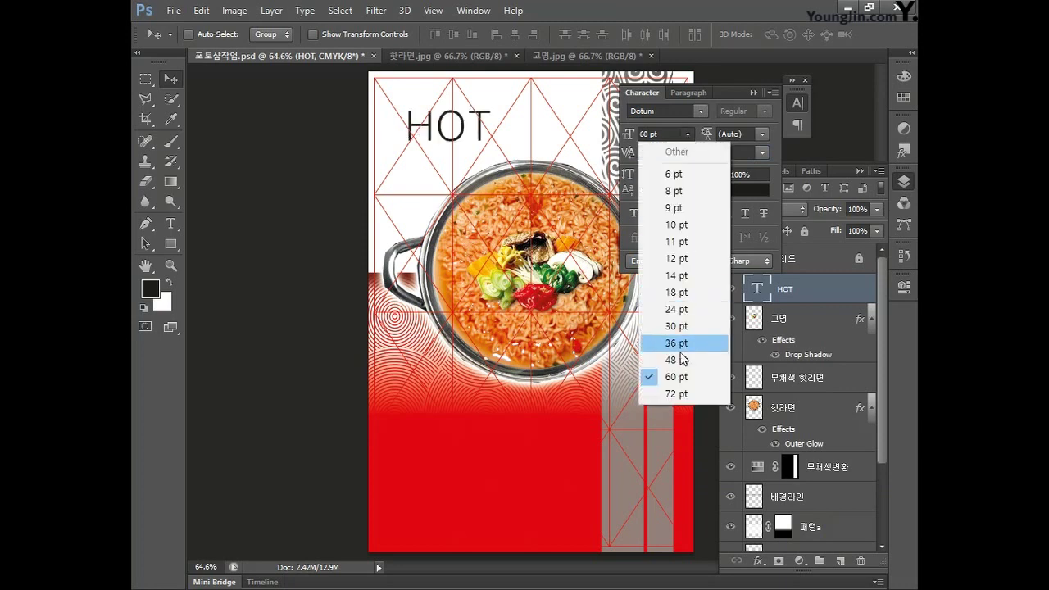
left_click(676, 393)
left_click_drag(475, 140, 464, 159)
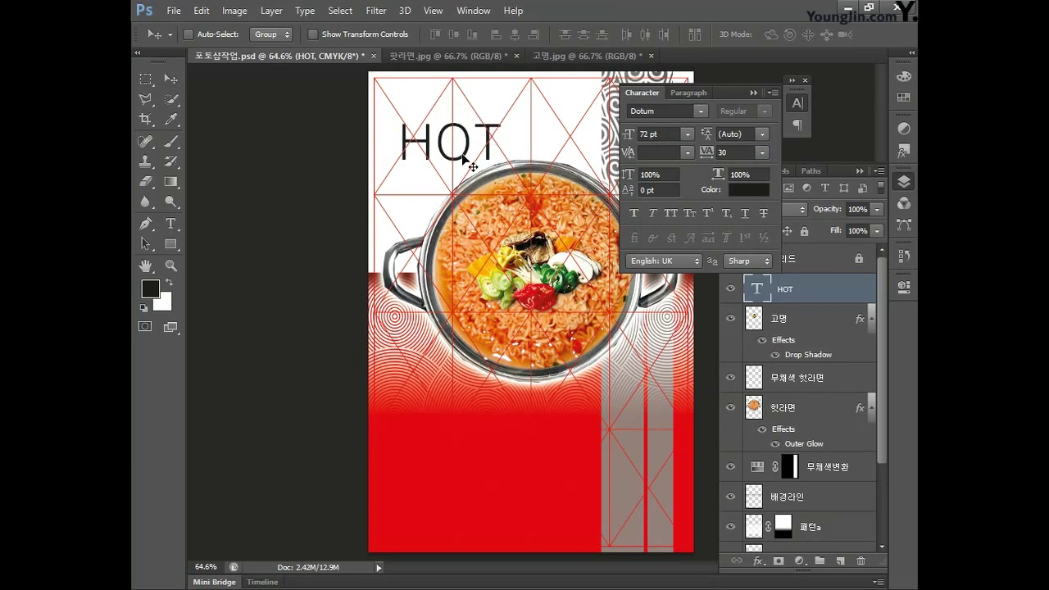
key("ctrl+t")
left_click_drag(507, 115, 558, 90)
key("Return")
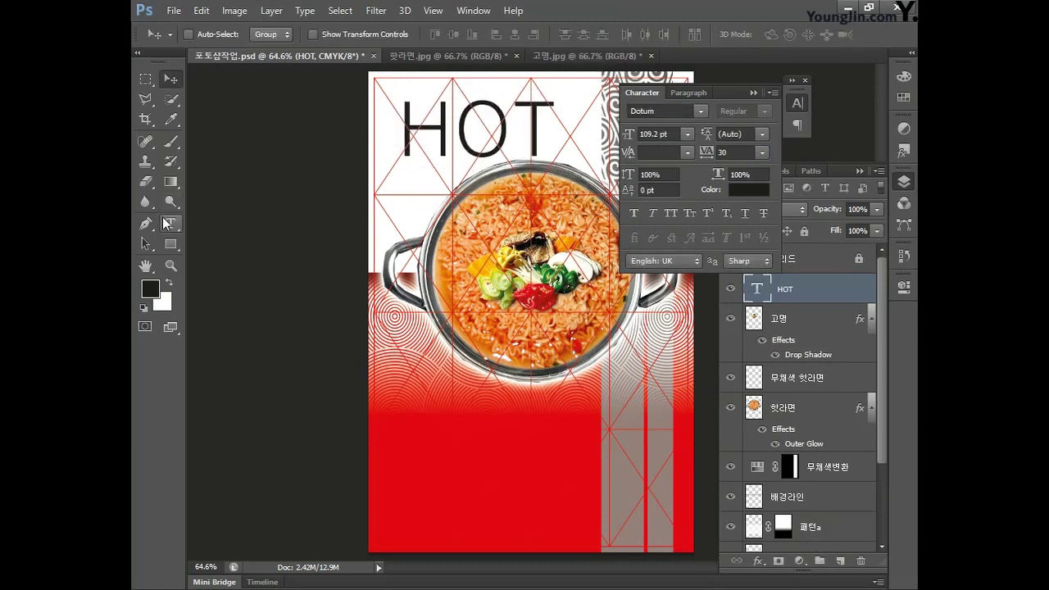
Step: Reduce the letters OT in the HOT text to 65 pt, keeping the H large
left_click(167, 223)
left_click_drag(454, 127, 547, 131)
left_click(689, 135)
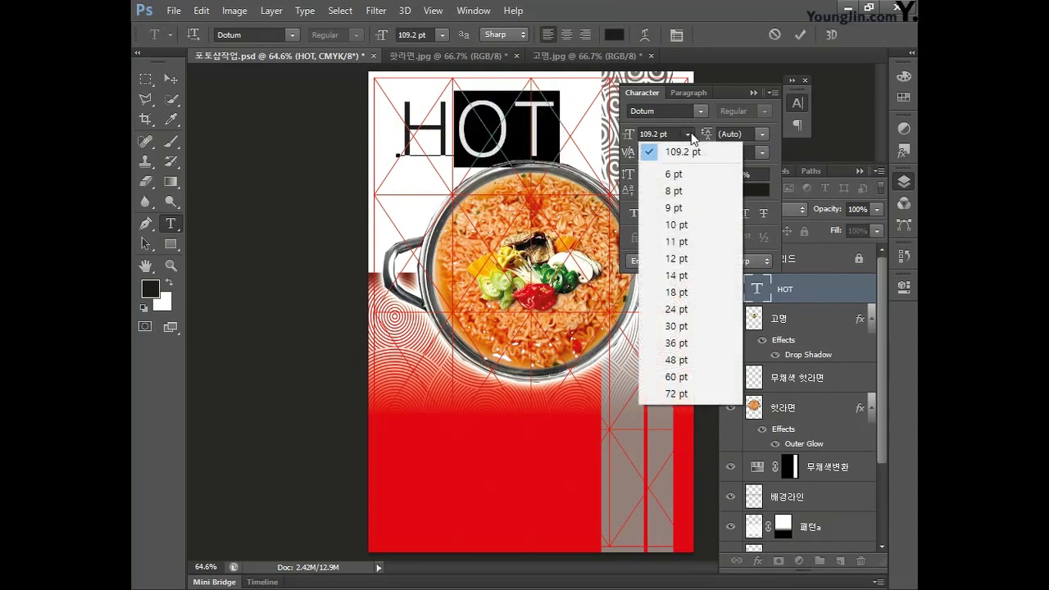
left_click(677, 377)
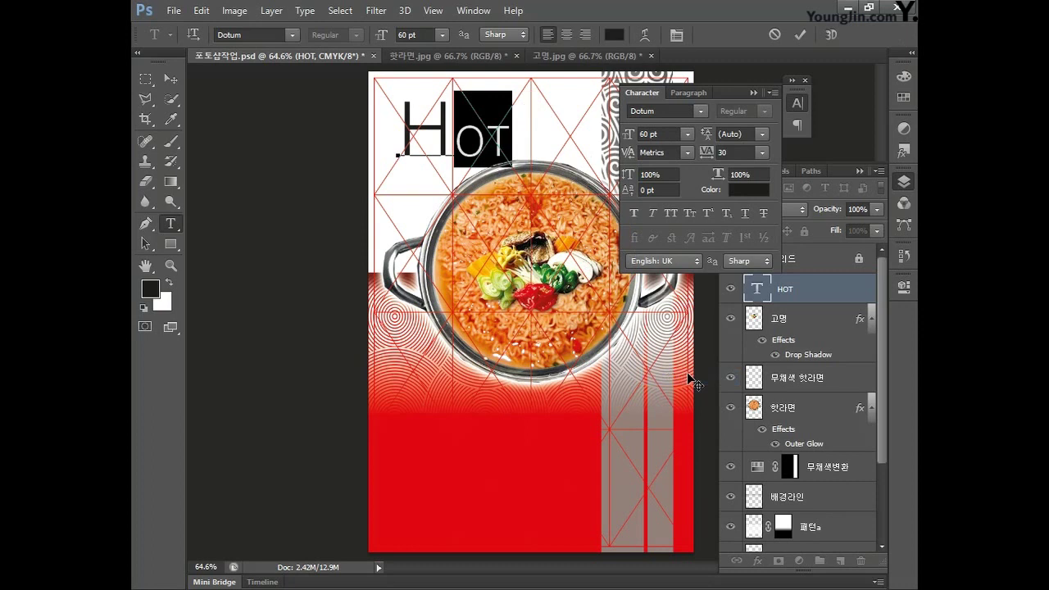
left_click(654, 134)
type("65")
key("Return")
Step: Color all the HOT letters red with C 0, M 100, Y 100 and K 0
left_click_drag(521, 138, 396, 133)
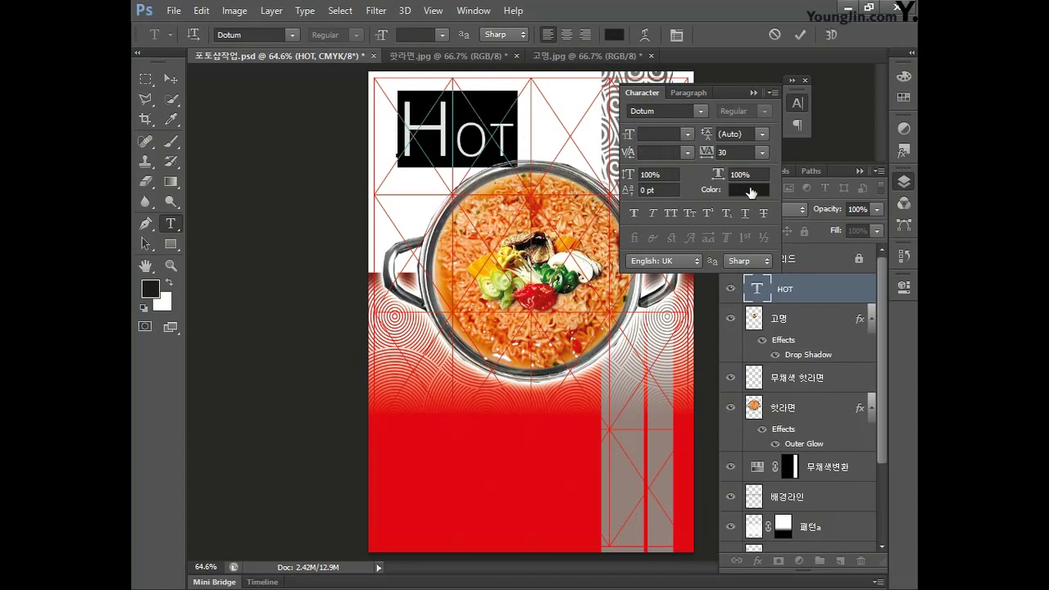
left_click(748, 189)
double_click(704, 289)
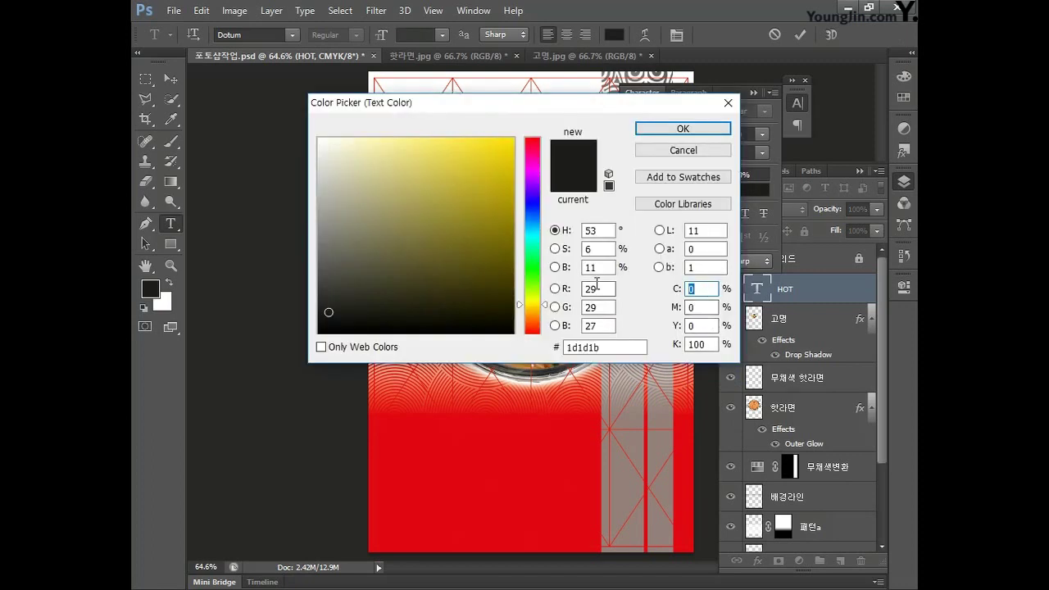
type("100")
key("Tab")
type("100")
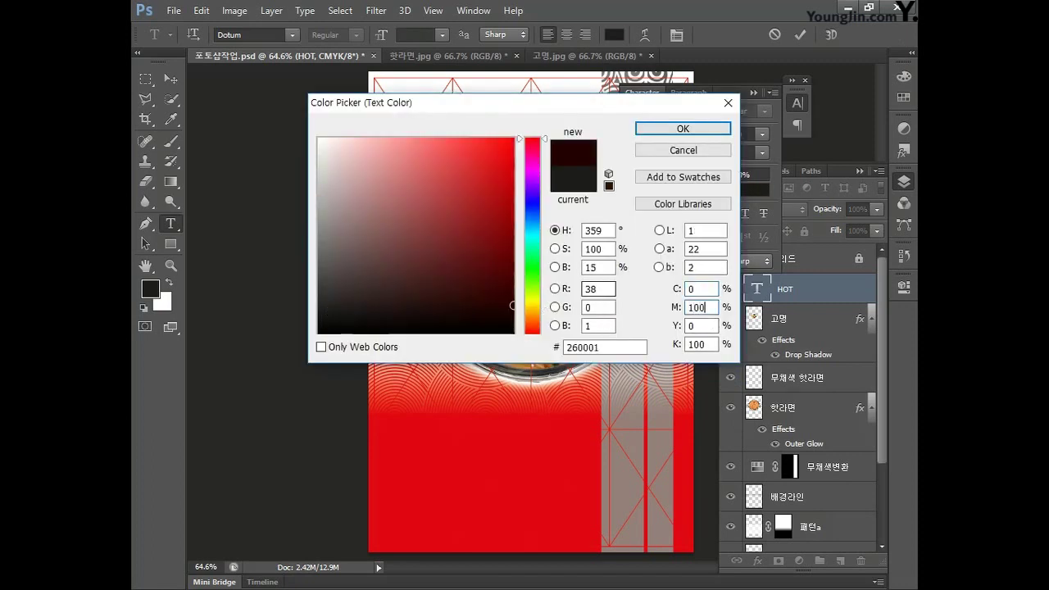
key("Tab")
type("0")
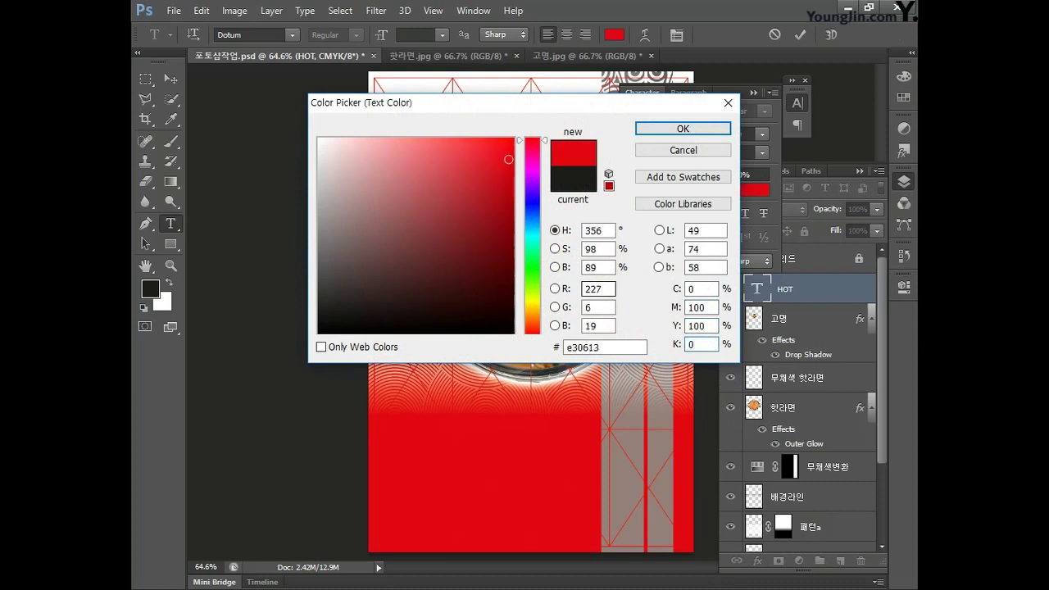
key("Return")
left_click(799, 104)
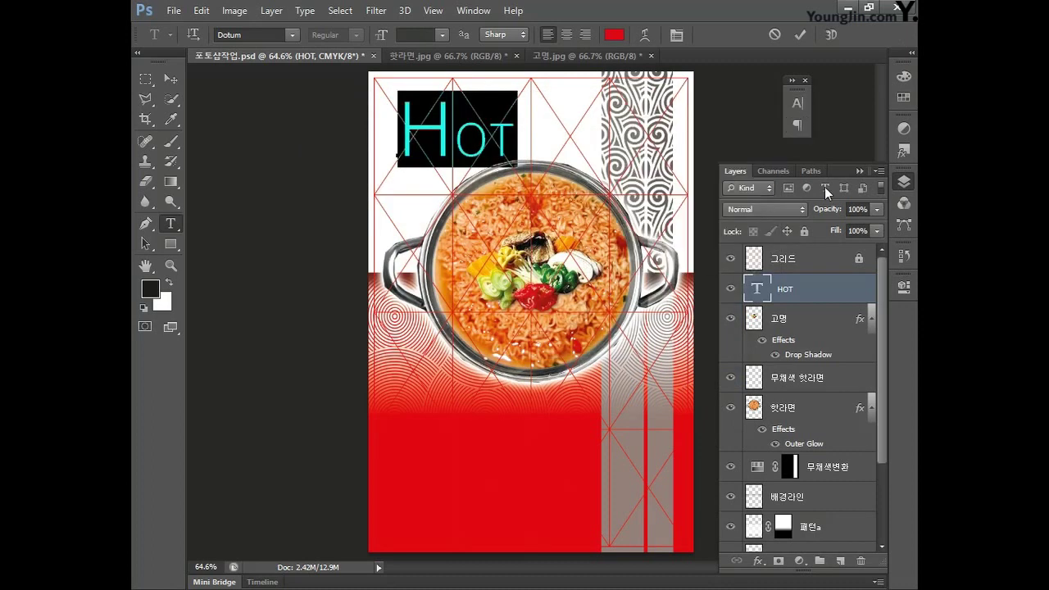
Step: Add a Stroke effect to the HOT layer with 7 px size and Outside position
left_click(832, 293)
double_click(832, 291)
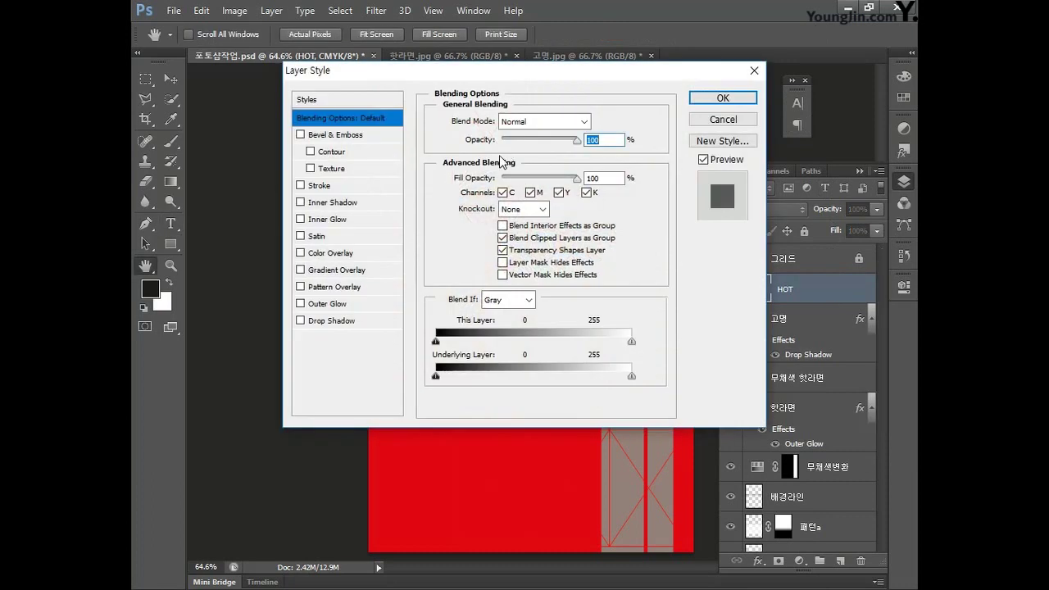
left_click(330, 187)
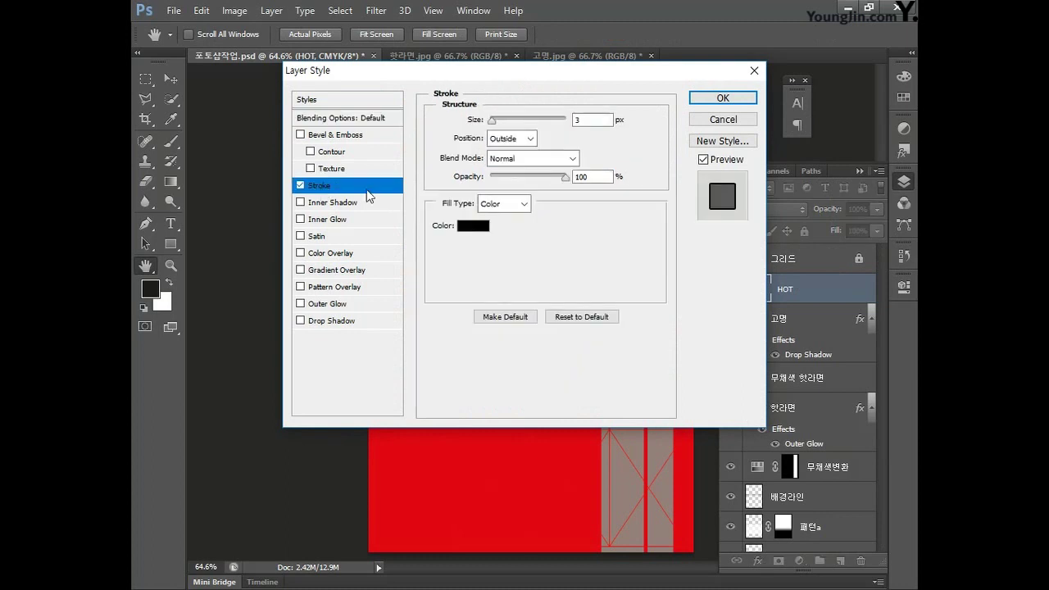
double_click(580, 120)
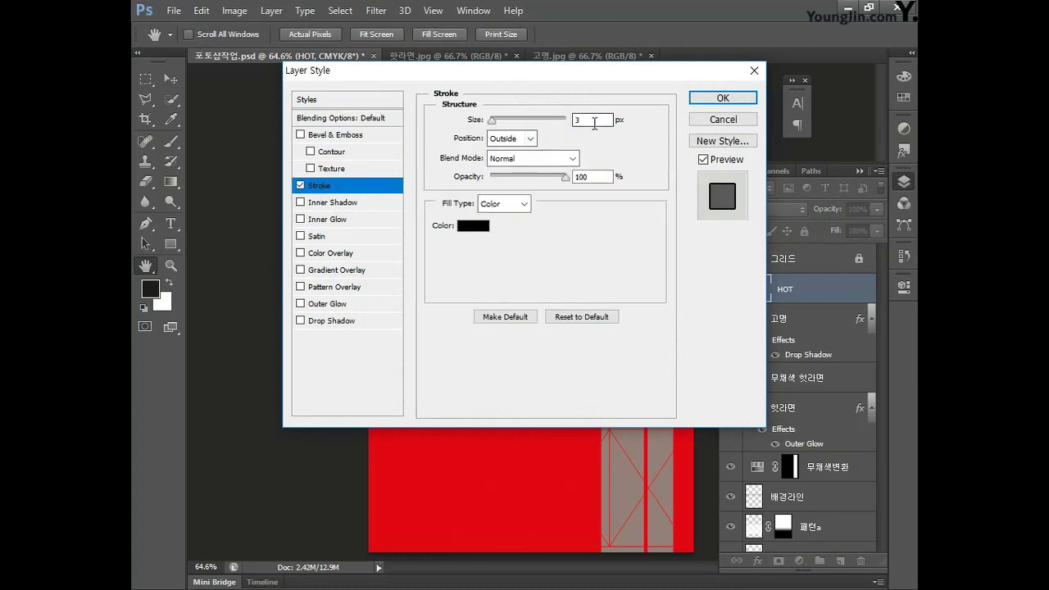
type("7")
left_click(530, 138)
left_click(508, 145)
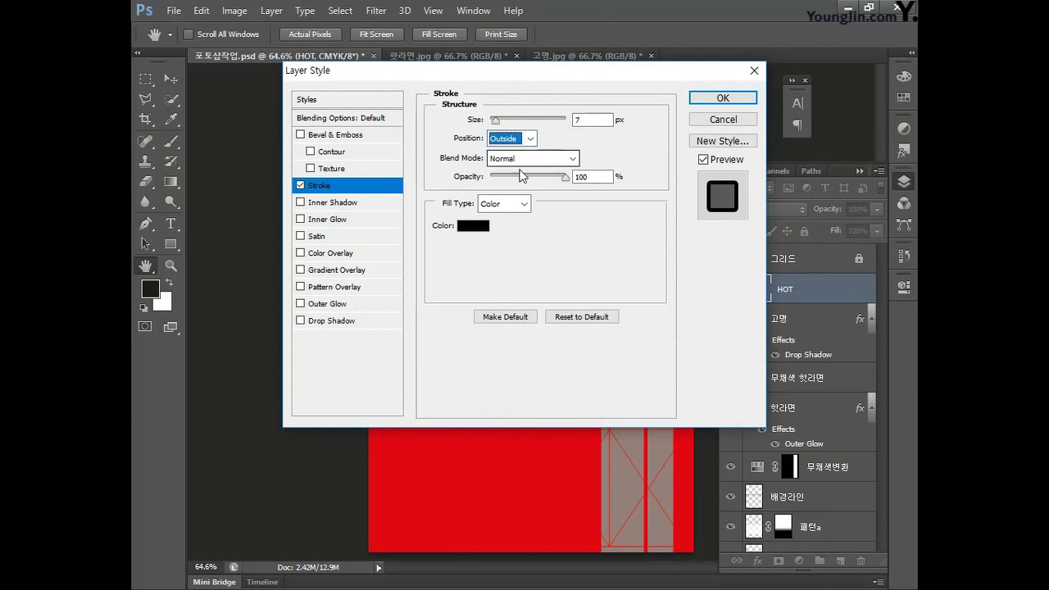
Step: Set the HOT stroke color to C 0, M 100, Y 100, K 0 and apply the layer style
left_click(475, 226)
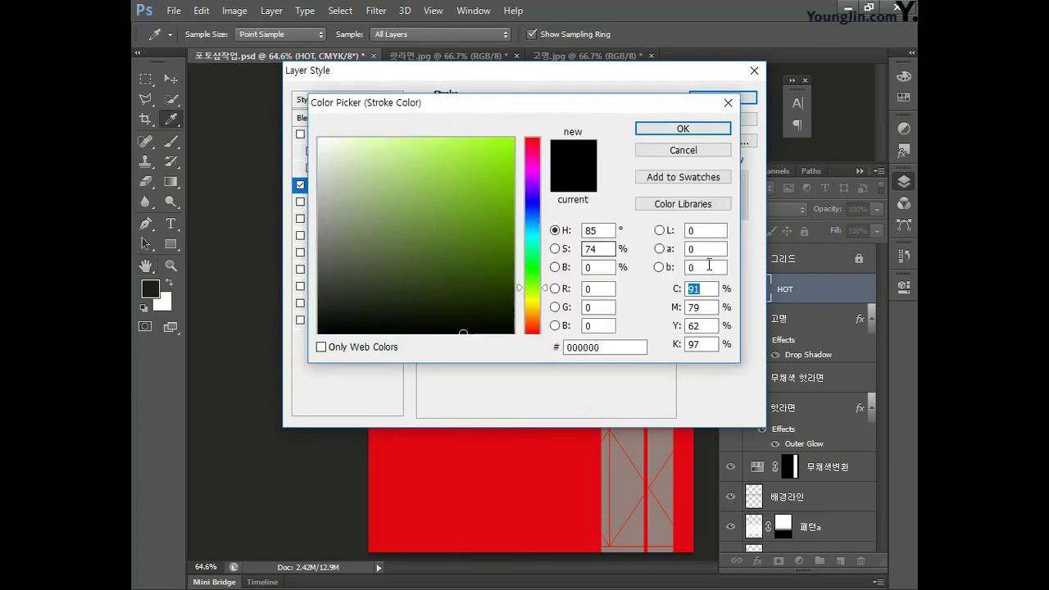
type("0")
type("100")
key("Tab")
type("100")
key("Tab")
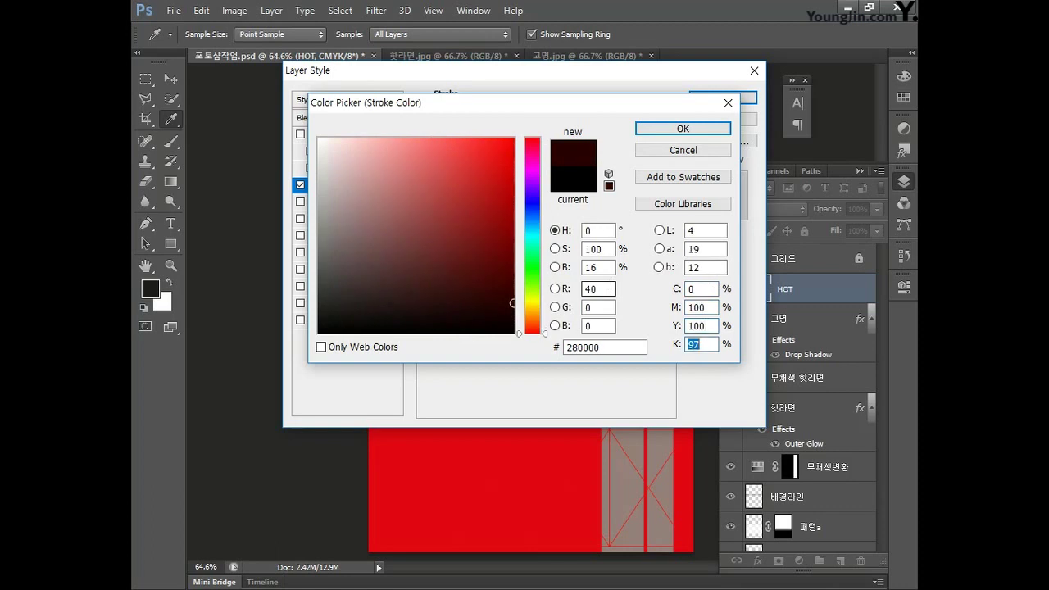
type("0")
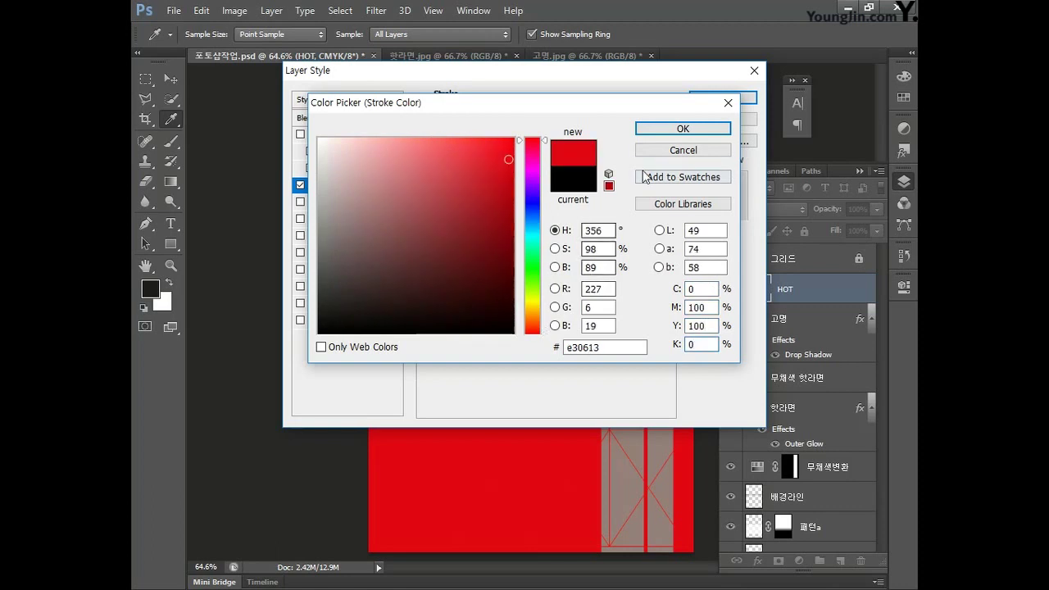
left_click(678, 131)
left_click(709, 102)
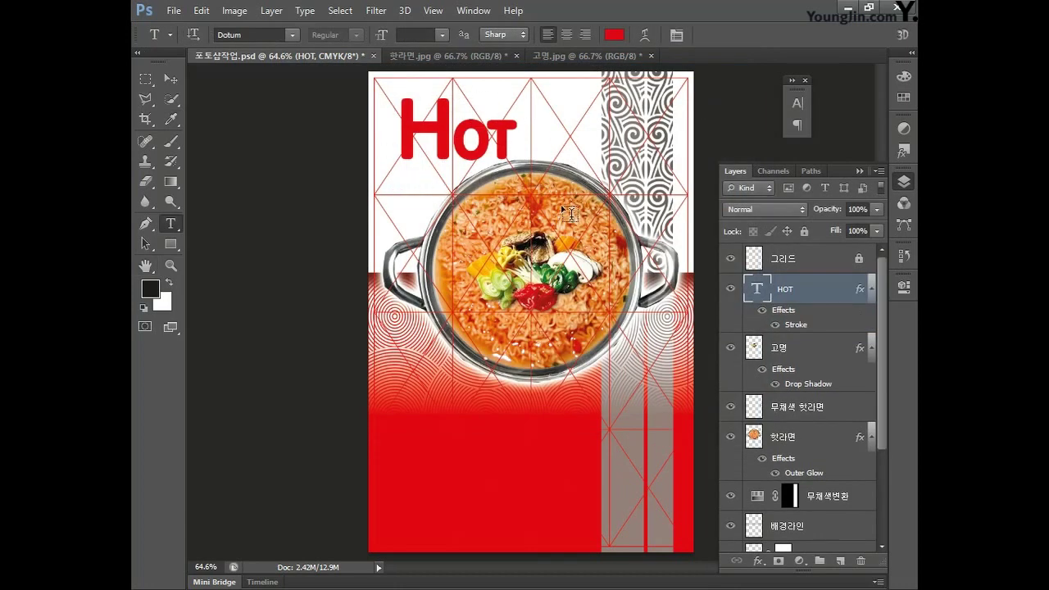
Step: Rasterize the HOT layer's style and create a new layer named HOT 테두리 directly below it
right_click(814, 293)
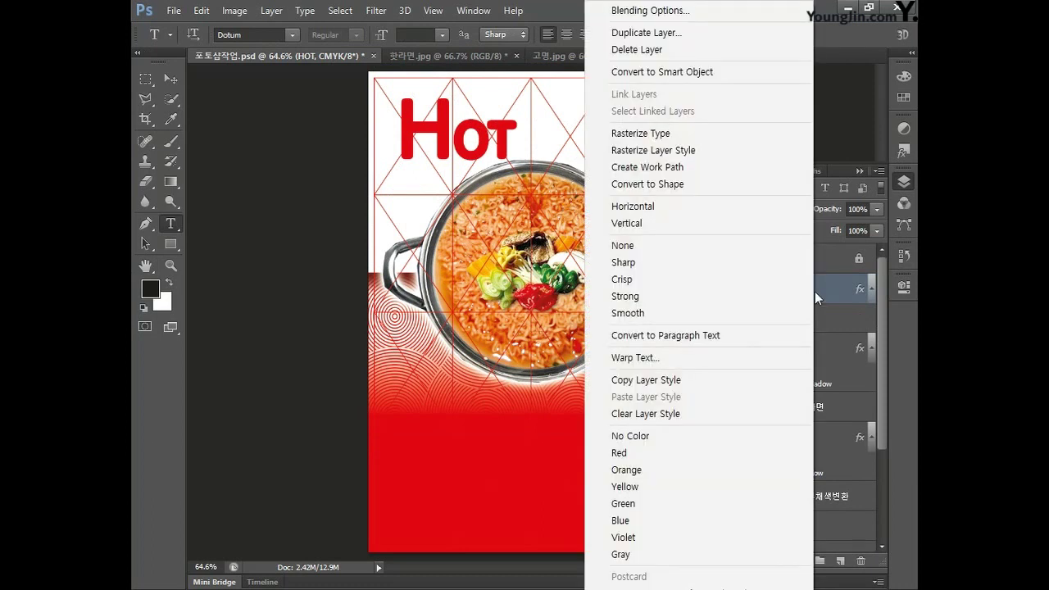
left_click(691, 152)
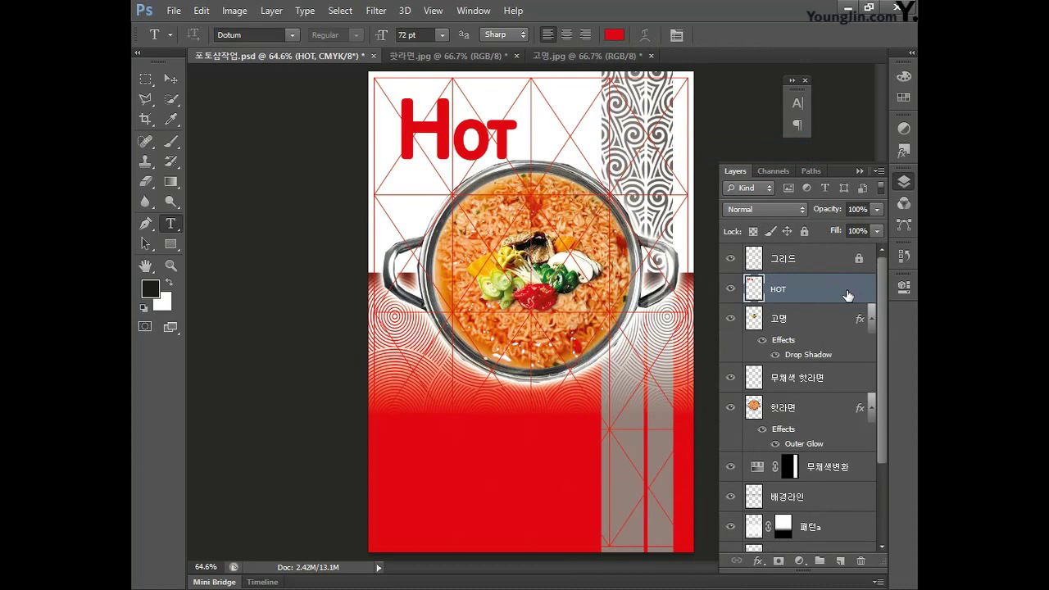
left_click(839, 560)
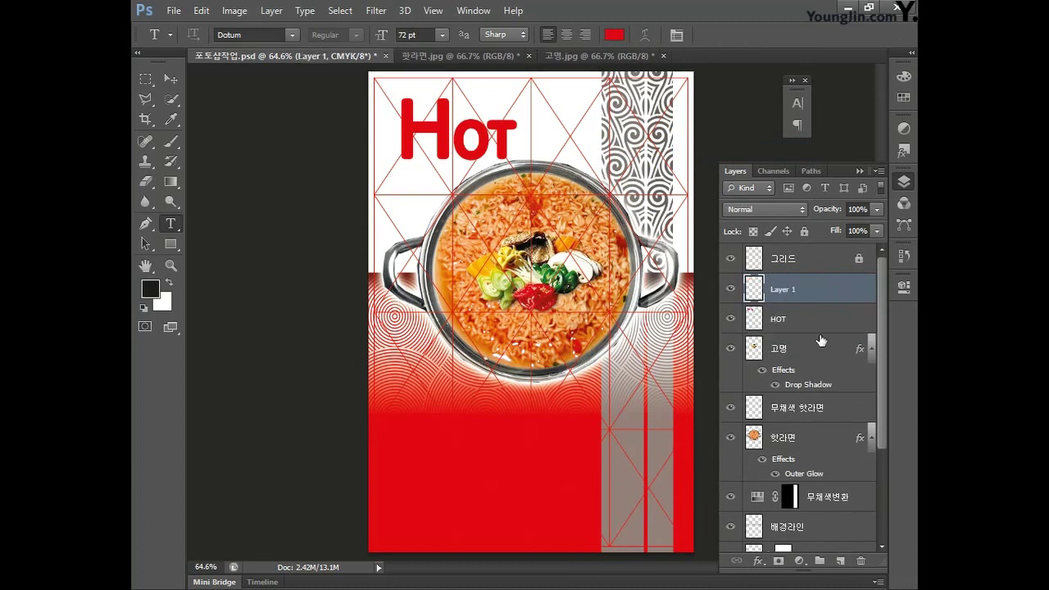
left_click_drag(829, 293, 829, 332)
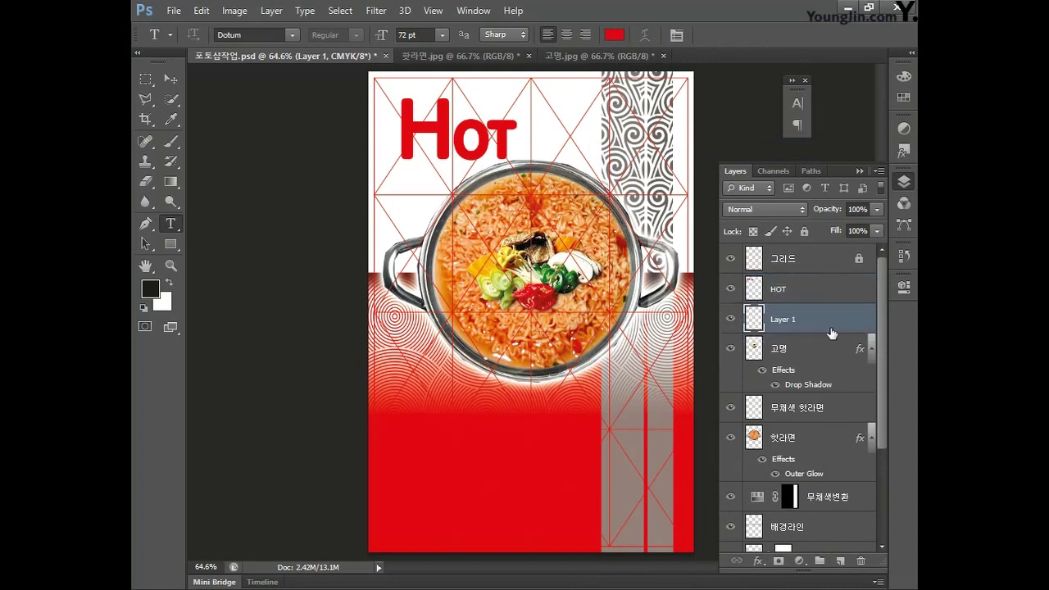
double_click(785, 319)
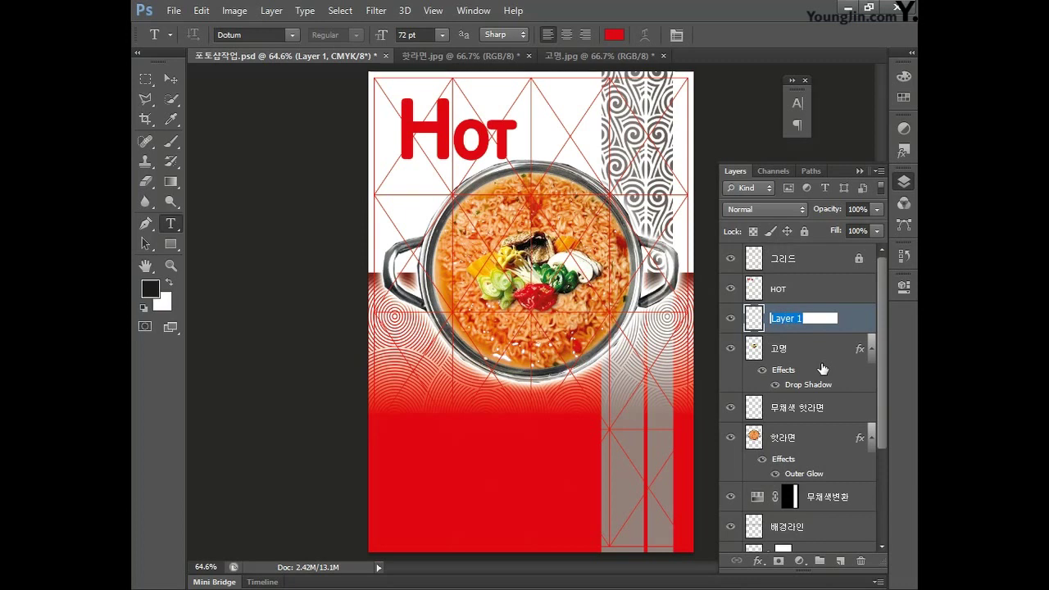
key("BackSpace")
type("HOT 테두리")
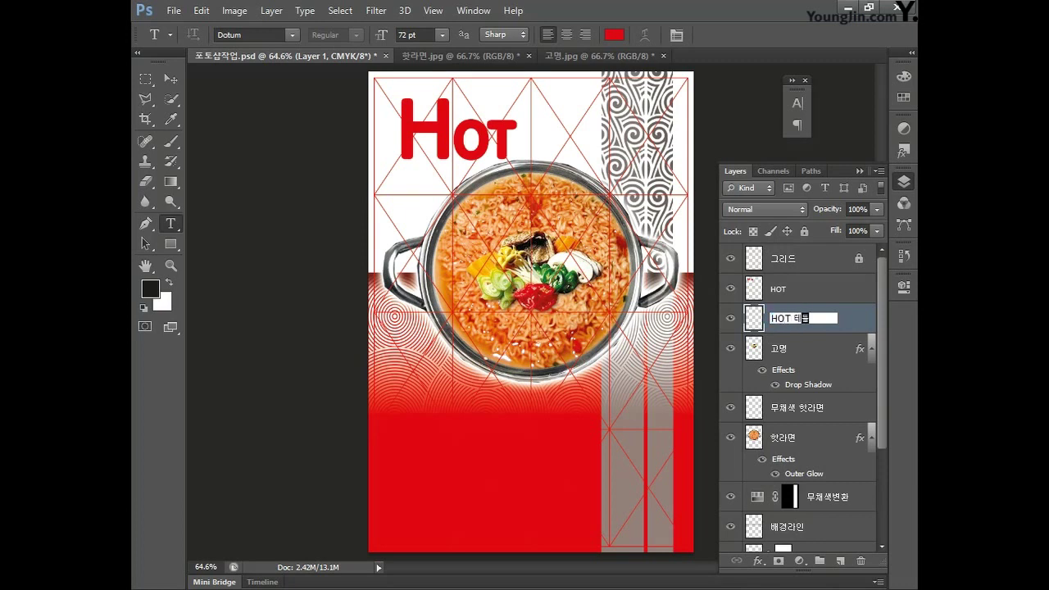
key("Return")
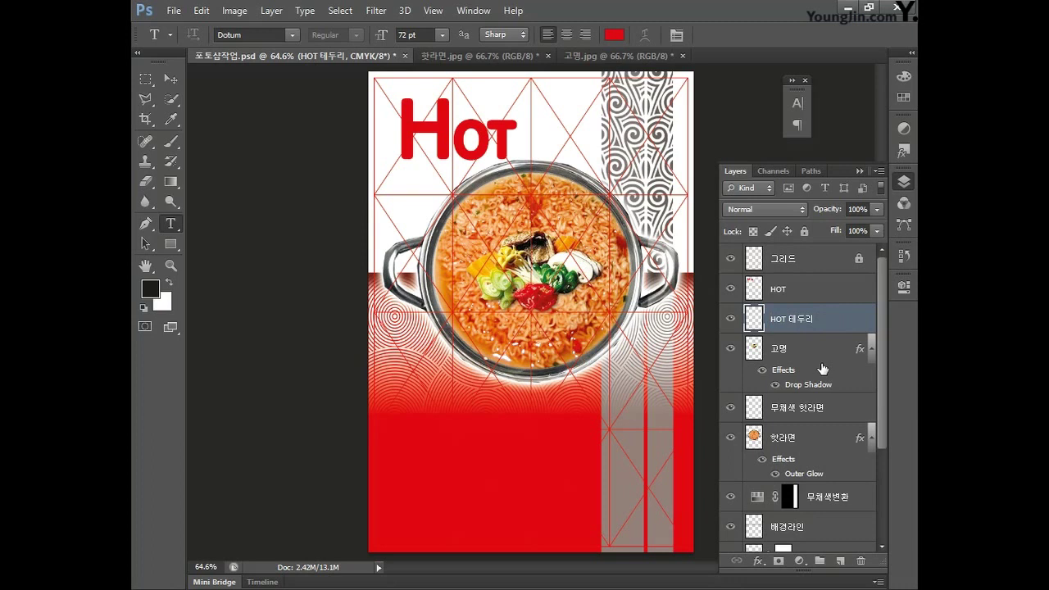
Step: Load the outline of the HOT lettering as a selection and expand it by 5 pixels
left_click(754, 291, "ctrl")
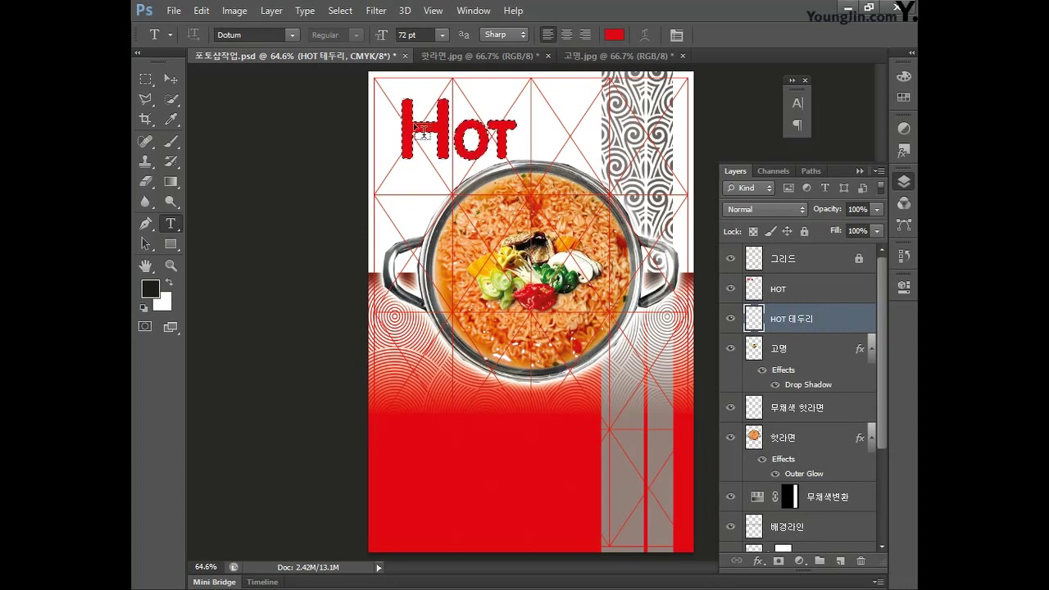
left_click(340, 11)
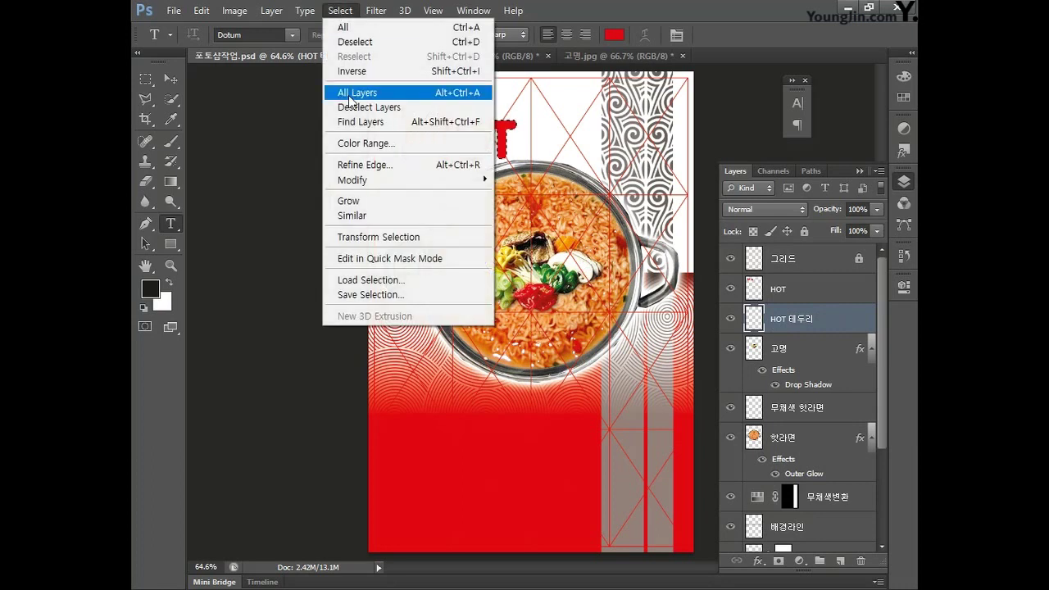
mouse_move(349, 180)
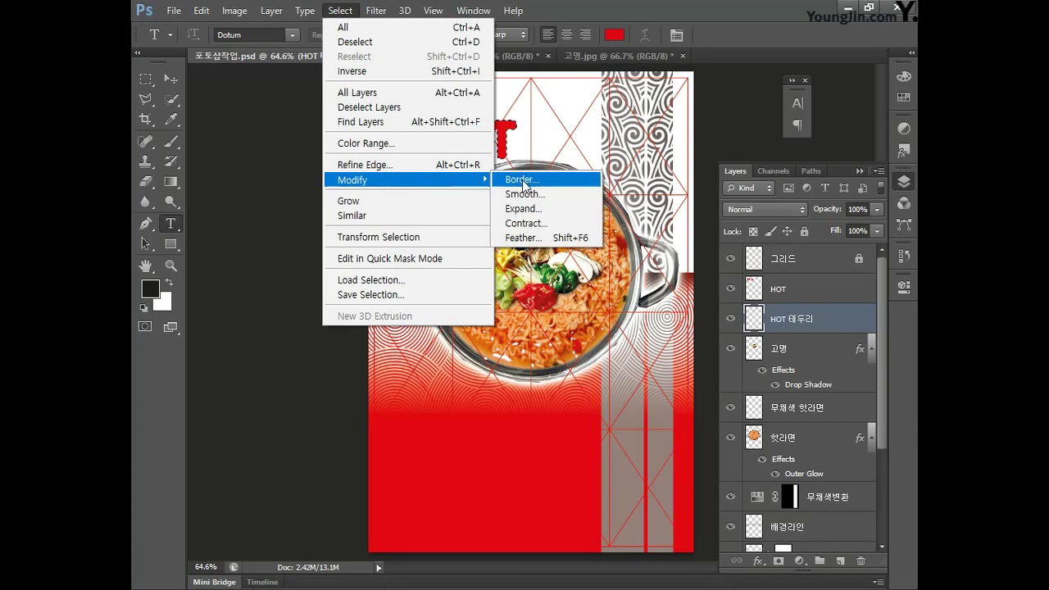
left_click(525, 209)
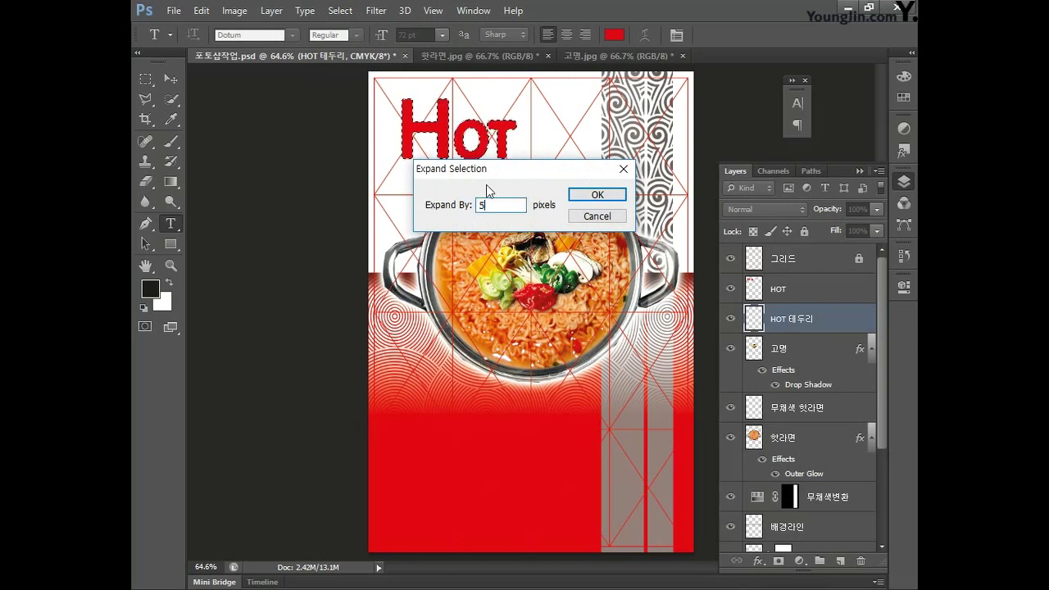
left_click(601, 195)
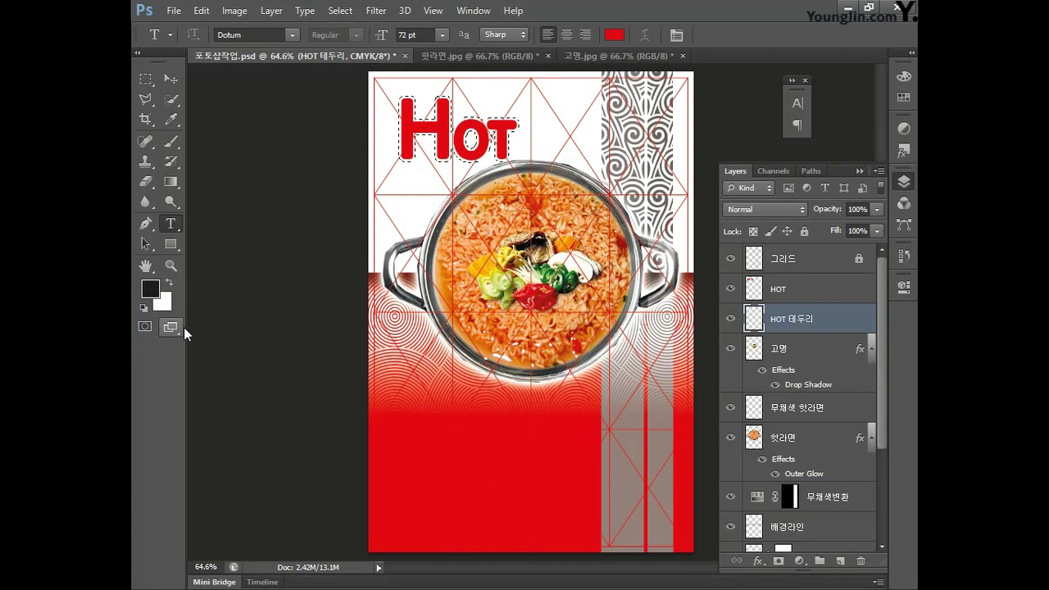
Step: Add a Drop Shadow with 5 px distance and 3 px size to the HOT 테두리 layer and clear the selection
double_click(838, 321)
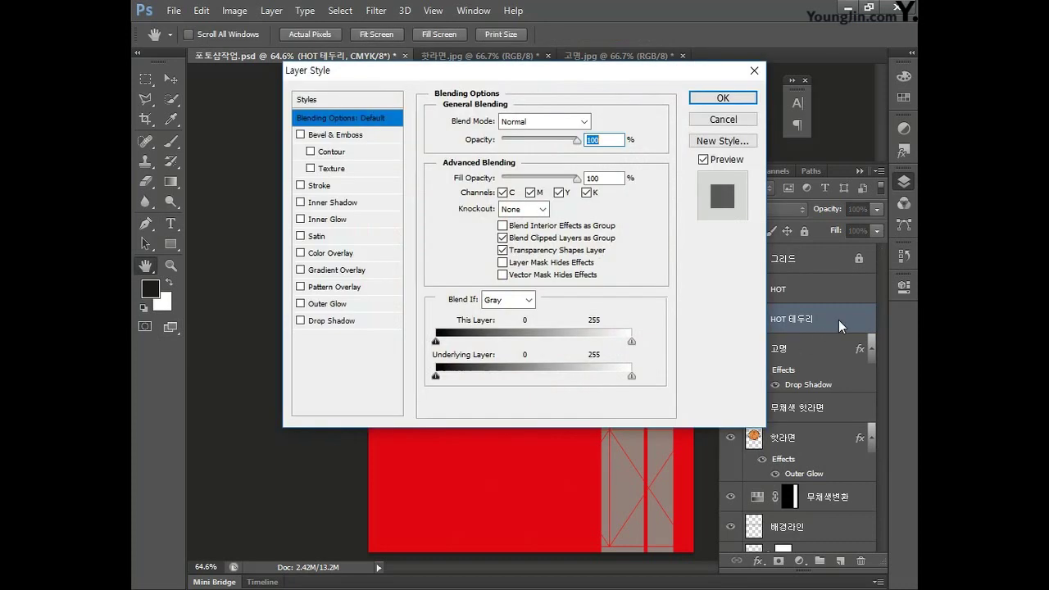
left_click(341, 323)
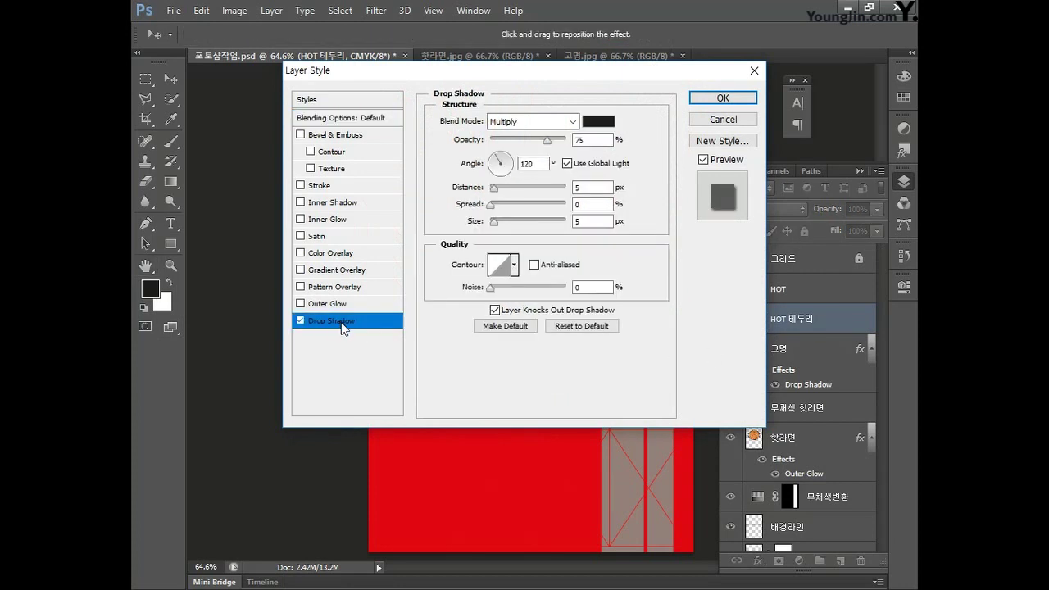
left_click(590, 187)
left_click(590, 221)
type("3")
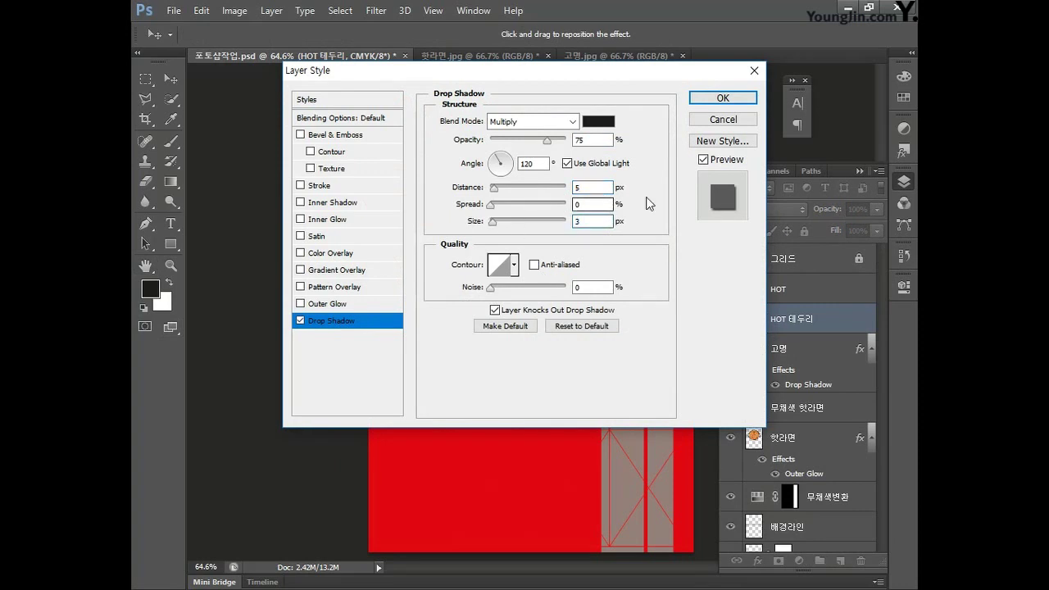
left_click(737, 99)
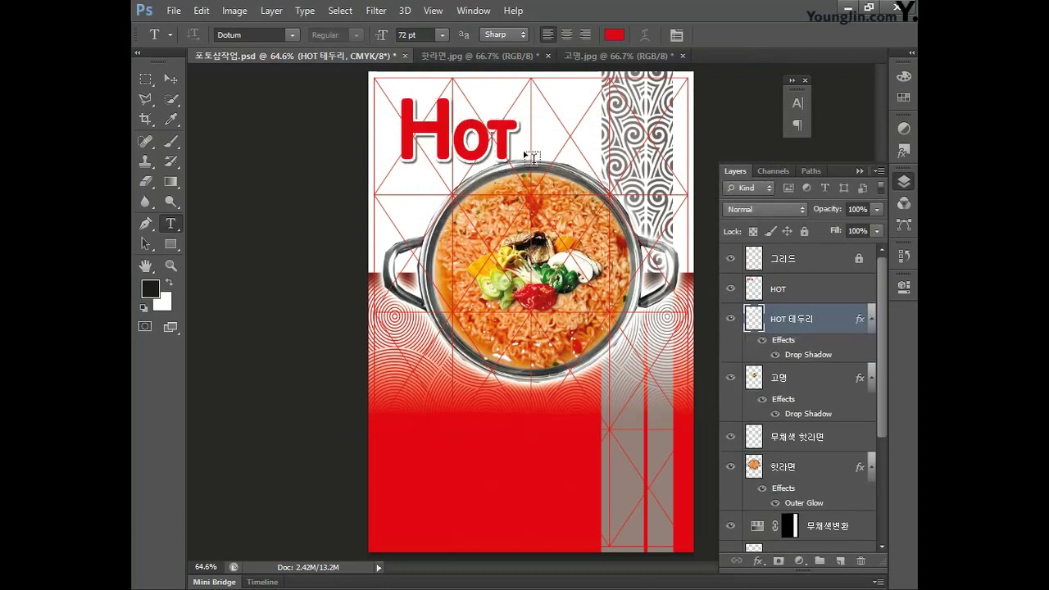
key("ctrl+d")
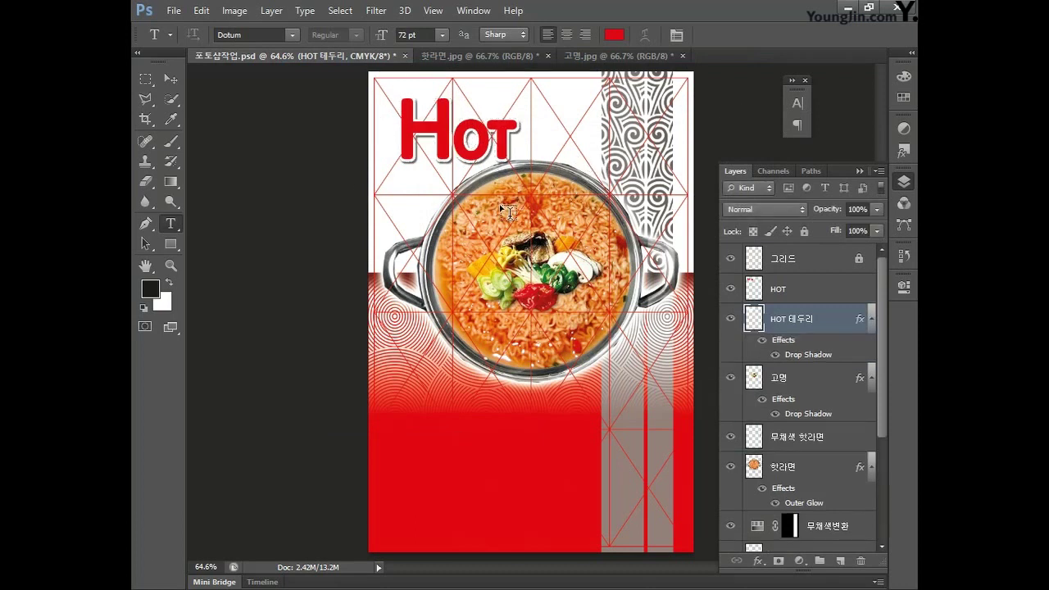
Step: Add an Inner Shadow with 4 px distance and 3 px size to the HOT layer
left_click(829, 297)
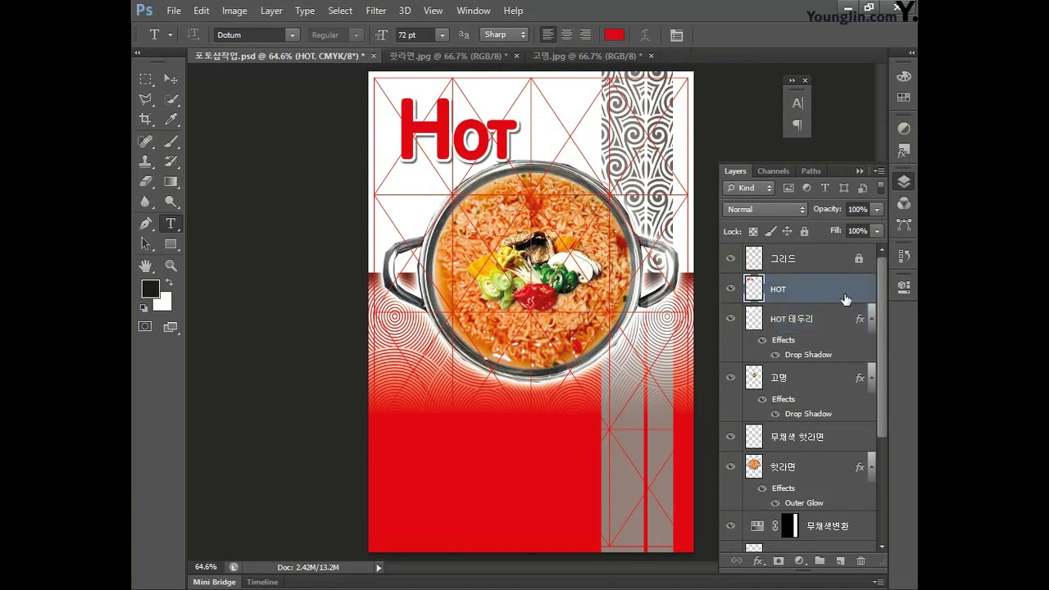
double_click(843, 293)
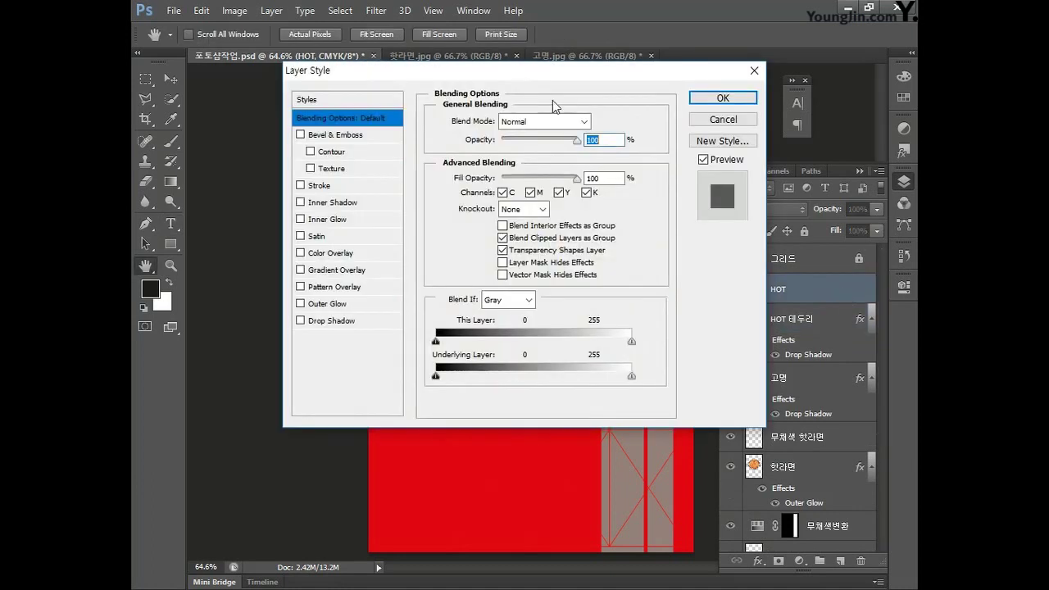
left_click_drag(547, 80, 546, 189)
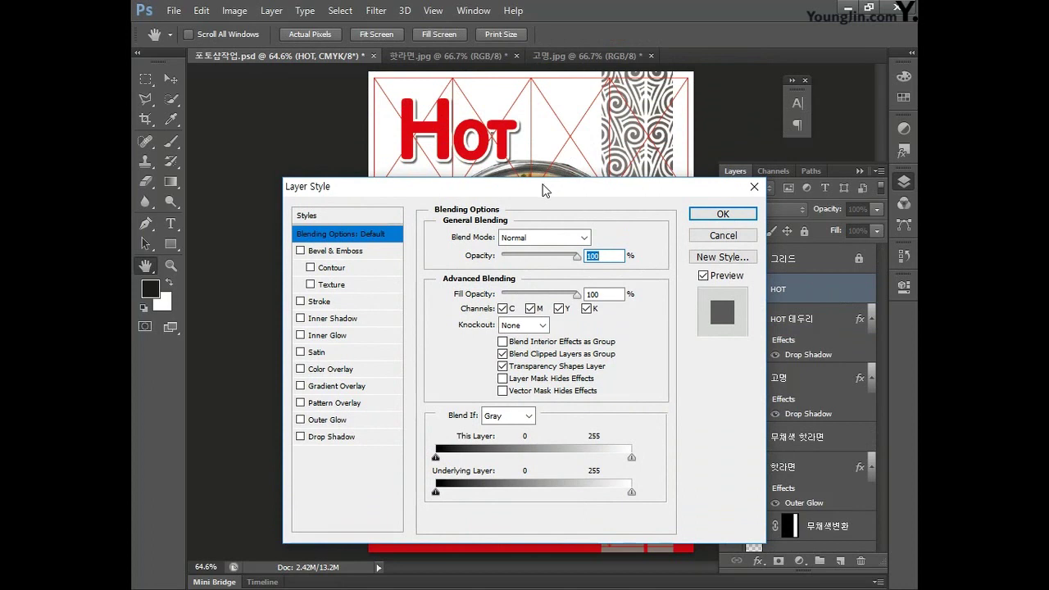
left_click(336, 320)
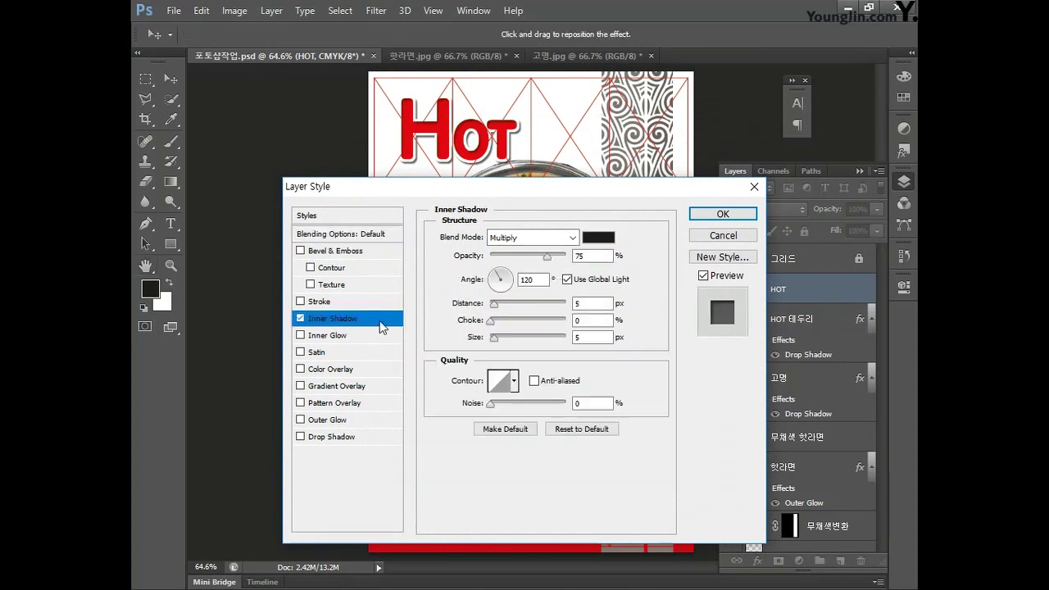
left_click(592, 304)
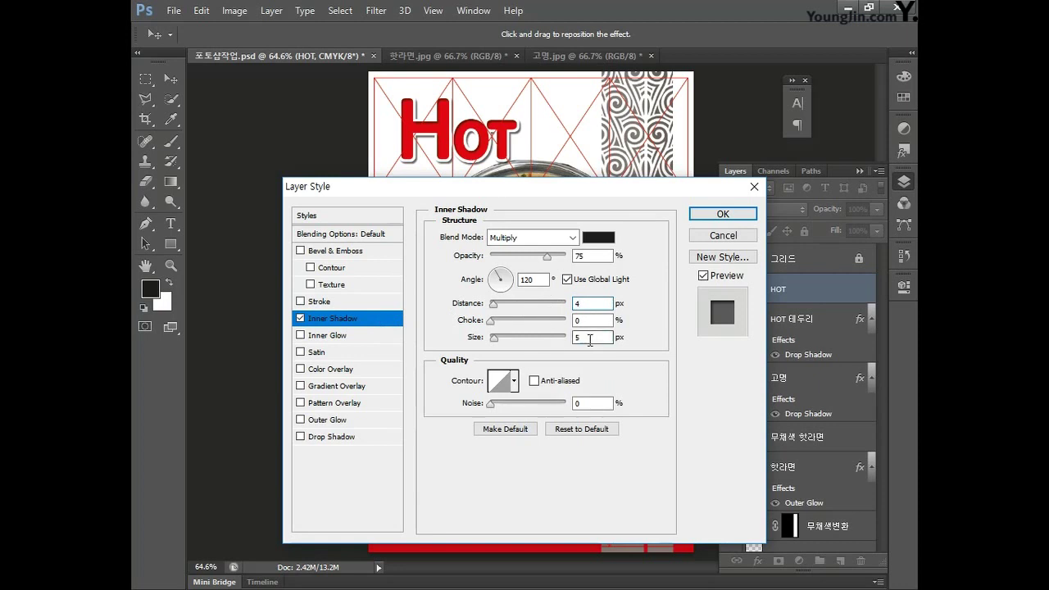
type("3")
left_click(710, 216)
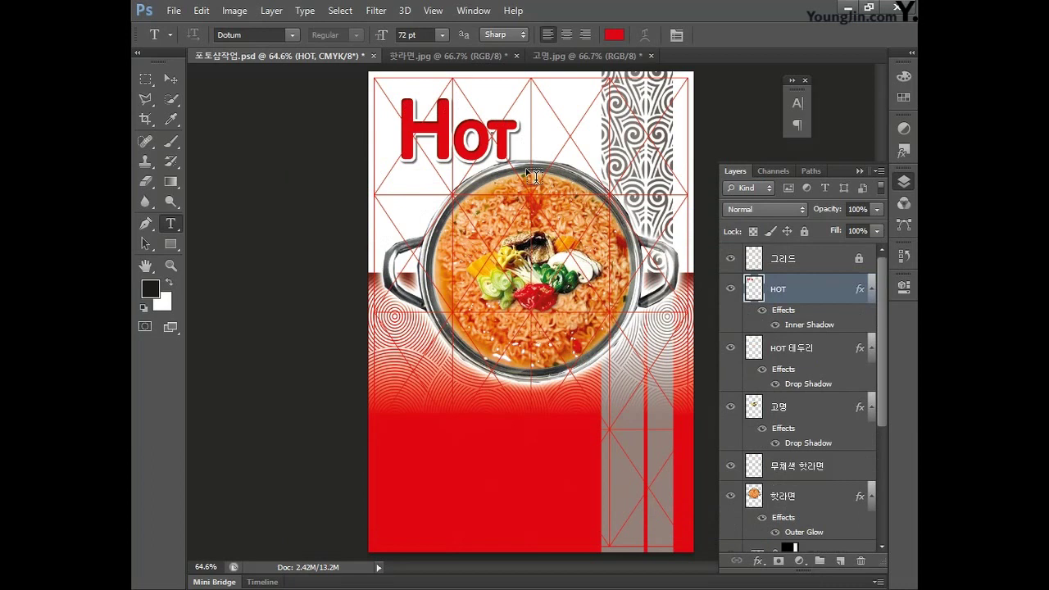
Step: Draw a circular path around the pot's rim with the Ellipse tool in Path mode
left_click(175, 245)
left_click(247, 271)
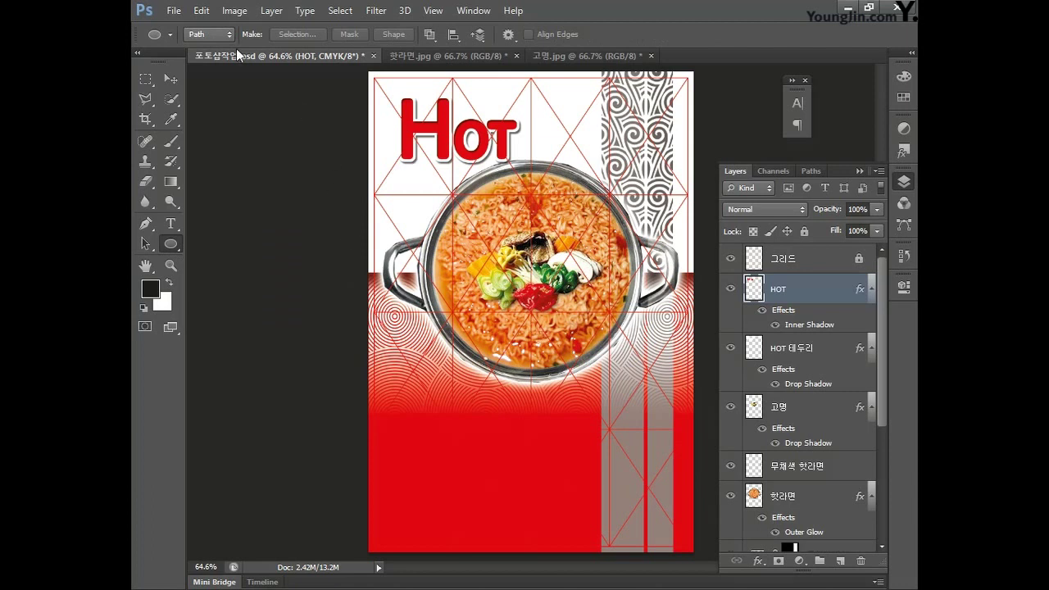
left_click(209, 34)
left_click(211, 59)
left_click_drag(426, 182, 645, 393)
Step: Move the HOT and HOT 테두리 layers slightly upward together
left_click(791, 347, "shift")
left_click(170, 78)
key("shift+Up")
key("shift+Up")
left_click(803, 294)
left_click(170, 243)
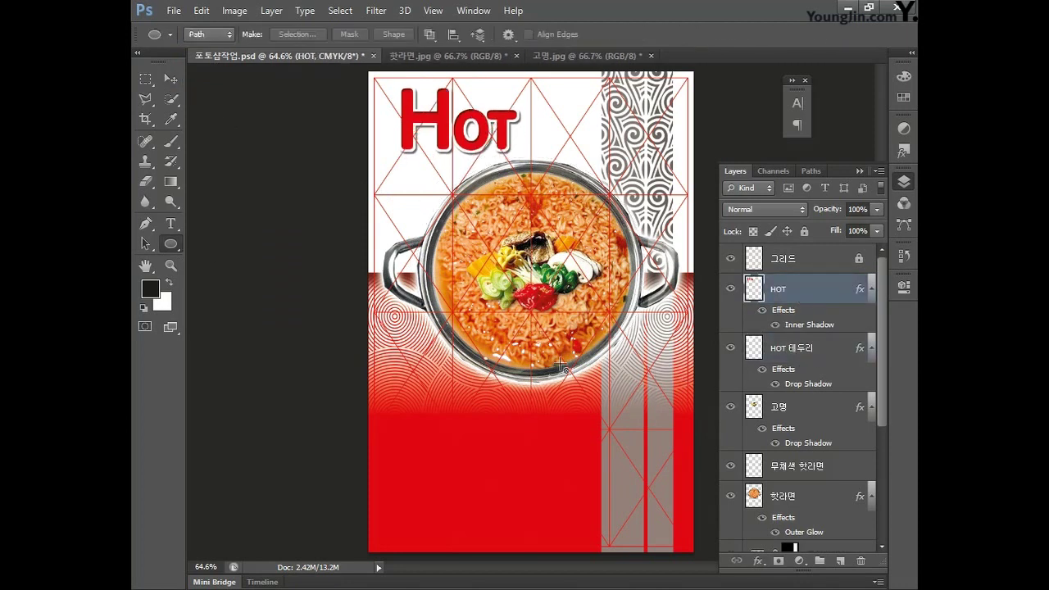
Step: Add the text "ramen" along the upper part of the circular path around the pot
left_click(171, 223)
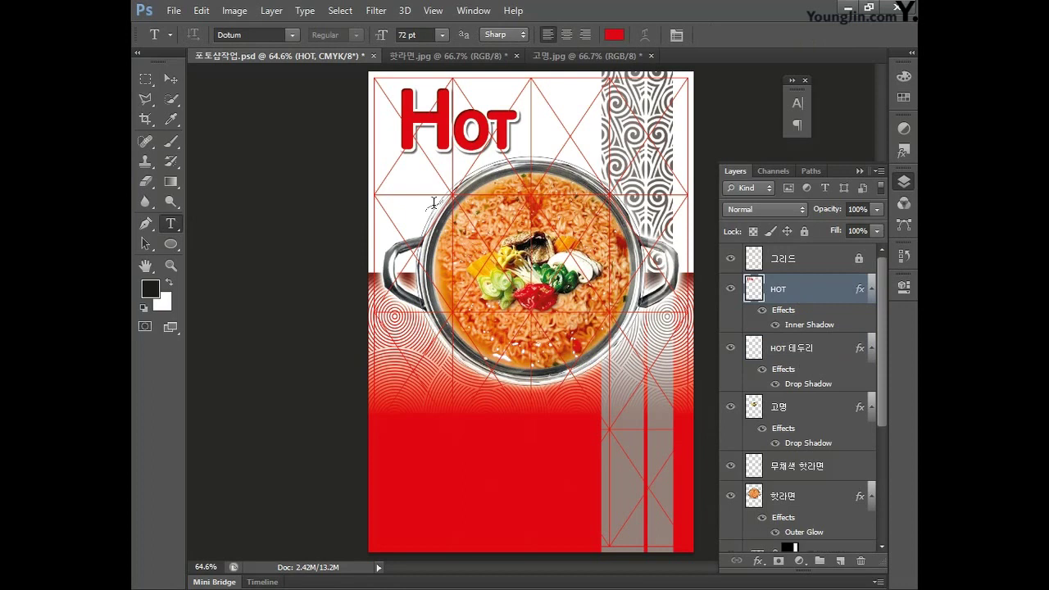
left_click(497, 160)
type("ramen")
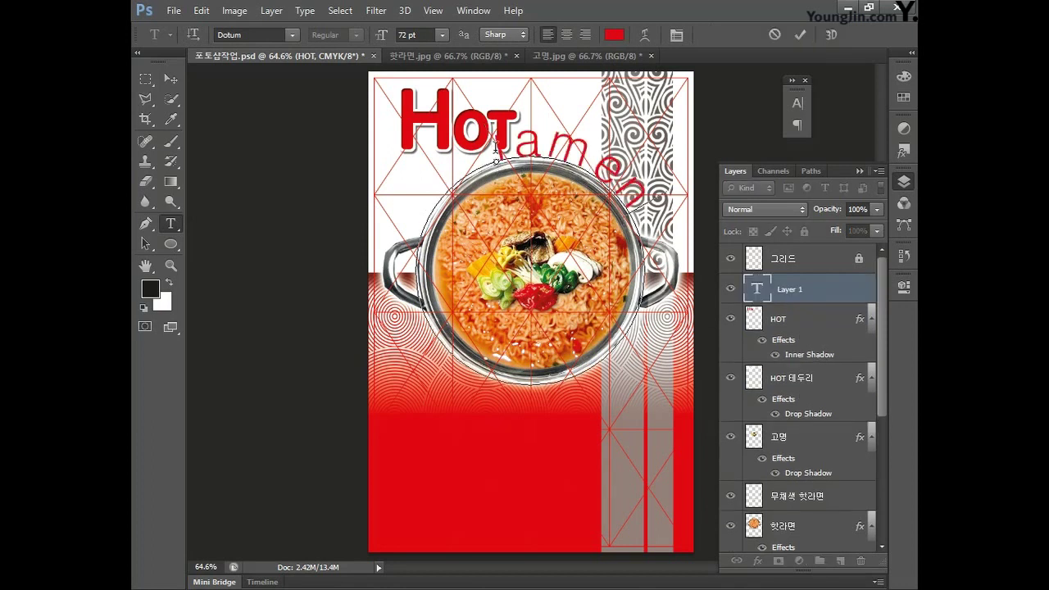
Step: Format the ramen text at 48 pt in the Haan YHead B font
left_click_drag(495, 147, 647, 199)
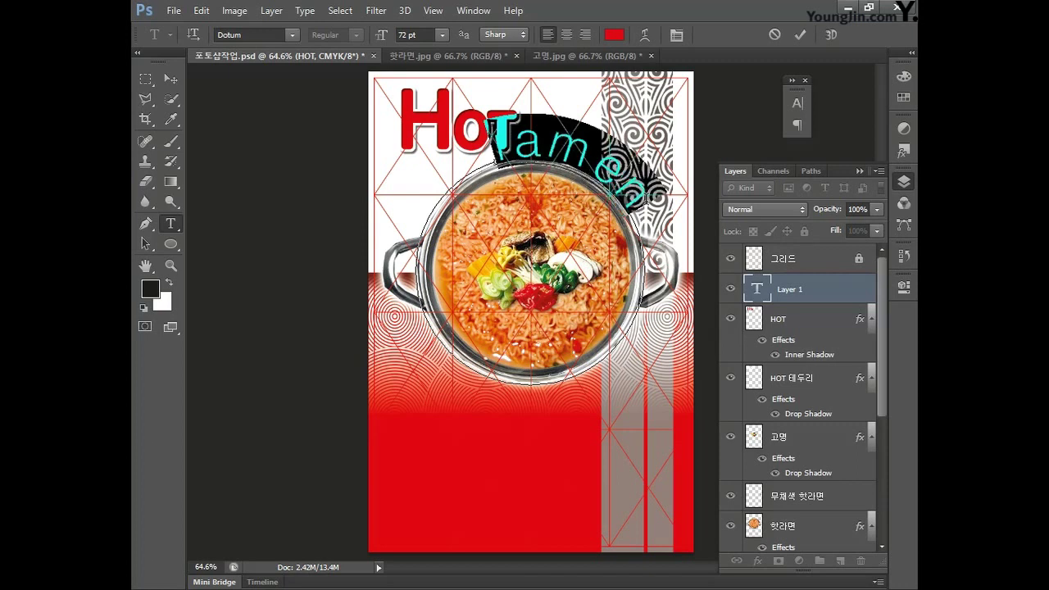
left_click(795, 106)
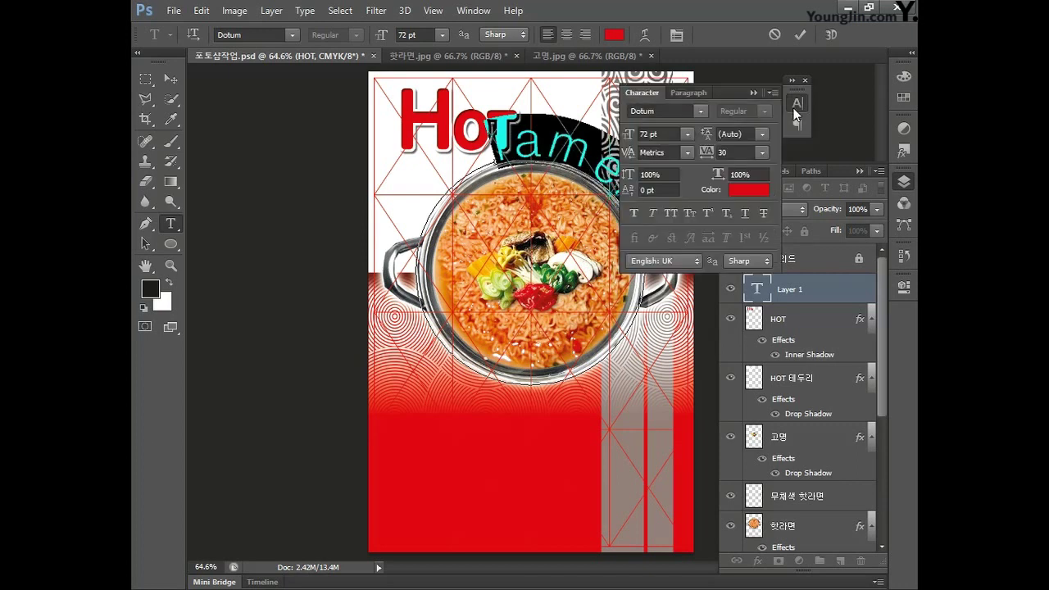
left_click(686, 134)
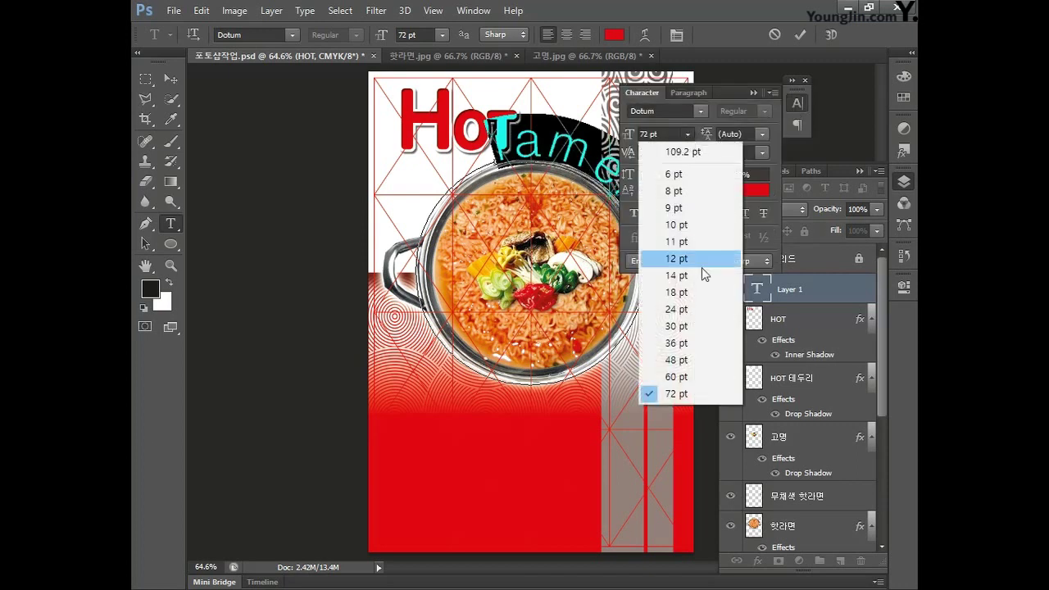
left_click(676, 377)
left_click(686, 134)
left_click(676, 360)
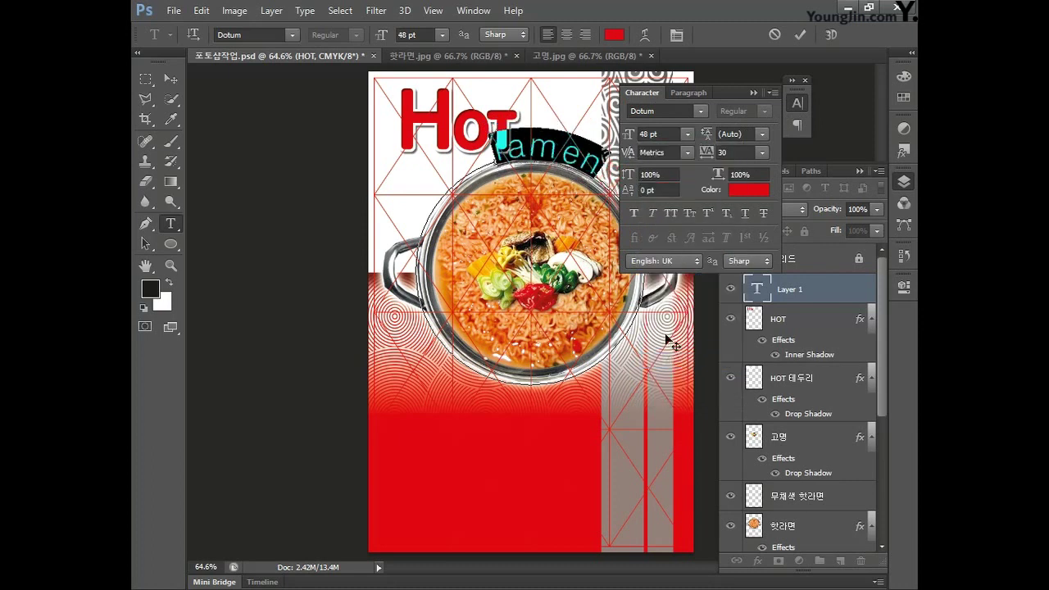
left_click(701, 110)
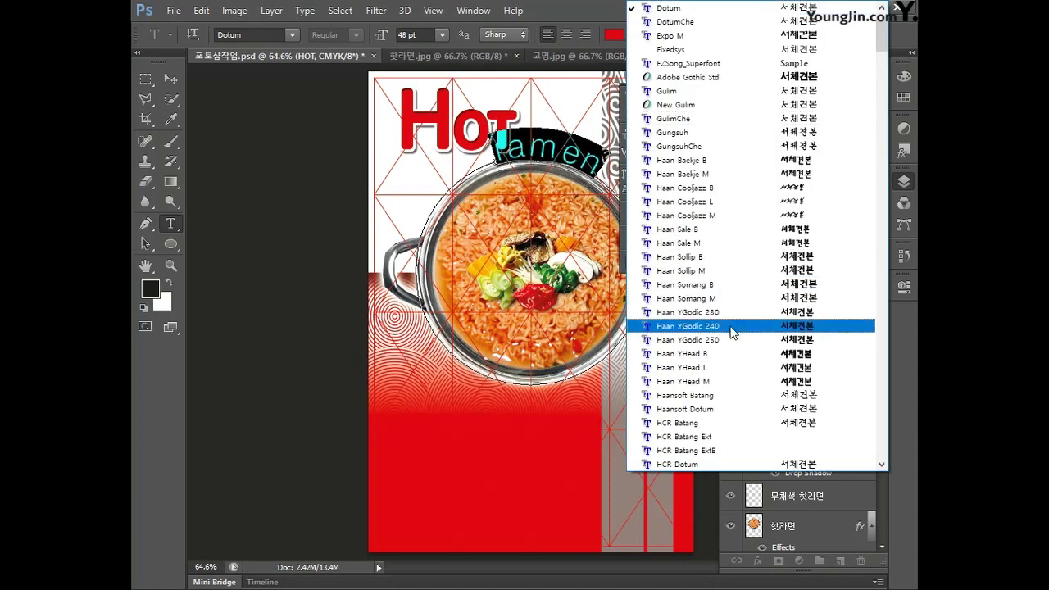
left_click(729, 353)
Step: Color the ramen text yellow with C 0, M 0, Y 100, K 0 and set its tracking to -20
left_click(748, 190)
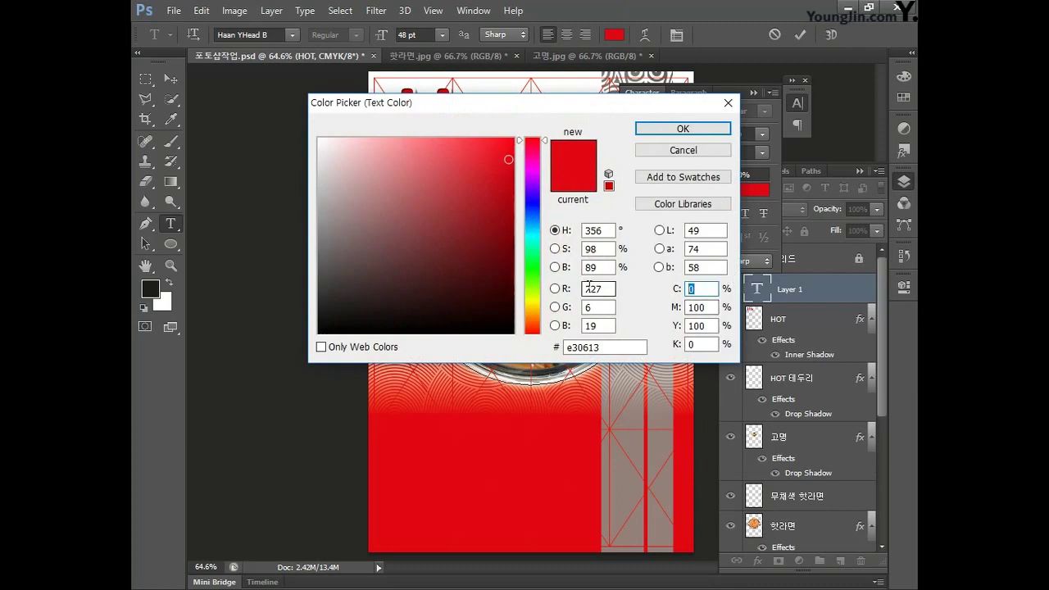
key("Tab")
type("0")
key("Tab")
type("100")
key("Return")
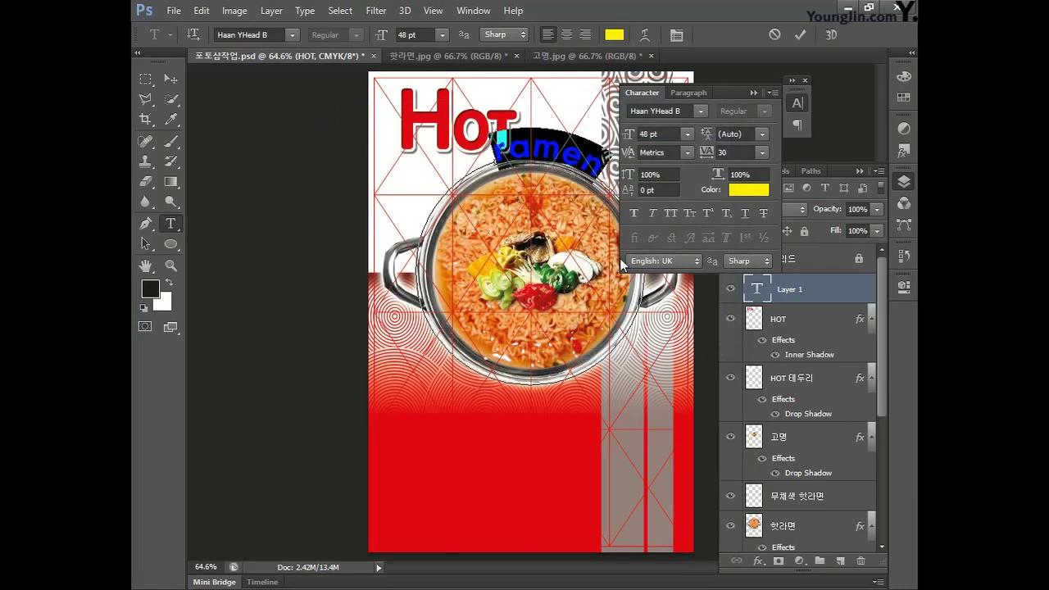
left_click(733, 153)
type("-20")
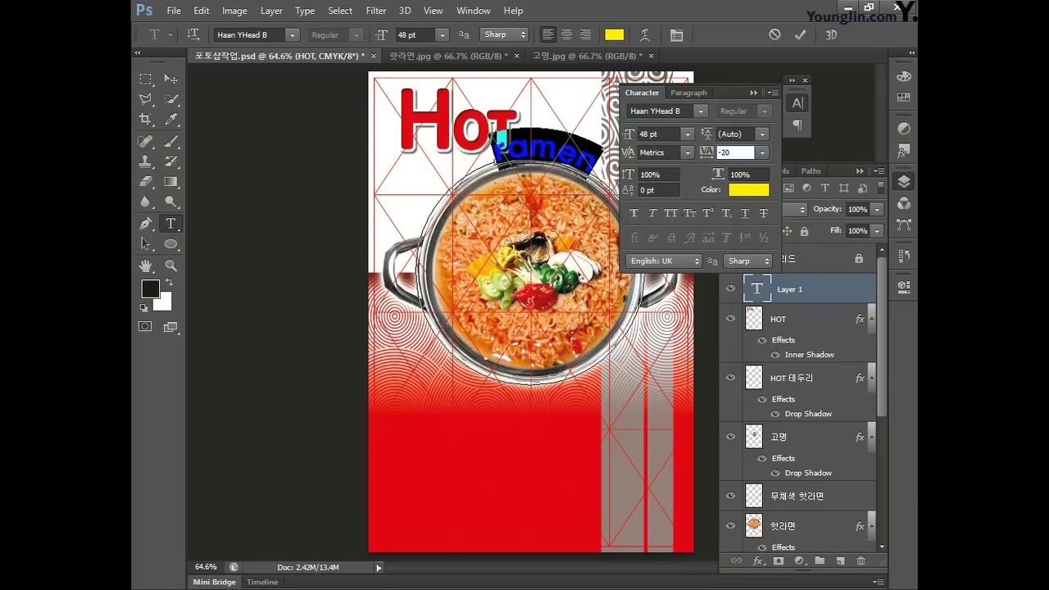
key("Return")
Step: Move the HOT and HOT 테두리 layers left together, clear of the ramen text
left_click(811, 319)
left_click(811, 377, "shift")
key("v")
left_click_drag(449, 147, 427, 156)
Step: Reduce the ramen text's font size to 42 pt
left_click(788, 288)
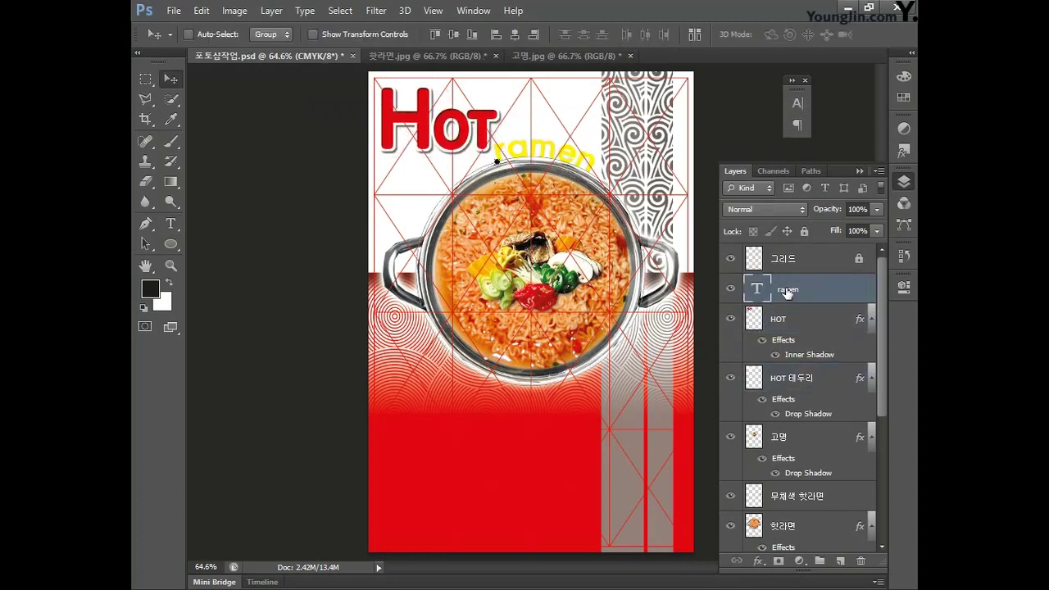
key("t")
double_click(497, 156)
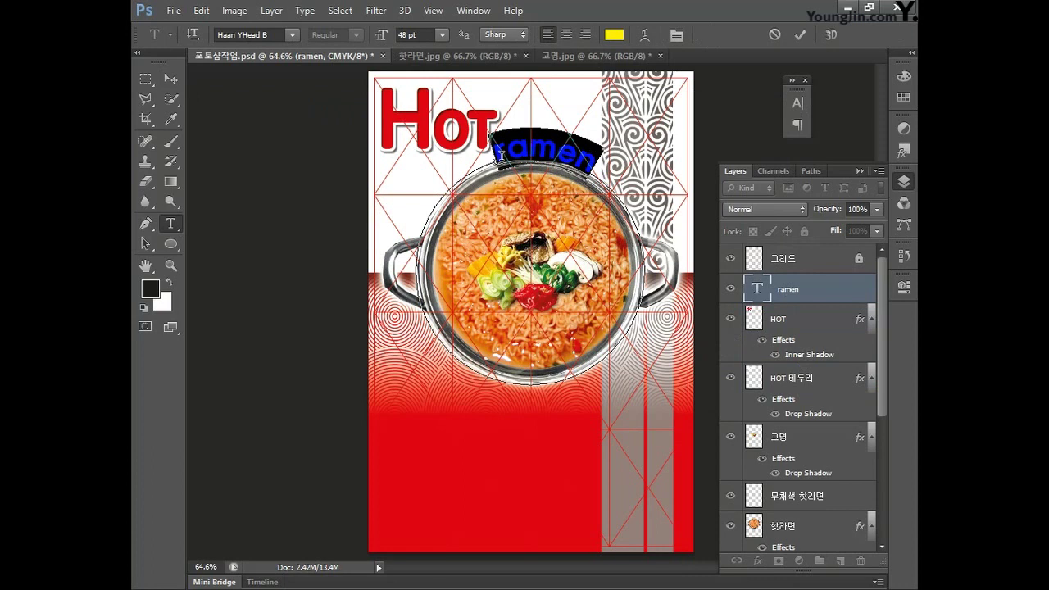
left_click(796, 103)
left_click(656, 134)
type("42")
key("Return")
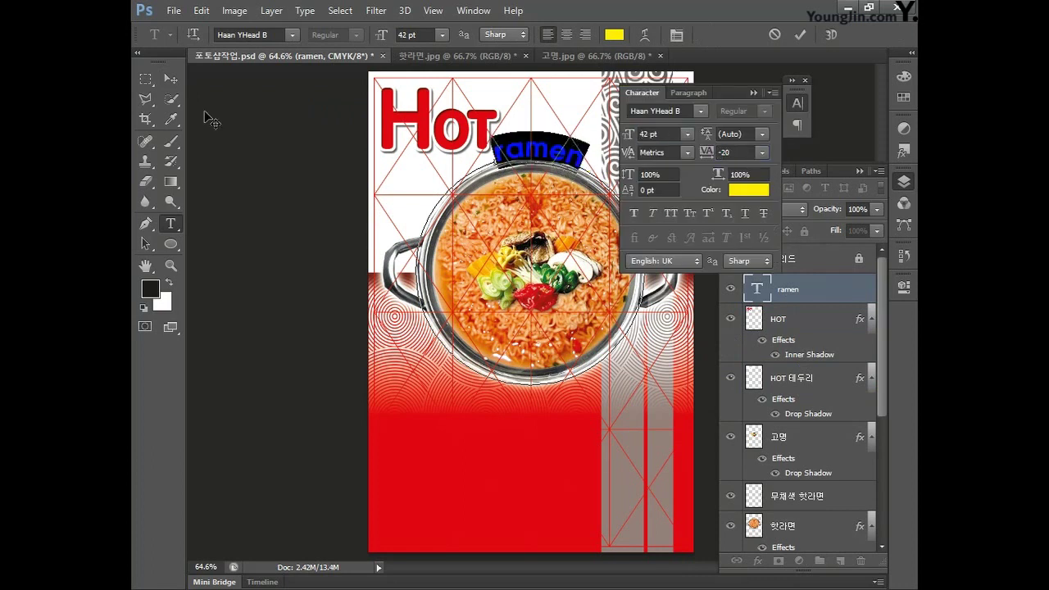
left_click(170, 79)
left_click(797, 103)
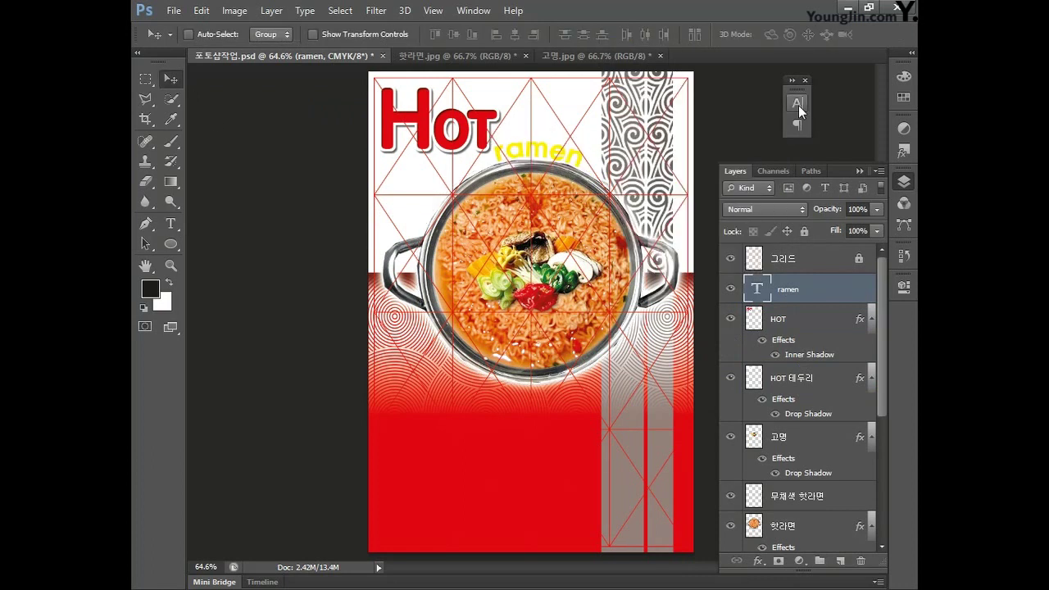
Step: Add a 1 px stroke layer effect positioned outside the ramen text
double_click(830, 291)
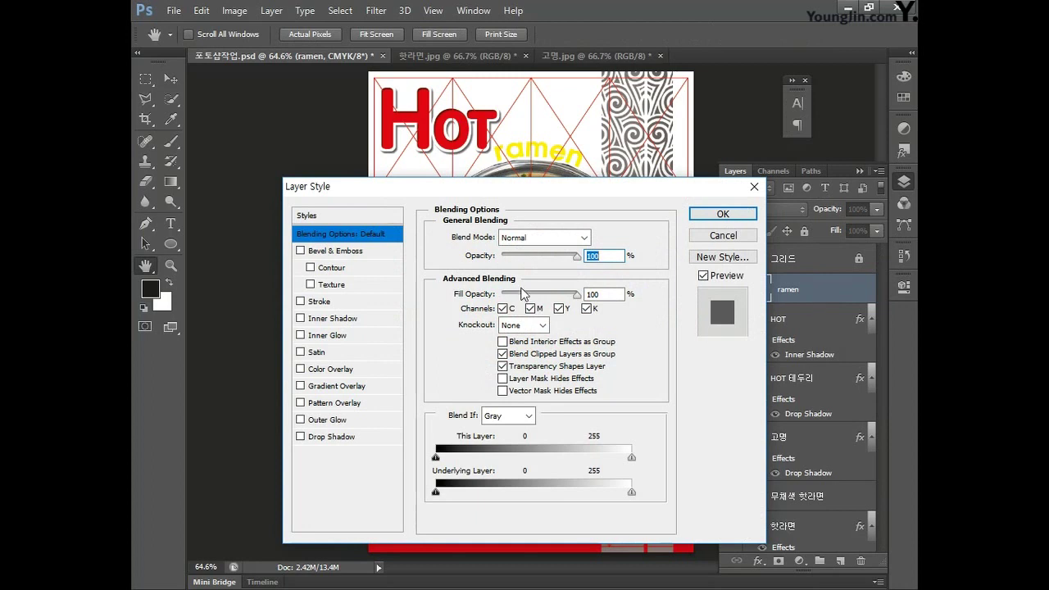
left_click(322, 305)
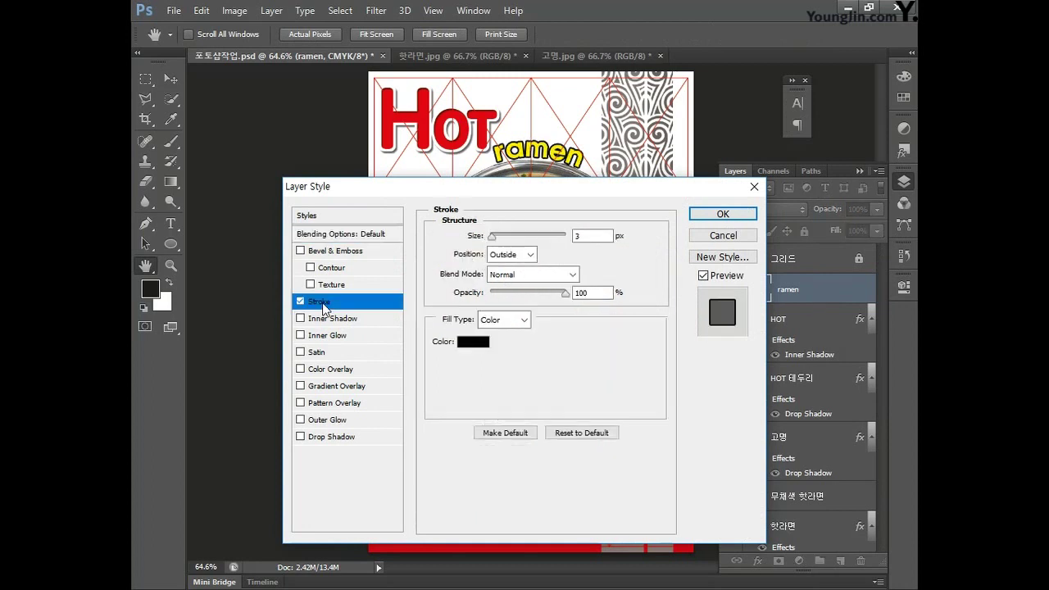
double_click(591, 236)
type("1")
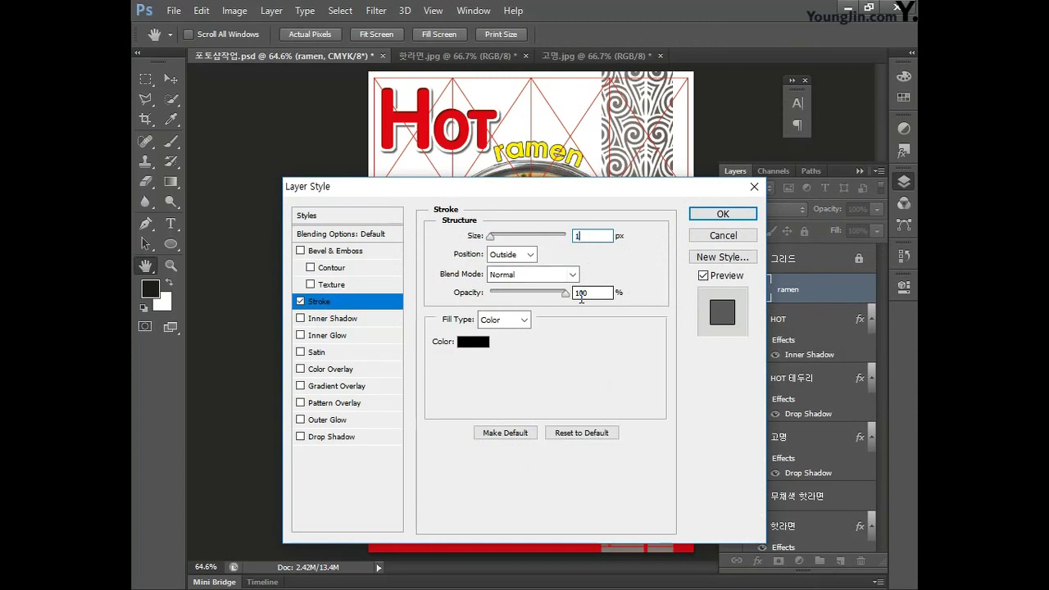
left_click(529, 254)
left_click(513, 275)
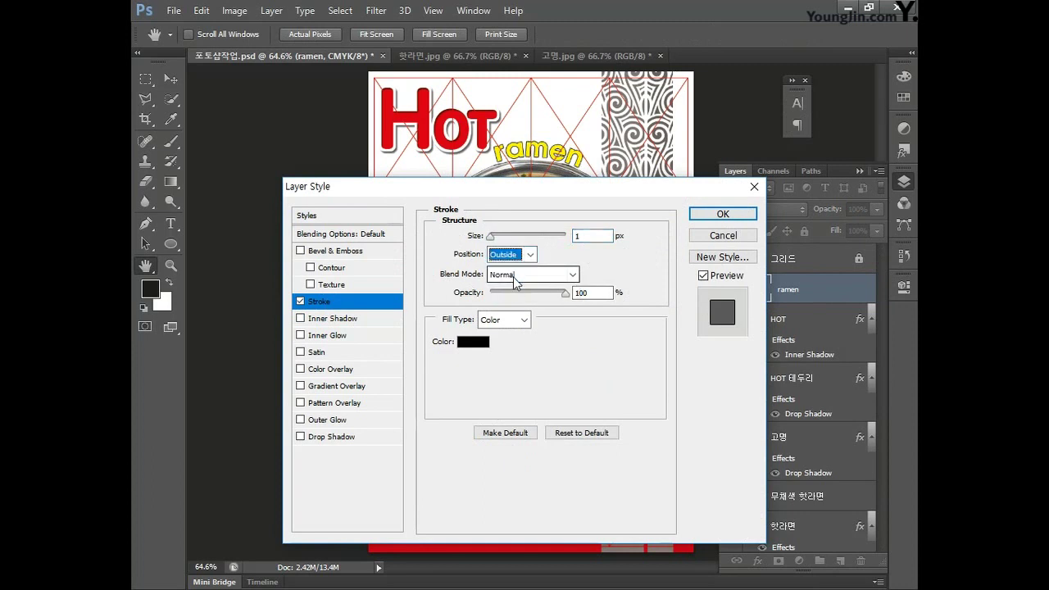
Step: Color the ramen text's stroke red with C 0, M 100, Y 100, K 0 and apply the layer style
left_click(473, 341)
type("0")
type("100")
key("Tab")
type("100")
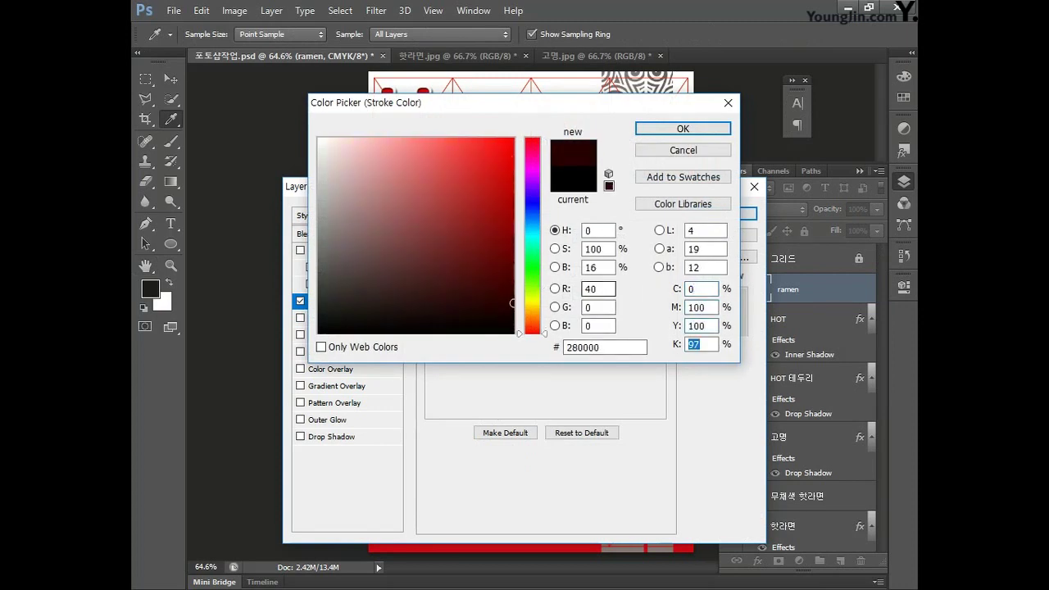
key("Tab")
type("0")
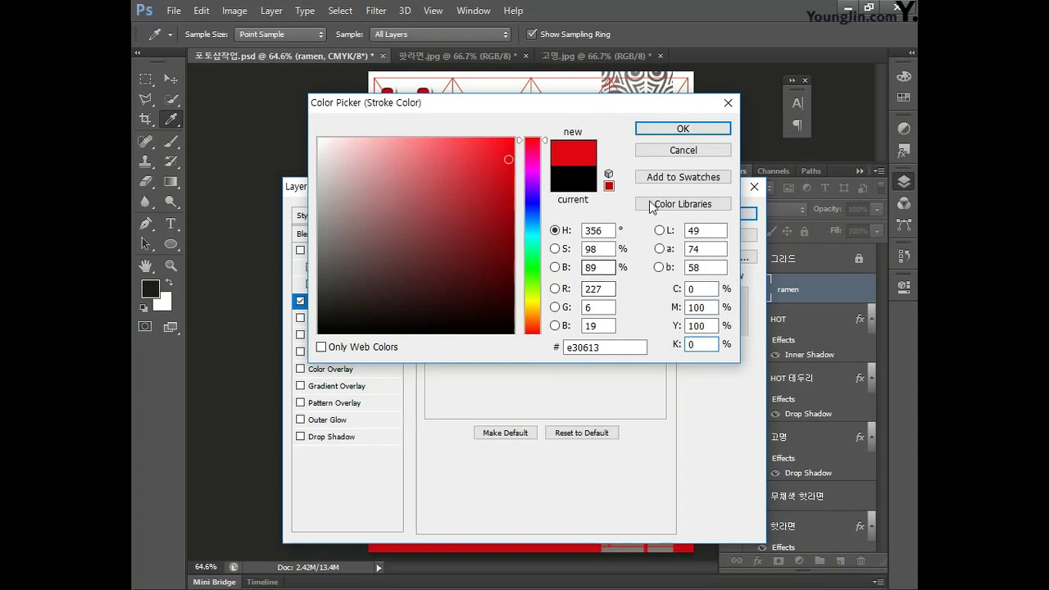
left_click(680, 130)
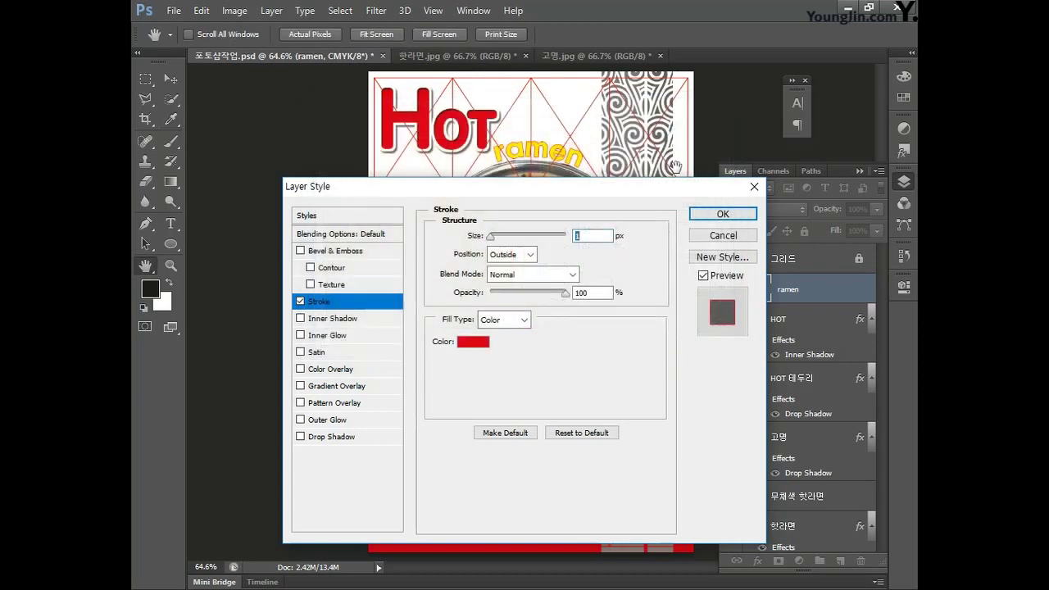
left_click(710, 217)
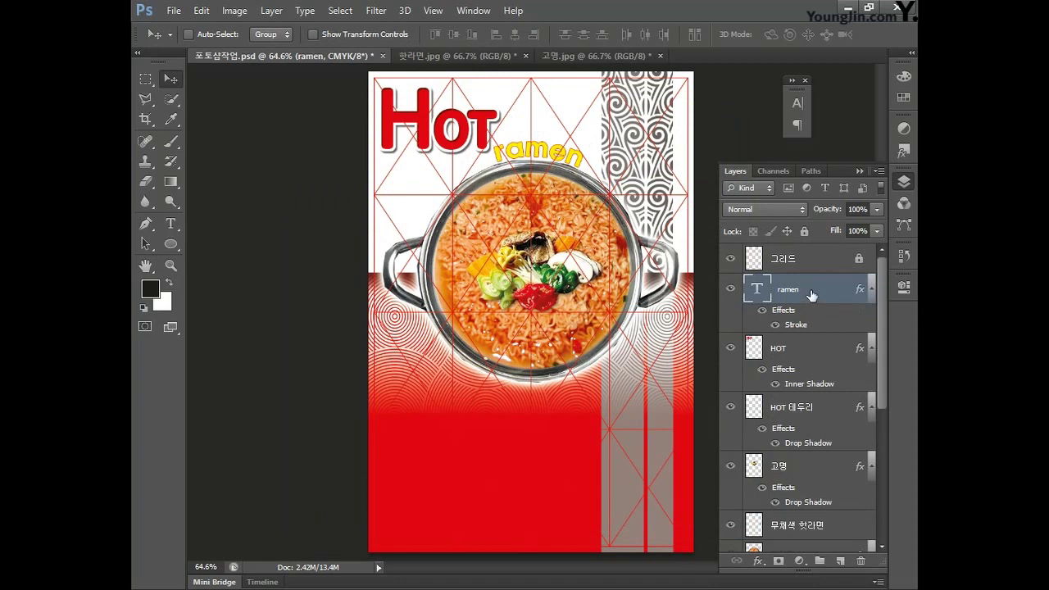
Step: Duplicate the ramen text layer beneath the original and color the lower copy's text red with C 0, M 100, Y 100, K 0
key("ctrl+j")
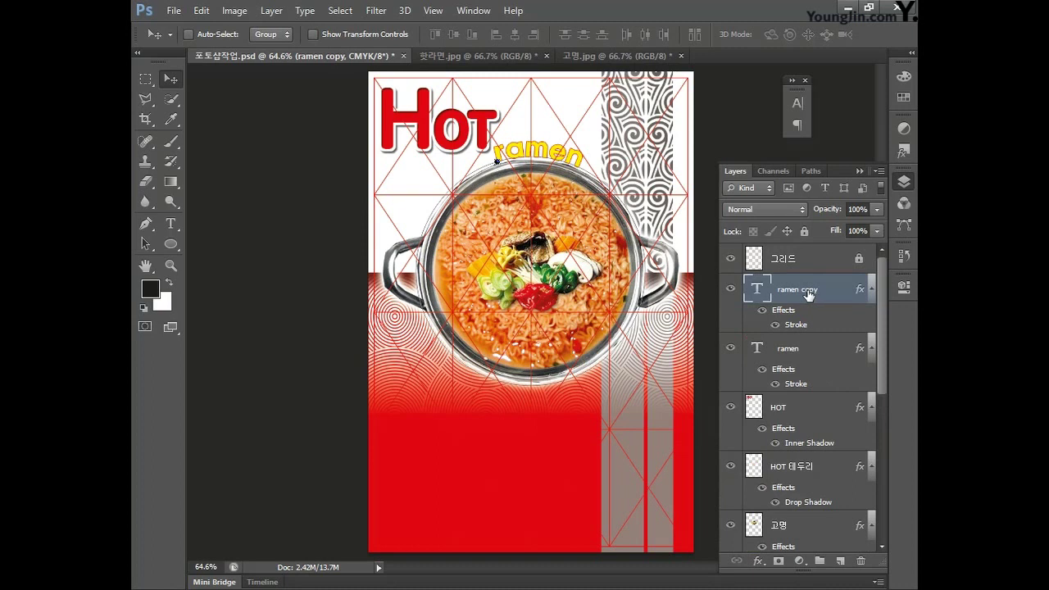
left_click_drag(807, 295, 824, 375)
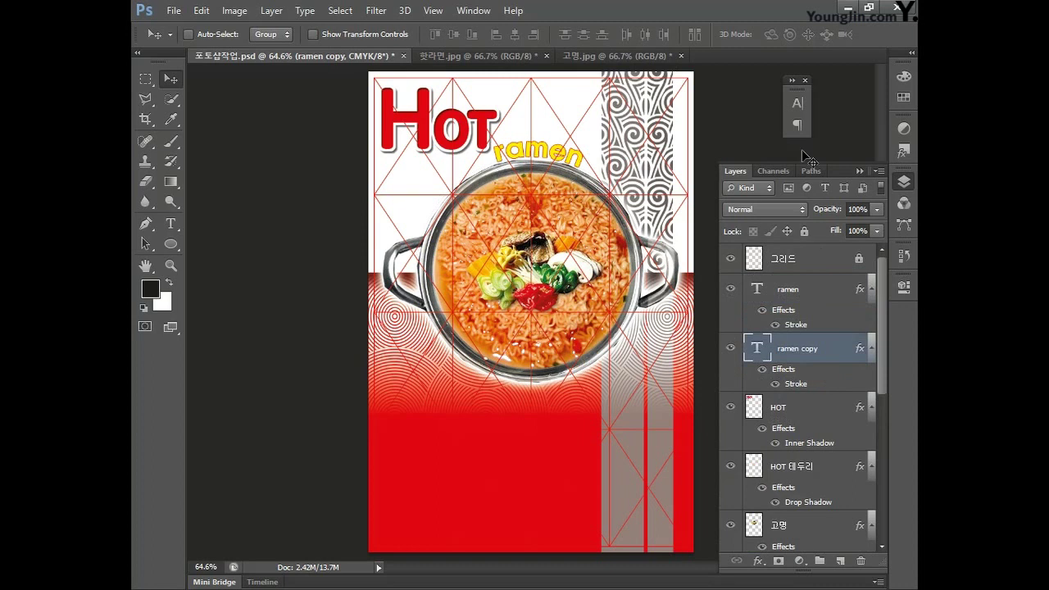
left_click(797, 104)
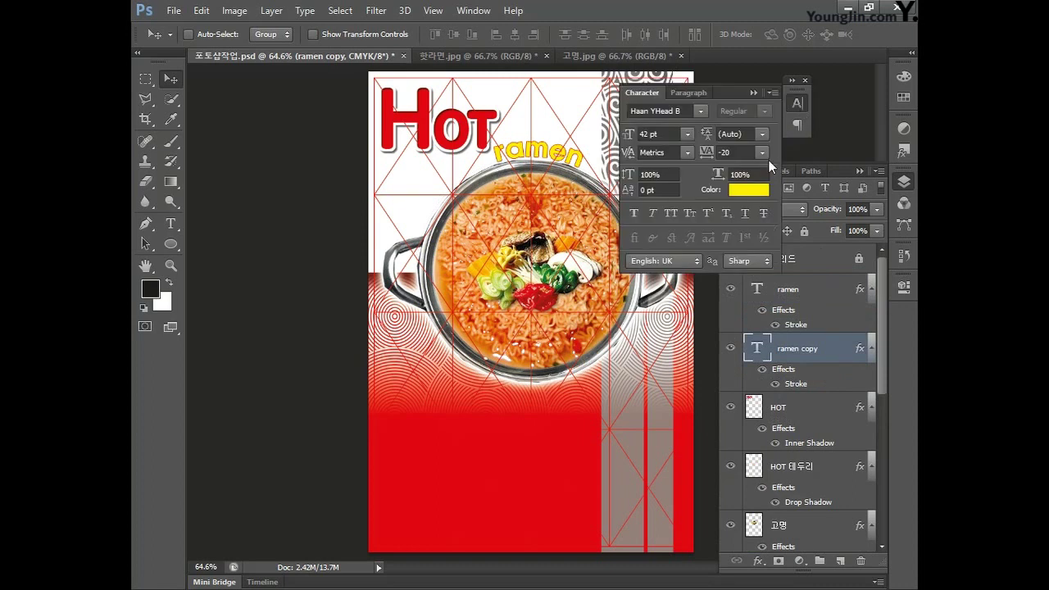
left_click(749, 189)
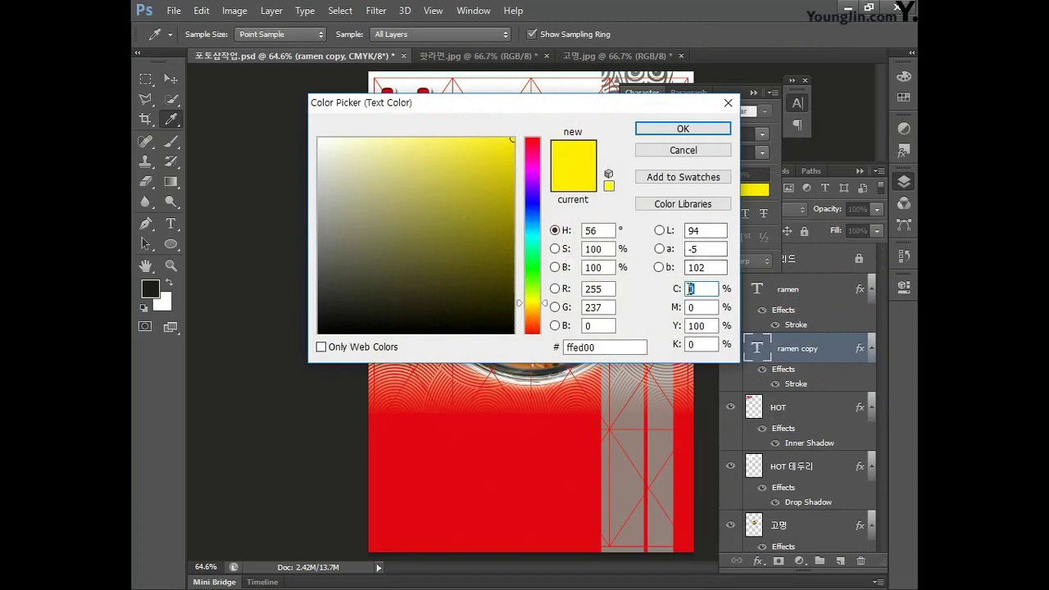
key("Tab")
type("100")
key("Tab")
type("100")
key("Tab")
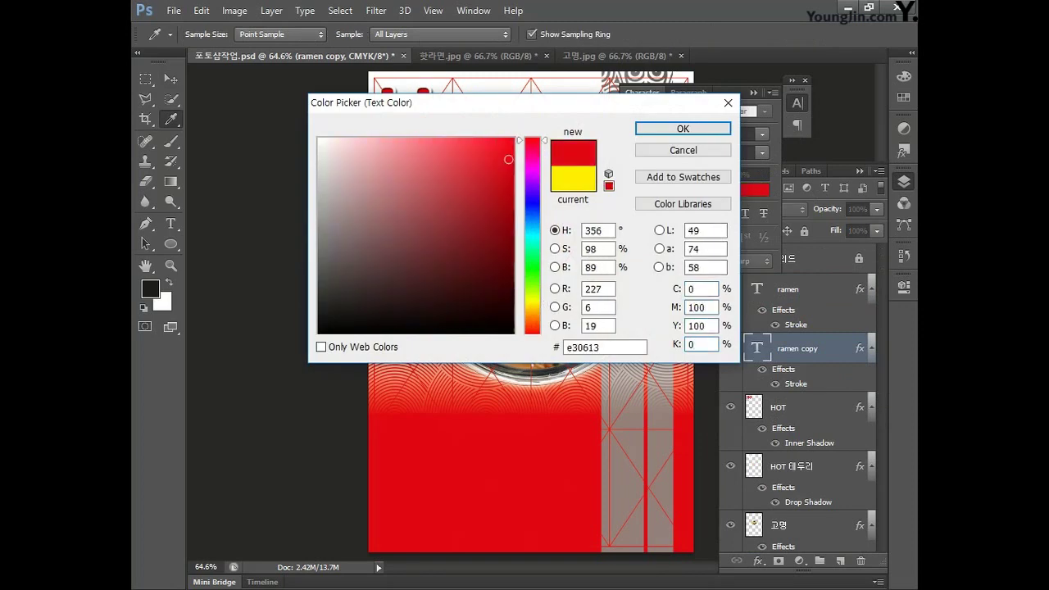
left_click(679, 130)
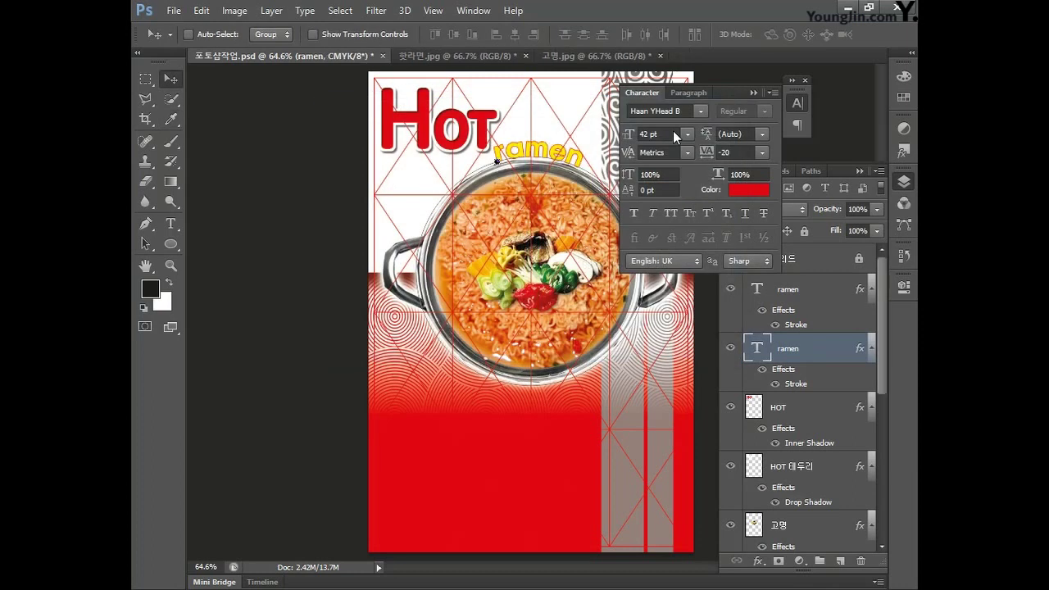
left_click(796, 108)
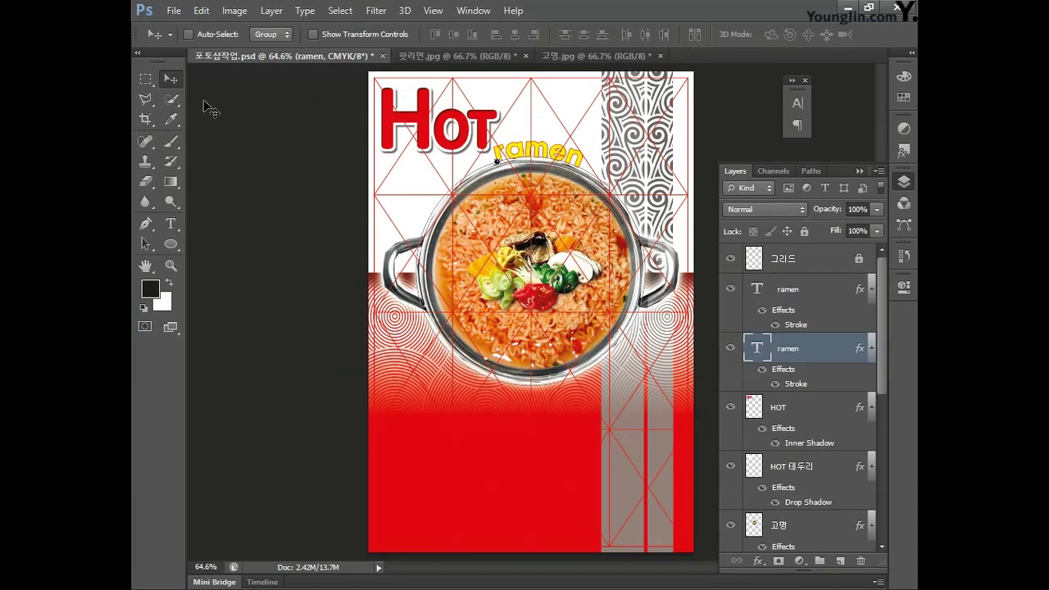
Step: Nudge the lower ramen text layer three increments right and two down, offsetting it behind the yellow lettering
key("Right")
key("Right")
key("Down")
key("Down")
key("Right")
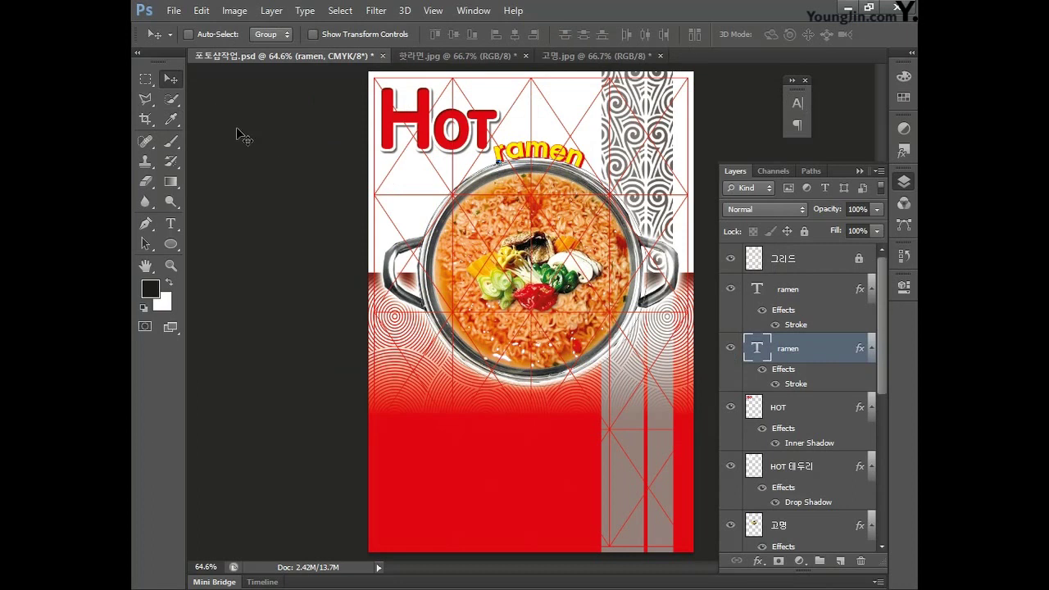
Step: Rename the upper ramen text layer as "ramen 01" and the lower one as "ramen 02"
left_click(793, 296)
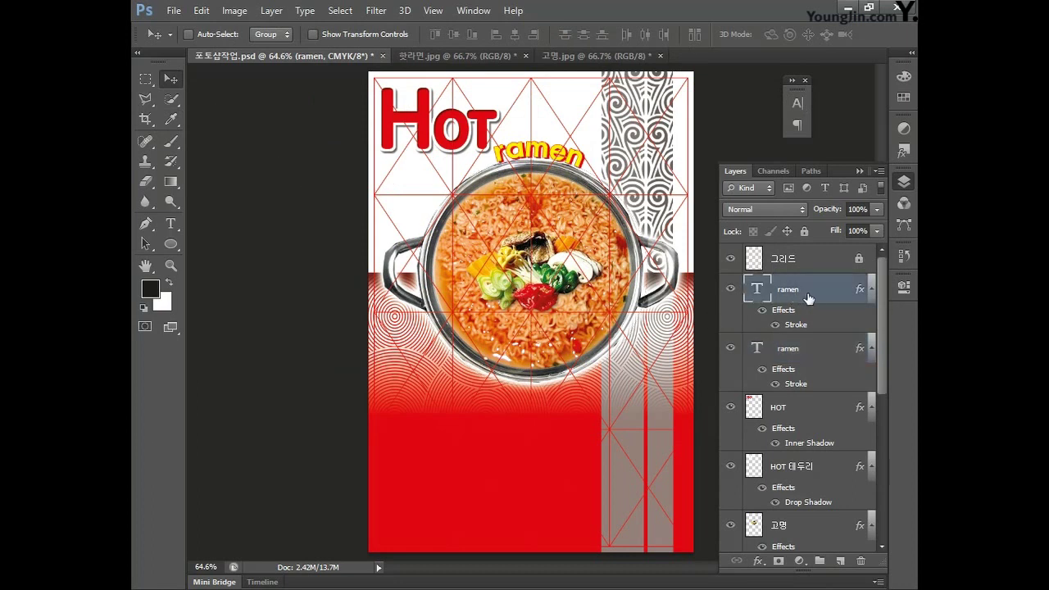
double_click(791, 290)
type("01")
key("Return")
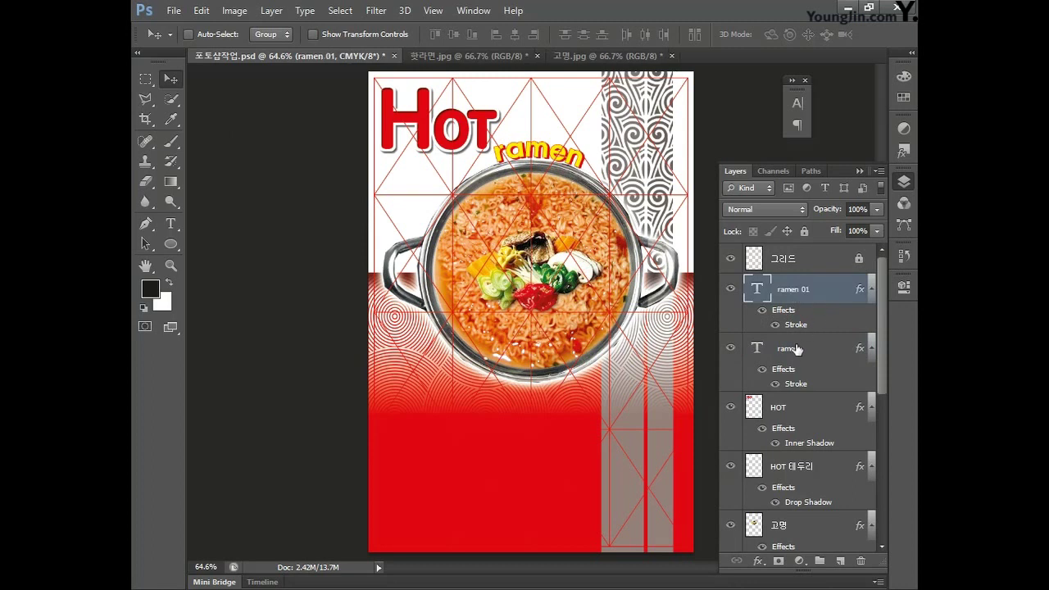
double_click(793, 350)
key("End")
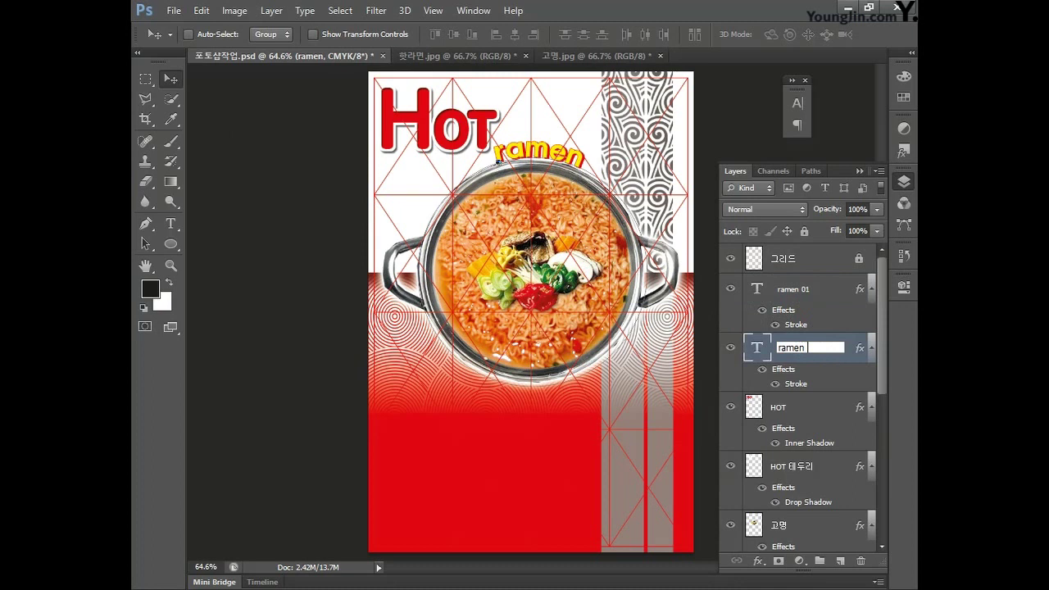
type("02")
key("Return")
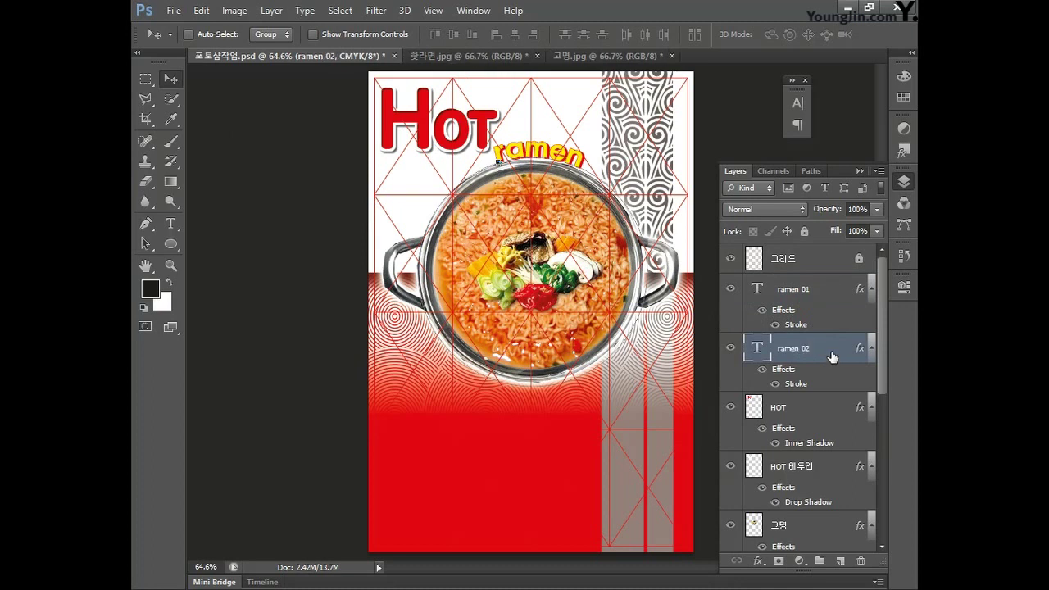
Step: Turn off the Stroke effect in the ramen 02 layer's style settings
double_click(832, 357)
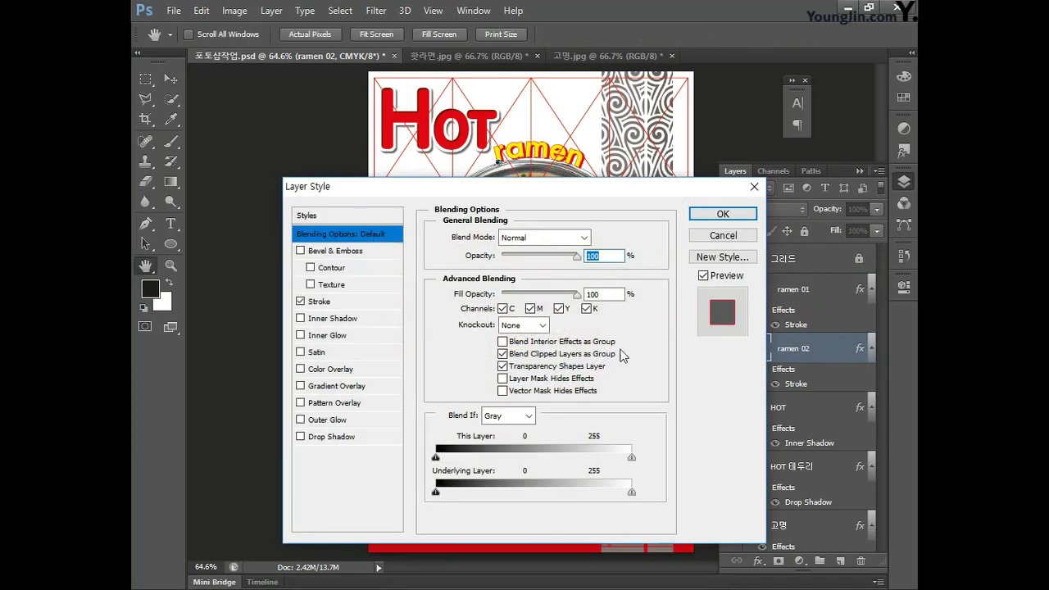
left_click(311, 303)
left_click(301, 301)
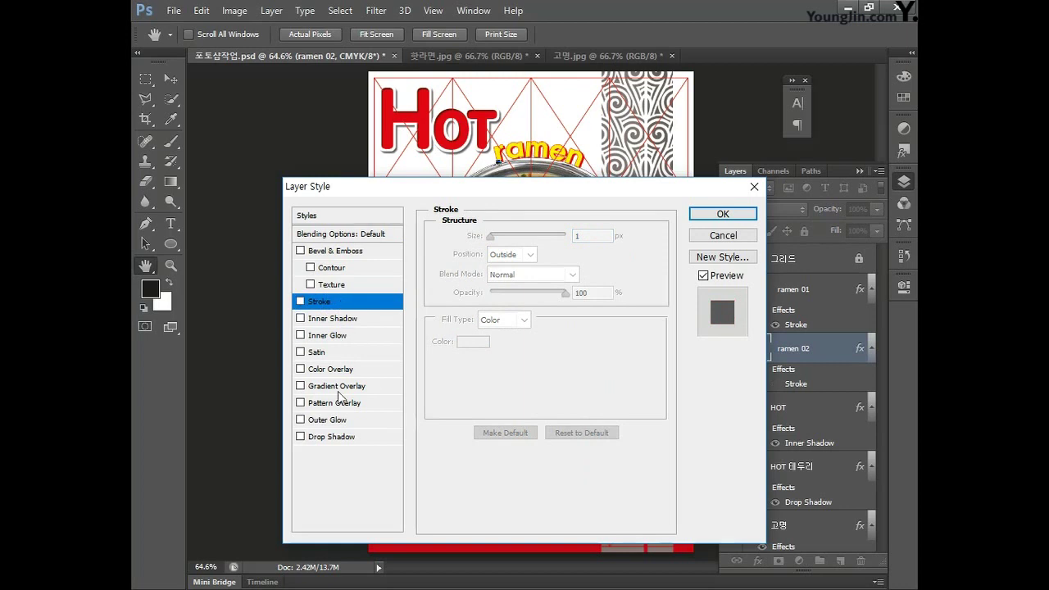
Step: Add a Drop Shadow to the ramen 02 layer with 60% opacity and 3 px distance, and adjust its size
left_click(361, 444)
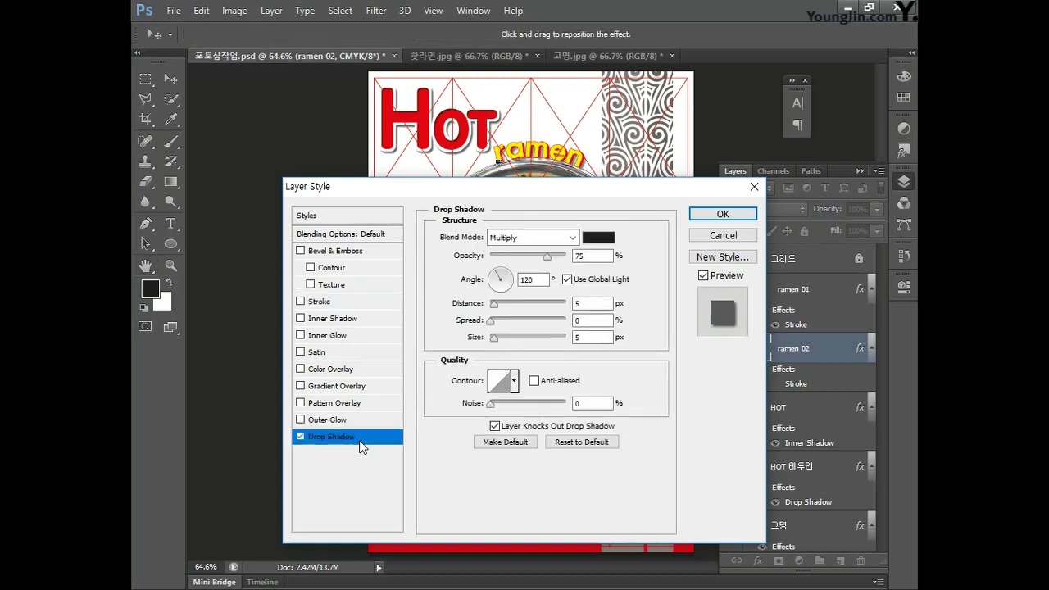
double_click(590, 256)
type("60")
double_click(590, 304)
type("3")
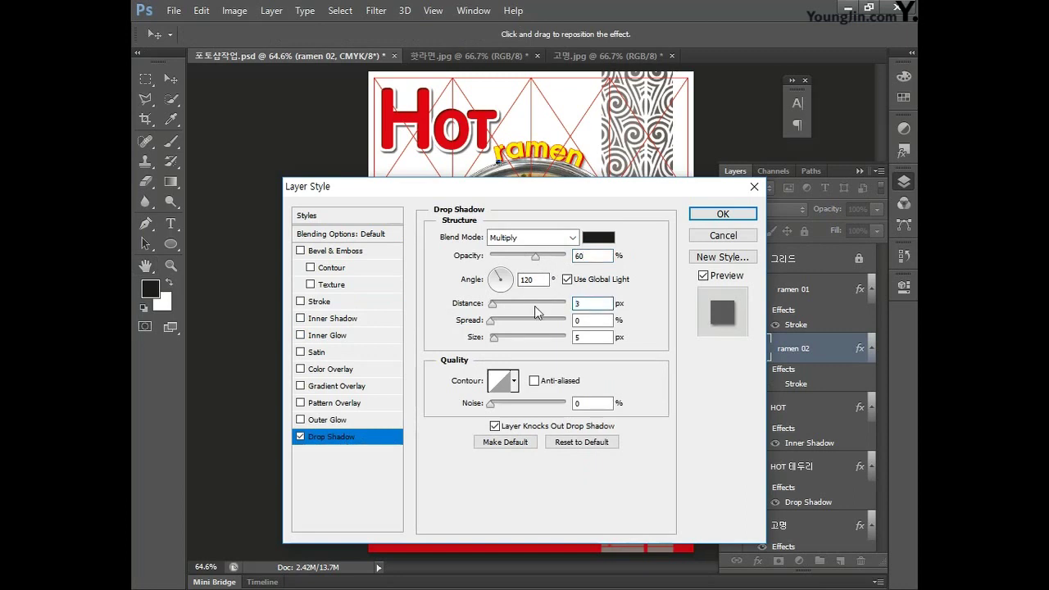
double_click(583, 337)
left_click(711, 215)
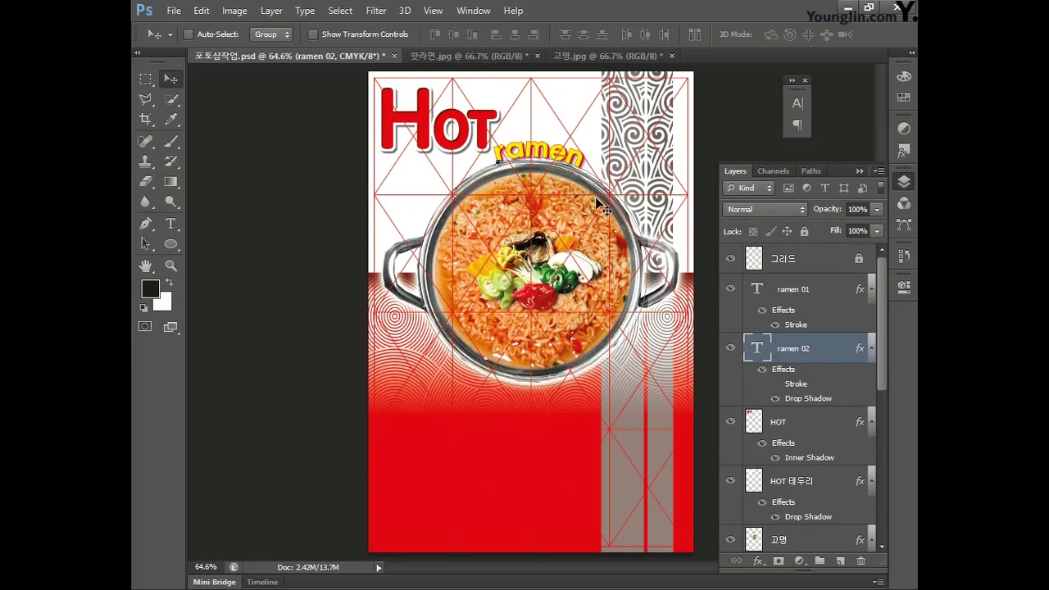
Step: Open the 라면사리 image from the 제공 파일 folder
left_click(176, 12)
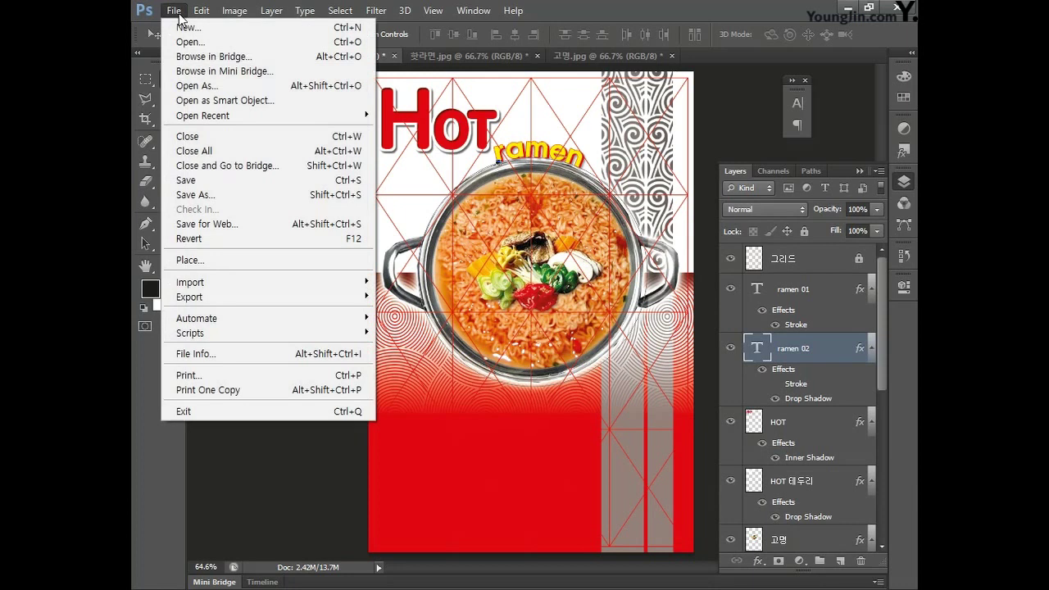
left_click(189, 42)
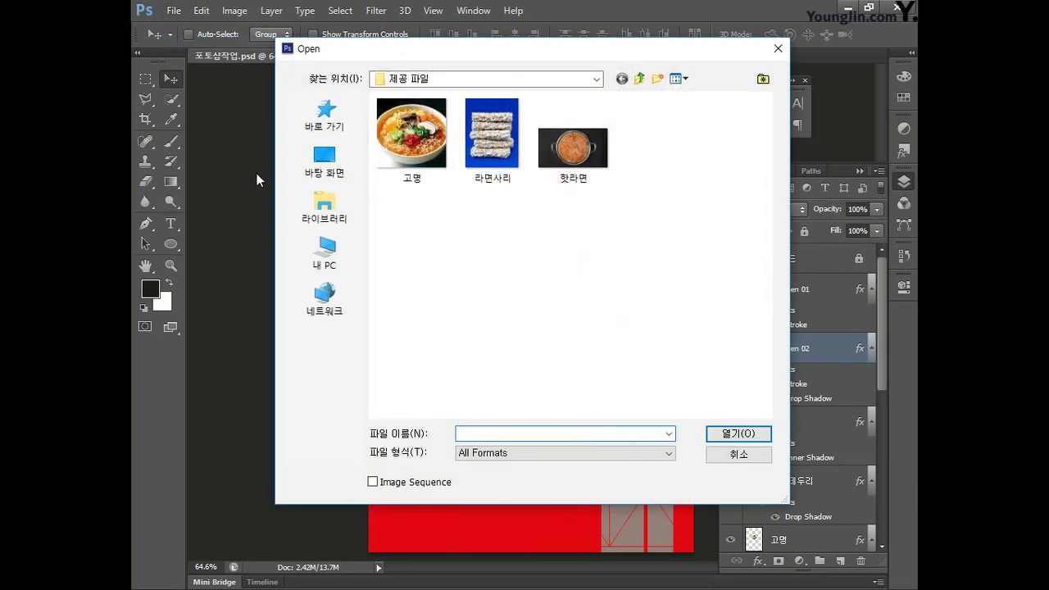
left_click(492, 135)
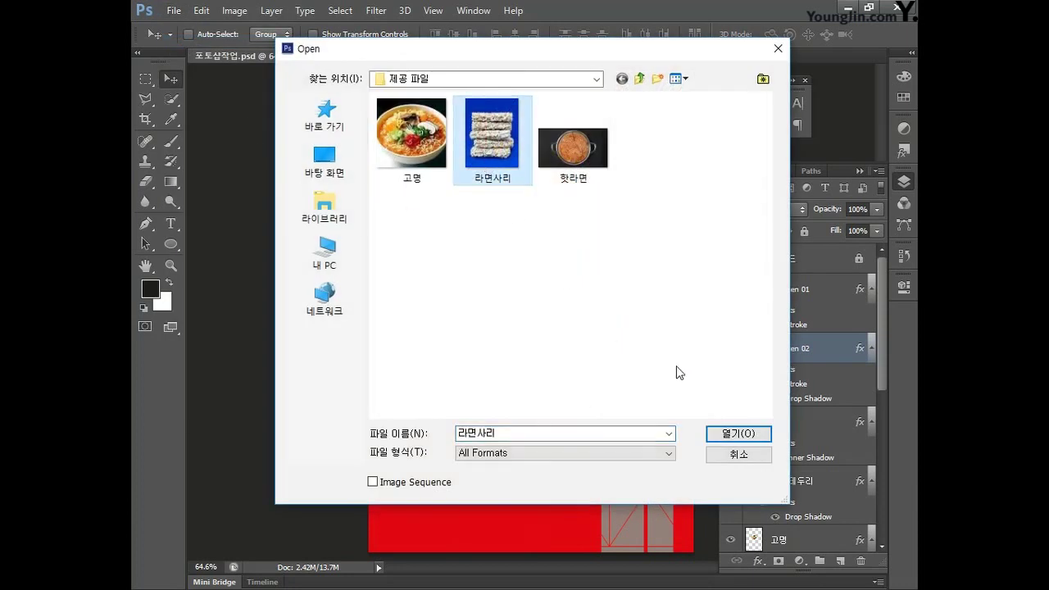
left_click(738, 433)
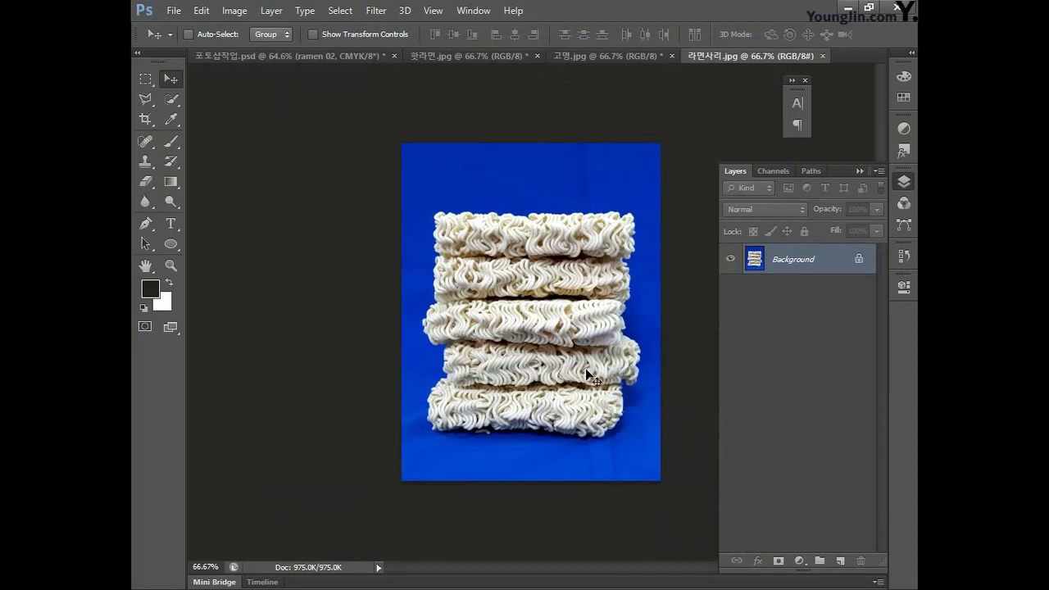
Step: Select the blue background with the Magic Wand at tolerance 80, and invert the selection to isolate the noodle stack
left_click(177, 103)
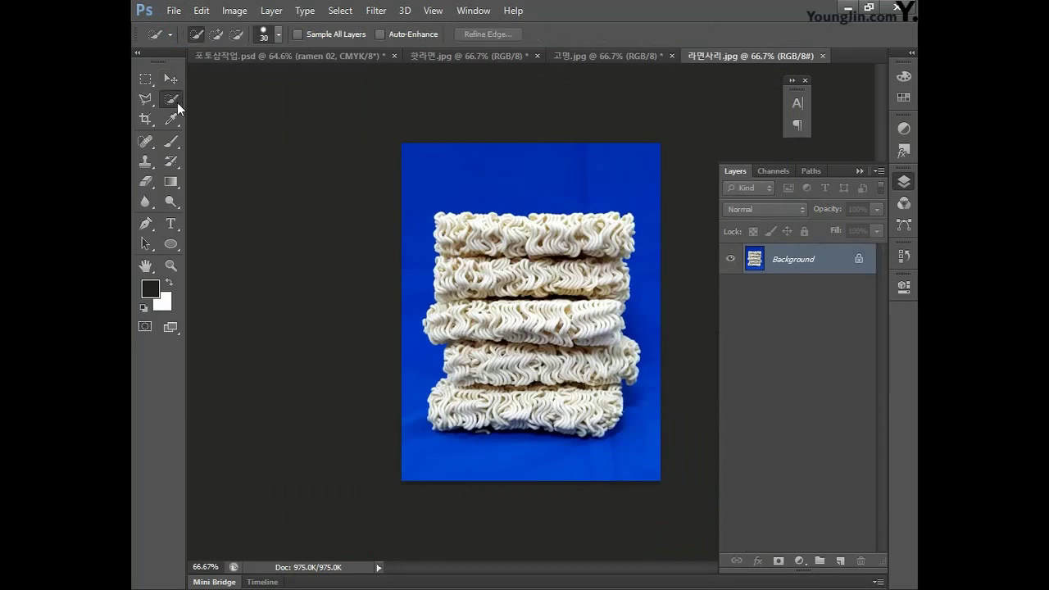
right_click(177, 102)
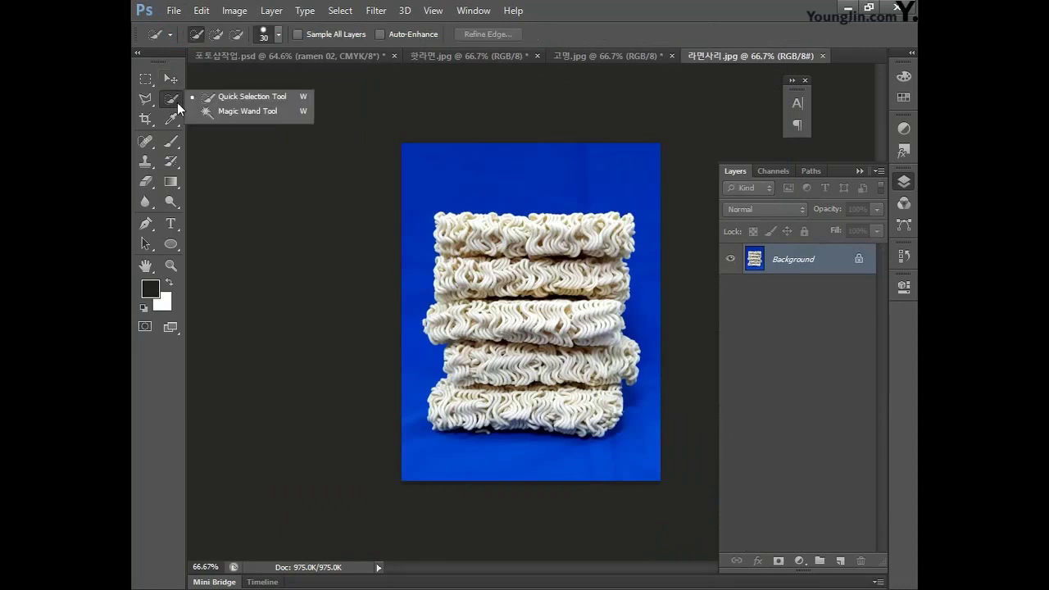
left_click(245, 110)
double_click(475, 35)
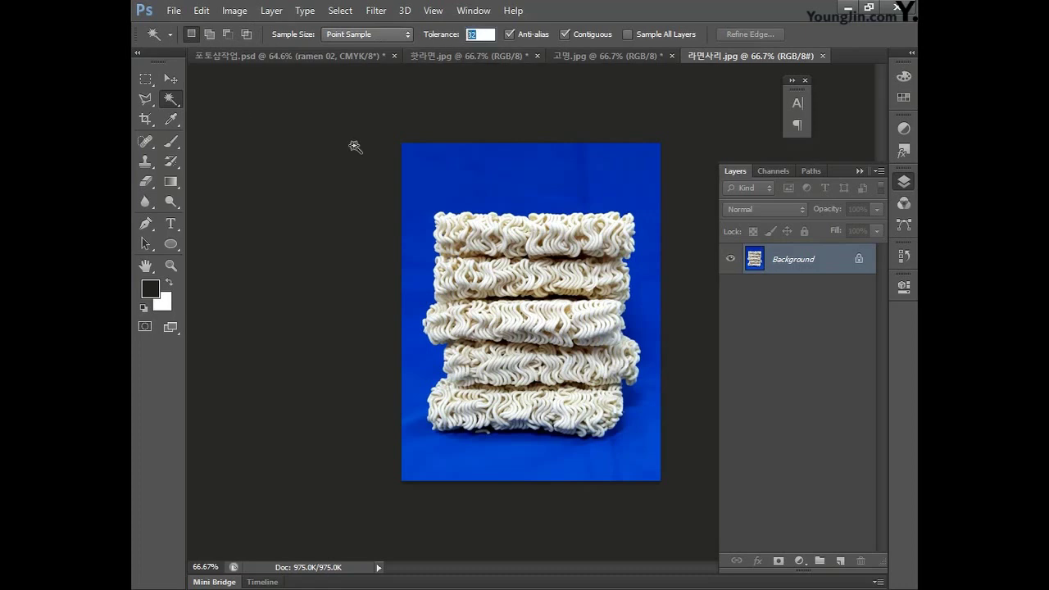
key("Return")
left_click(441, 193)
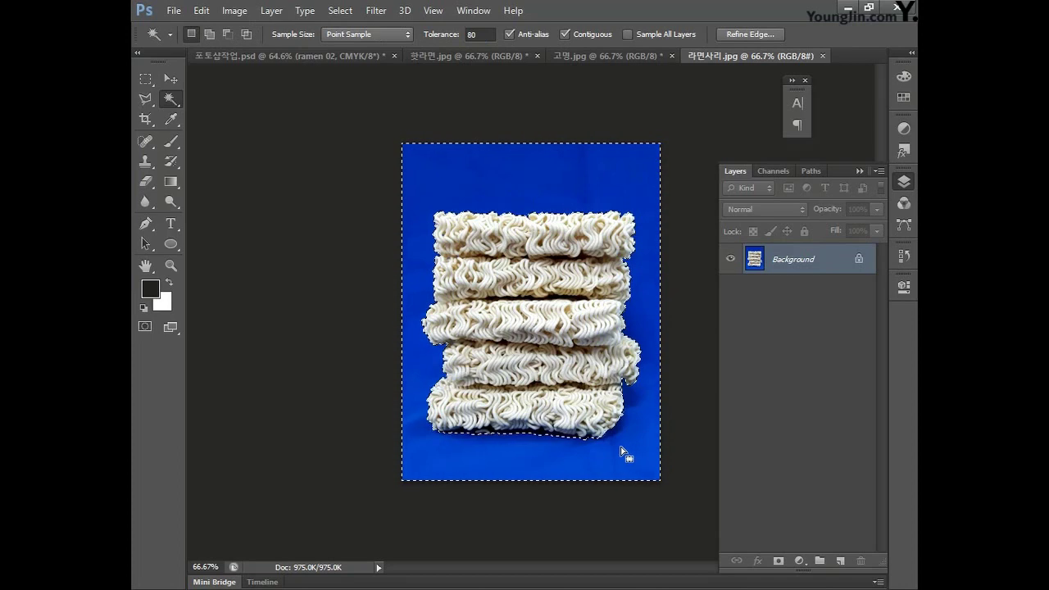
key("shift")
key("ctrl+shift+i")
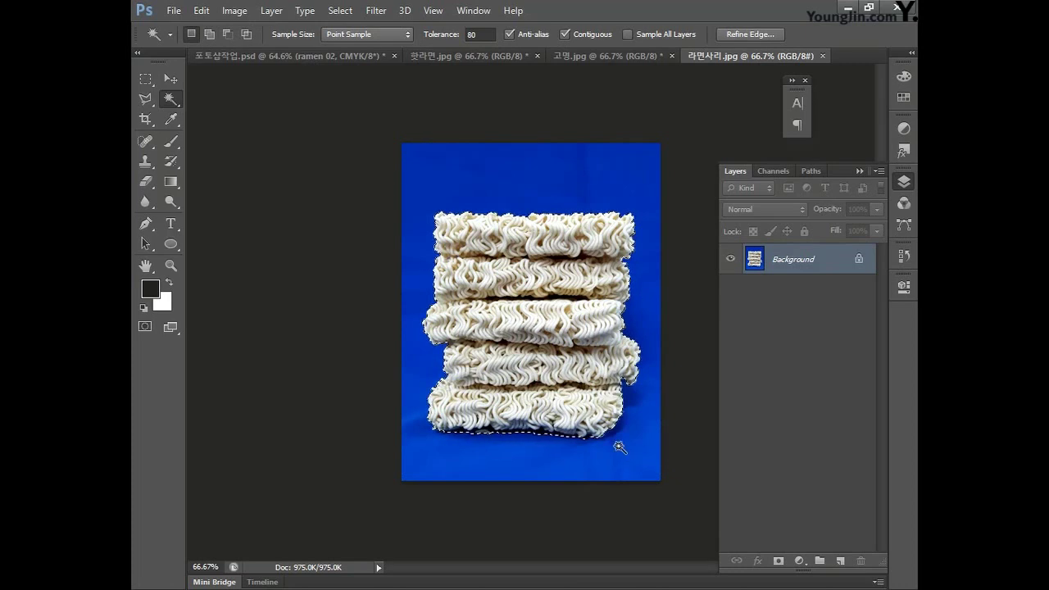
Step: Paste the noodle stack into 포토샵작업.psd, scaled down and placed near the foot of the poster's gray vertical band
left_click(253, 60)
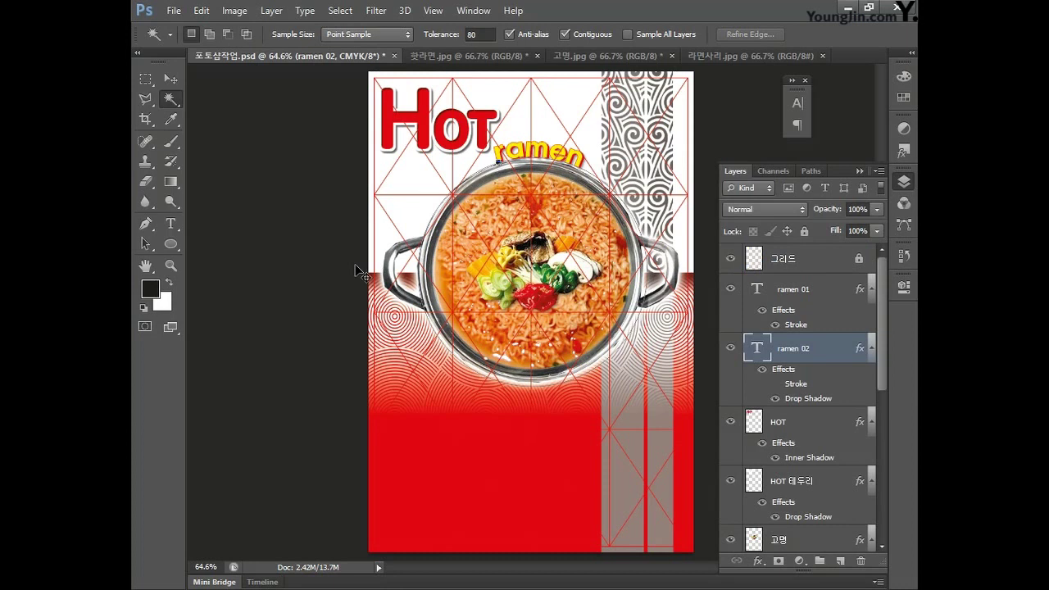
key("ctrl+v")
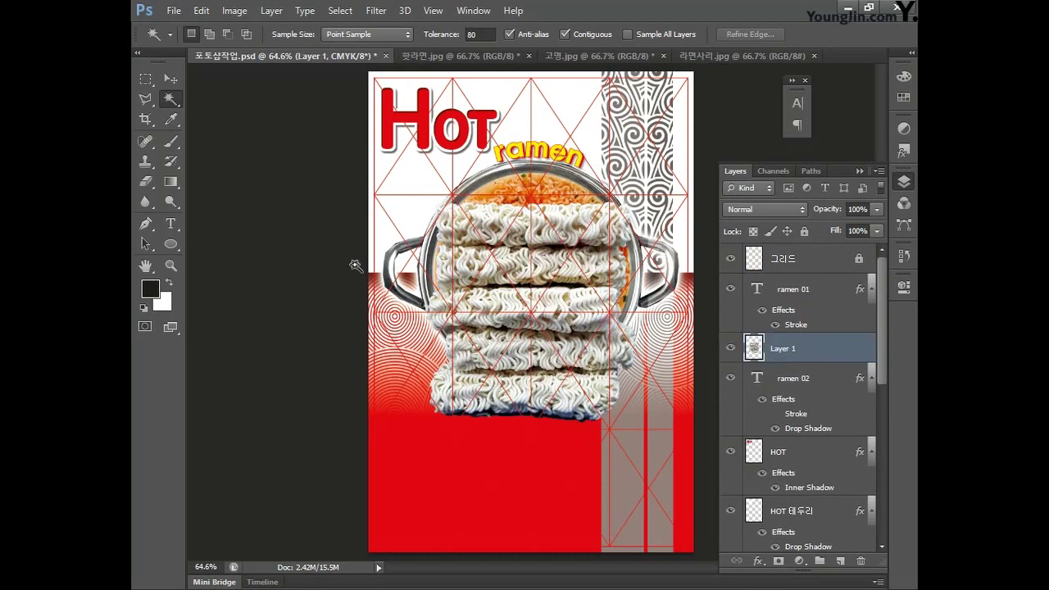
key("ctrl+t")
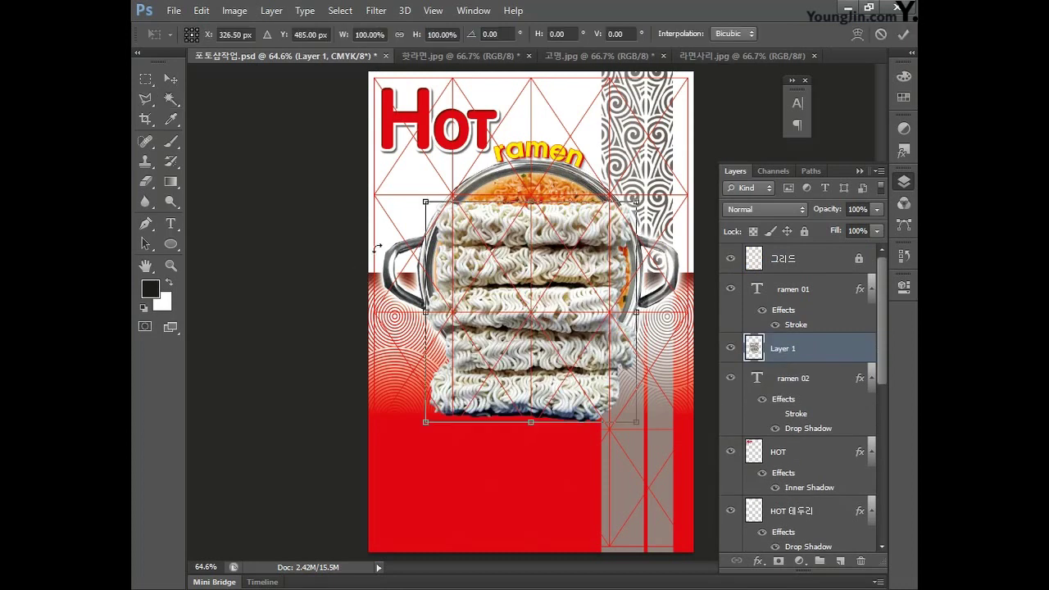
left_click_drag(420, 198, 580, 362)
left_click_drag(612, 395, 617, 486)
left_click_drag(572, 459, 590, 466)
key("Return")
key("w")
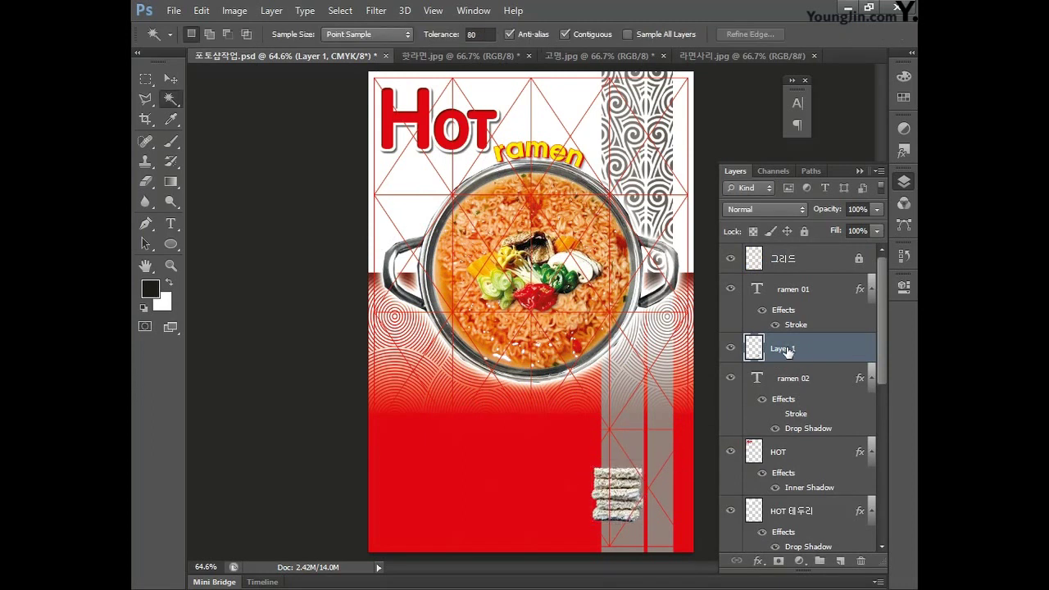
Step: Rename the pasted noodle layer as "라면사리01"
double_click(787, 351)
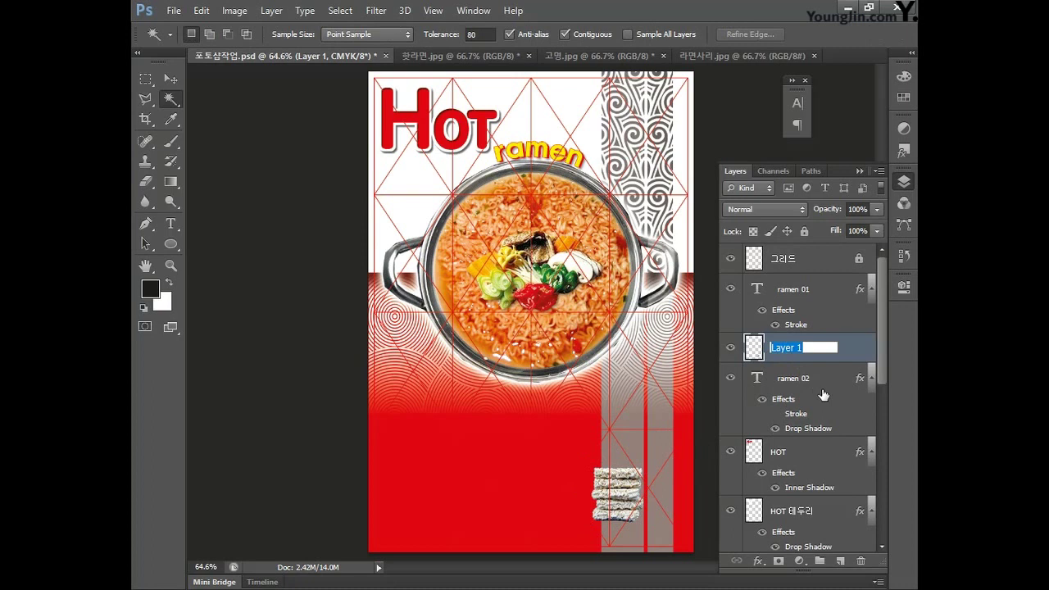
type("ㄹ")
type("면사리01")
key("Return")
Step: Brighten the noodle stack with Levels, setting the input levels to 5, 1.16 and 240
left_click(237, 11)
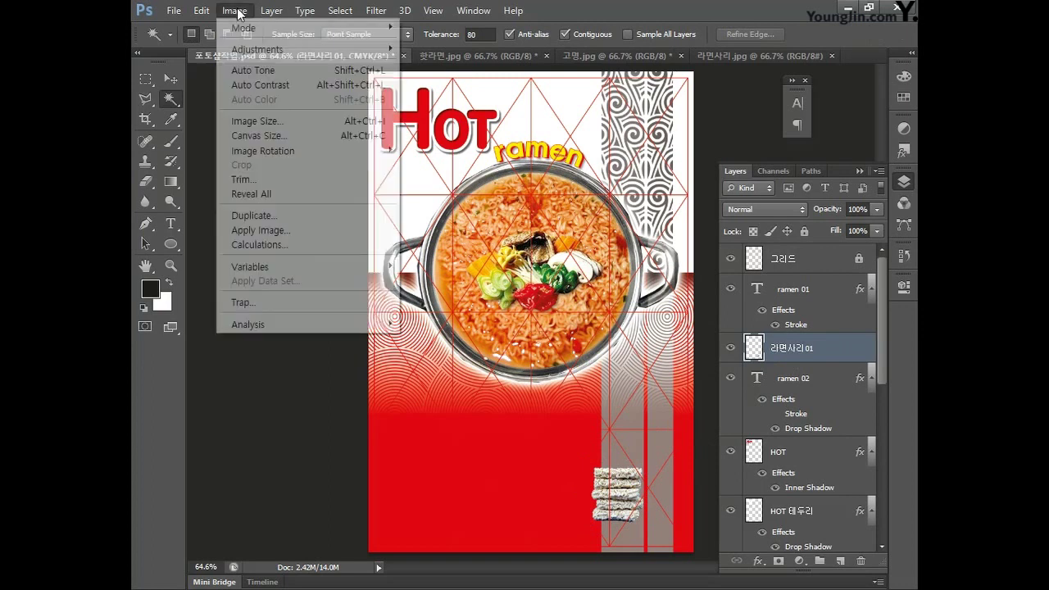
mouse_move(250, 50)
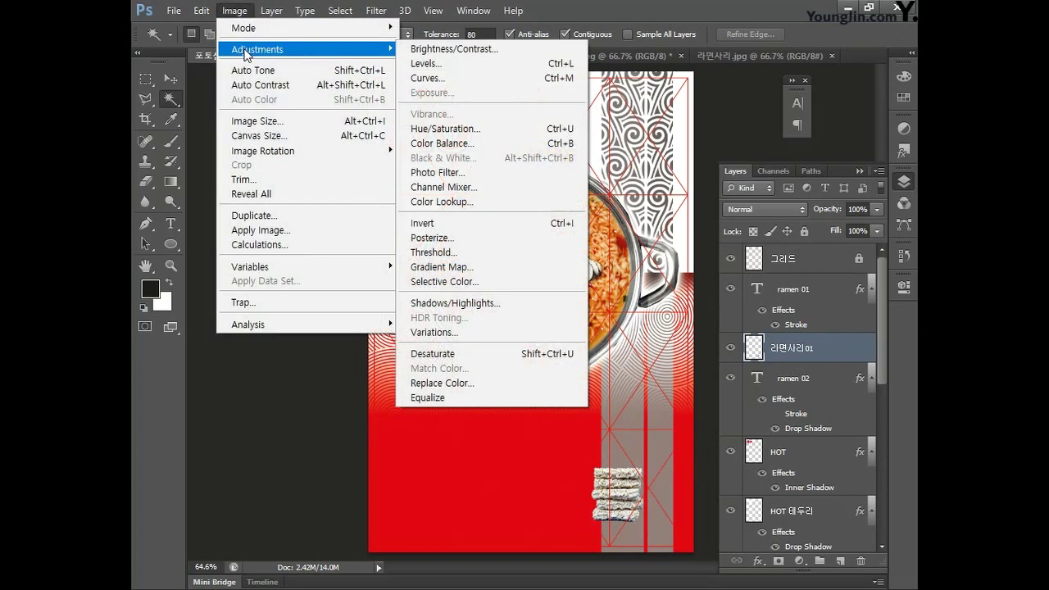
left_click(428, 63)
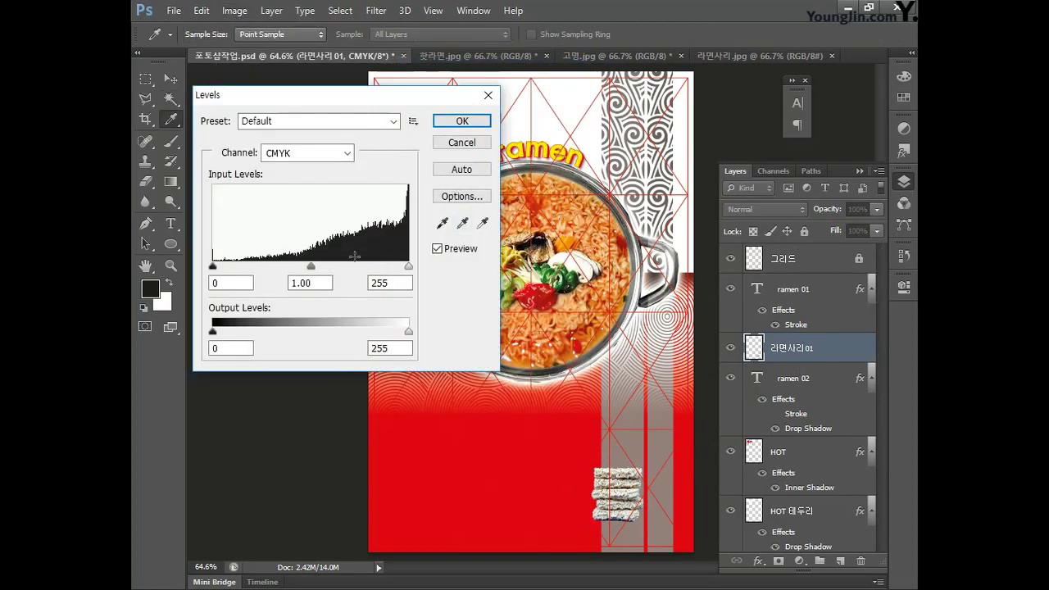
left_click_drag(311, 266, 300, 266)
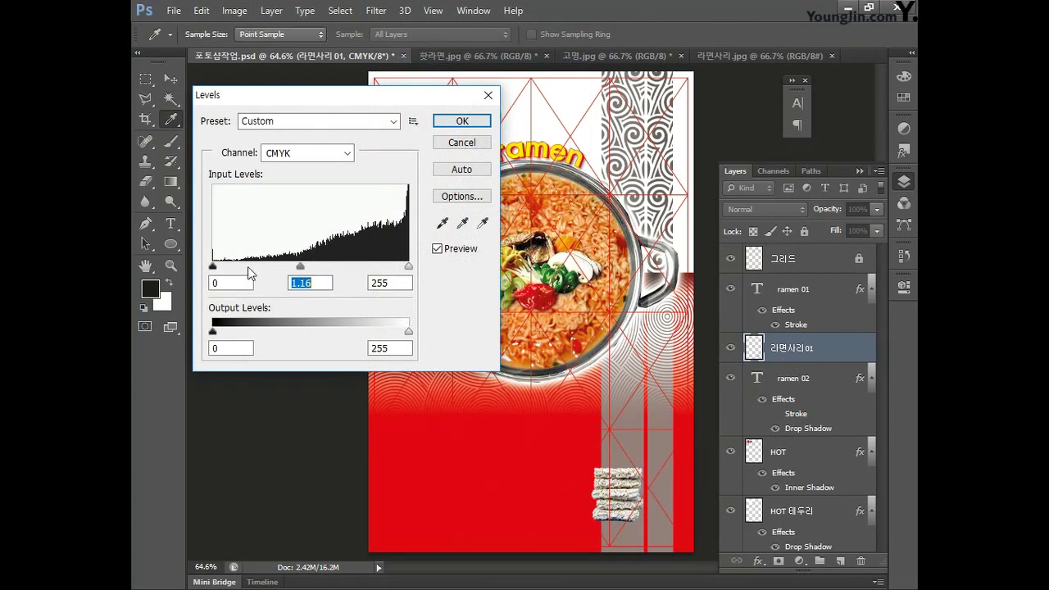
left_click_drag(213, 266, 217, 266)
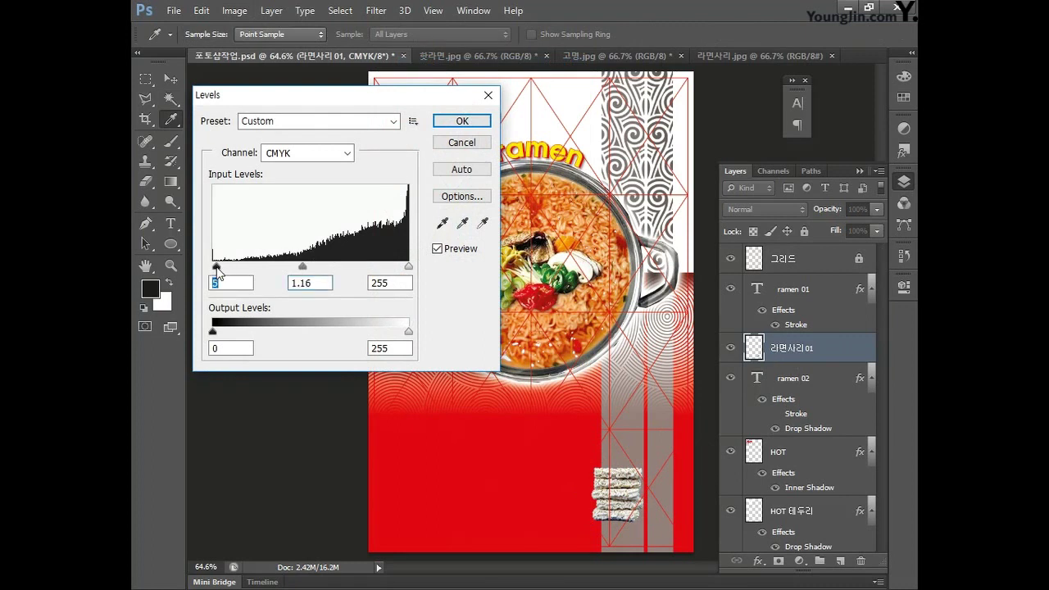
left_click_drag(408, 267, 394, 269)
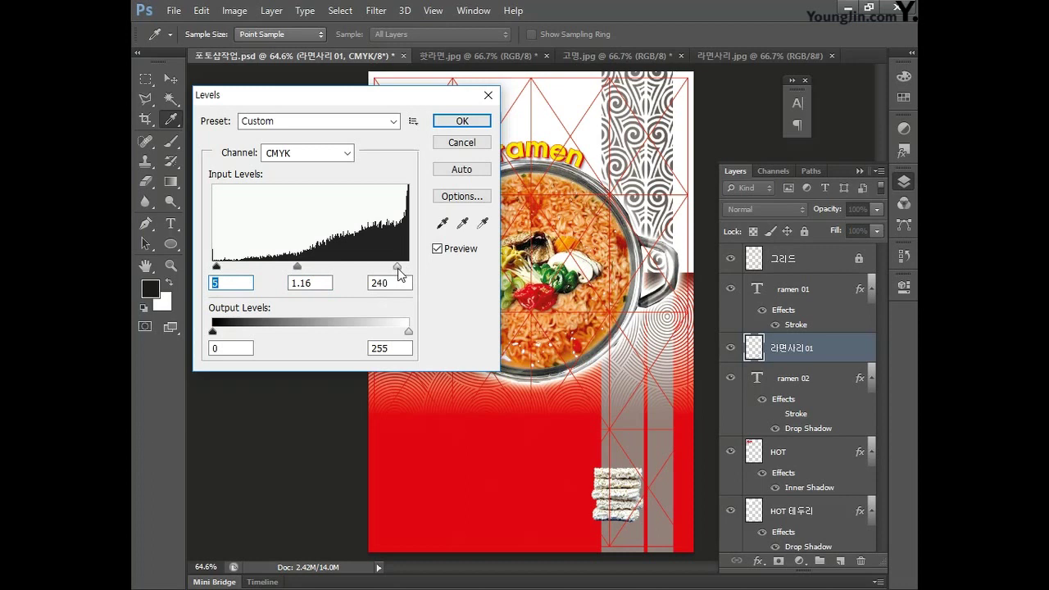
left_click(462, 120)
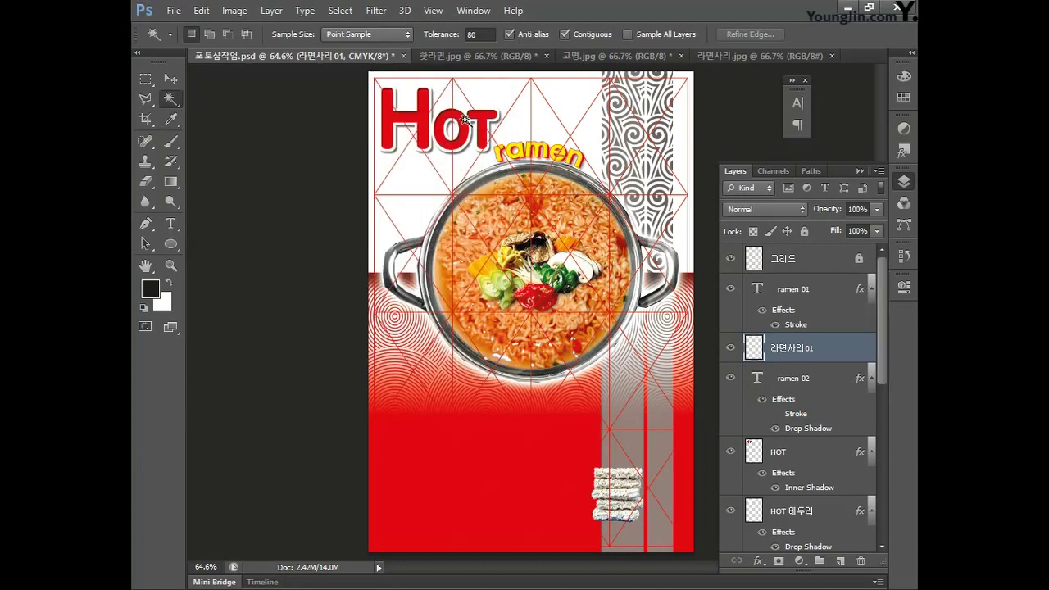
Step: Create a new layer directly below 라면사리01 and name it "그림자 01"
left_click(840, 560)
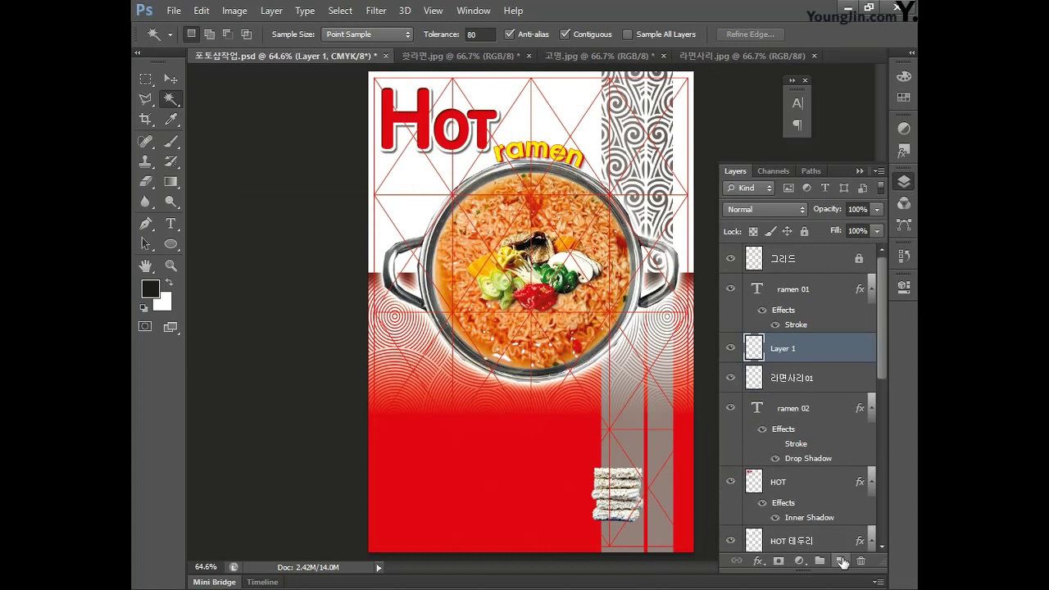
left_click_drag(826, 358, 826, 396)
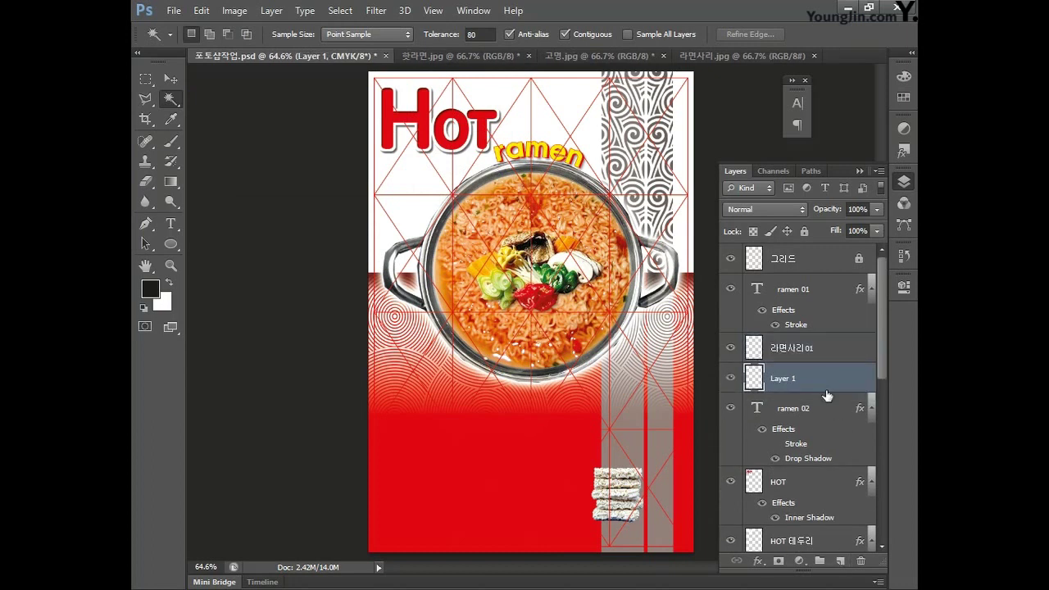
double_click(787, 380)
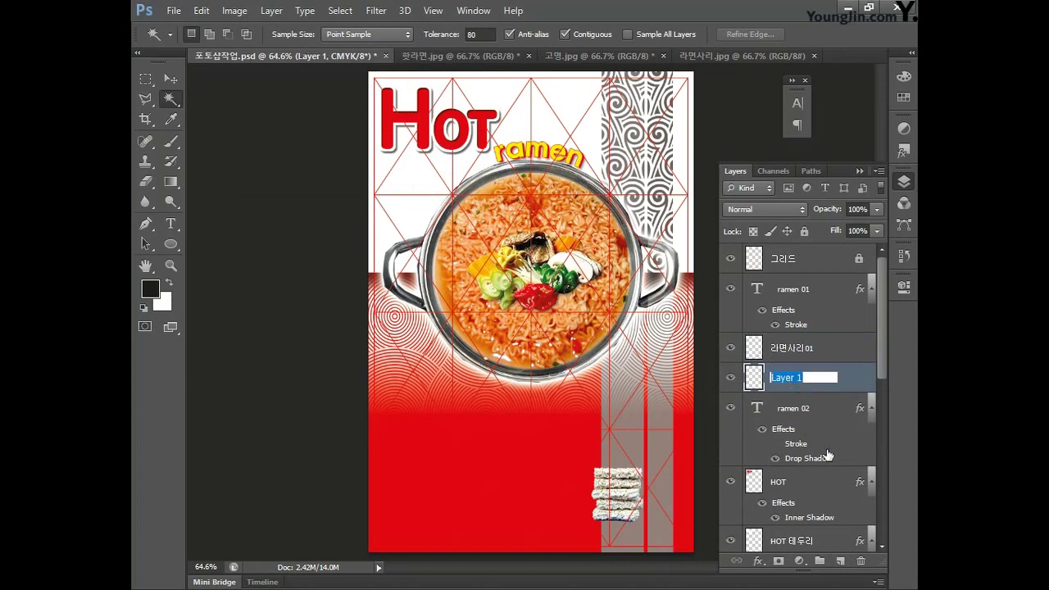
type("그림자 01")
key("Return")
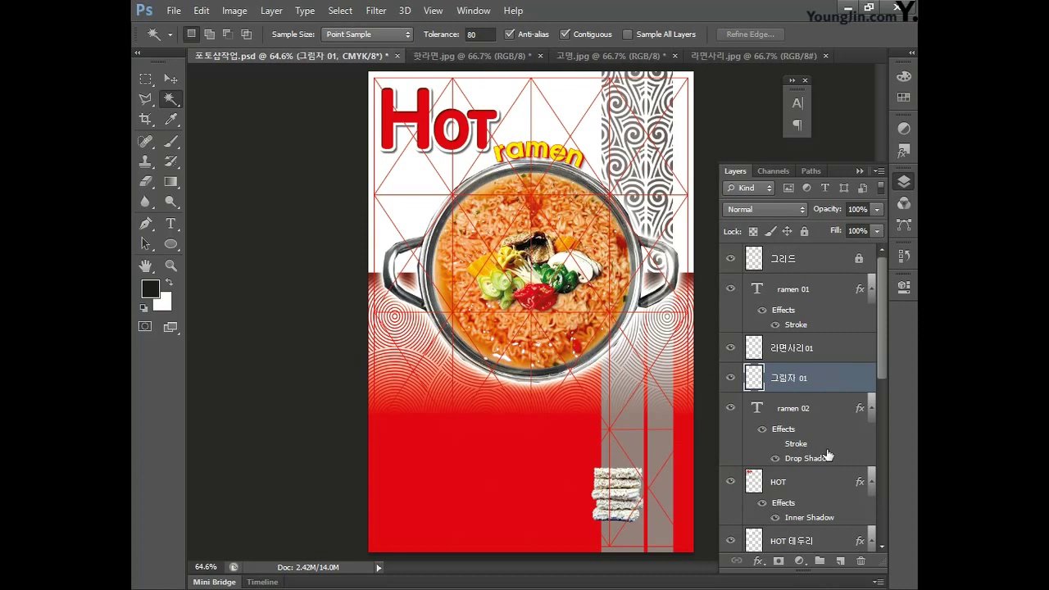
Step: Select a flat elliptical area with 5 px feather along the base of the noodle stack
left_click(147, 77)
right_click(146, 78)
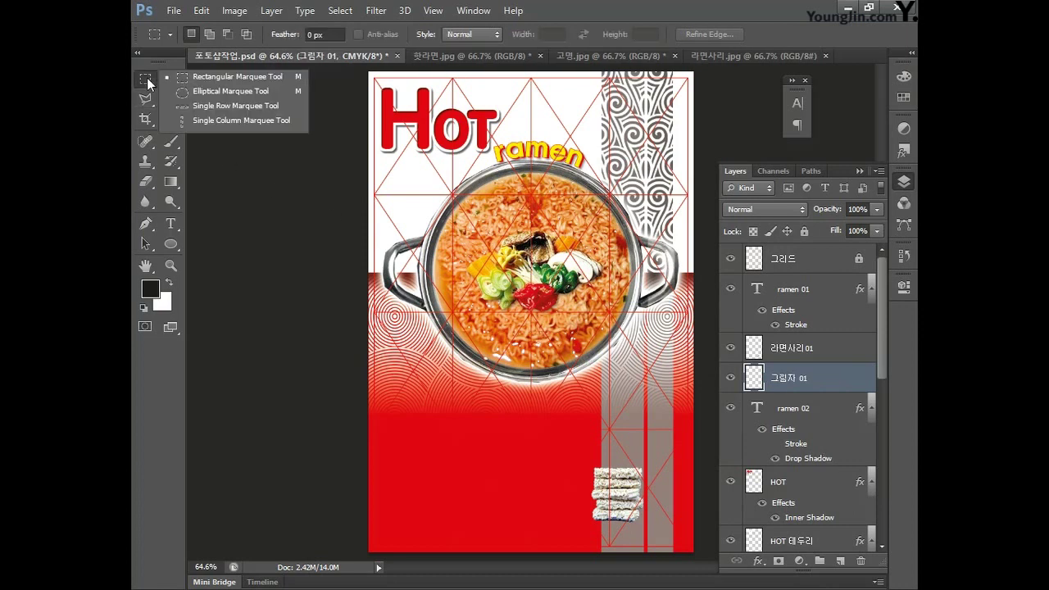
left_click(218, 91)
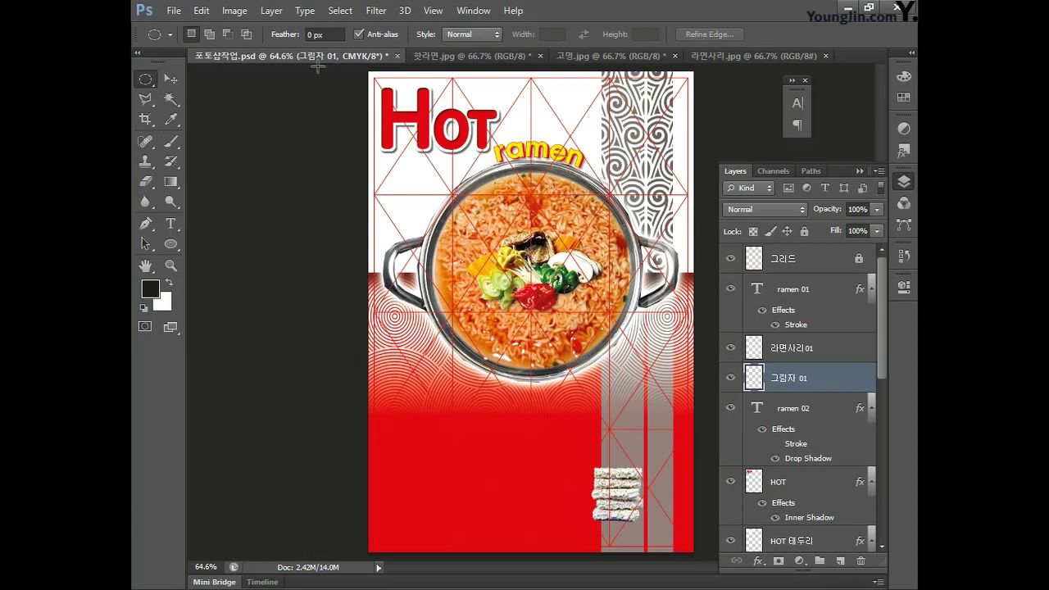
left_click(321, 35)
type("5")
key("Return")
left_click_drag(590, 513, 632, 526)
key("ctrl+plus")
key("ctrl+plus")
key("ctrl+plus")
left_click_drag(473, 222, 445, 0)
left_click_drag(417, 322, 567, 354)
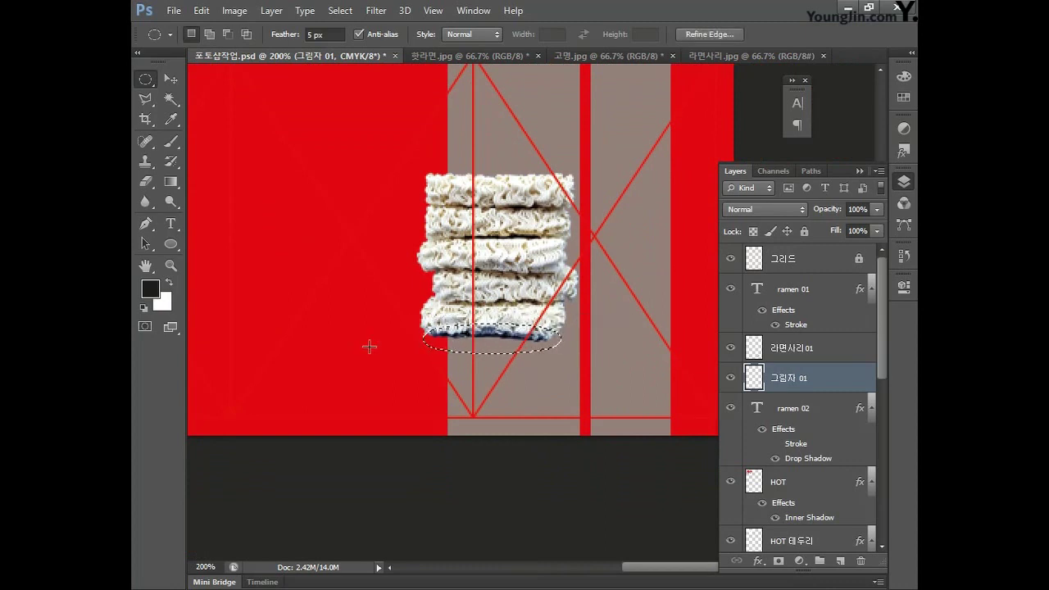
Step: Fill the elliptical selection with black (C 0, M 0, Y 0, K 100), deselect, and set the 그림자 01 layer's opacity to 80%
key("i")
left_click(149, 287)
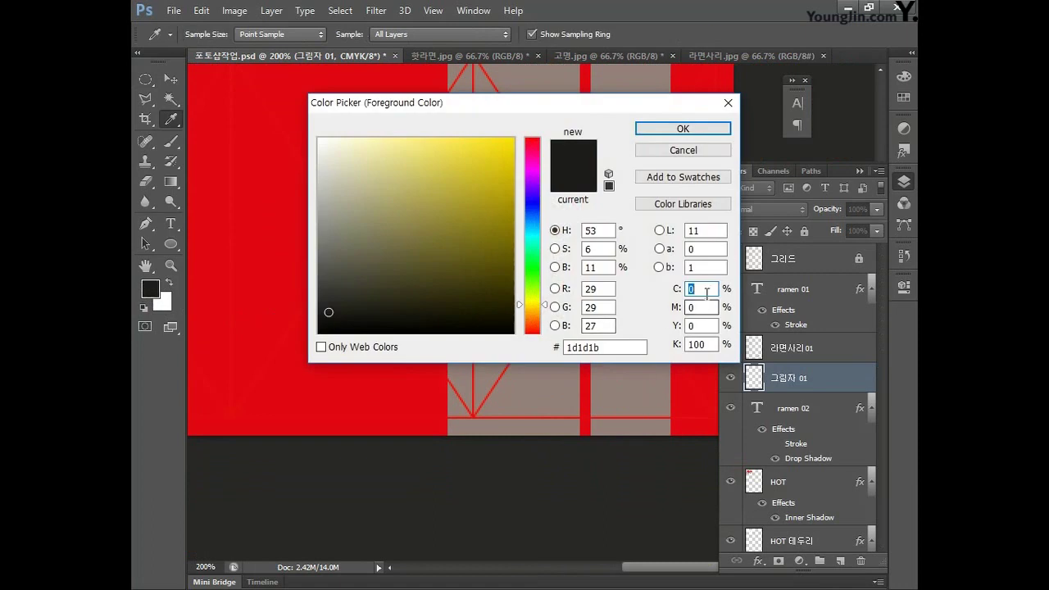
left_click(692, 289)
left_click(692, 307)
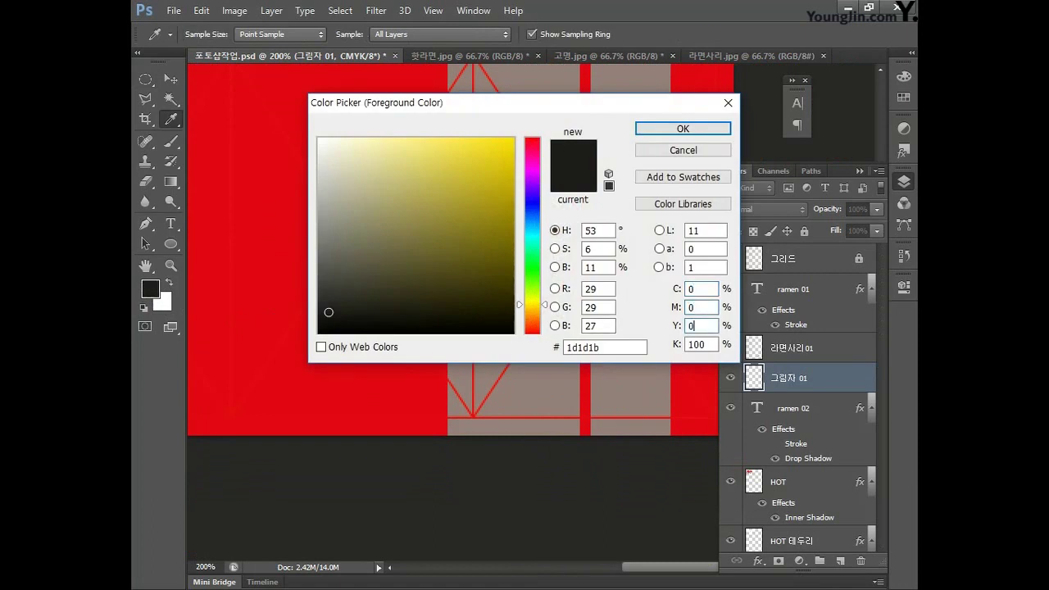
key("Return")
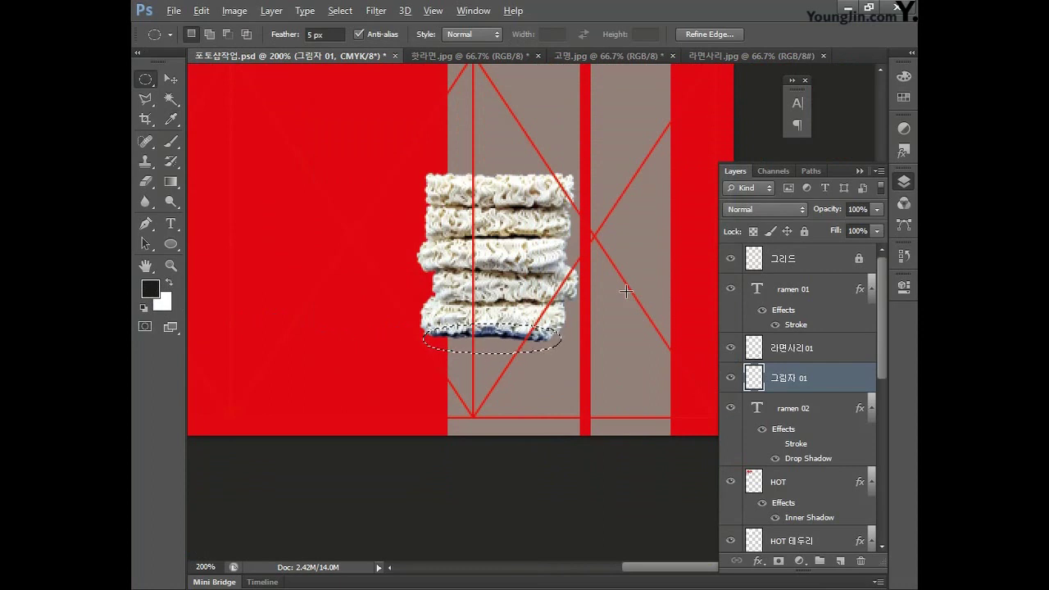
key("alt+BackSpace")
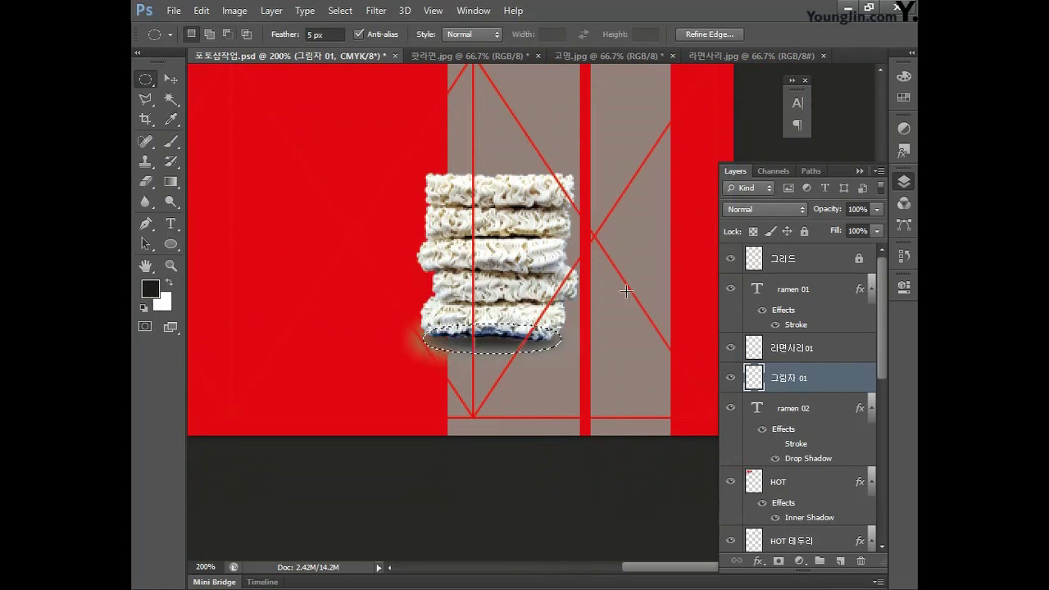
left_click(867, 210)
type("80")
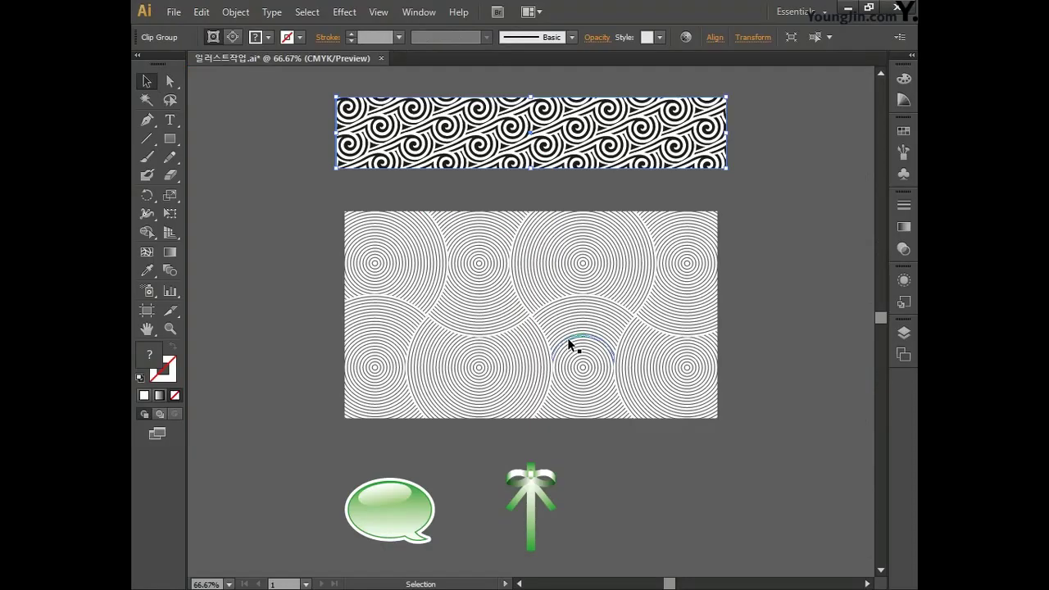
Step: Switch to Illustrator, copy the green ribbon from 일러스트작업.ai, and paste it as pixels into 포토샵작업.psd in Photoshop
left_click(521, 487)
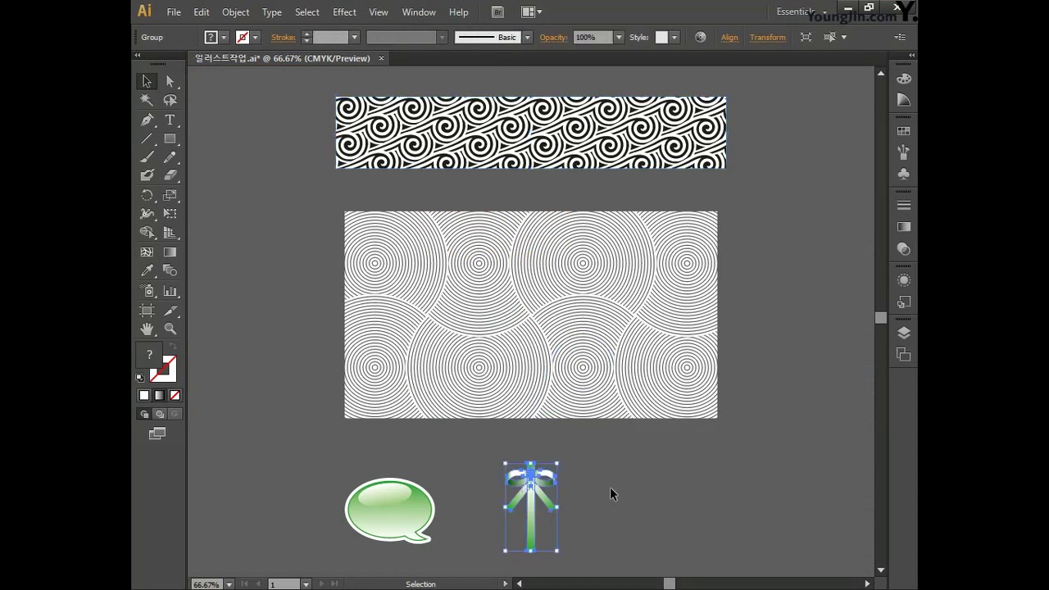
key("a")
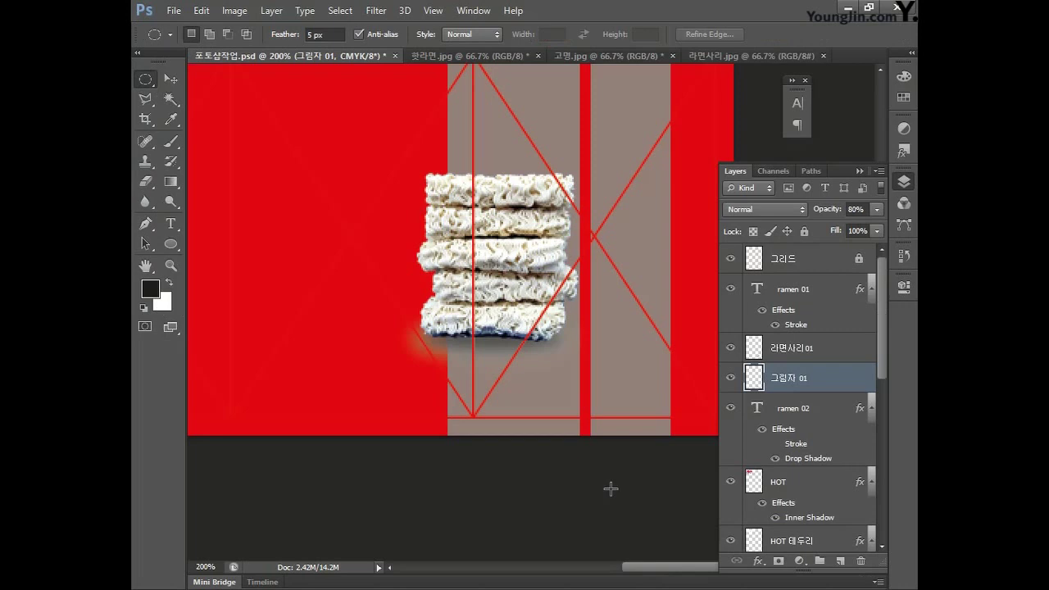
key("ctrl+v")
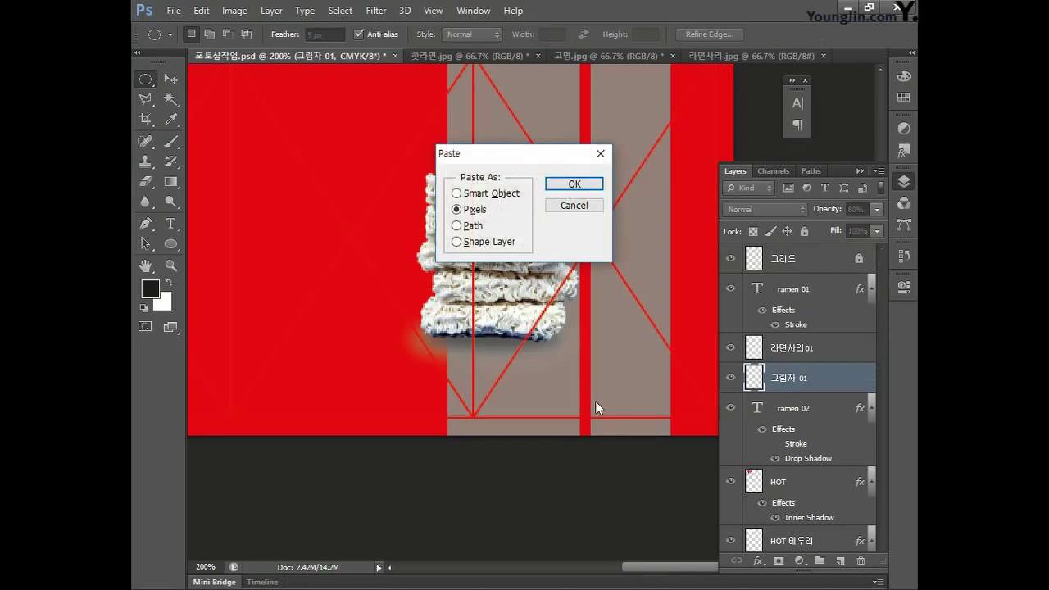
left_click(574, 186)
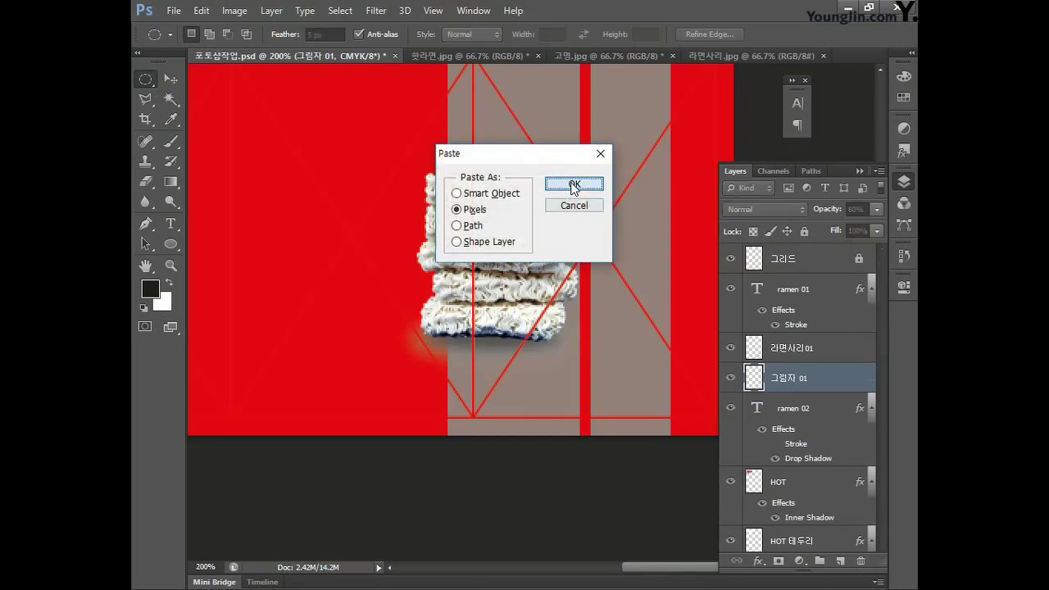
Step: Scale the pasted ribbon down to about 46%, matching the noodle stack's height, and center it on the stack
left_click_drag(638, 75, 577, 175)
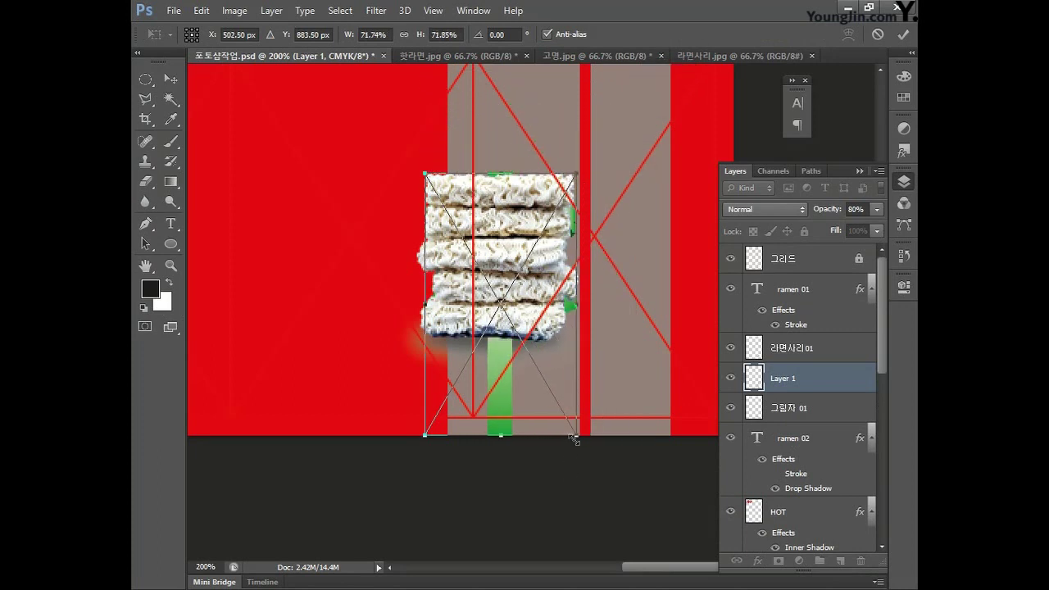
left_click_drag(575, 434, 535, 332)
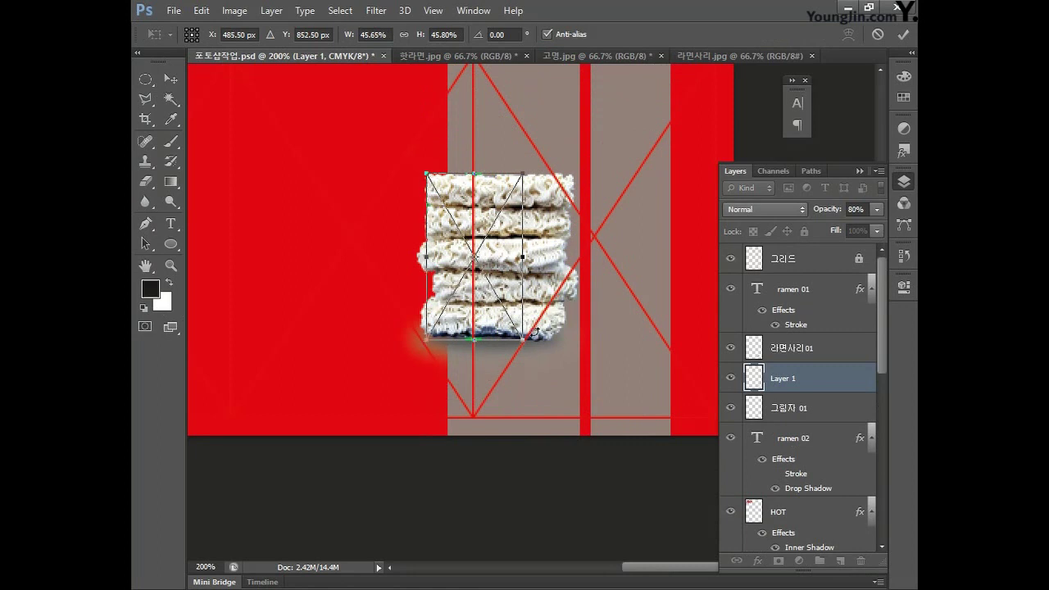
key("Return")
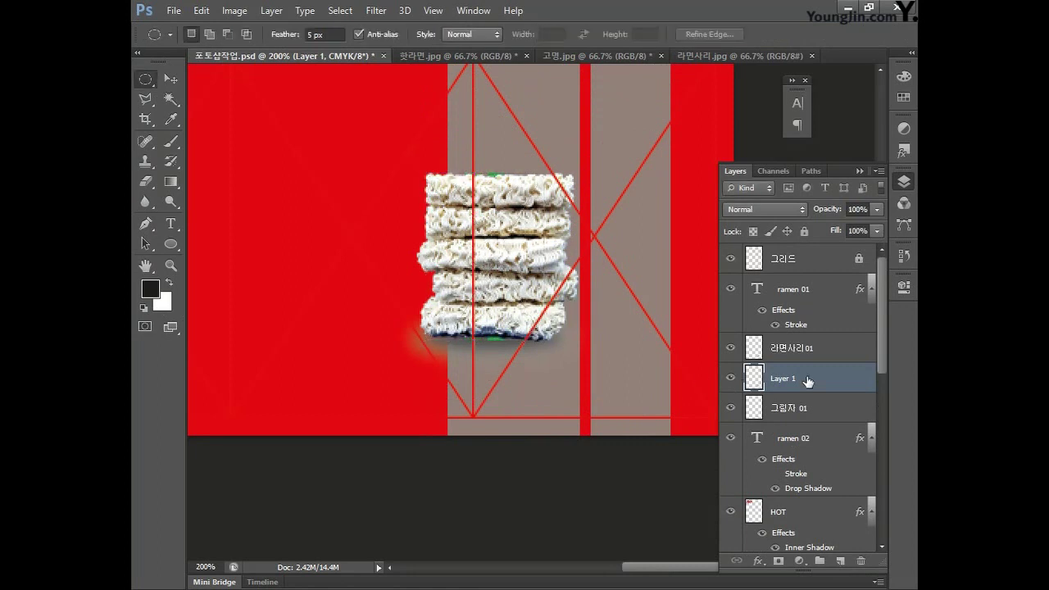
Step: Place the ribbon layer directly above 라면사리01 and rename it "리본 01"
left_click_drag(808, 381, 808, 345)
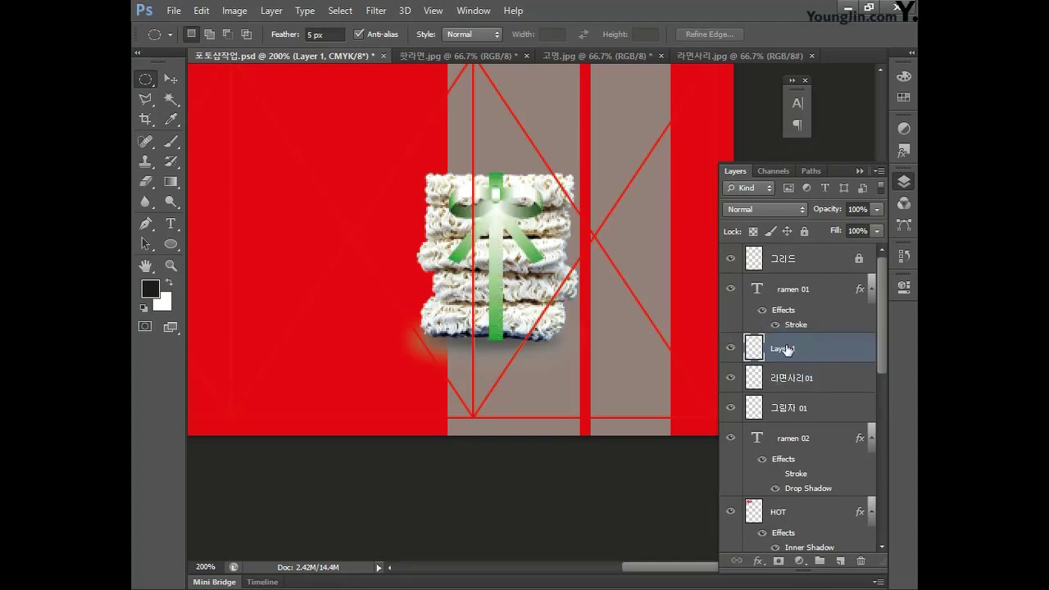
double_click(781, 349)
type("리본 01")
key("Return")
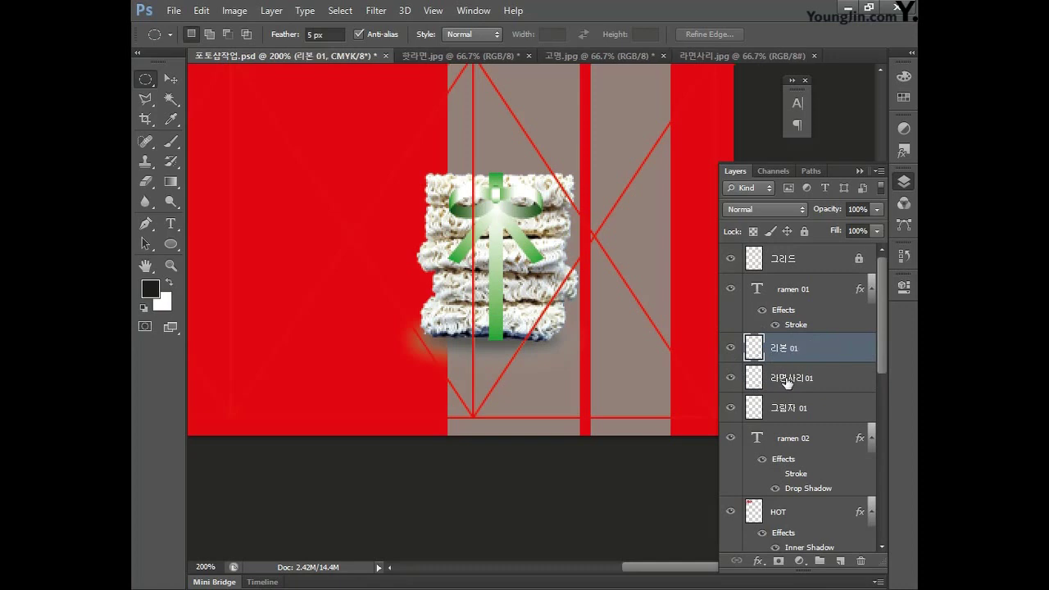
Step: Give the 리본 01 layer a Drop Shadow with 60% opacity, 2 px distance and 0 px size, and collapse its effects list
double_click(840, 350)
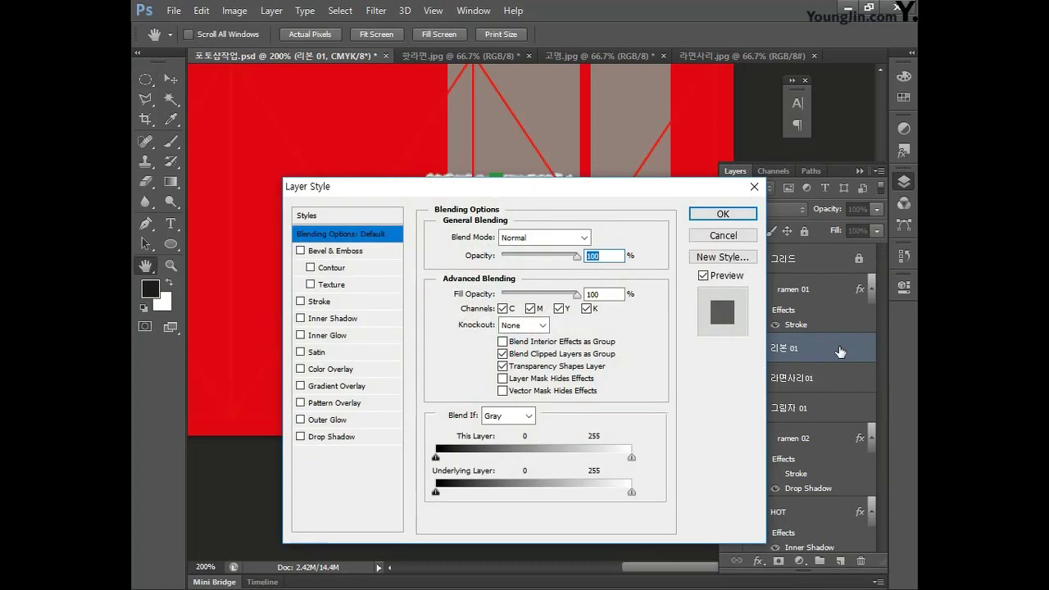
left_click(331, 438)
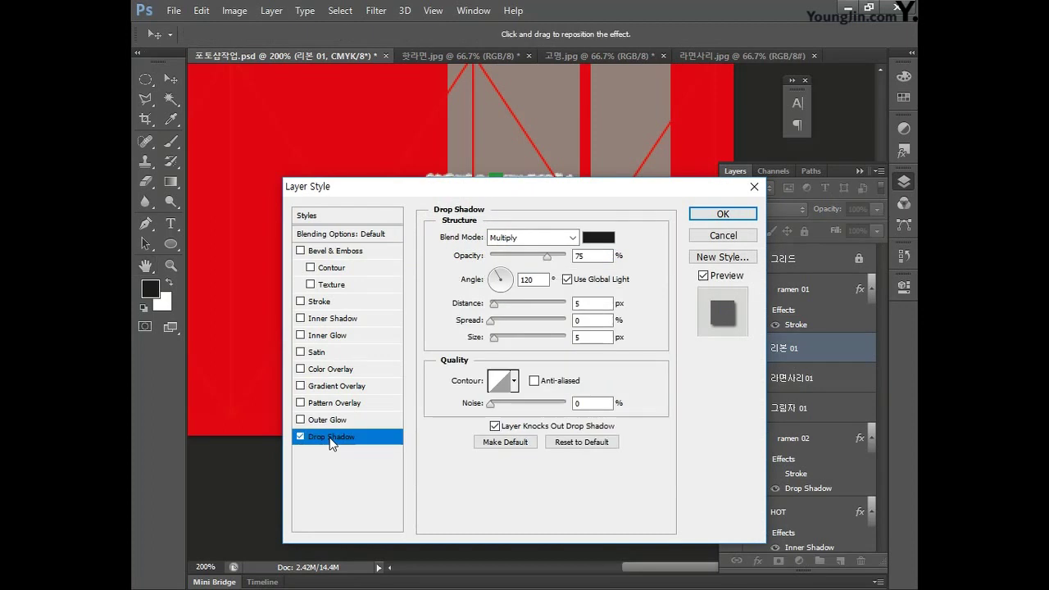
double_click(592, 256)
type("60")
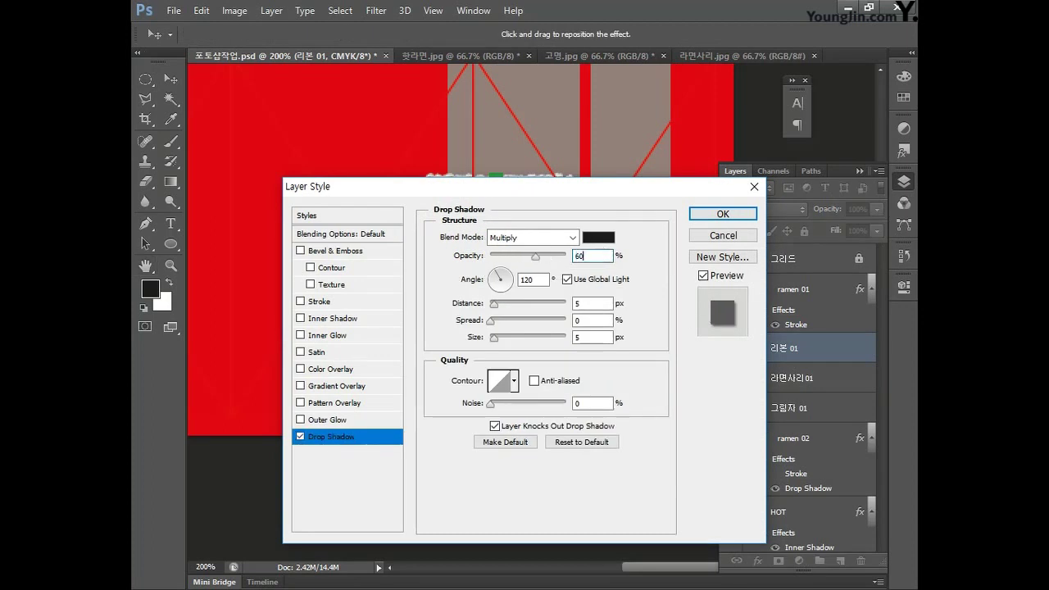
double_click(591, 303)
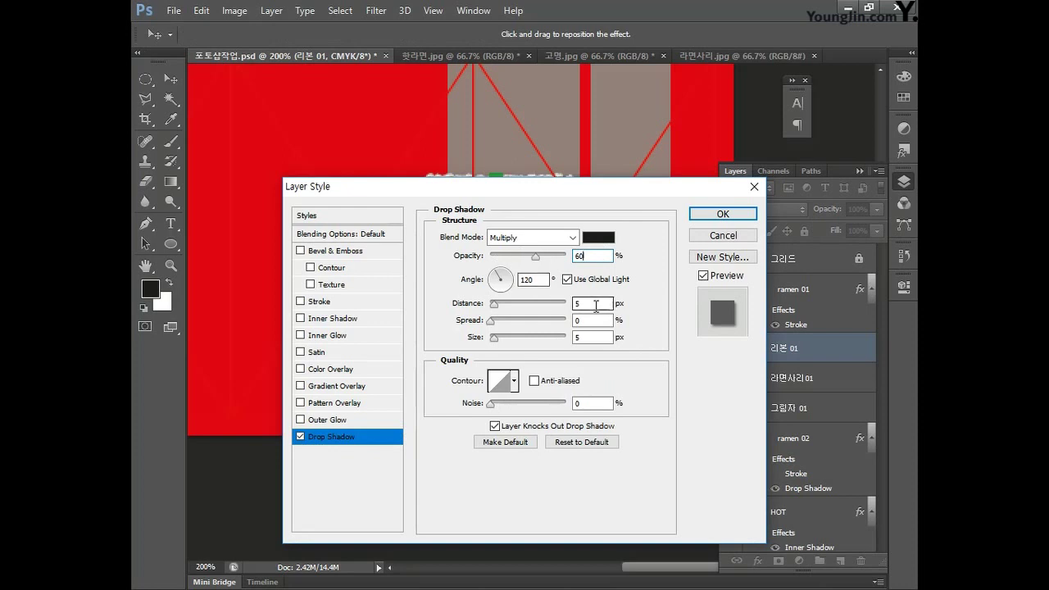
type("2")
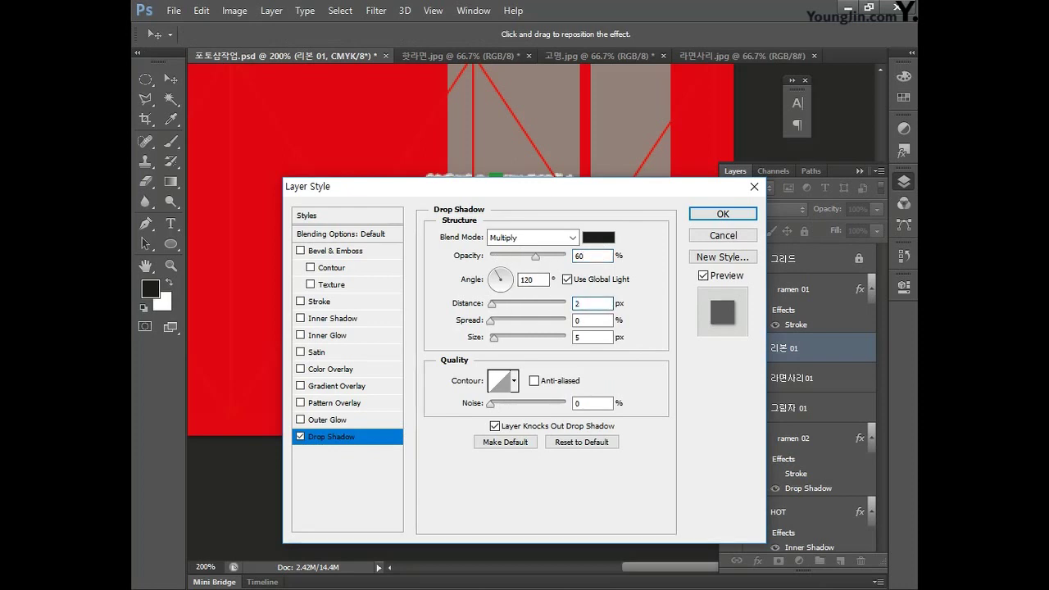
double_click(590, 337)
type("0")
left_click(723, 214)
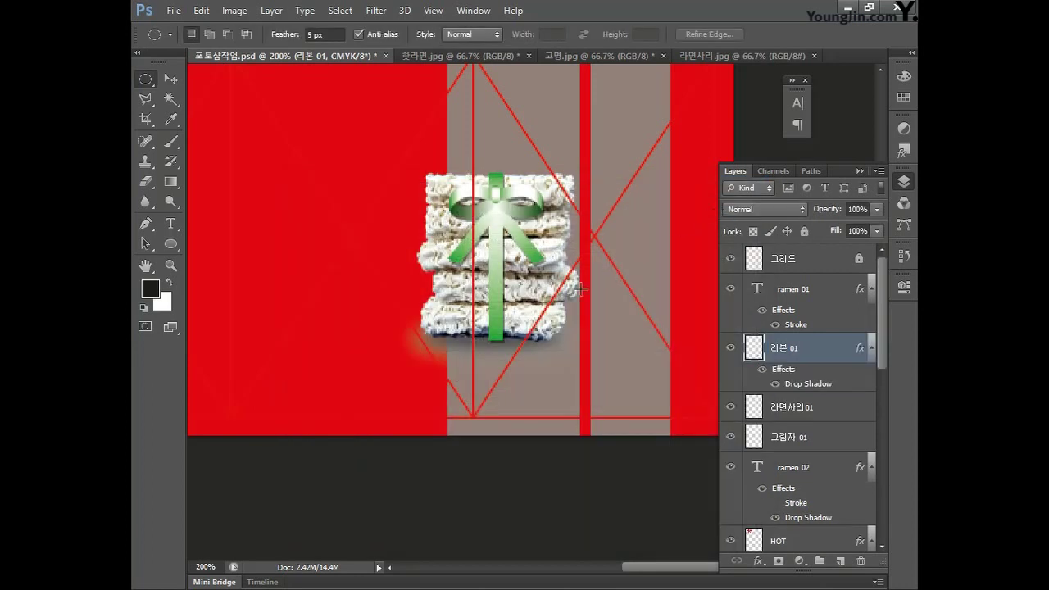
left_click(871, 353)
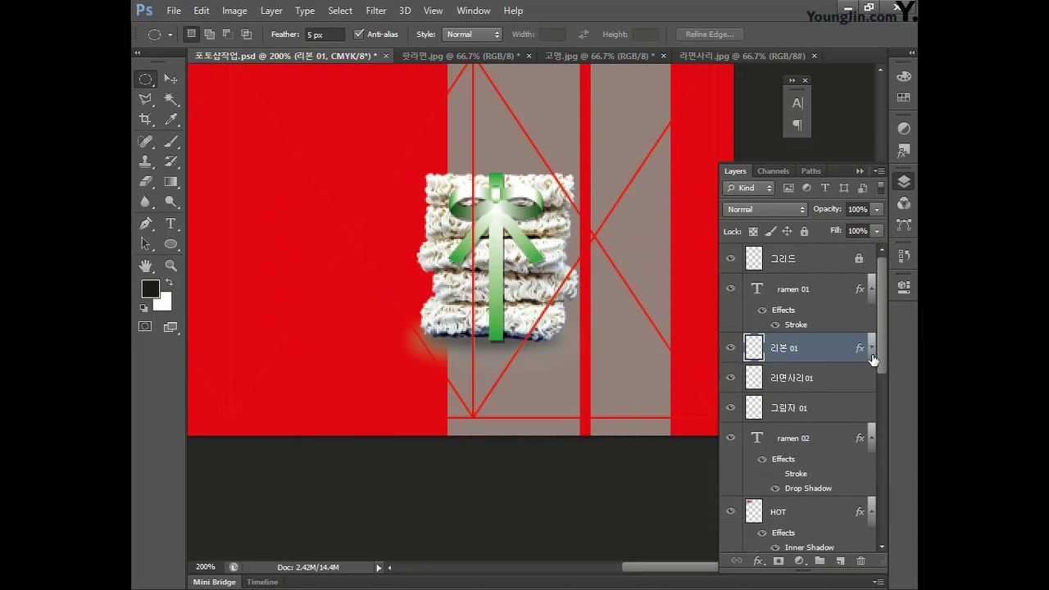
Step: Duplicate the 리본 01, 라면사리01 and 그림자 01 layers together, placing the copies directly above the originals
left_click(834, 384, "shift")
left_click(823, 411, "shift")
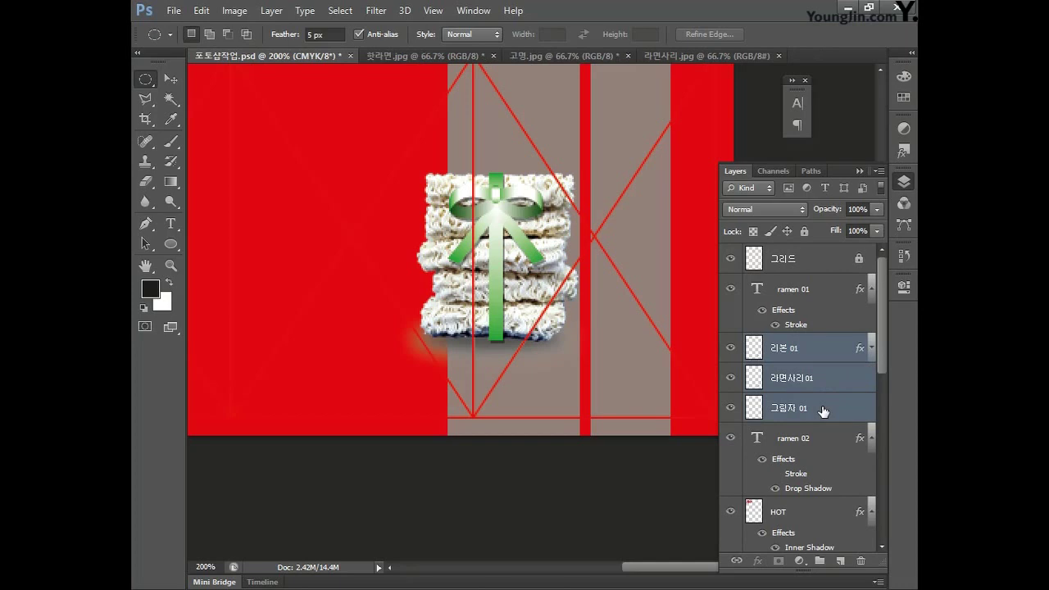
left_click_drag(812, 401, 823, 549)
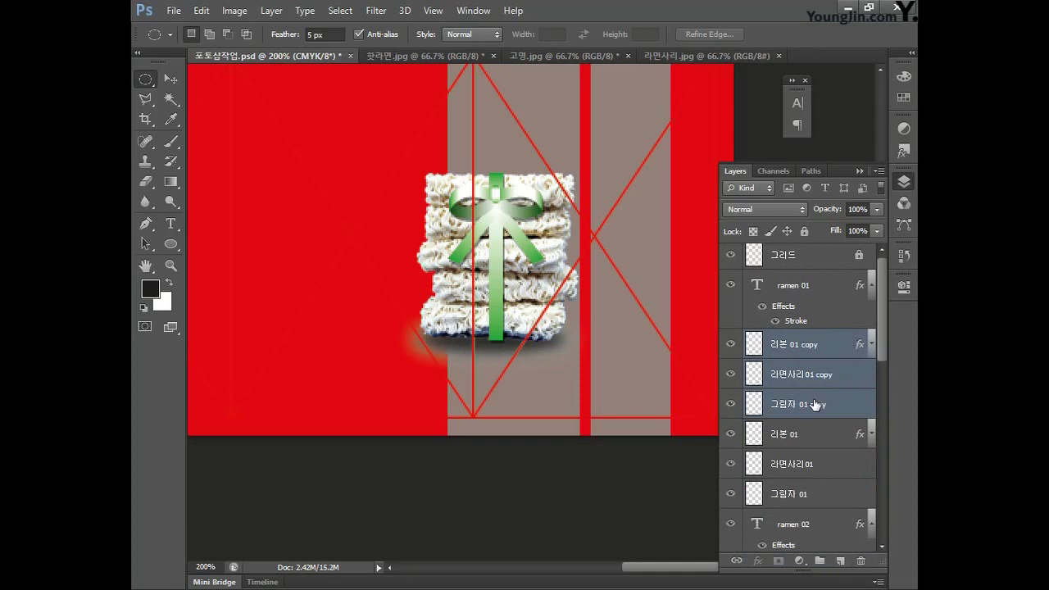
Step: Rename the three copied layers as "리본 02", "라면사리02" and "그림자 02"
double_click(794, 345)
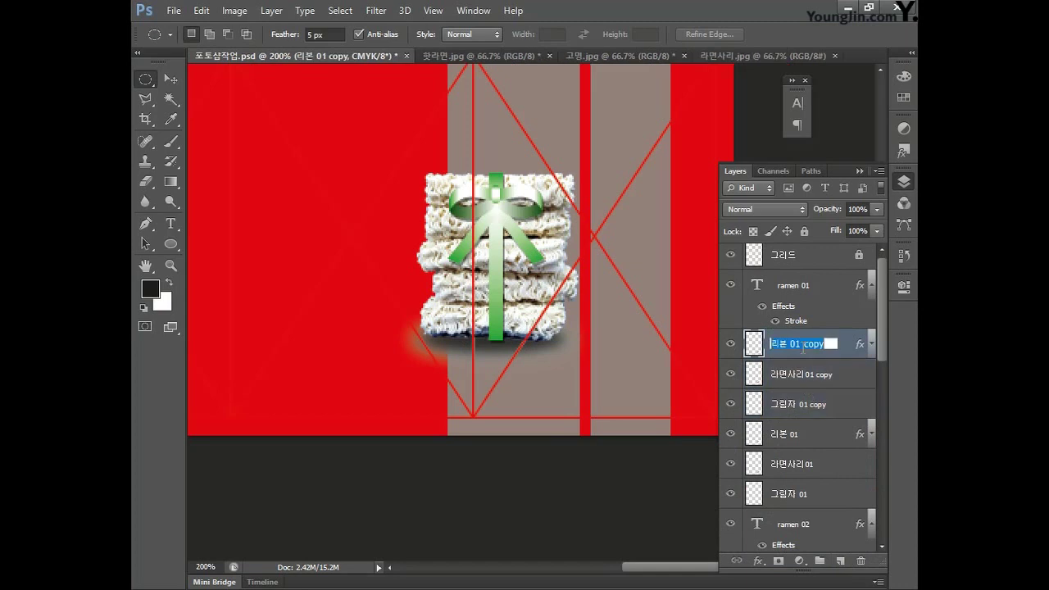
type("리본 02")
key("Tab")
type("라면사리02")
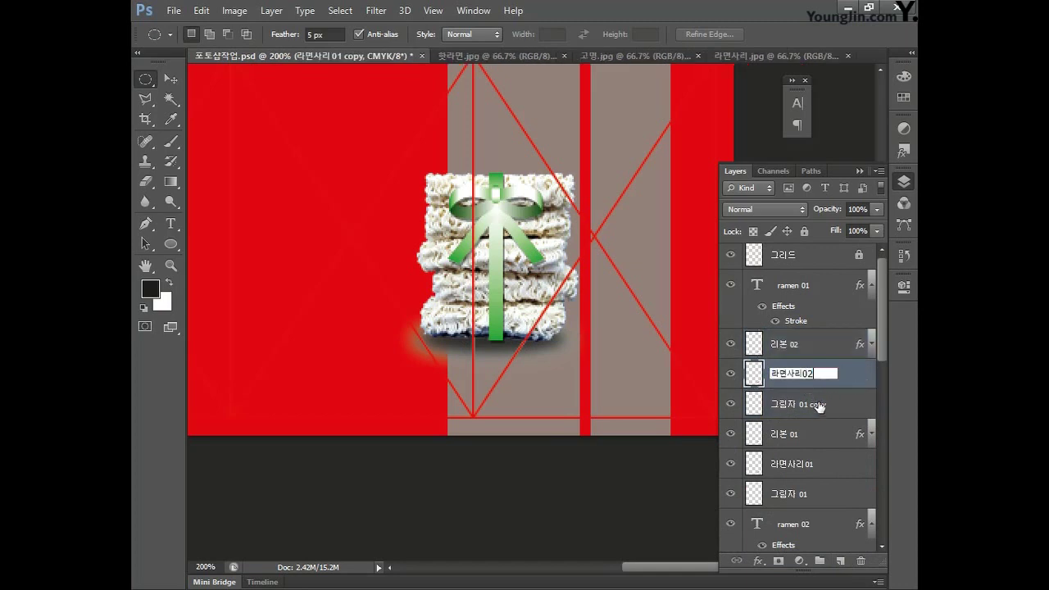
key("Tab")
type("그림자 02")
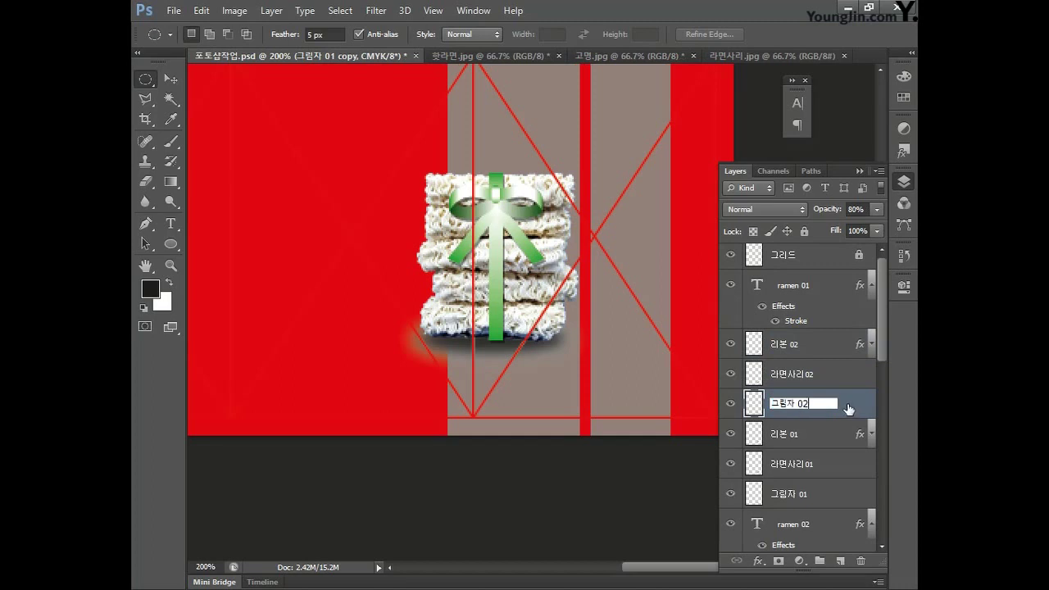
key("Return")
Step: Shift the three 02 layers together to the upper right of the original stack, and place them below 그림자 01 in the layer order
left_click(826, 375, "shift")
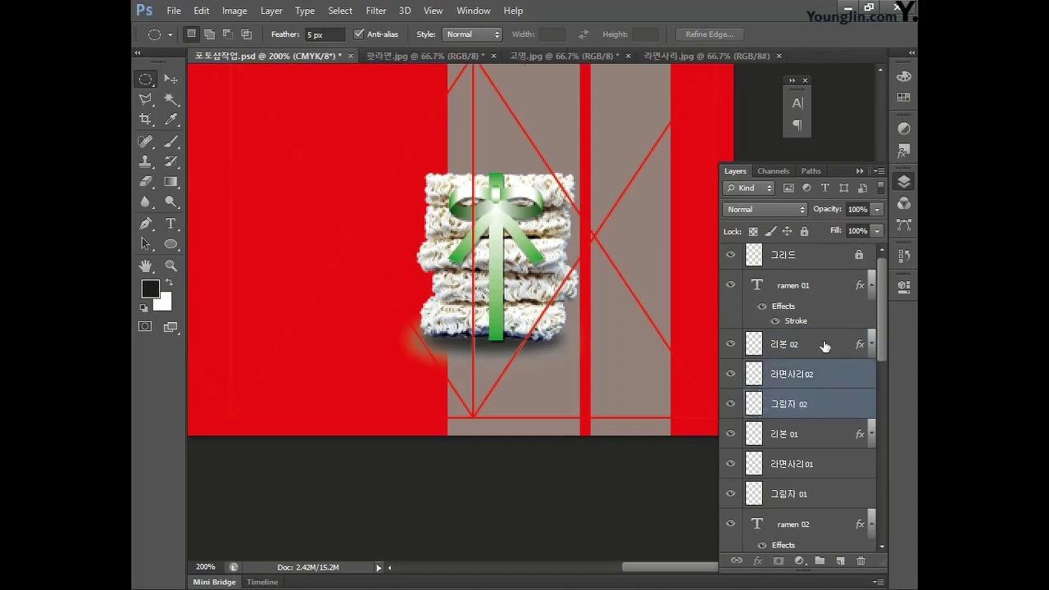
left_click(811, 345, "shift")
left_click(170, 78)
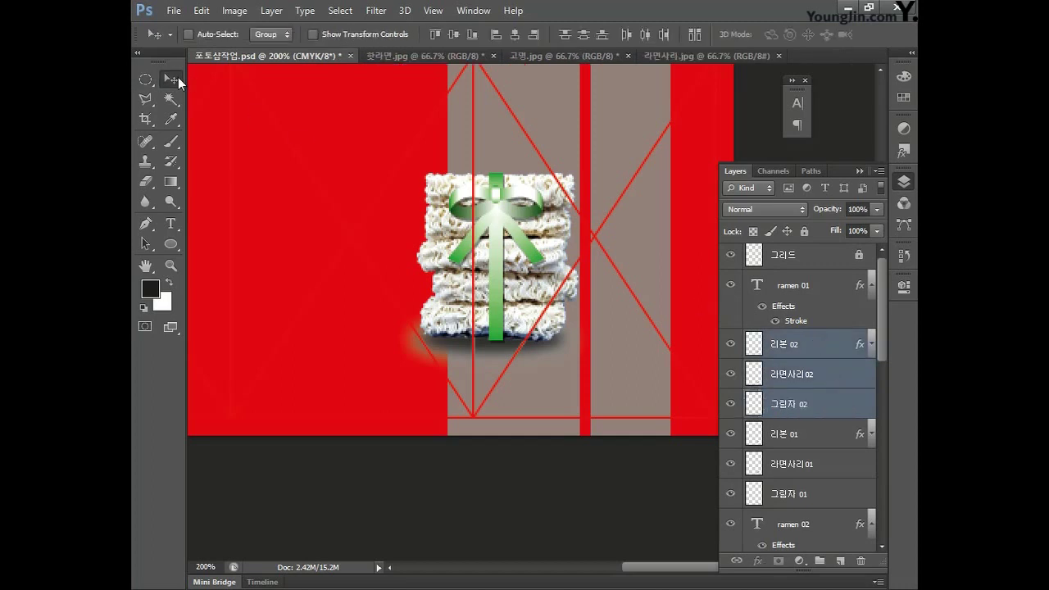
key("Right")
key("Right")
key("Right")
key("Right")
key("Right")
key("Right")
key("Right")
key("Right")
key("Right")
key("Right")
key("Right")
key("Right")
key("Right")
key("Right")
key("Right")
key("Right")
key("Right")
key("Right")
key("Right")
key("Right")
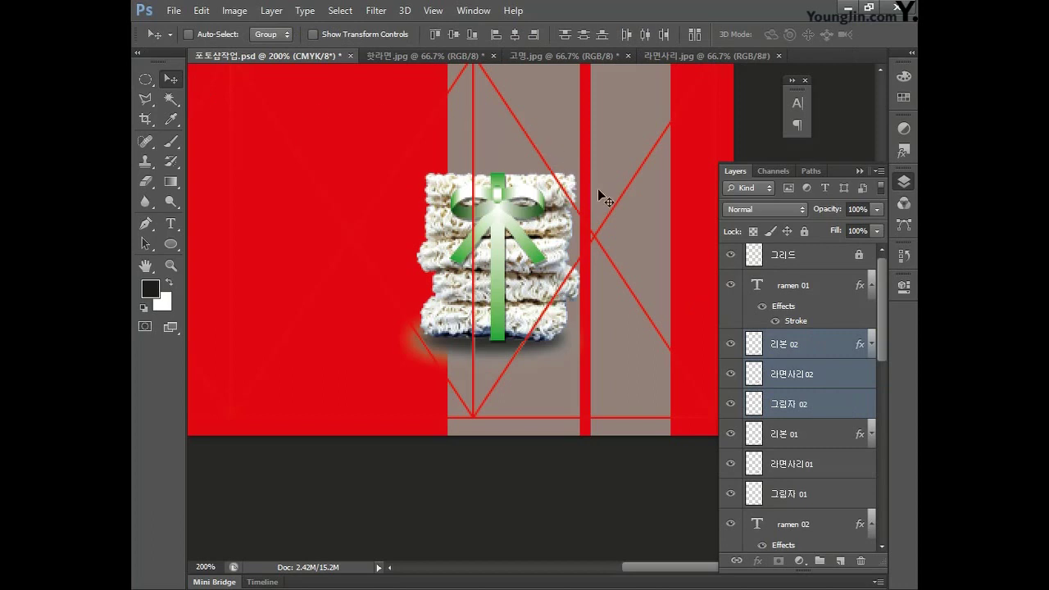
key("Right")
key("Right")
key("Right")
key("Right")
key("Right")
key("Right")
key("Right")
key("Right")
key("Right")
key("Right")
key("Right")
key("Right")
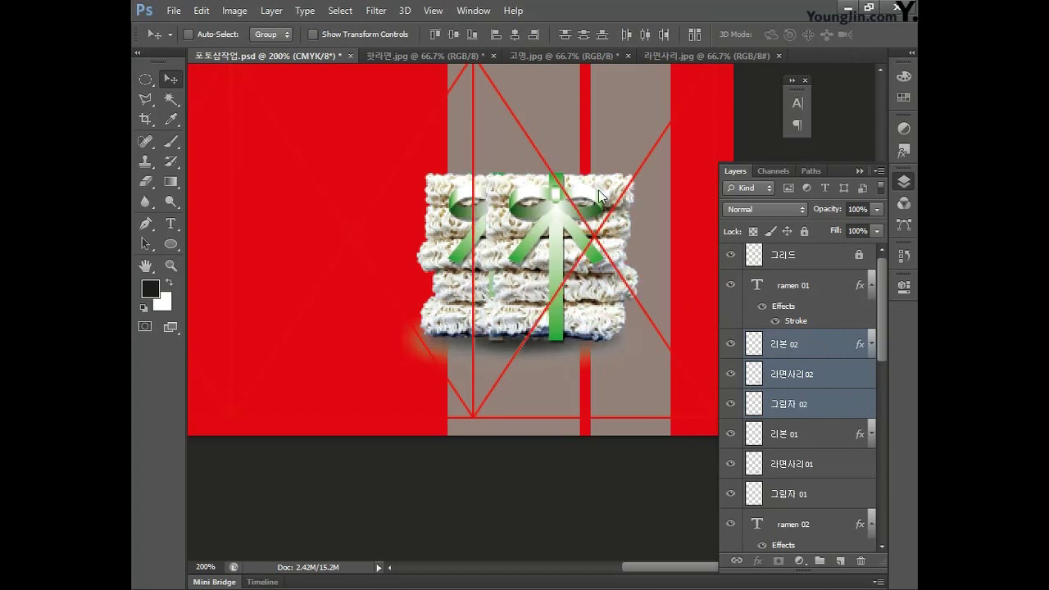
key("Right")
key("Right")
key("Right")
key("Right")
key("Right")
key("Right")
key("Right")
key("Right")
key("Right")
key("Right")
key("Right")
key("Right")
key("Right")
key("Right")
key("Right")
key("Right")
key("Right")
key("Right")
key("Right")
key("Right")
key("Up")
key("Up")
key("Up")
key("Up")
key("Up")
key("Up")
key("Up")
key("Up")
key("Up")
key("Up")
key("Up")
key("Up")
key("Up")
key("Up")
key("Up")
key("Up")
key("Up")
key("Up")
key("Up")
key("Up")
key("Up")
key("Up")
key("Up")
key("Up")
key("Up")
key("Up")
key("Left")
key("Left")
key("Left")
key("Left")
key("Left")
key("Left")
key("Left")
key("Left")
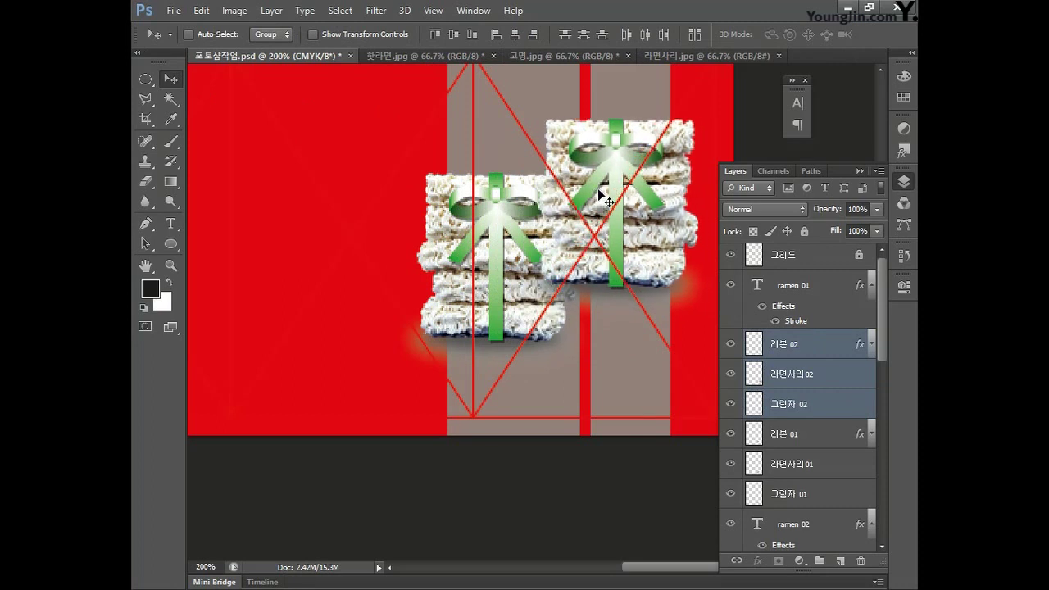
left_click_drag(819, 350, 825, 501)
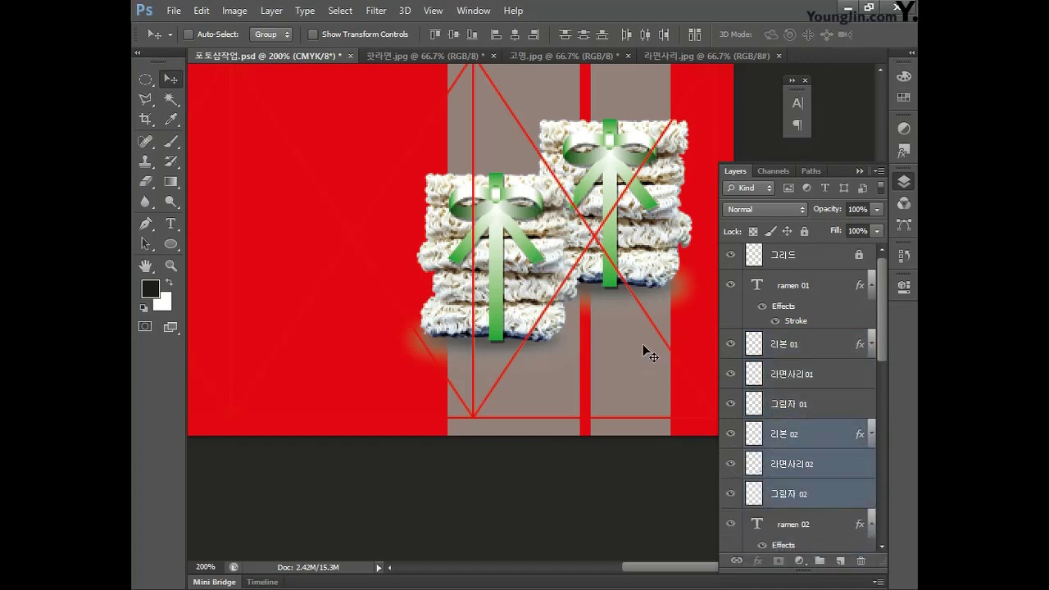
Step: Recolour the 리본 02 layer red using Hue/Saturation with Colorize on, hue 0 and saturation 85
left_click(825, 438)
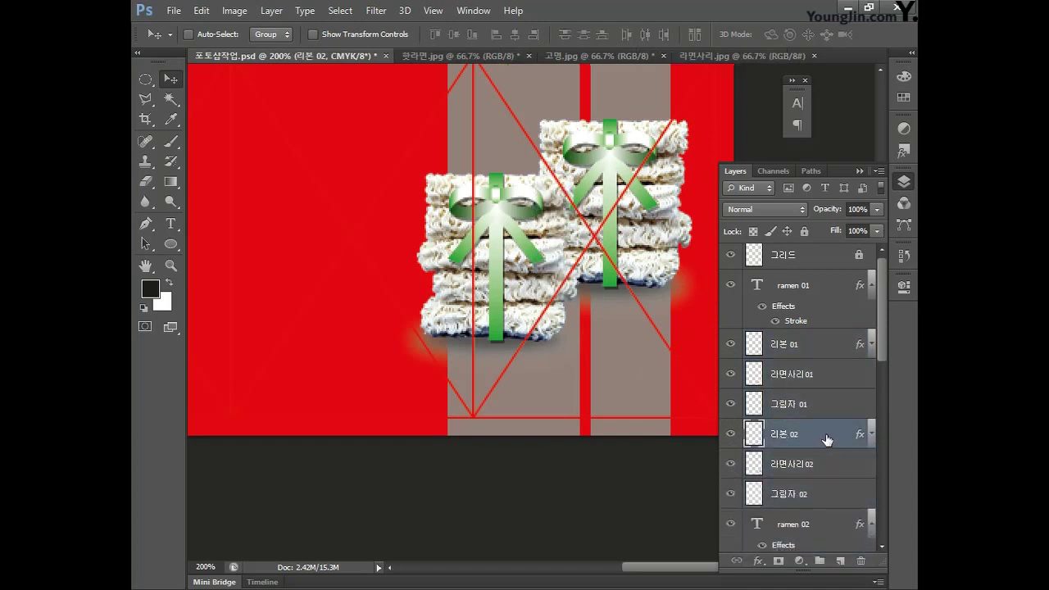
left_click(235, 12)
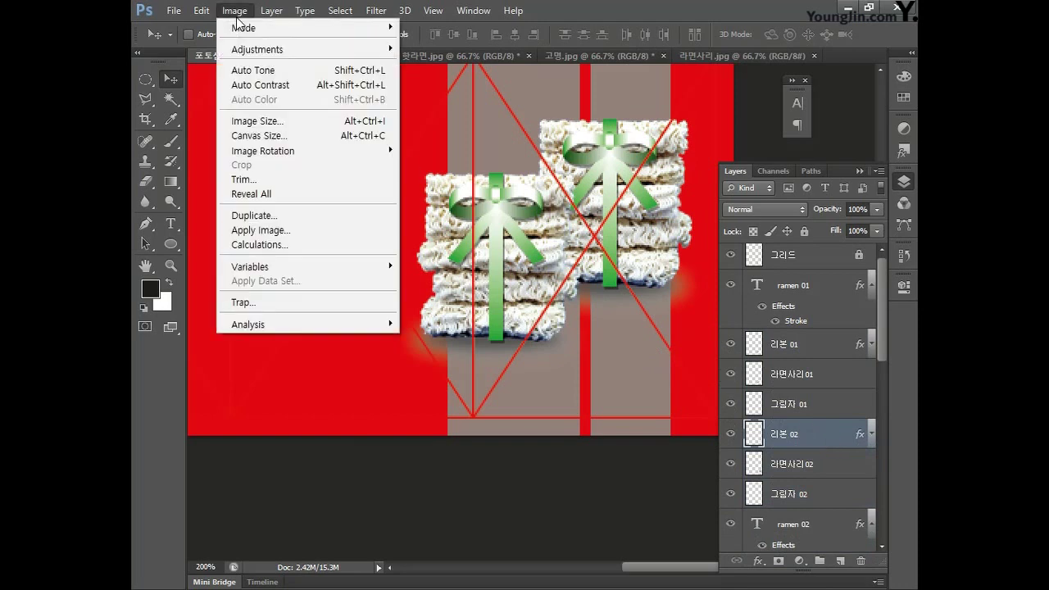
mouse_move(249, 46)
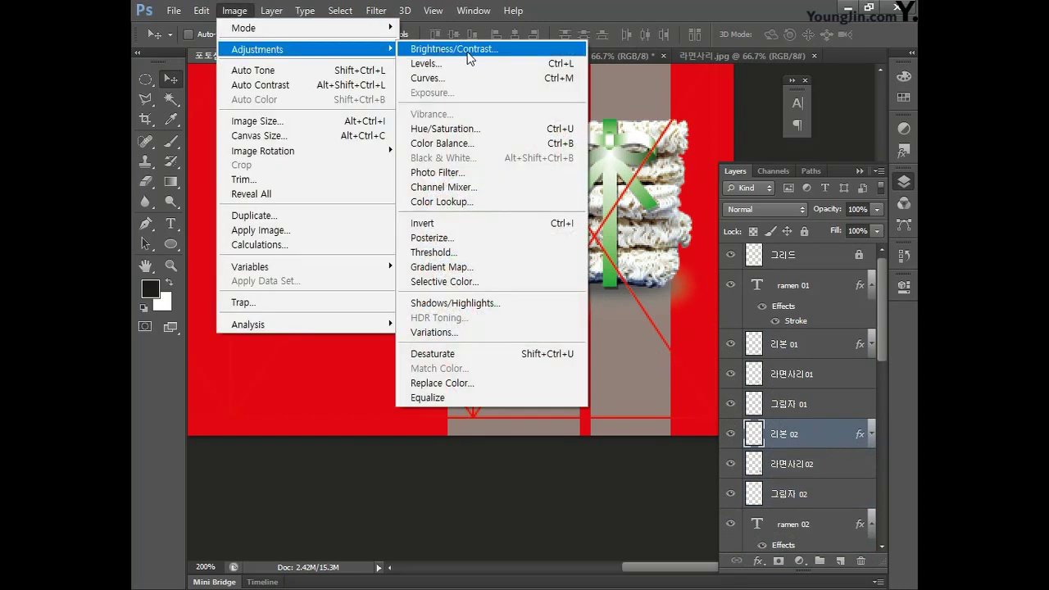
left_click(466, 129)
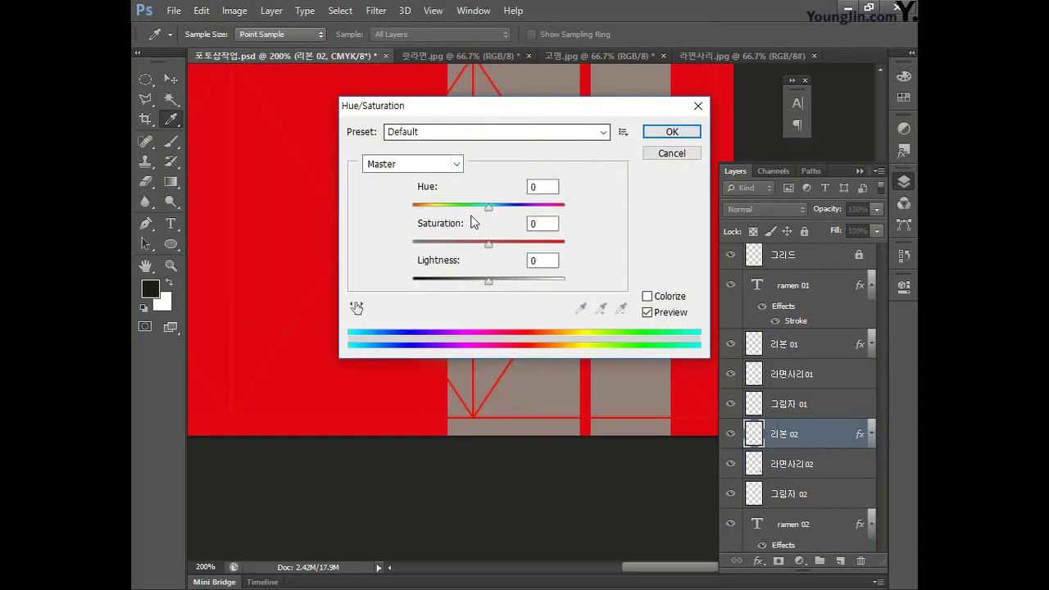
left_click(545, 187)
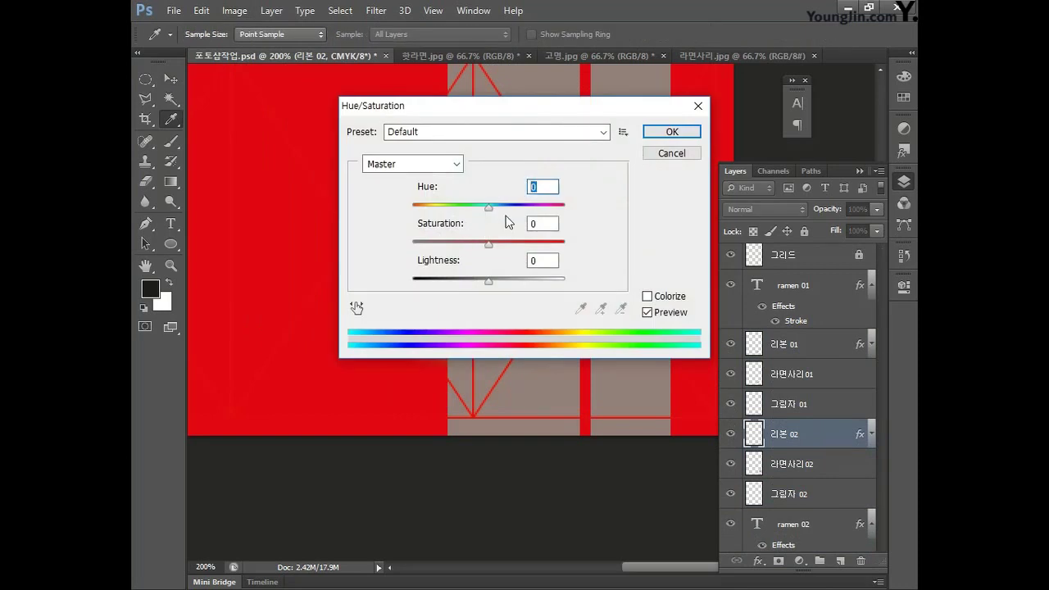
left_click(647, 296)
left_click(539, 192)
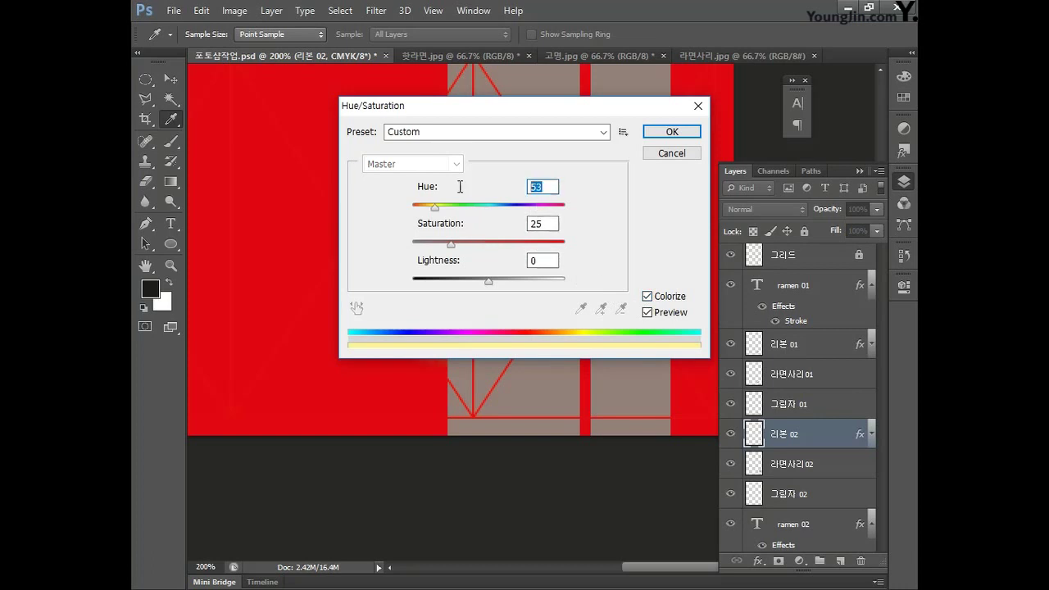
type("0")
key("Tab")
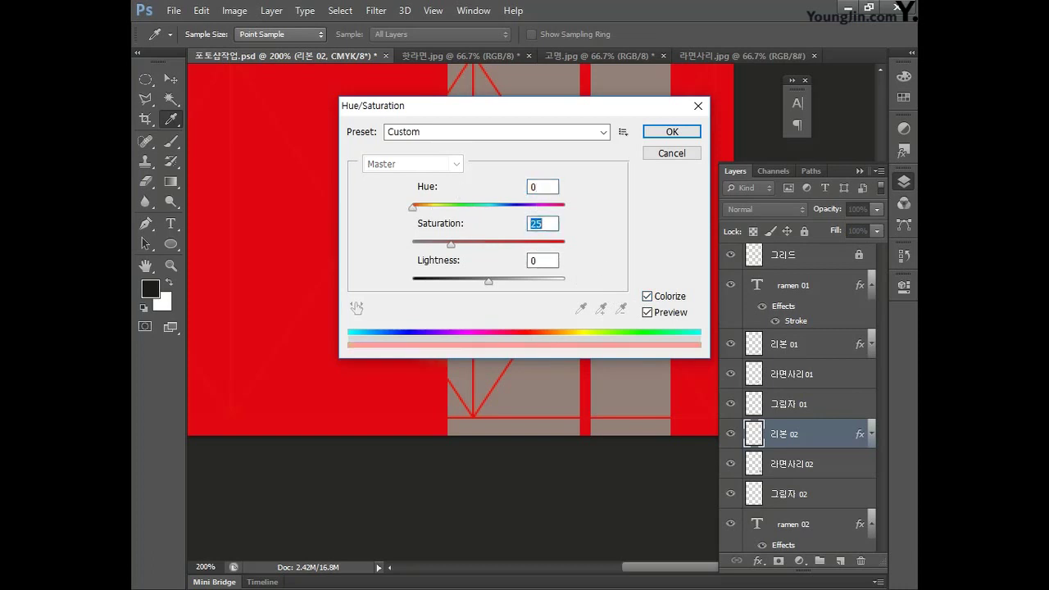
type("85")
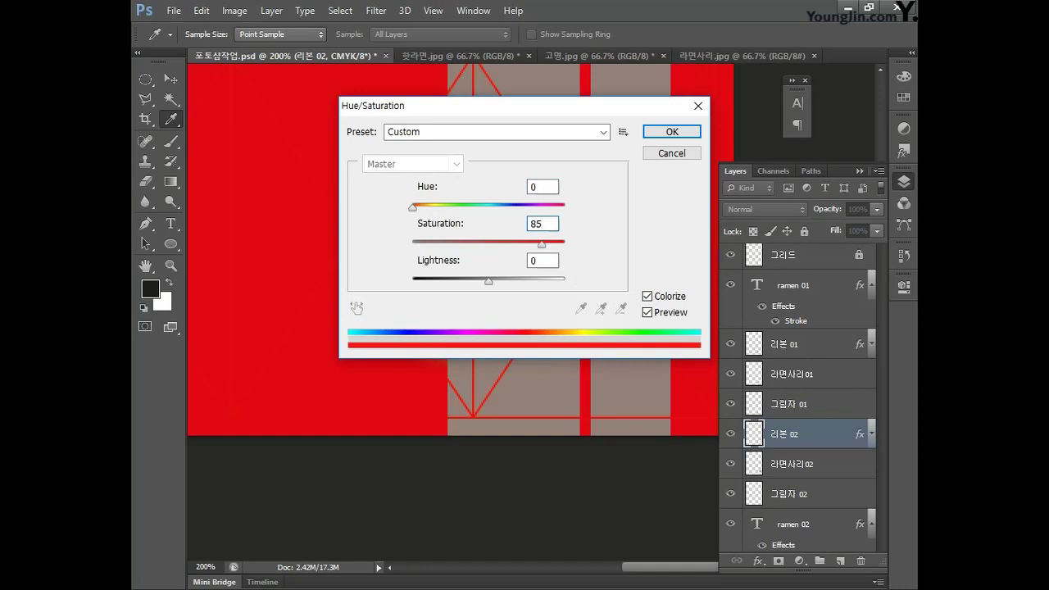
left_click(672, 132)
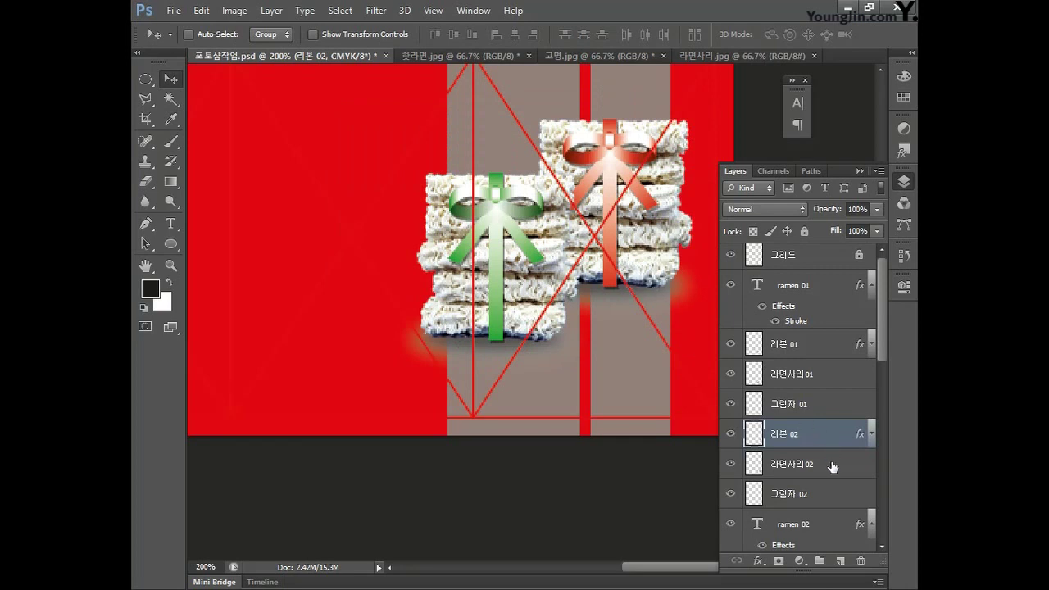
Step: Tint the 라면사리02 layer red using Hue/Saturation with Colorize on, hue 0 and saturation 50
left_click(831, 466)
left_click(235, 10)
mouse_move(251, 51)
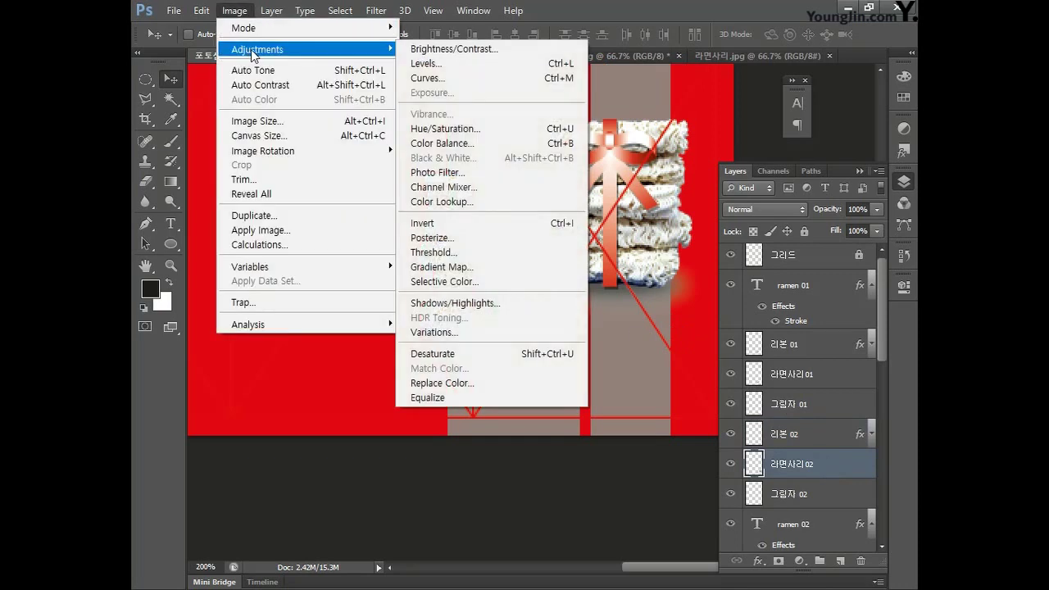
left_click(447, 128)
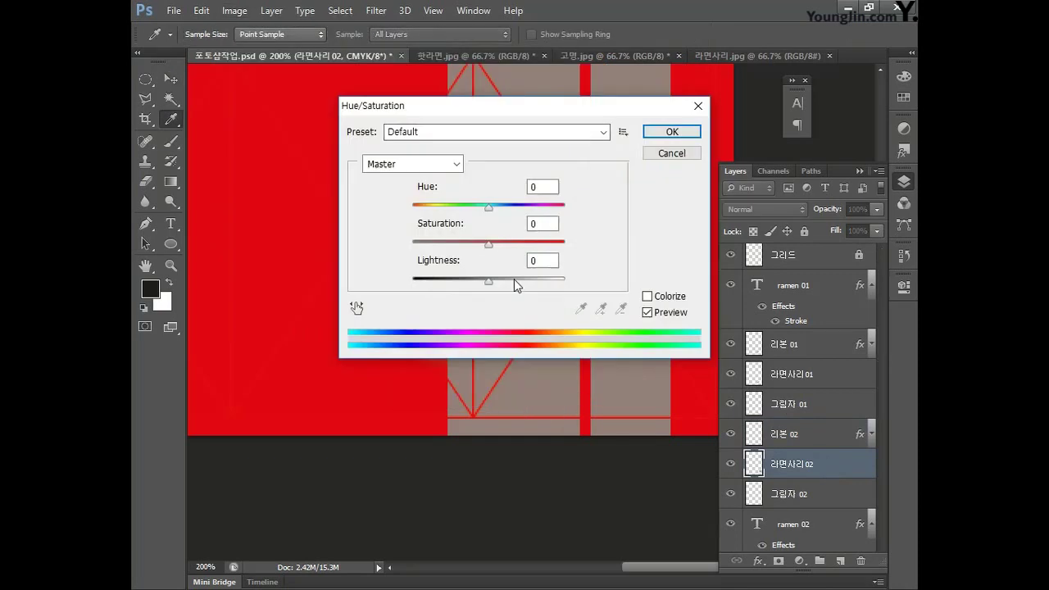
left_click(649, 298)
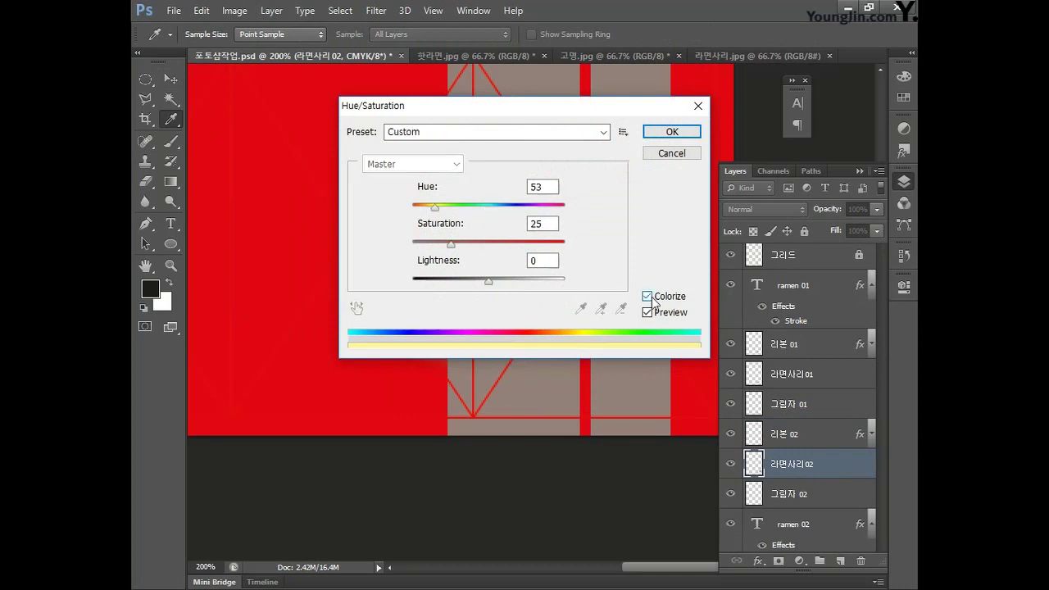
left_click(549, 187)
type("0")
left_click(555, 223)
type("50")
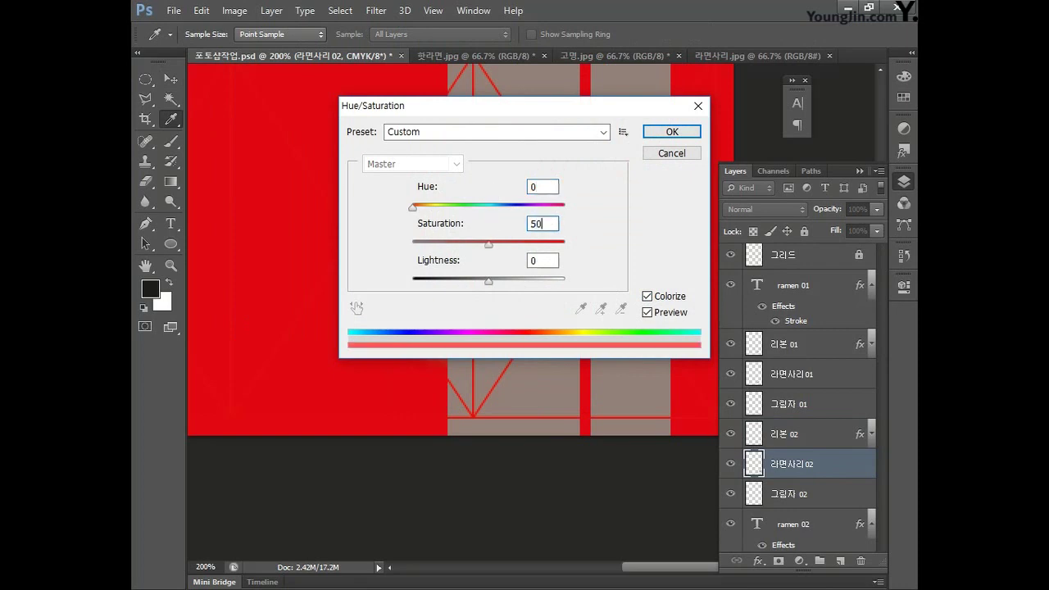
left_click(672, 131)
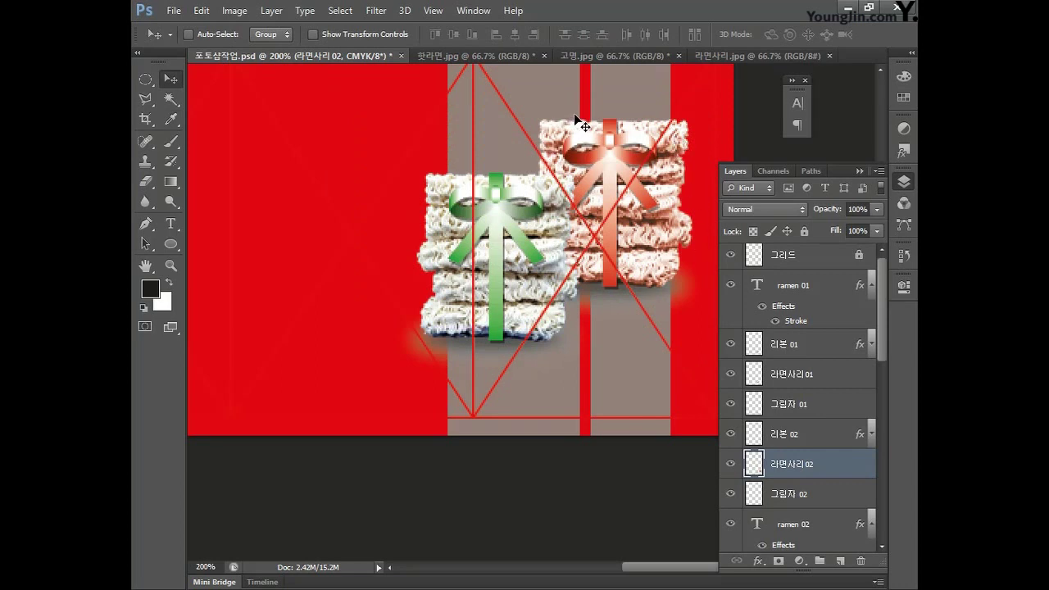
Step: Copy the green speech bubble from the Illustrator file and paste it as pixels into the Photoshop poster
double_click(145, 265)
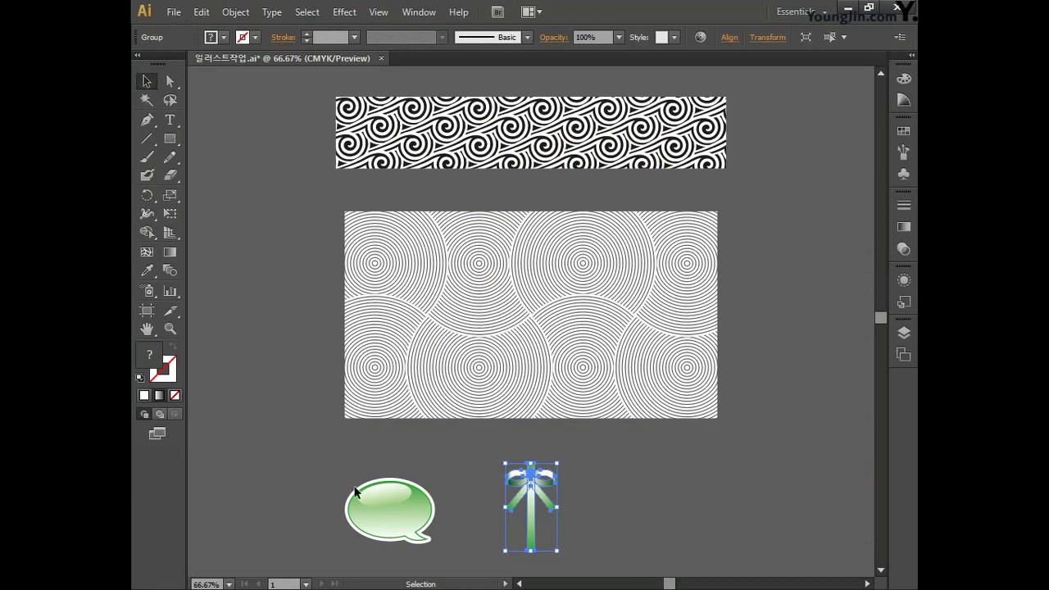
left_click(390, 526)
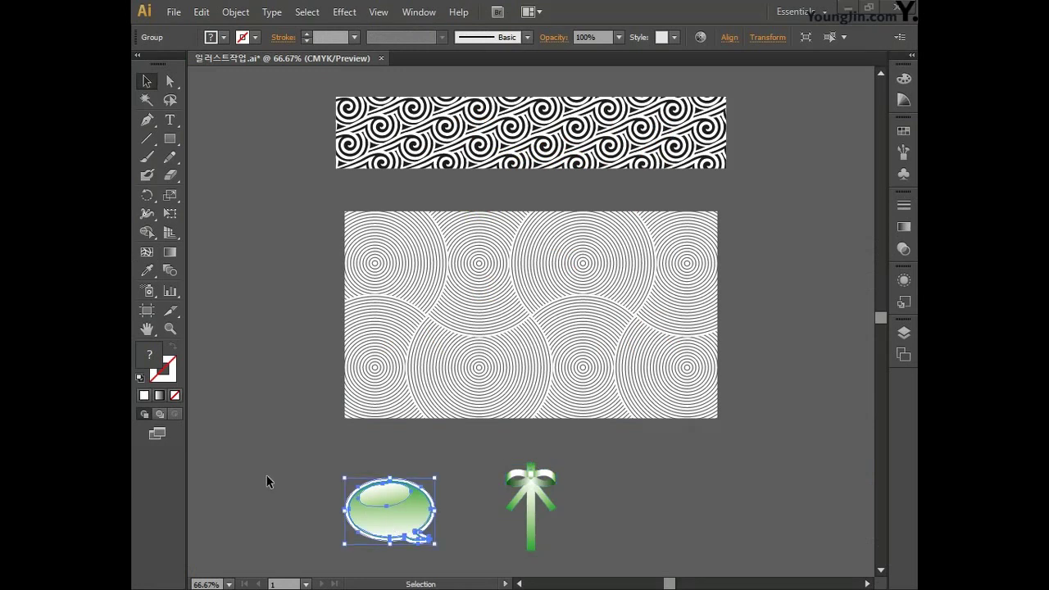
key("alt+Tab")
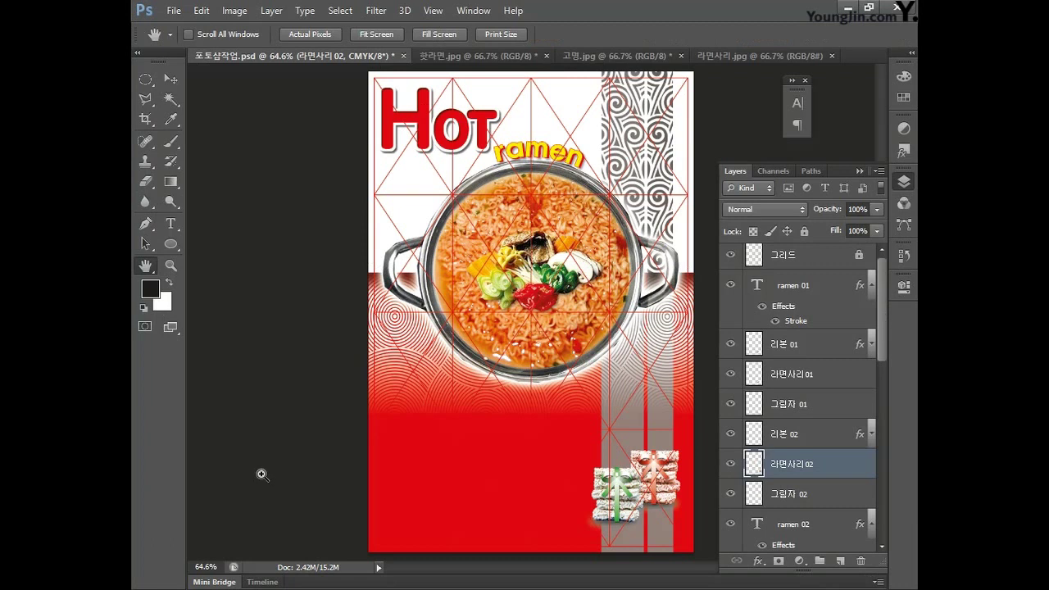
key("ctrl+v")
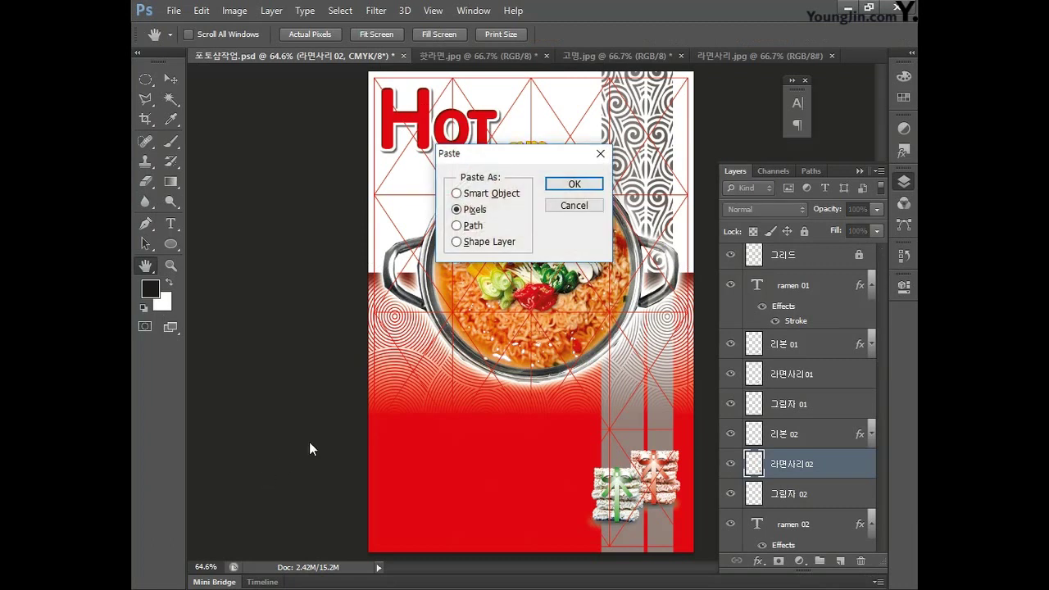
left_click(569, 188)
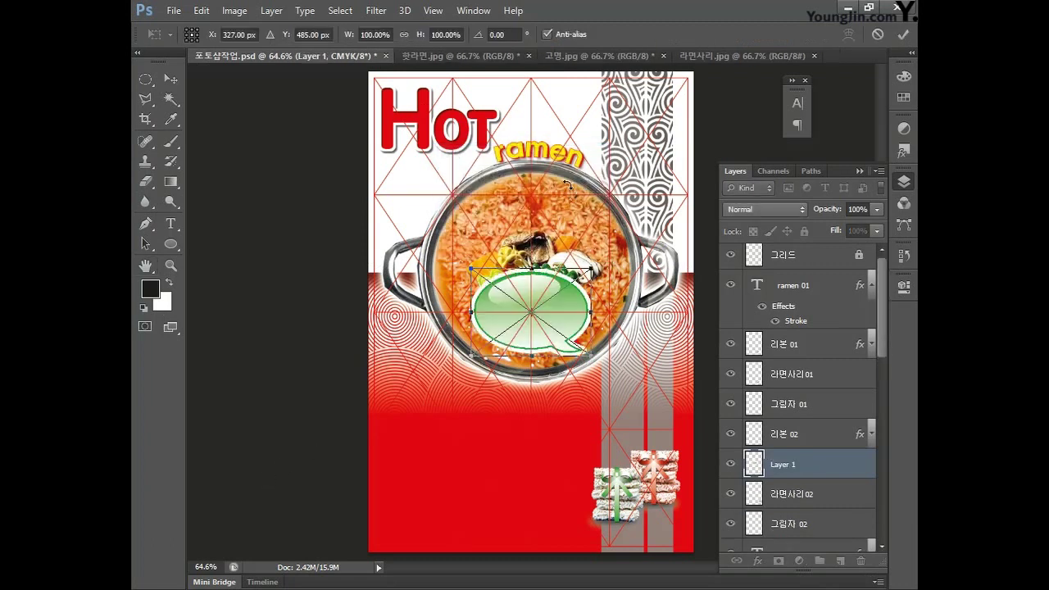
Step: Move the pasted speech bubble to the lower left of the poster and scale it down to about half size
left_click_drag(556, 315, 465, 468)
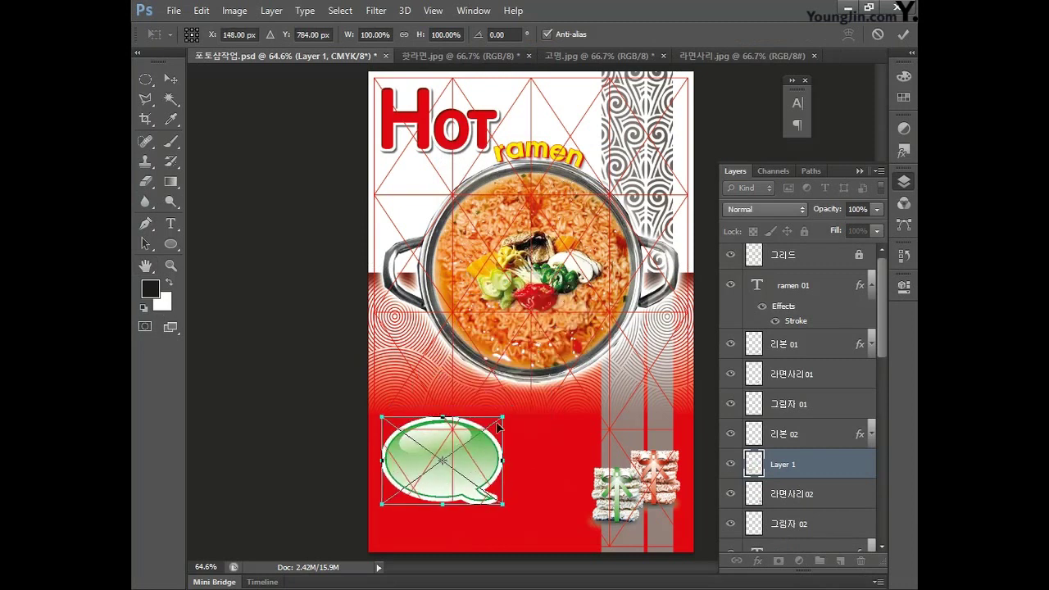
left_click_drag(502, 421, 445, 488)
key("Return")
Step: Rename the speech bubble layer as "말풍선" and give it a Drop Shadow with 75% opacity, 5 px distance and 5 px size
double_click(786, 464)
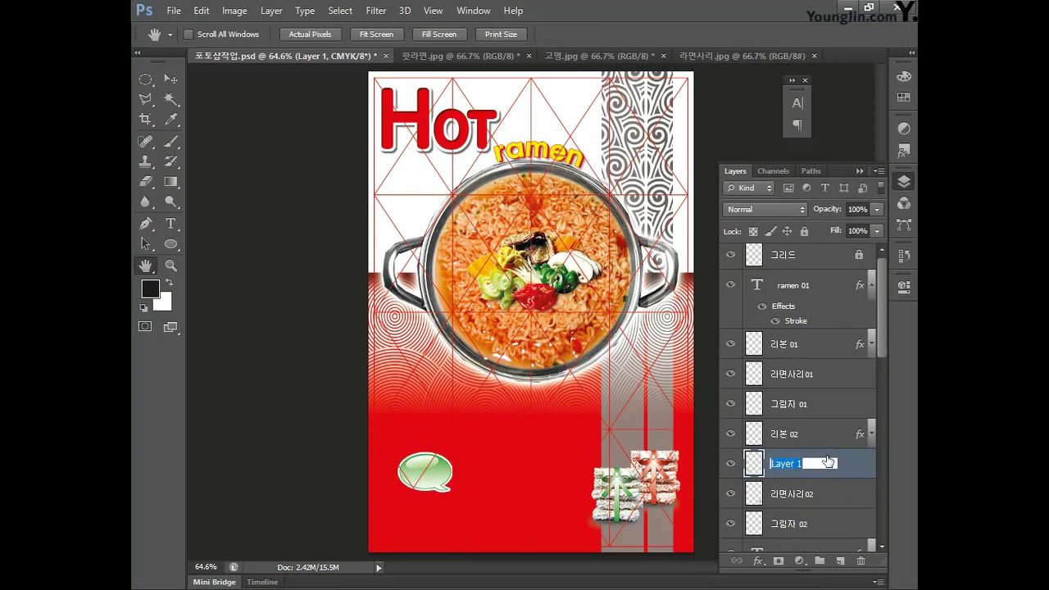
type("말풍선")
key("Return")
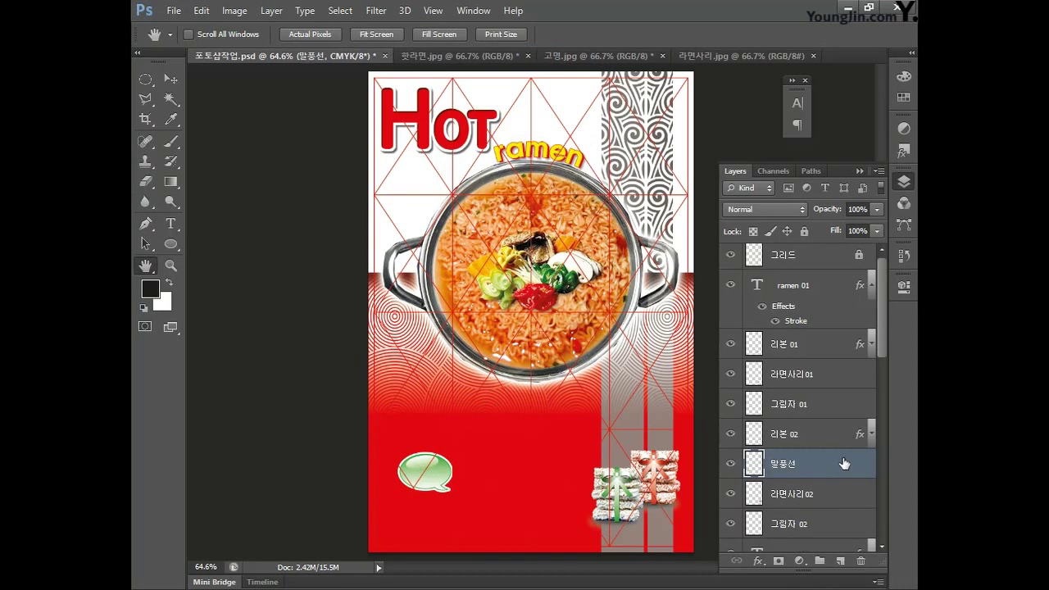
double_click(841, 461)
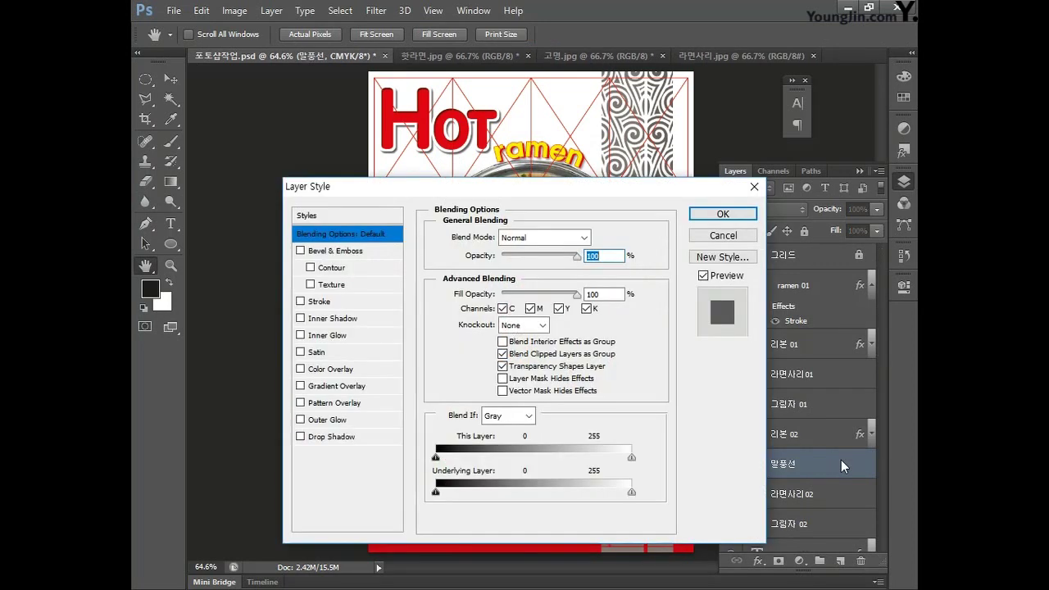
left_click(327, 437)
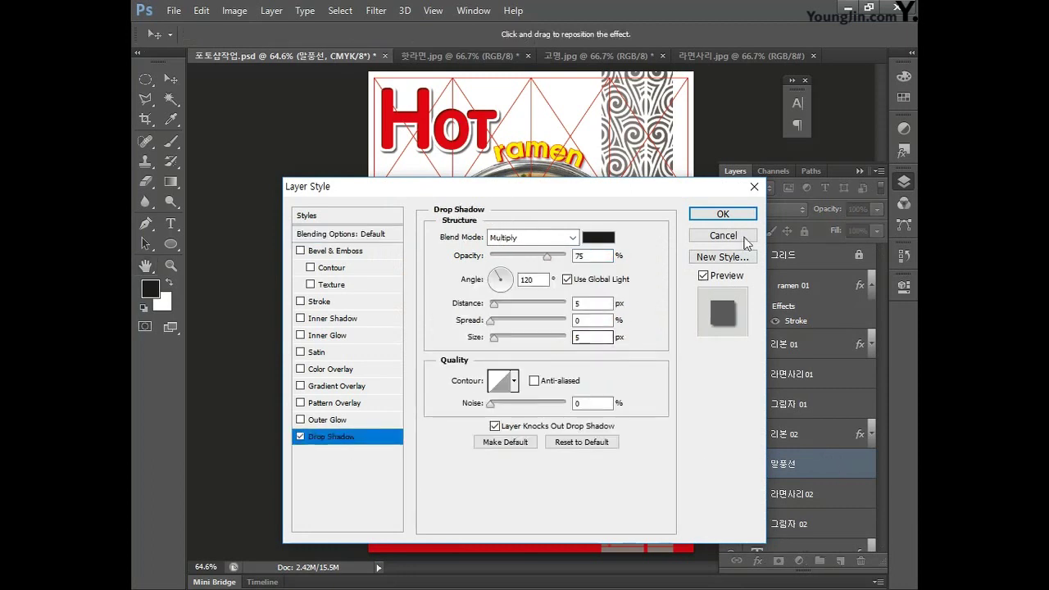
left_click(724, 214)
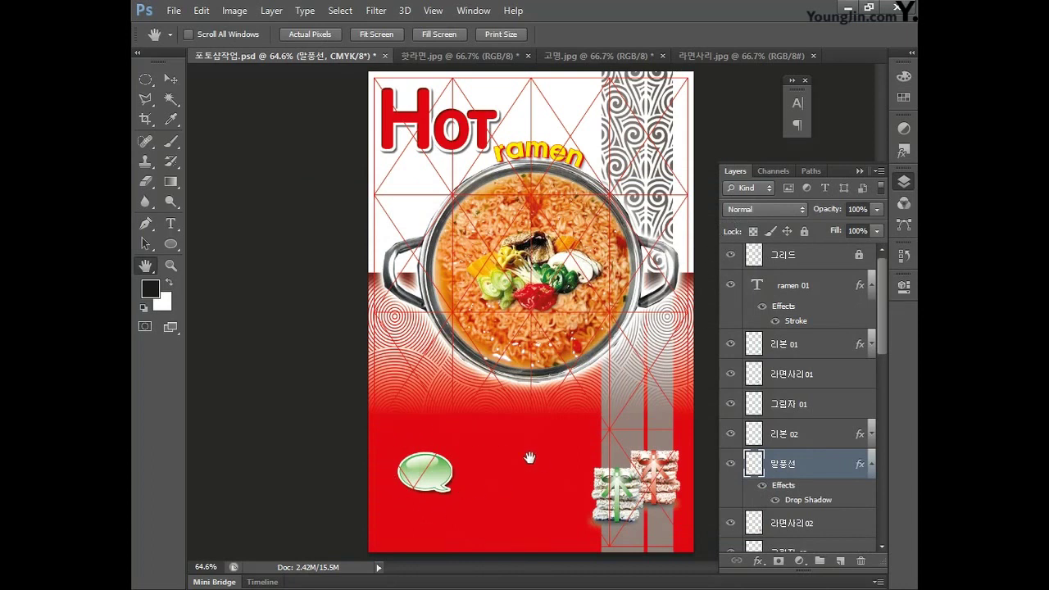
Step: Add the text "5월" on a new text layer above 말풍선 and centre it over the speech bubble
left_click(171, 264)
left_click(421, 492)
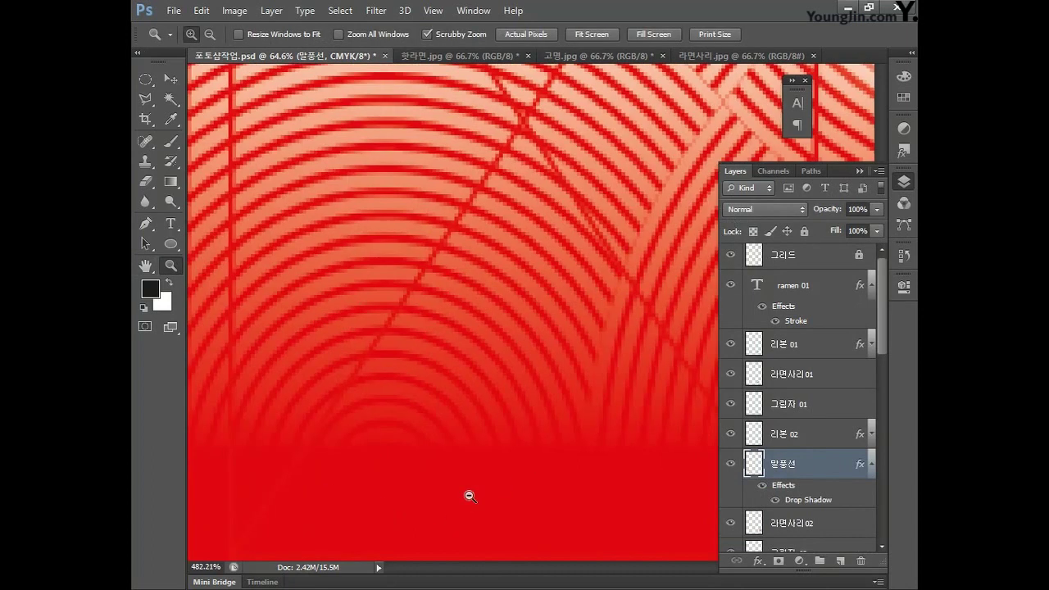
left_click(347, 183, "alt")
key("t")
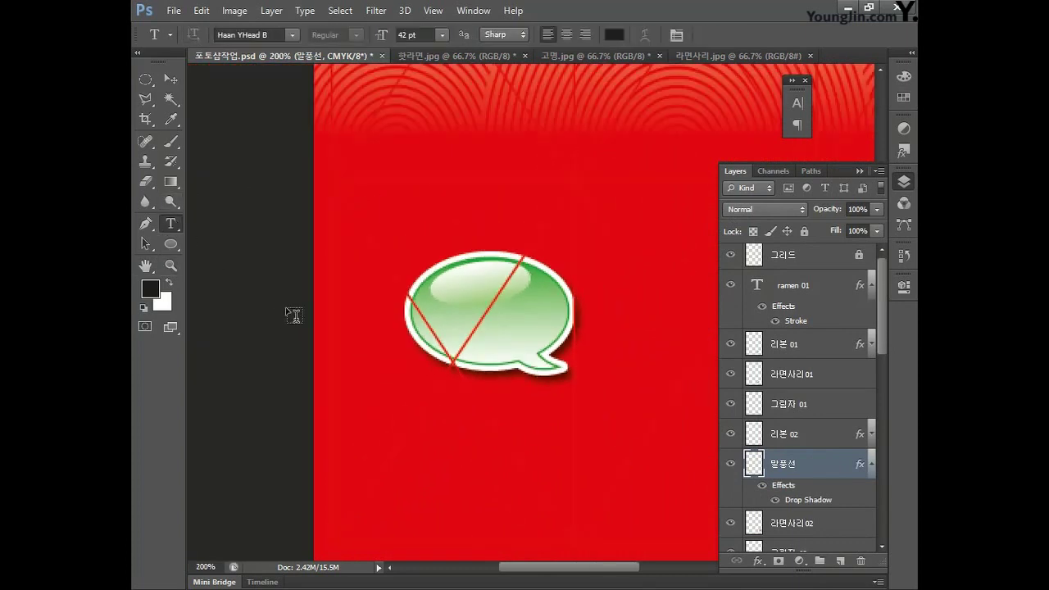
left_click(451, 322)
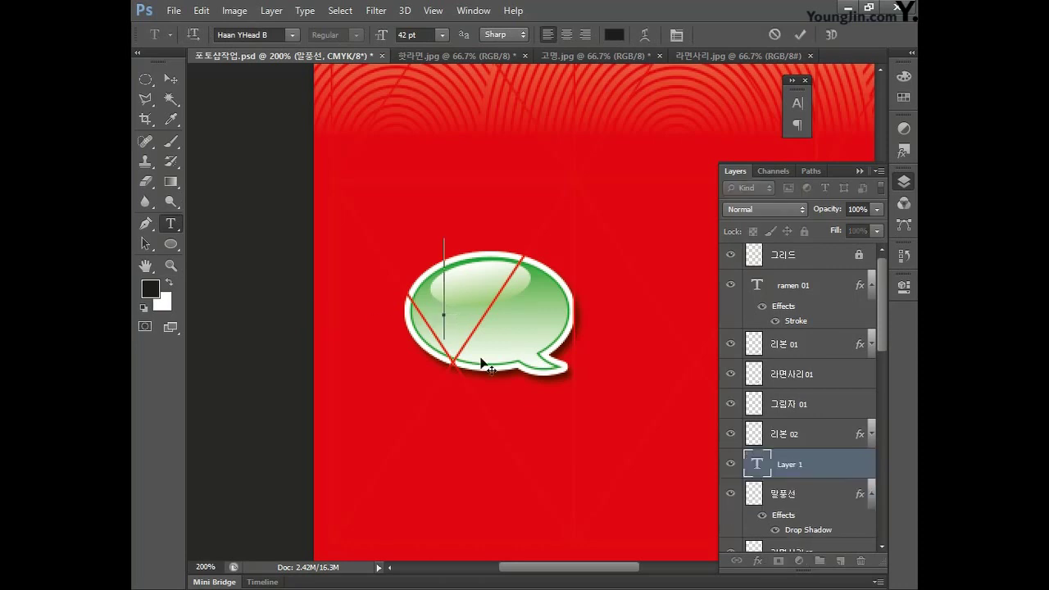
type("5우ㅓㄹ")
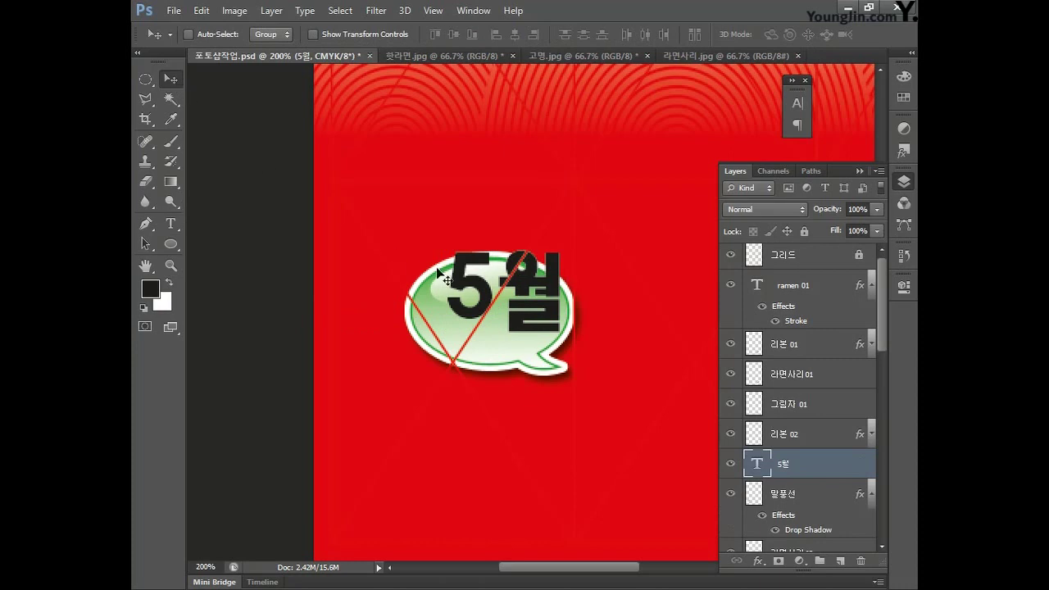
left_click_drag(527, 299, 508, 315)
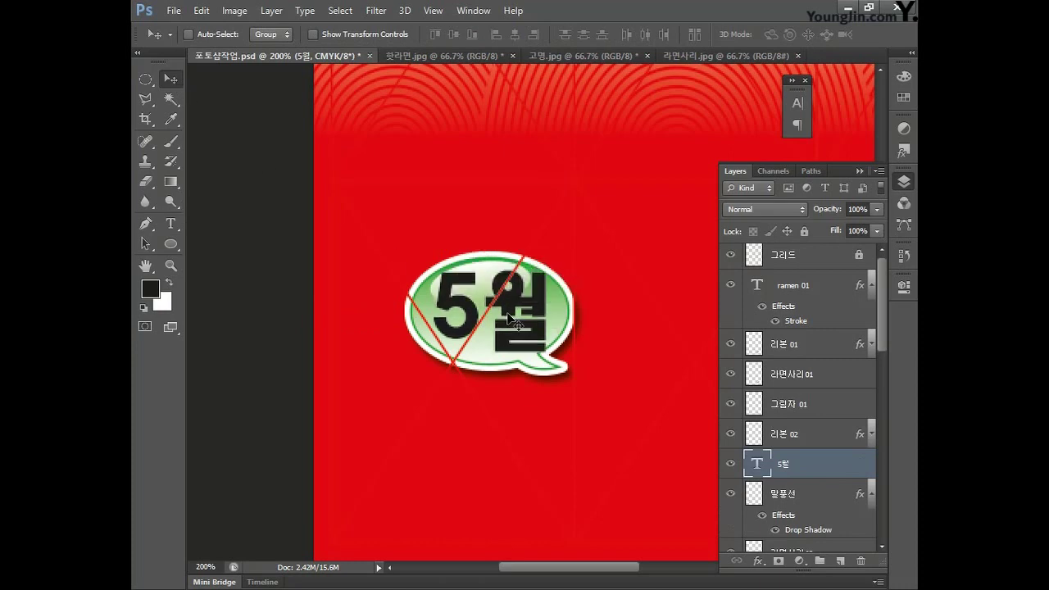
Step: Set the 5월 text colour to white with C, M, Y and K all at 0%
left_click(796, 106)
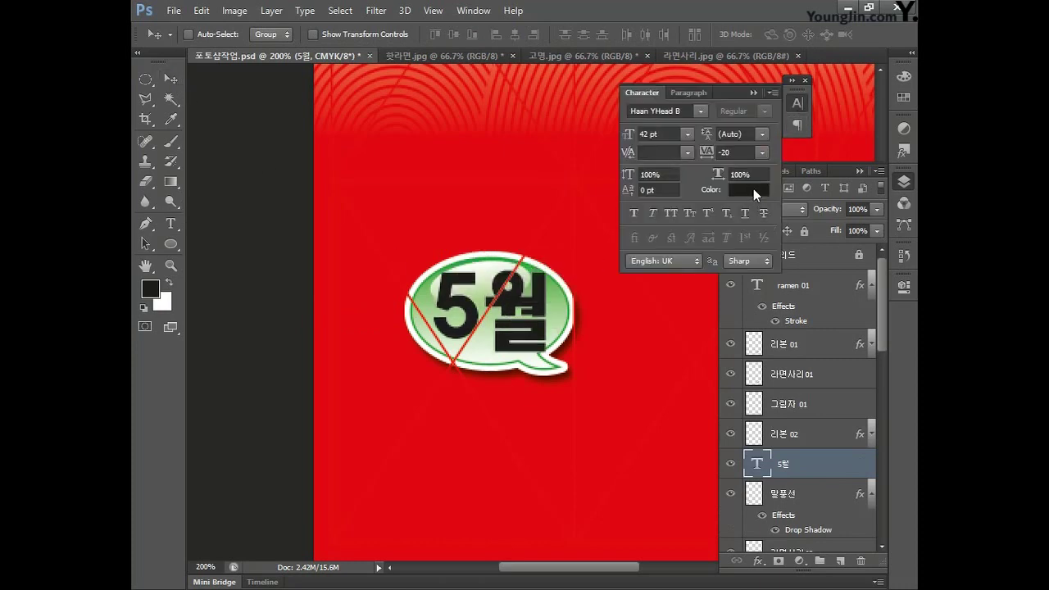
left_click(753, 189)
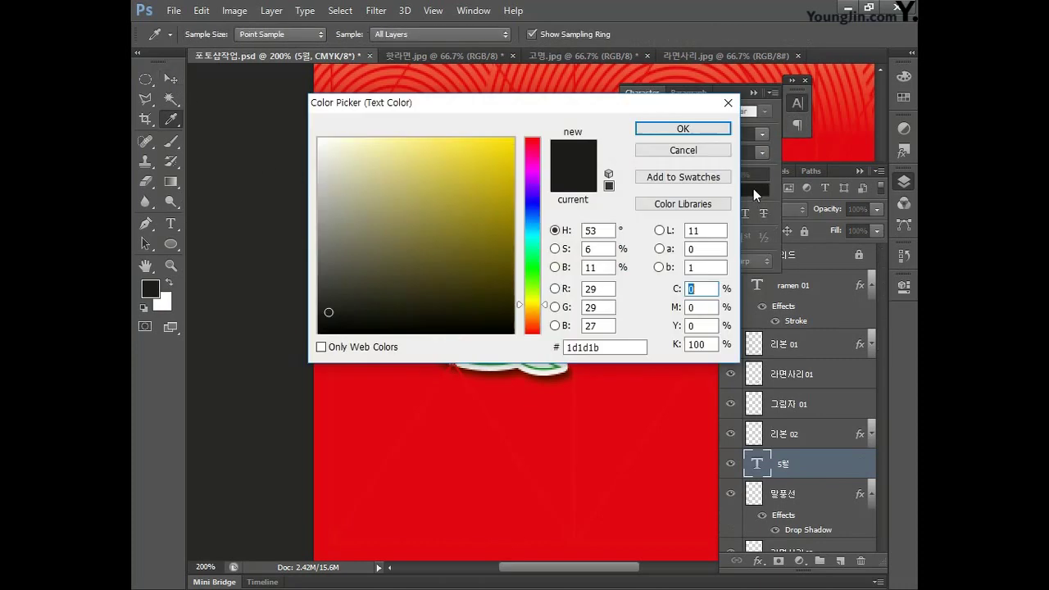
left_click(702, 345)
key("Tab")
type("ffffff")
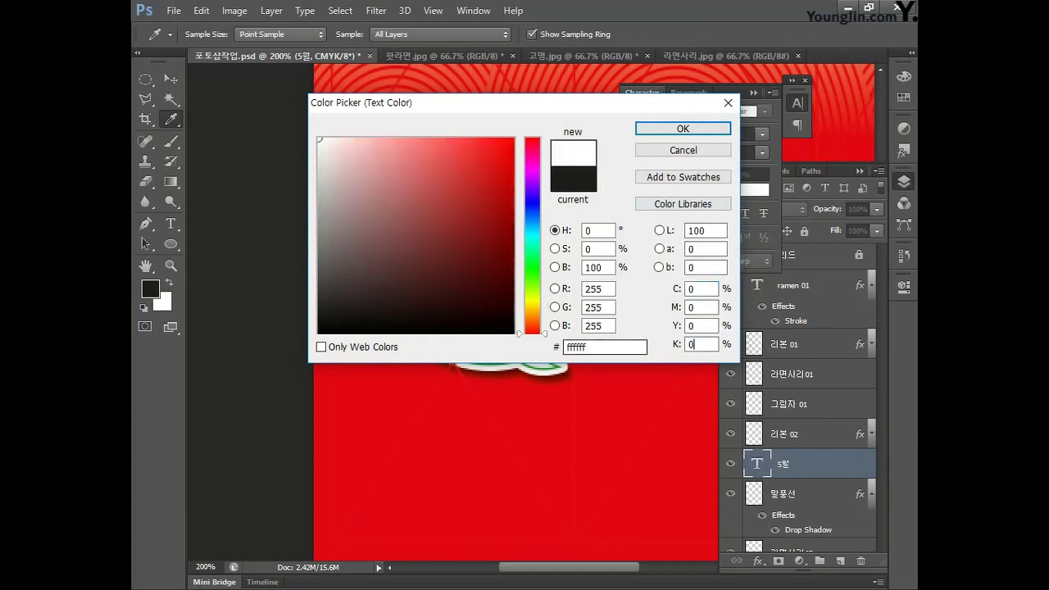
left_click(671, 130)
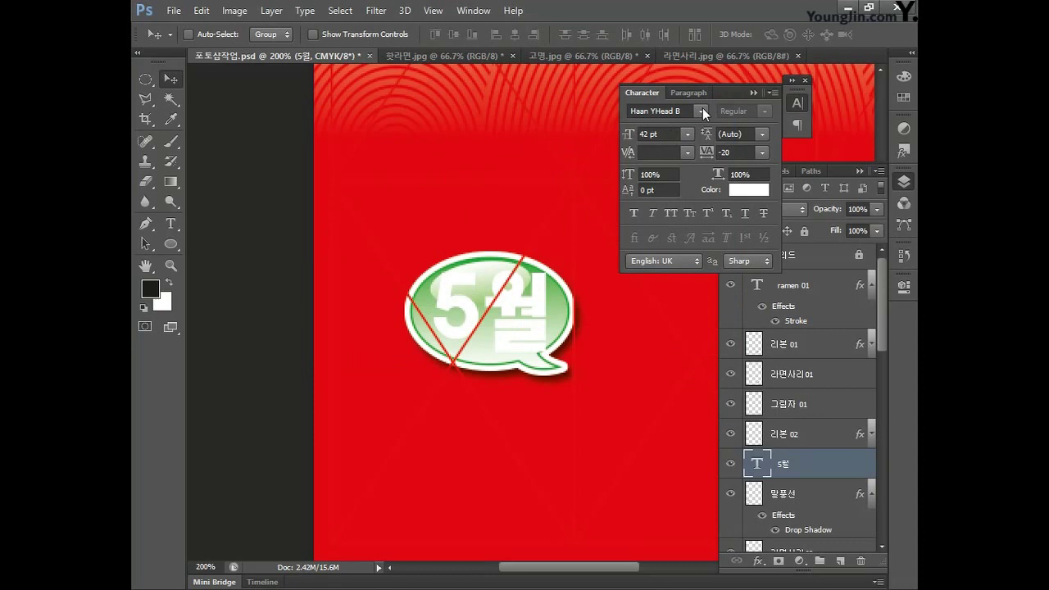
Step: Change the 5월 text's font to BatangChe and turn on faux bold
left_click(702, 108)
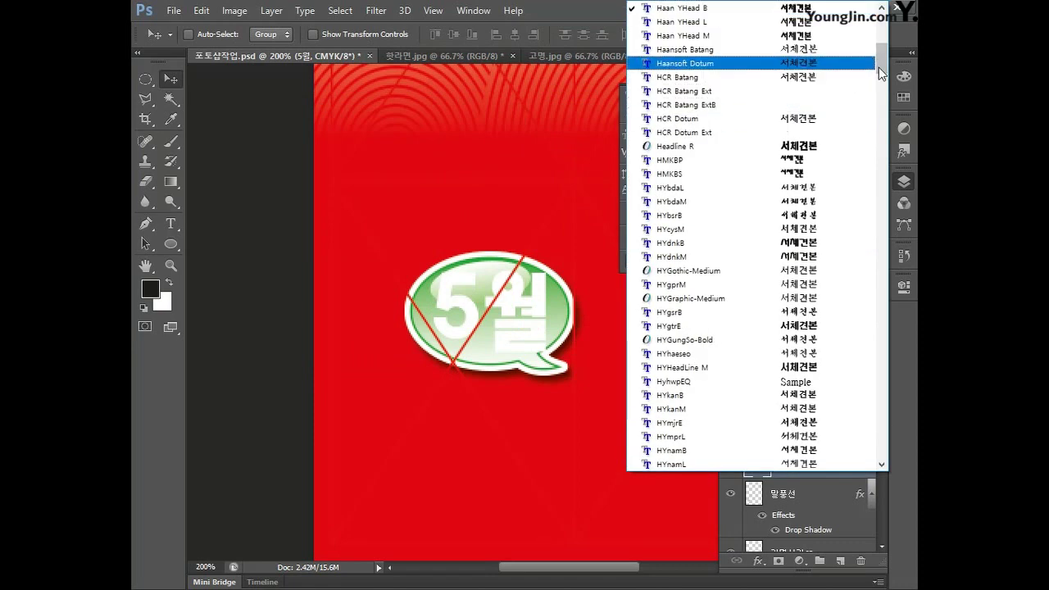
left_click_drag(886, 74, 882, 37)
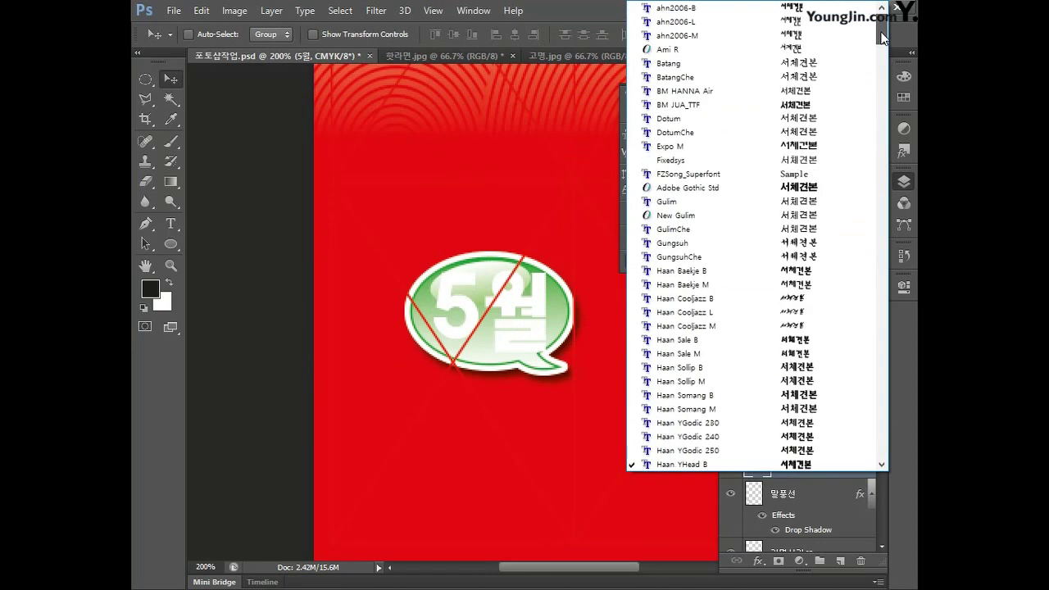
left_click(831, 77)
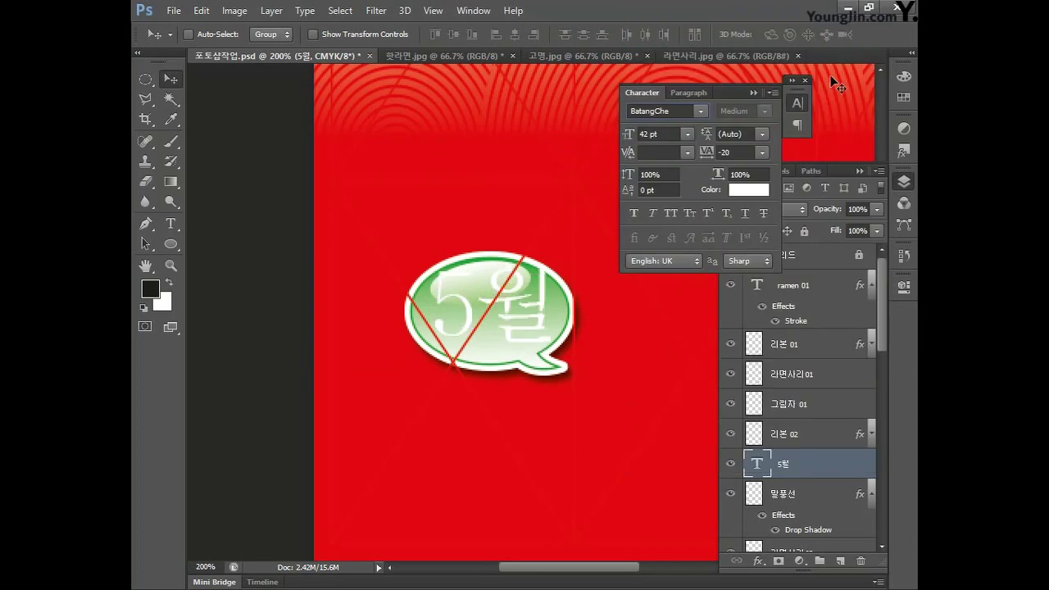
left_click(632, 213)
Step: Reduce the 5월 text to 36 pt, reposition it within the speech bubble and scale it down to about 33.42 pt
left_click(686, 133)
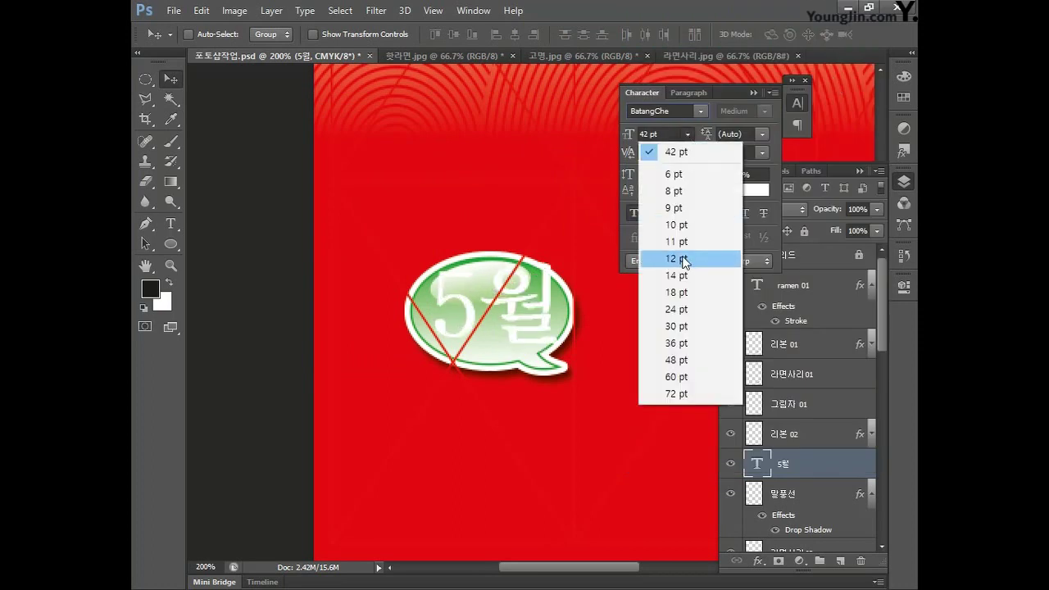
left_click(663, 342)
left_click_drag(504, 322, 540, 332)
key("ctrl+t")
key("Return")
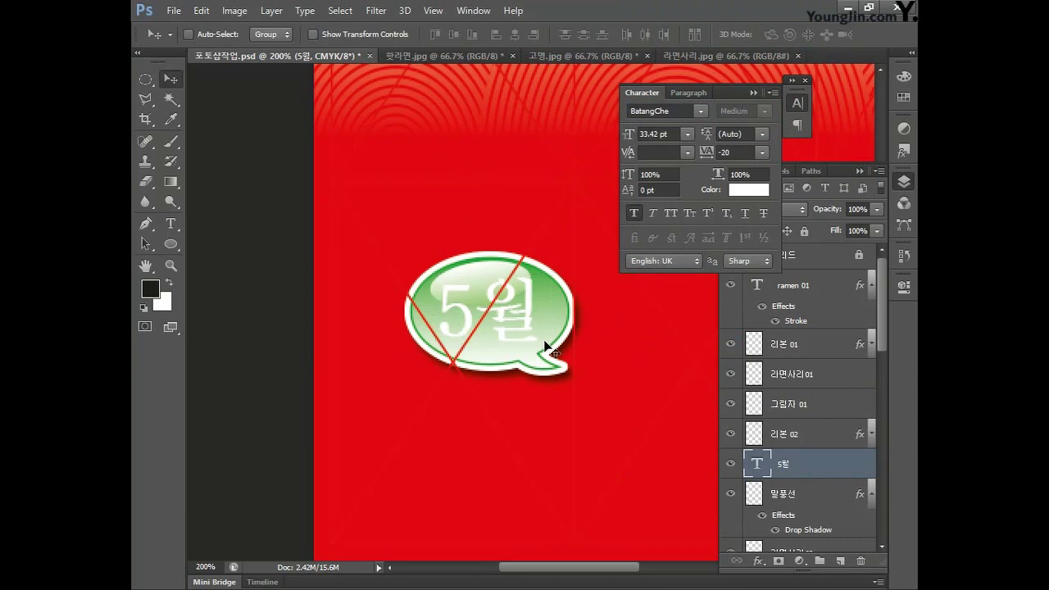
left_click(795, 105)
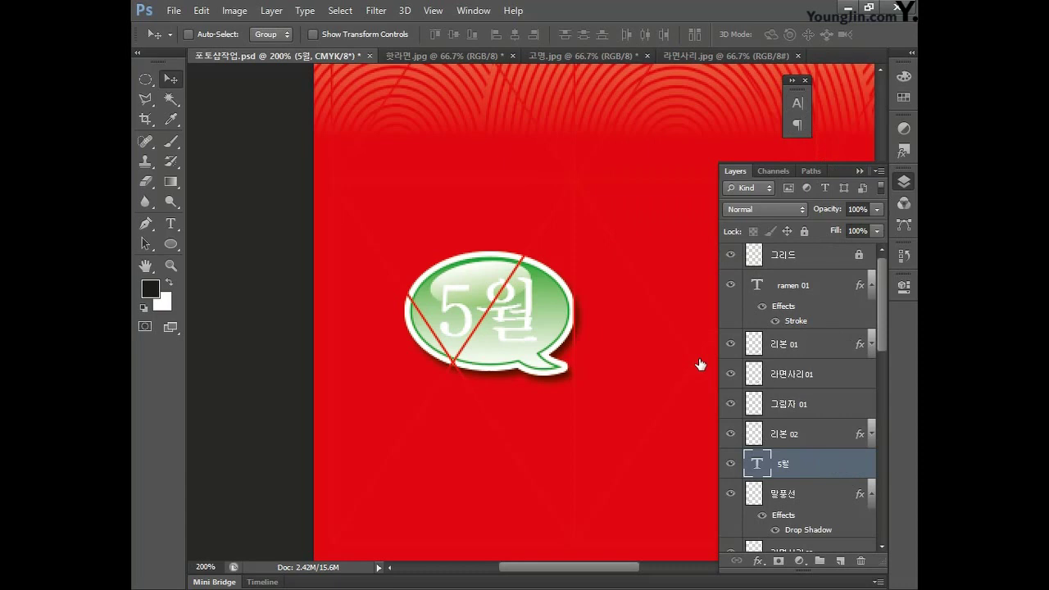
Step: Add a Stroke effect to the 5월 text layer with a size of 2 px and Outside position
key("space")
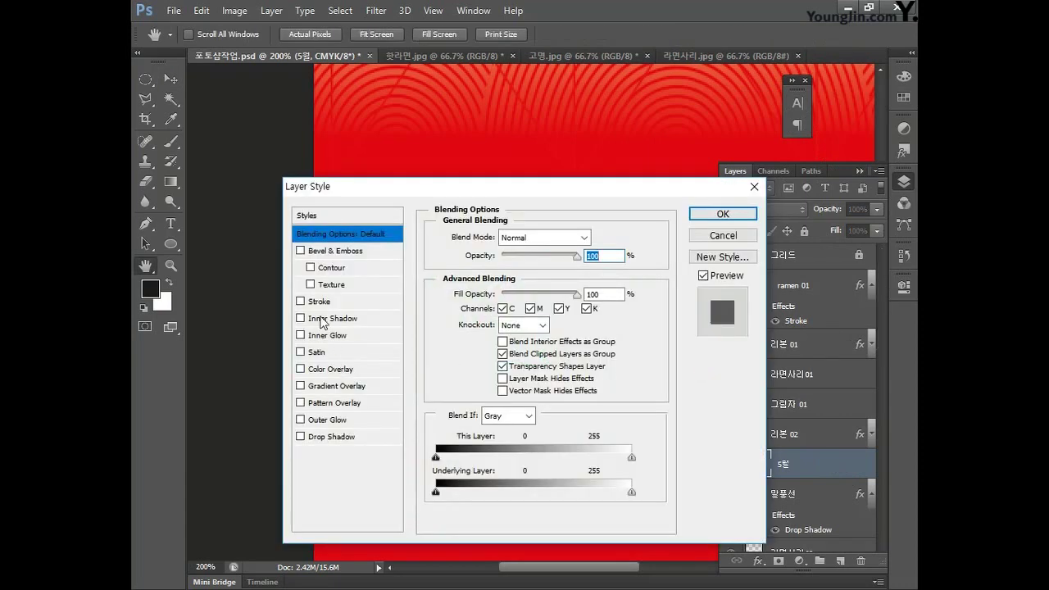
left_click(318, 304)
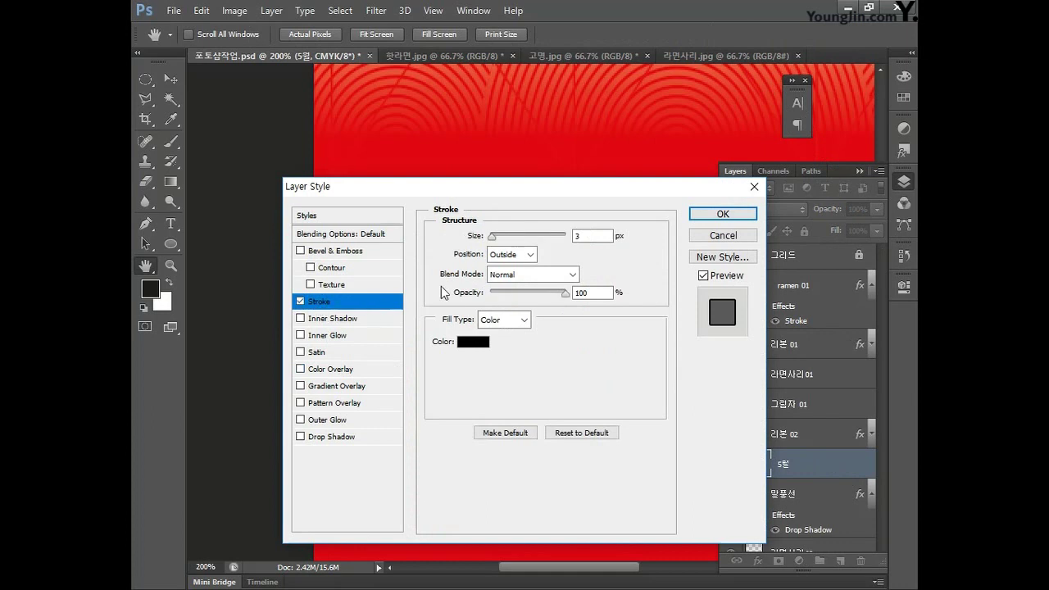
type("2")
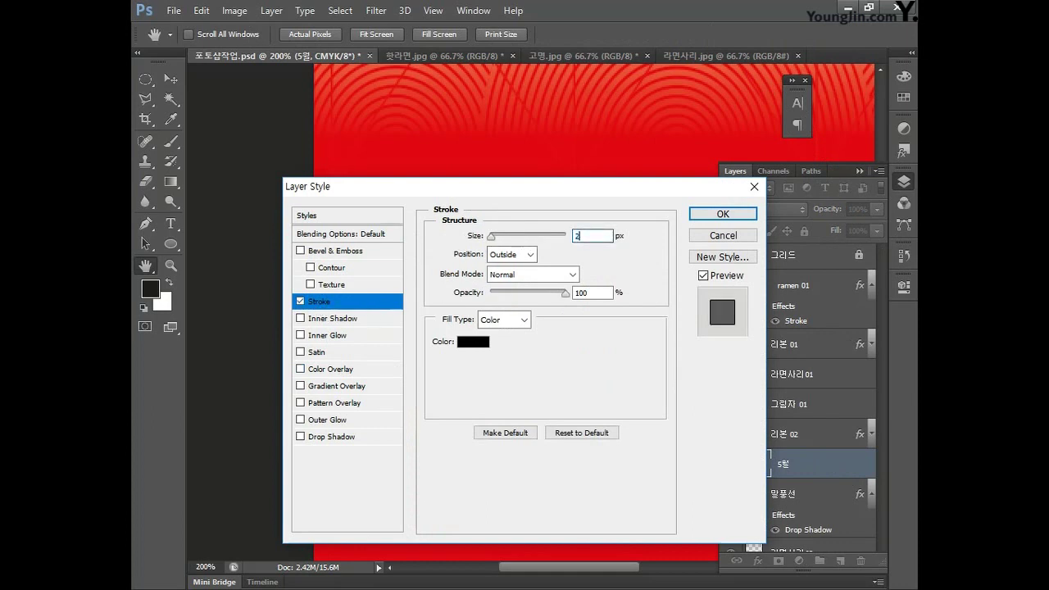
left_click(494, 253)
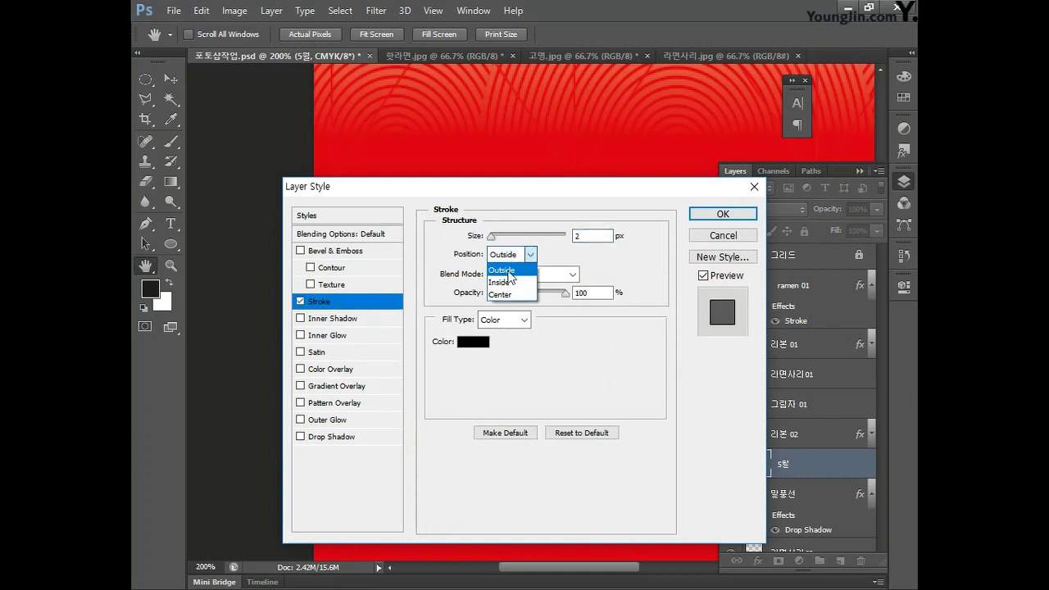
left_click(509, 272)
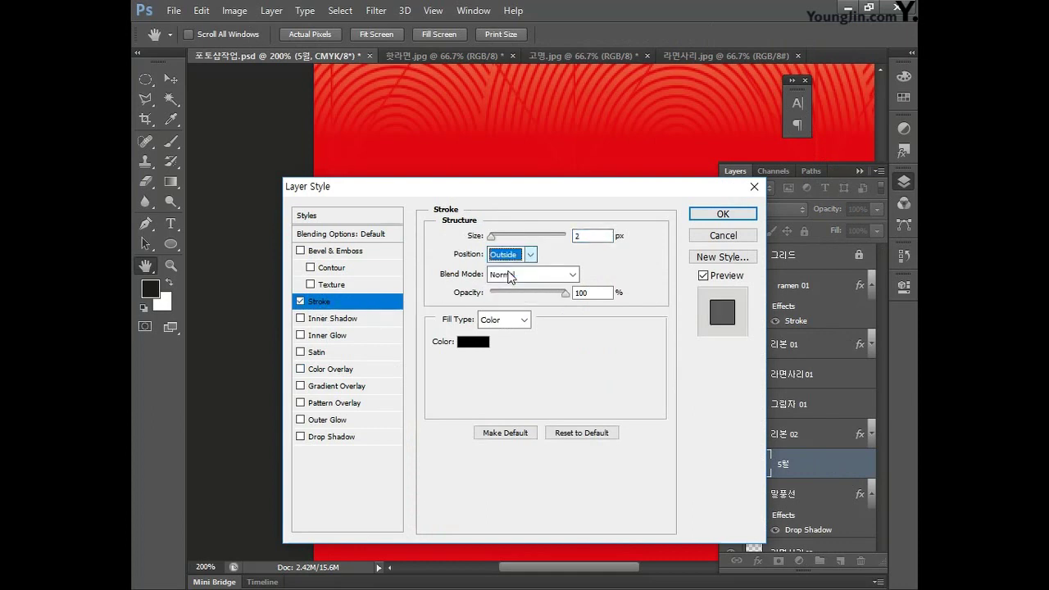
Step: Set the 5월 stroke colour to green with C 80%, M 0%, Y 100% and K 20%
left_click(479, 342)
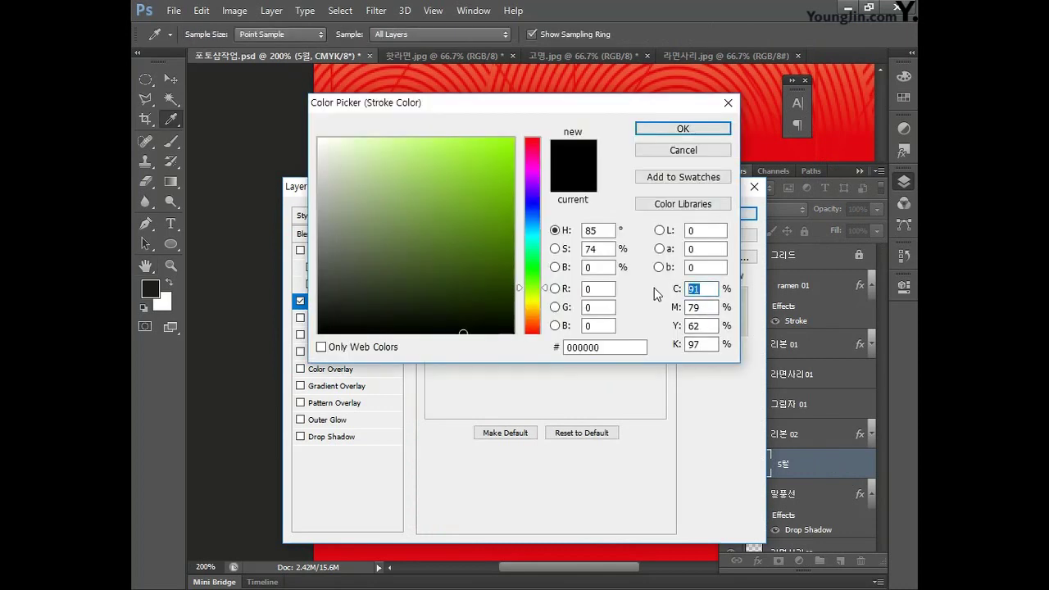
type("80")
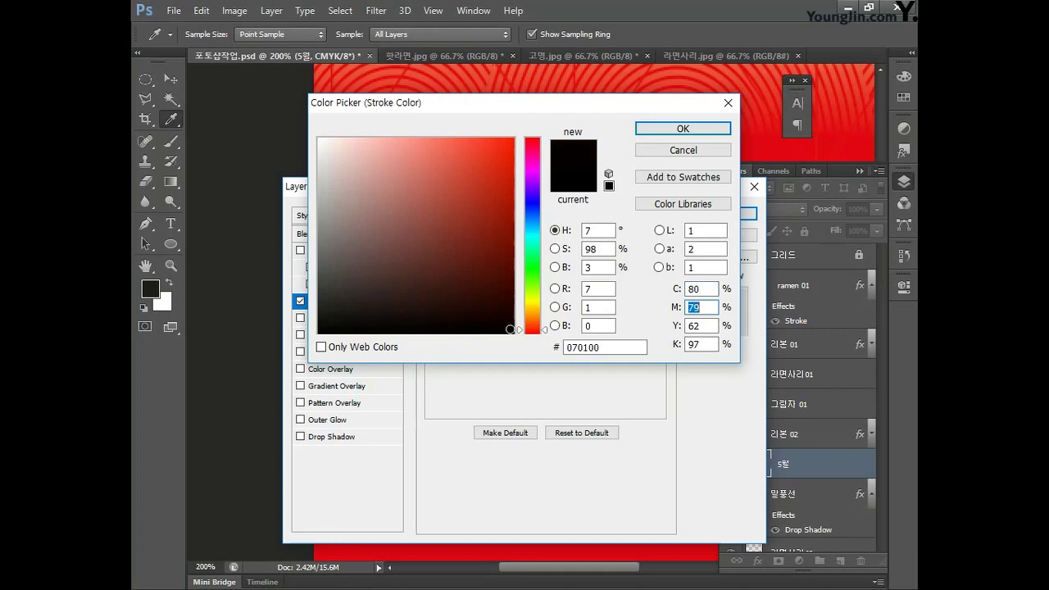
type("0")
key("Tab")
type("100")
key("Tab")
type("20")
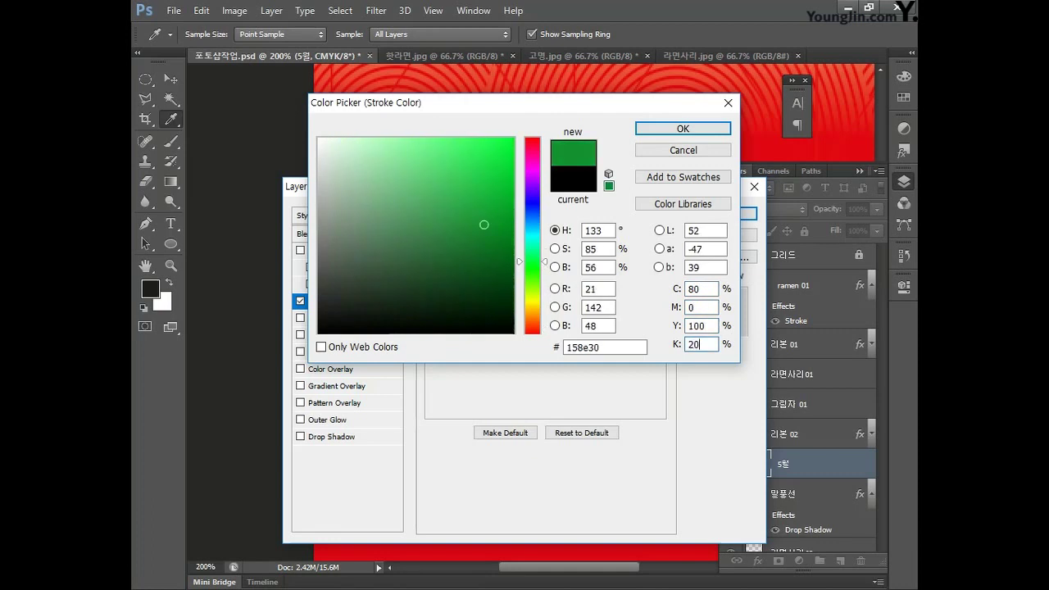
left_click(695, 128)
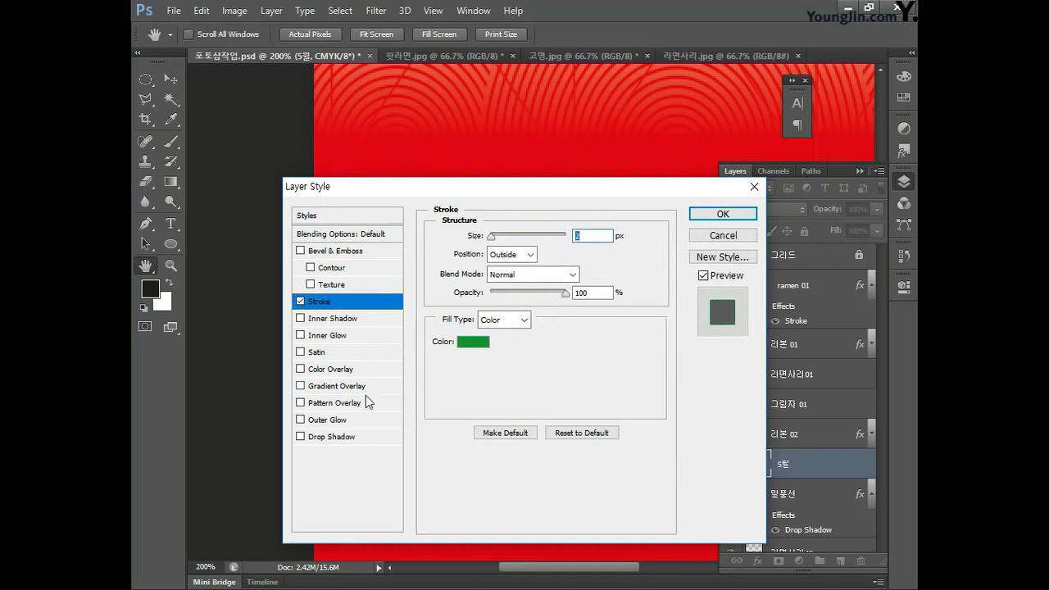
Step: Add a Drop Shadow to the 5월 text in grey with C, M and Y at 0% and K at 80%
left_click(332, 437)
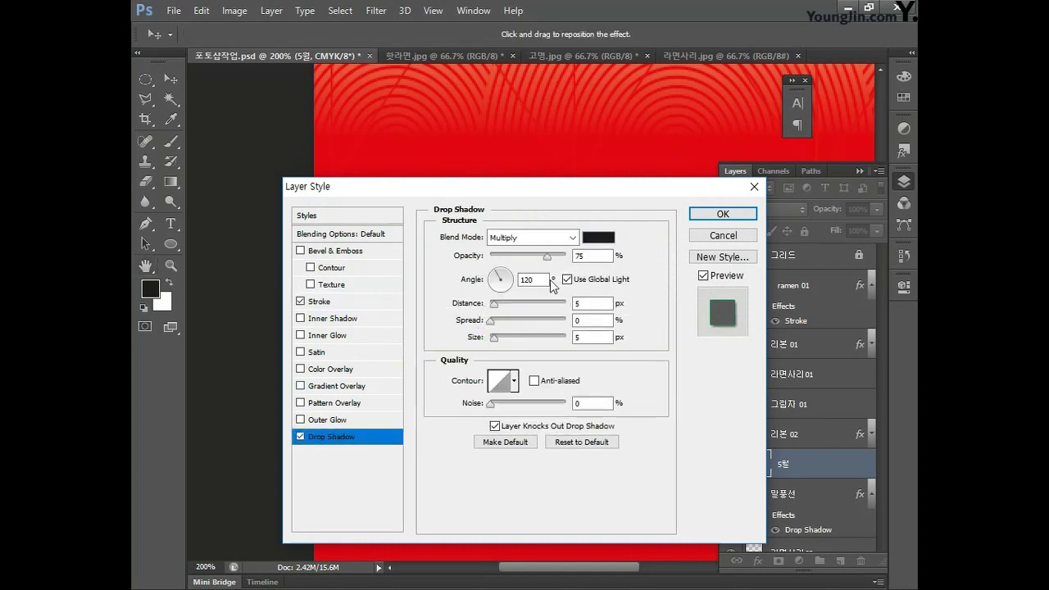
left_click(598, 237)
left_click(716, 287)
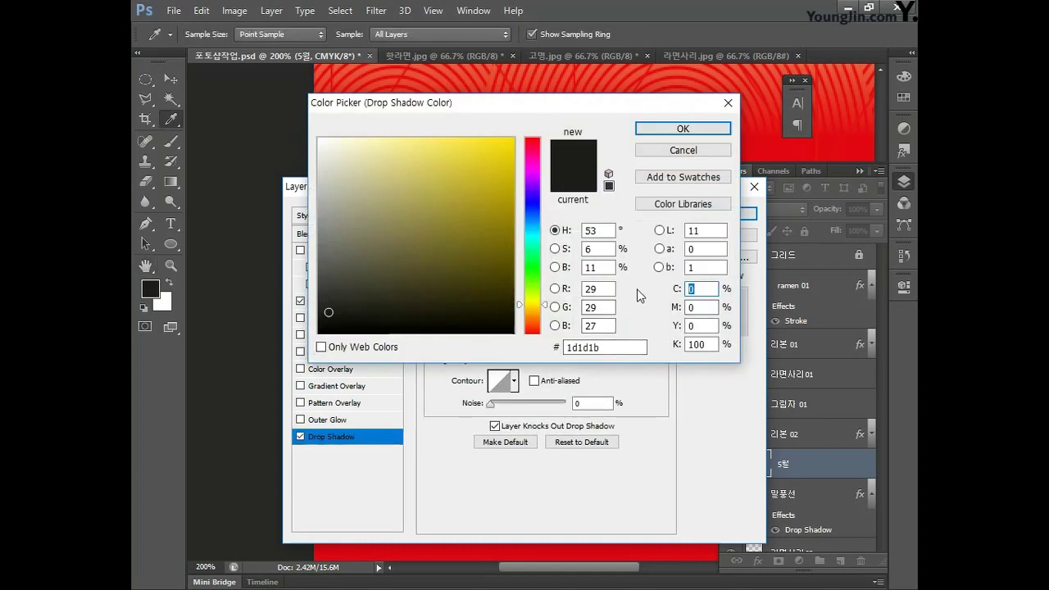
type("00")
key("Tab")
key("Tab")
type("80")
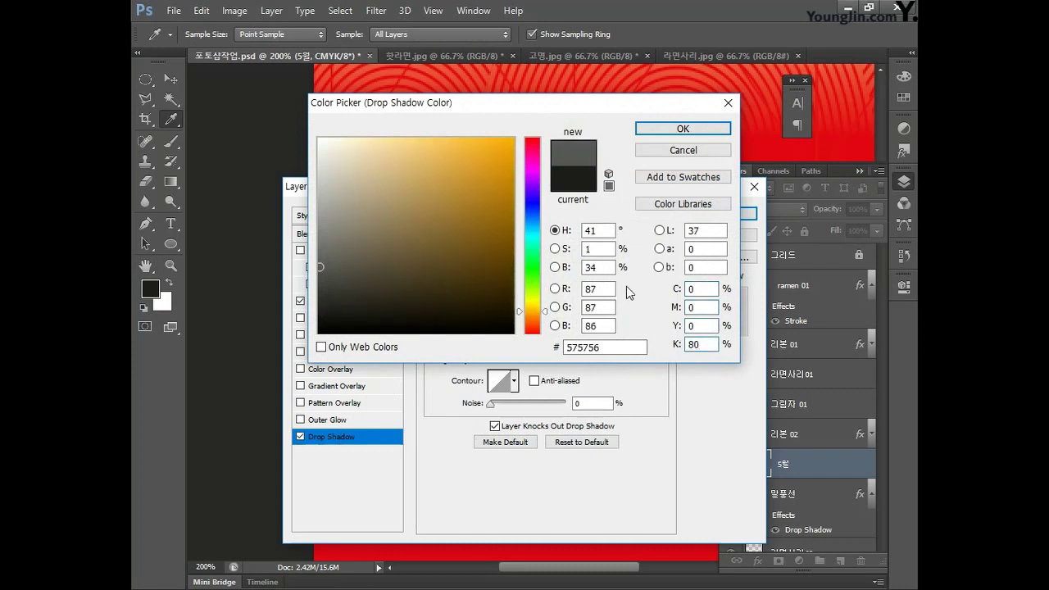
left_click(683, 129)
Step: Set the 5월 drop shadow's distance and size to 5 px and apply the layer style
left_click(591, 305)
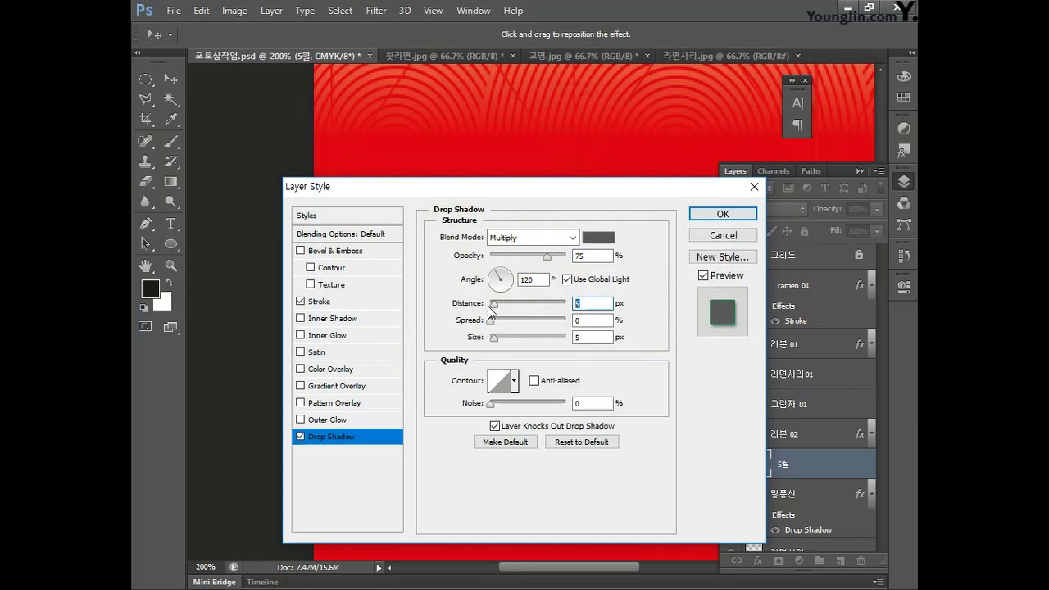
left_click(590, 338)
type("5")
left_click(701, 214)
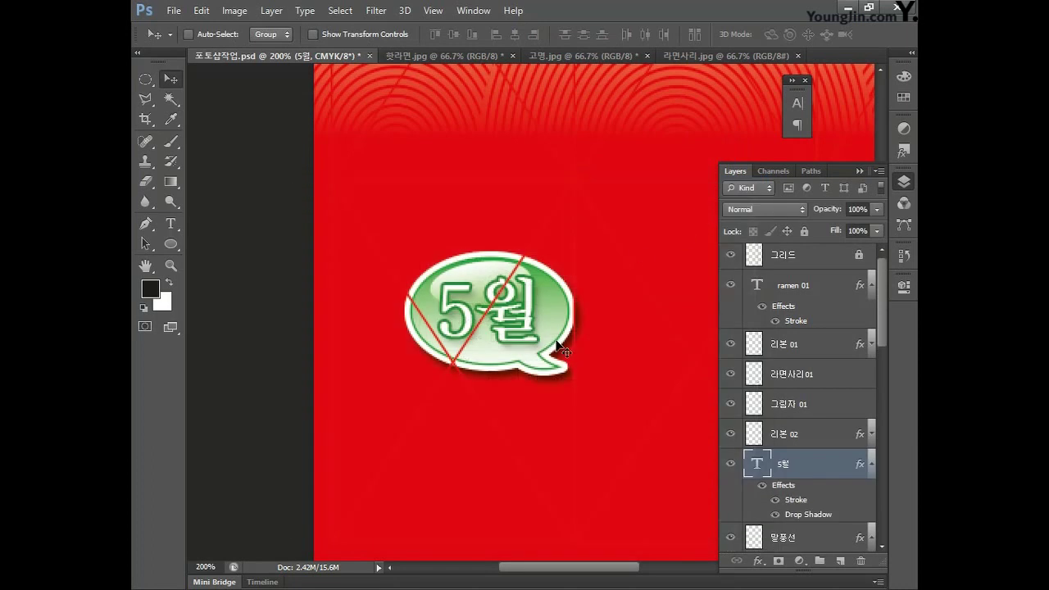
Step: Add the text "특별행사!" on a new text layer and place it just right of the speech bubble
scroll(459, 370, "down", 3)
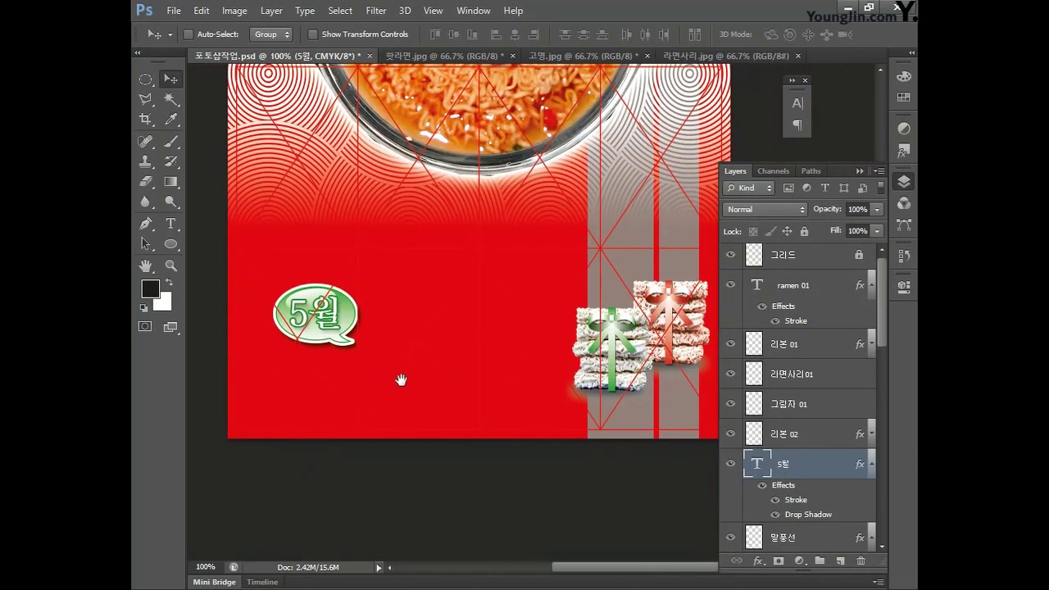
left_click(171, 225)
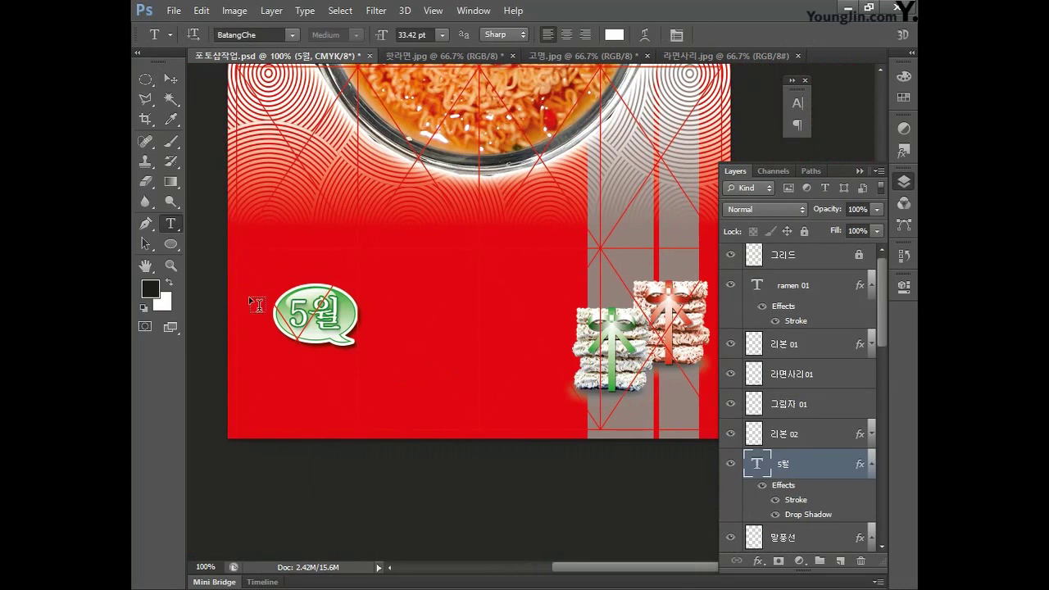
left_click(387, 324)
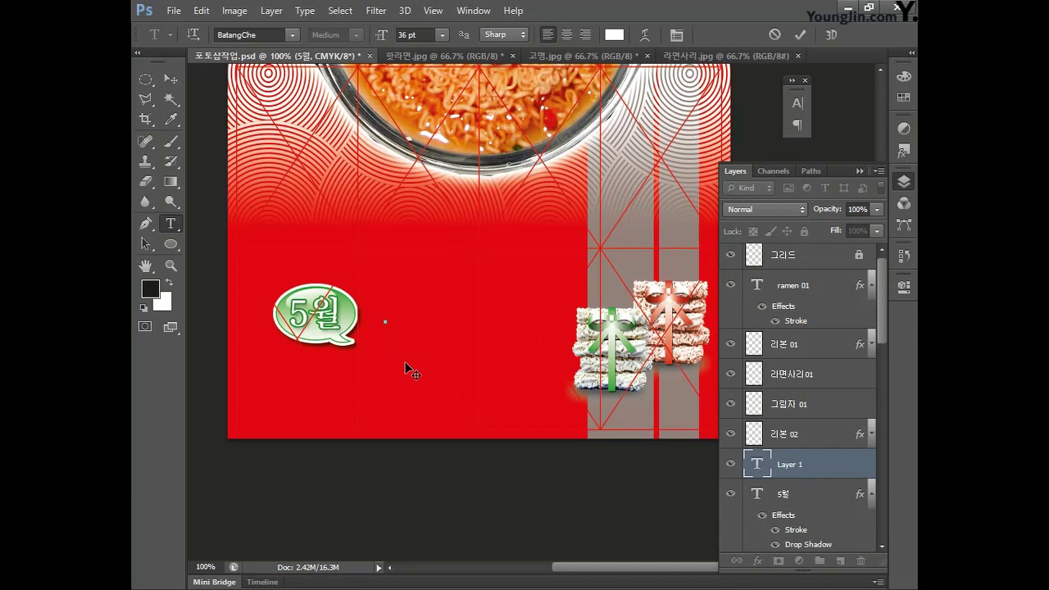
type("트ㄱ별행사!")
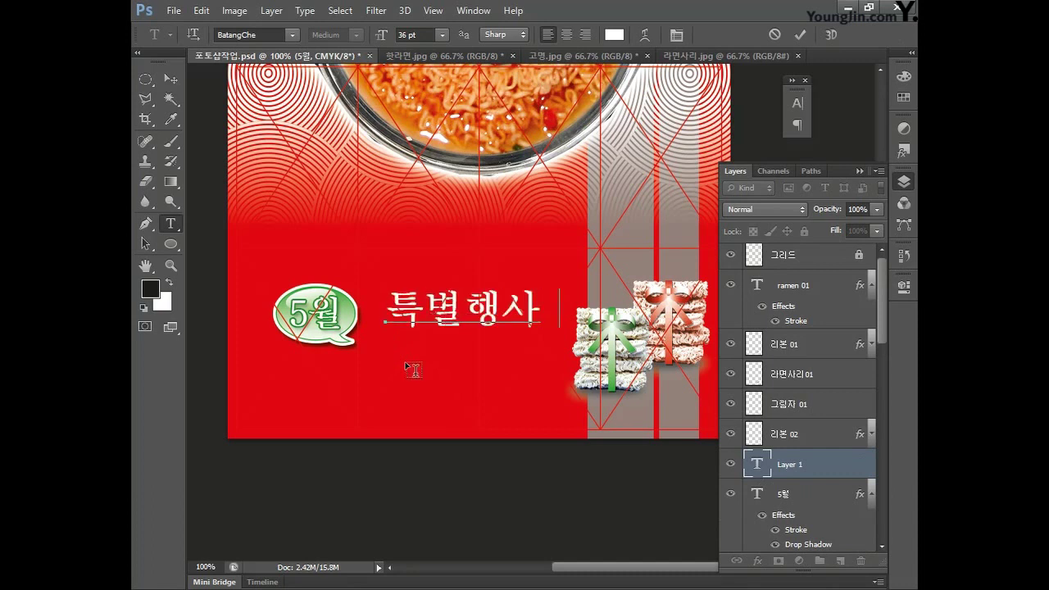
left_click(171, 84)
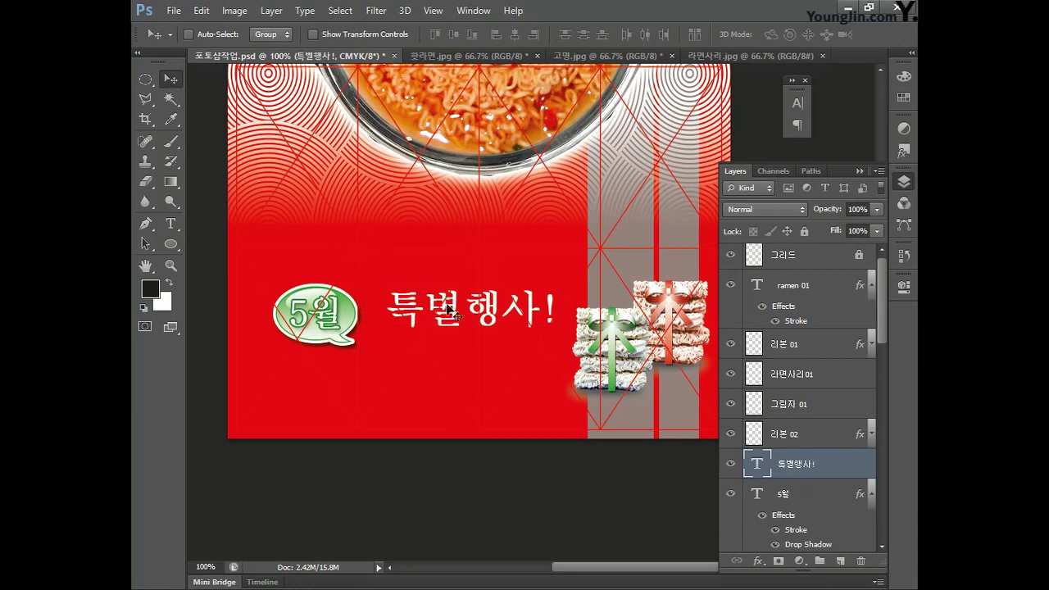
left_click_drag(460, 320, 437, 325)
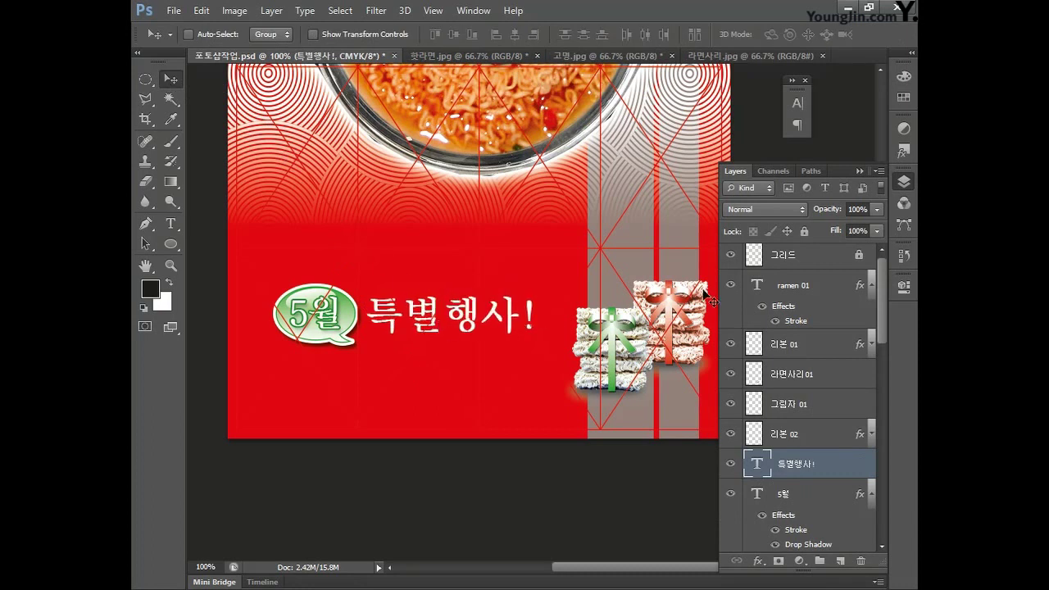
Step: Set the 특별행사! text's tracking to -60 and nudge the text slightly beside the speech bubble
left_click(795, 110)
left_click(736, 153)
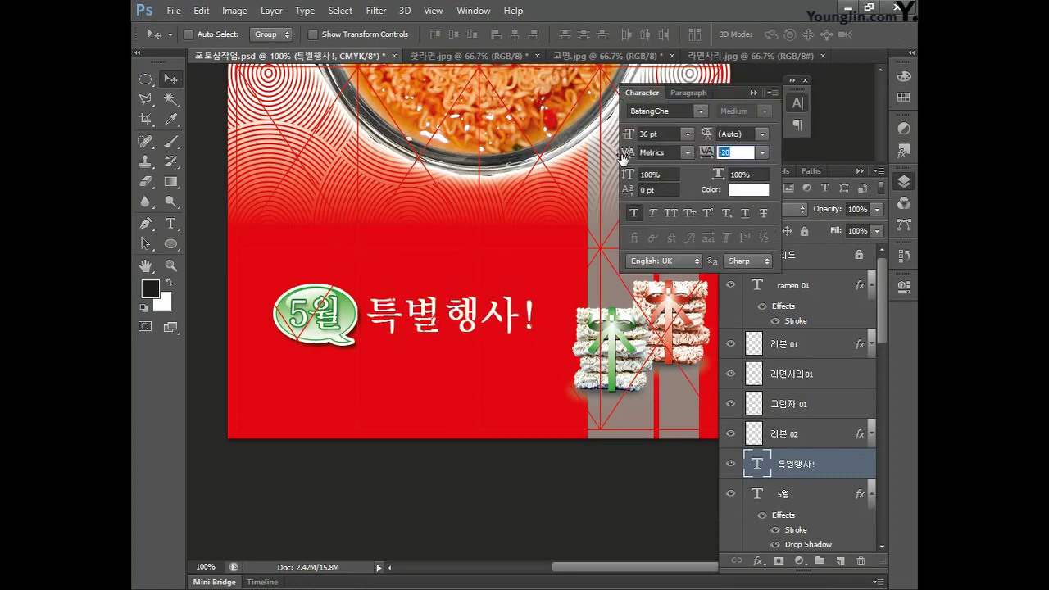
type("-60")
key("Return")
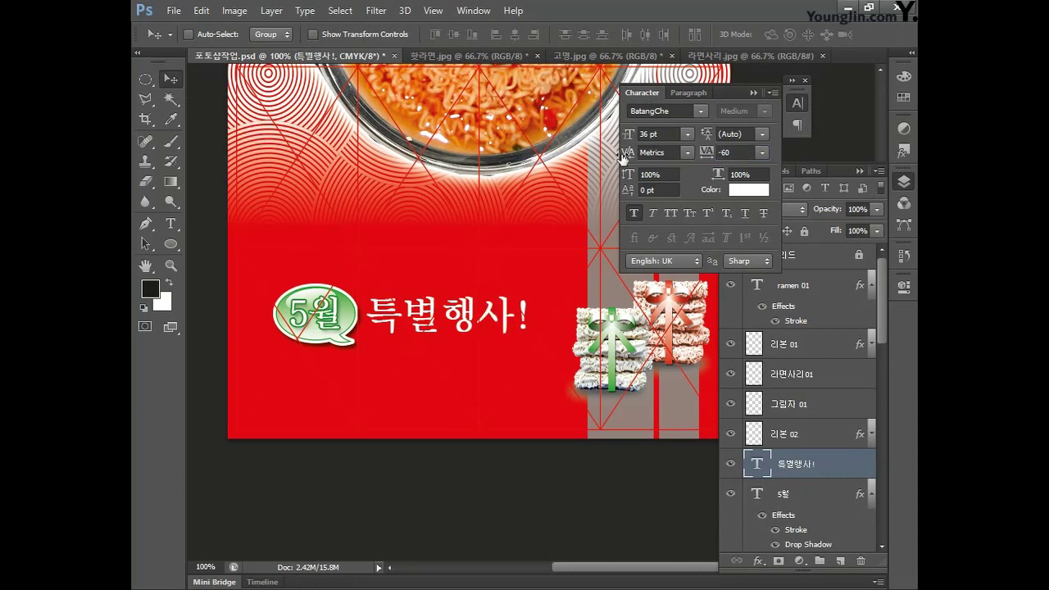
left_click_drag(525, 320, 527, 322)
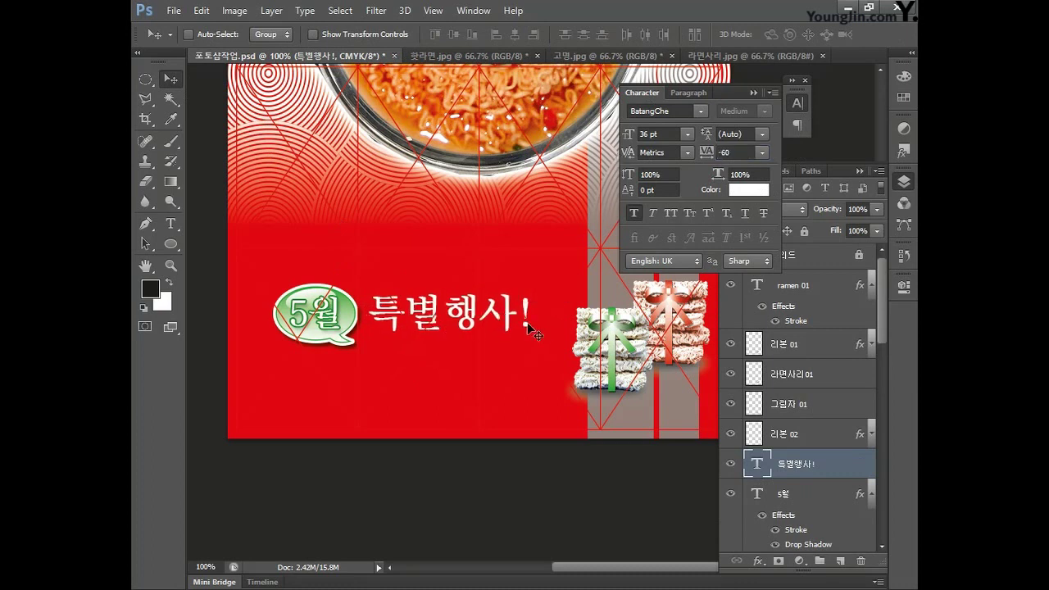
Step: Set the 특별행사! text colour to red with C 0%, M 100%, Y 100% and K 0%
left_click(740, 191)
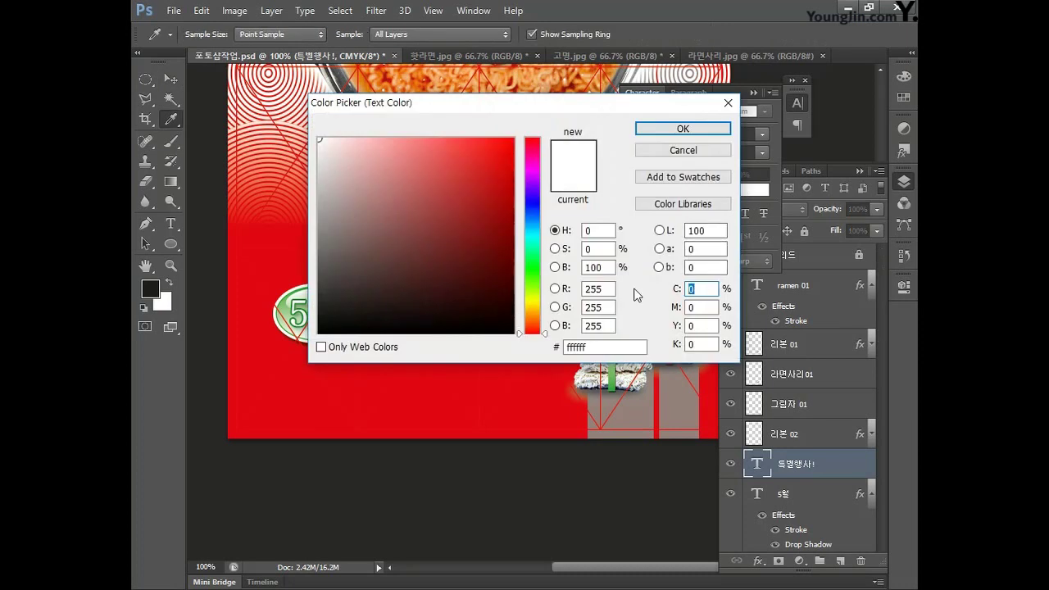
key("Tab")
type("100")
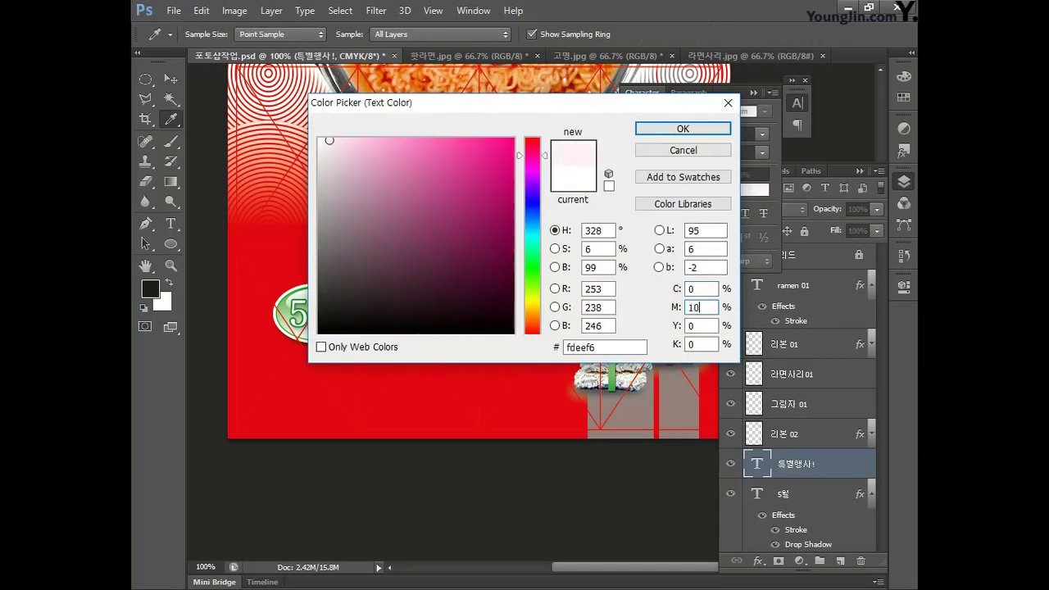
key("Tab")
type("100")
key("Tab")
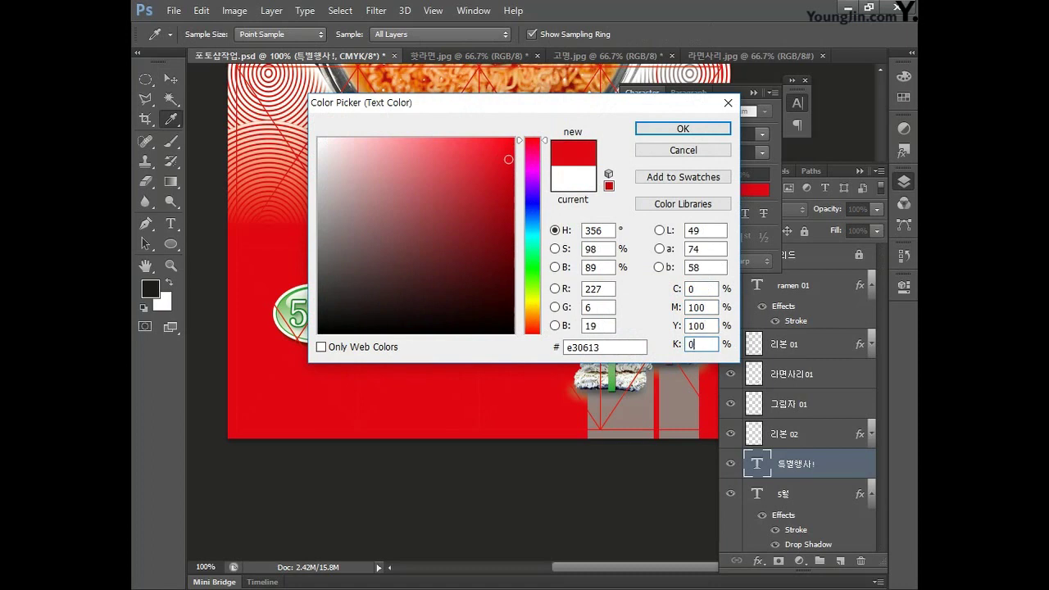
left_click(679, 129)
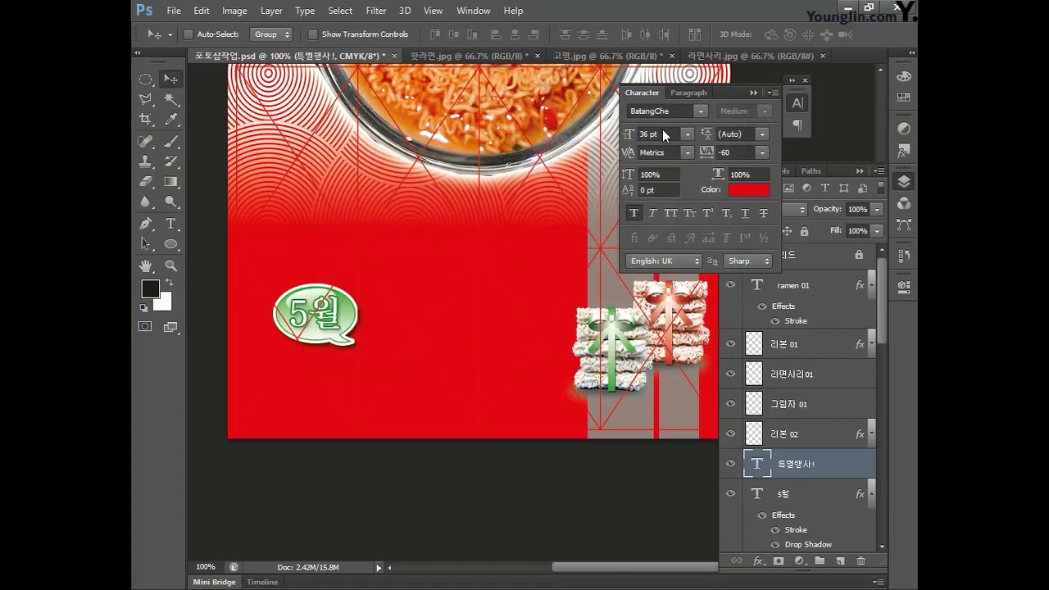
Step: Add a 3 px outside Stroke effect to the 특별행사! text layer
left_click(842, 467)
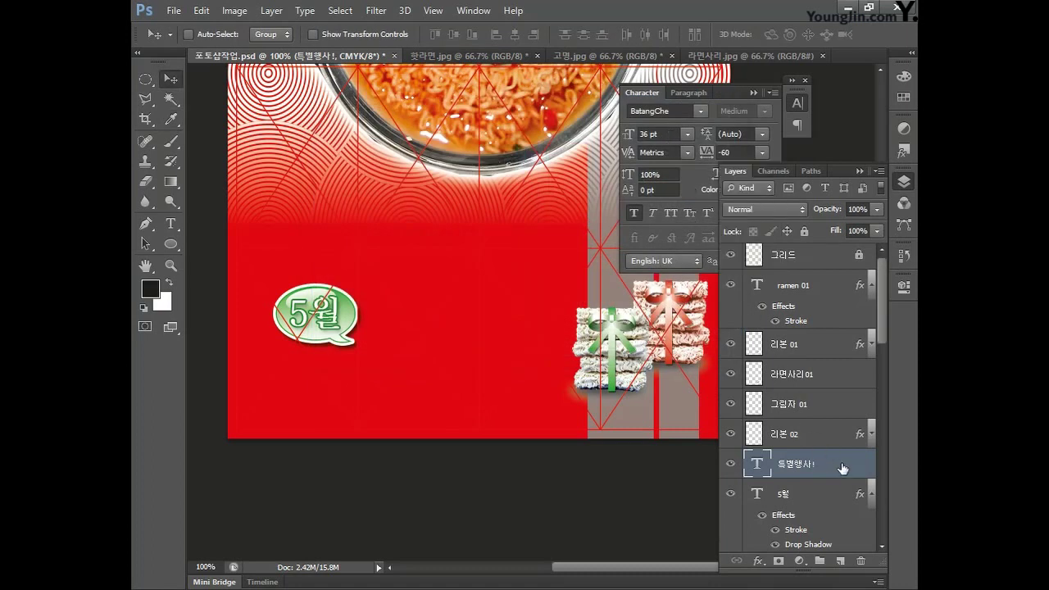
double_click(838, 468)
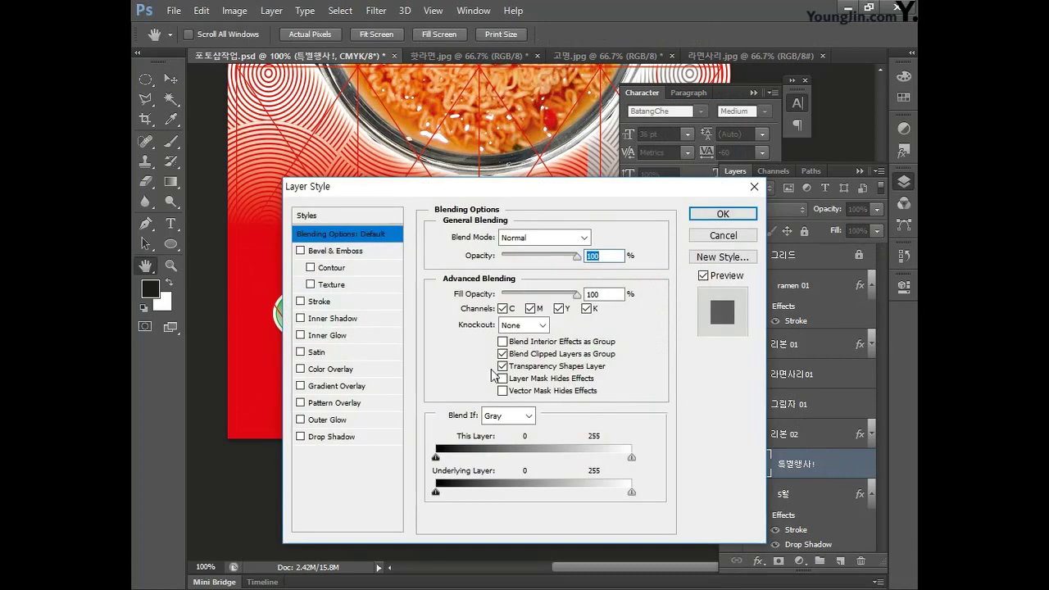
left_click(321, 302)
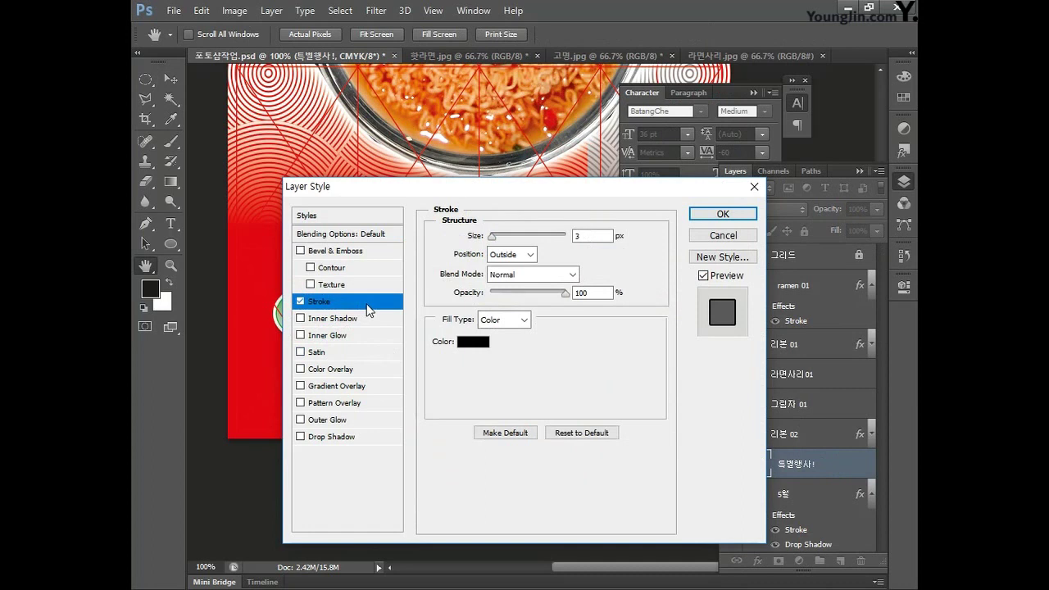
left_click(577, 236)
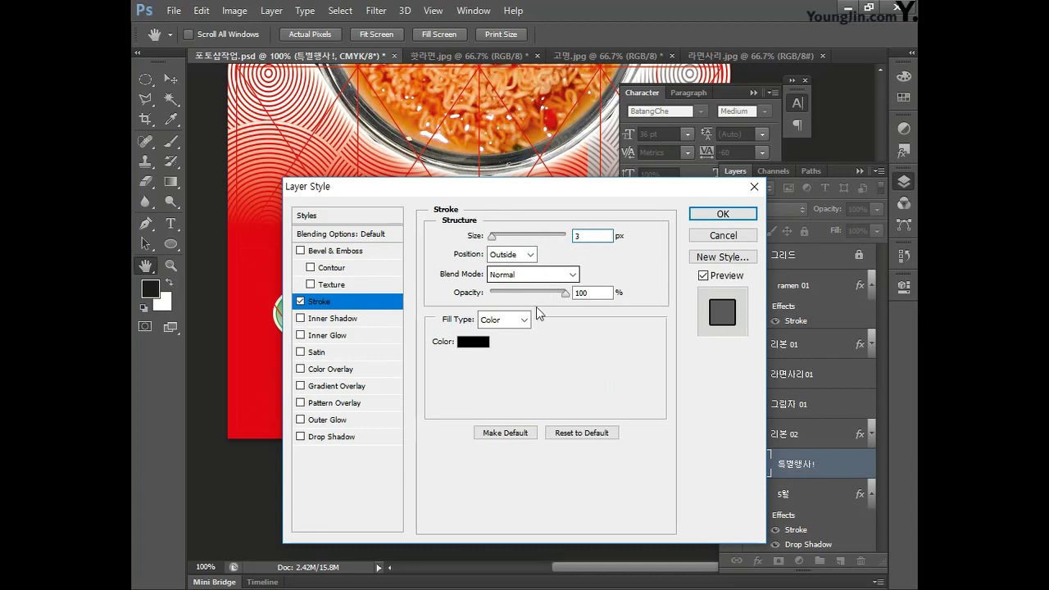
Step: Set the 특별행사! stroke colour to white with C, M, Y and K all at 0%
left_click(473, 341)
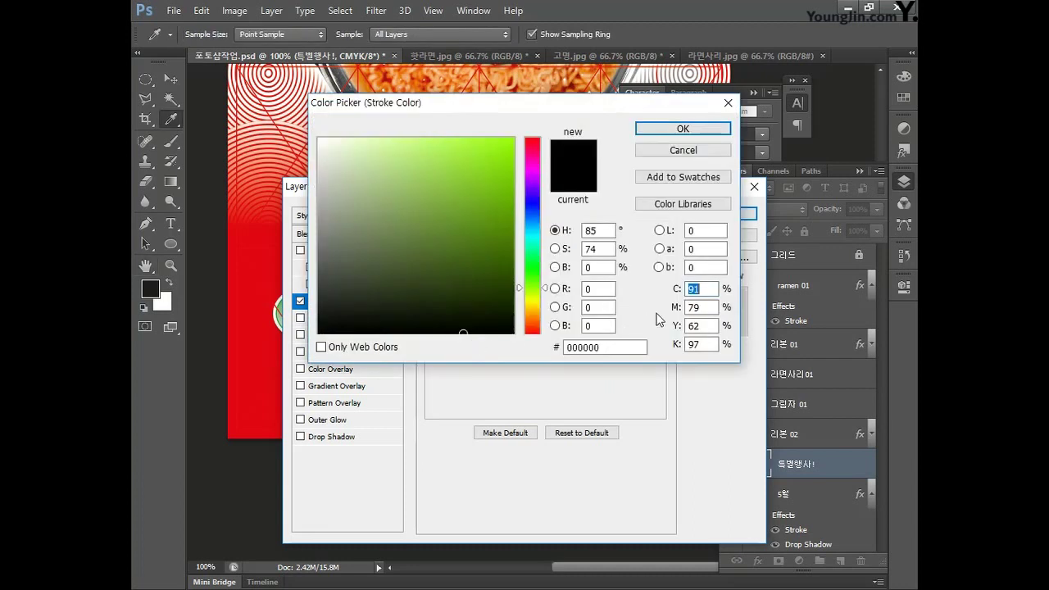
type("0")
key("Tab")
type("0")
key("Tab")
type("0")
key("Tab")
type("0")
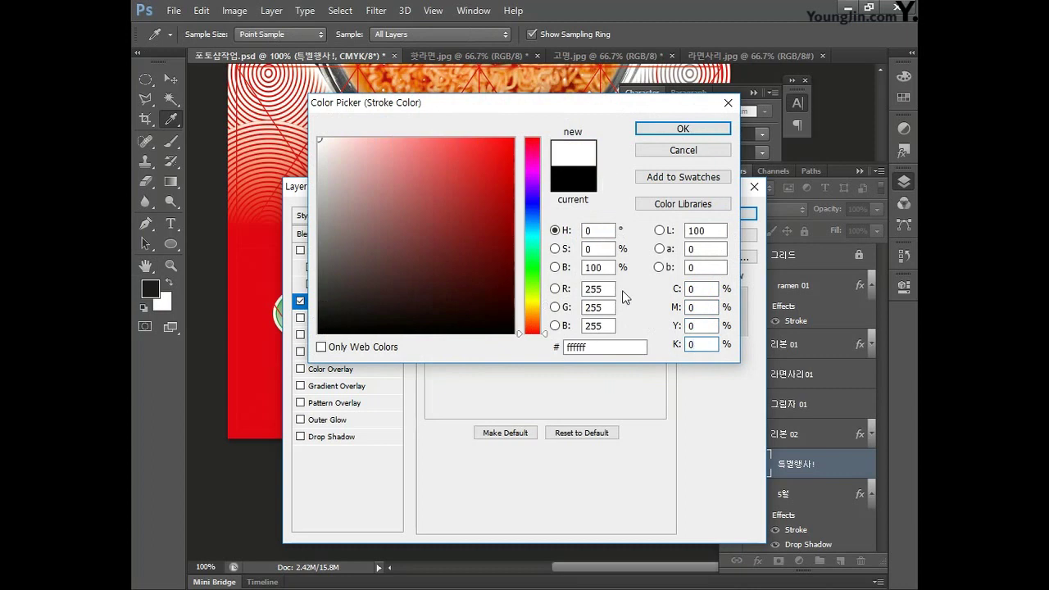
left_click(666, 128)
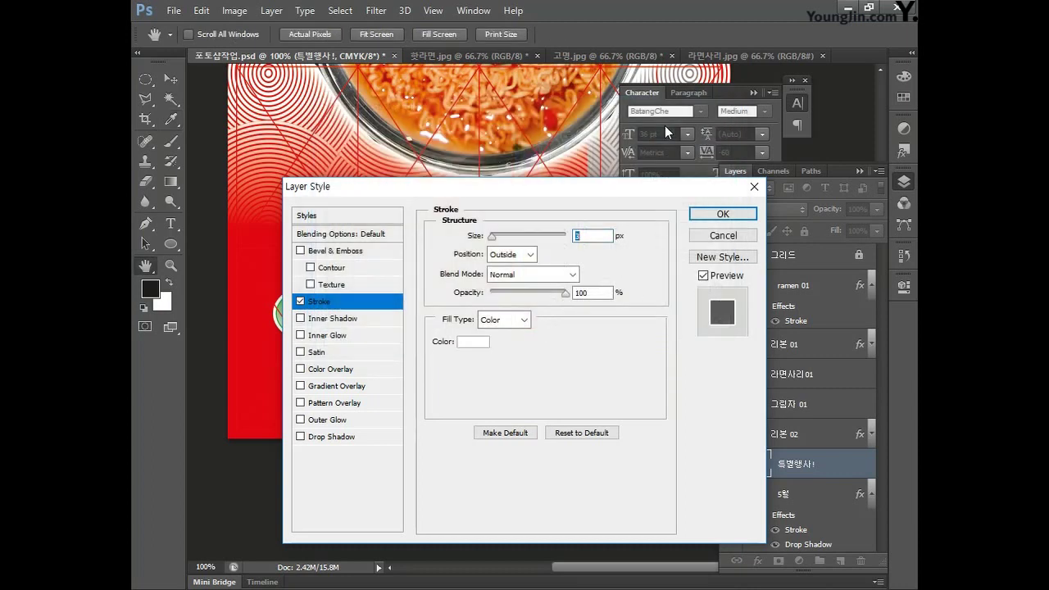
Step: Add a Drop Shadow effect to the 특별행사! layer, coloured C 0%, M 0%, Y 0% and K 100%
left_click(330, 439)
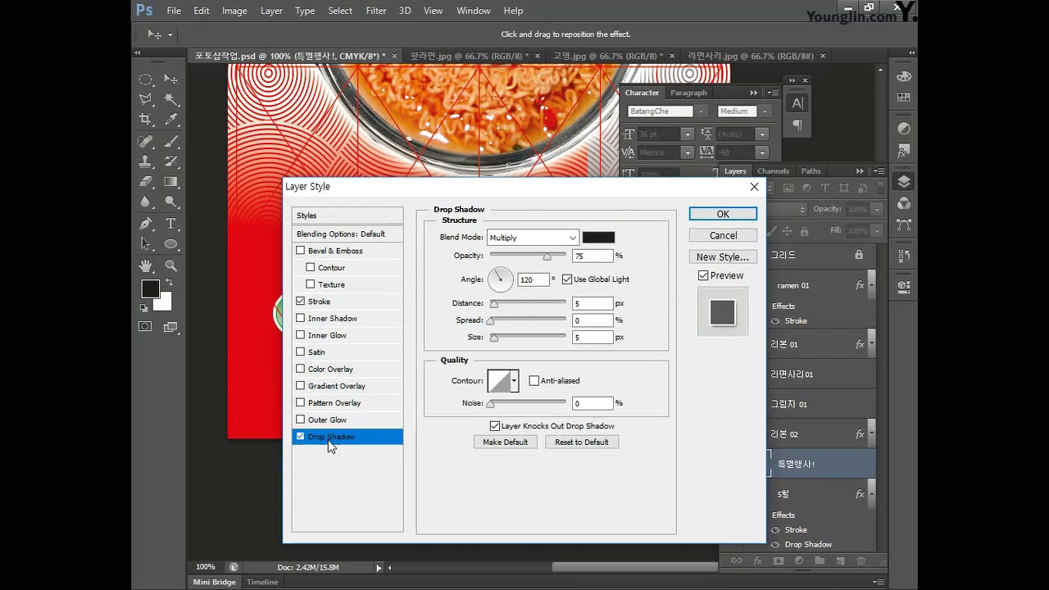
left_click(604, 238)
double_click(695, 288)
type("0")
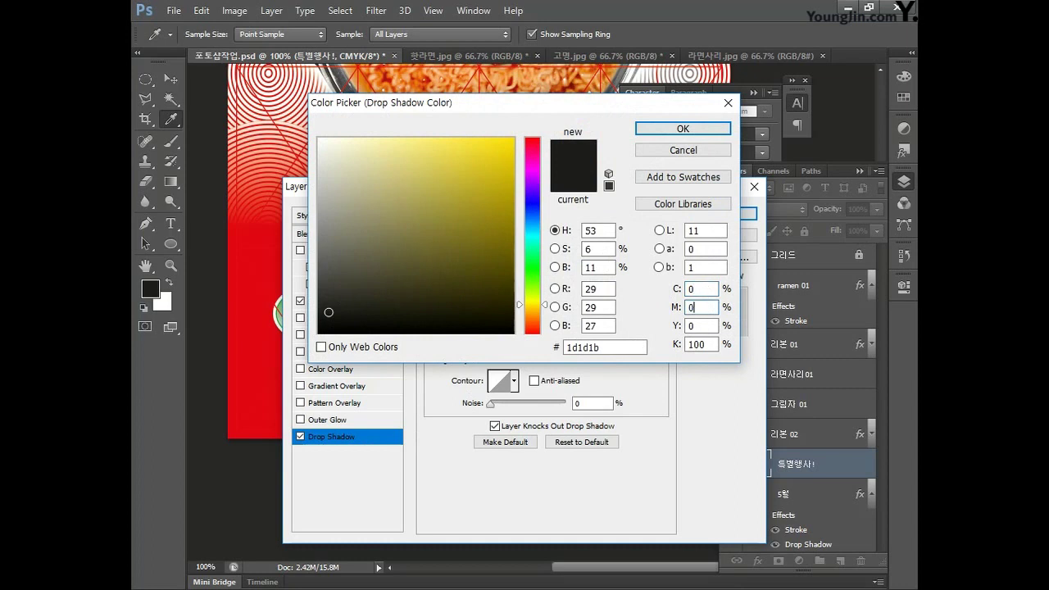
key("Tab")
type("100")
left_click(695, 131)
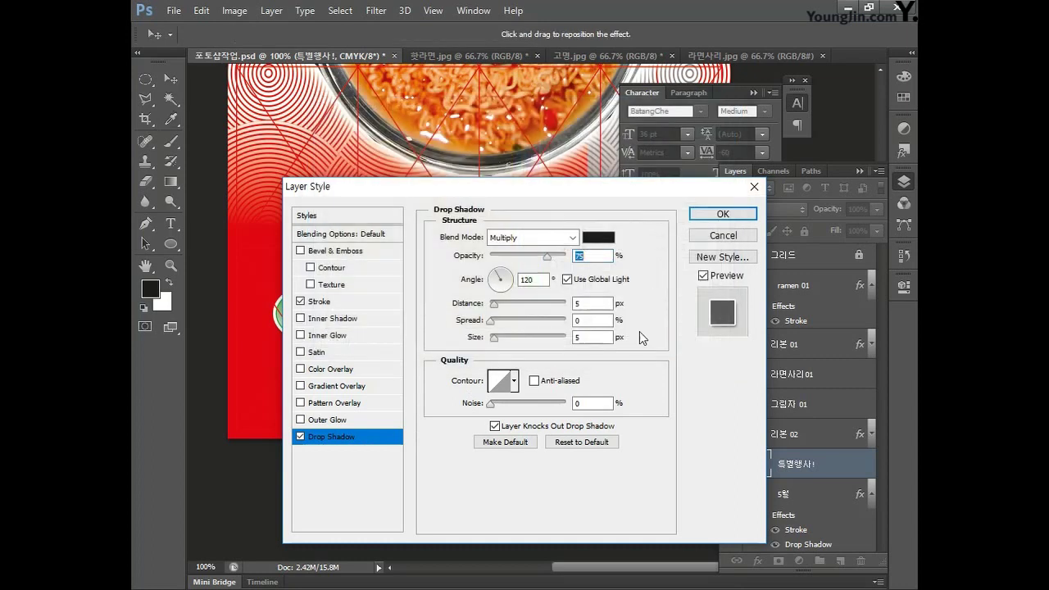
Step: Set the 특별행사! drop shadow's distance to 7 px and size to 5 px, and apply the layer style
double_click(598, 302)
type("7")
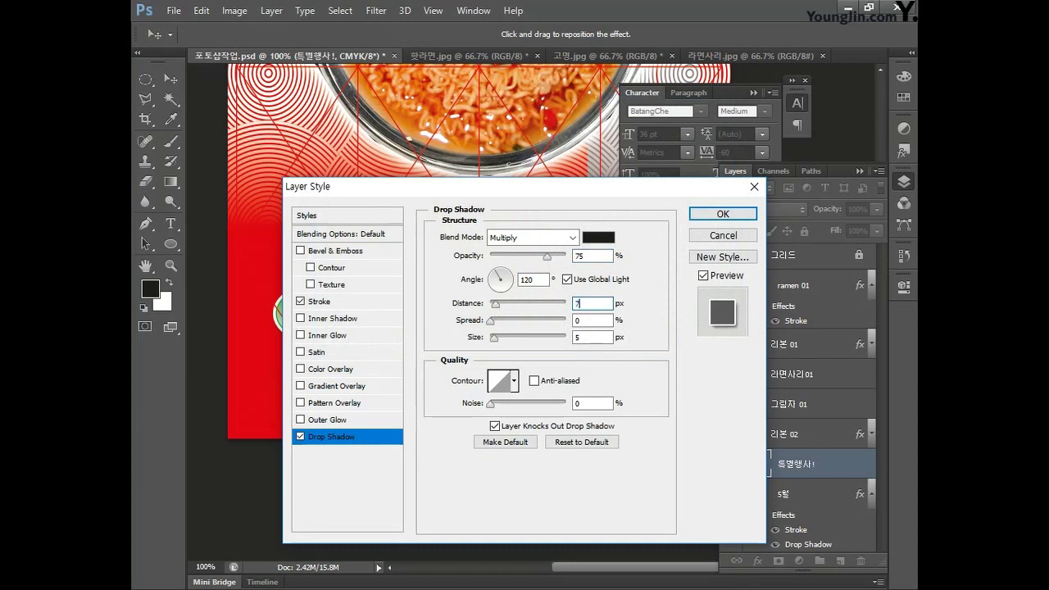
double_click(577, 337)
type("5")
left_click(709, 215)
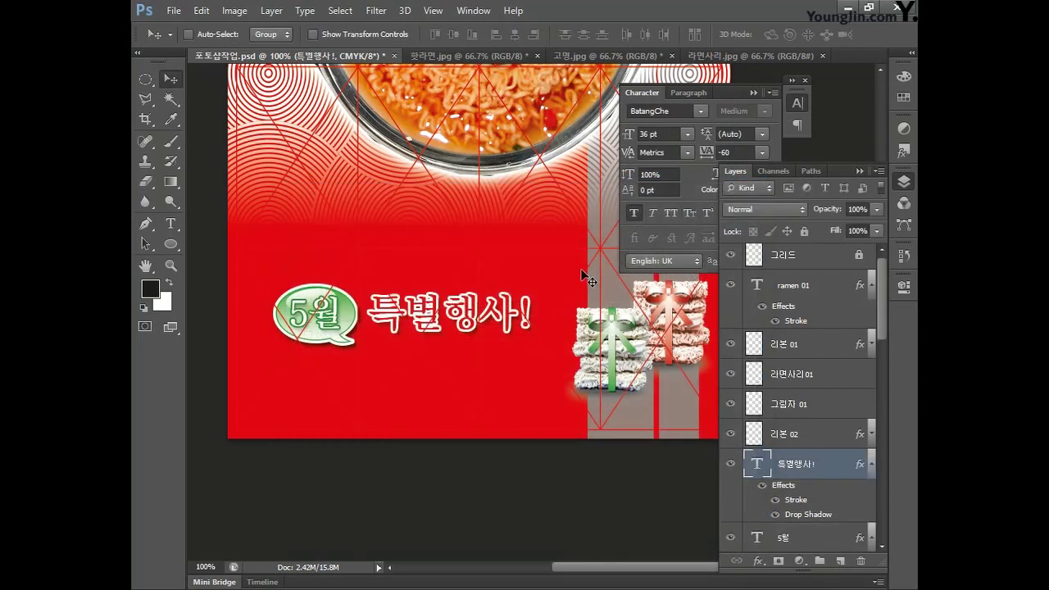
Step: Fit the whole poster in view, collapse the character settings and hide the 그리드 grid layer
double_click(146, 266)
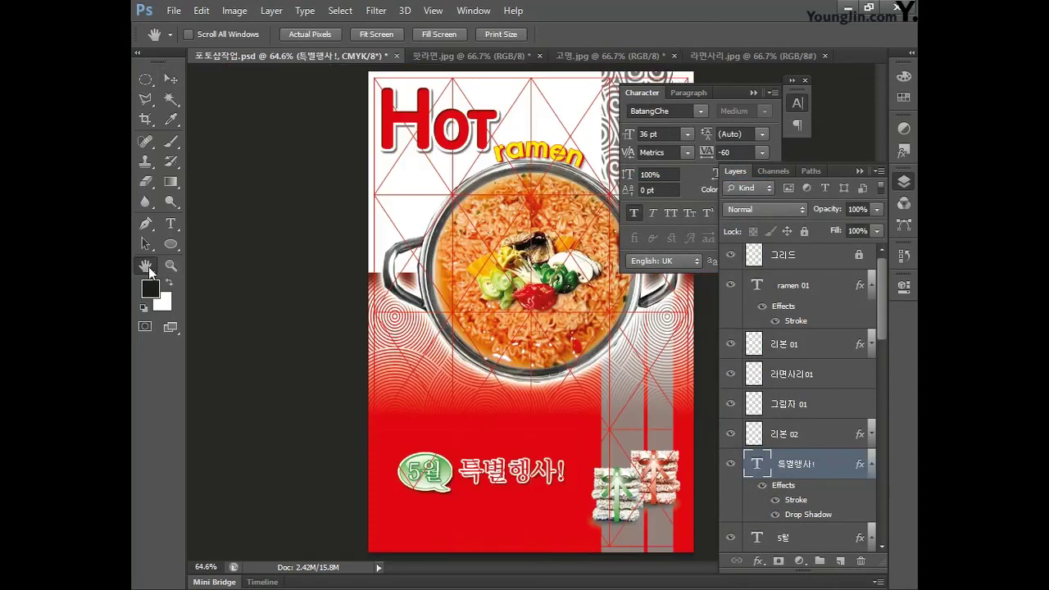
left_click(798, 103)
scroll(881, 305, "up", 1)
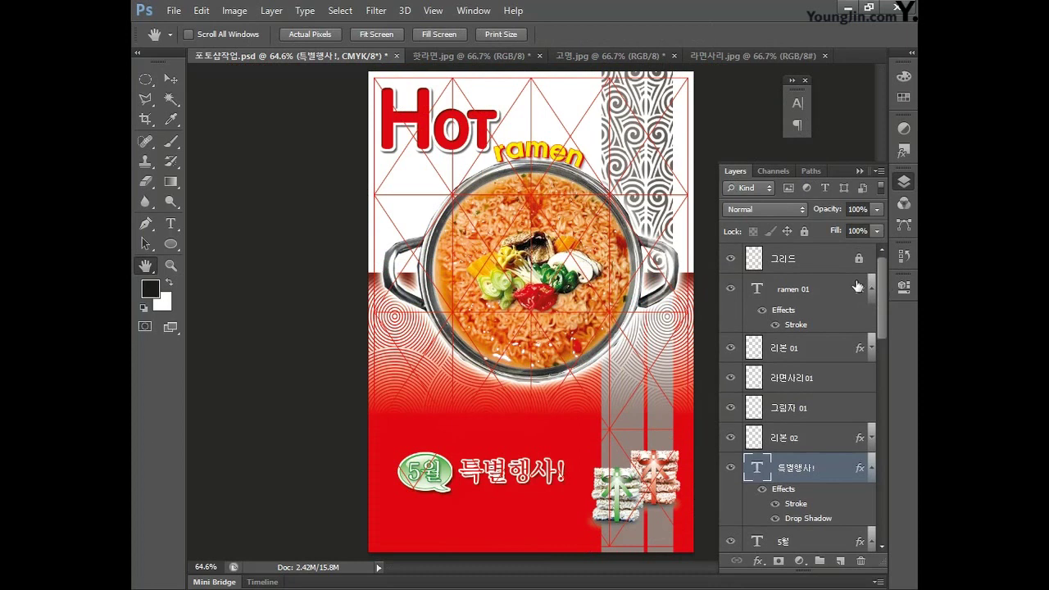
left_click(730, 259)
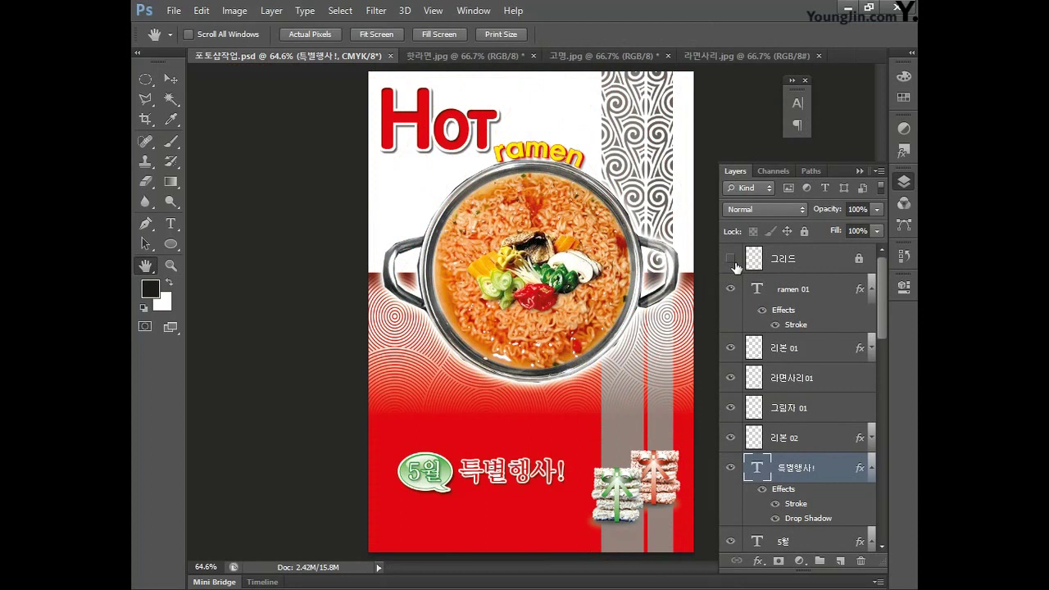
Step: Convert the poster to RGB Color mode, accepting that the adjustment layer is discarded
left_click(239, 10)
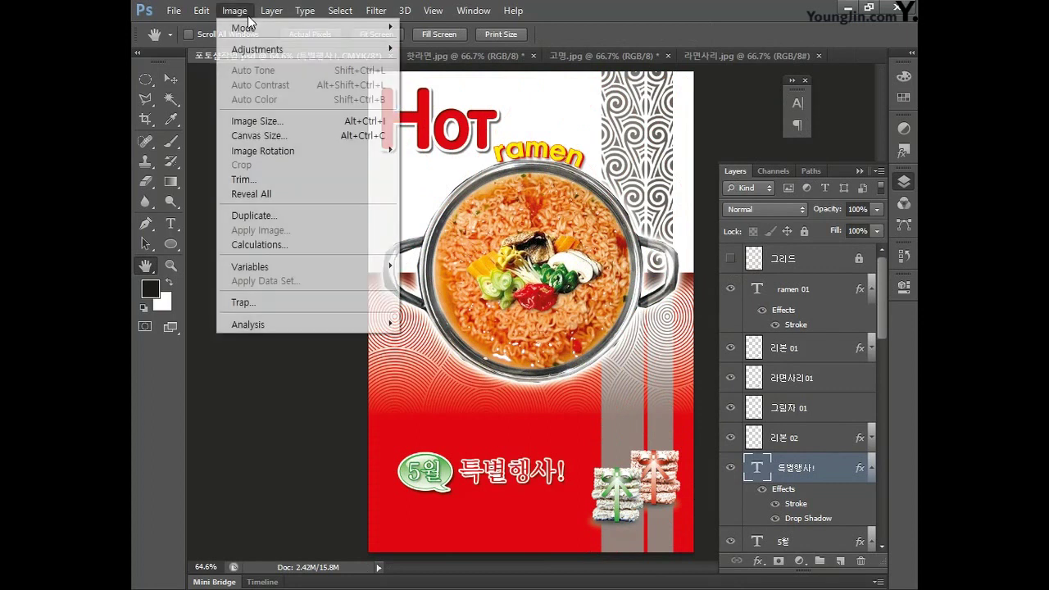
mouse_move(250, 28)
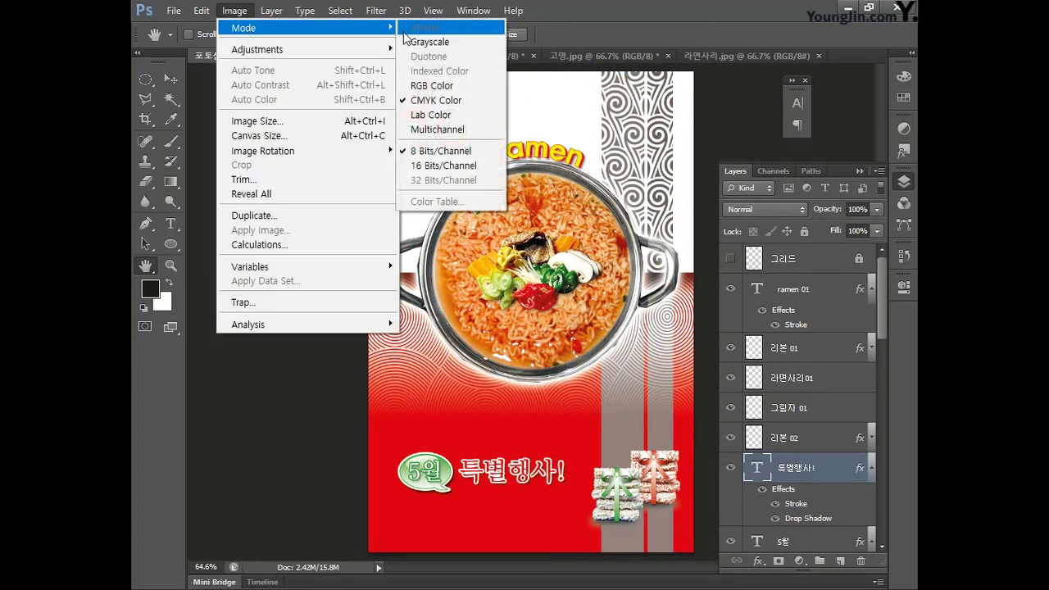
left_click(432, 86)
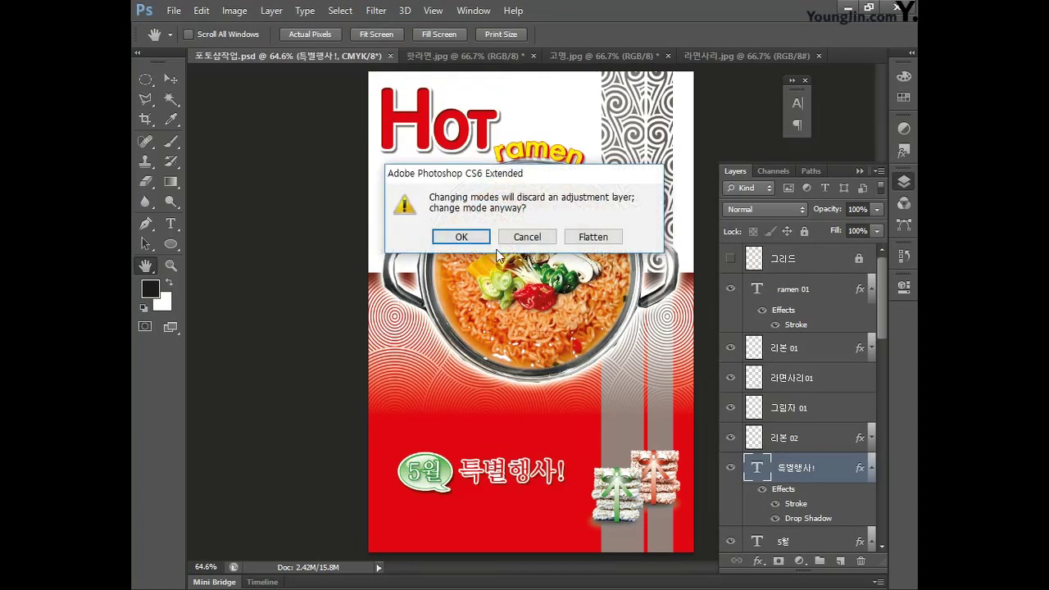
left_click(473, 236)
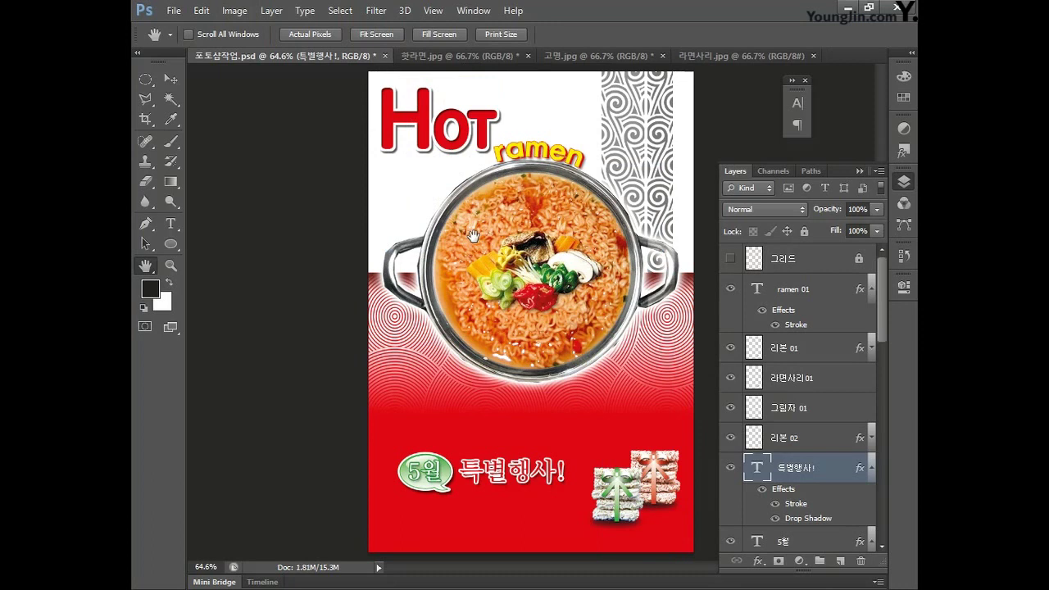
Step: Save the poster as a JPEG named 01 in the 작업 folder with quality 12 (Maximum)
left_click(175, 11)
left_click(218, 195)
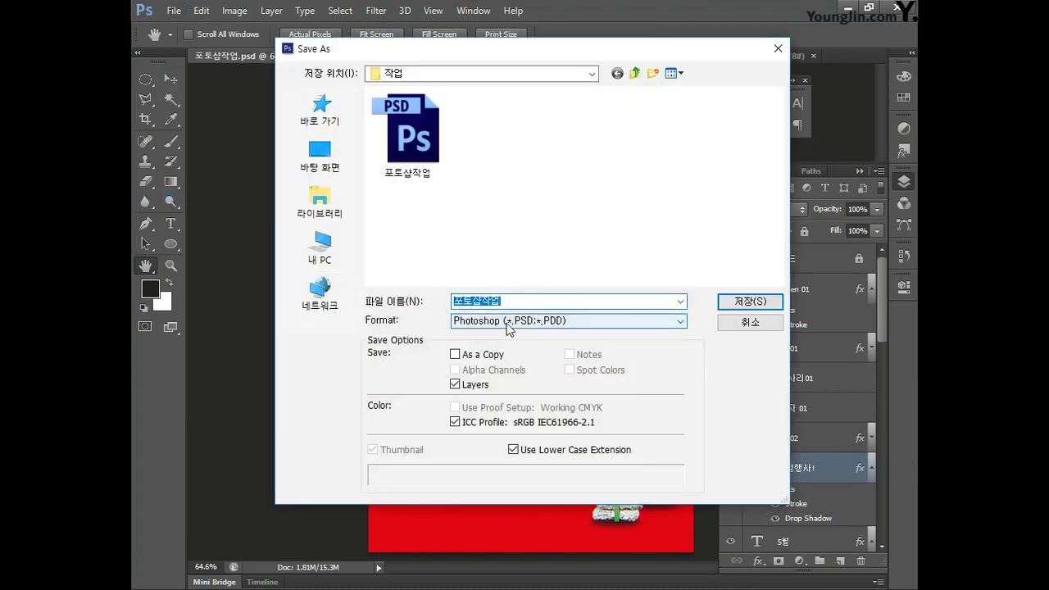
left_click(507, 323)
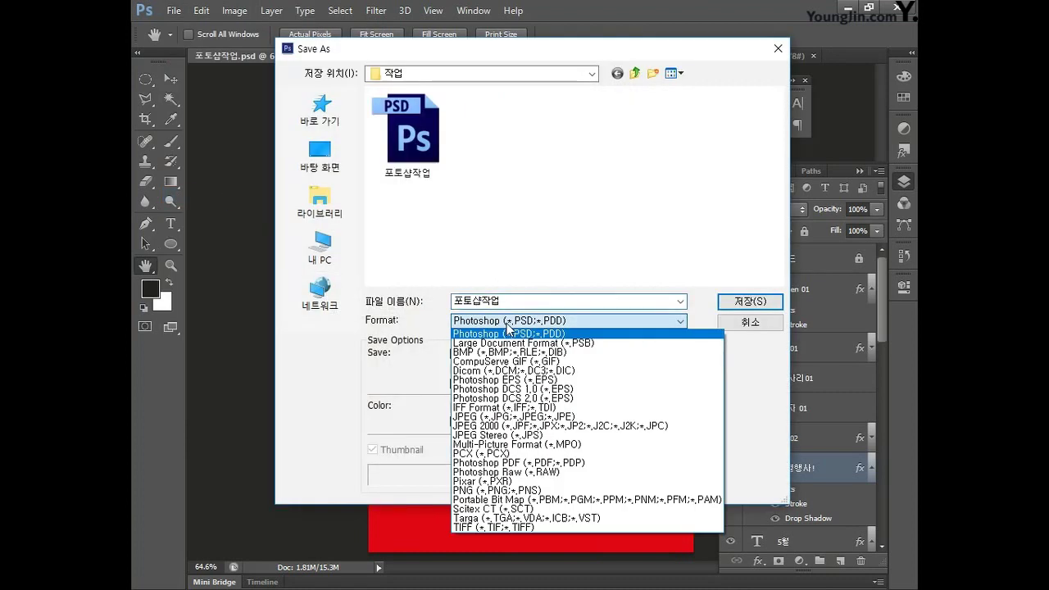
left_click(550, 417)
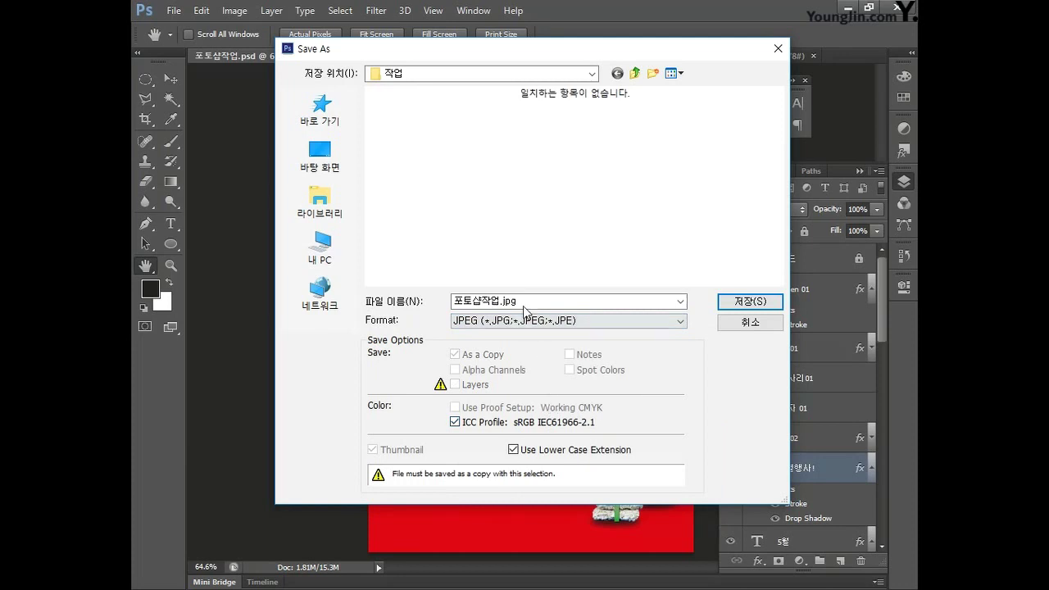
left_click_drag(522, 303, 451, 305)
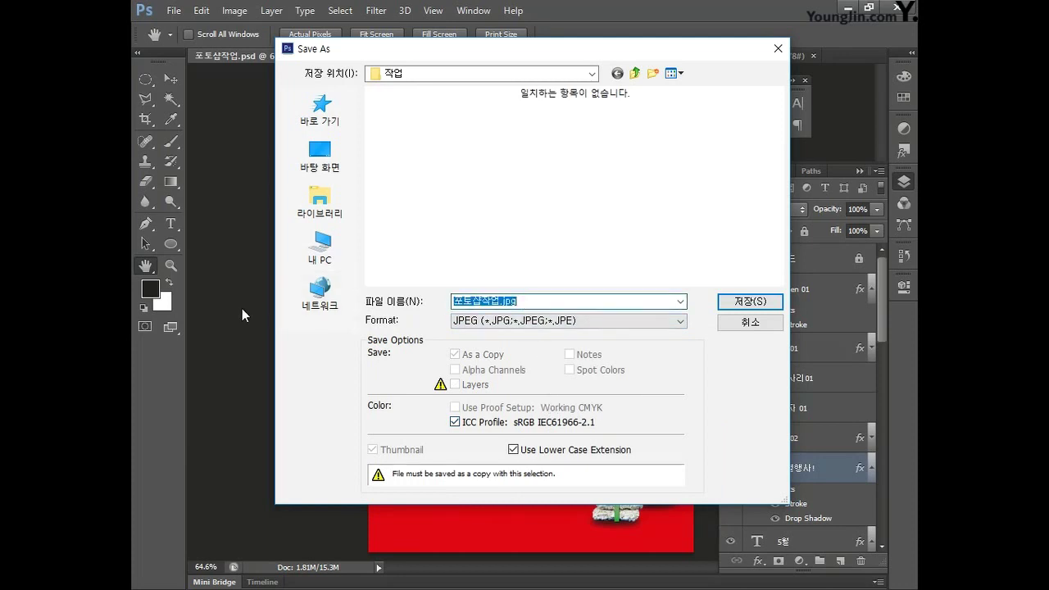
type("이")
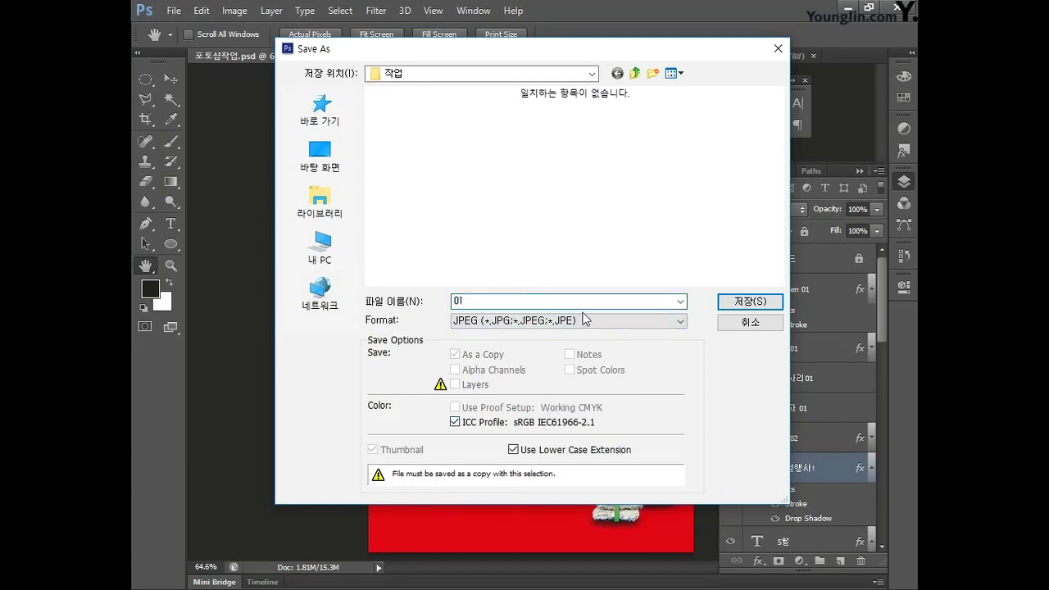
left_click(733, 302)
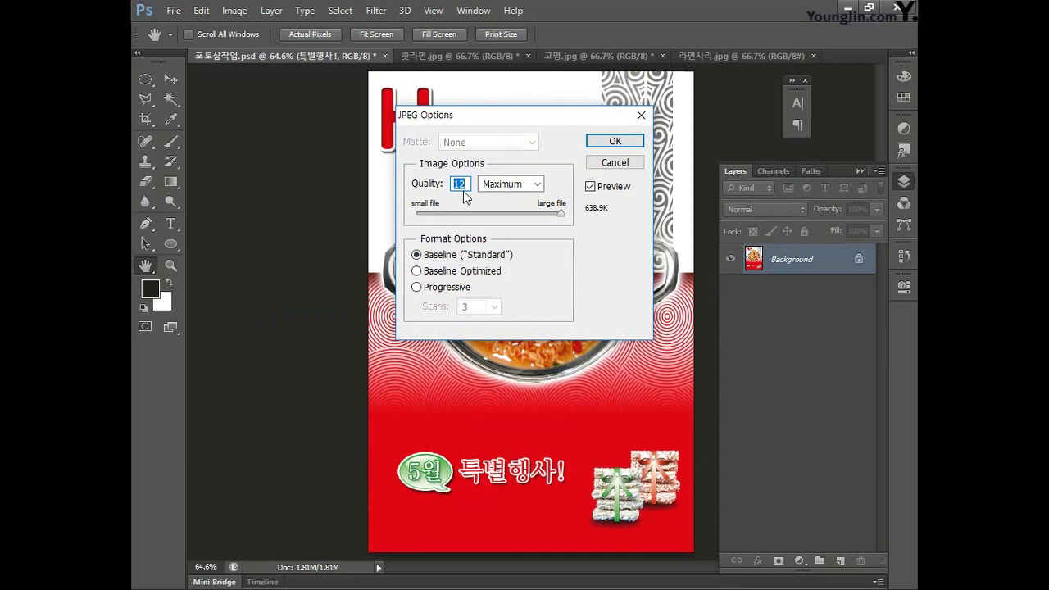
type("12")
left_click(614, 141)
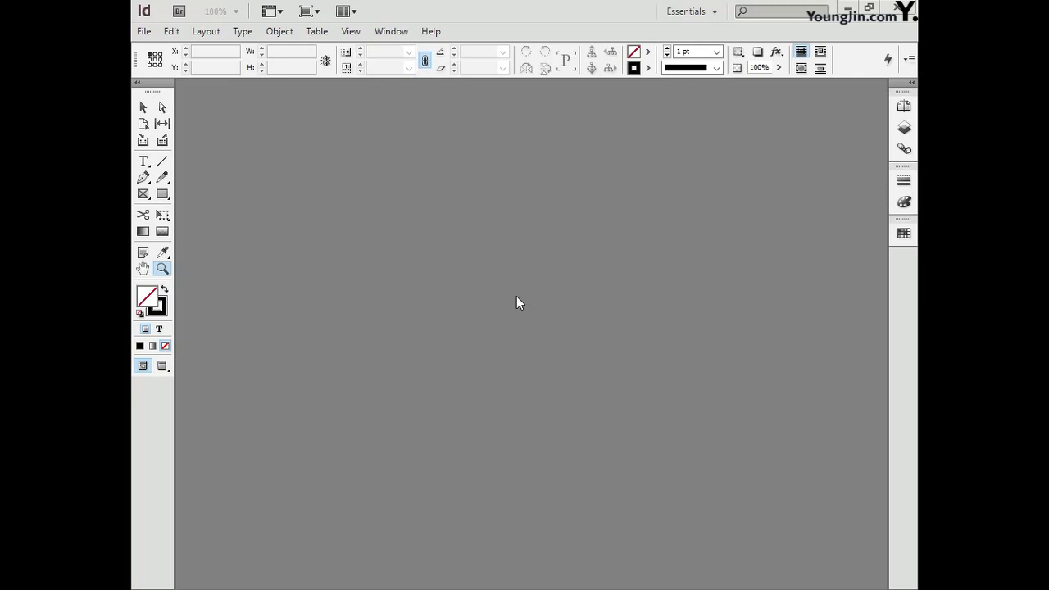
Step: Switch to InDesign and start a new one-page A4 document with facing pages turned off
left_click(145, 33)
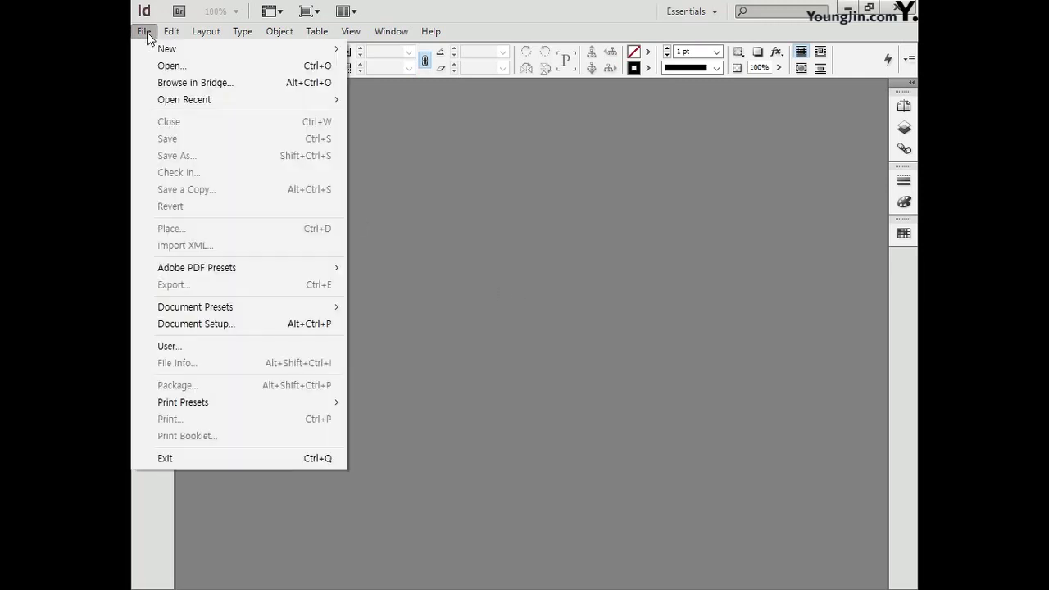
mouse_move(160, 47)
left_click(385, 50)
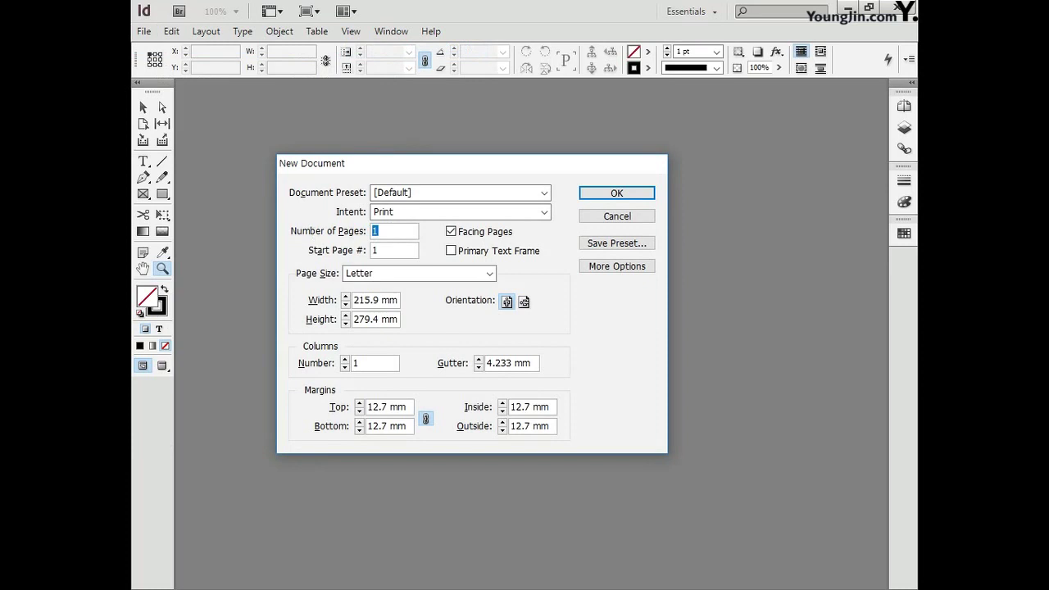
left_click(462, 236)
left_click(476, 279)
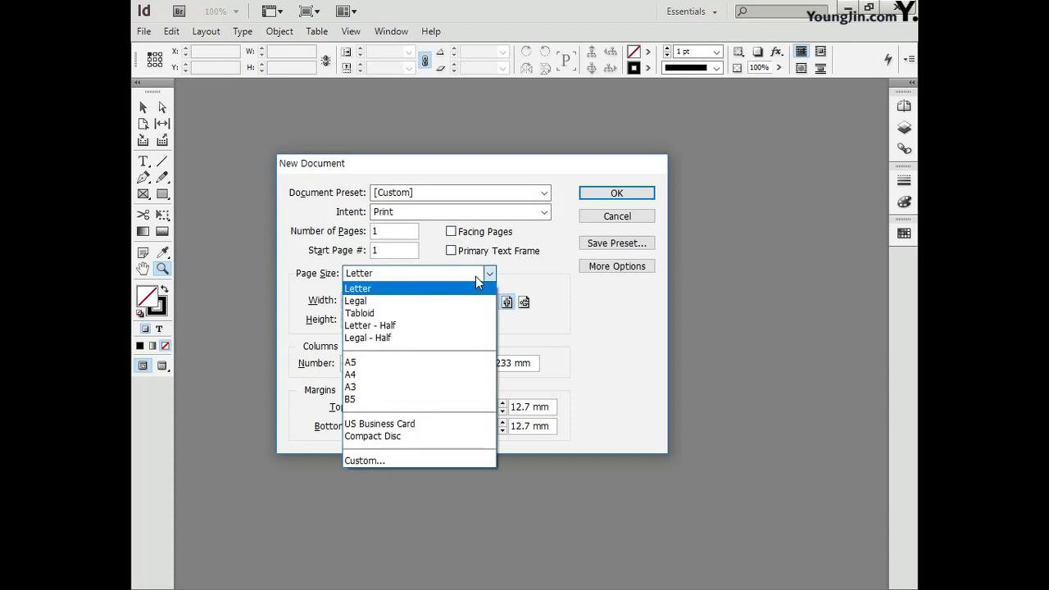
left_click(445, 373)
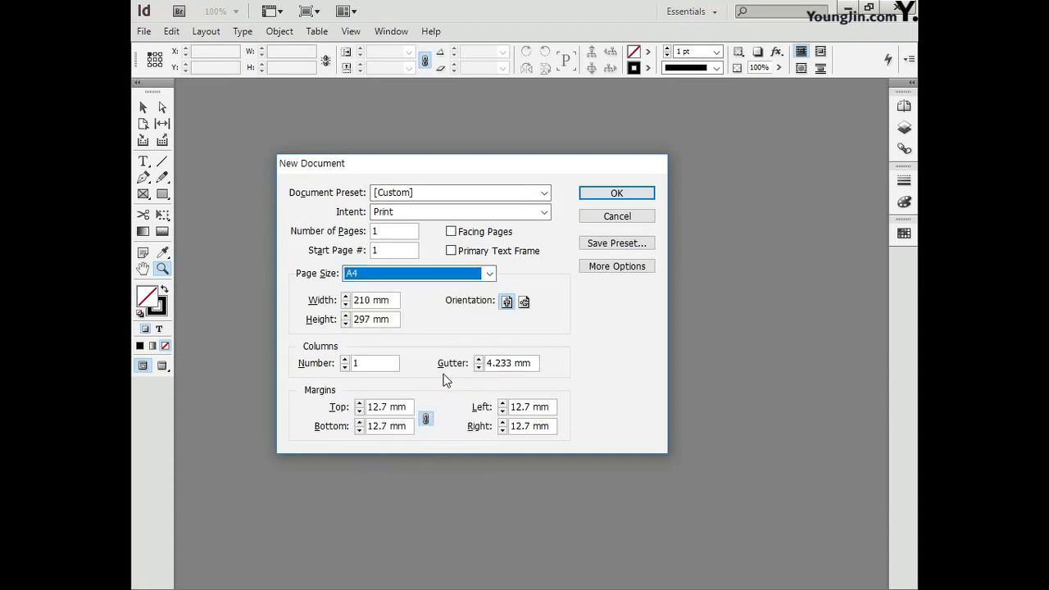
Step: Unlink the margins, set top and bottom to 25.5 mm and left and right to 22 mm, and create the document
left_click(430, 420)
left_click(385, 407)
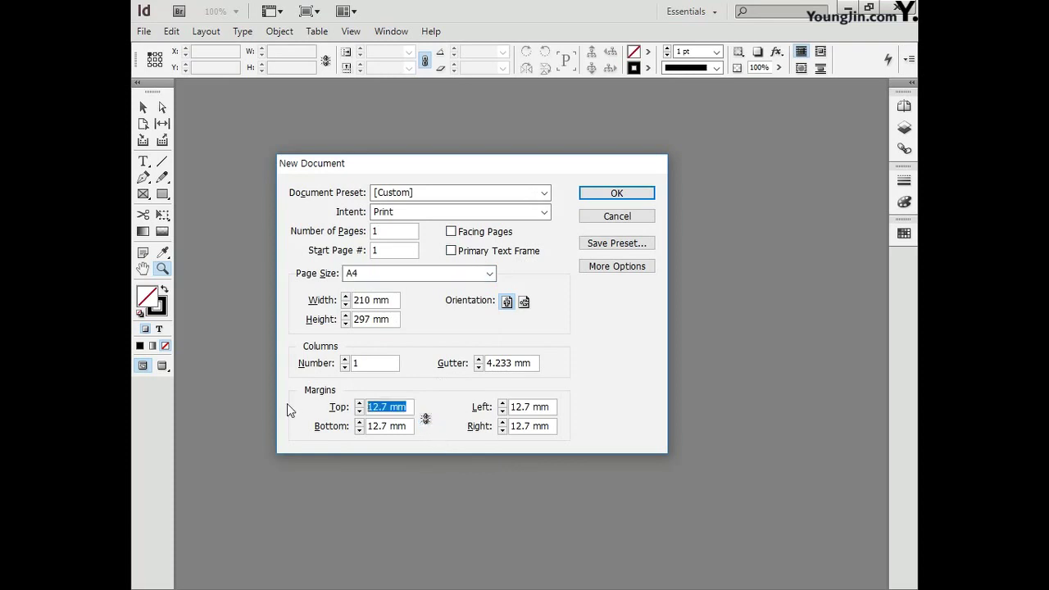
type("25.5")
left_click(409, 427)
type("25")
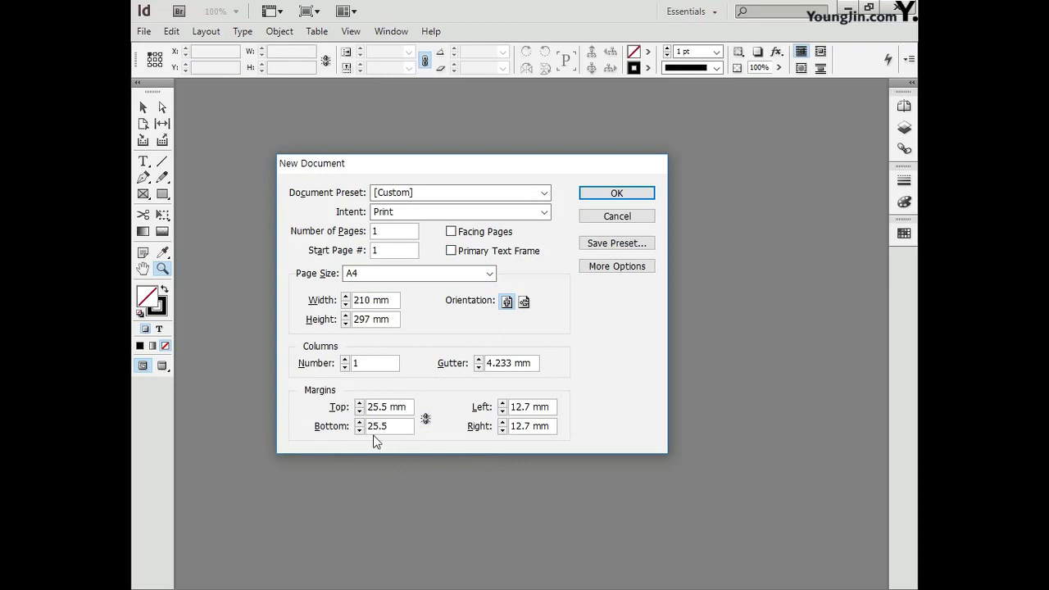
left_click_drag(541, 409, 437, 416)
type("22")
left_click_drag(551, 428, 435, 429)
type("22")
left_click(616, 193)
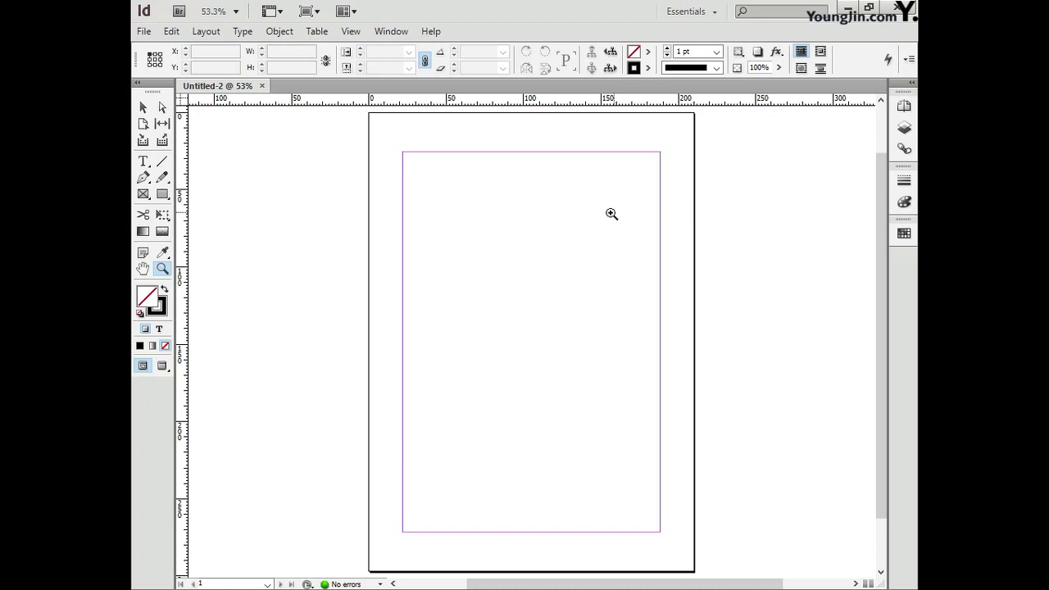
Step: Move the ruler zero point to the top-left corner of the page margins
left_click_drag(182, 100, 404, 154)
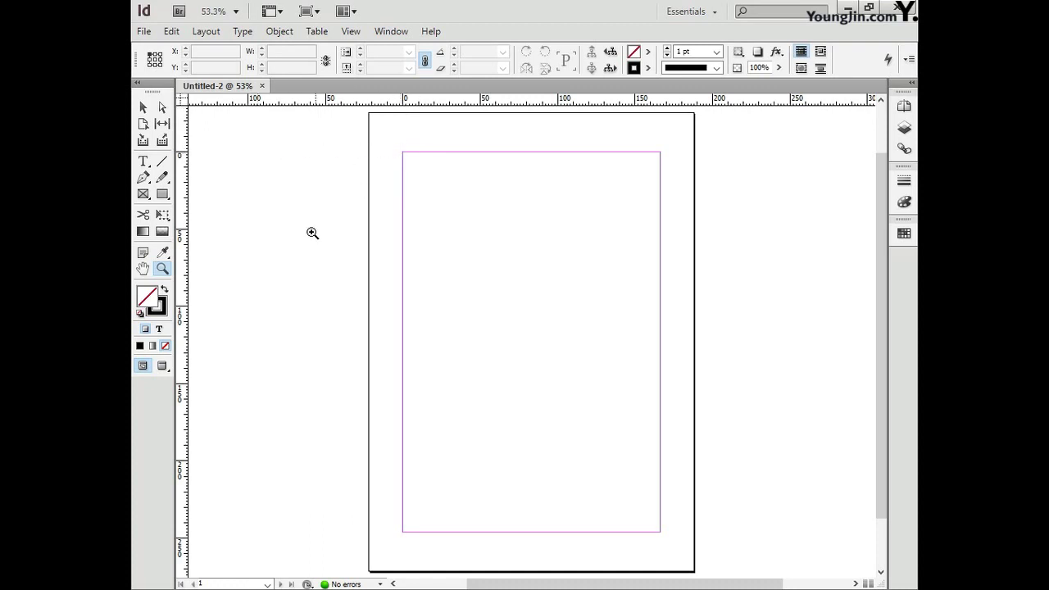
left_click_drag(369, 127, 442, 186)
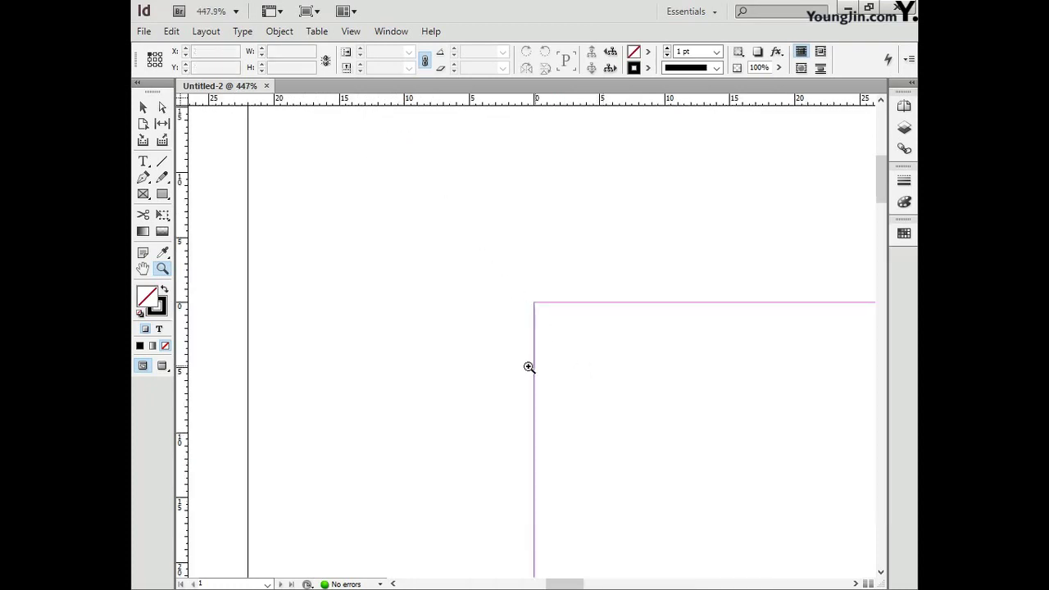
Step: Add a vertical guide at X 3 mm and a horizontal guide at Y 3 mm inside the top-left margin corner
left_click_drag(182, 348, 573, 348)
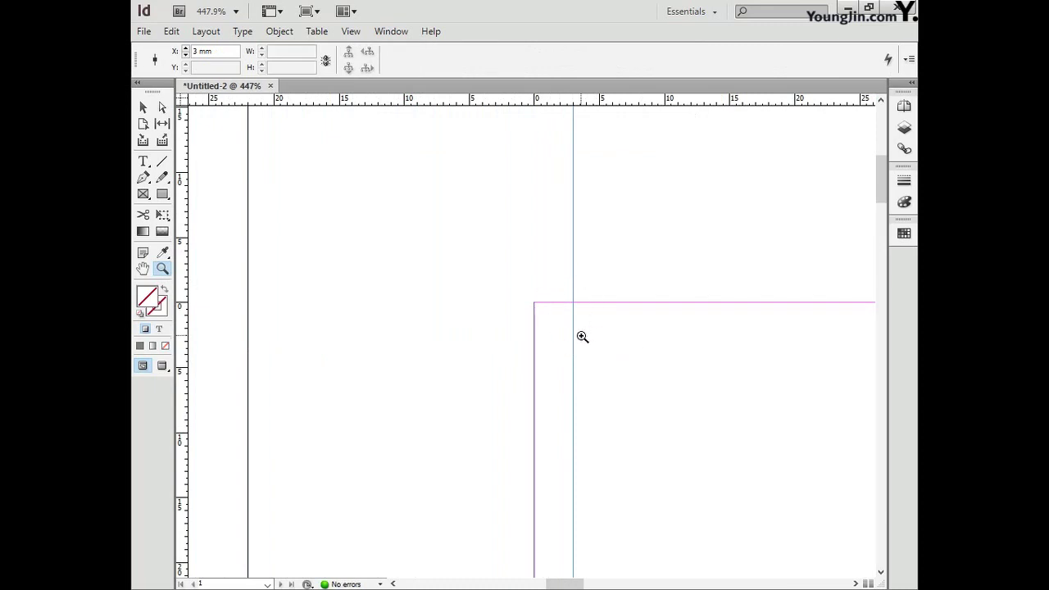
left_click(224, 49)
left_click(159, 58)
left_click_drag(563, 101, 583, 341)
left_click_drag(224, 68, 188, 69)
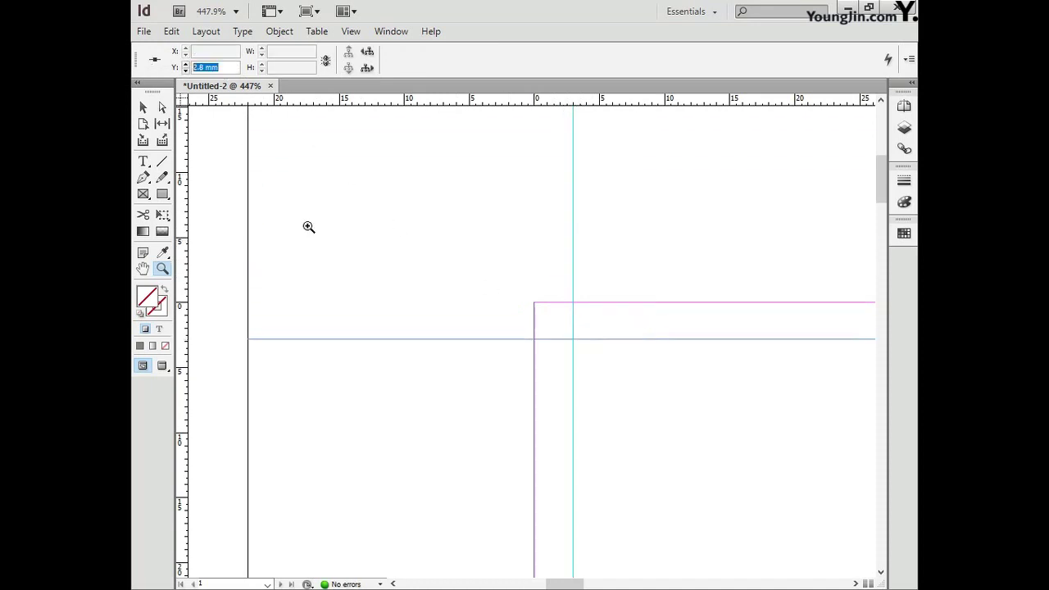
type("3")
key("Return")
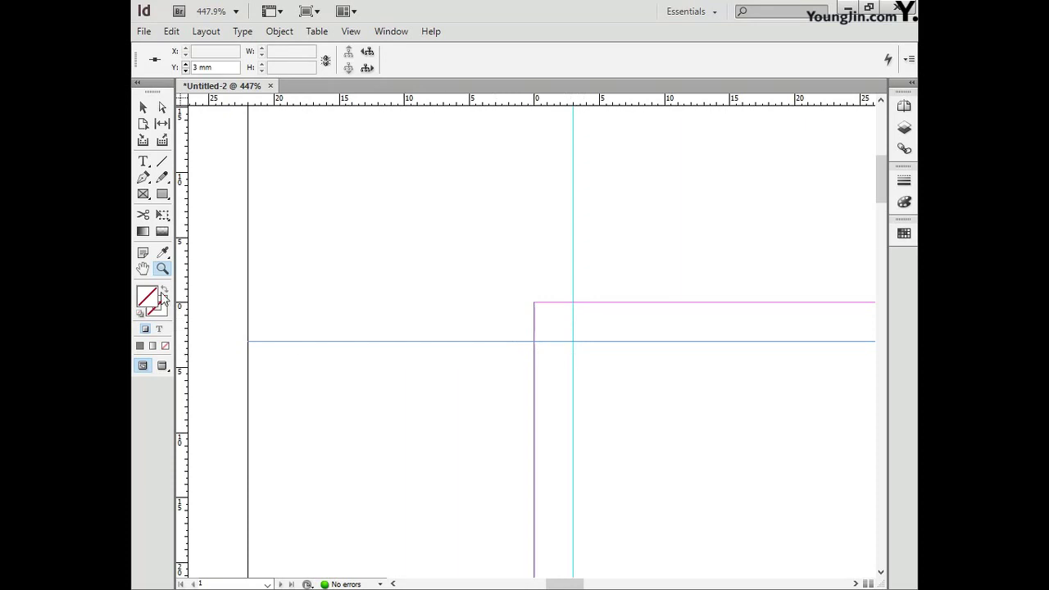
Step: Add a vertical guide at X 163 mm just inside the right margin
double_click(144, 271)
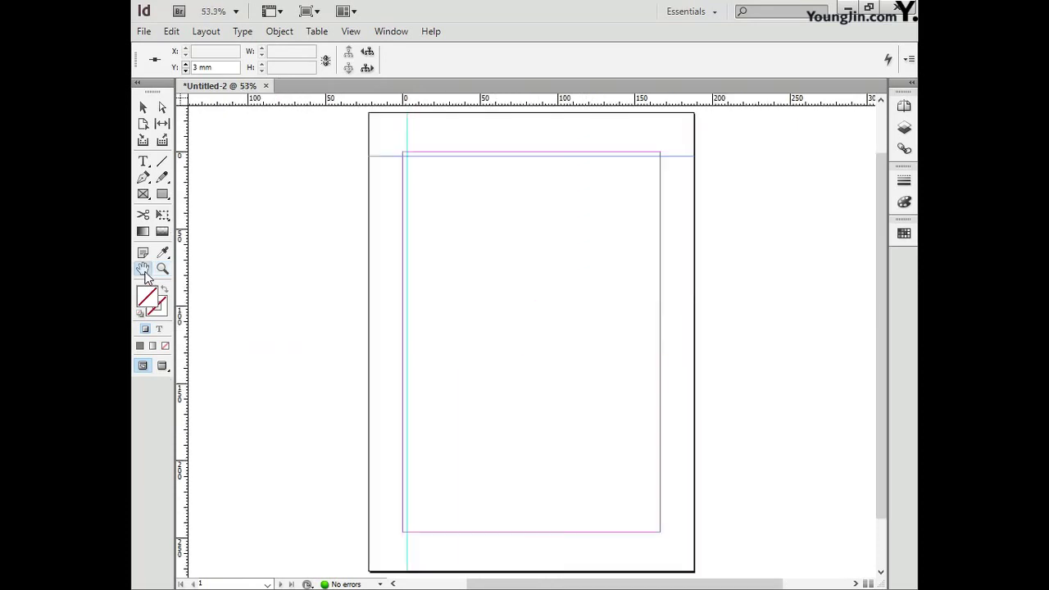
left_click(162, 269)
left_click_drag(598, 486, 684, 547)
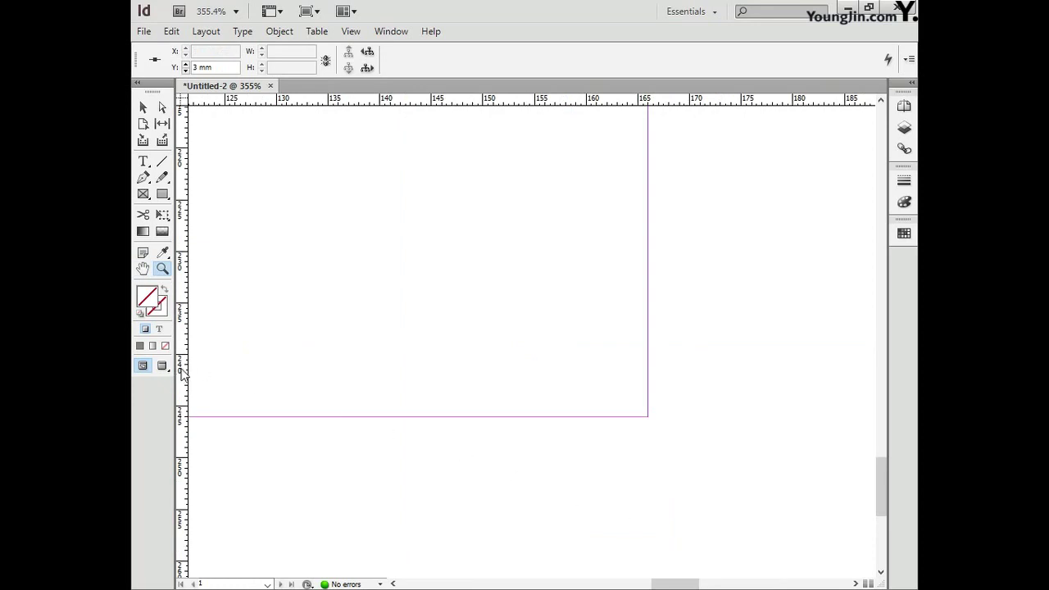
left_click_drag(184, 374, 604, 398)
triple_click(229, 51)
type("163")
key("Return")
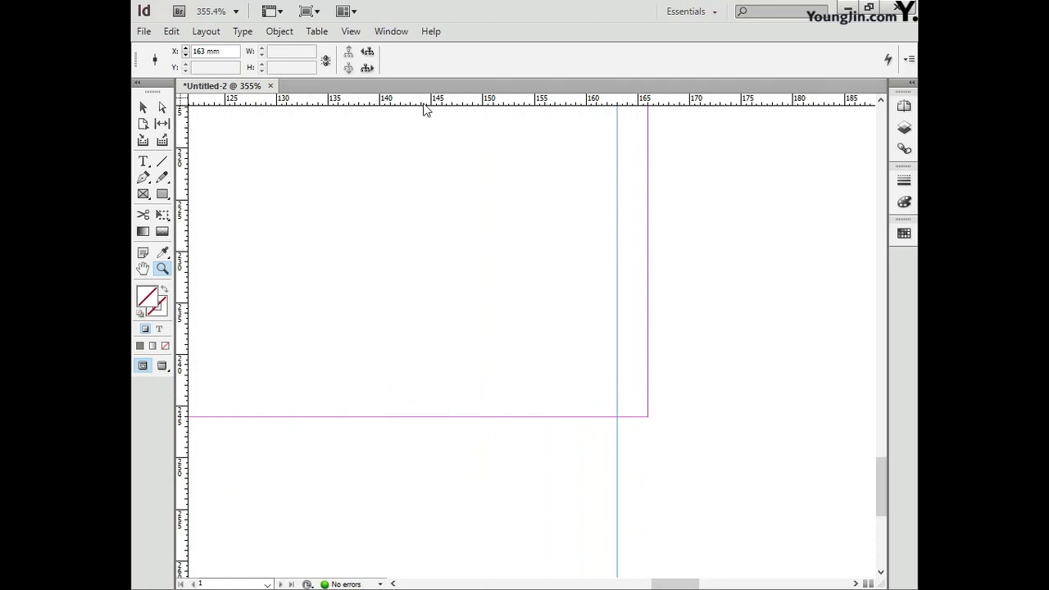
Step: Add a horizontal guide at Y 243 mm just inside the bottom margin
left_click_drag(400, 102, 569, 384)
left_click_drag(236, 67, 144, 68)
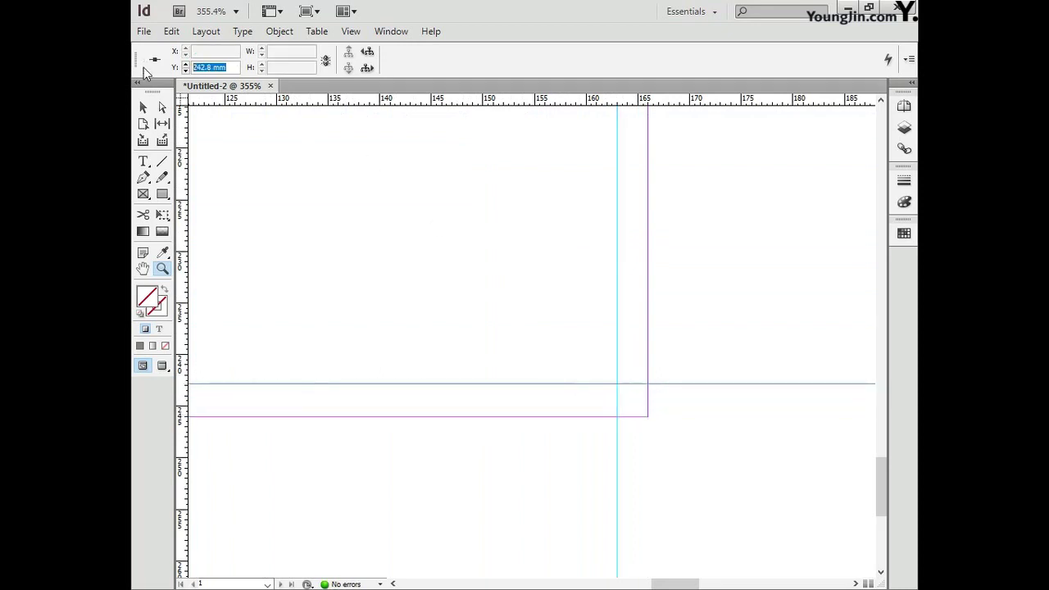
type("243")
key("Return")
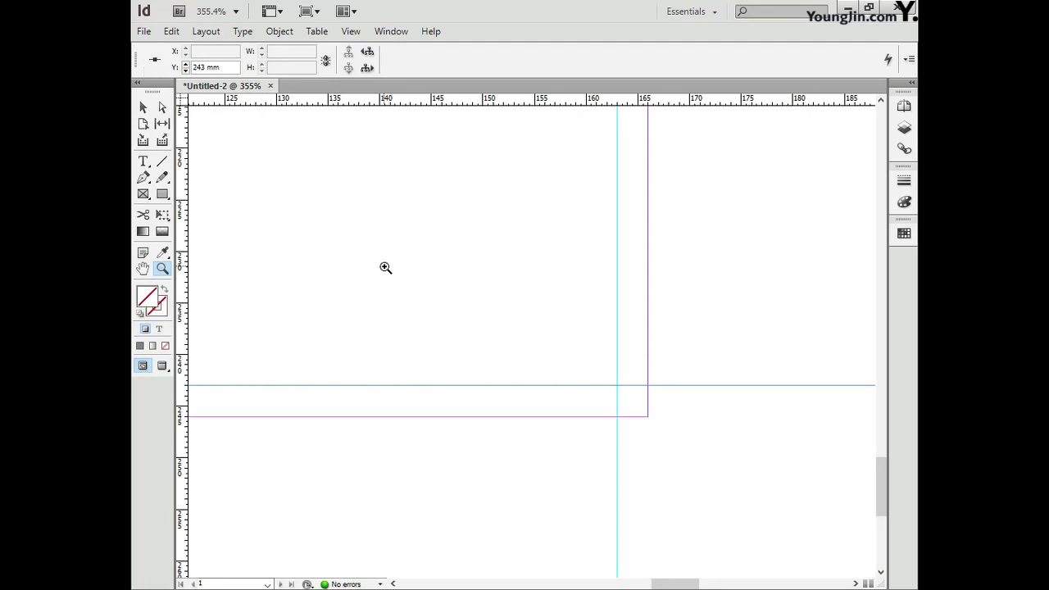
left_click(584, 368)
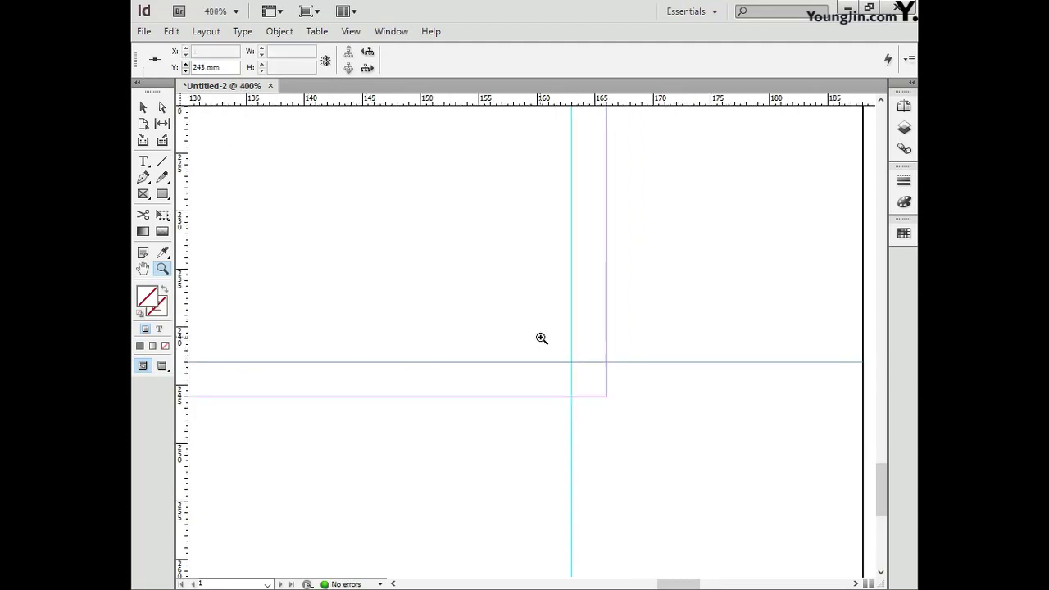
Step: Draw a vertical line above the top-left margin corner with the Line tool and set its length to 5 mm
double_click(146, 270)
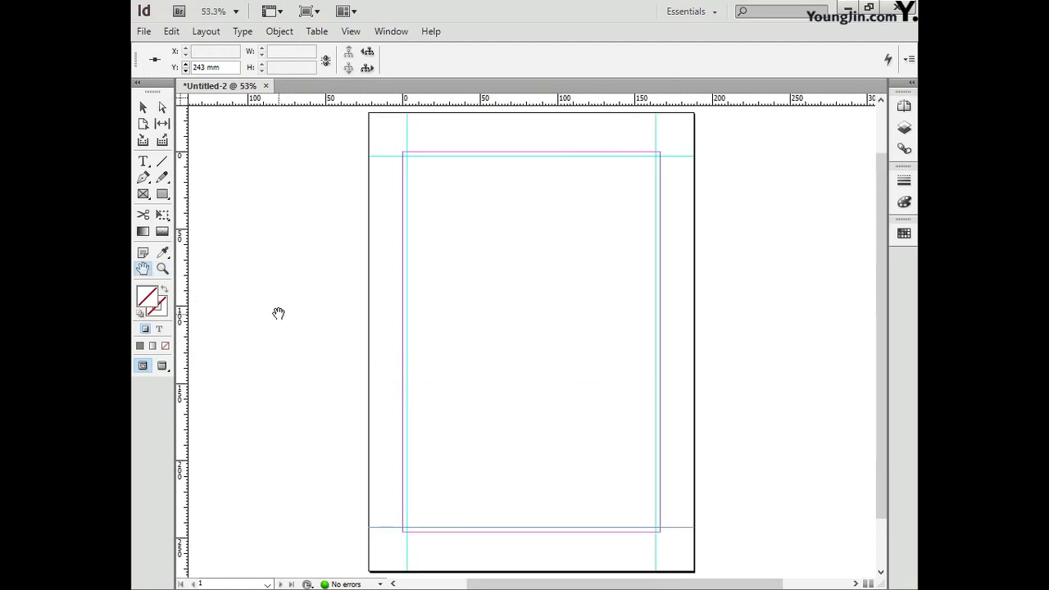
left_click(162, 268)
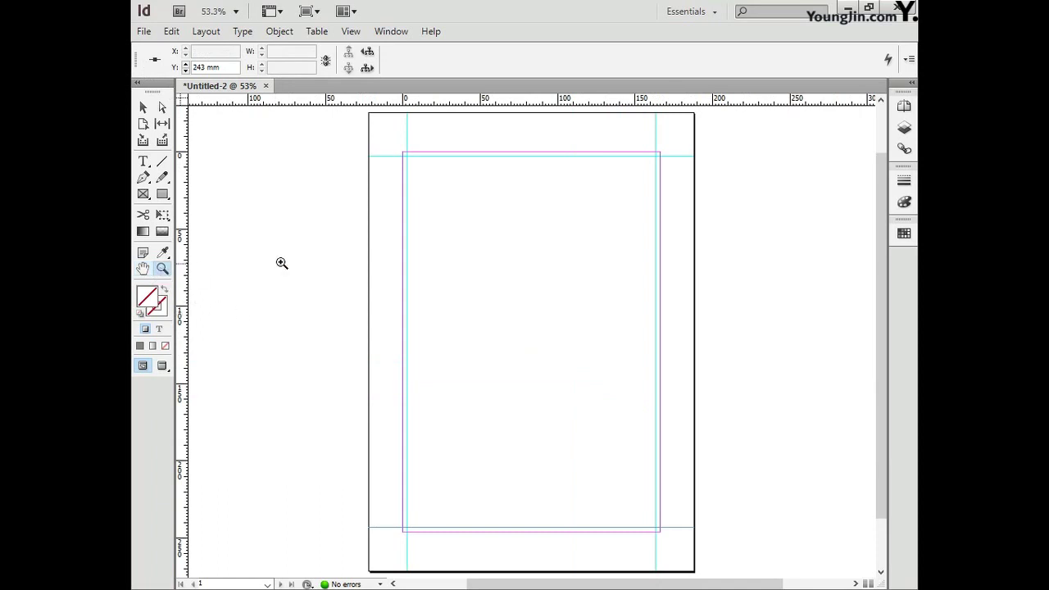
left_click_drag(380, 142, 630, 443)
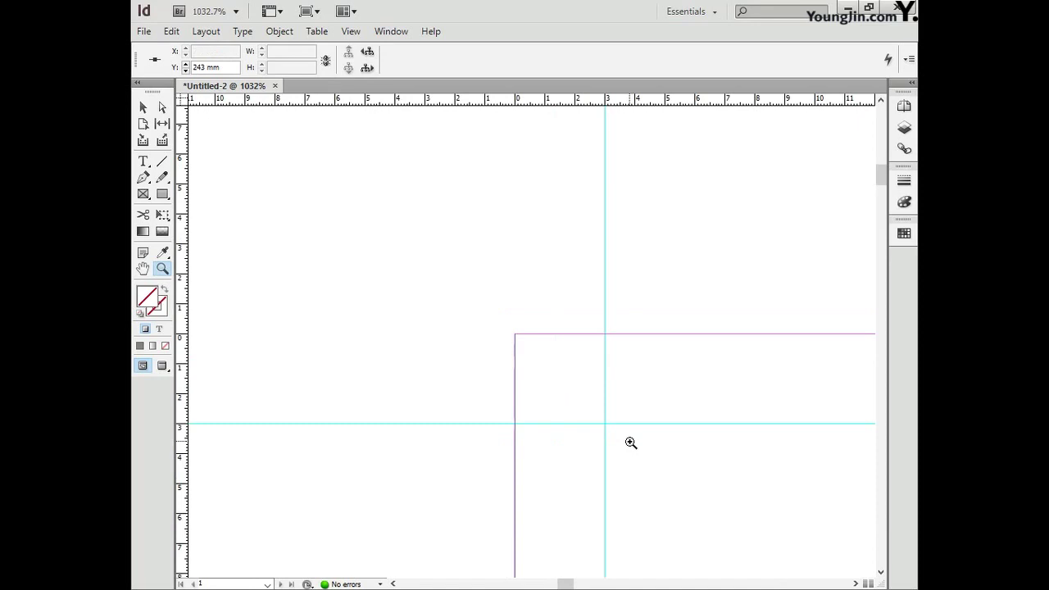
left_click(162, 162)
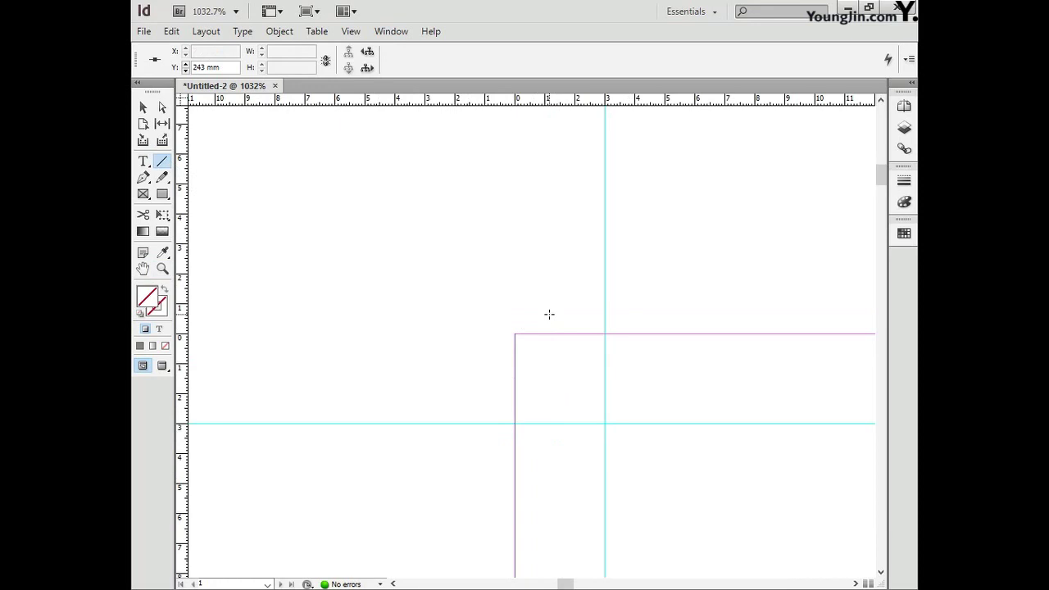
left_click_drag(549, 314, 548, 181)
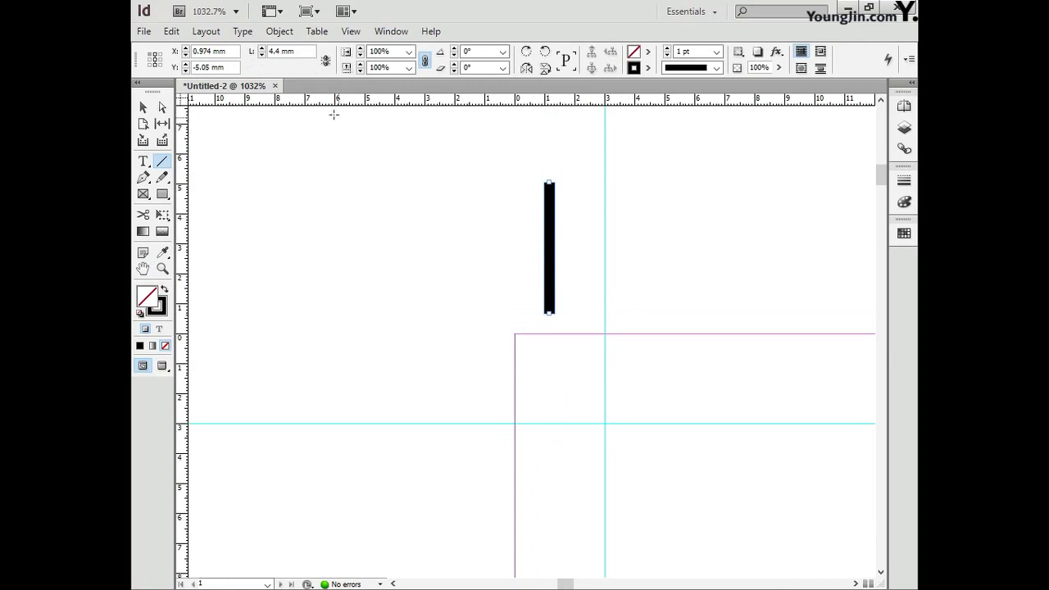
left_click(262, 53)
type("5")
key("Return")
Step: Draw a horizontal line outside the left margin near the top corner and set its length to 5 mm
left_click_drag(467, 394, 289, 392)
left_click_drag(295, 51, 269, 51)
type("5")
key("Return")
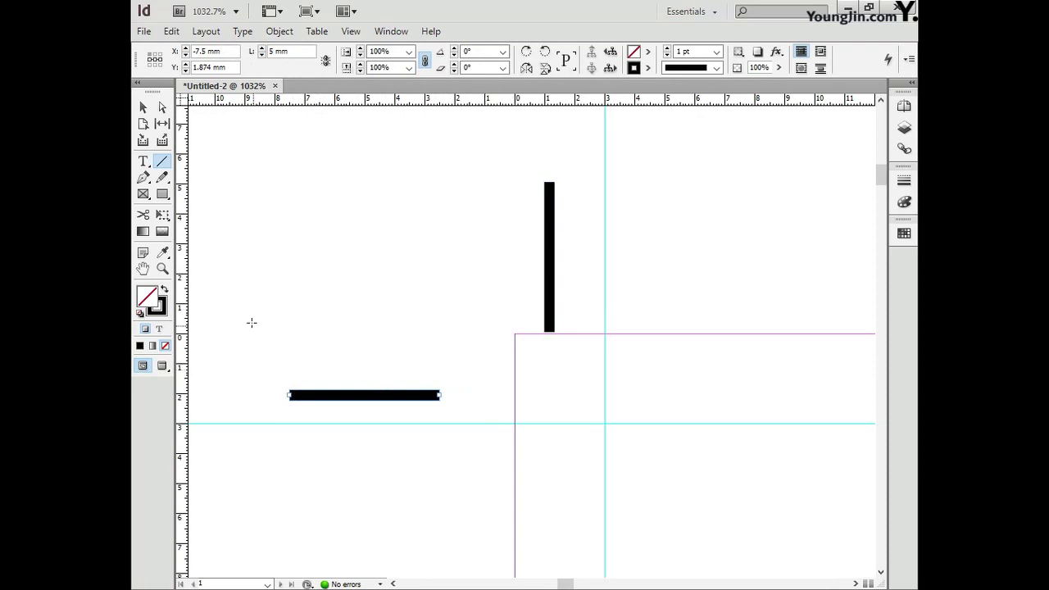
Step: Snap the two lines to the 3 mm guides and the outer margin edges at the top-left corner, and copy both
left_click(143, 107)
left_click_drag(543, 296, 600, 304)
left_click_drag(413, 398, 492, 418)
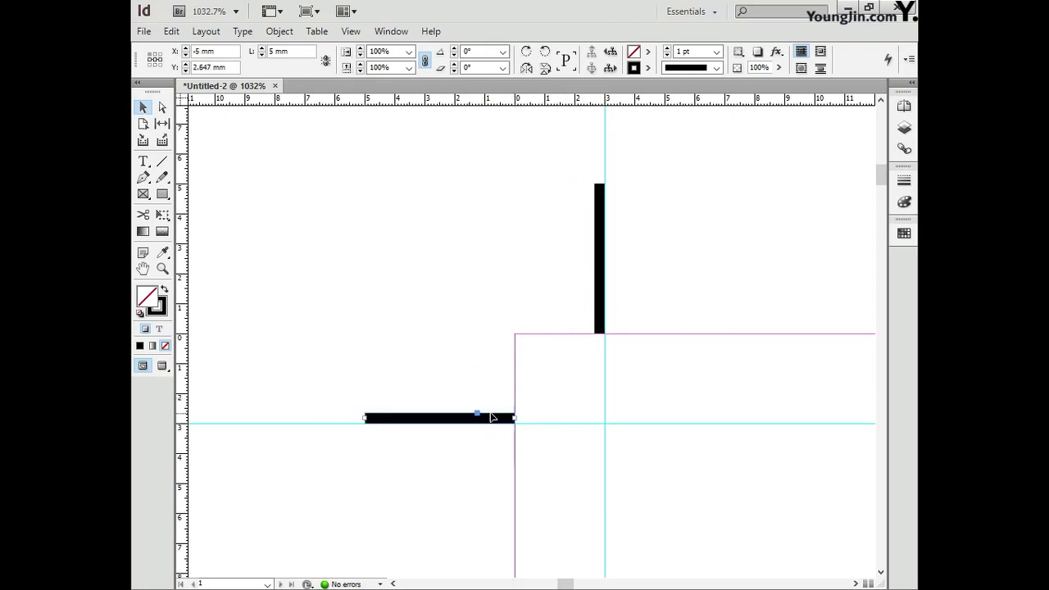
left_click(598, 305, "shift")
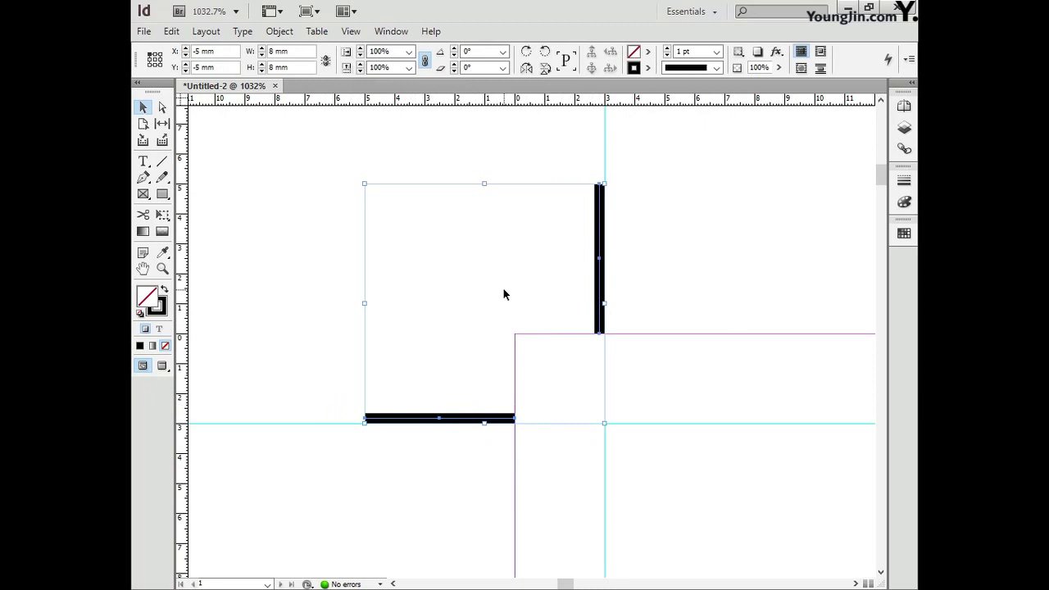
left_click(599, 262, "shift")
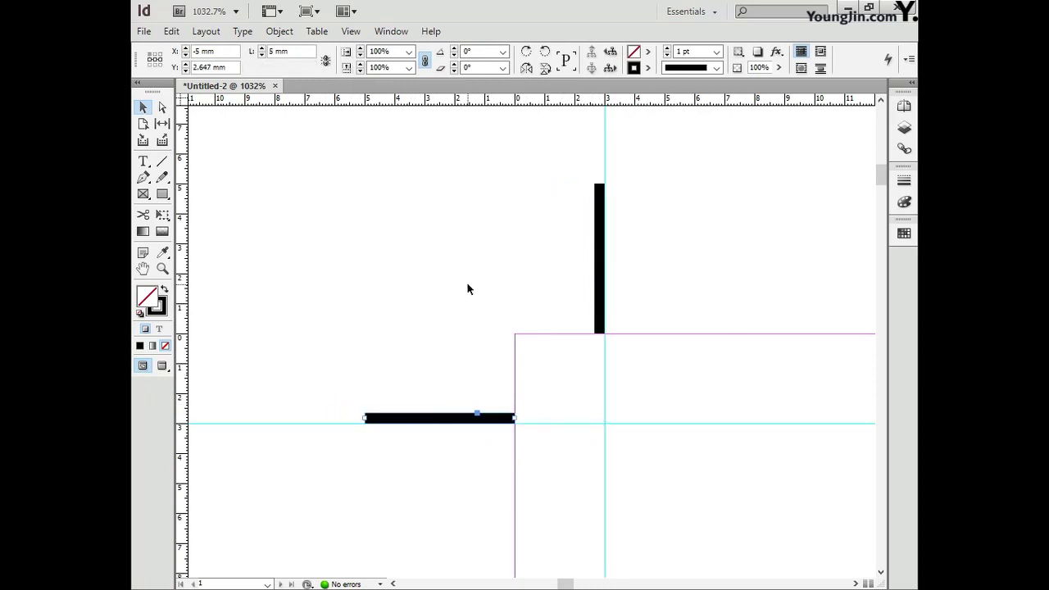
Step: Paste the crop marks at the top-right margin corner, rotate them 90° clockwise, and snap them outside the margin at X 163 mm, Y -5 mm
double_click(143, 271)
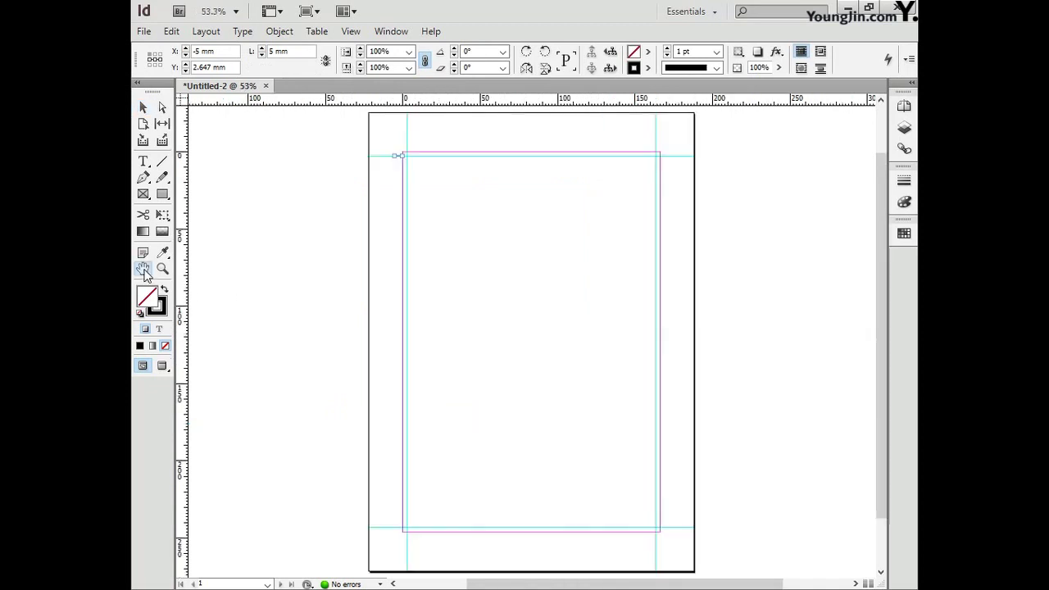
left_click(162, 269)
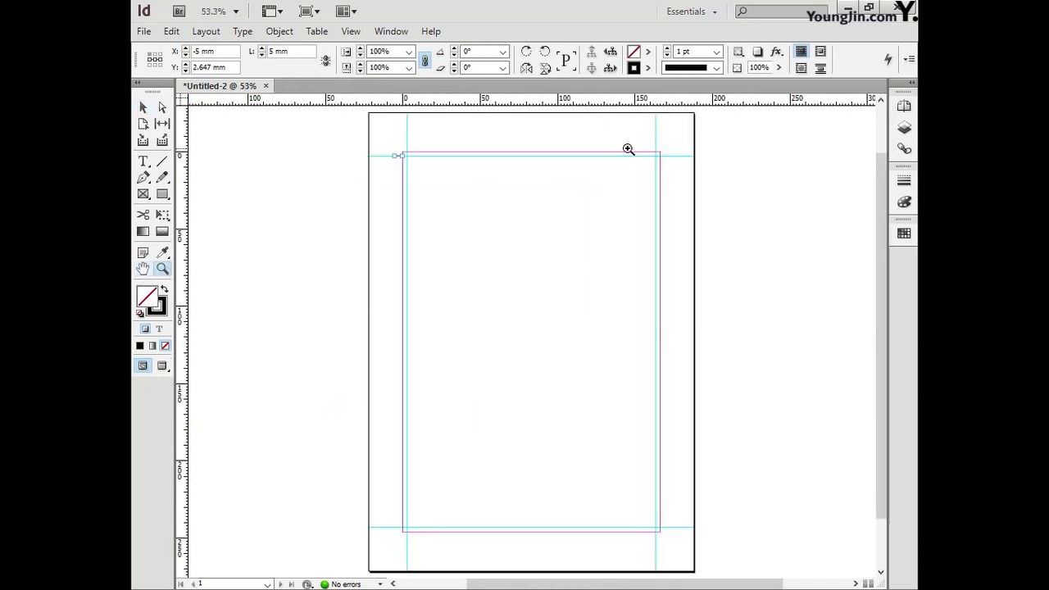
left_click_drag(639, 140, 677, 174)
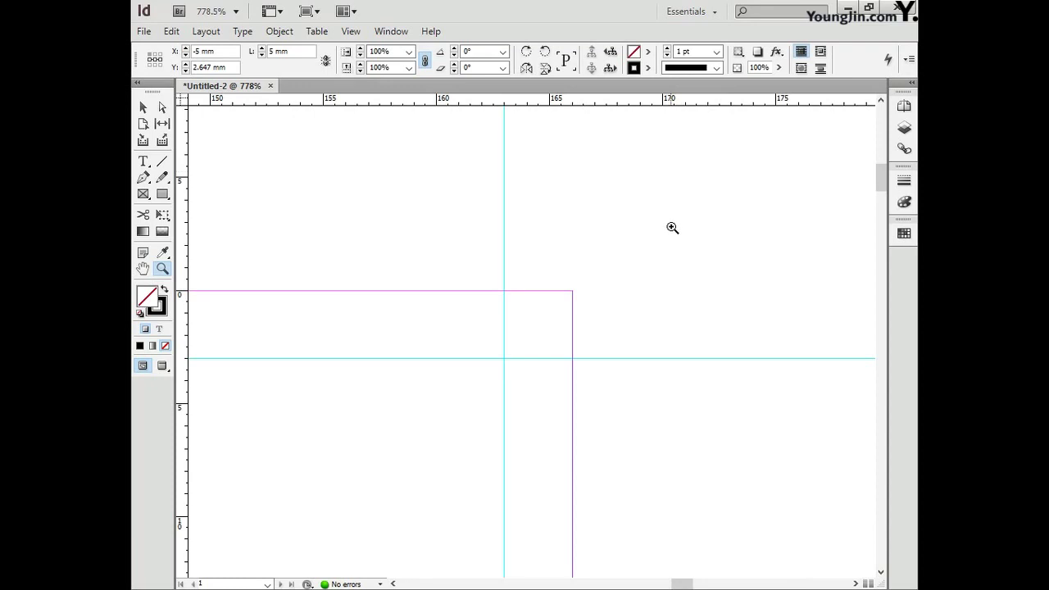
key("ctrl+v")
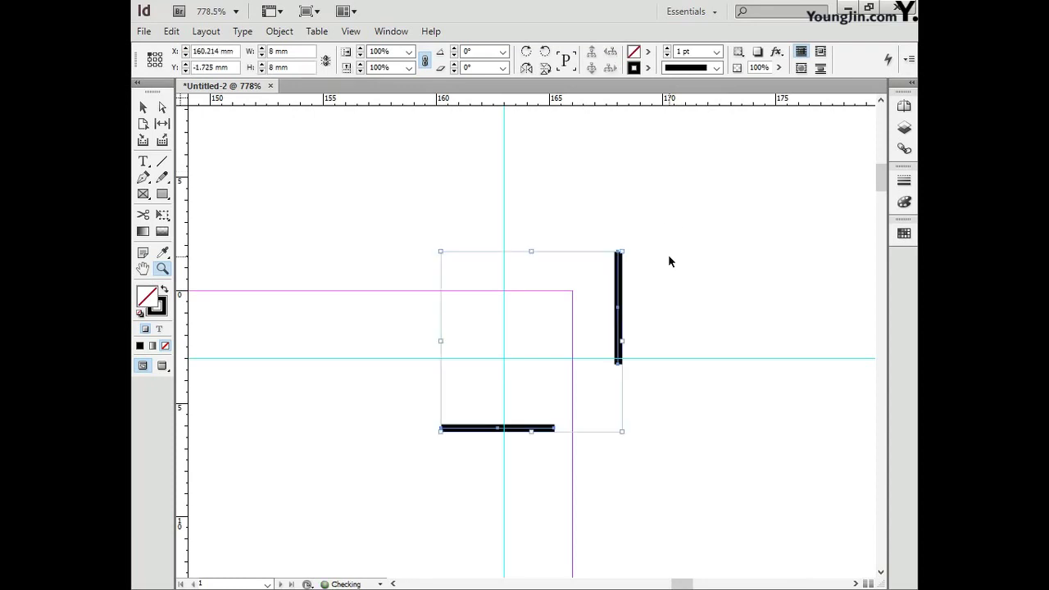
left_click(527, 55)
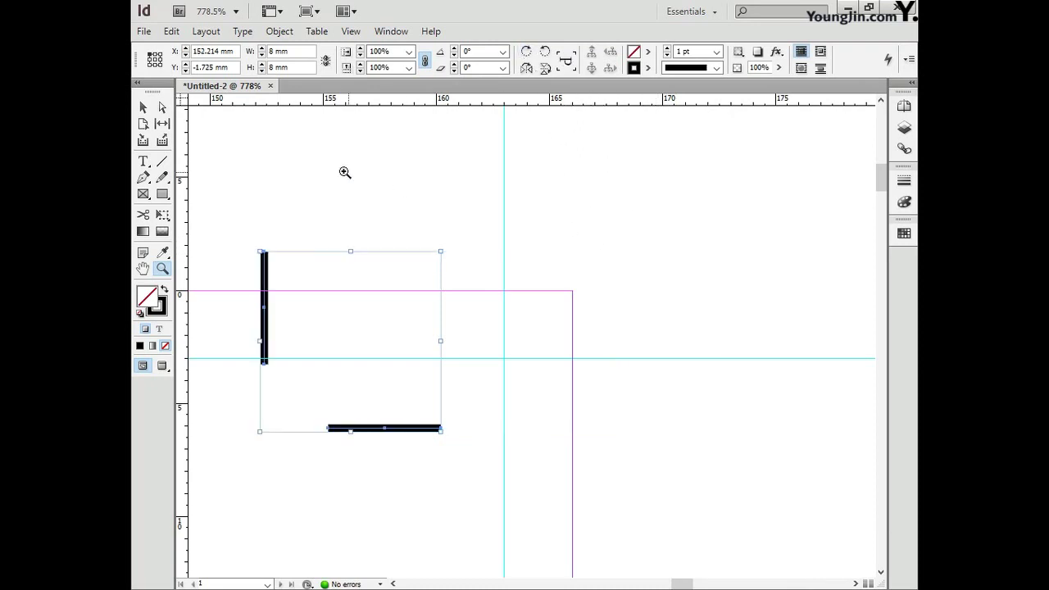
left_click(144, 108)
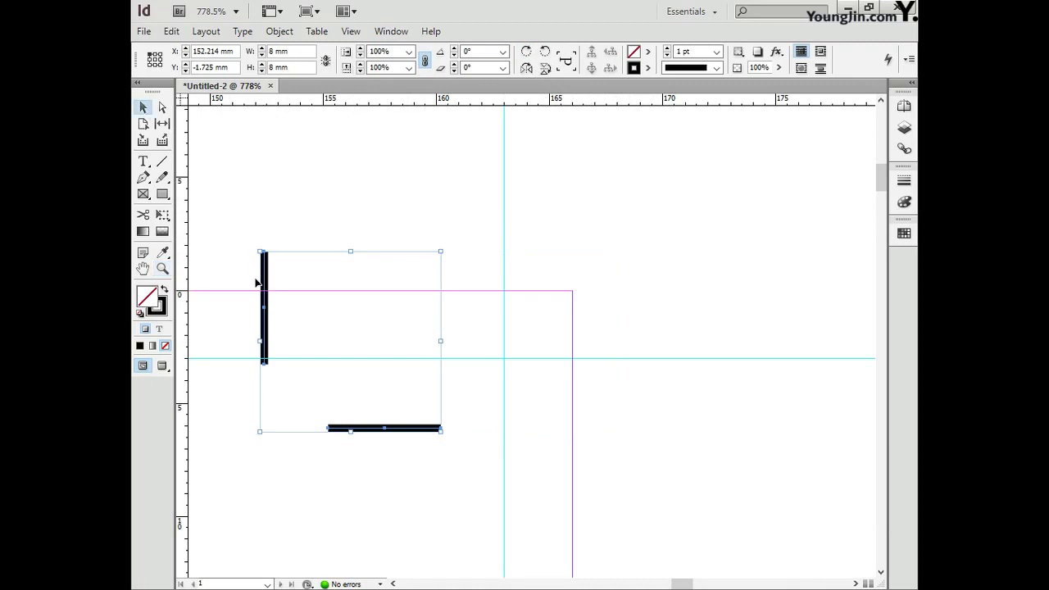
left_click_drag(265, 284, 506, 212)
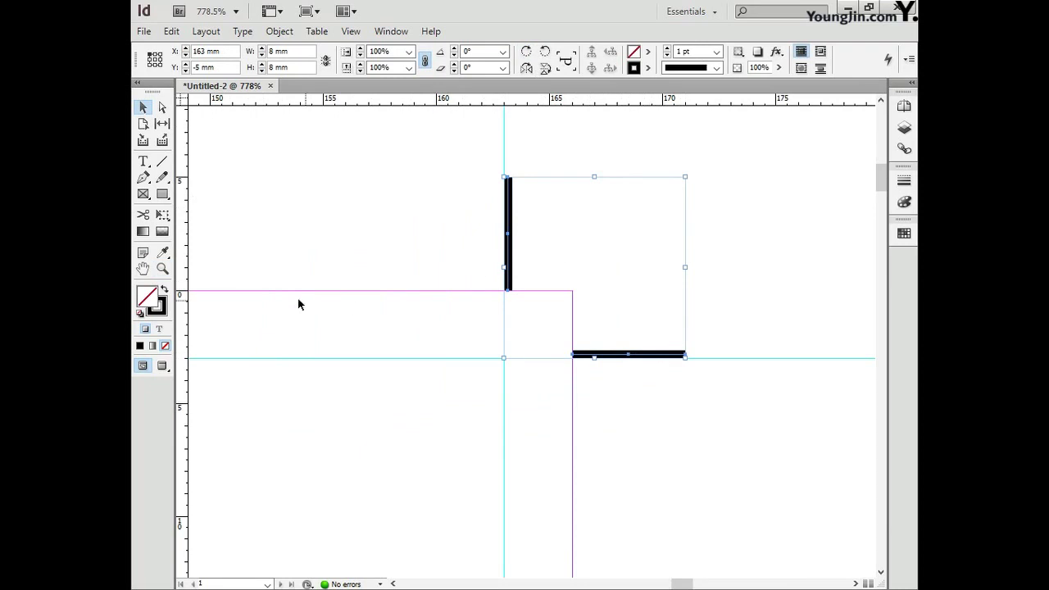
Step: Paste the crop marks at the bottom-left margin corner, rotate them 270° clockwise, and snap them outside the margin at X -5 mm, Y 243 mm
double_click(143, 271)
left_click(162, 269)
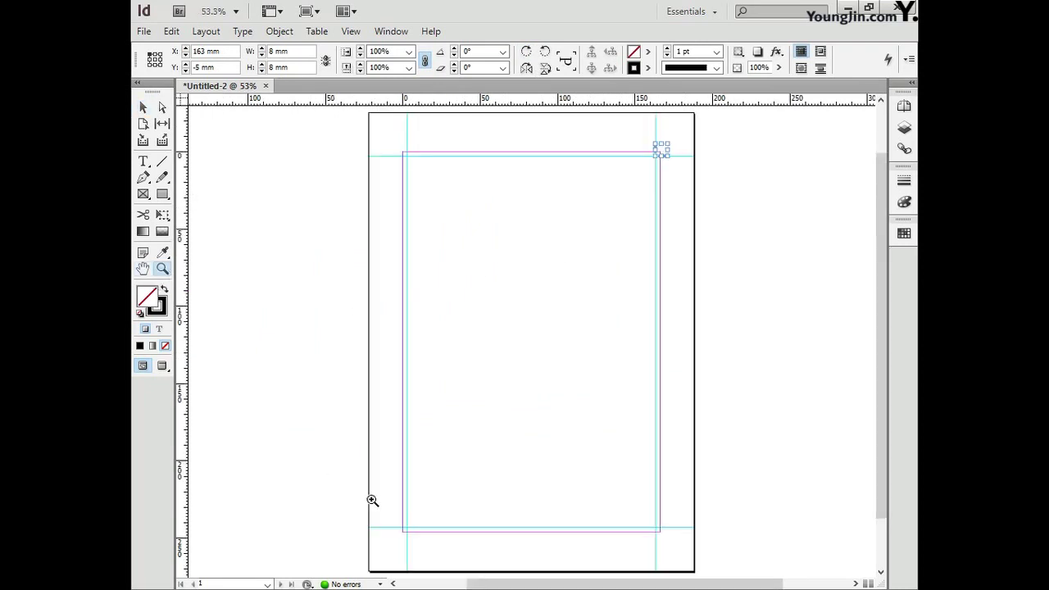
left_click_drag(373, 501, 445, 554)
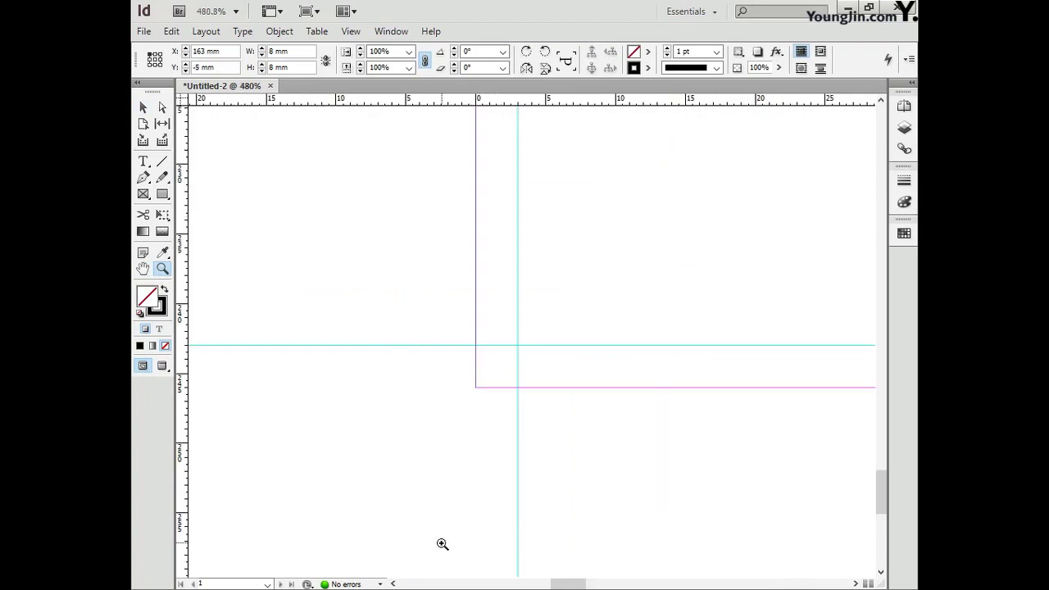
key("ctrl+v")
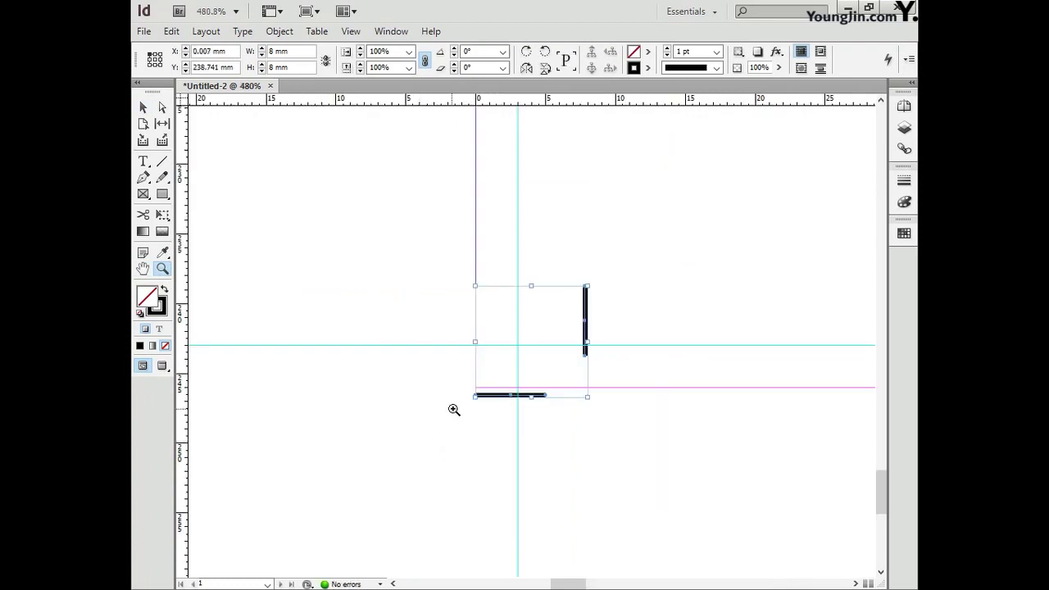
left_click(526, 51)
left_click(526, 51)
left_click(526, 52)
key("v")
left_click_drag(250, 367, 493, 430)
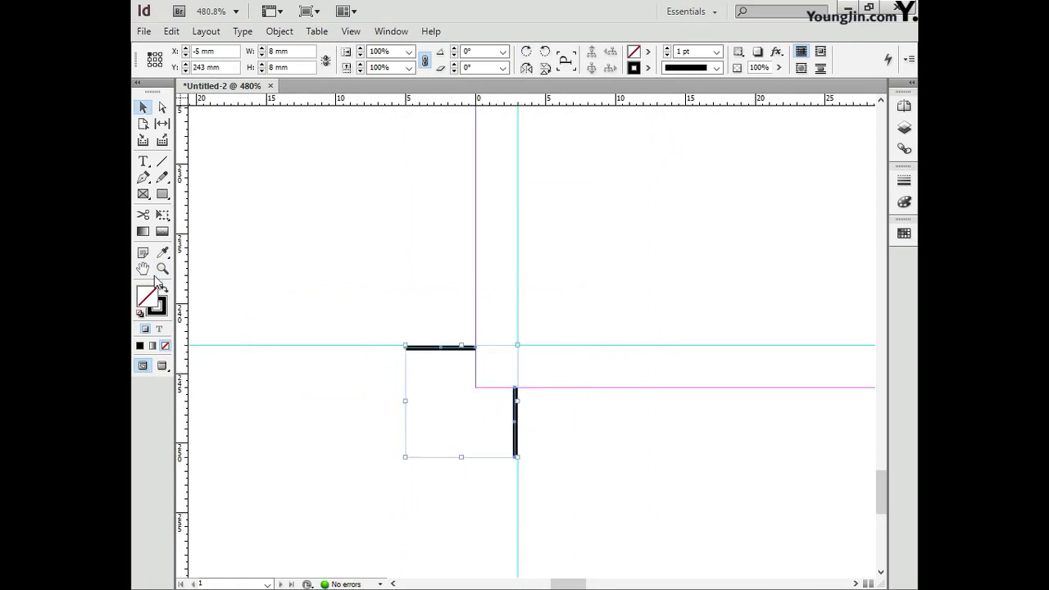
Step: Paste the crop marks at the bottom-right margin corner, rotate them 180°, snap them to the guides outside the margin, and deselect them
double_click(143, 268)
left_click(163, 269)
left_click_drag(635, 519, 692, 555)
left_click(544, 52)
left_click(545, 52)
left_click(545, 52)
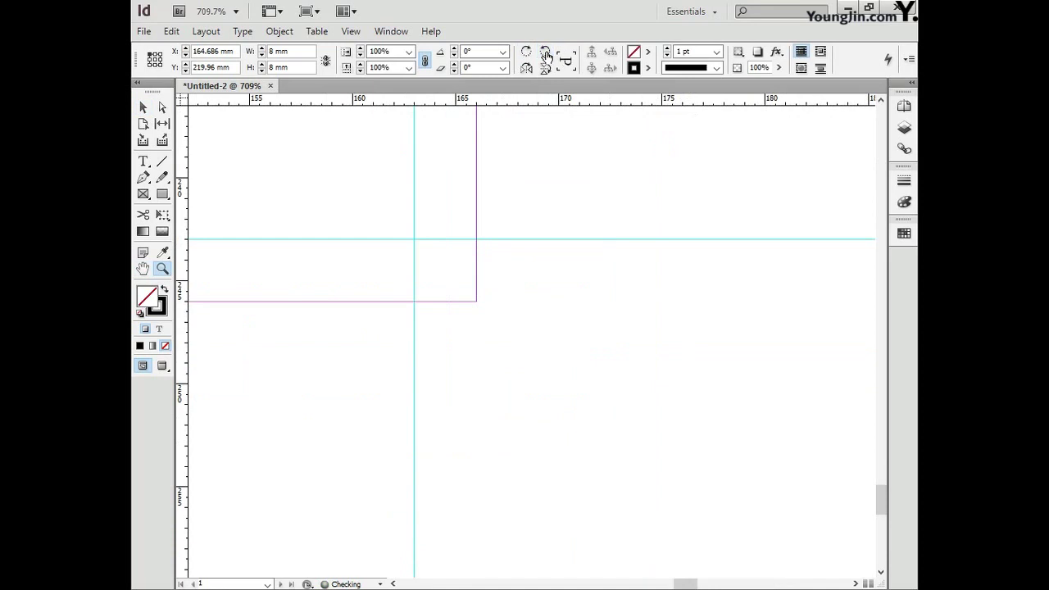
scroll(561, 193, "up", 3)
key("v")
scroll(562, 194, "down", 3)
left_click(545, 52)
left_click(545, 52)
left_click_drag(604, 142, 820, 316)
left_click_drag(819, 398, 791, 411)
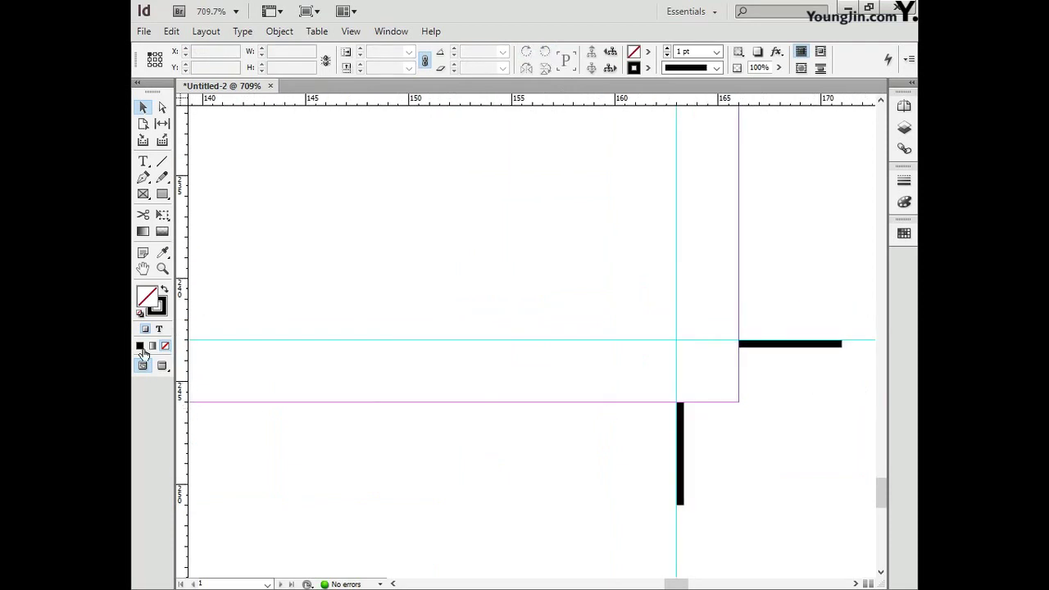
Step: Place the image 01 from the 작업 folder with its top-left corner on the top-left margin corner
double_click(143, 269)
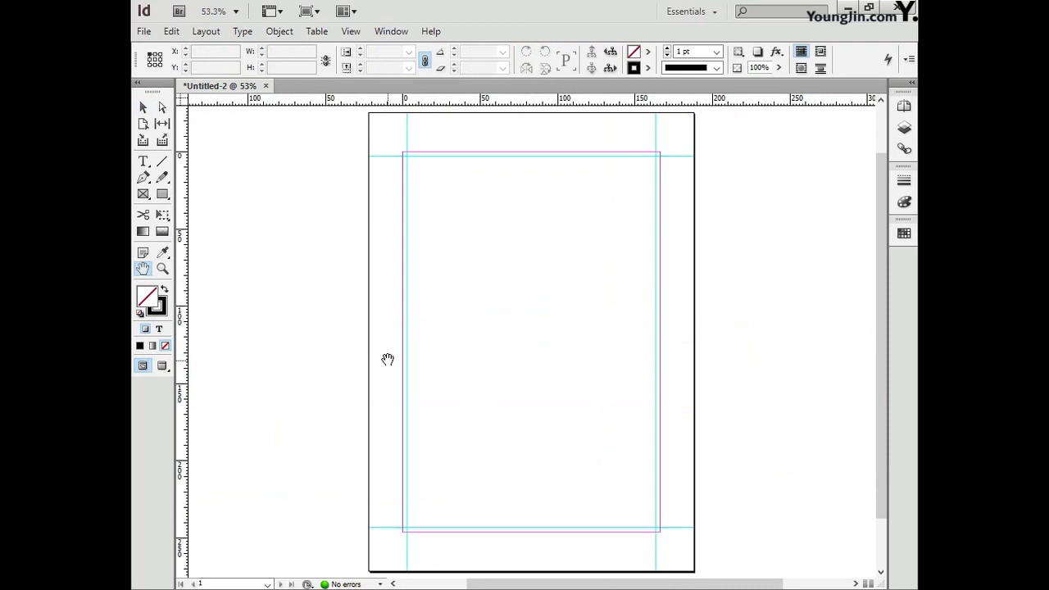
left_click(148, 34)
left_click(198, 229)
left_click_drag(553, 195, 447, 137)
left_click(439, 215)
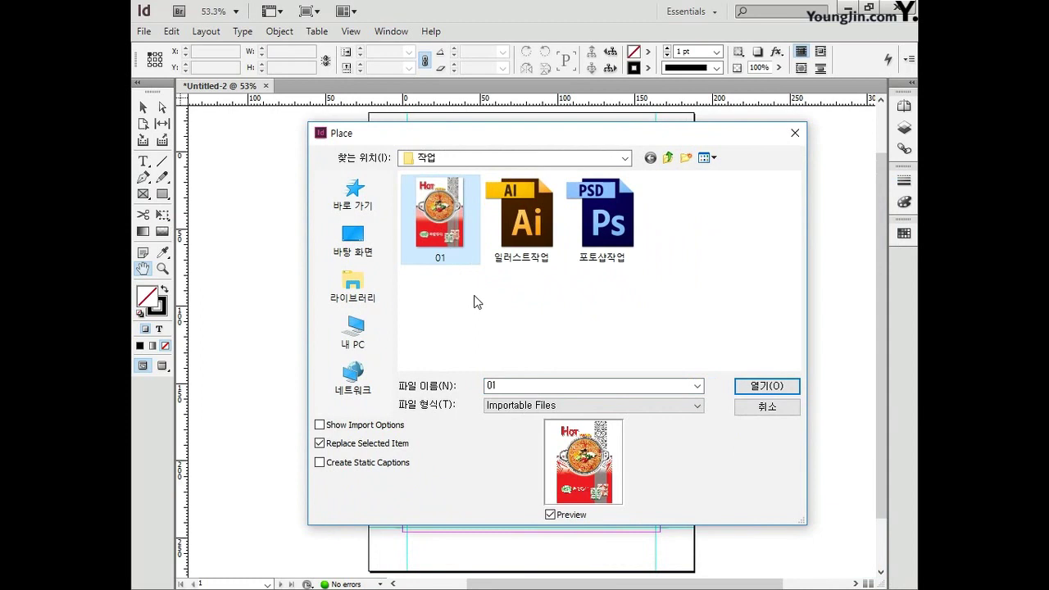
left_click(767, 386)
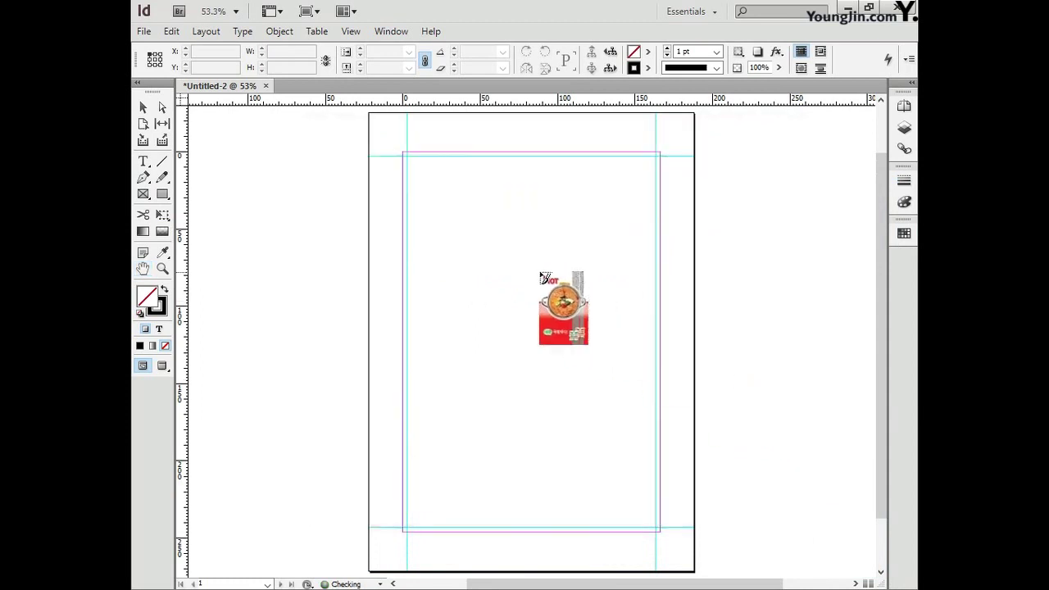
left_click(403, 154)
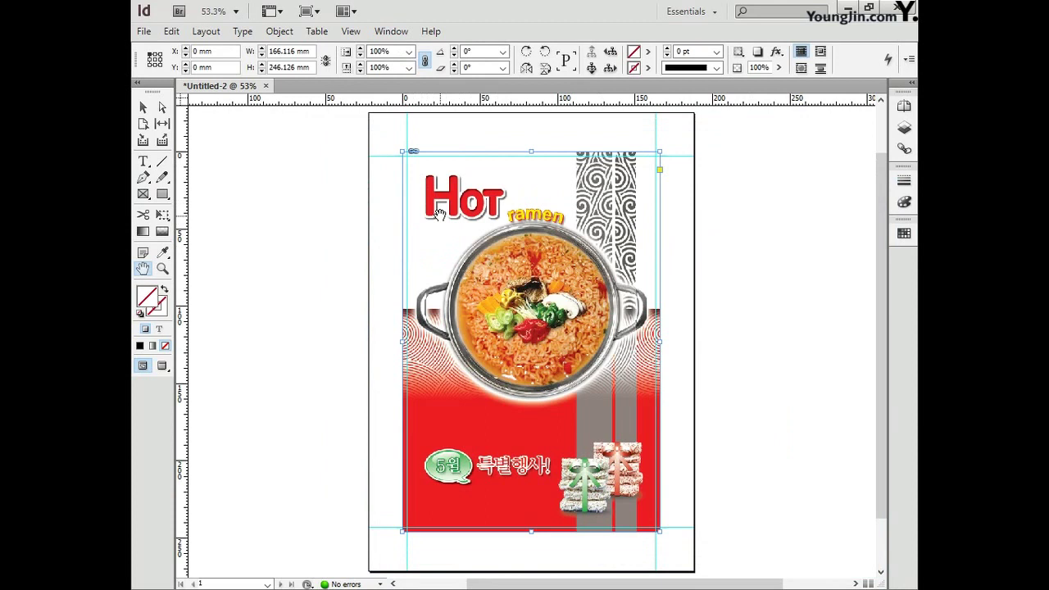
Step: Switch the placed poster image to High Quality Display
right_click(496, 295)
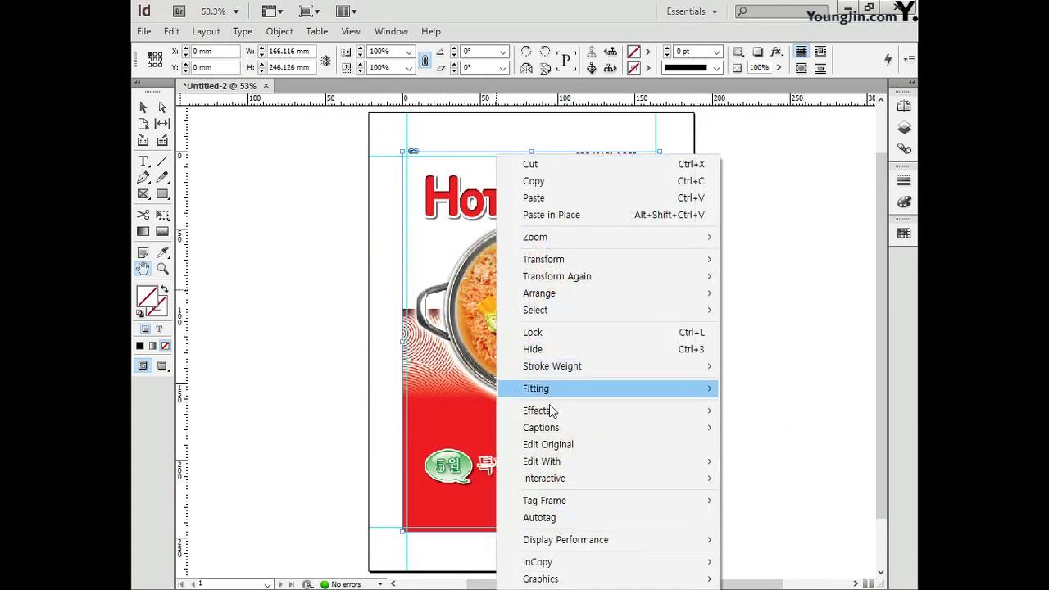
mouse_move(565, 542)
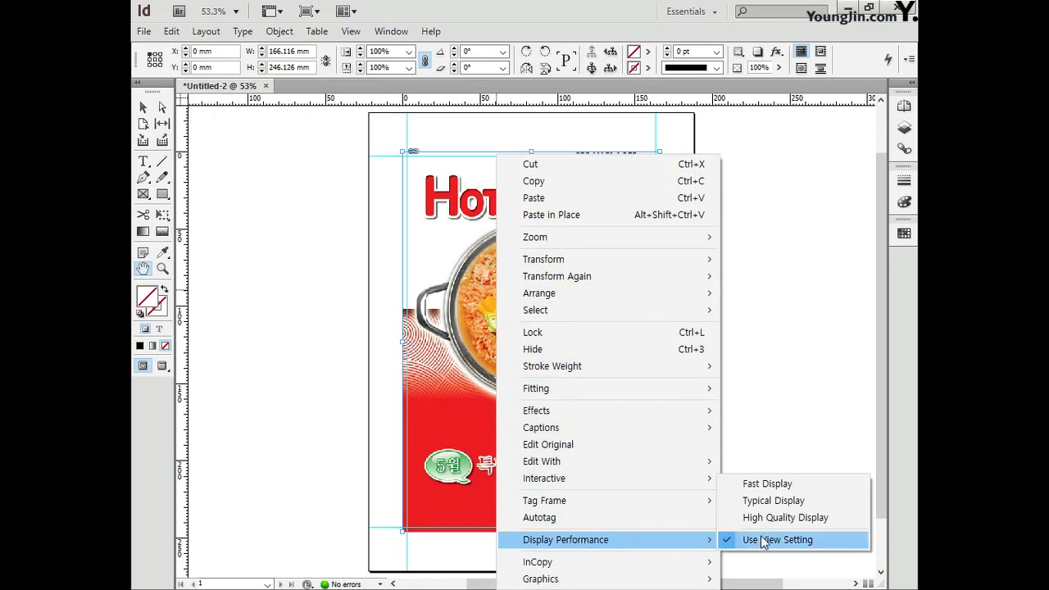
left_click(770, 518)
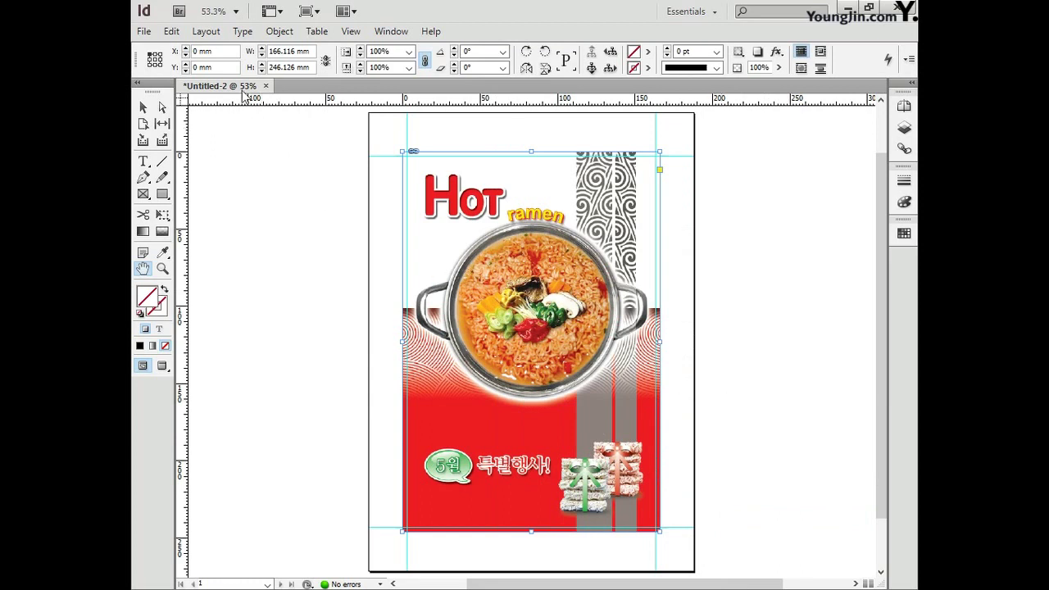
Step: Set the placed image's position to X 0 mm, Y 0 mm and its size to 166 mm by 246 mm
key("Tab")
type("0")
key("Tab")
type("166")
key("Tab")
type("24")
Step: Draw an unfilled rectangle about 160 mm by 240 mm along the inner guides over the image, with a 1 pt black stroke
left_click(162, 195)
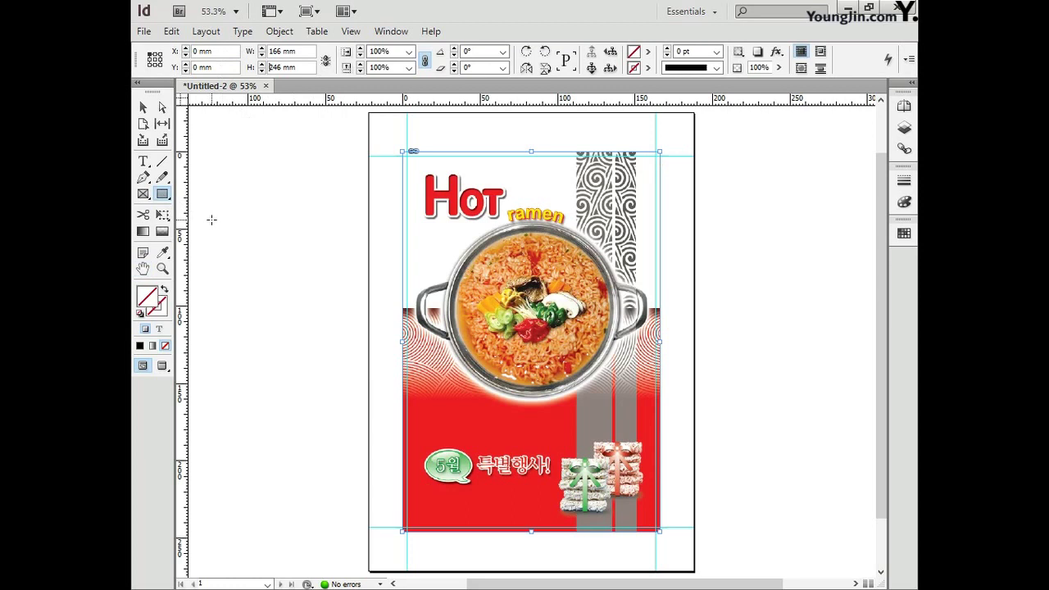
left_click_drag(410, 157, 658, 530)
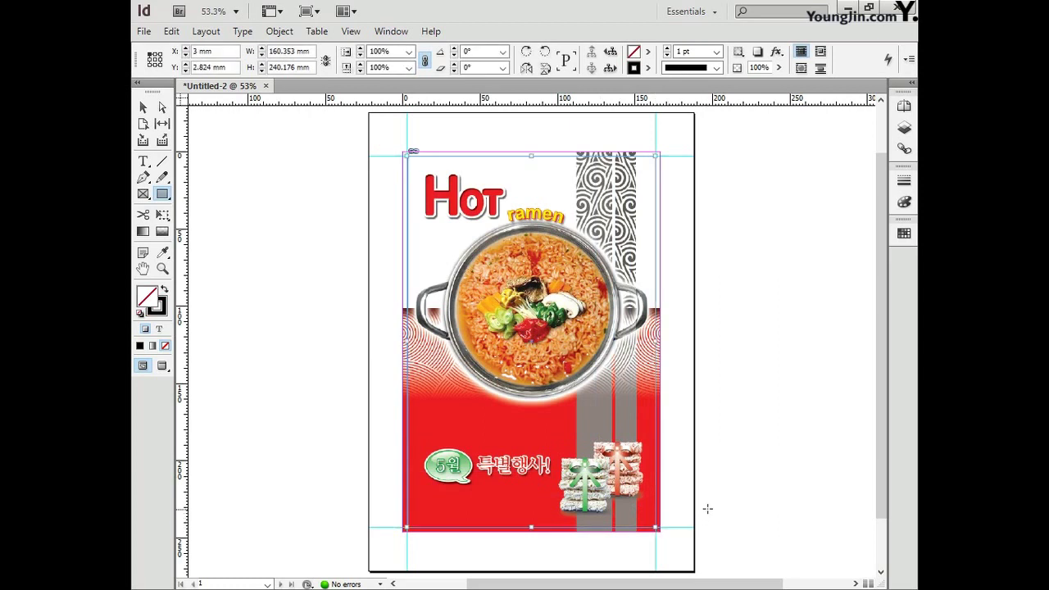
left_click(903, 180)
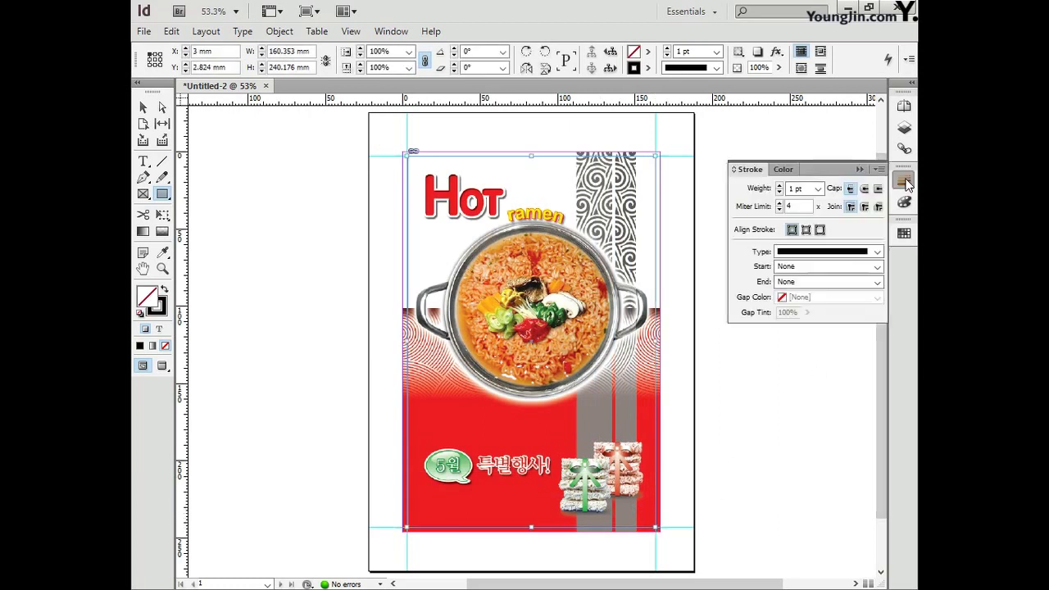
left_click(795, 189)
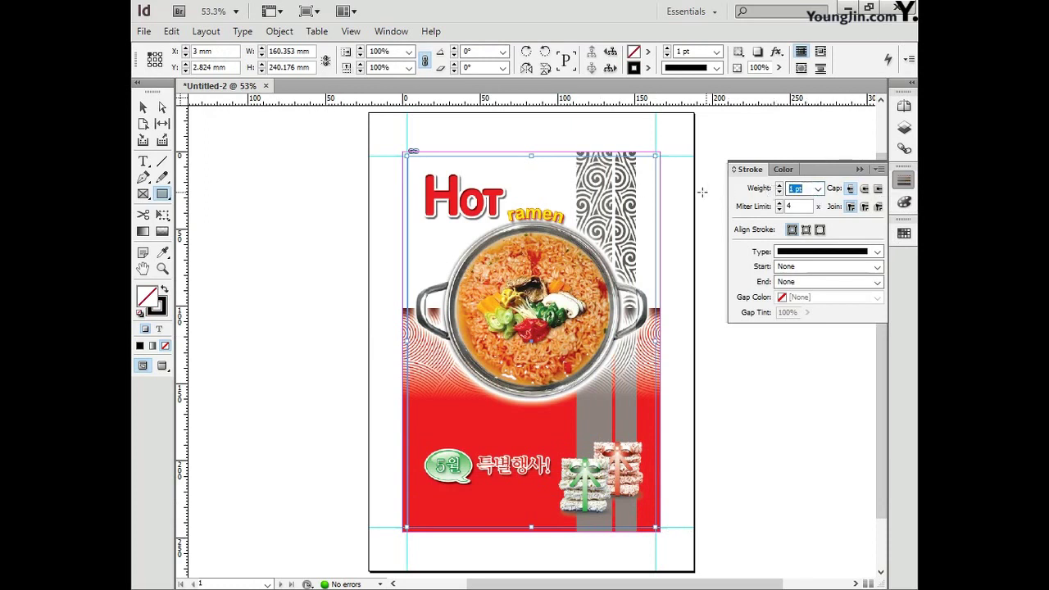
Step: Set the rectangle's position to X 3 mm, Y 3 mm and its size to 160 mm by 240 mm
triple_click(229, 53)
type("3")
key("Tab")
type("3")
key("Tab")
type("16")
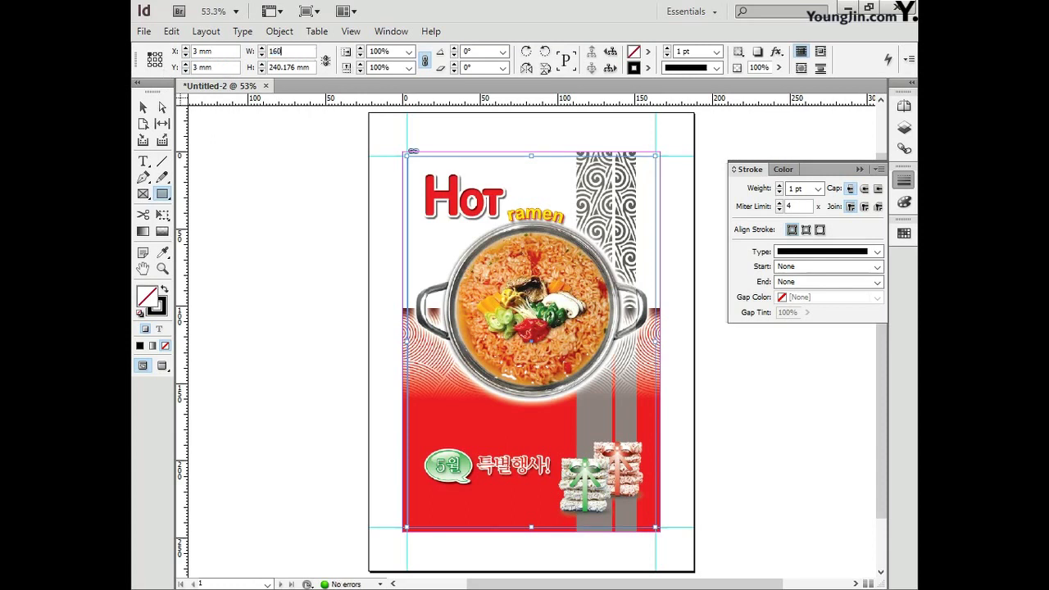
type("0")
key("Tab")
type("24")
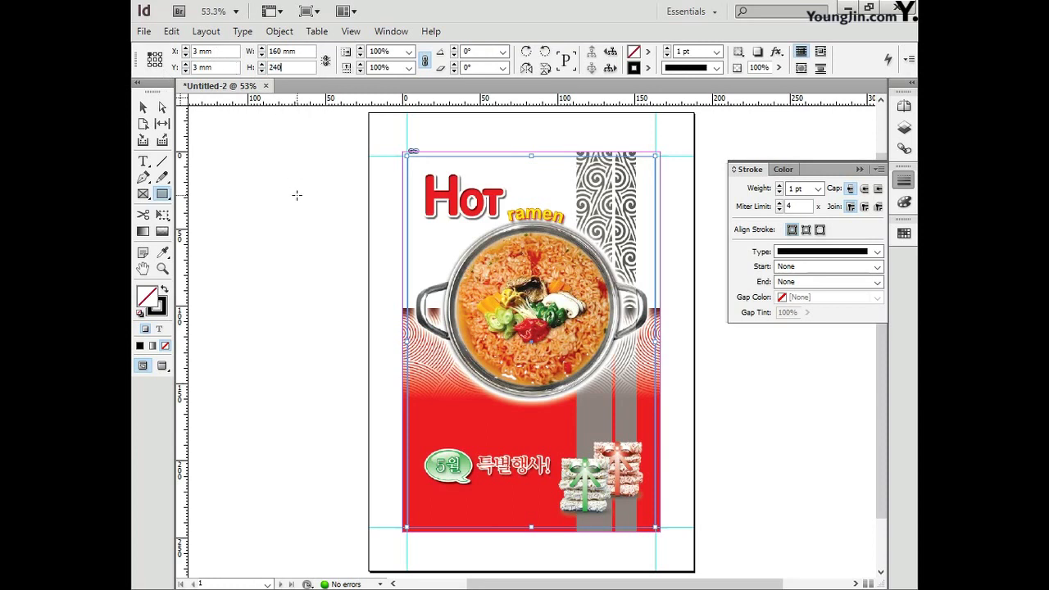
left_click(902, 181)
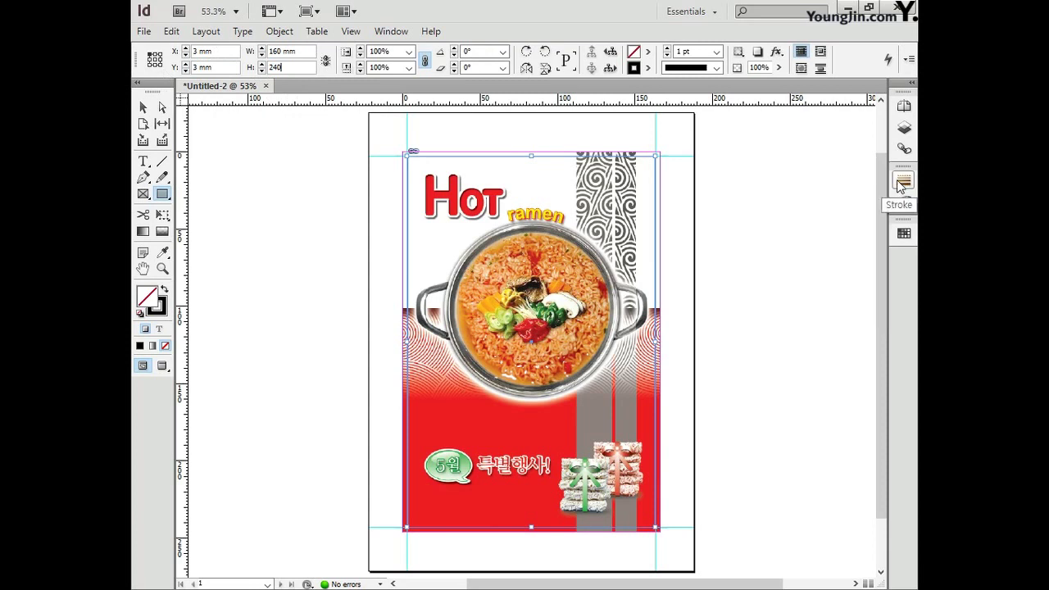
Step: Create a text frame about 64 mm by 9 mm above the Hot title's right part and paste the copied Korean slogan into it
left_click(144, 162)
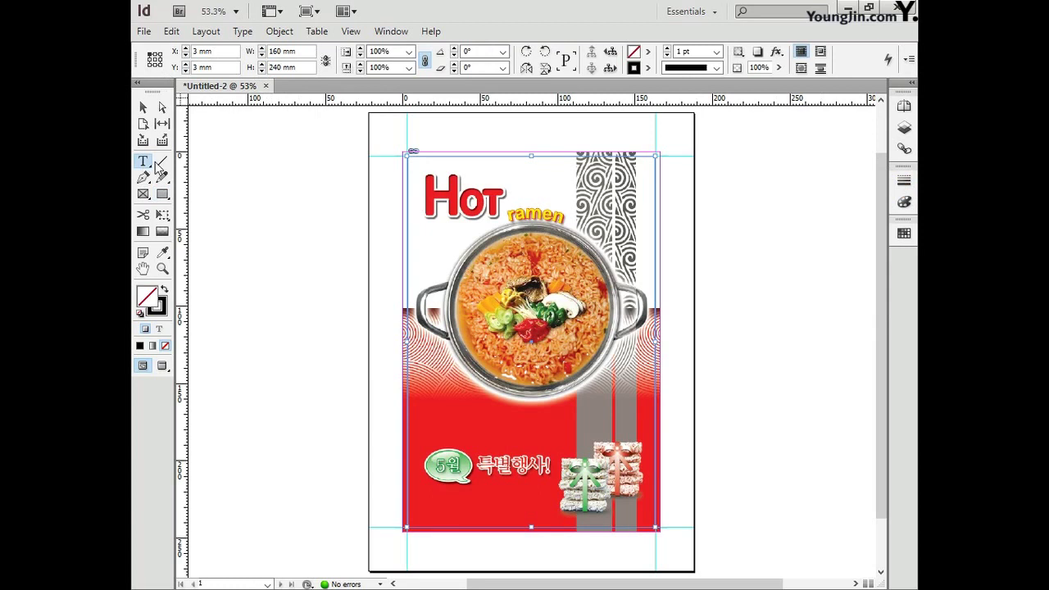
left_click(163, 269)
left_click_drag(427, 158, 576, 228)
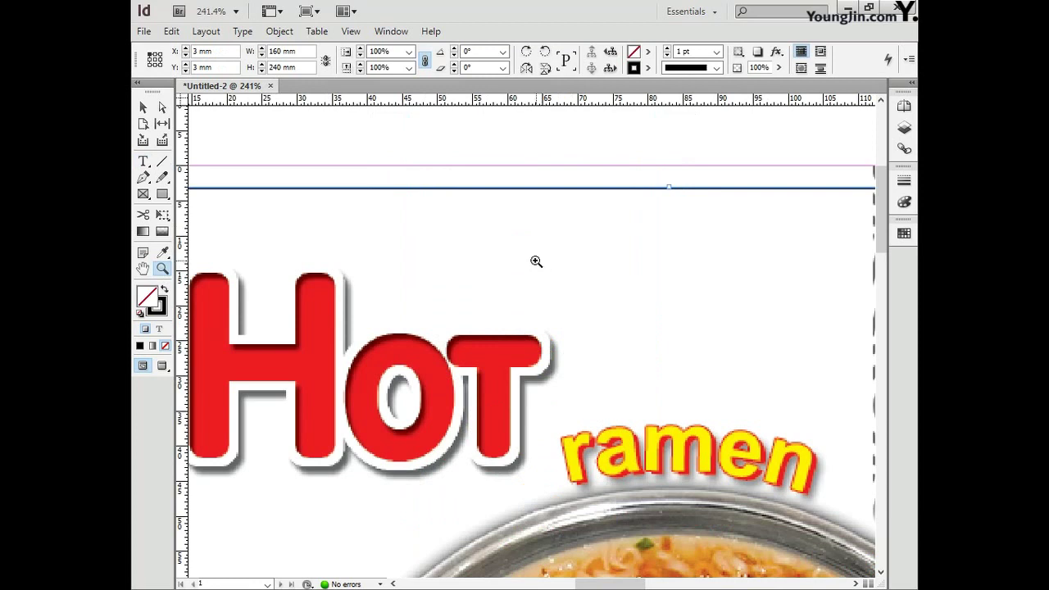
left_click(143, 162)
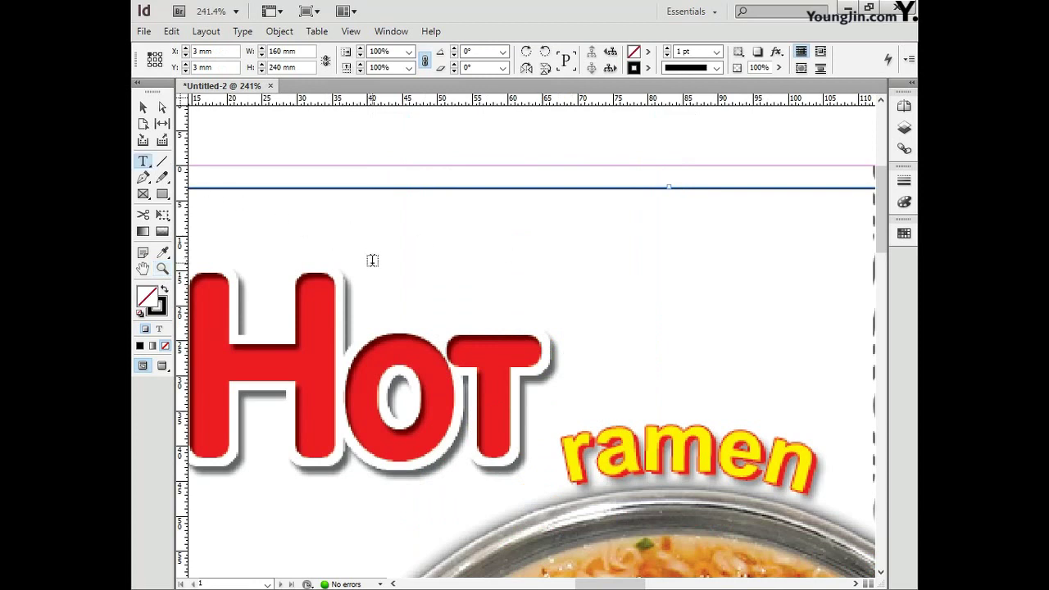
left_click_drag(372, 261, 818, 326)
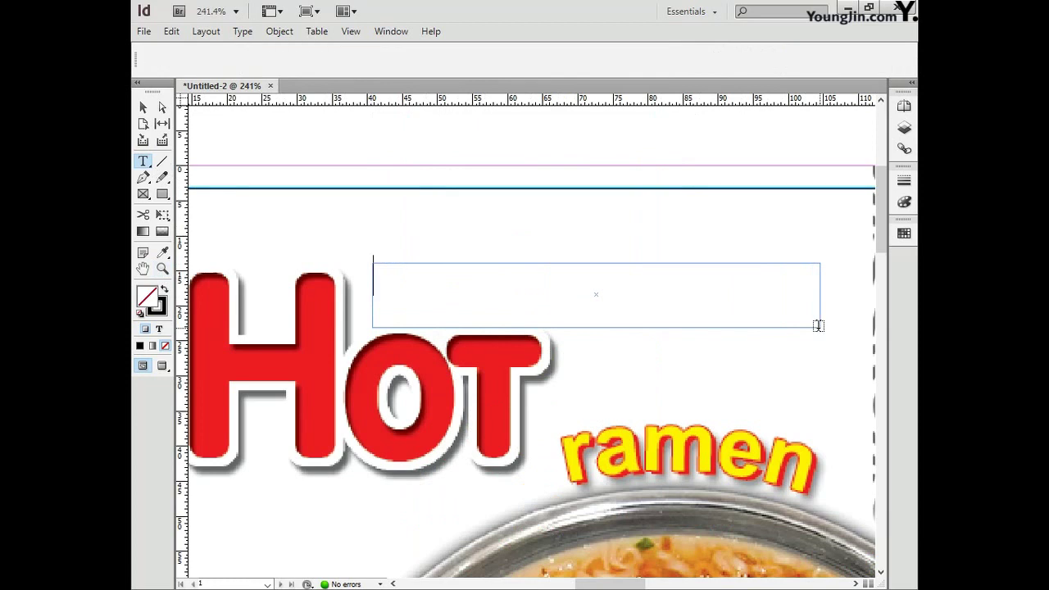
key("ctrl+v")
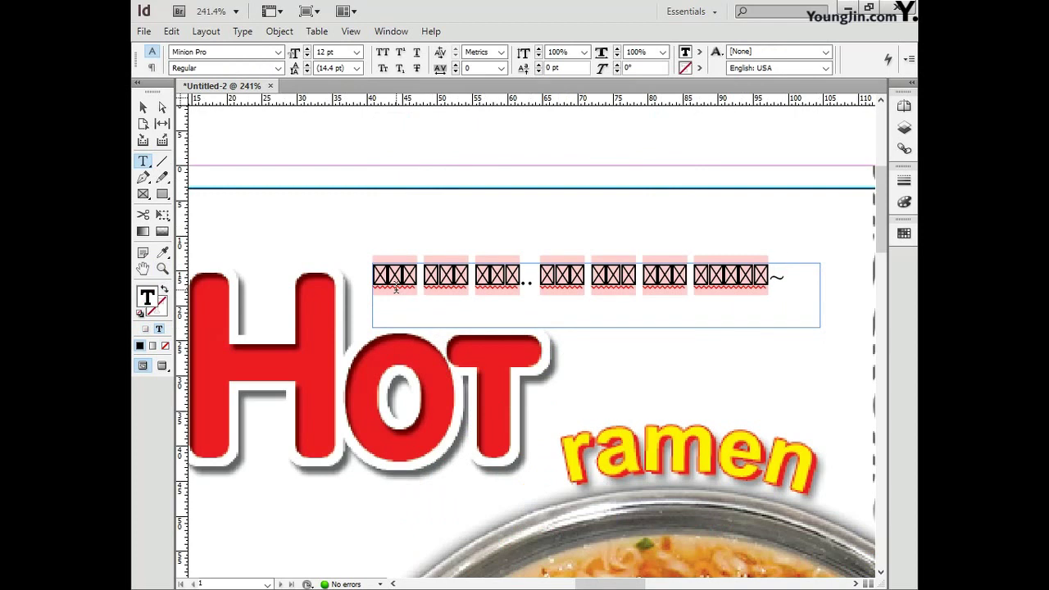
Step: Set the slogan's font to YDIYGO340 and break the line before 면발과
key("ctrl+a")
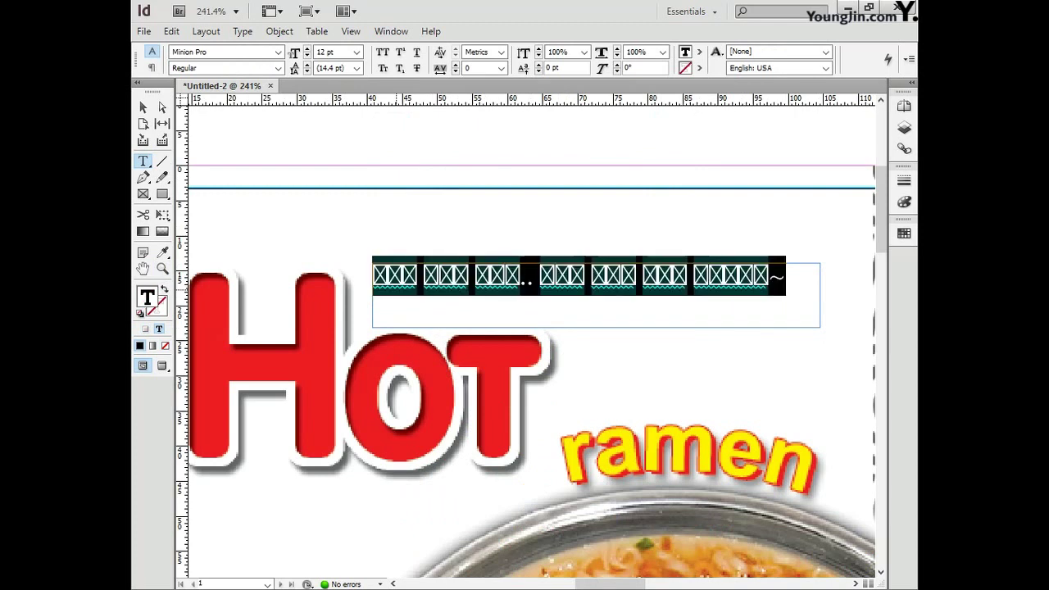
left_click(278, 53)
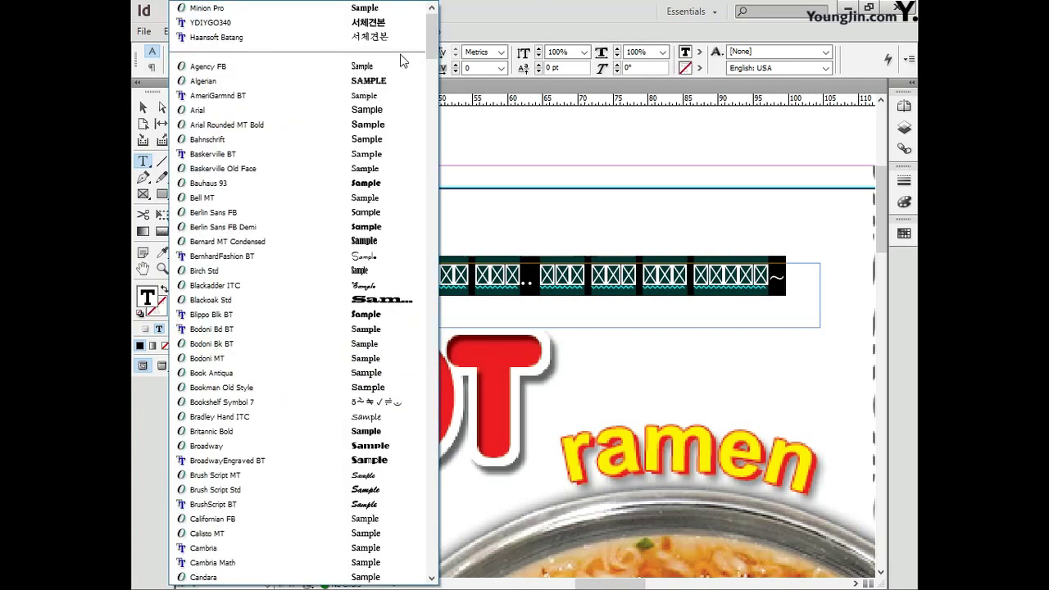
left_click(368, 10)
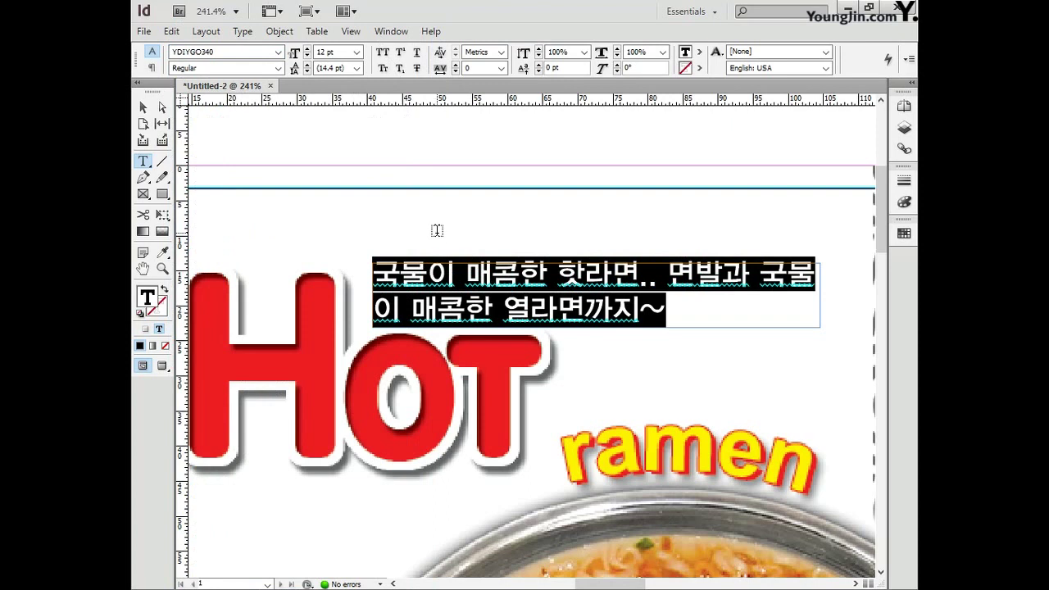
left_click(663, 275)
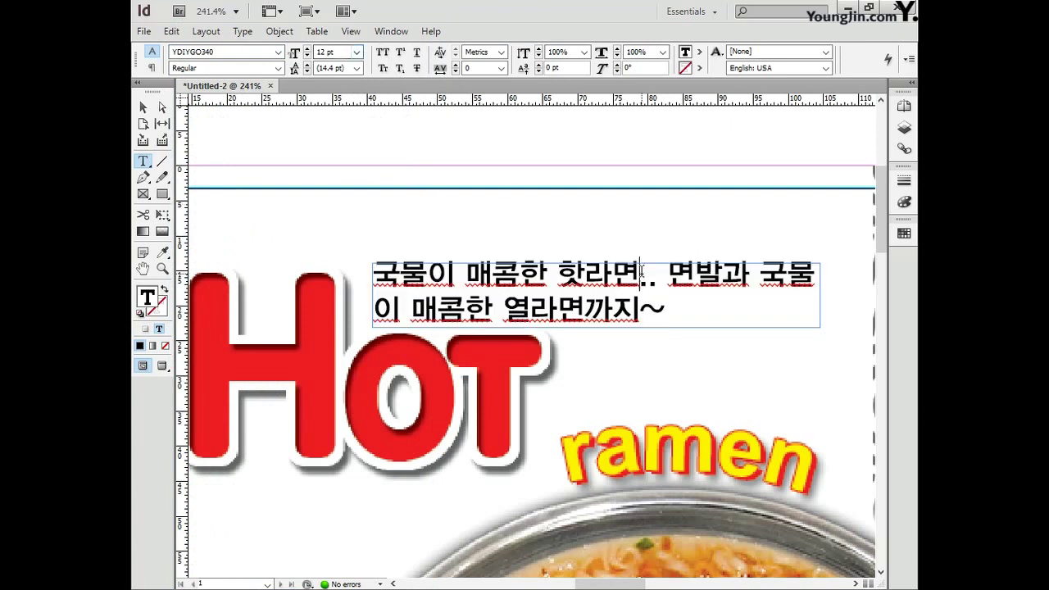
key("Return")
Step: Set both lines of the slogan to 10 pt
left_click_drag(762, 328, 373, 272)
left_click(358, 52)
left_click(350, 127)
key("Escape")
left_click_drag(738, 303, 373, 278)
double_click(743, 315)
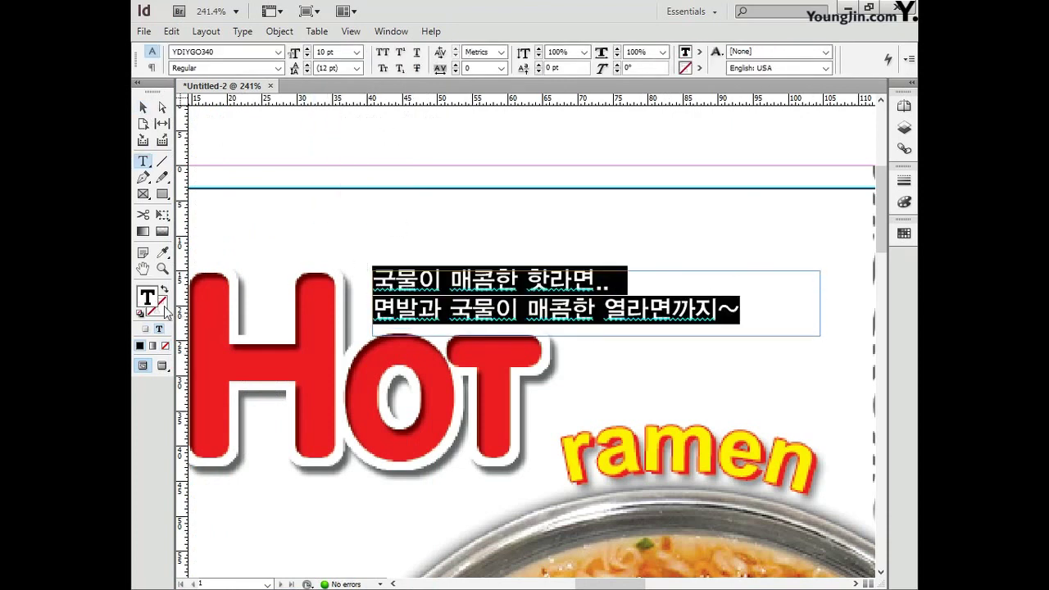
Step: Fill the slogan text with orange using CMYK values and finish editing the text
double_click(149, 299)
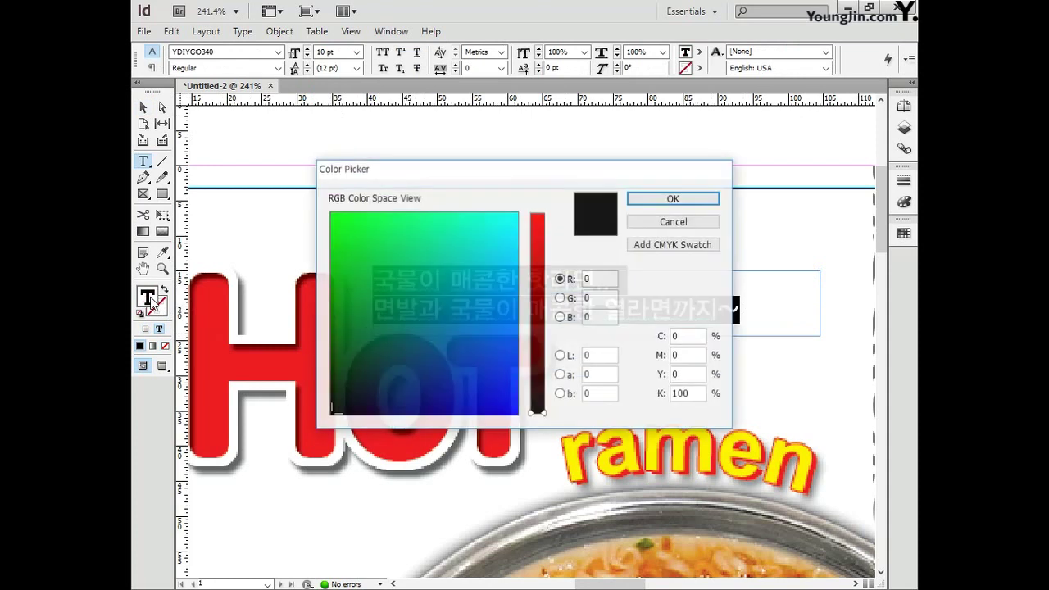
left_click(687, 336)
double_click(687, 336)
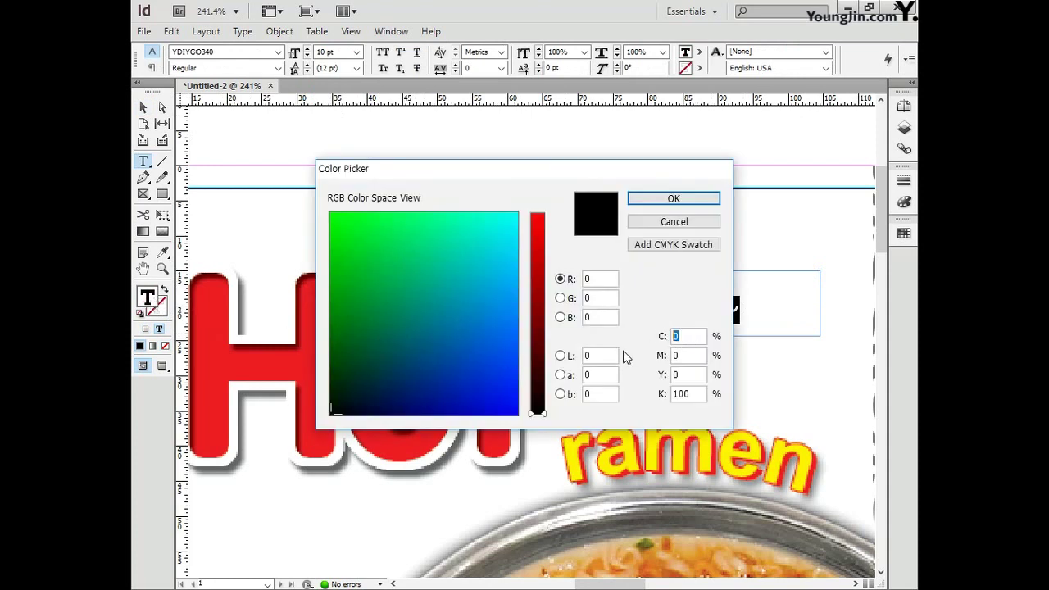
key("Tab")
key("Tab")
key("Return")
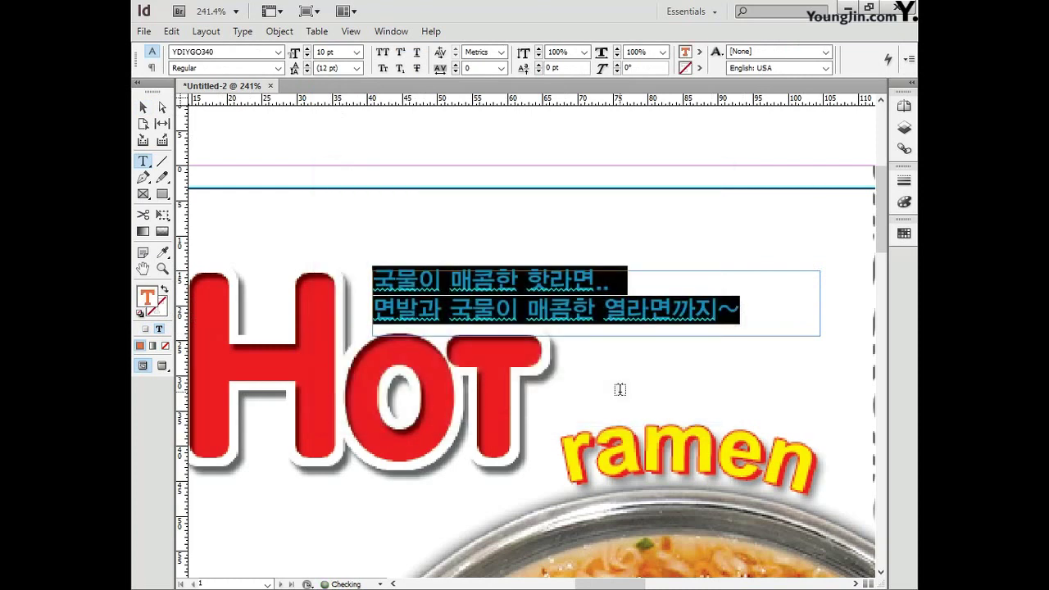
left_click(145, 108)
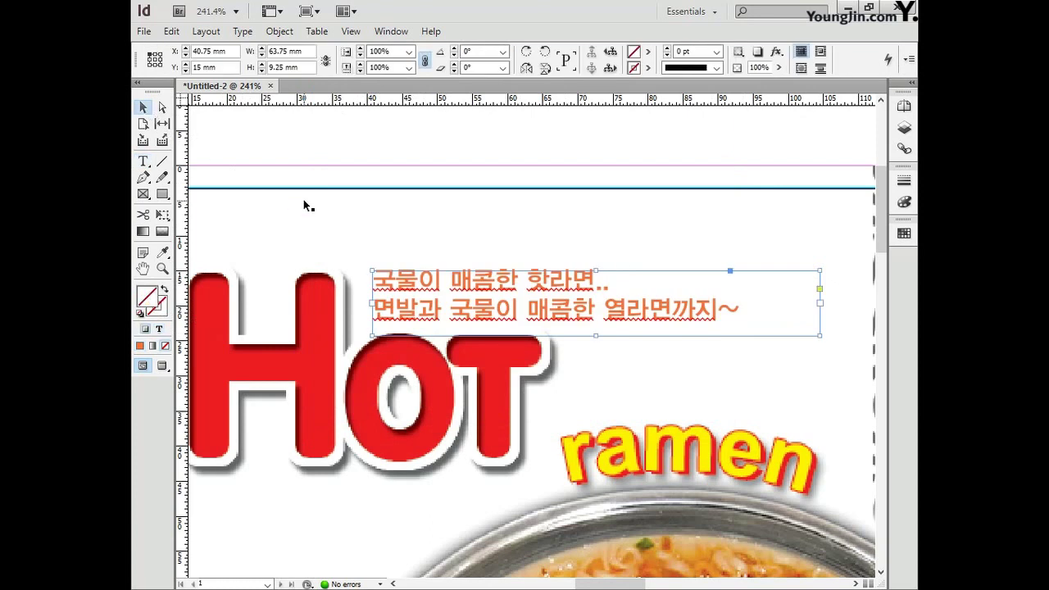
Step: Draw a circle about 120 mm in diameter around the ramen pot and remove its stroke
double_click(142, 268)
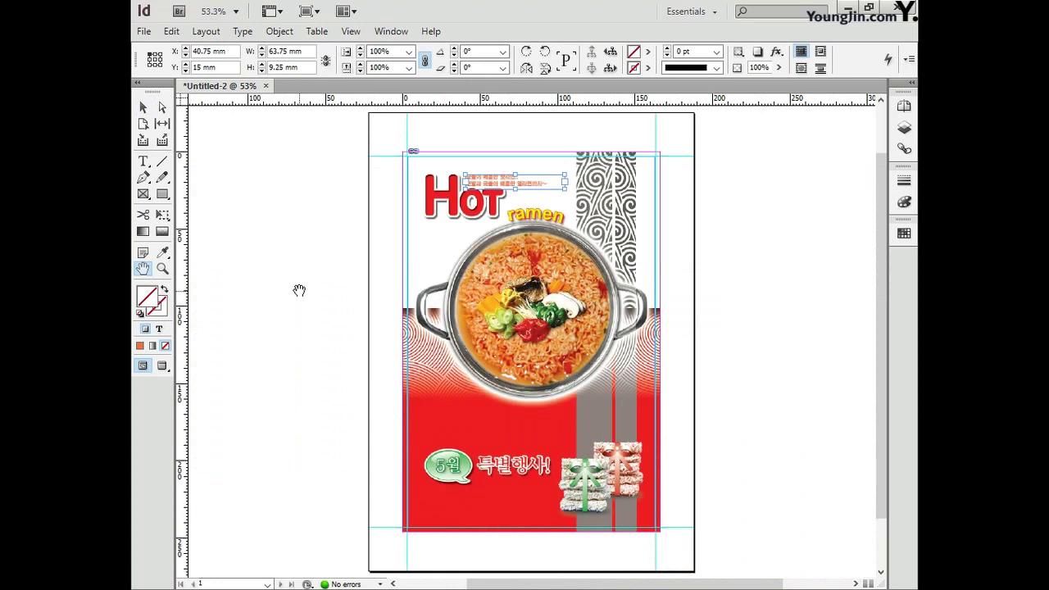
left_click(161, 199)
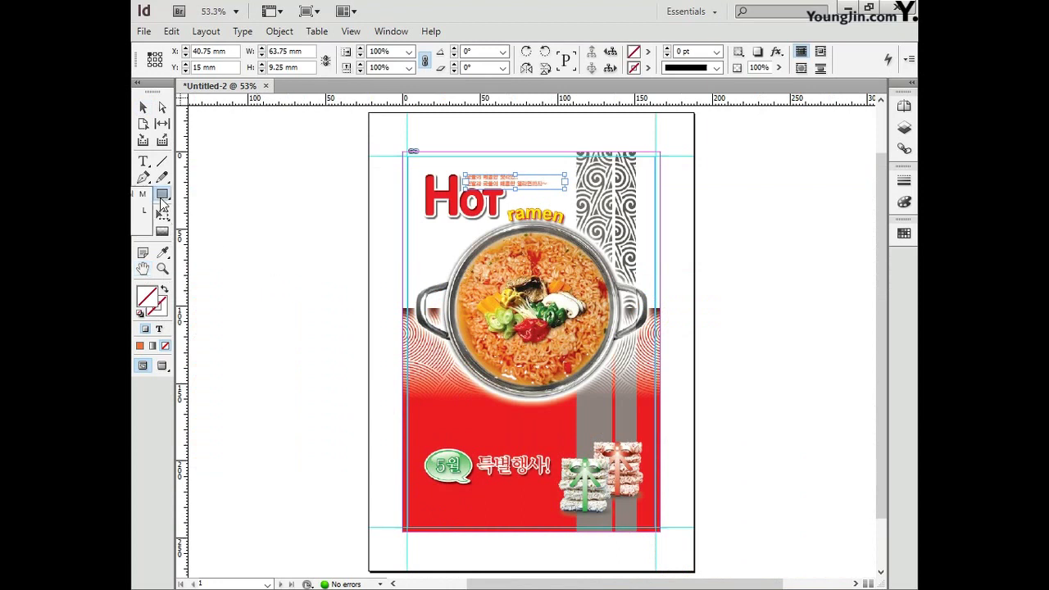
left_click(154, 211)
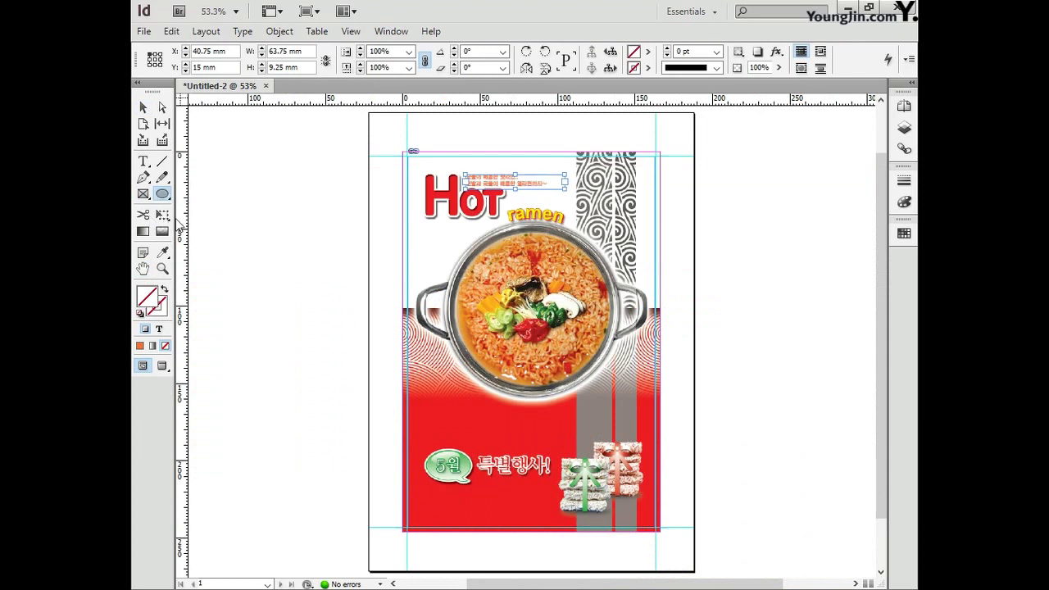
left_click_drag(461, 235, 625, 420)
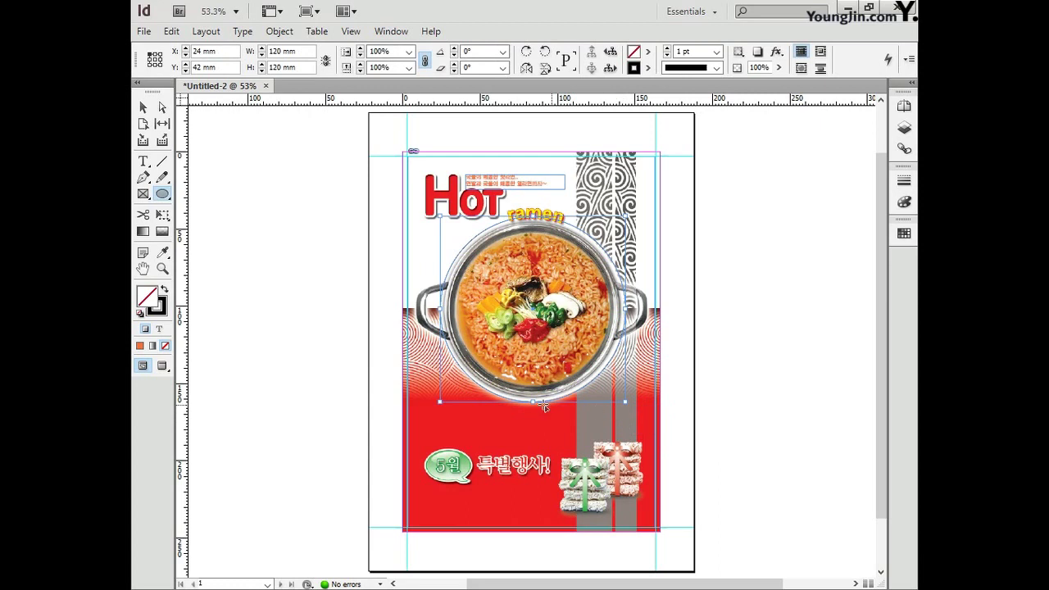
left_click(160, 311)
left_click(165, 345)
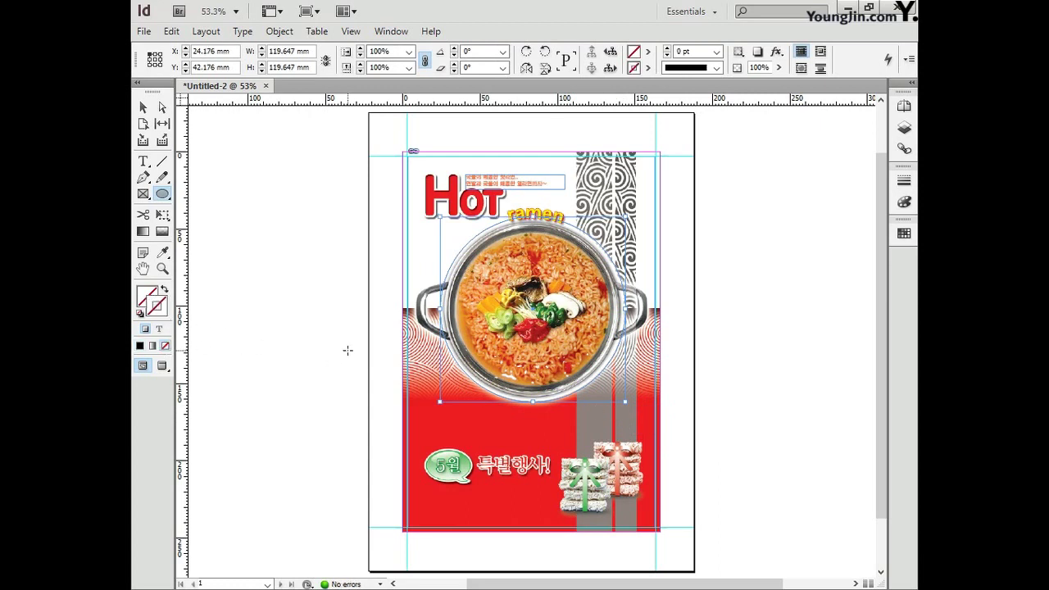
Step: Add a line of text on the circle's path, starting at the pot's upper-left edge, with the Type on a Path tool
left_click(141, 162)
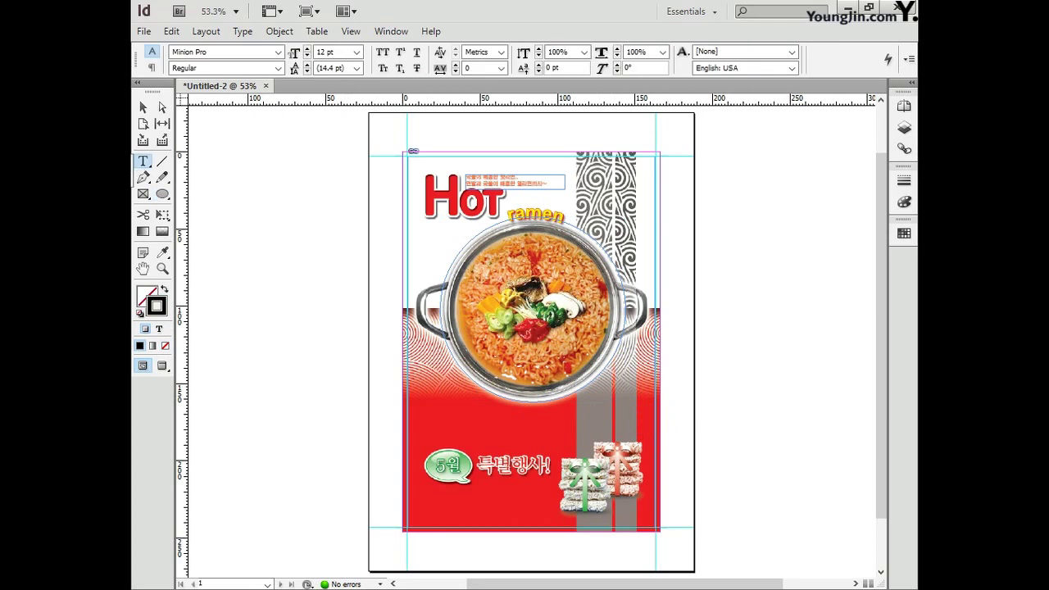
key("shift+t")
left_click(467, 240)
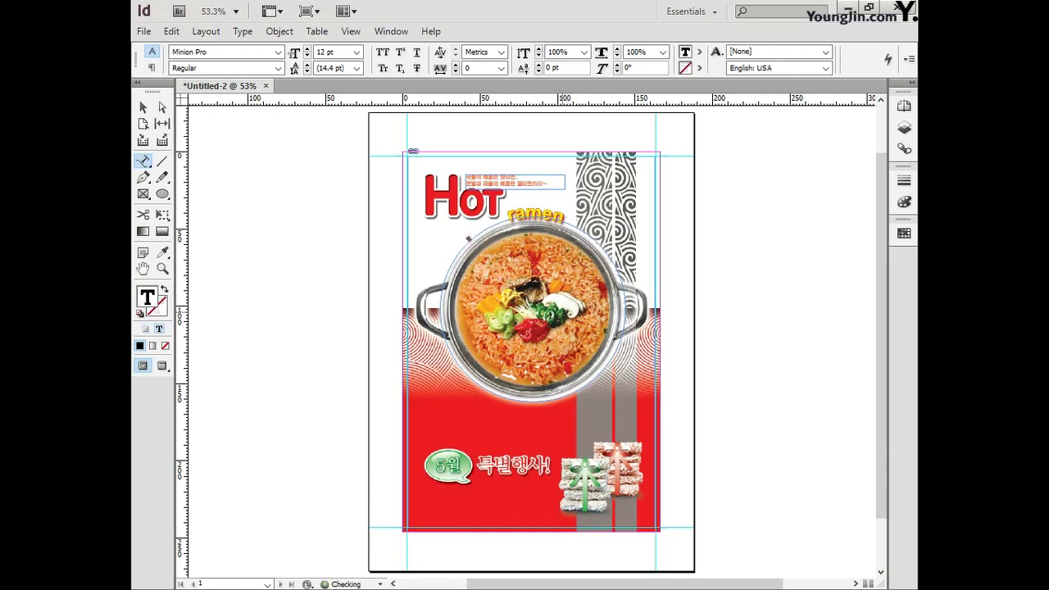
left_click(468, 238)
type("8888-8888-8888")
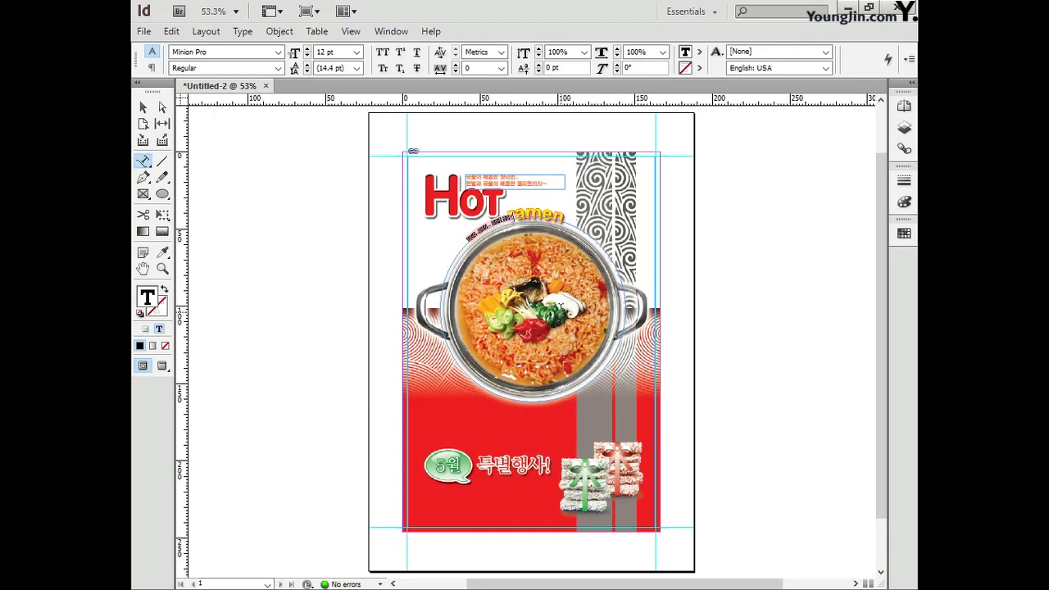
Step: Set the font of all the text on the circle to Haansoft Batang
key("ctrl+a")
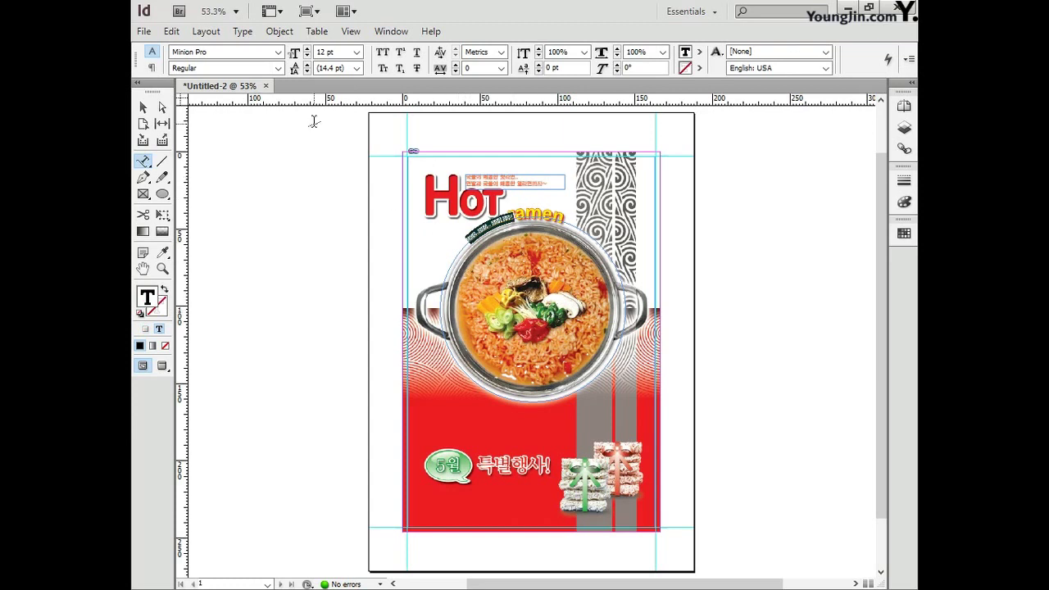
left_click(278, 53)
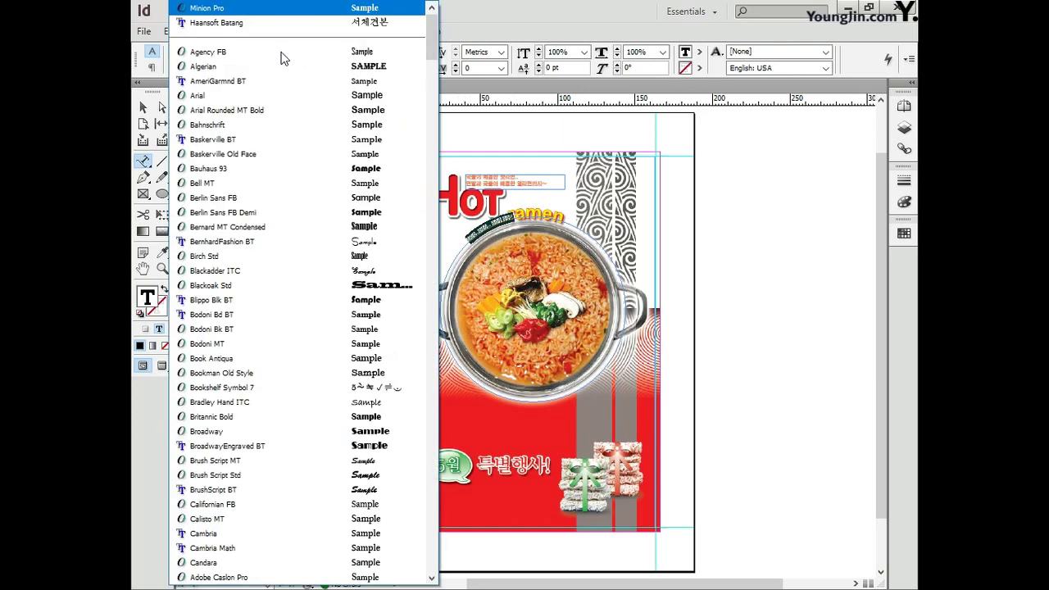
left_click(392, 24)
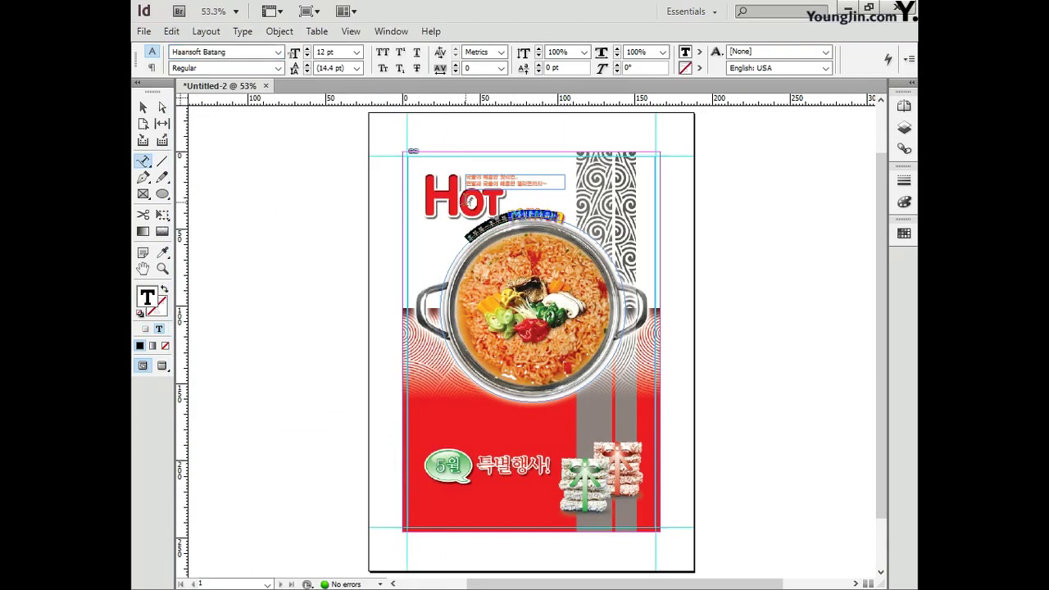
Step: Set the font size of all the text on the circle path to 14 pt
left_click(491, 229)
left_click_drag(471, 237, 568, 214)
left_click(357, 51)
left_click(324, 154)
left_click(357, 51)
left_click(324, 144)
left_click(144, 107)
Step: Give all the text on the circle path a 0.4 pt stroke
double_click(469, 242)
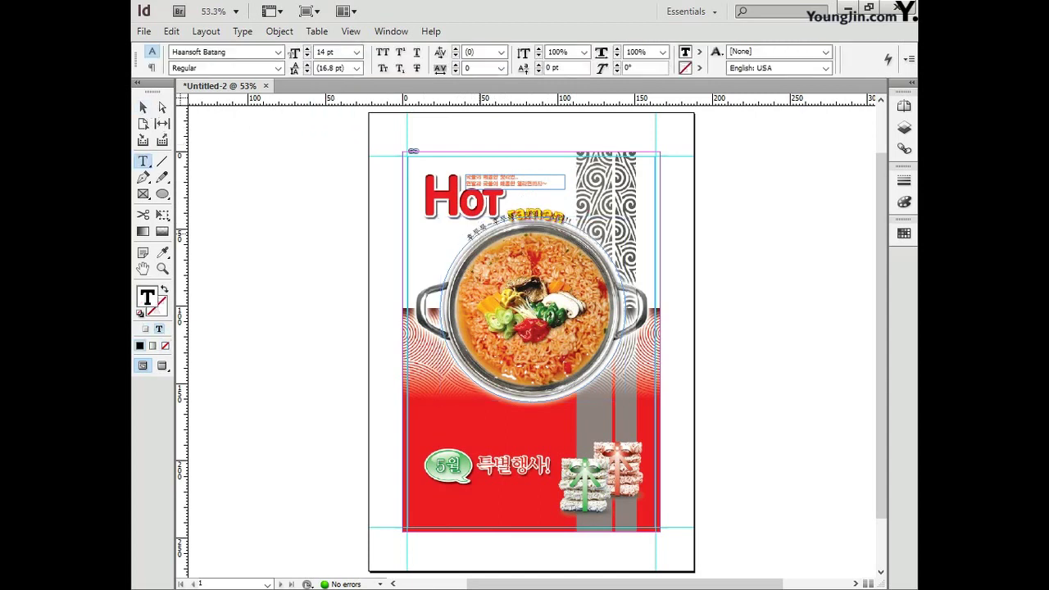
key("ctrl+a")
left_click(902, 182)
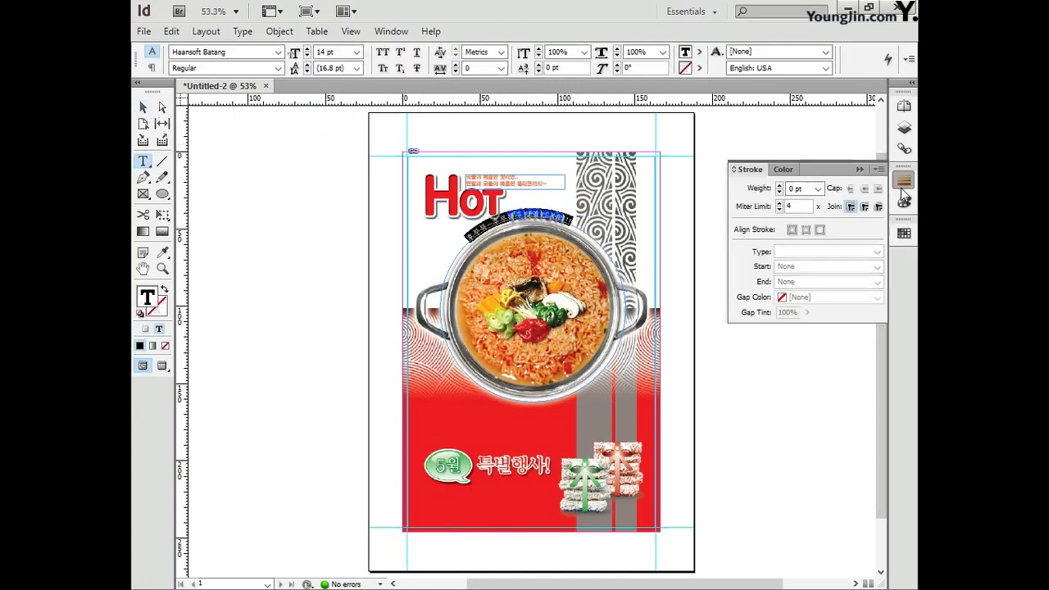
double_click(799, 188)
type("1")
key("Return")
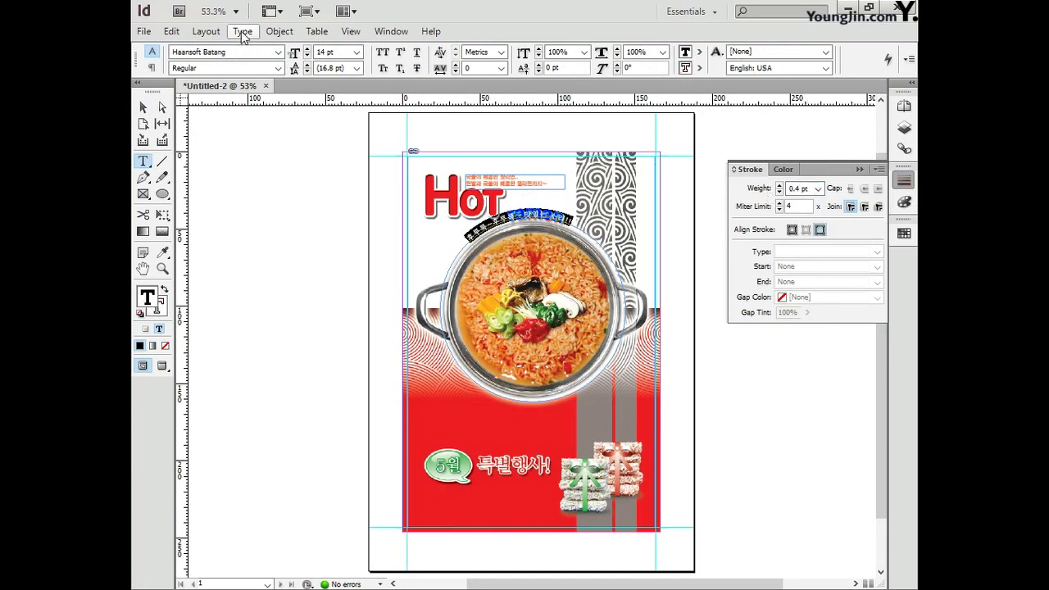
Step: Flip the path text with the Type on a Path options and slide it along the circle to the pot's lower edge
left_click(243, 33)
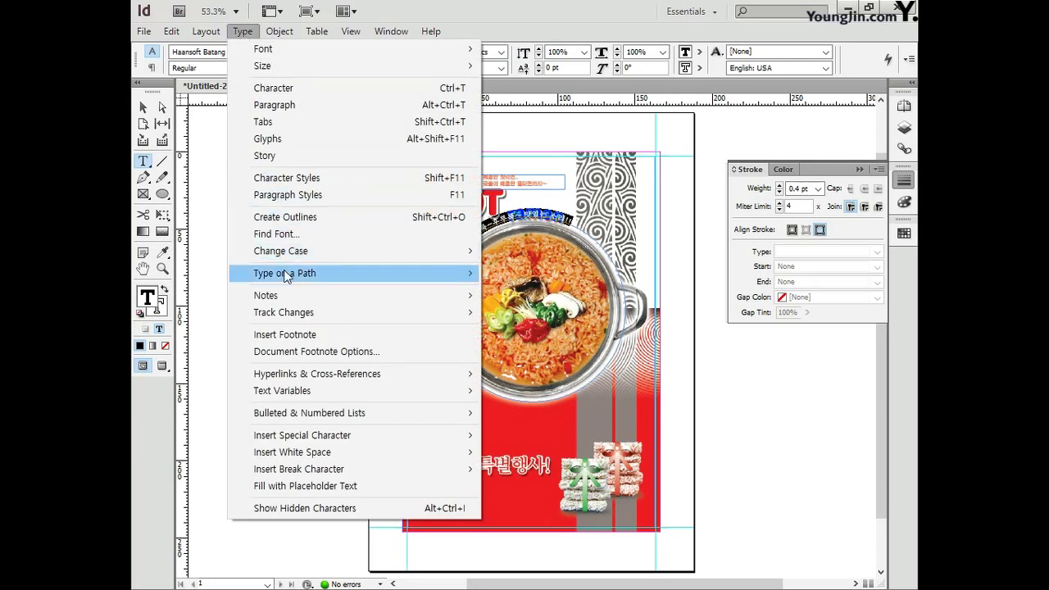
mouse_move(284, 276)
left_click(524, 273)
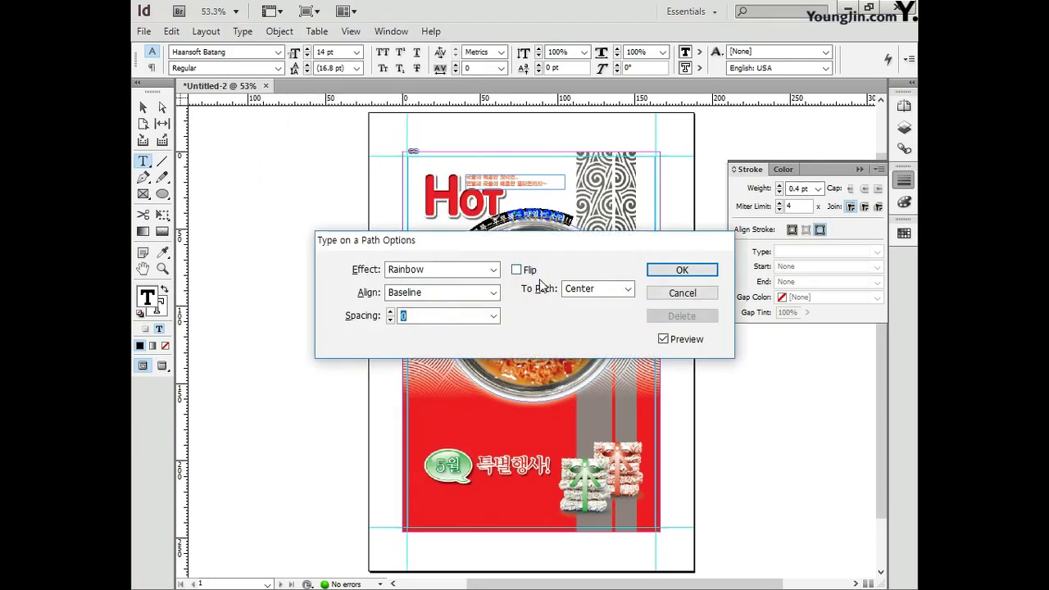
left_click_drag(532, 247, 530, 283)
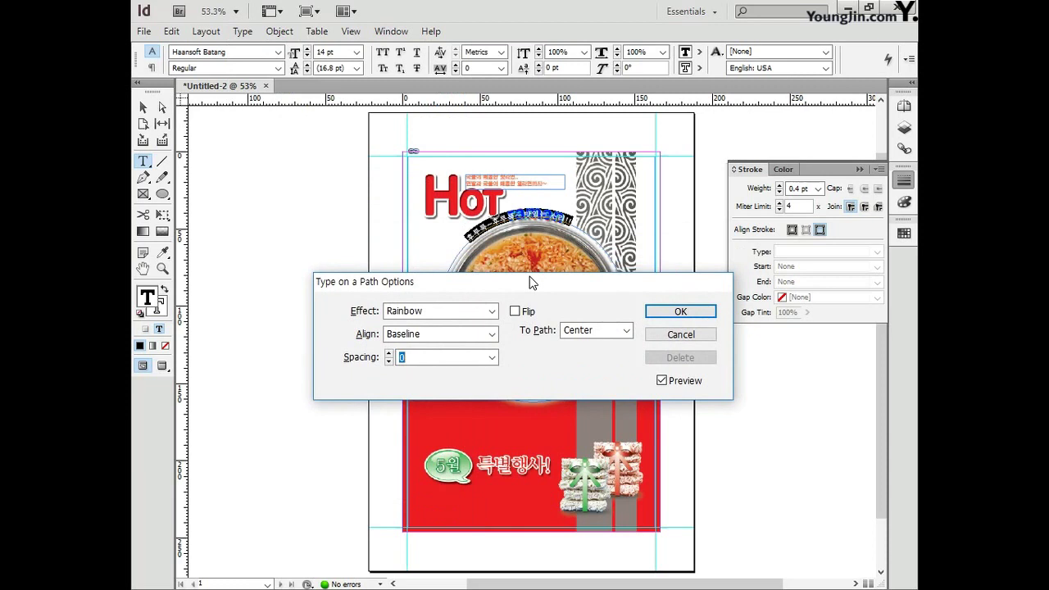
left_click(516, 312)
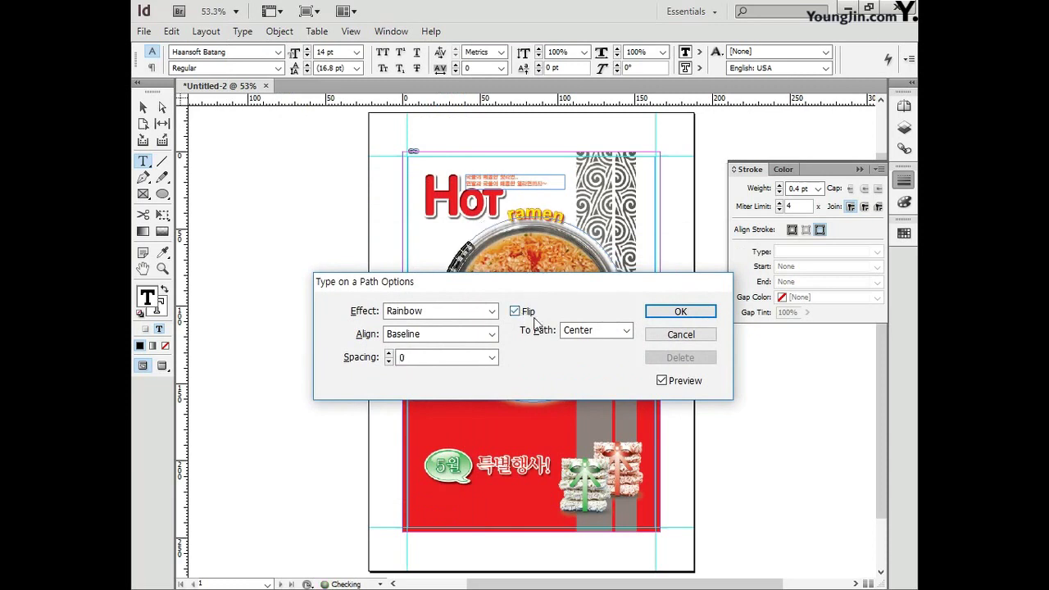
left_click(678, 312)
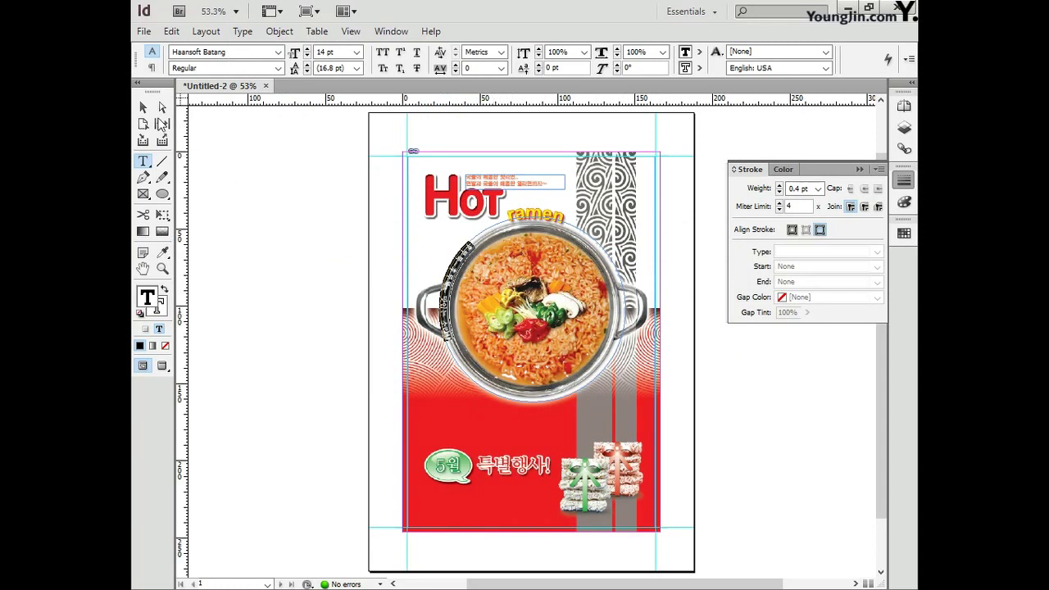
key("Escape")
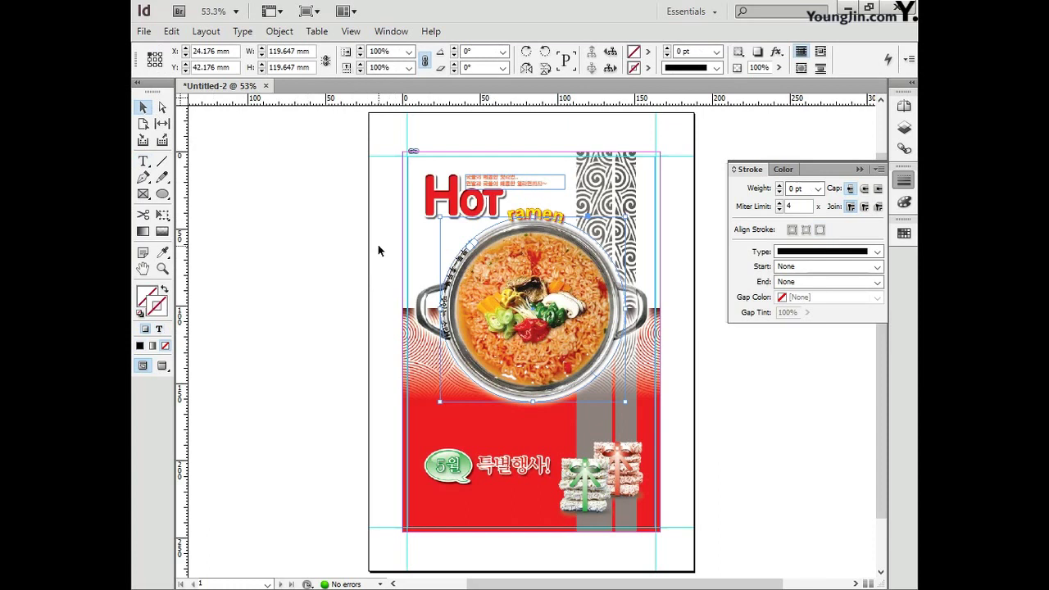
left_click_drag(463, 249, 508, 400)
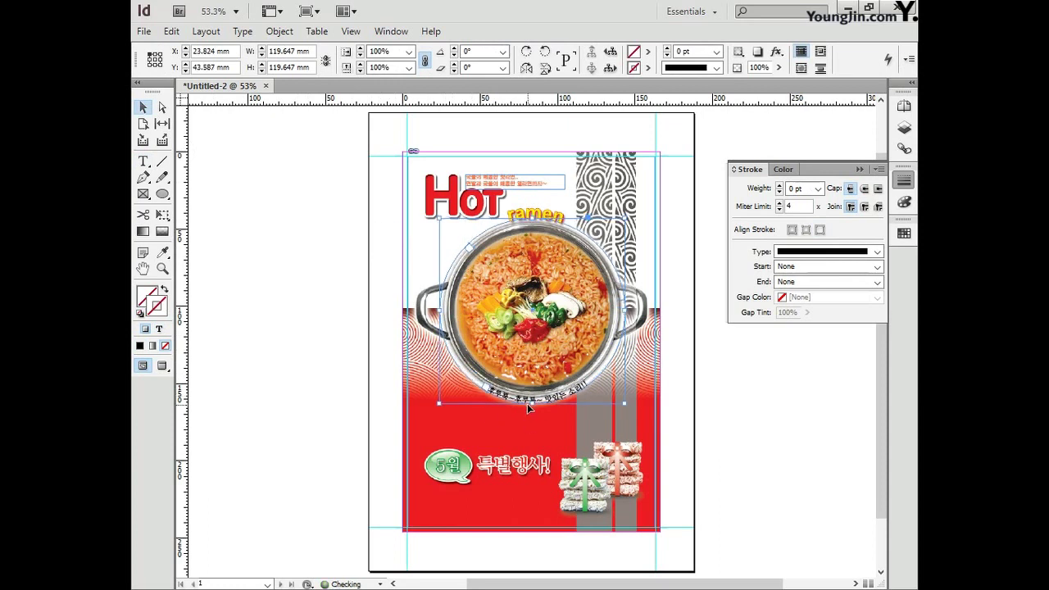
Step: Fill all the curved text with white by setting its CMYK values to 0, 0, 0, 0
key("t")
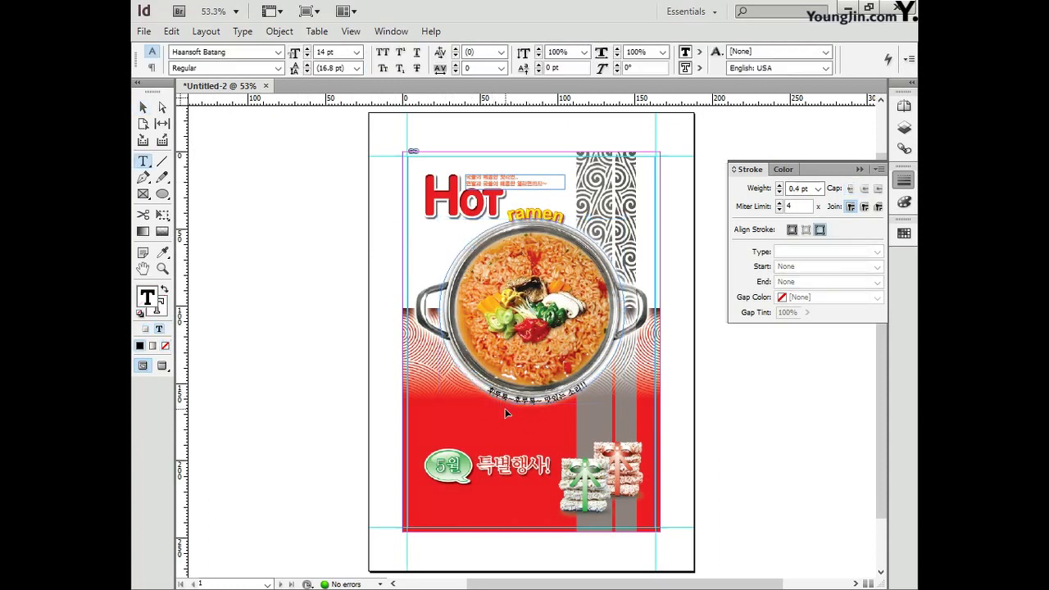
key("ctrl+a")
double_click(153, 307)
double_click(690, 392)
type("0")
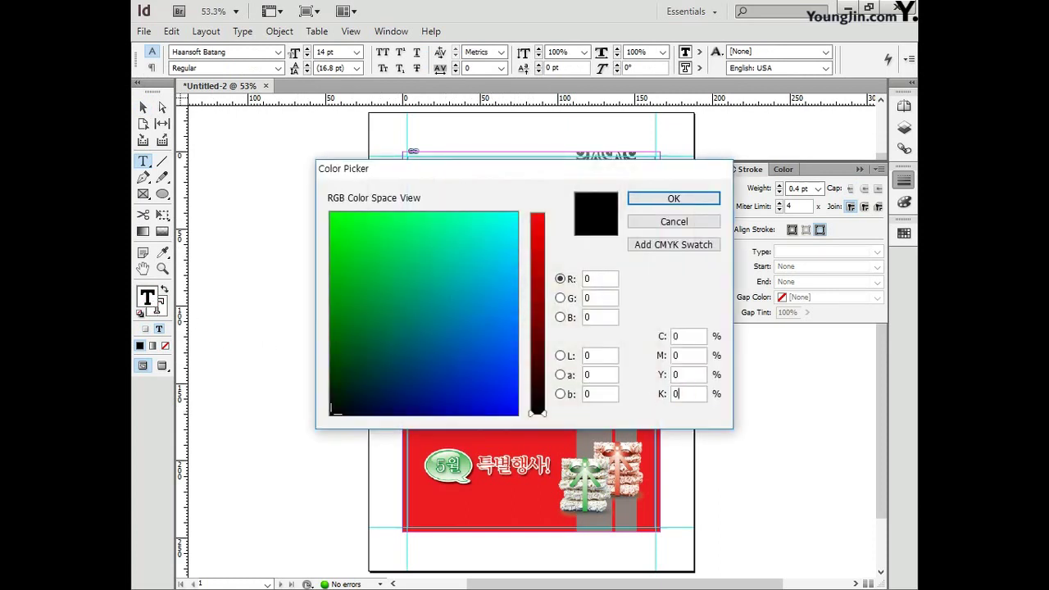
left_click(674, 198)
Step: Nudge the circle with the curved text down by about 1 mm, slightly away from the pot's lower rim
left_click(144, 107)
left_click(162, 268)
left_click_drag(378, 277, 652, 454)
key("v")
left_click(620, 445)
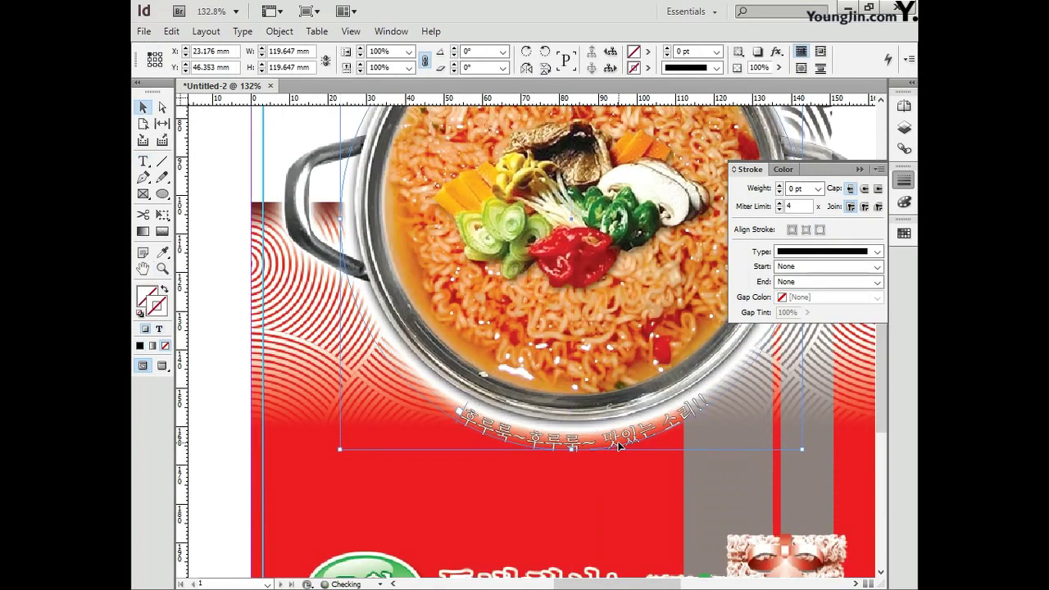
key("Down")
key("Down")
Step: Change the stroke color of the curved text to white with CMYK 0, 0, 0, 0 and finish editing the text
key("t")
left_click_drag(462, 419, 669, 449)
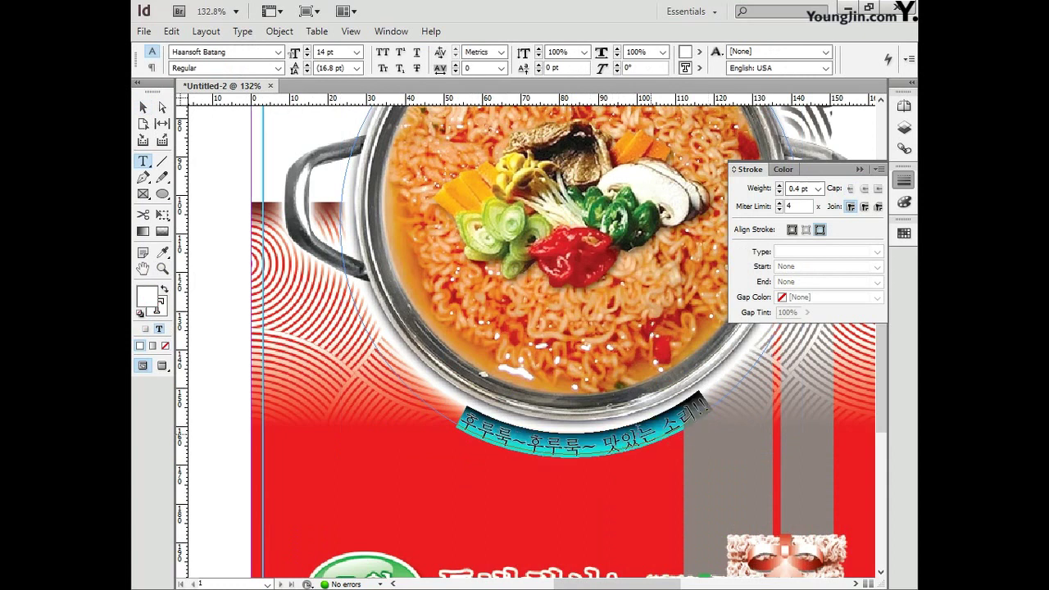
double_click(150, 299)
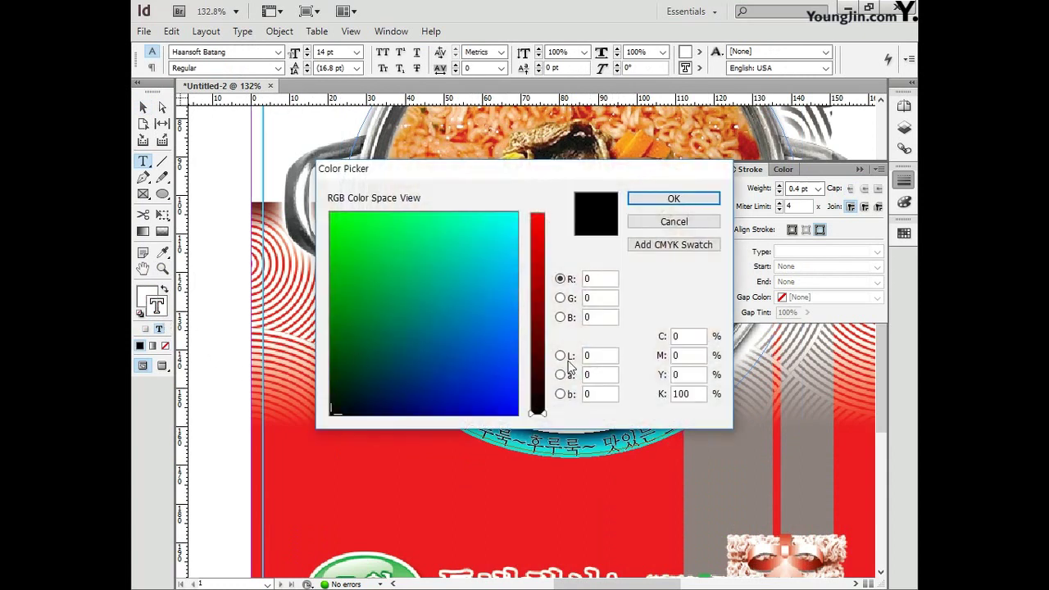
left_click_drag(693, 394, 636, 399)
type("0")
left_click(657, 221)
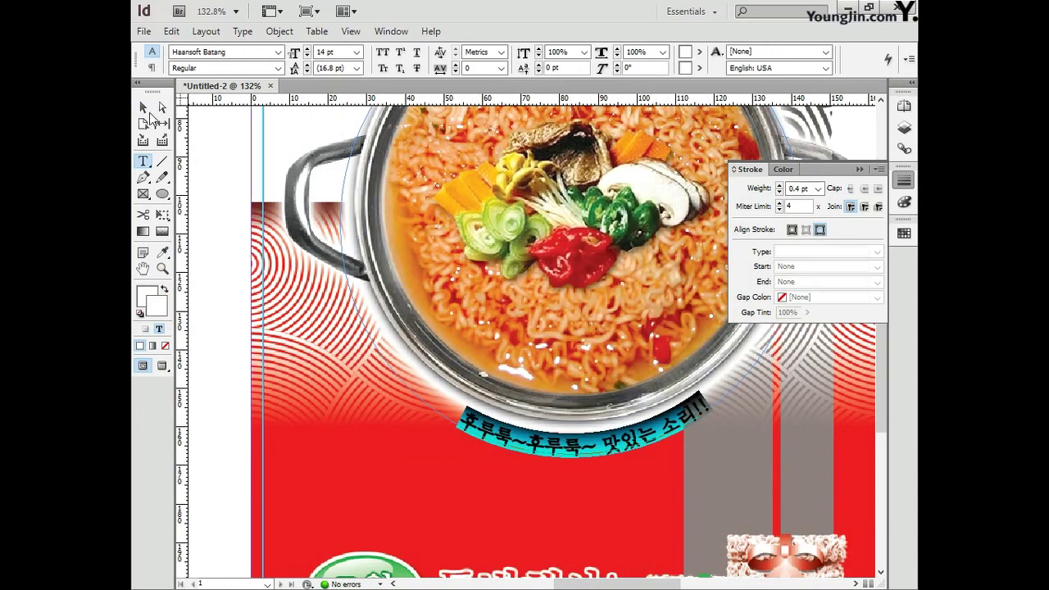
left_click(146, 110)
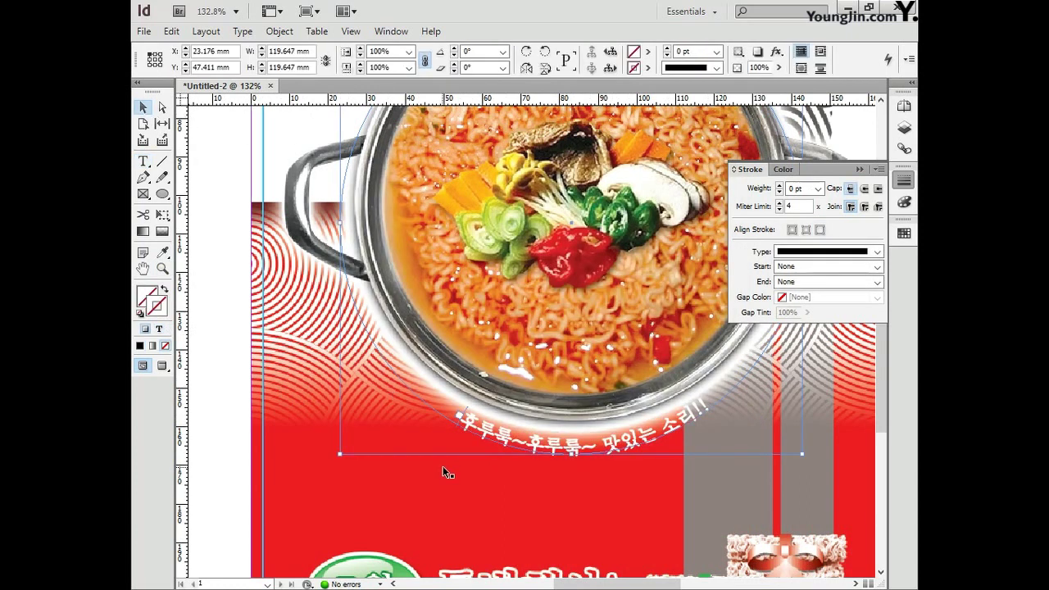
Step: Apply a drop shadow to the curved text in Multiply mode with 0.6 mm distance, 0 mm size and 100% spread
right_click(555, 449)
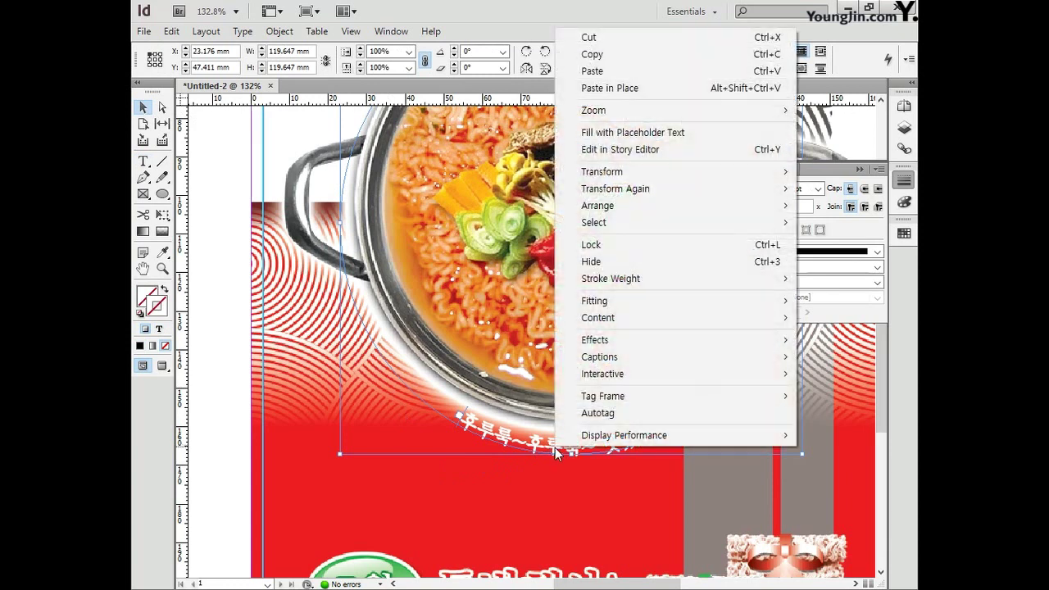
mouse_move(588, 343)
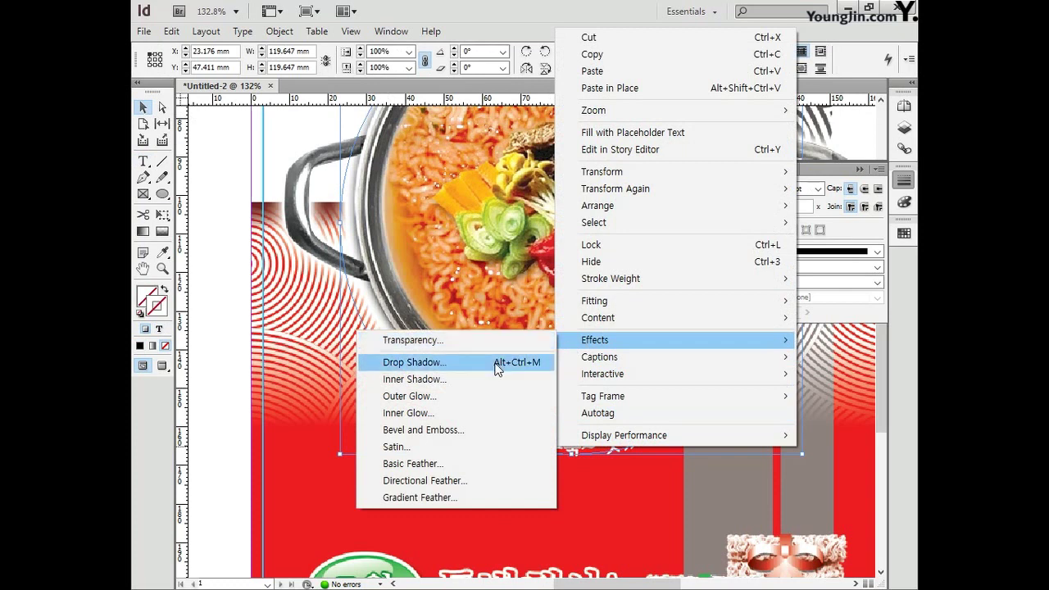
left_click(497, 362)
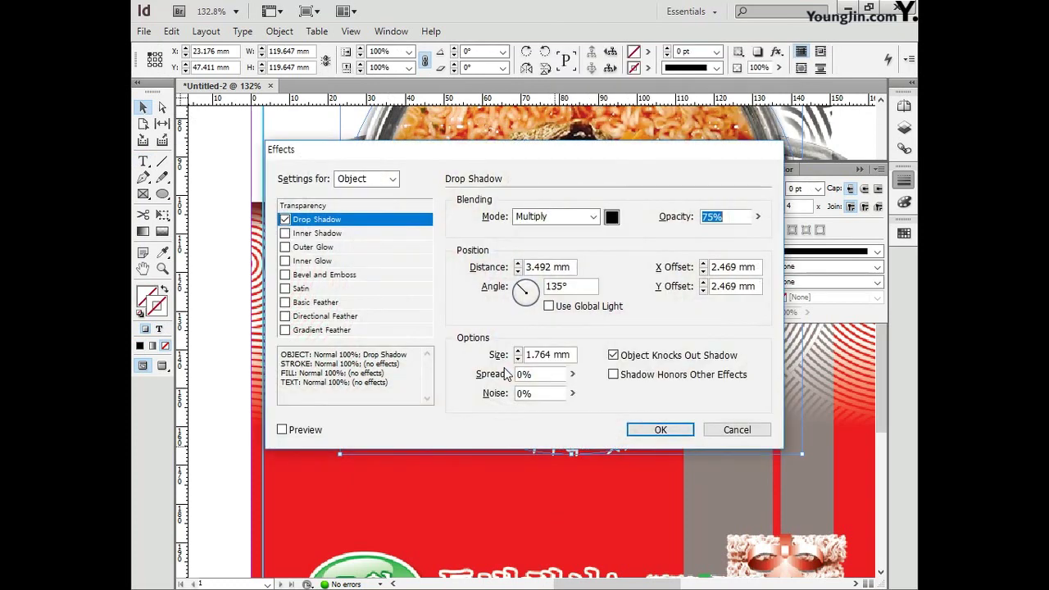
left_click(565, 216)
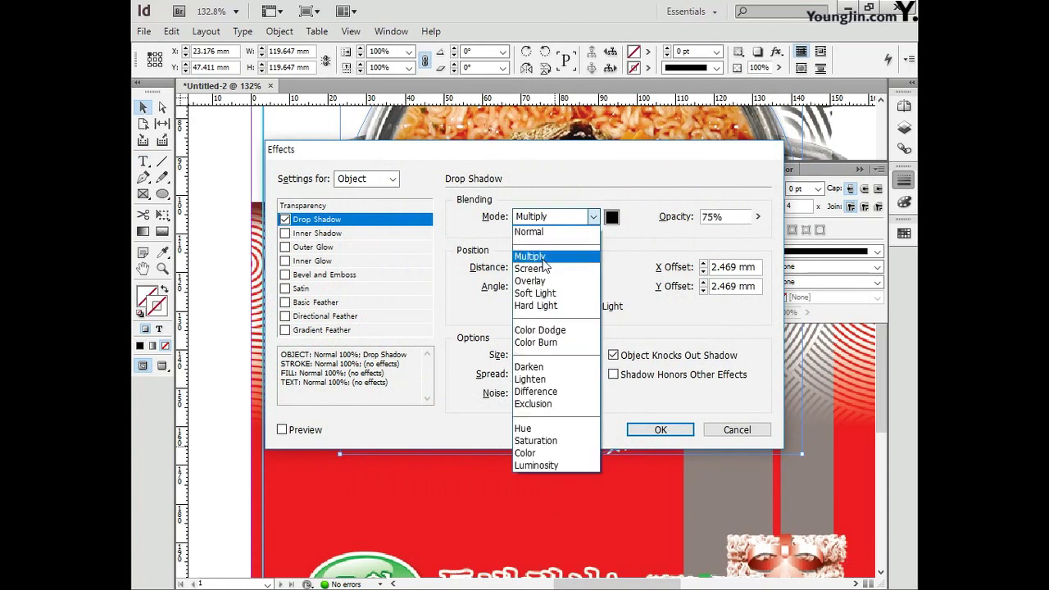
key("Escape")
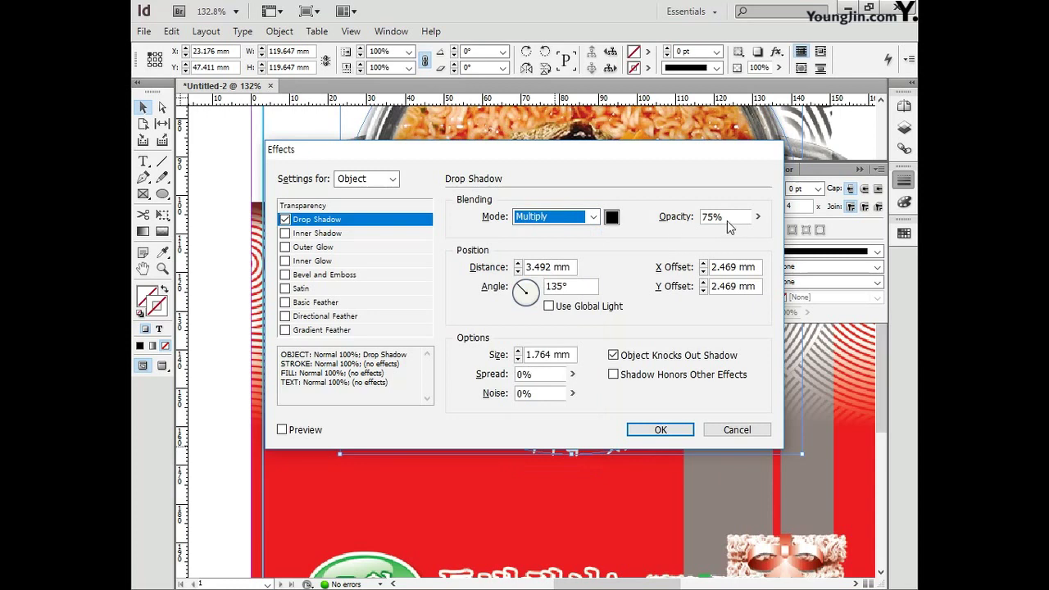
left_click_drag(575, 268, 527, 269)
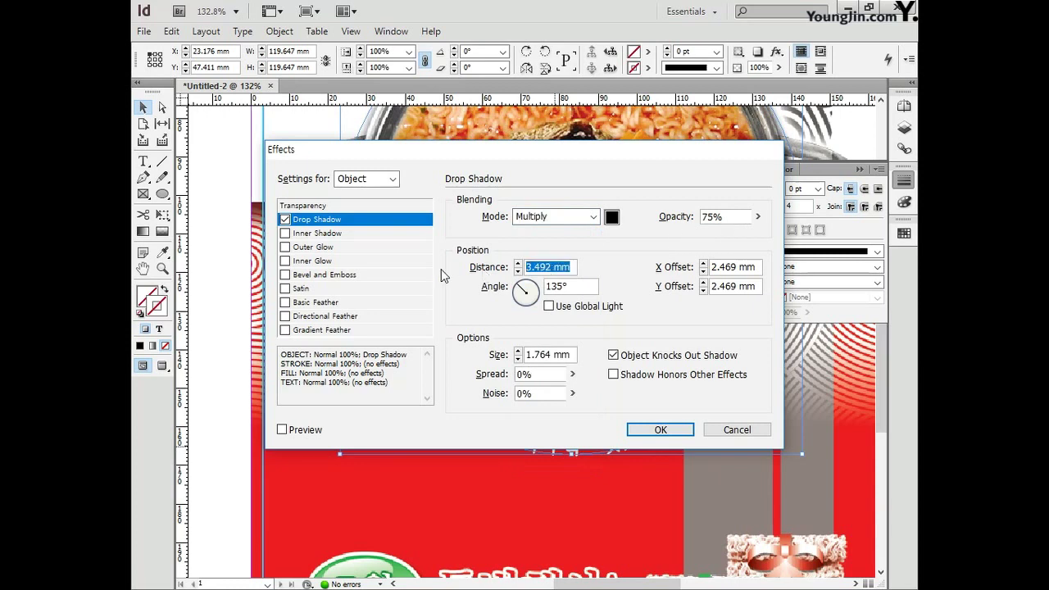
type("0.6")
double_click(540, 355)
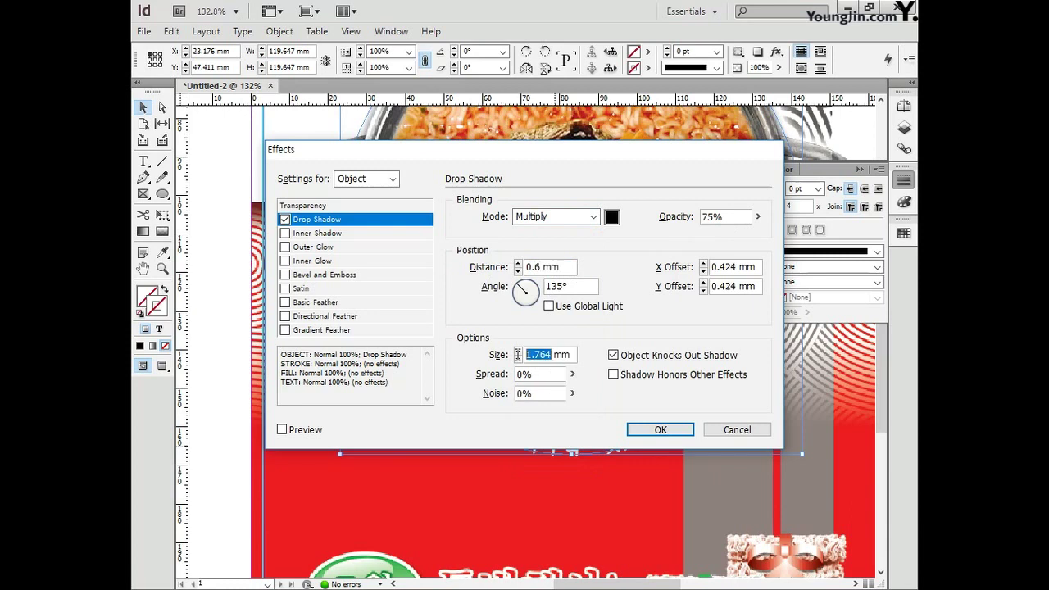
type("0")
key("Tab")
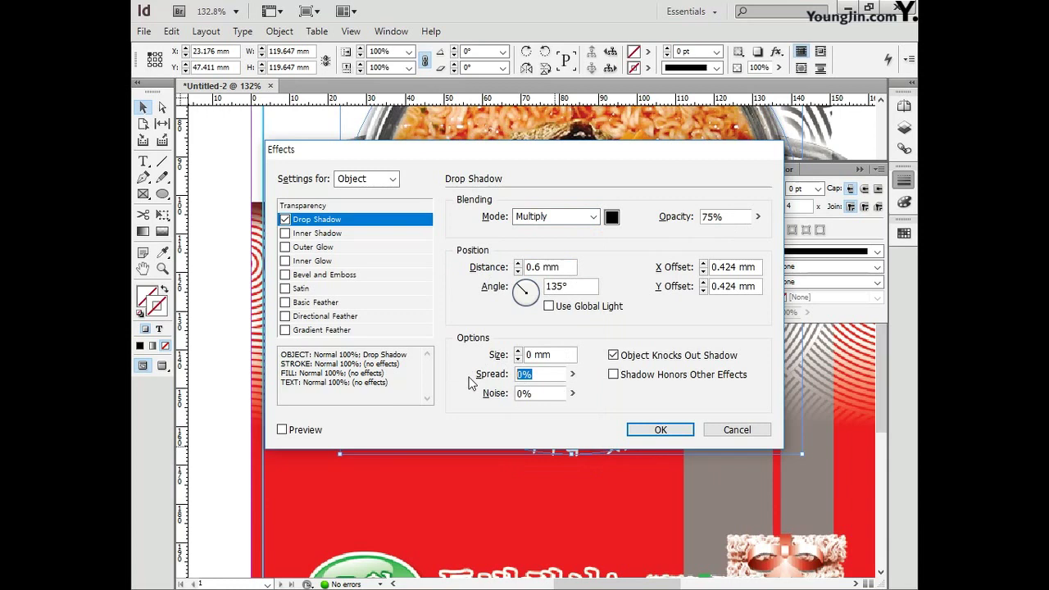
type("100")
left_click(660, 429)
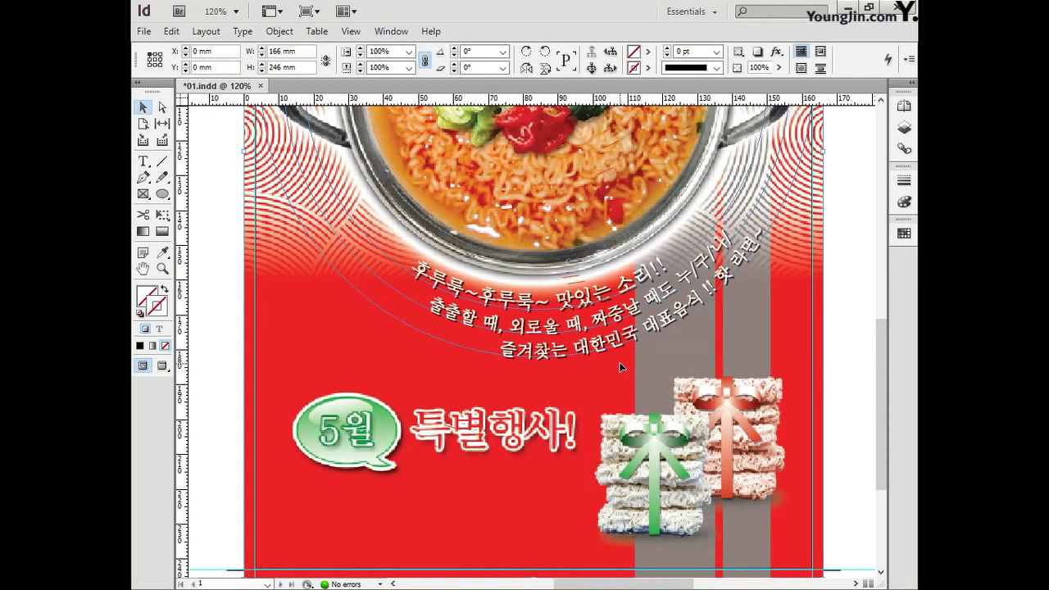
key("ctrl+v")
double_click(143, 268)
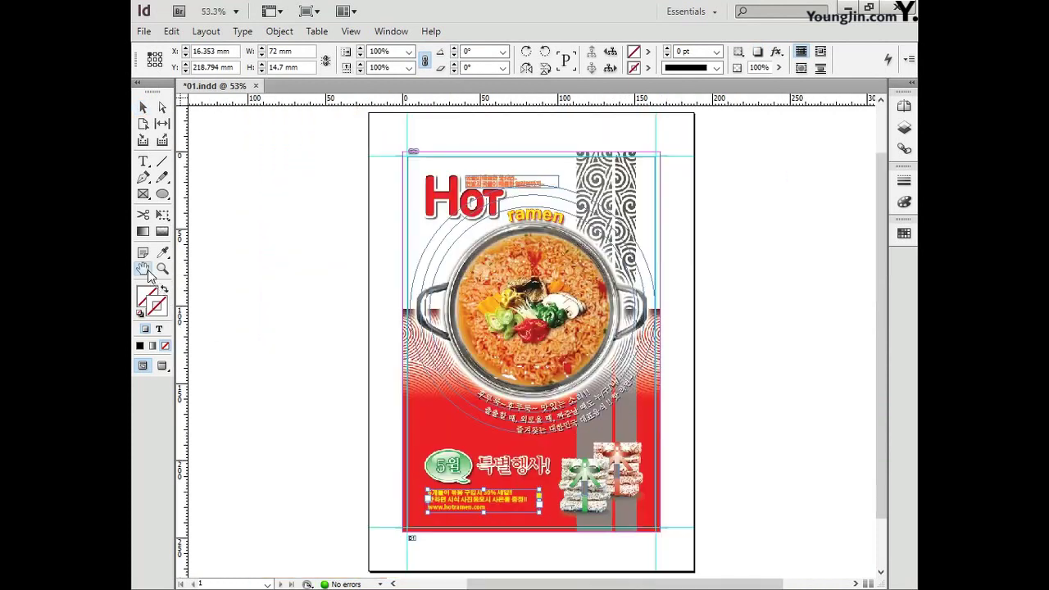
left_click(303, 281)
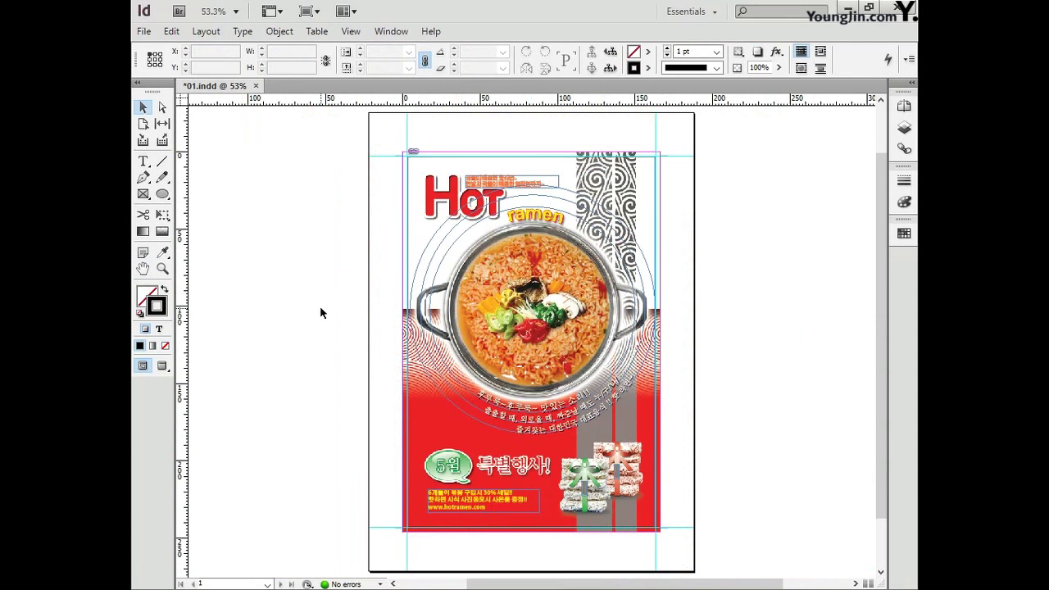
Step: Add a small text frame about 5 mm wide beside the vertical crop mark at the poster's lower-left corner, reading 01
left_click(162, 267)
left_click_drag(386, 508, 440, 563)
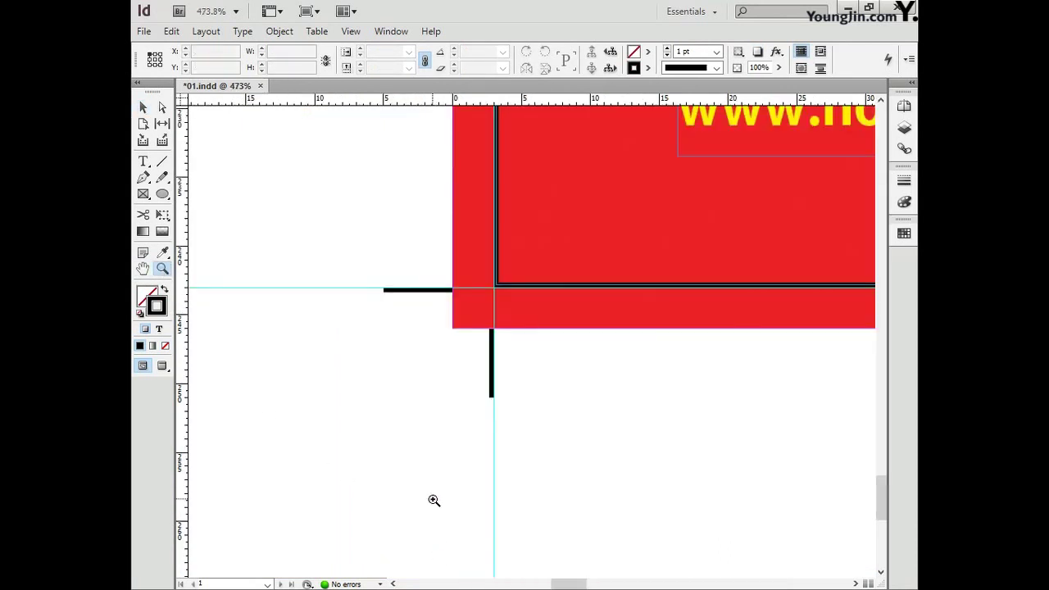
left_click(144, 161)
left_click_drag(514, 359, 569, 407)
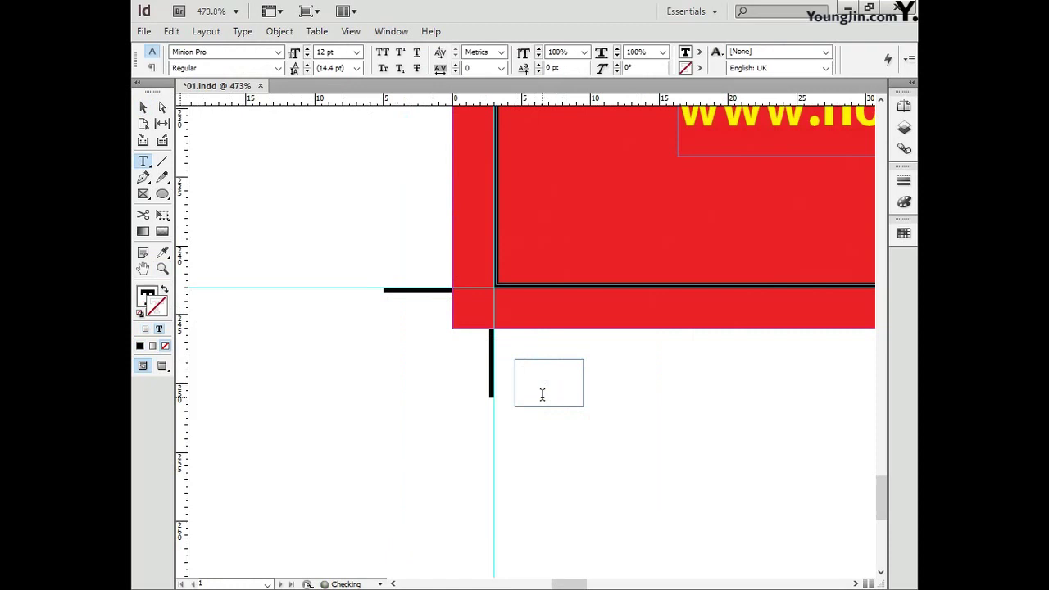
type("01")
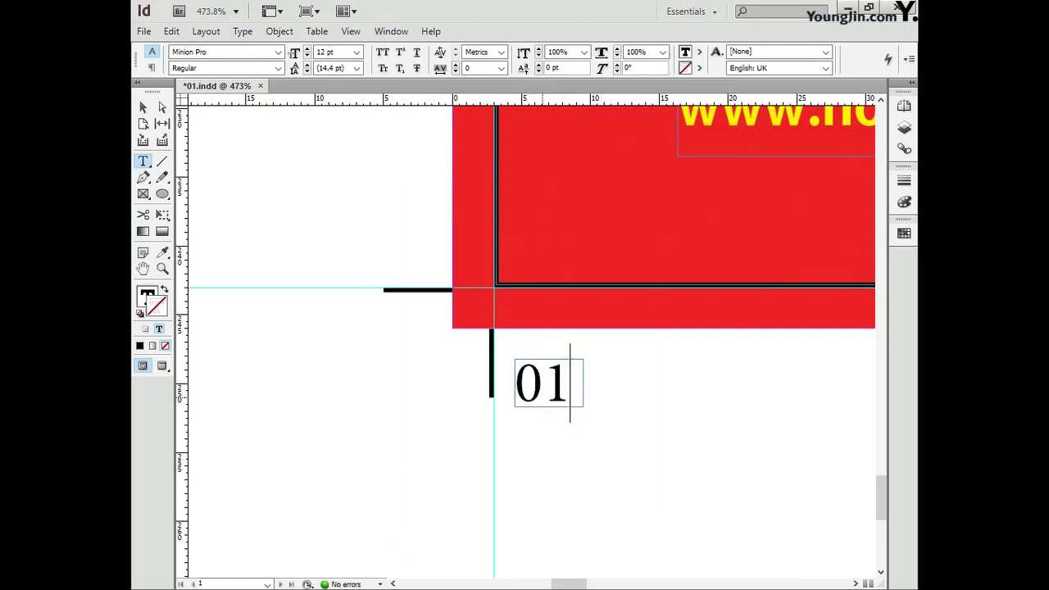
Step: Format the number 01 below the poster in Dotum at 10 pt
left_click_drag(567, 392, 518, 385)
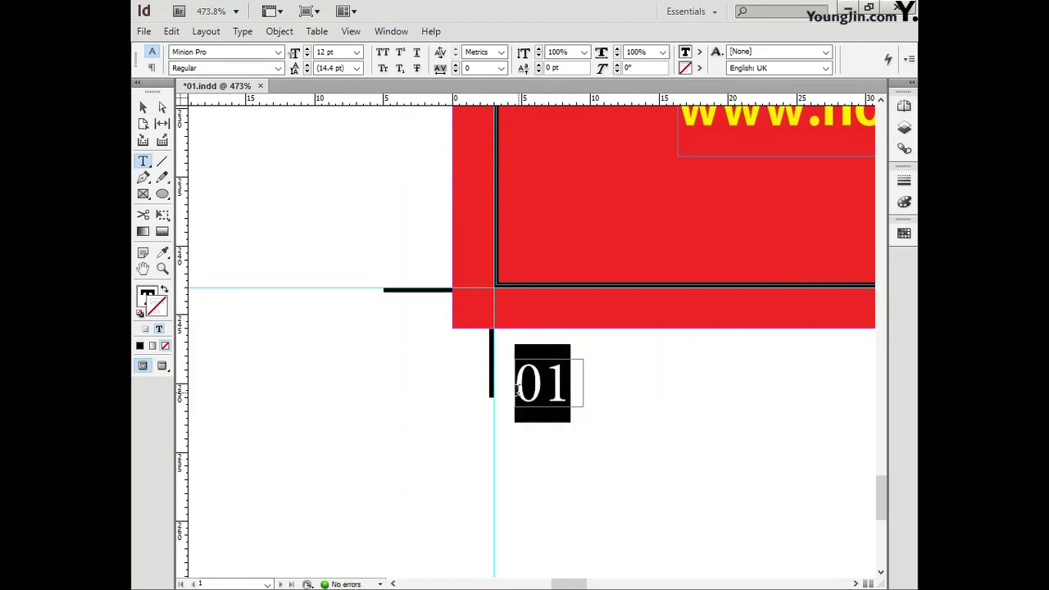
left_click(278, 51)
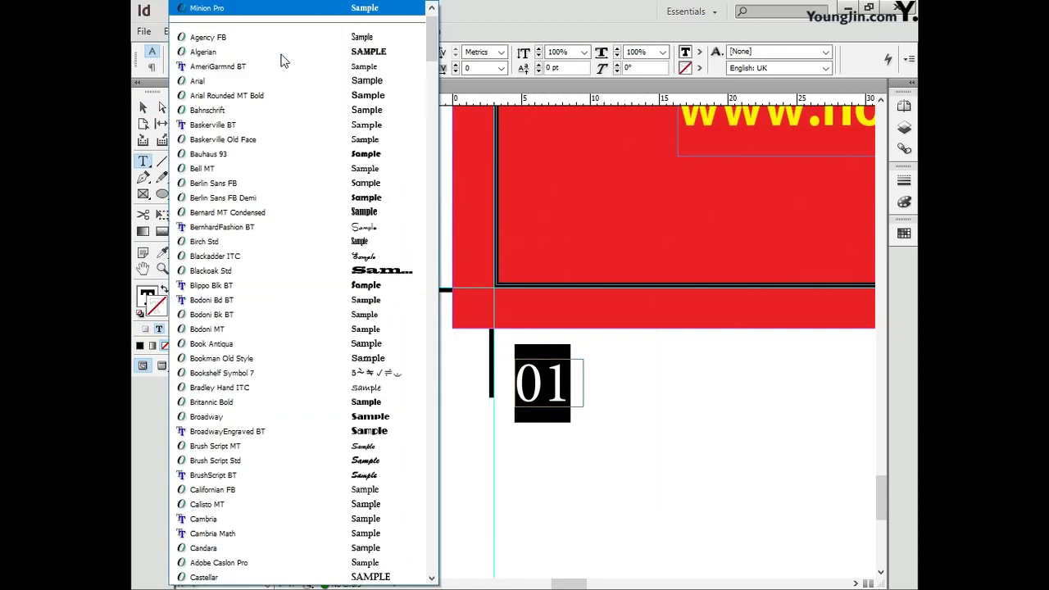
left_click_drag(431, 41, 416, 400)
left_click(262, 96)
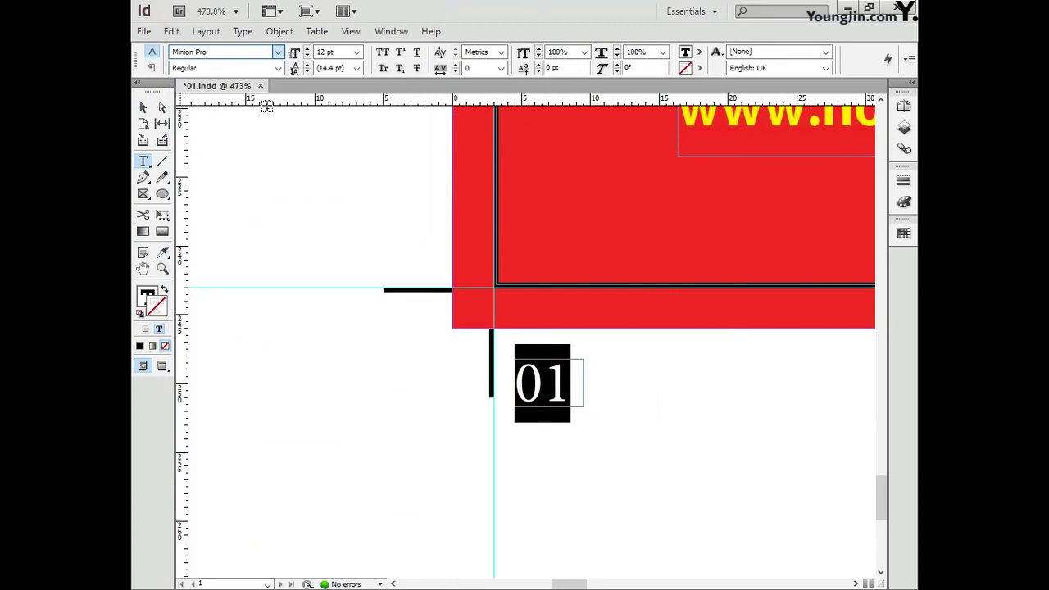
left_click(325, 52)
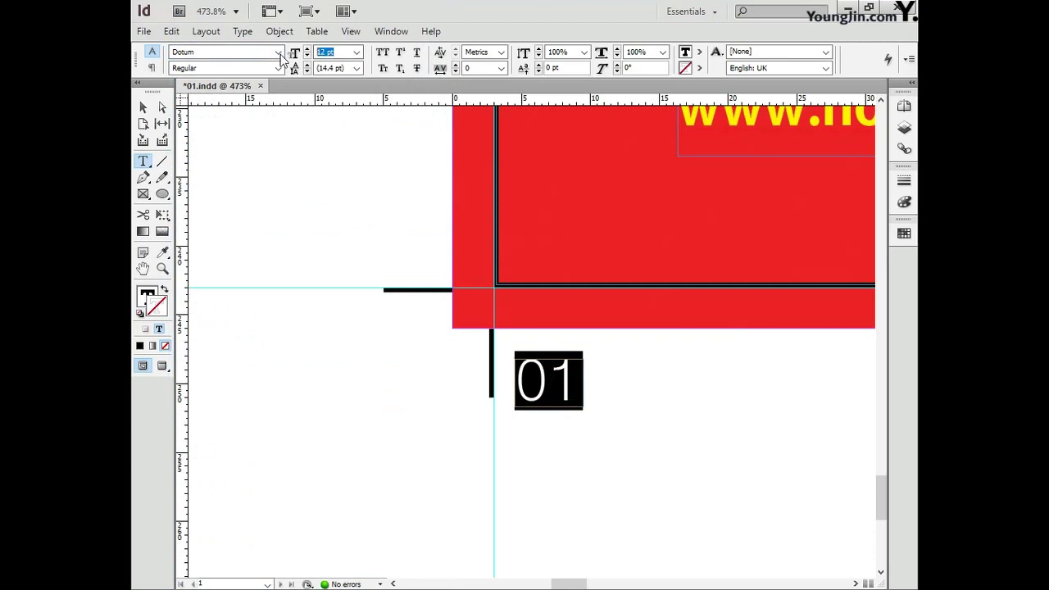
type("10")
key("Return")
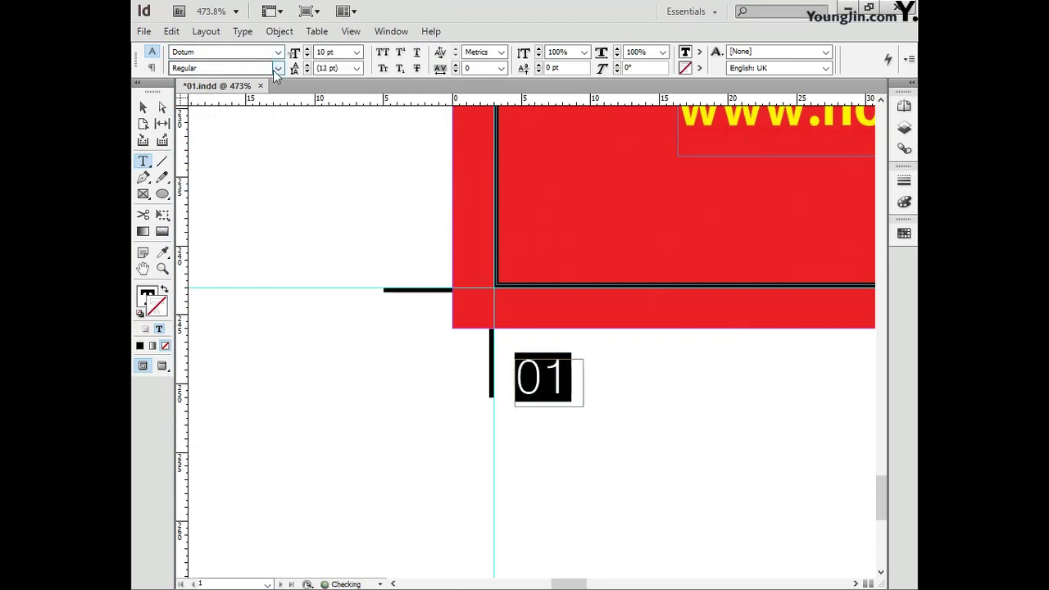
Step: Move the 01 text frame right beside the vertical crop mark, at about X 3.3 mm and Y 248.5 mm, and deselect it
left_click(144, 109)
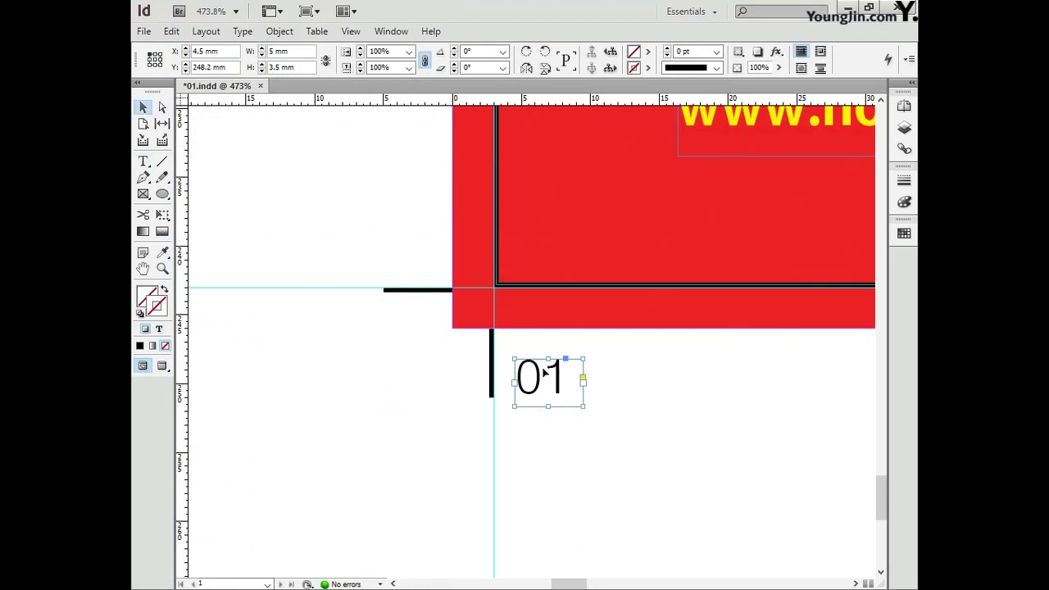
left_click_drag(537, 374, 525, 378)
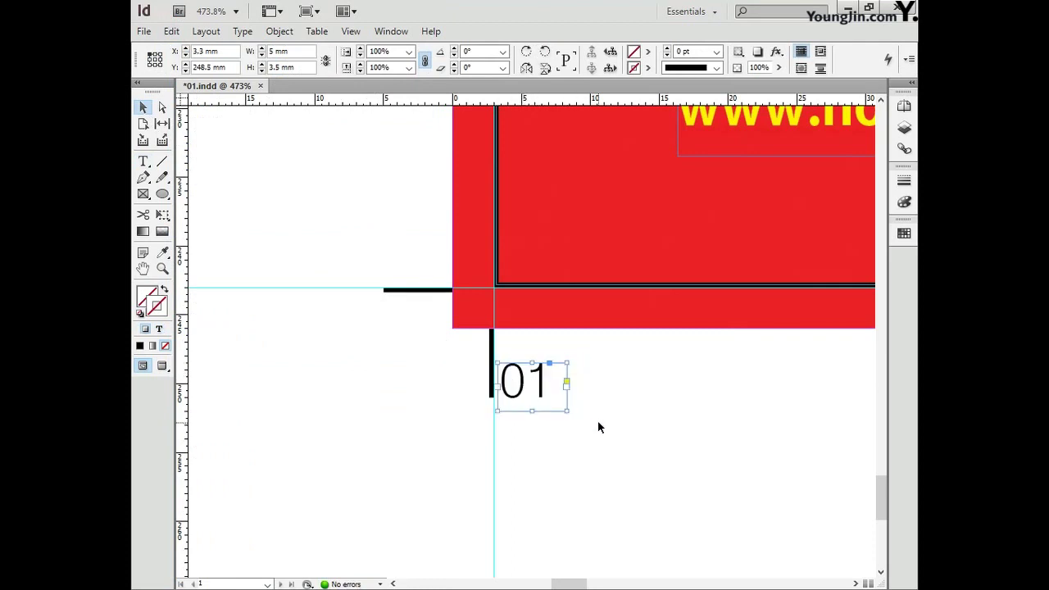
double_click(146, 271)
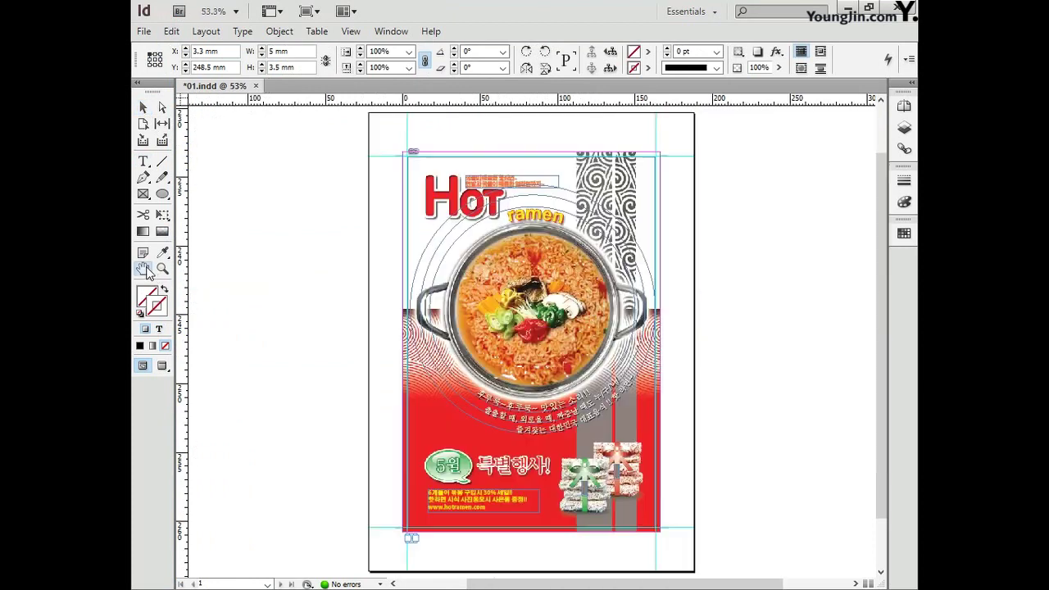
left_click(143, 107)
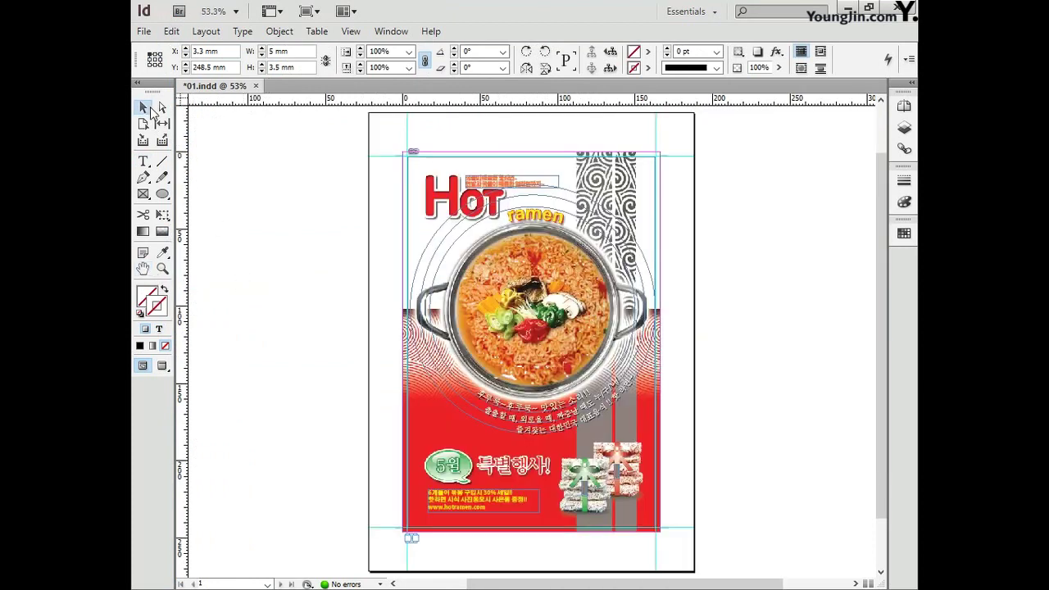
left_click(261, 223)
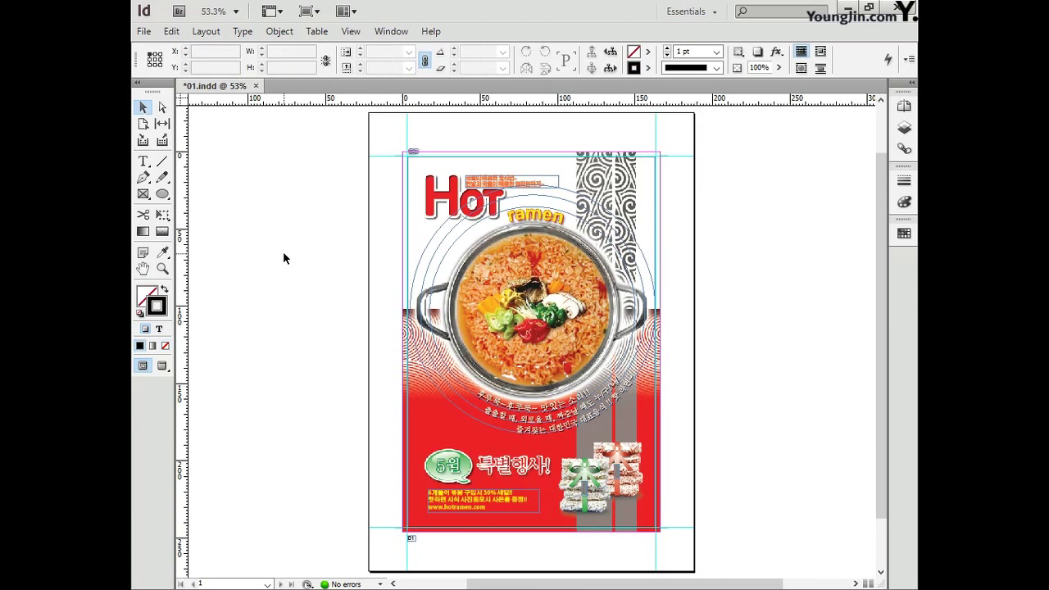
Step: Save a copy of the document as 01 in the 작업 folder, in InDesign CS6 document format
left_click(143, 31)
left_click(174, 155)
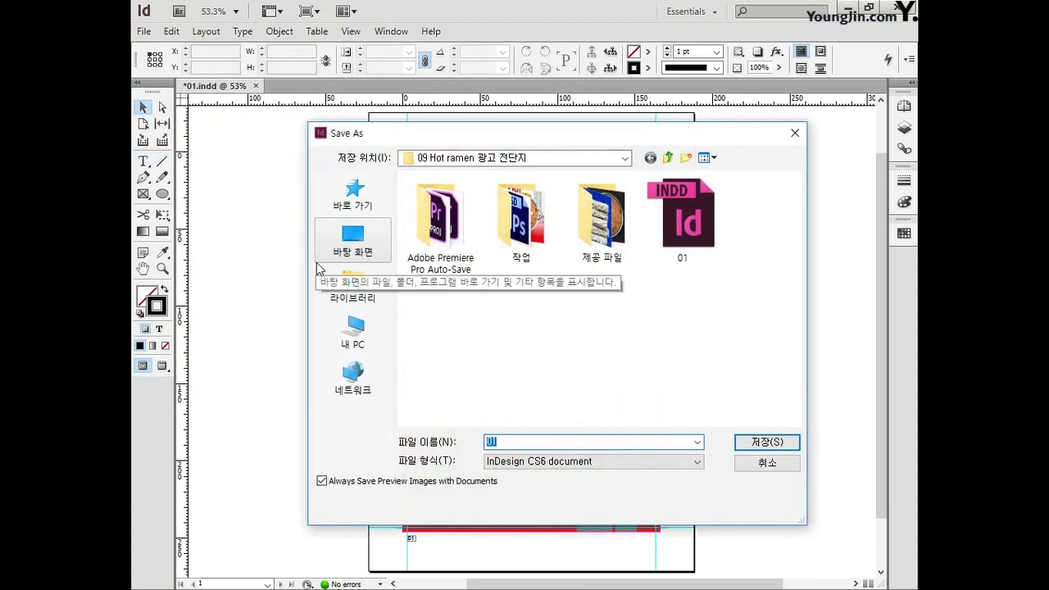
double_click(509, 238)
double_click(524, 443)
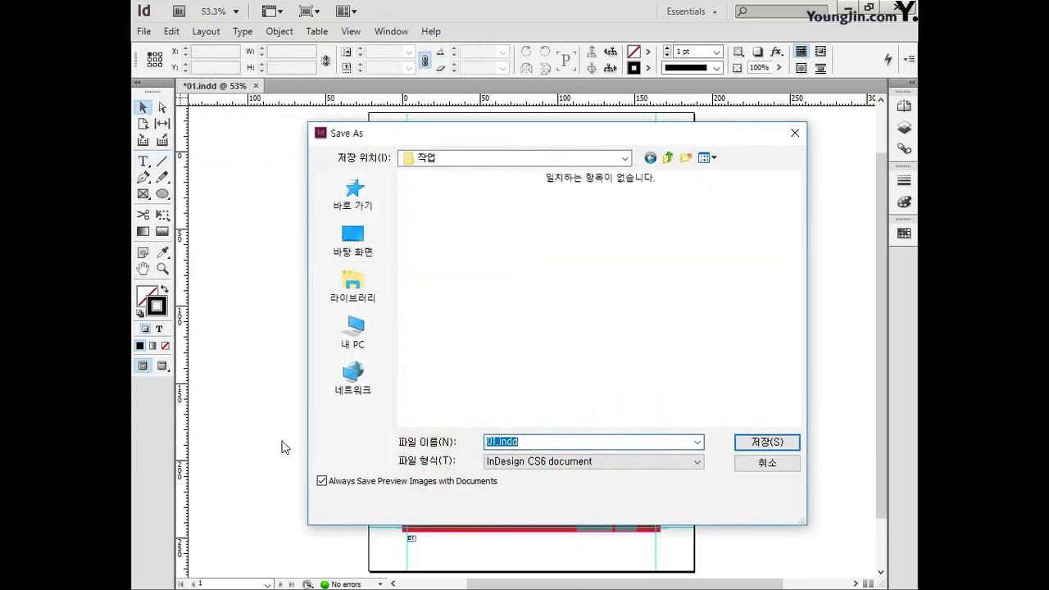
type("01")
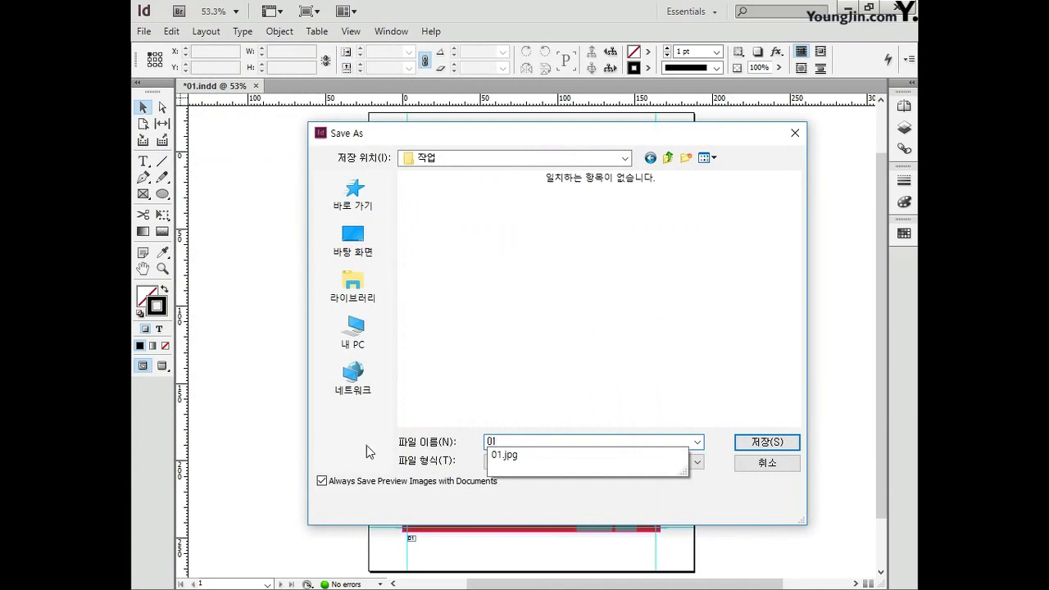
left_click(756, 443)
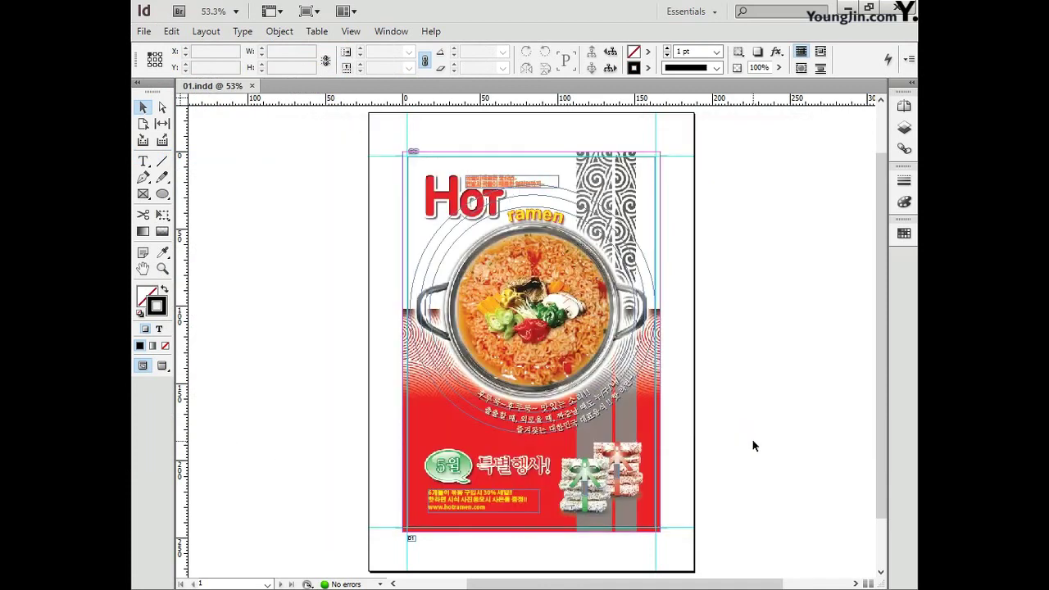